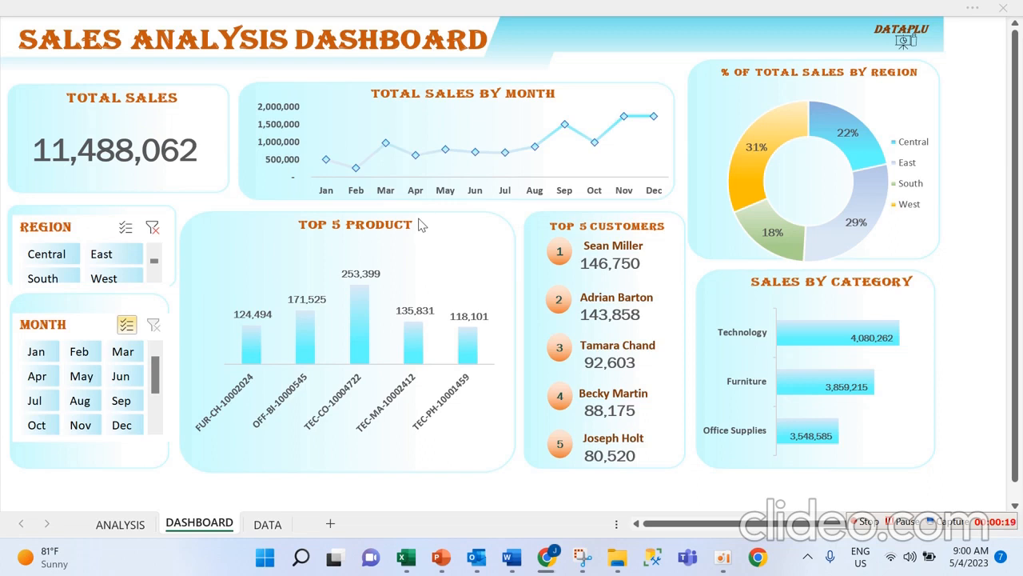
Filter the sales dashboard by the Central region, switch the region filter to East, and exclude January from the months
mouse_move(493, 160)
click(33, 258)
click(53, 257)
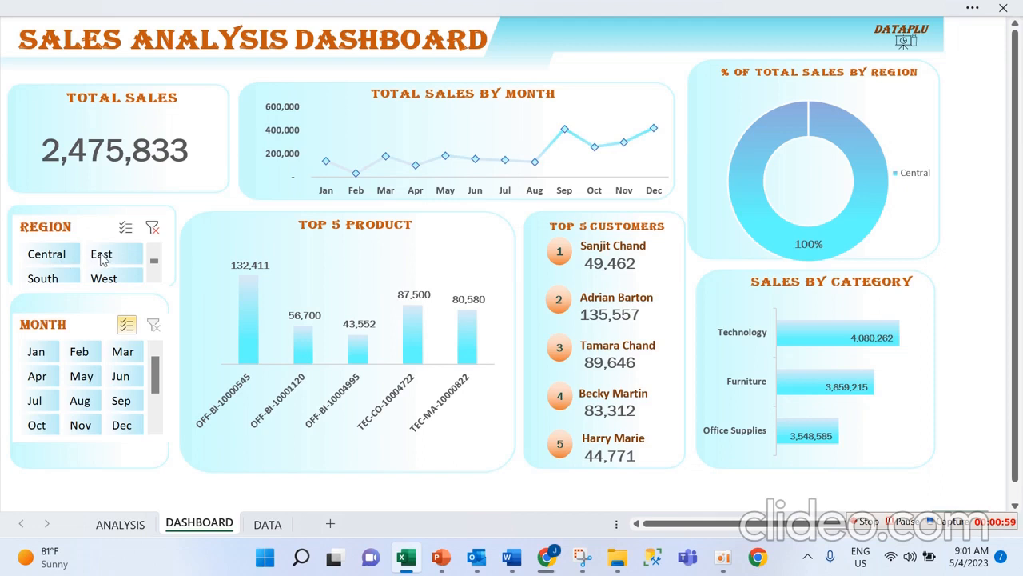
click(101, 256)
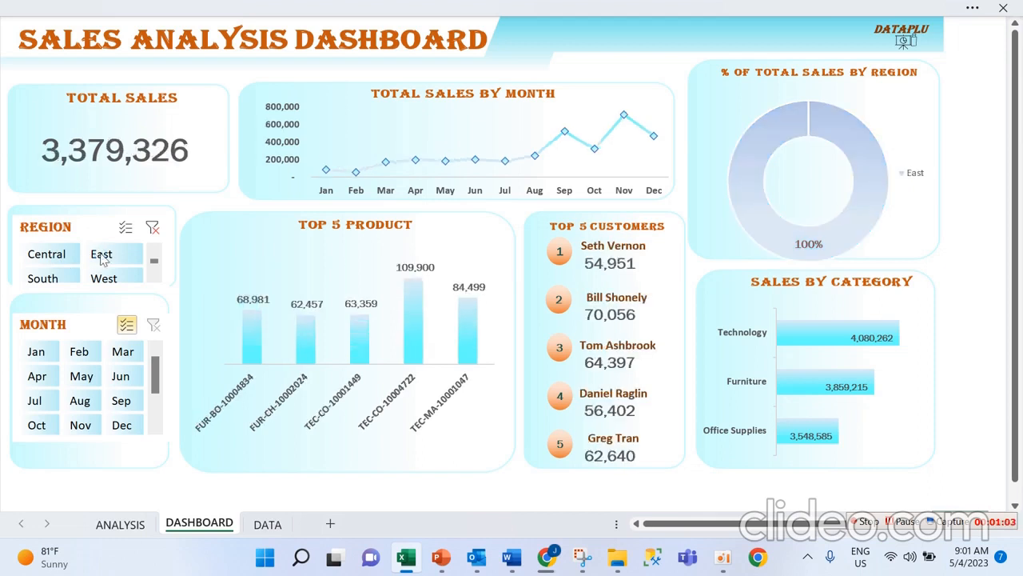
click(46, 354)
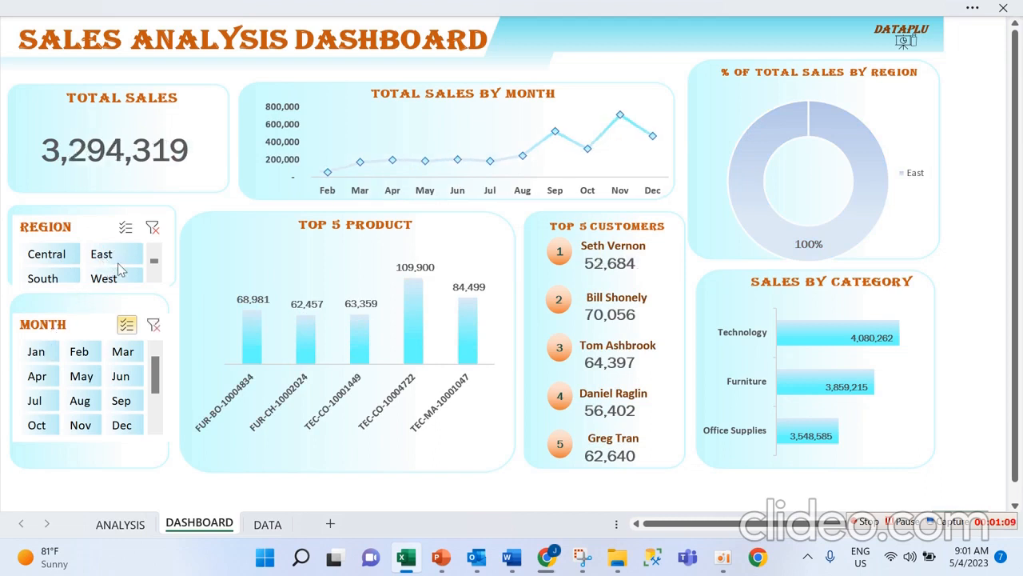
Take the workbook out of full-screen mode by setting the ribbon to always show
click(973, 9)
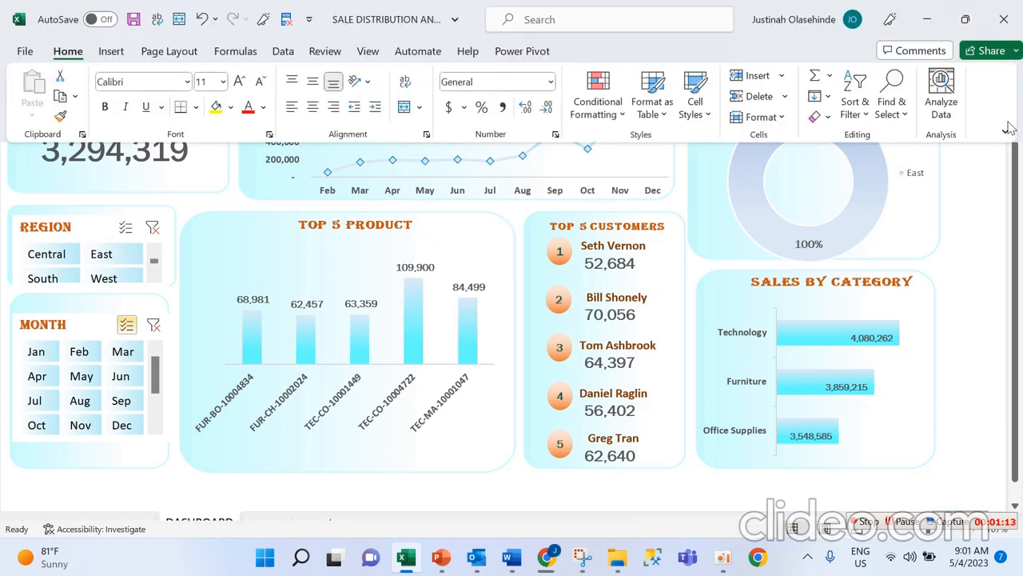
click(1006, 131)
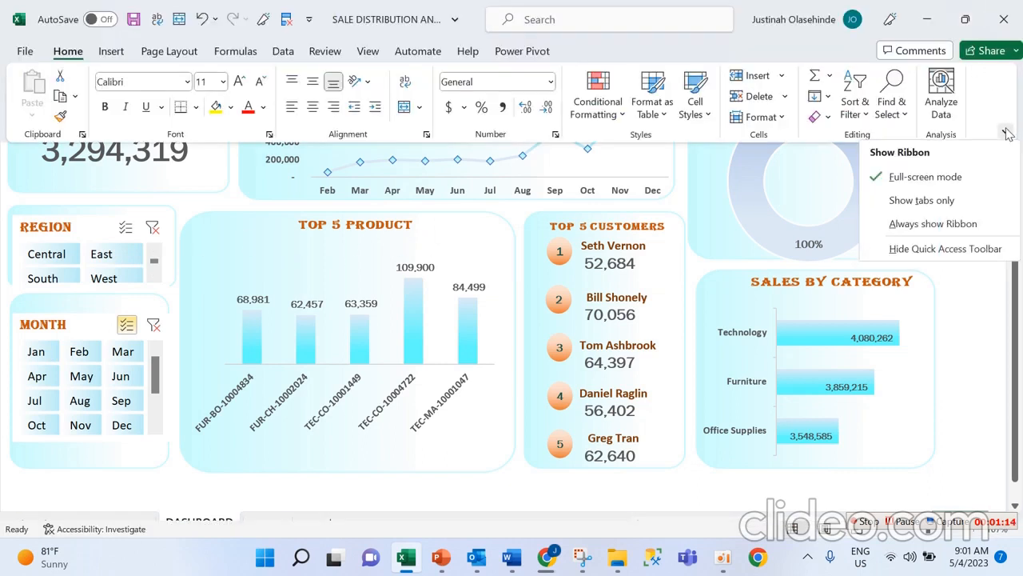
click(933, 224)
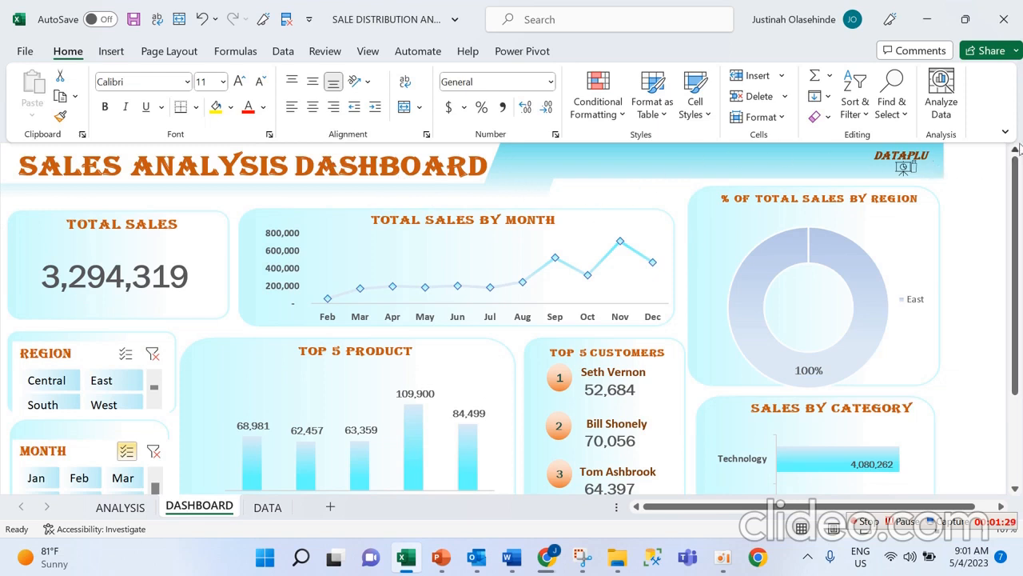
Switch to the PowerPoint presentation holding the dashboard background, nudge the title banner on slide 1, and undo that move
click(441, 558)
click(17, 216)
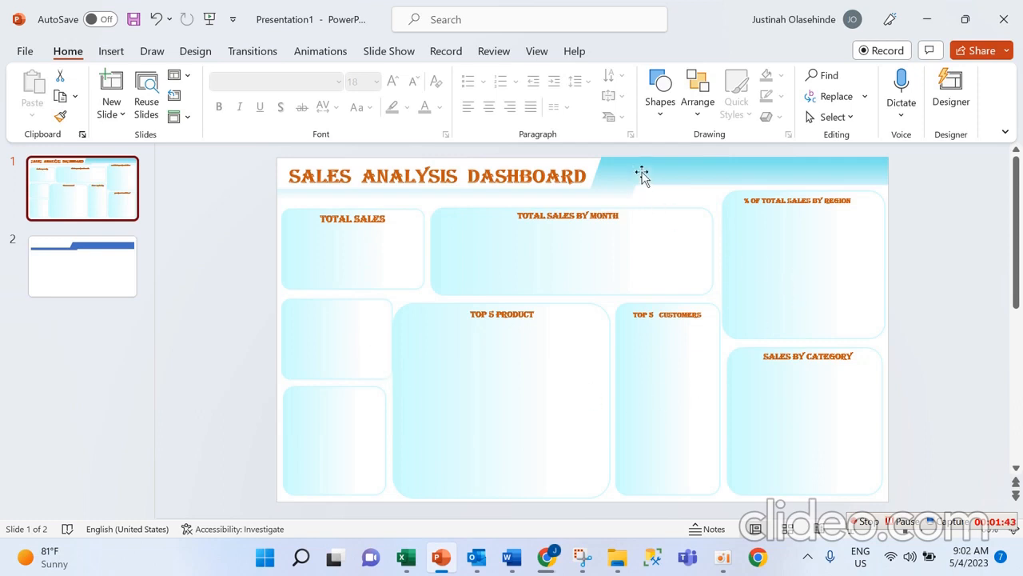
drag(642, 174, 644, 178)
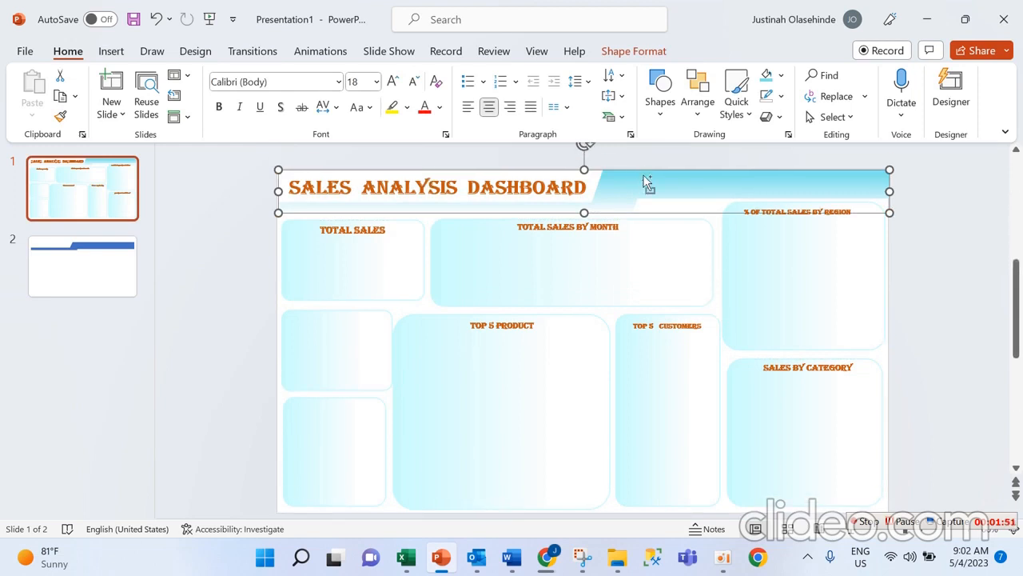
key(ctrl+z)
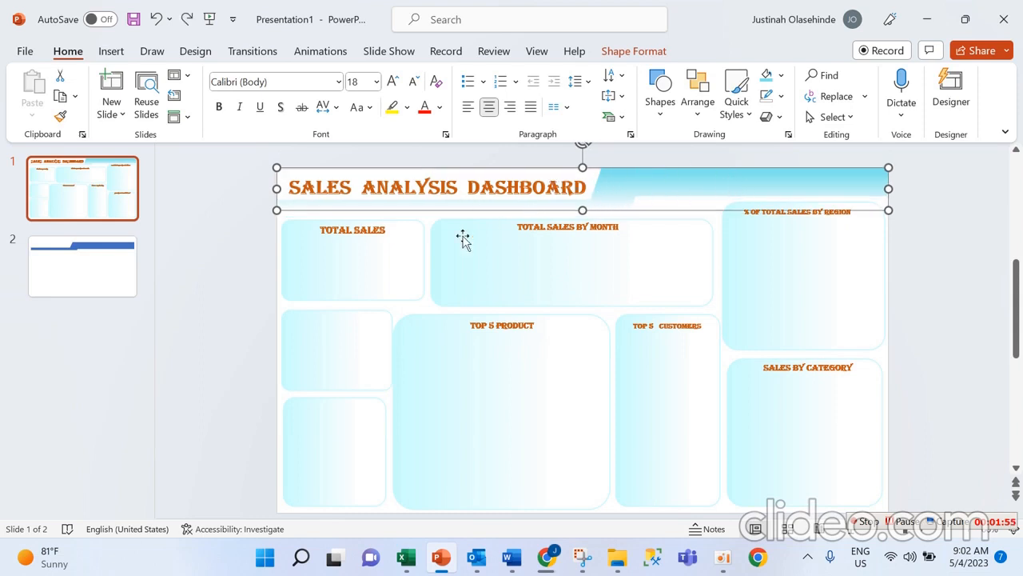
Move the blue banner shape on slide 2 closer to the slide's upper-left corner
click(77, 272)
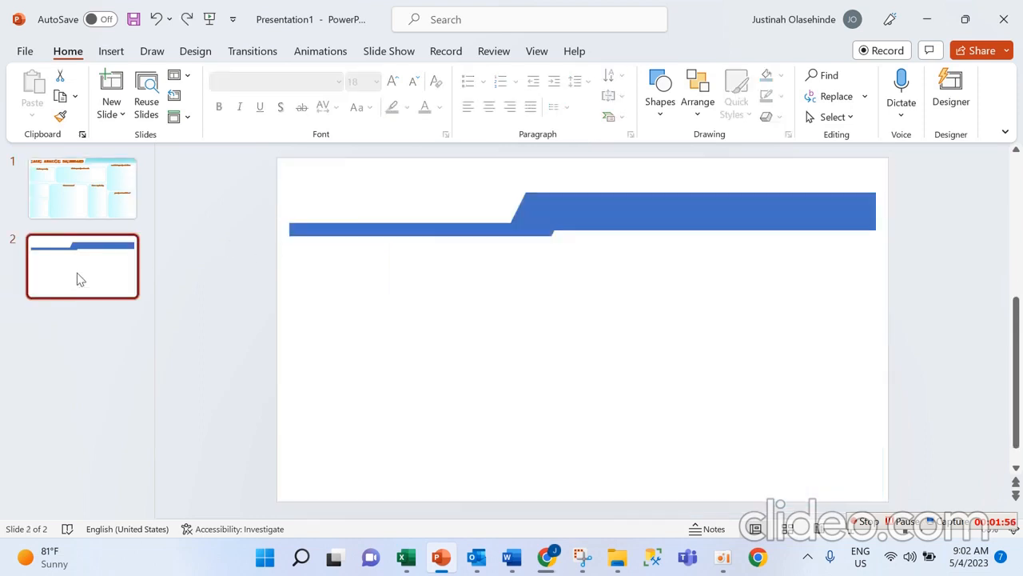
click(512, 223)
mouse_move(513, 221)
mouse_down()
mouse_move(503, 189)
mouse_move(507, 204)
mouse_up()
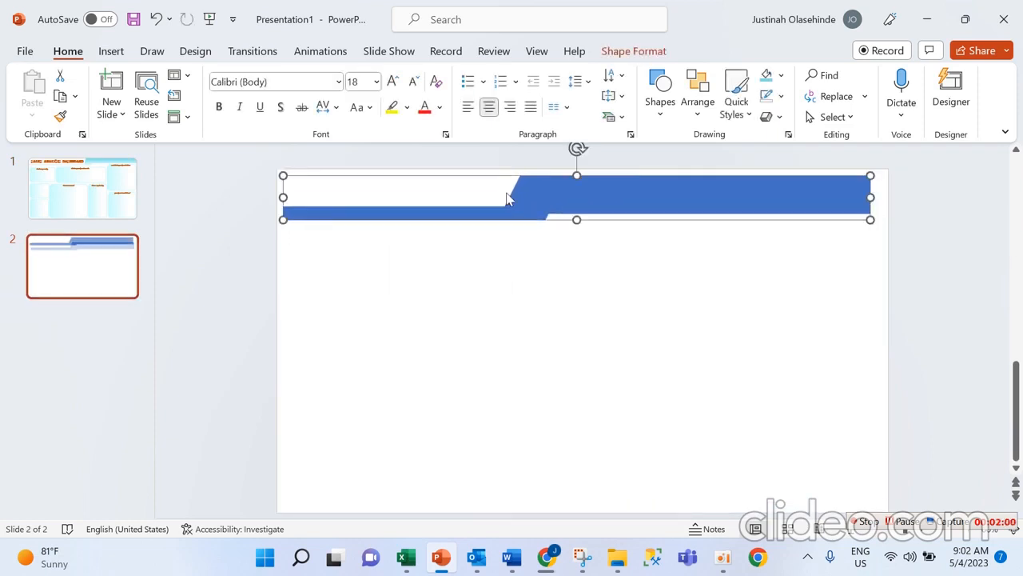
click(480, 283)
Add a new slide after slide 2
click(125, 291)
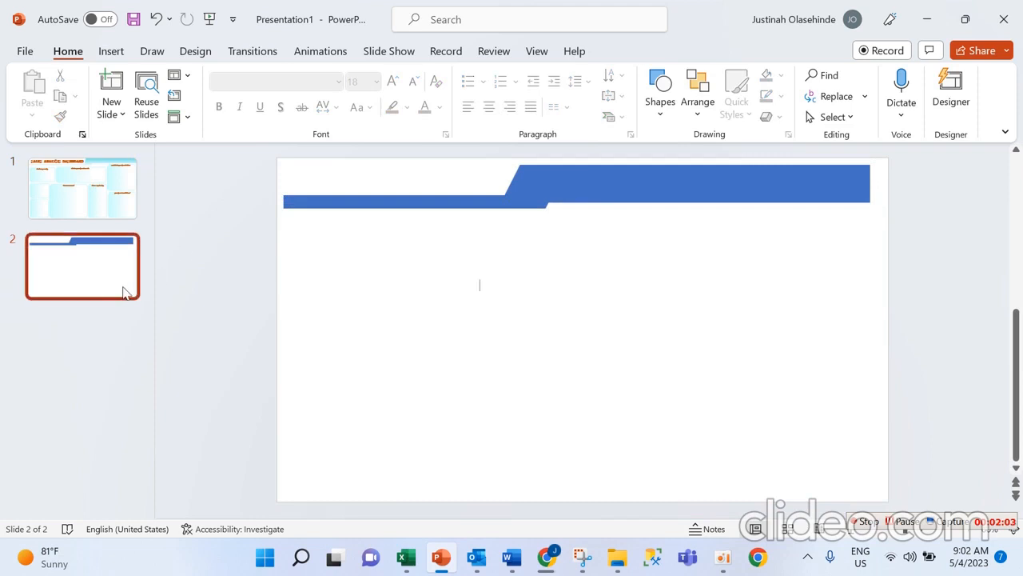
click(489, 191)
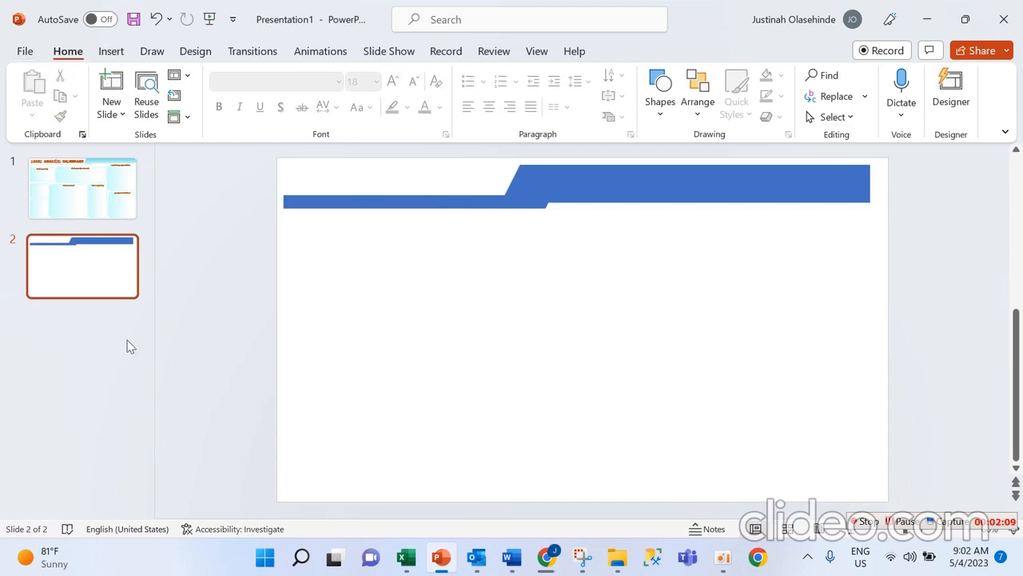
click(119, 292)
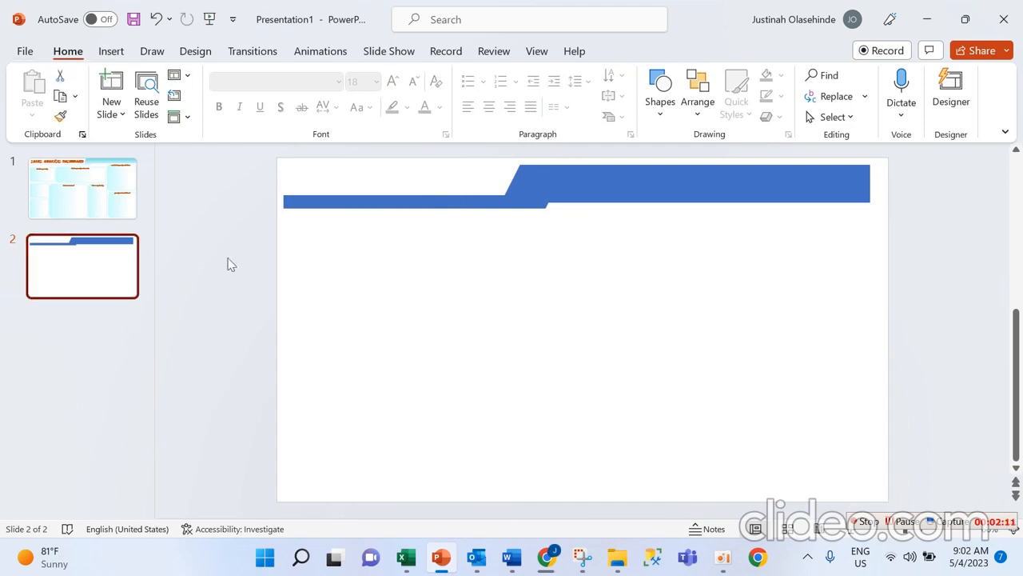
right_click(118, 277)
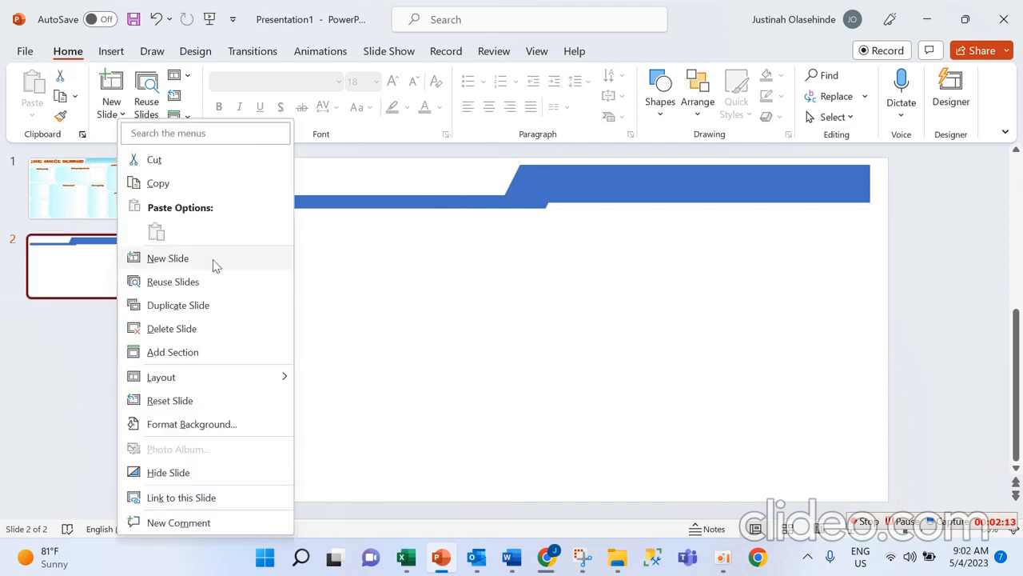
click(214, 259)
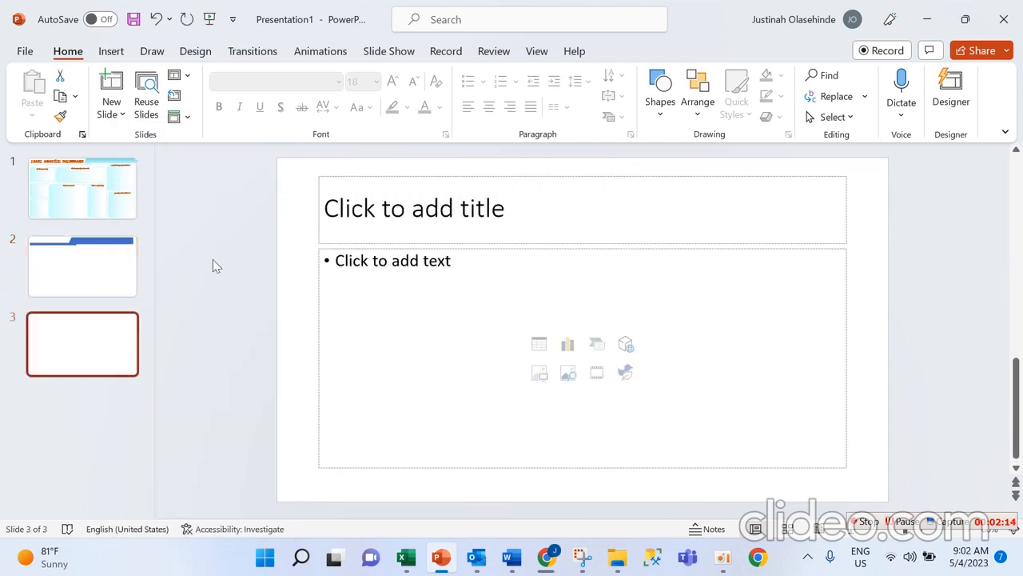
Delete the title and content placeholders from the new slide 3 so it is blank
click(507, 217)
click(317, 182)
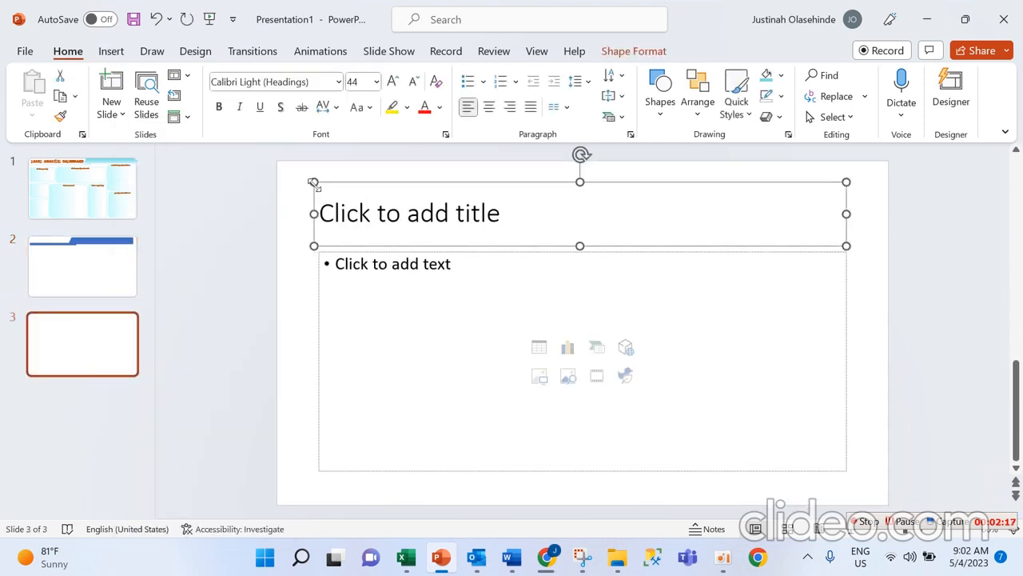
key(Delete)
click(458, 259)
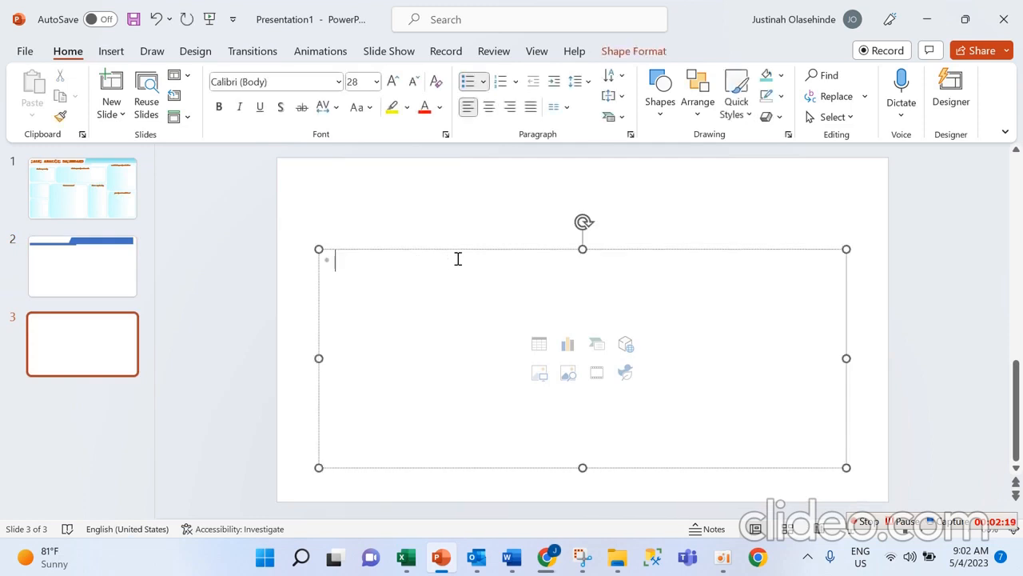
click(319, 250)
key(Delete)
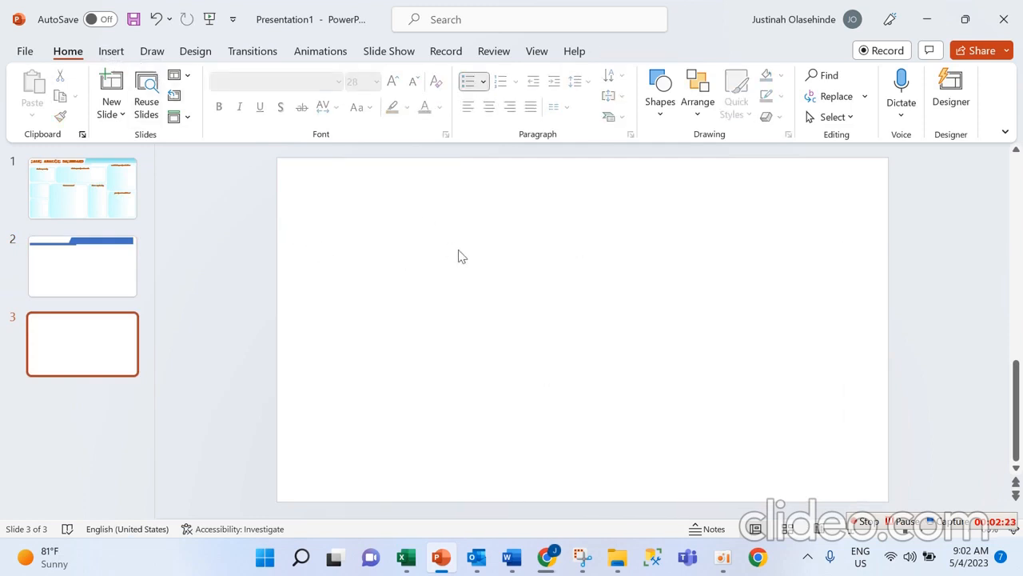
Draw a rectangle about 0.86" high and 10.74" wide near the top of slide 3 and place a duplicate below it
click(118, 52)
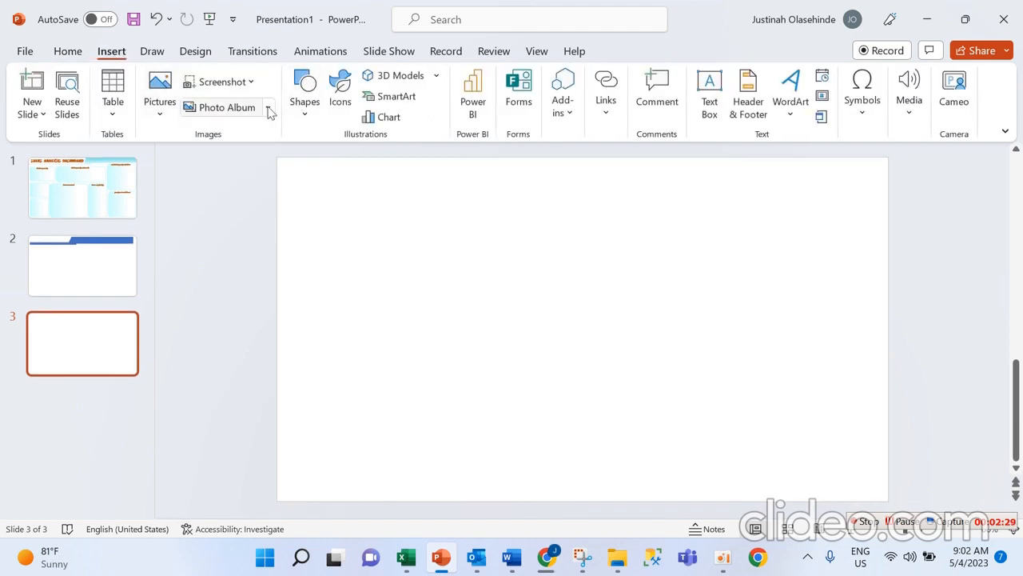
click(304, 108)
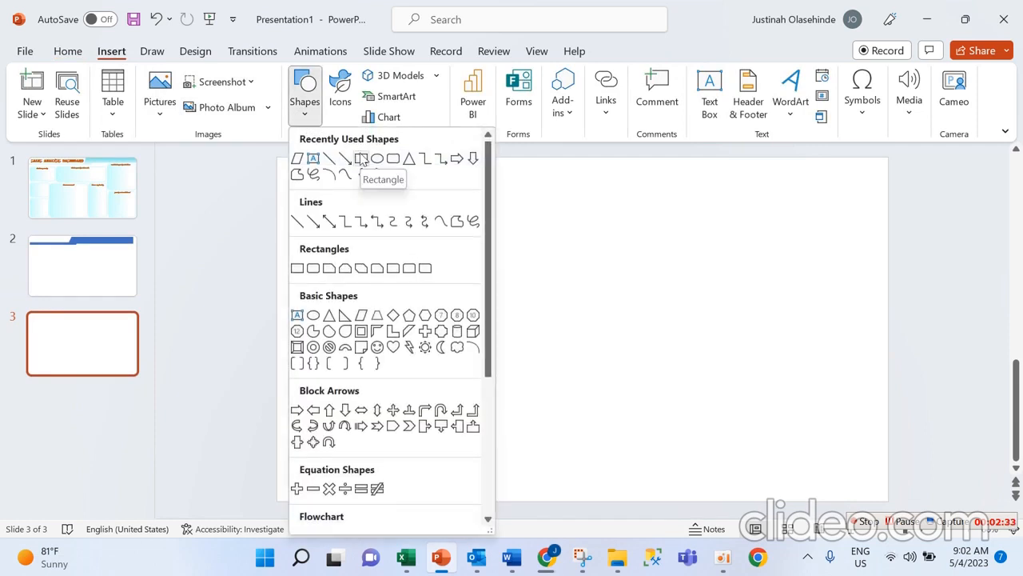
click(360, 158)
drag(354, 189, 846, 230)
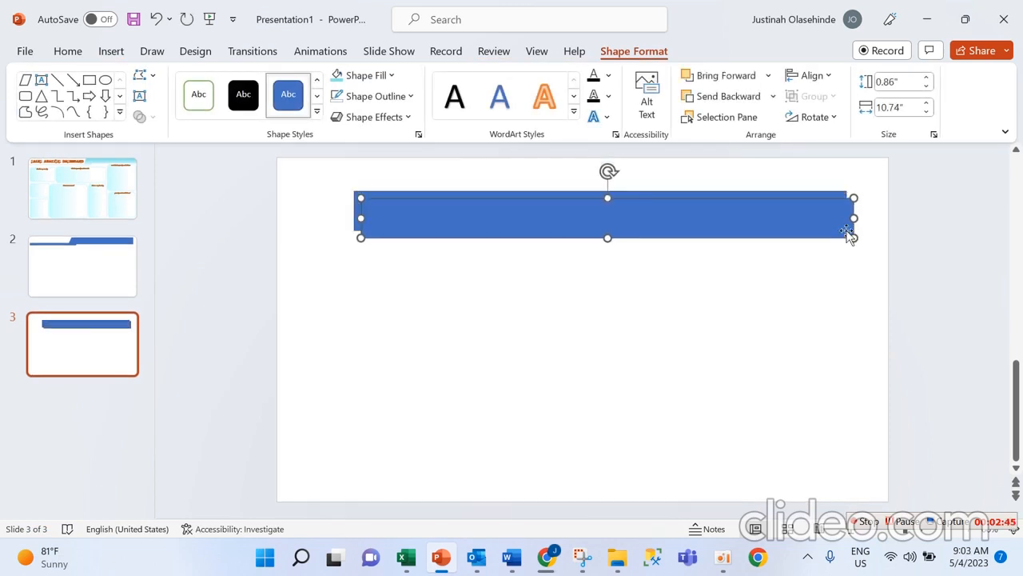
drag(847, 231, 841, 321)
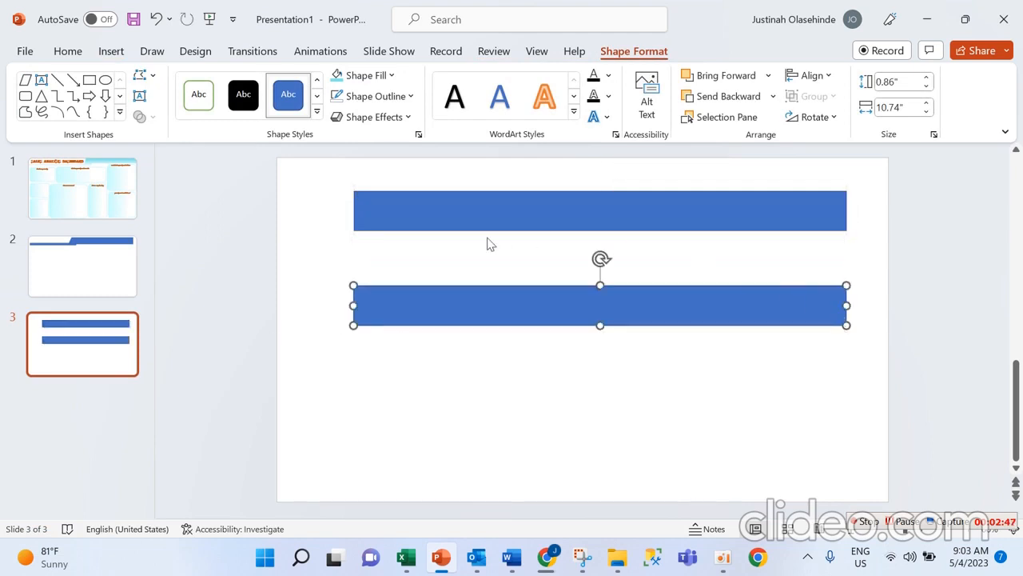
Shrink the upper rectangle to about 0.69" by 7.63" and move it toward the slide's upper-right corner
click(467, 222)
drag(350, 232, 496, 223)
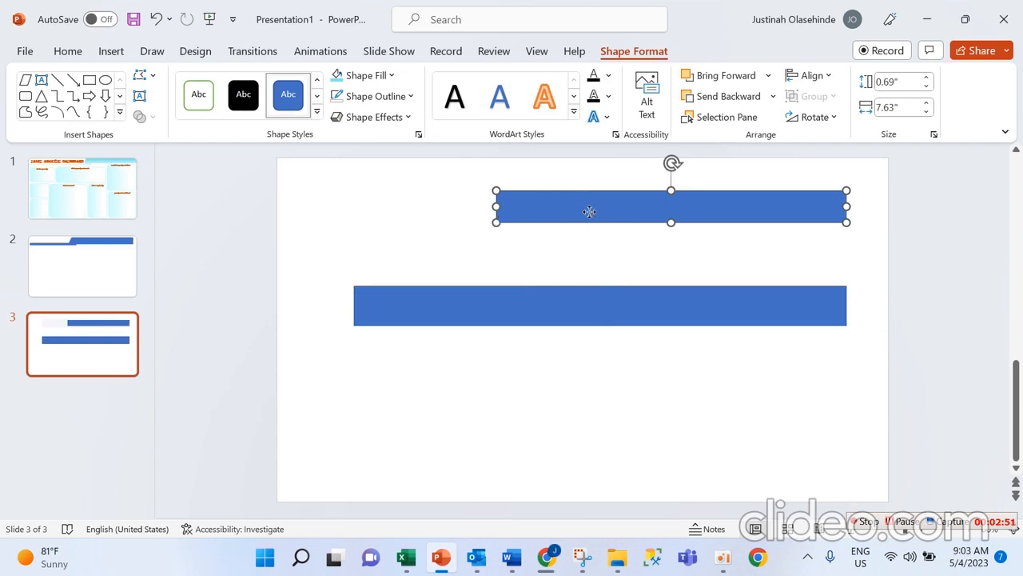
drag(589, 211, 624, 189)
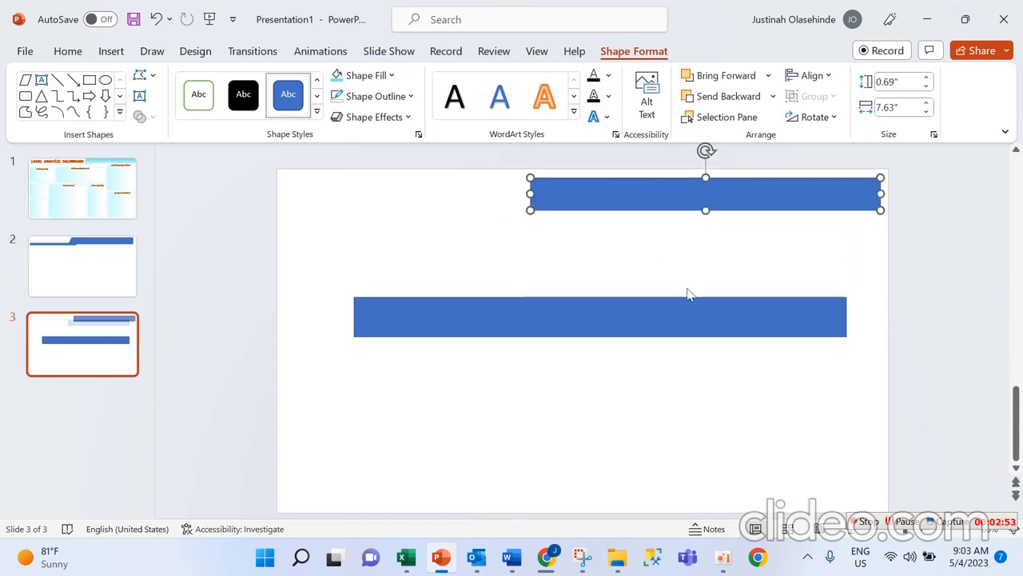
Reduce the lower rectangle to a thin bar about 0.3" by 8.12" and move it up to the slide's left edge
click(708, 318)
drag(847, 325, 627, 233)
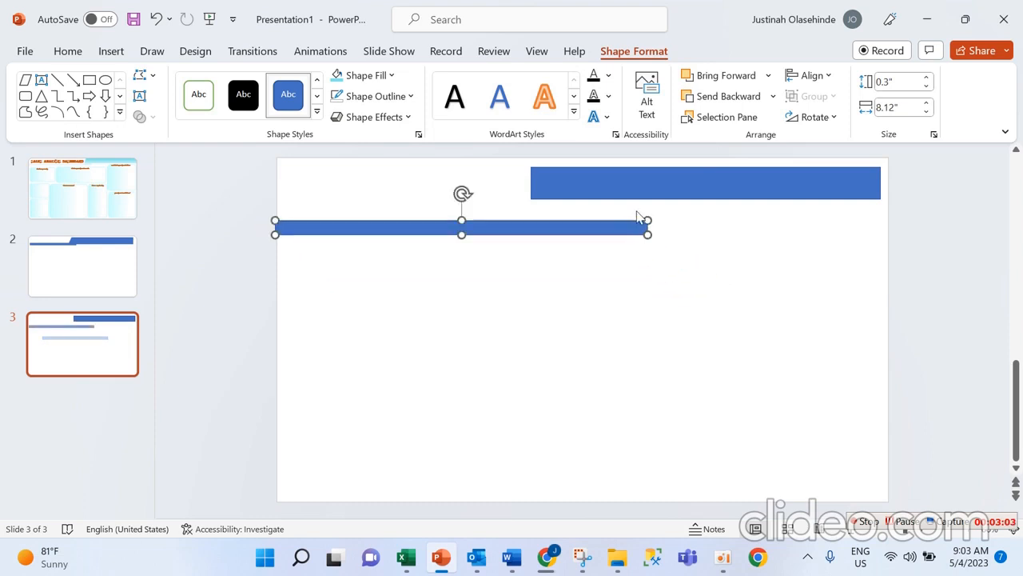
scroll(637, 212, up, 1)
Move the thin bar slightly down and inward, and shrink the upper bar to about 0.68" by 7.27"
click(658, 194)
scroll(315, 242, down, 1)
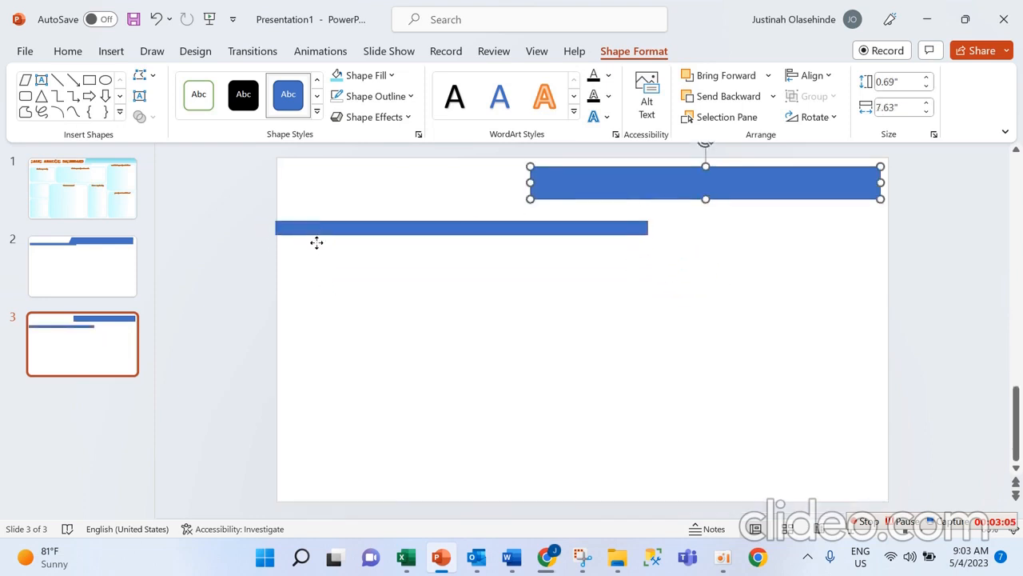
drag(315, 240, 336, 248)
click(574, 189)
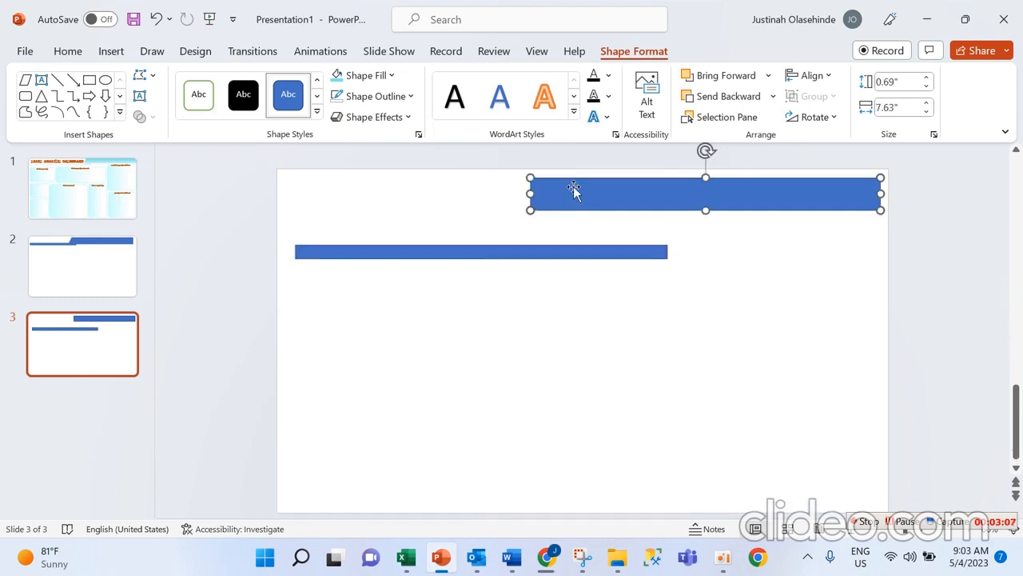
mouse_move(531, 206)
mouse_down()
mouse_move(608, 219)
mouse_move(571, 196)
mouse_move(546, 199)
mouse_up()
Resize the thin bar to about 0.42" by 6.16" and shift both bars outward so their inner ends line up
click(630, 242)
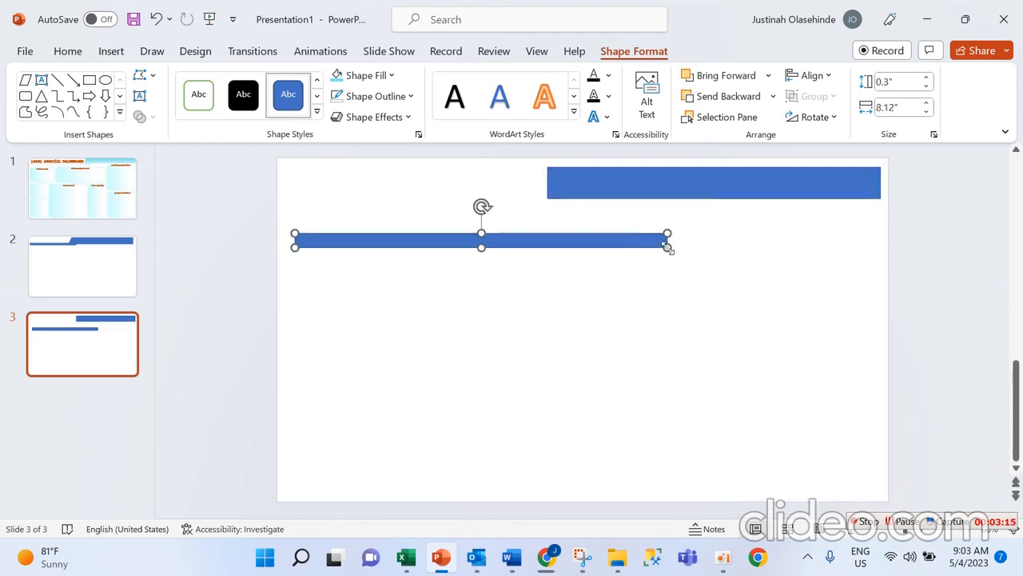
drag(667, 240, 558, 227)
drag(597, 179, 607, 179)
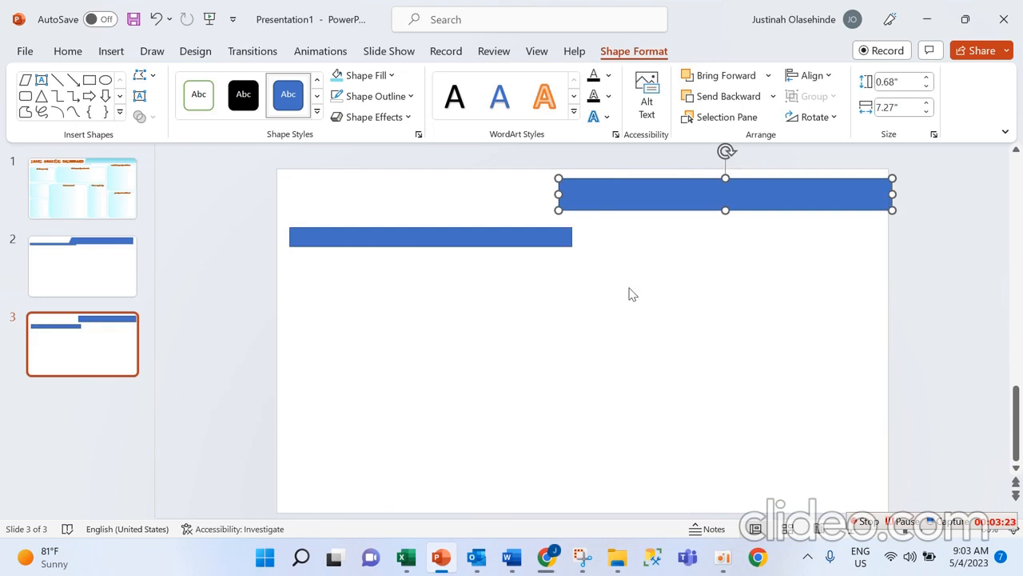
drag(548, 230, 534, 234)
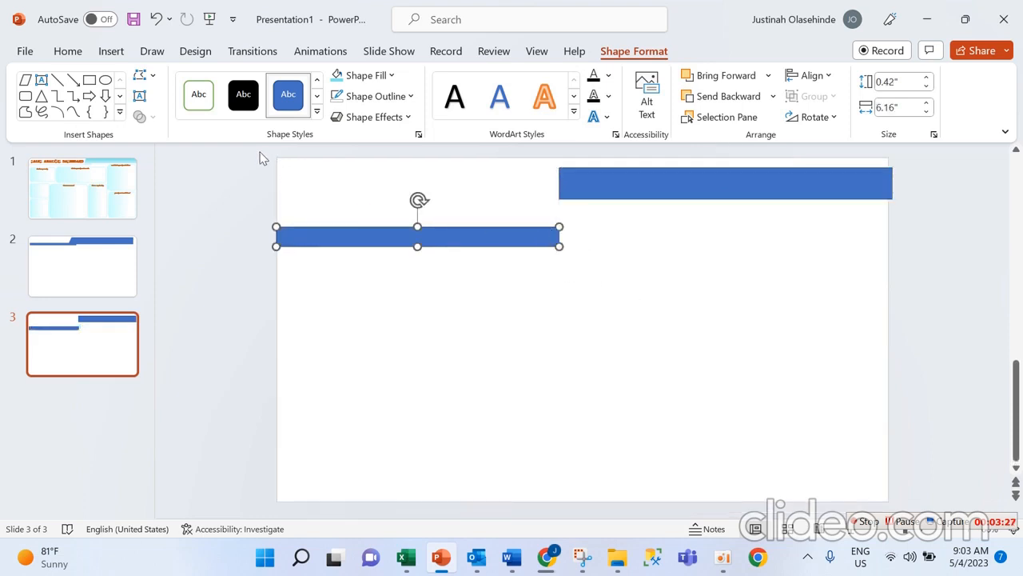
Draw a parallelogram about 1.33" high and 1.26" wide and place it between the inner ends of the two bars
click(115, 54)
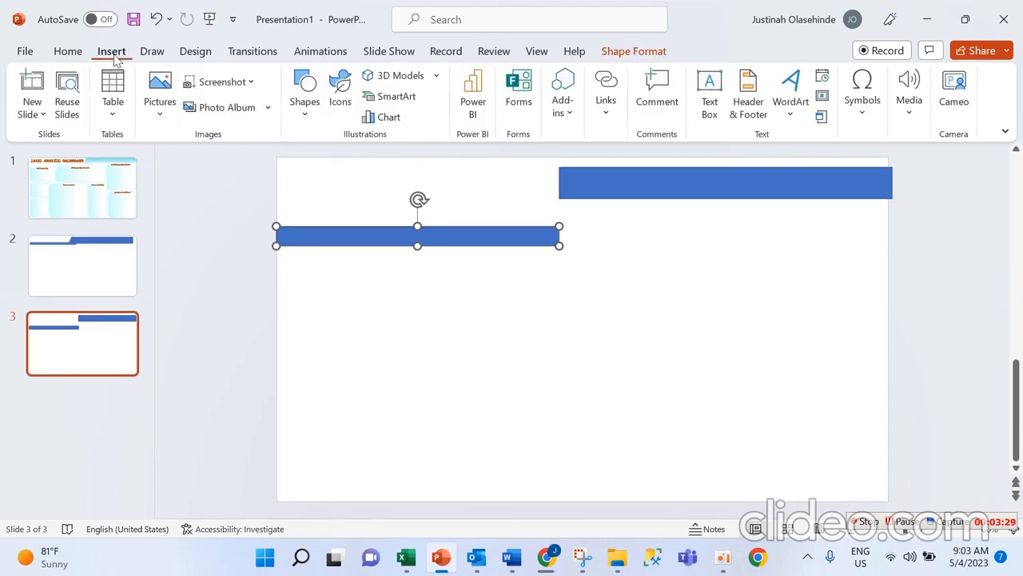
click(311, 114)
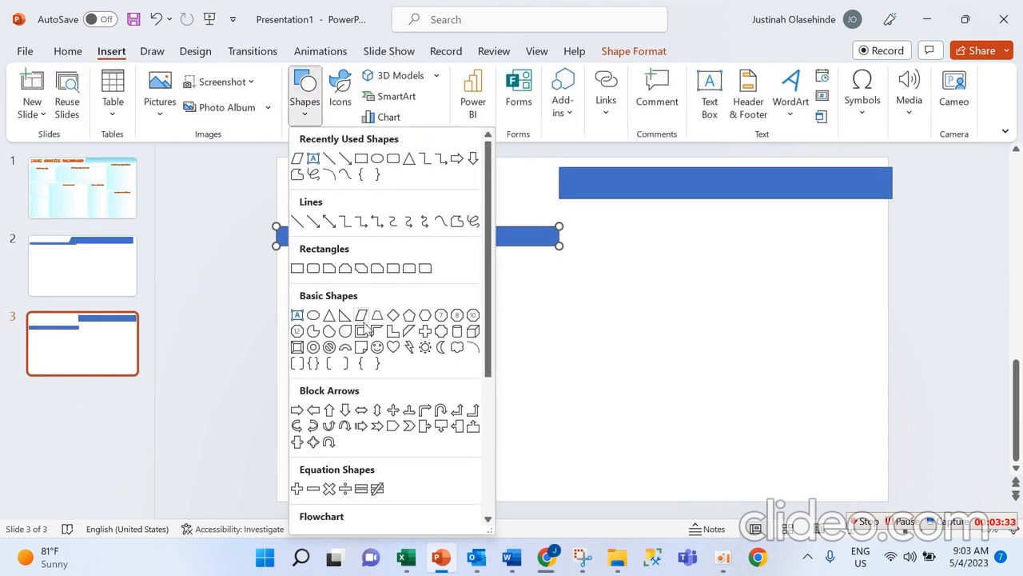
click(362, 317)
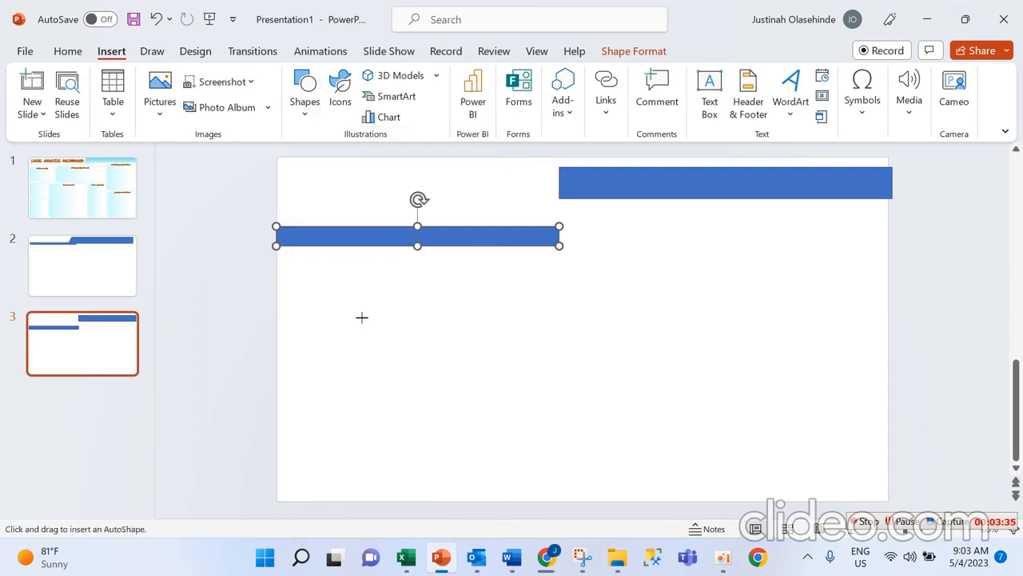
drag(558, 286, 617, 349)
drag(596, 308, 549, 208)
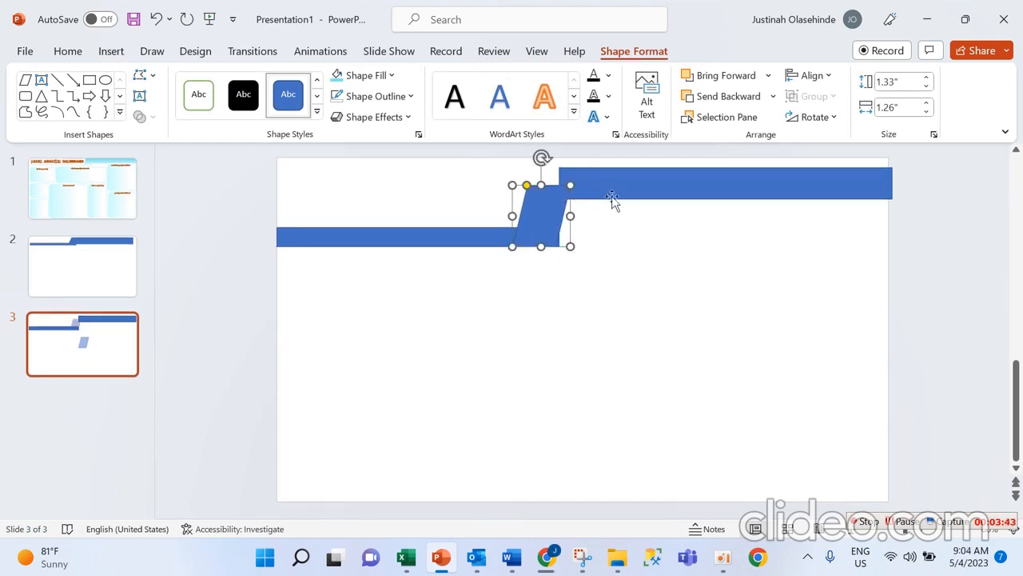
Lower the upper bar level with the parallelogram's top edge, and widen the parallelogram to about 1.81" with a stronger slant
drag(613, 197, 623, 209)
click(548, 204)
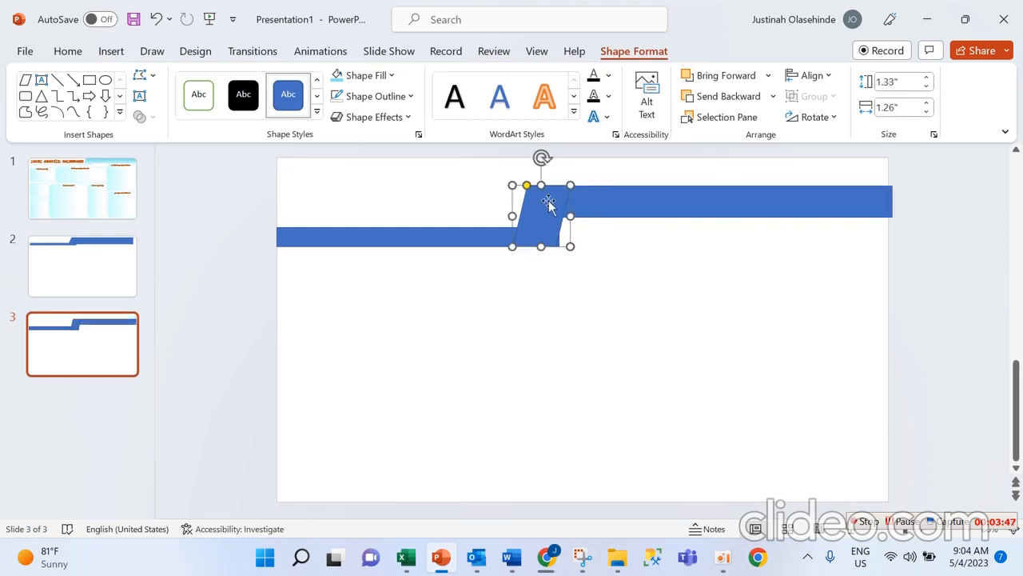
drag(570, 186, 595, 183)
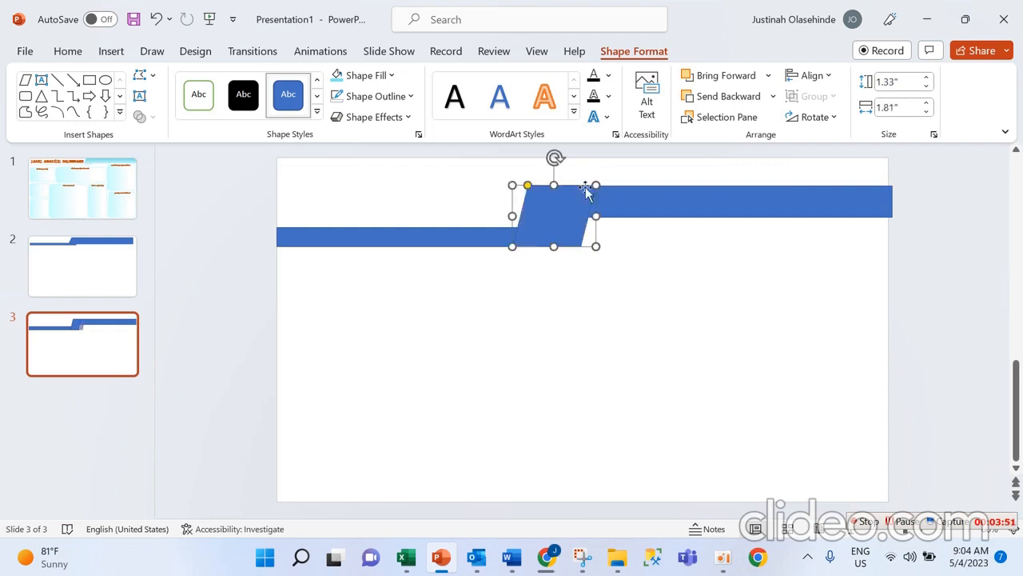
drag(530, 190, 545, 187)
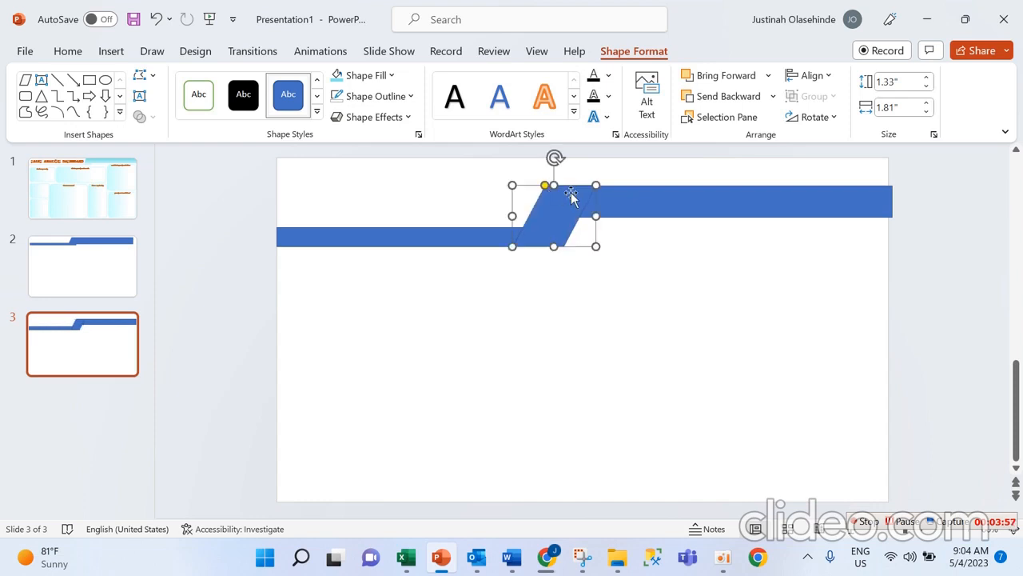
Extend the upper bar downward to a height of about 0.91"
click(622, 203)
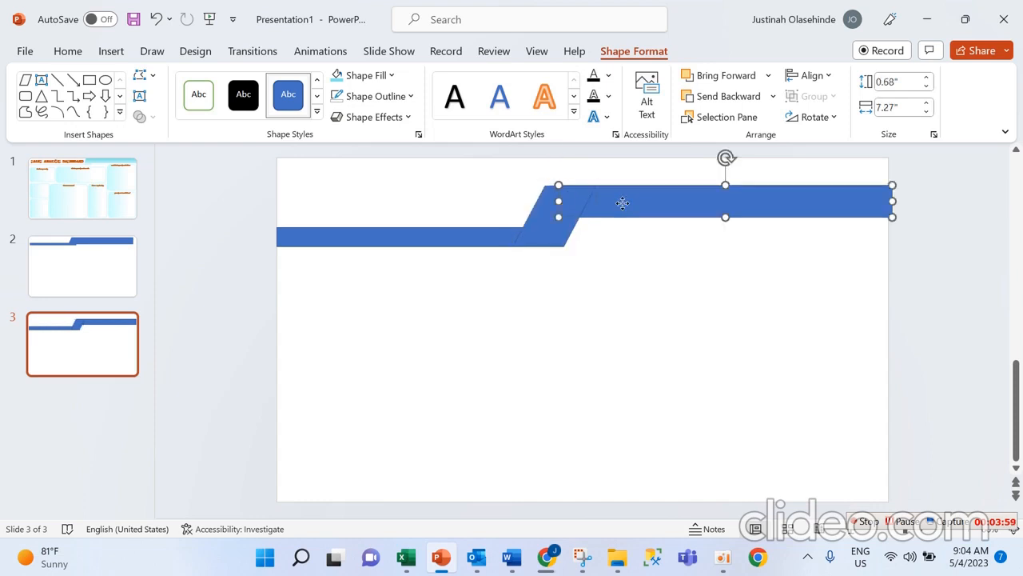
drag(723, 216, 727, 232)
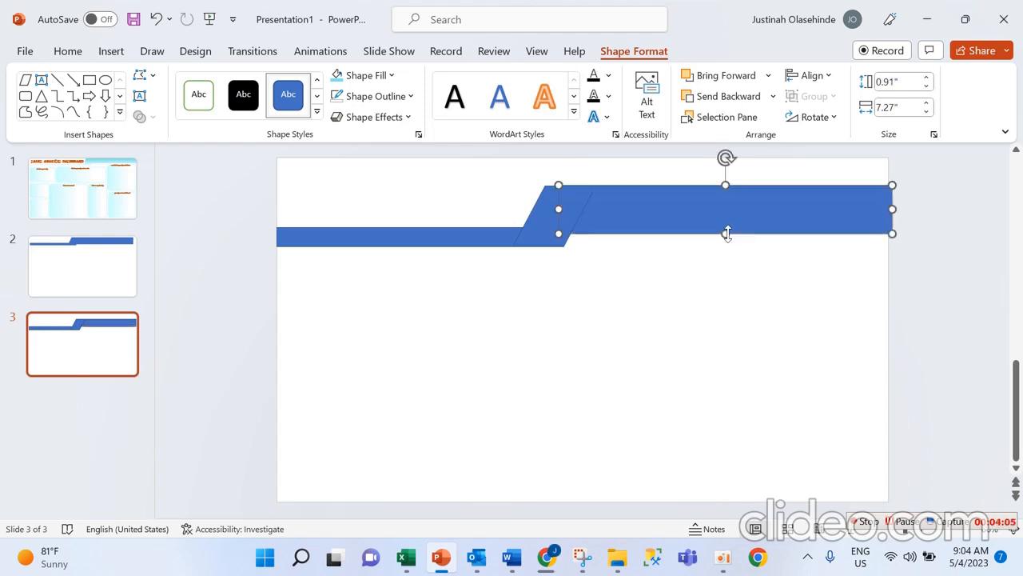
click(541, 234)
mouse_move(551, 244)
mouse_down()
mouse_move(554, 233)
mouse_move(556, 248)
mouse_up()
click(663, 227)
click(652, 276)
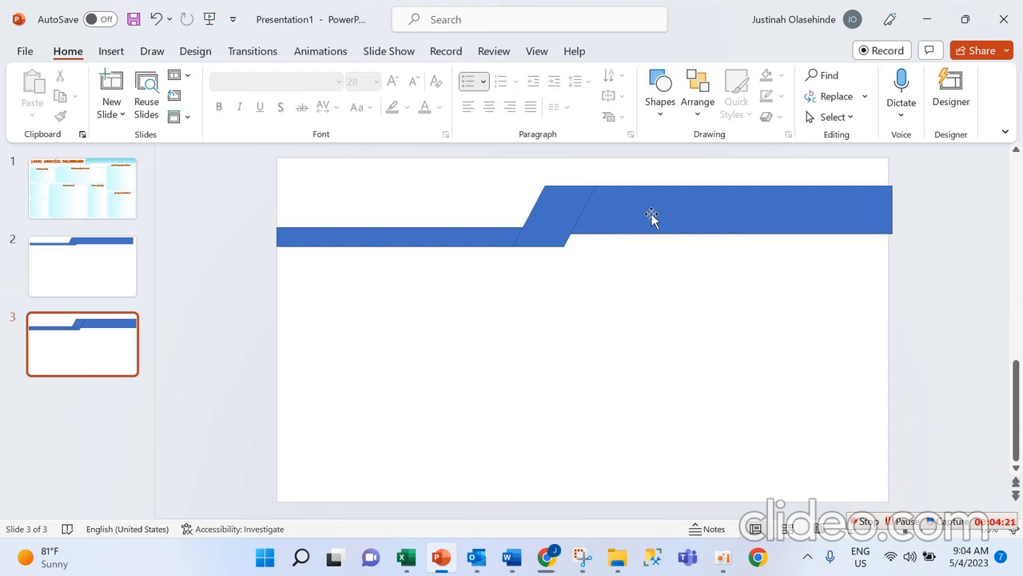
Merge the upper bar, the parallelogram and the thin bar into one shape with Union
click(651, 216)
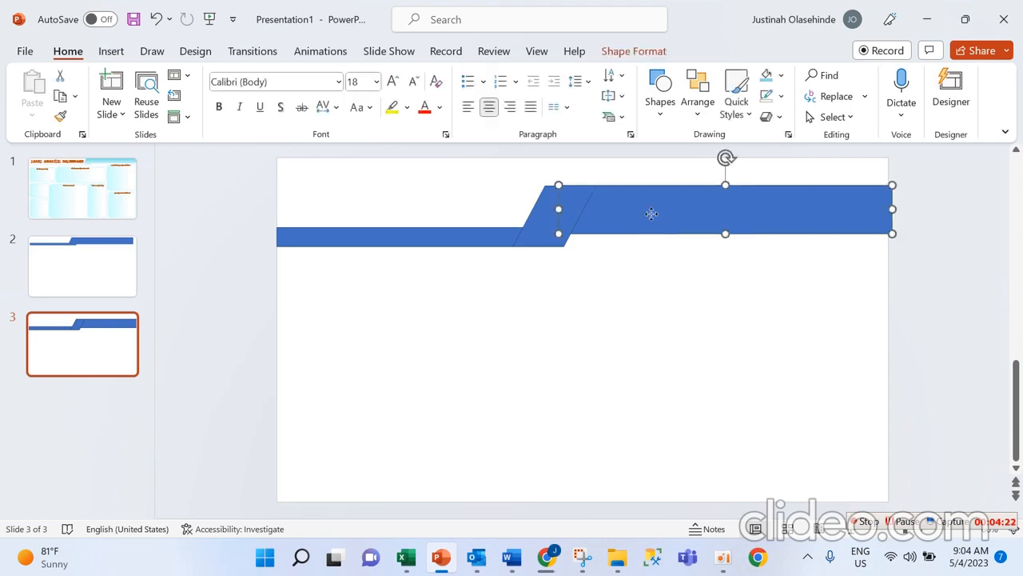
shift+click(523, 236)
shift+click(454, 238)
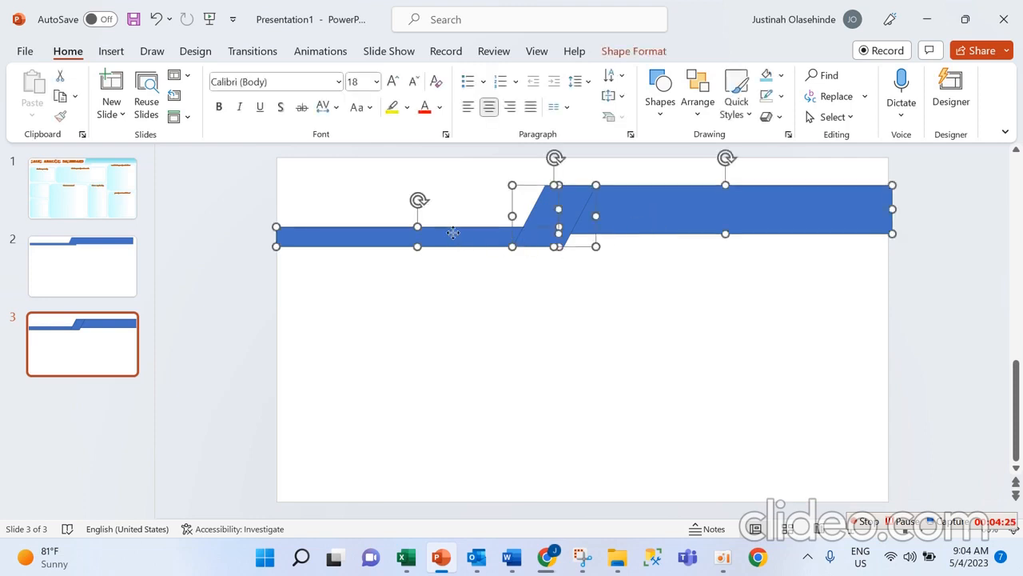
click(631, 52)
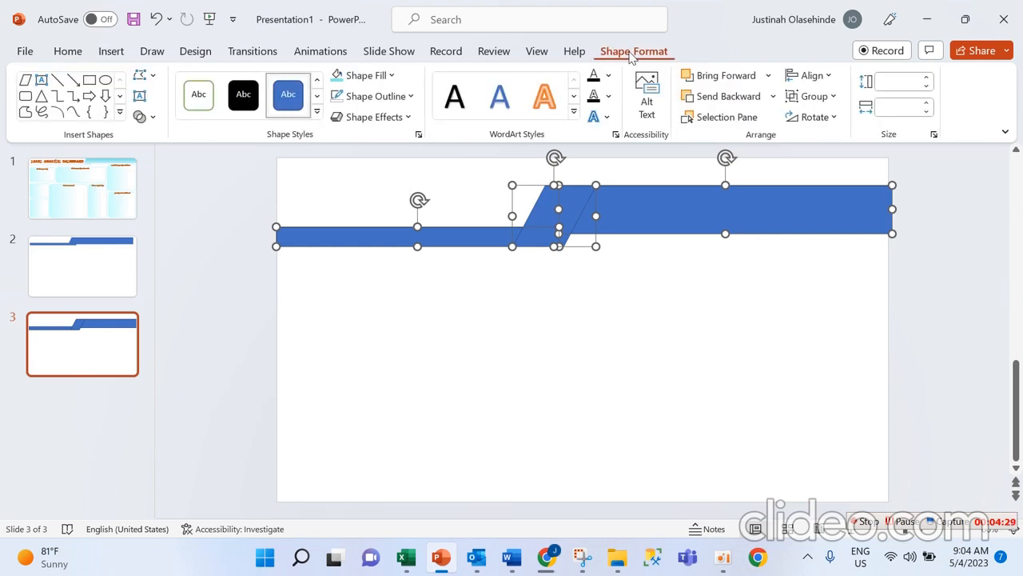
click(155, 119)
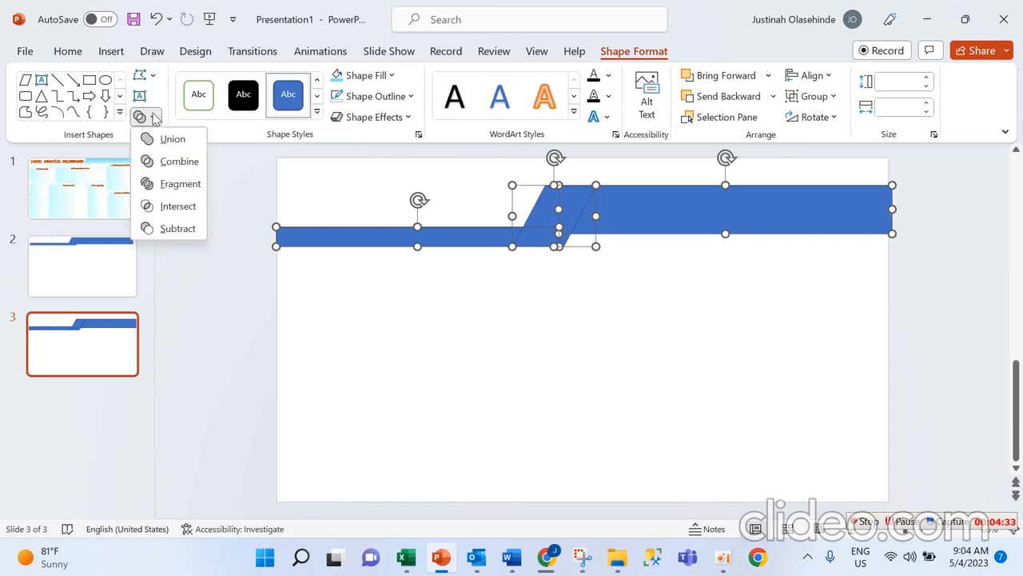
click(173, 141)
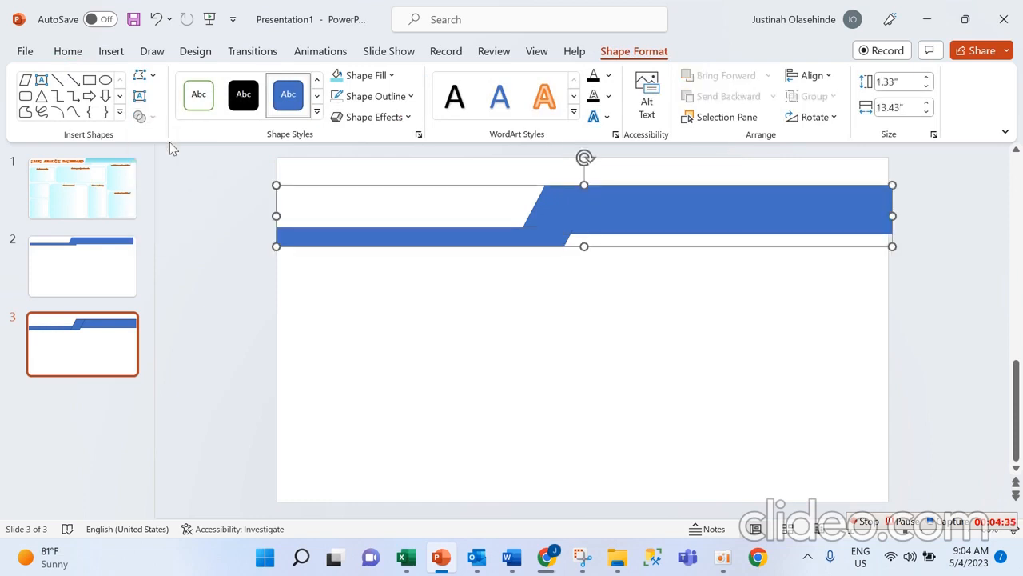
Shrink the merged banner to about 1.21" by 12.91" near the slide's upper left edge and remove its outline
mouse_move(673, 201)
mouse_down()
mouse_move(692, 283)
mouse_move(674, 217)
mouse_move(664, 217)
mouse_move(689, 220)
mouse_move(677, 203)
mouse_up()
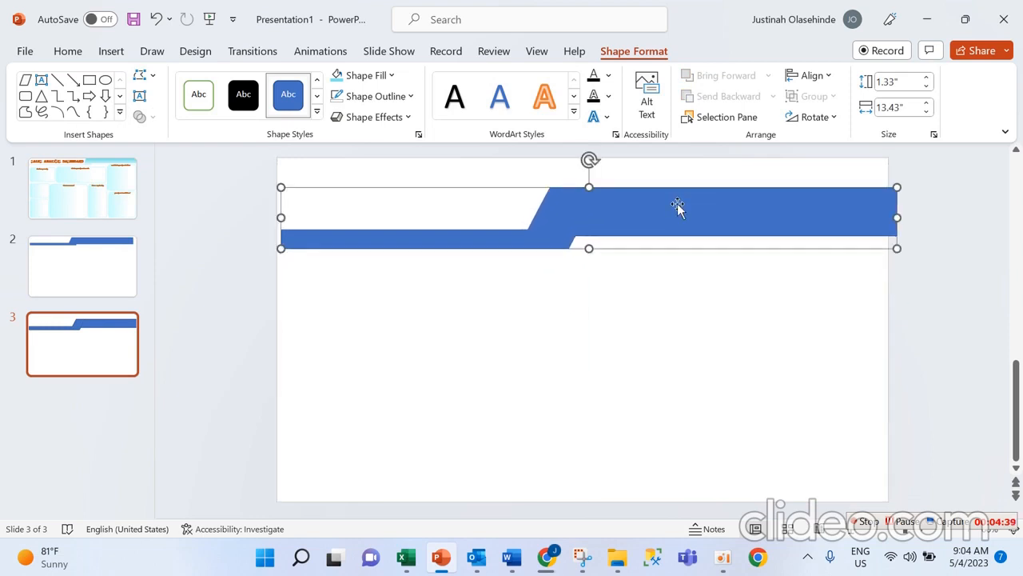
drag(896, 248, 873, 243)
mouse_move(811, 219)
mouse_down()
mouse_move(811, 189)
mouse_move(809, 201)
mouse_up()
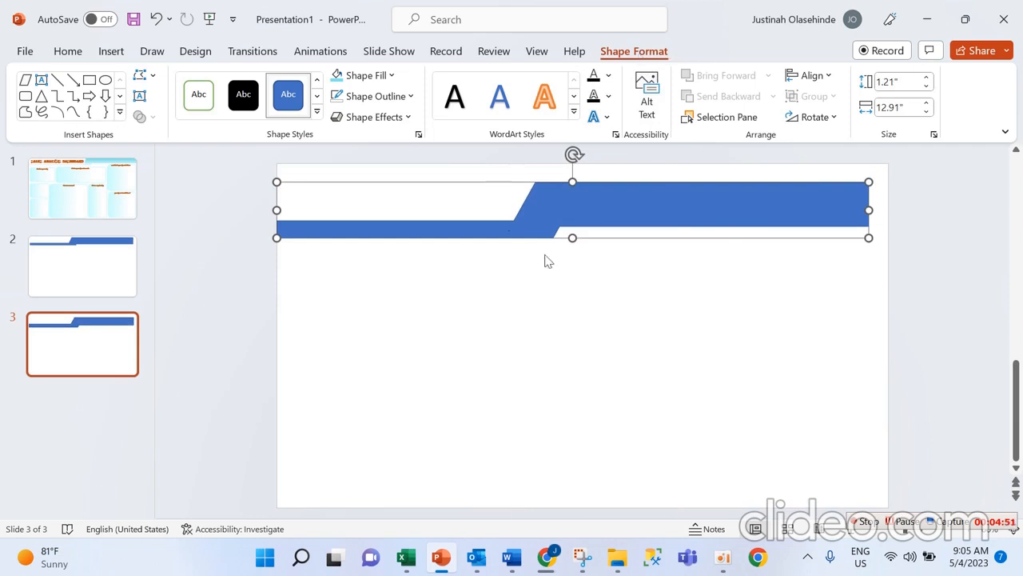
click(408, 97)
click(395, 324)
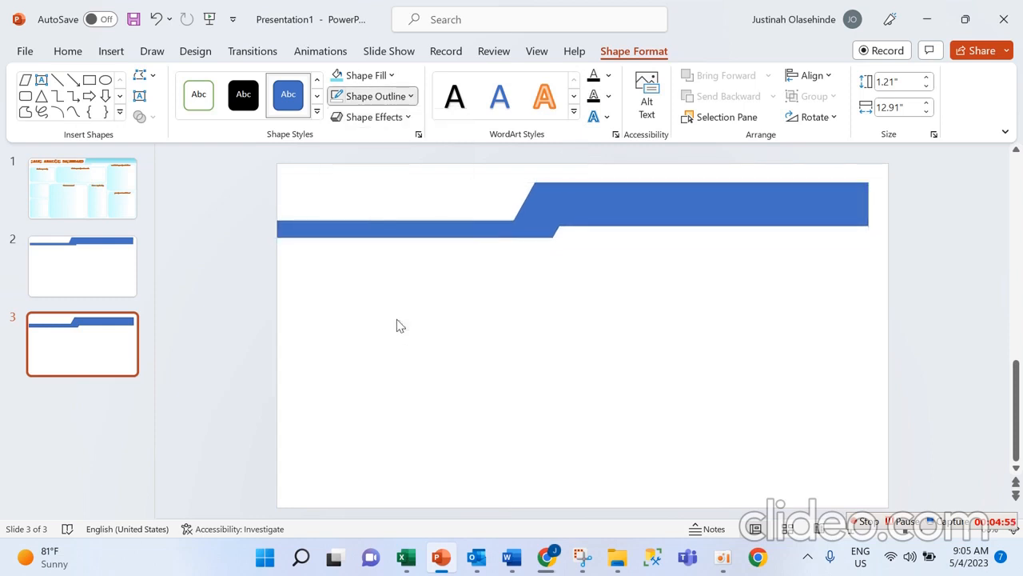
Apply a linear gradient fill to the merged banner shape and bring up its gradient stop settings
click(578, 222)
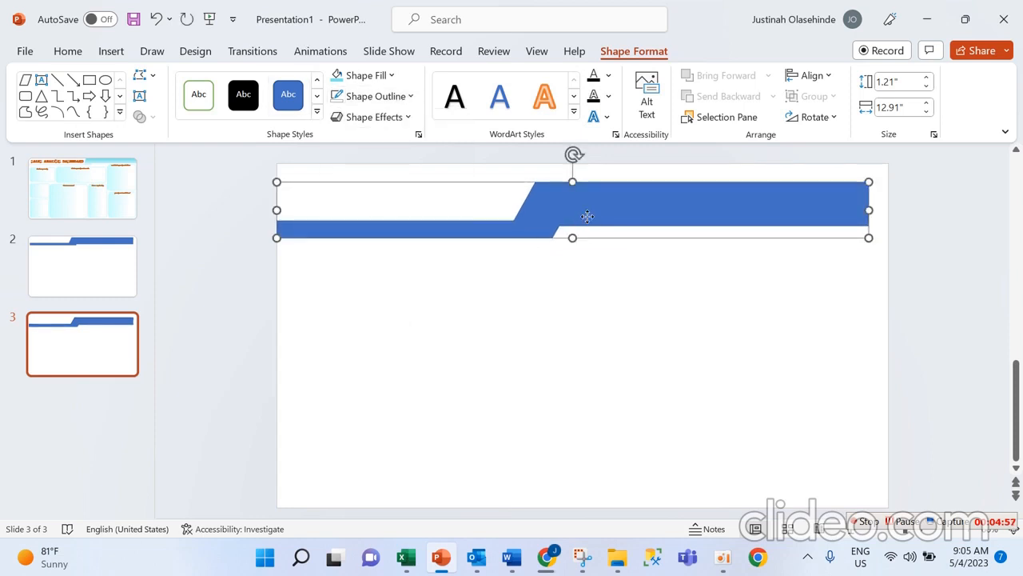
right_click(587, 215)
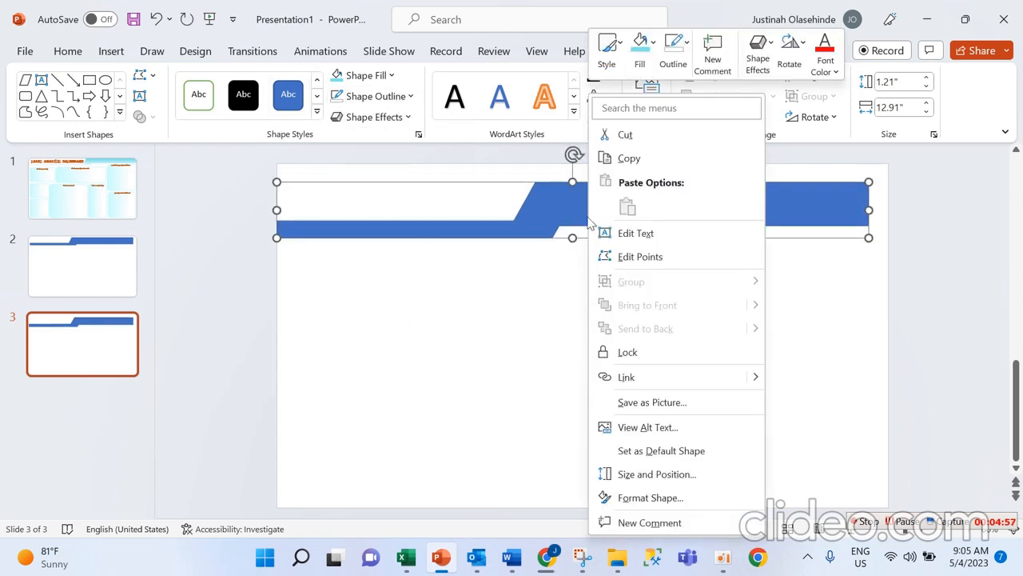
click(693, 502)
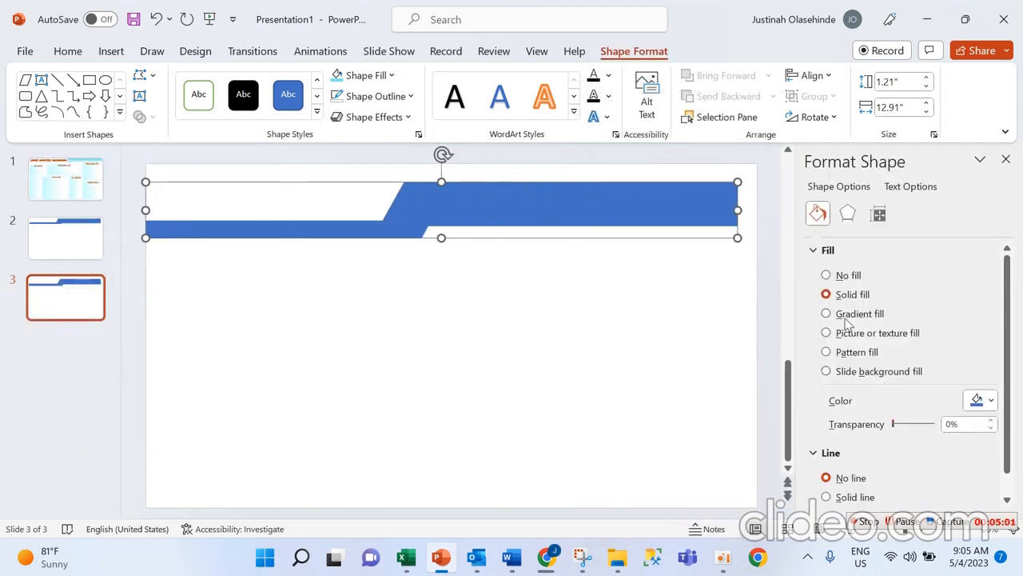
click(847, 318)
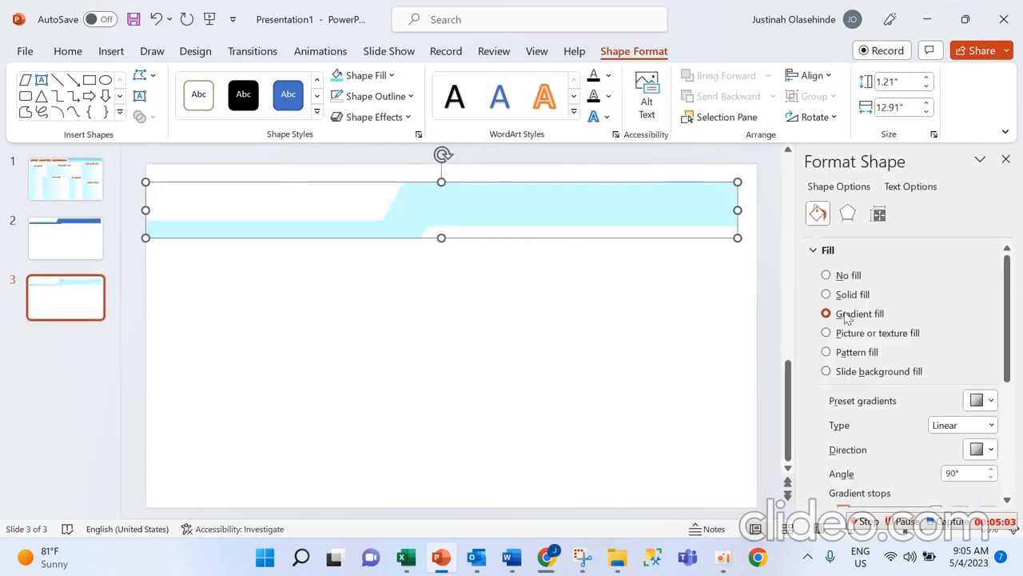
click(840, 276)
click(850, 296)
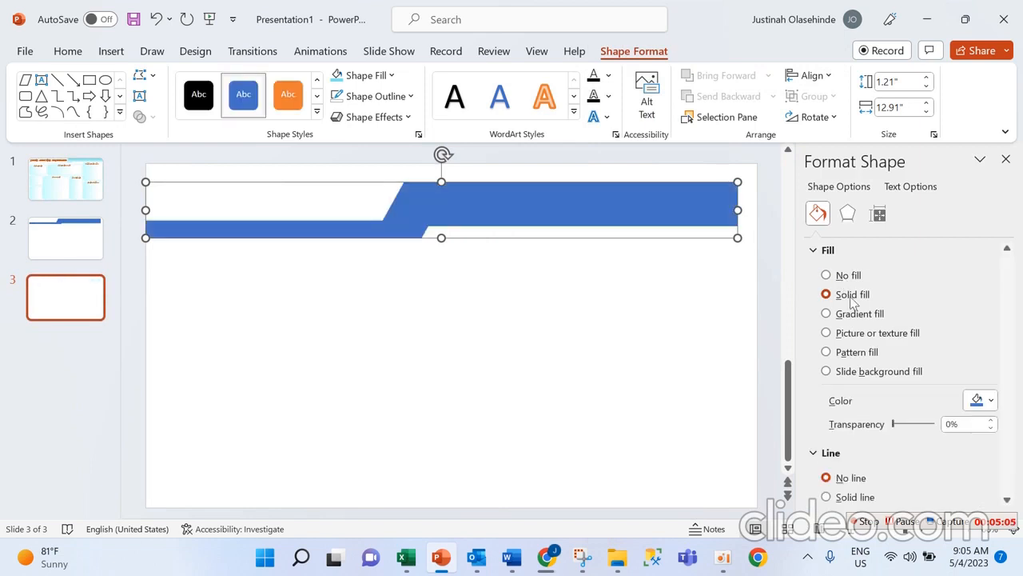
click(860, 316)
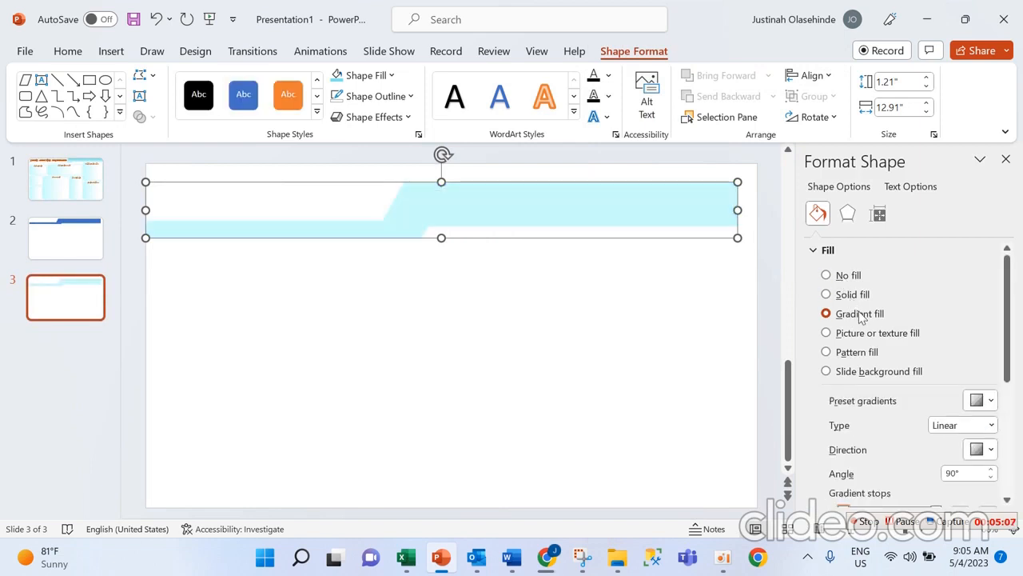
drag(1008, 285, 1014, 339)
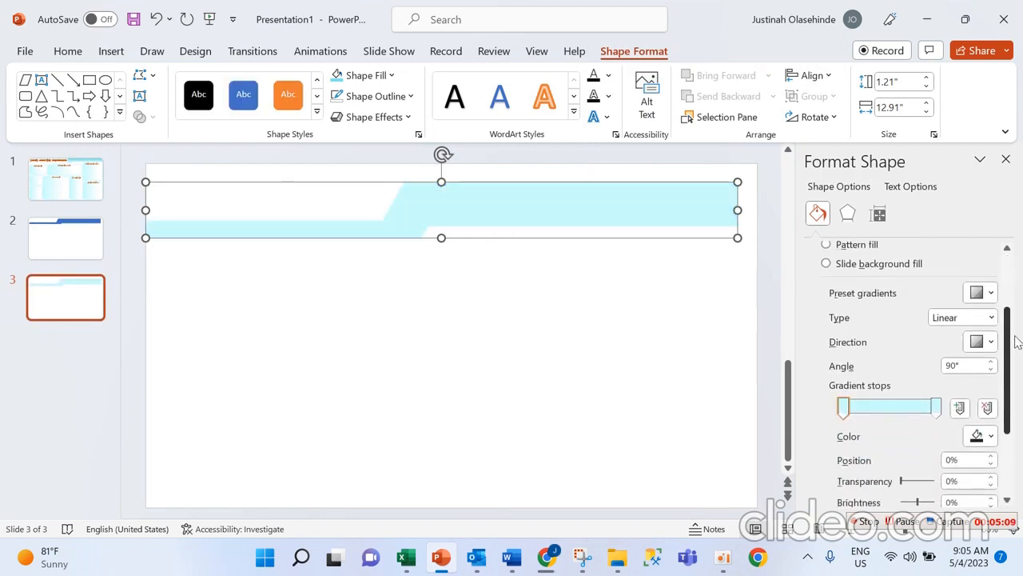
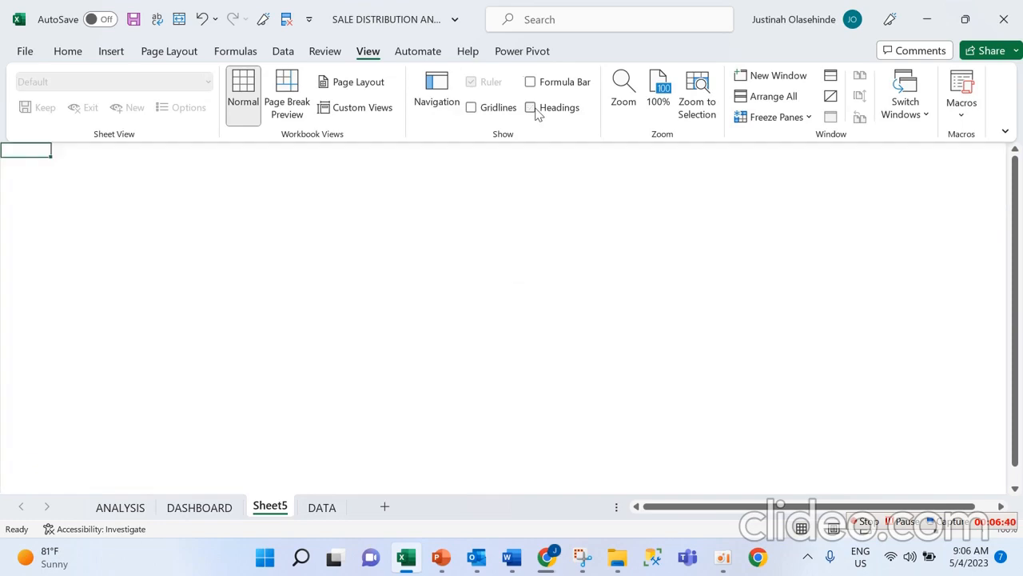
Look over the order records on the DATA sheet and return to the blank Sheet5
click(478, 368)
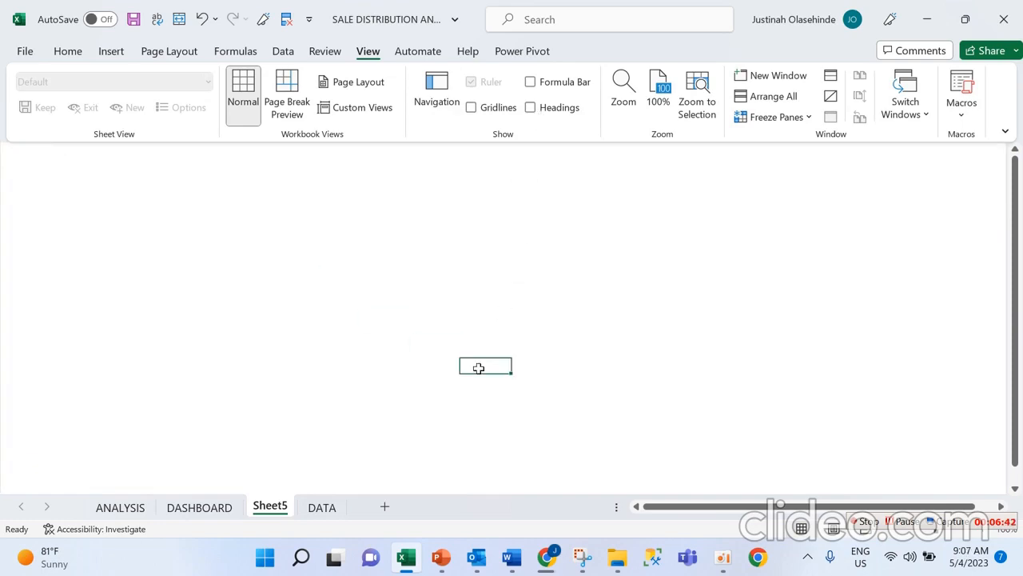
click(322, 507)
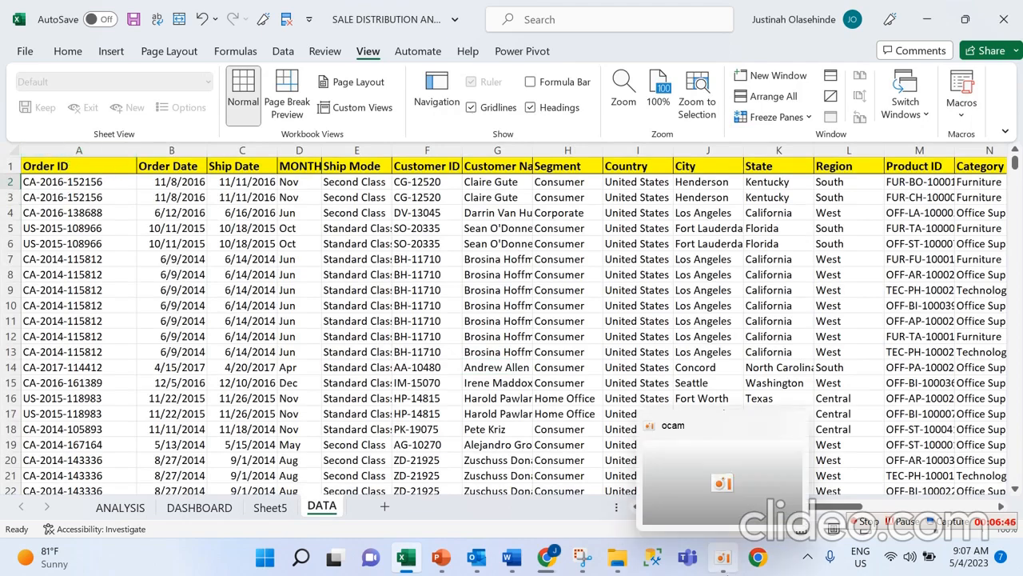
drag(831, 507, 720, 506)
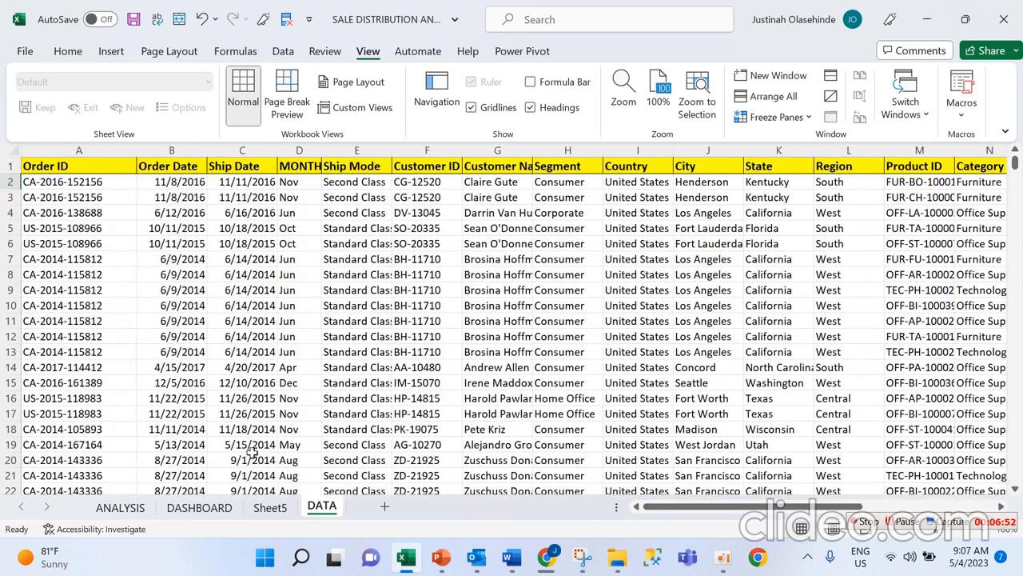
click(270, 506)
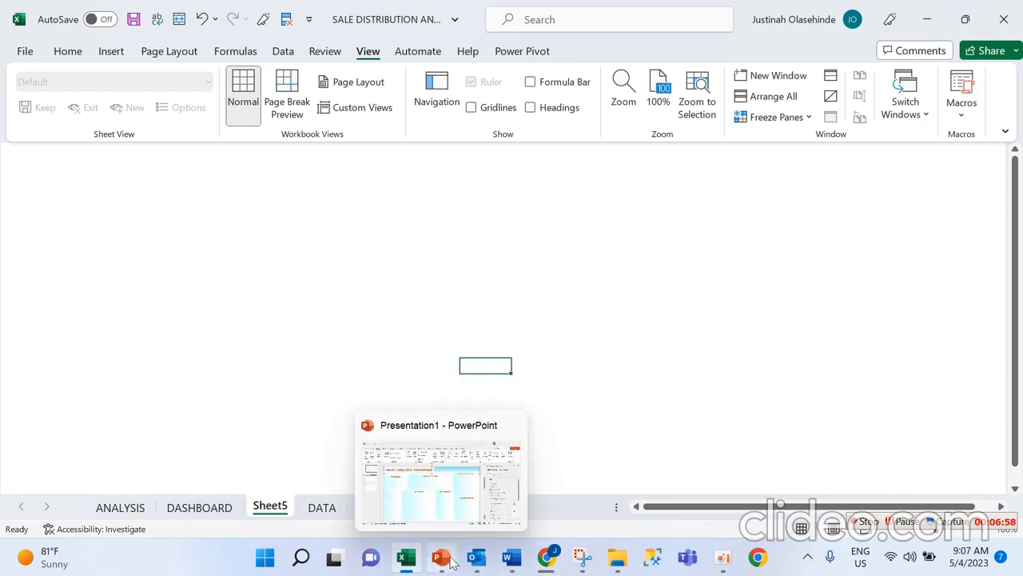
Switch to PowerPoint and copy the first slide with the finished Sales Analysis Dashboard background
mouse_move(440, 558)
click(428, 489)
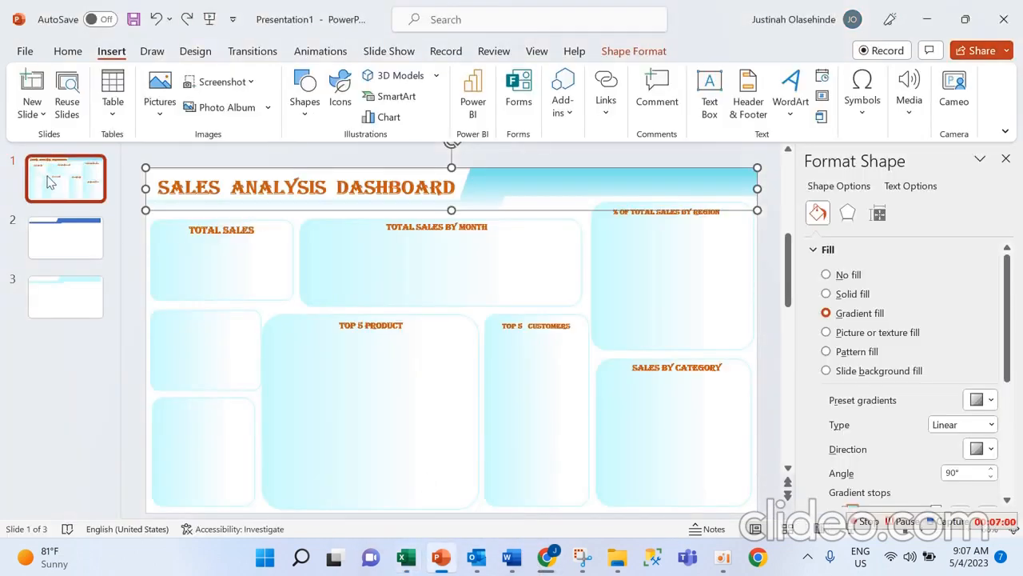
click(89, 195)
right_click(90, 195)
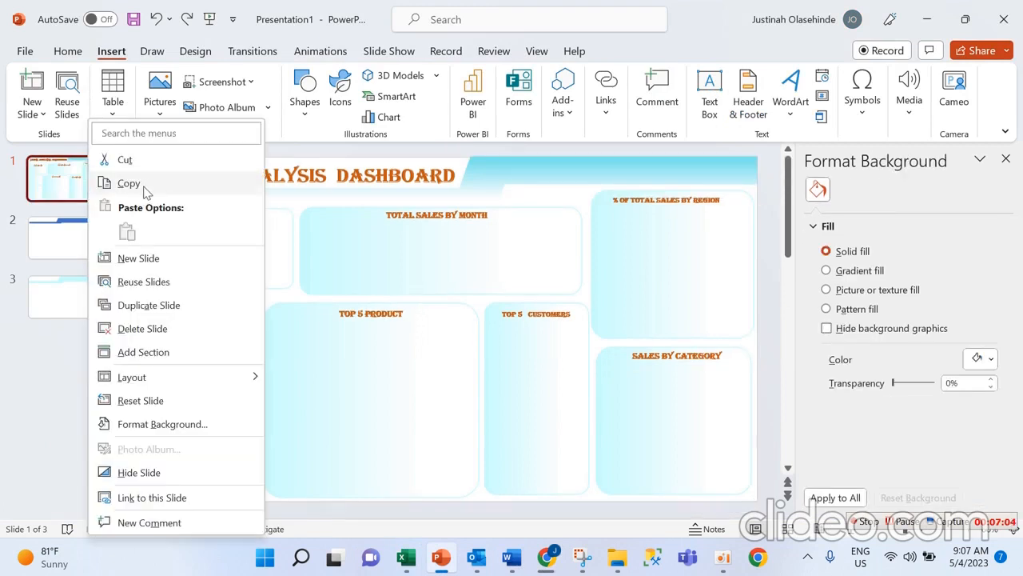
click(128, 183)
Switch to Excel, paste the copied slide into the blank Sheet5 and move it to the sheet's upper left corner
mouse_move(407, 562)
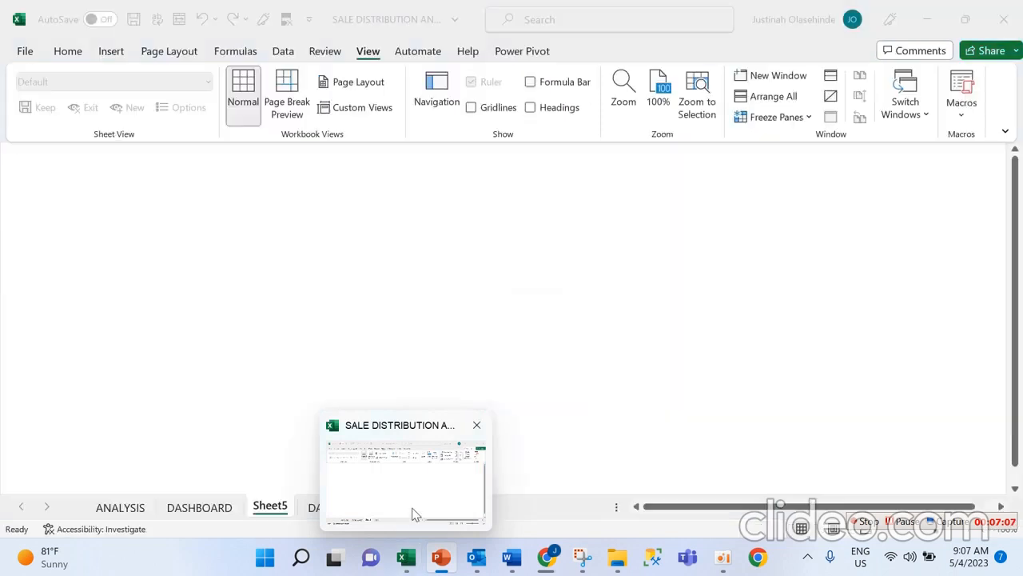
click(411, 511)
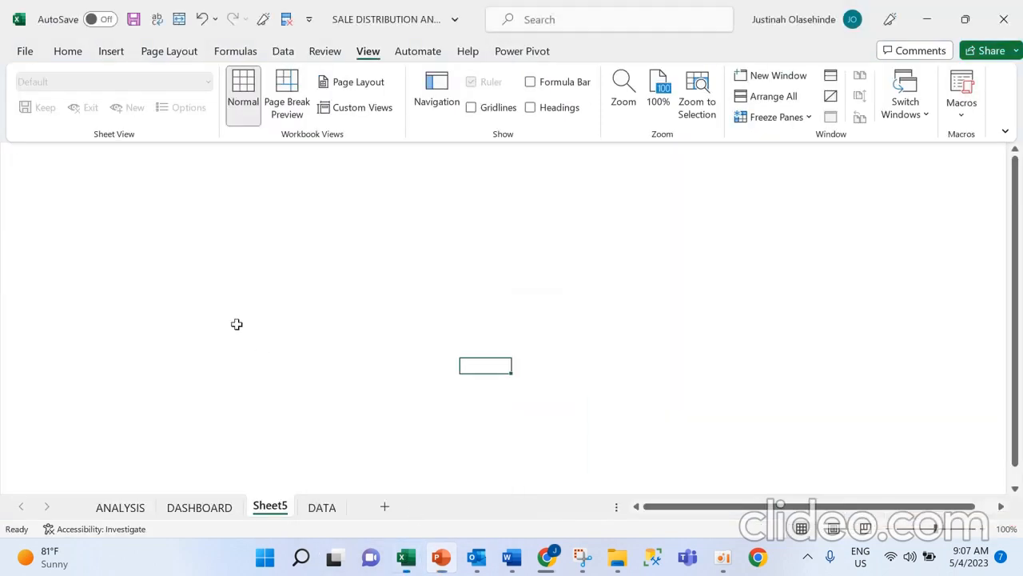
click(140, 215)
right_click(137, 214)
click(175, 168)
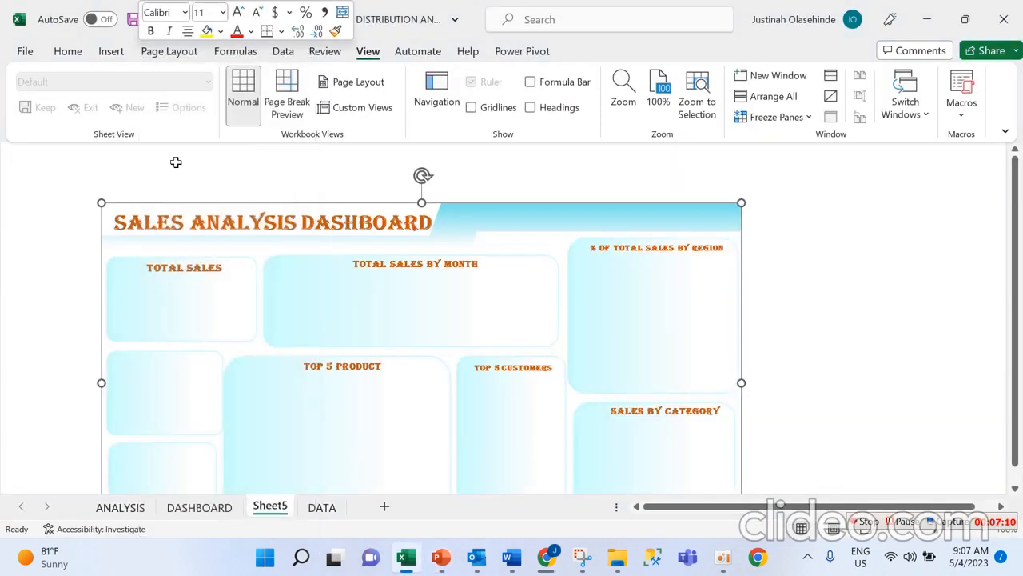
drag(227, 217, 137, 151)
drag(1013, 318, 1014, 332)
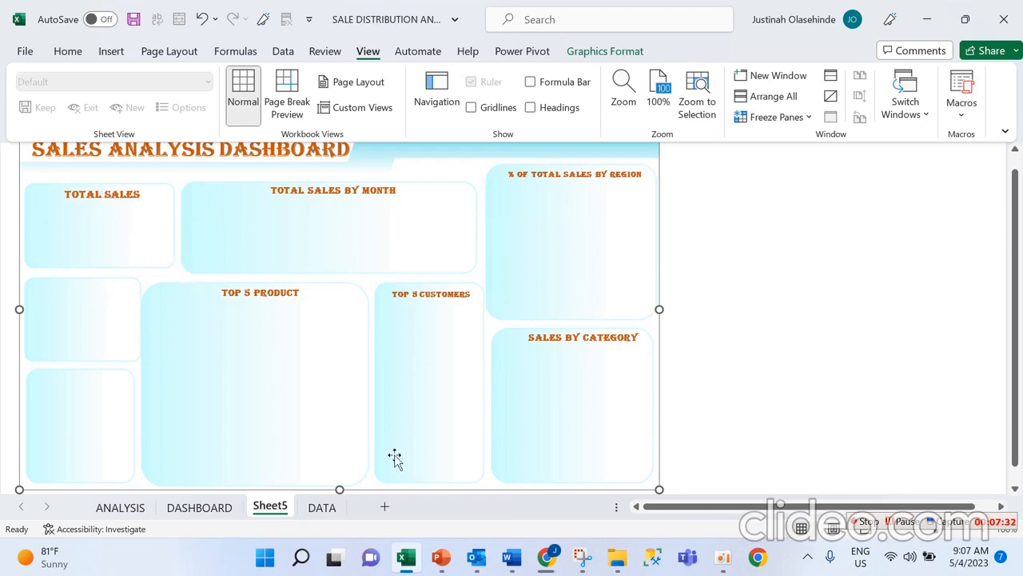
Create a PivotTable on a new worksheet from the full DATA sheet range A1:U9995
click(324, 508)
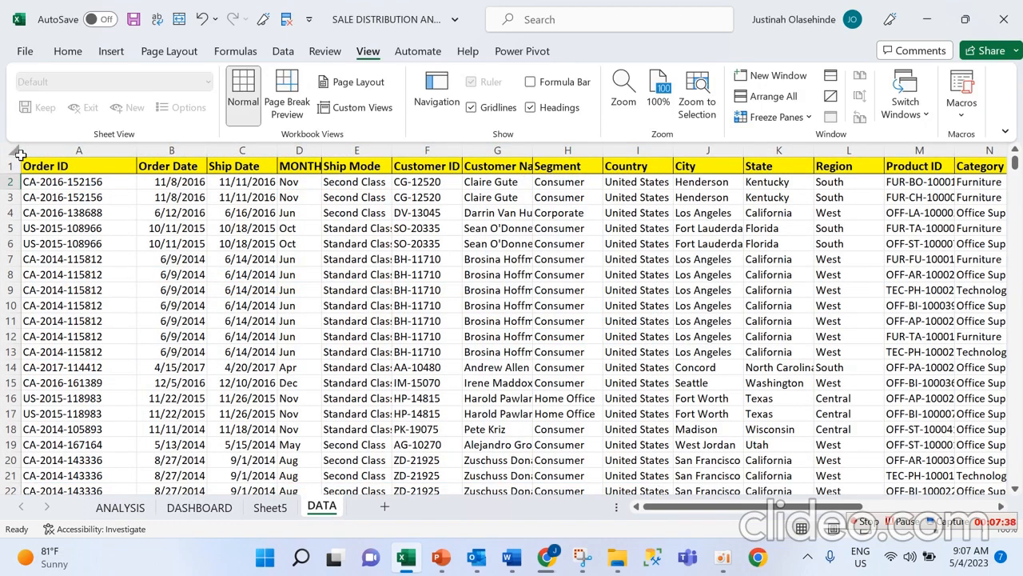
click(15, 152)
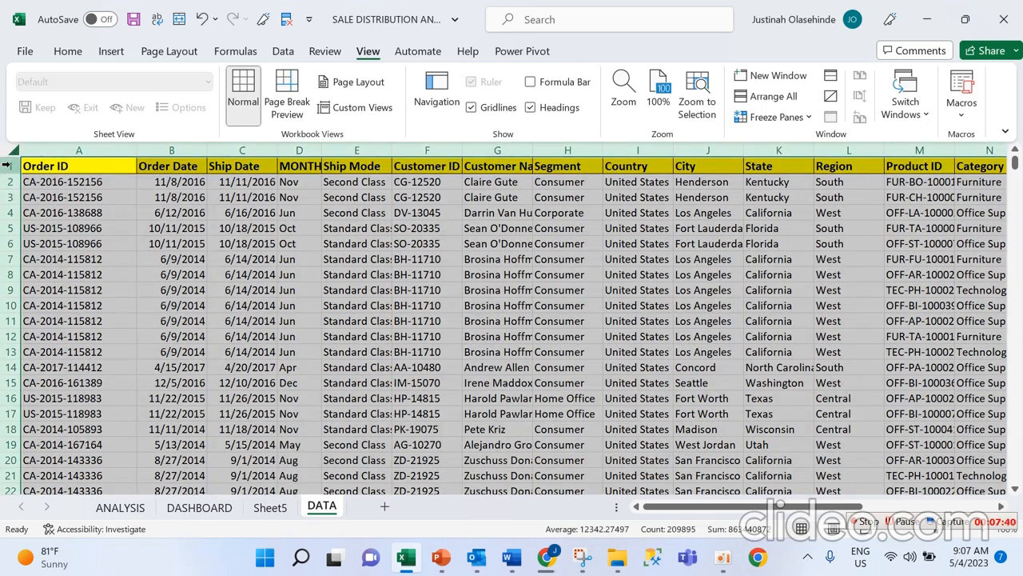
click(5, 166)
key(ctrl+shift+Down)
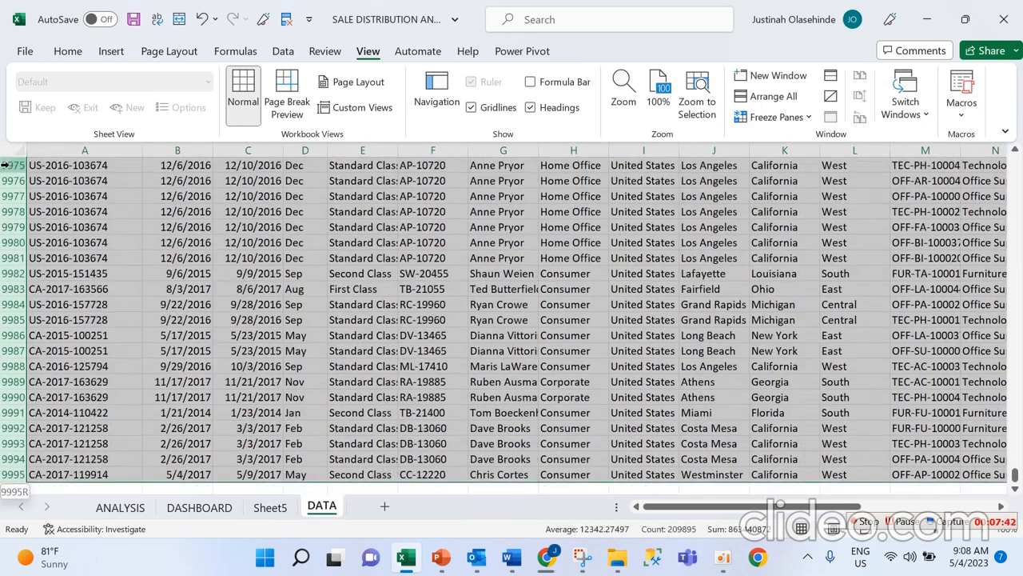
click(111, 51)
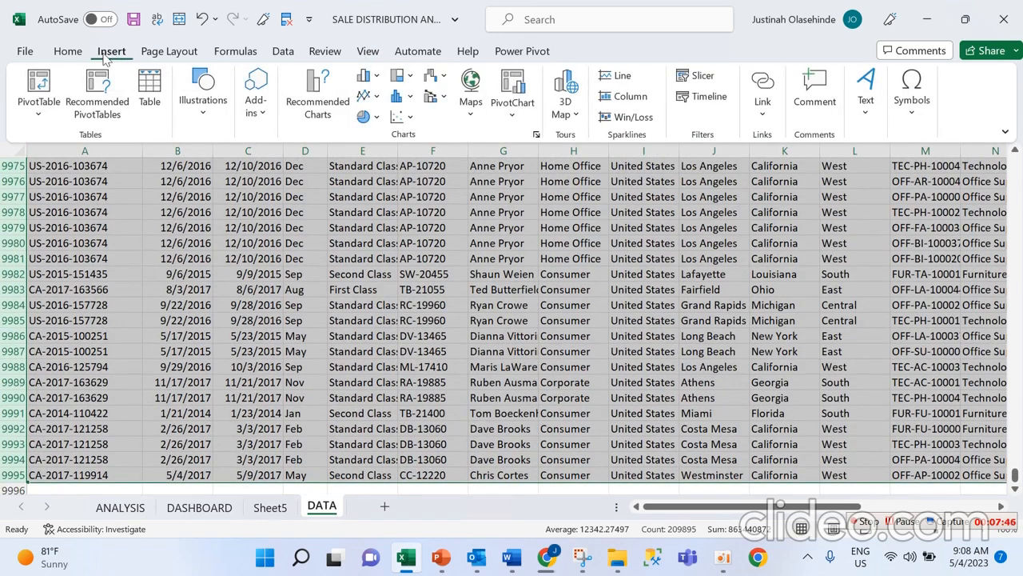
click(36, 107)
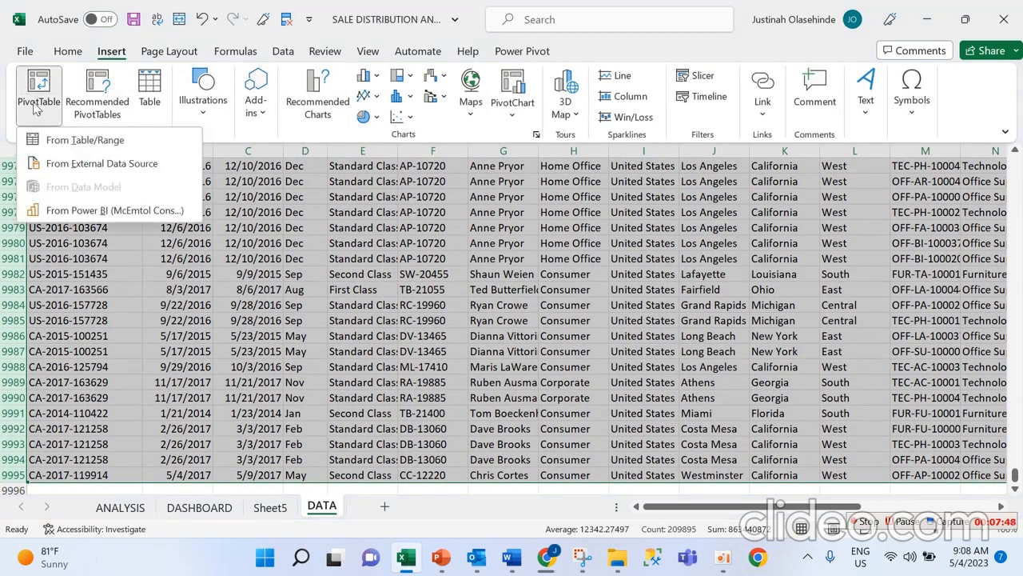
click(85, 140)
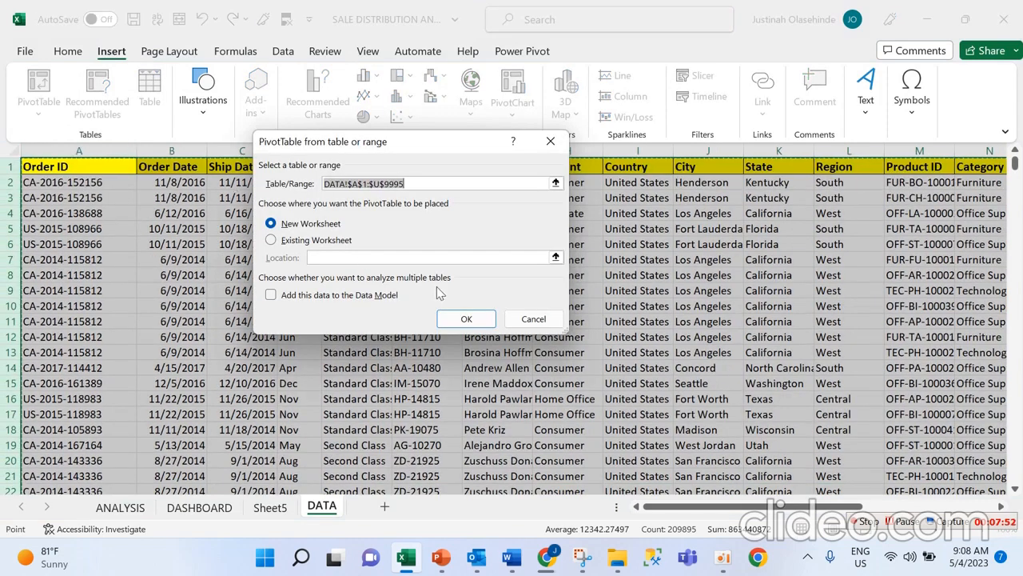
click(474, 323)
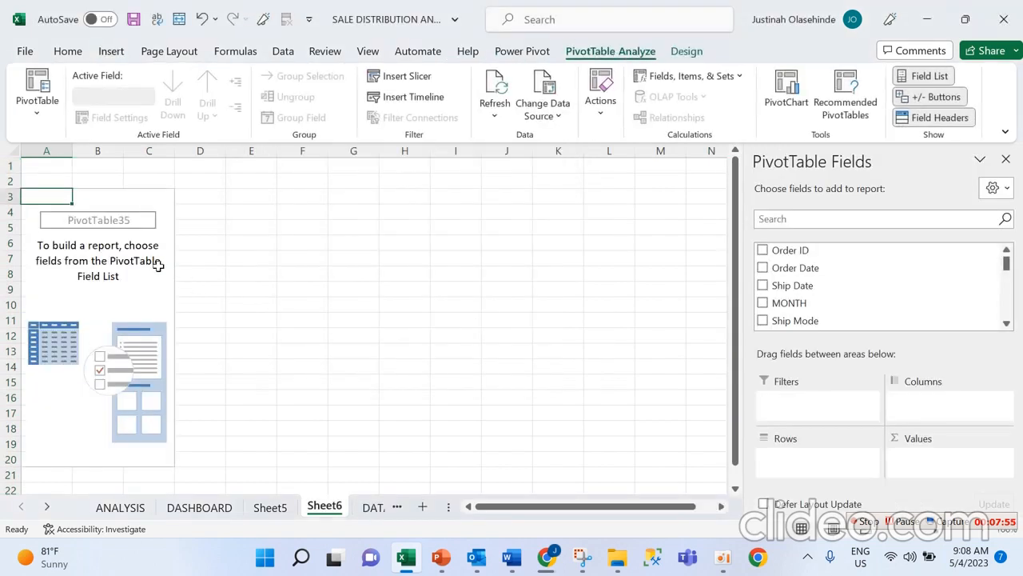
Add the ACTUAL field to the Values area of the new PivotTable
click(159, 266)
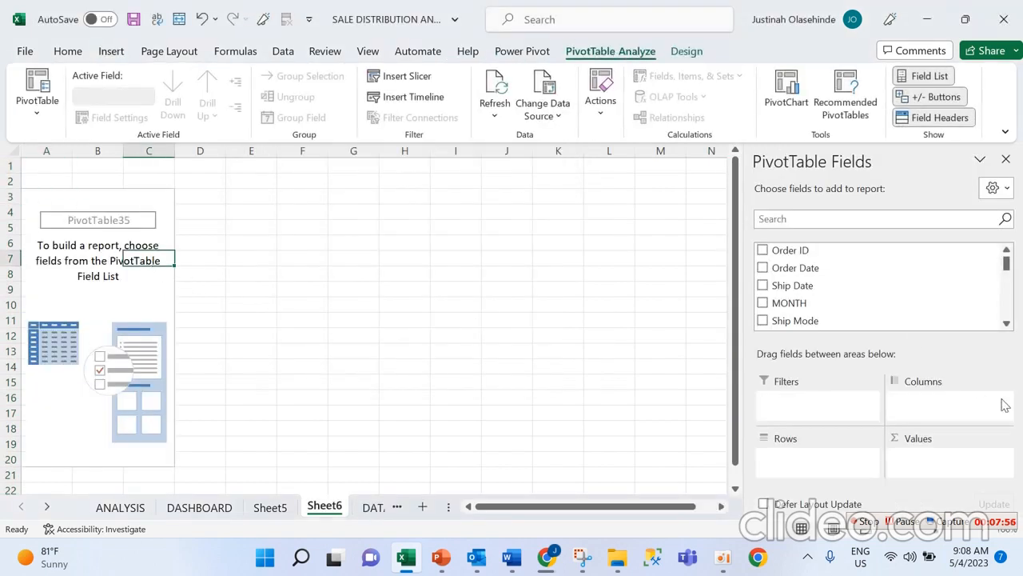
click(1007, 324)
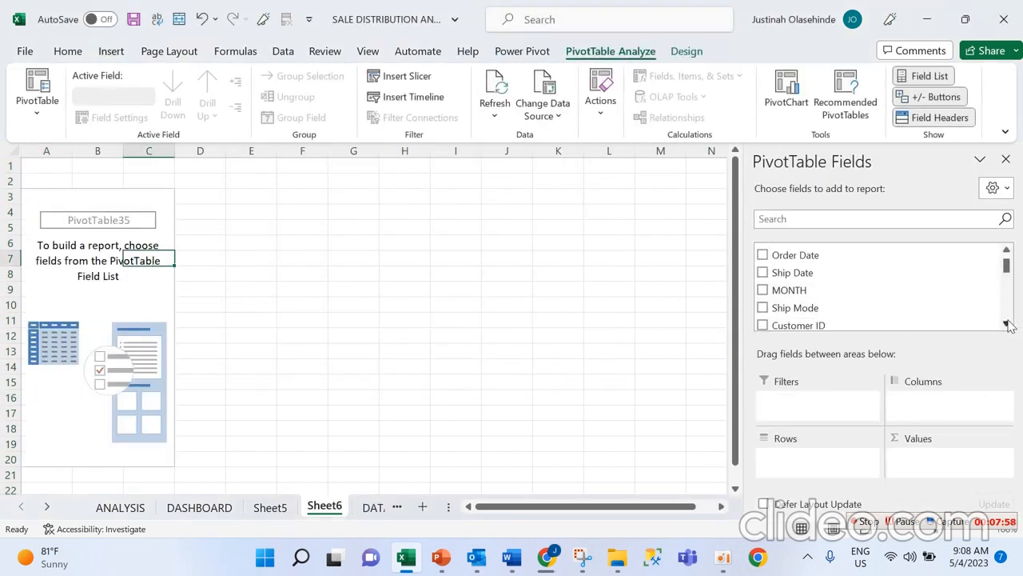
click(1006, 324)
drag(1009, 268, 1016, 316)
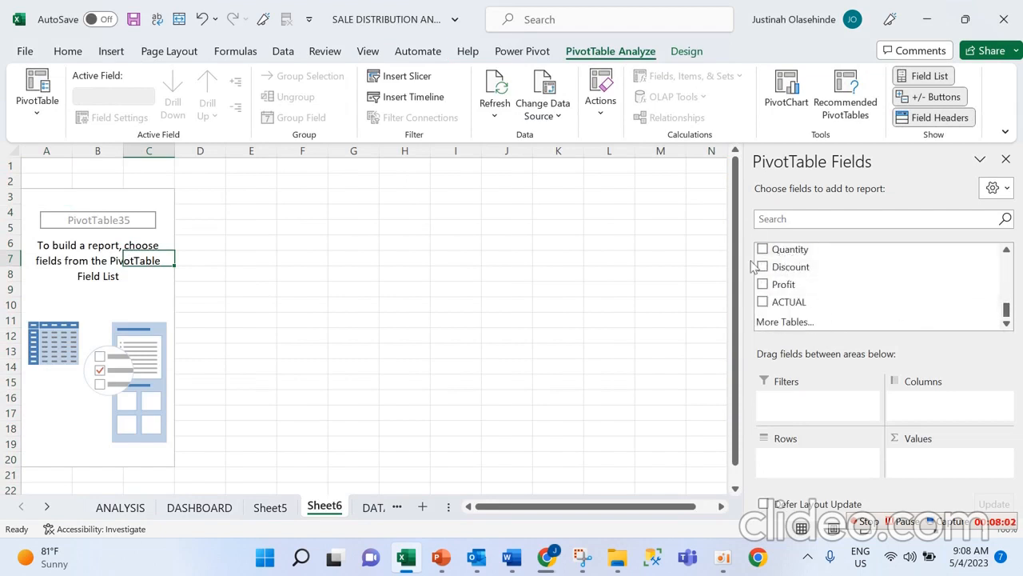
click(800, 309)
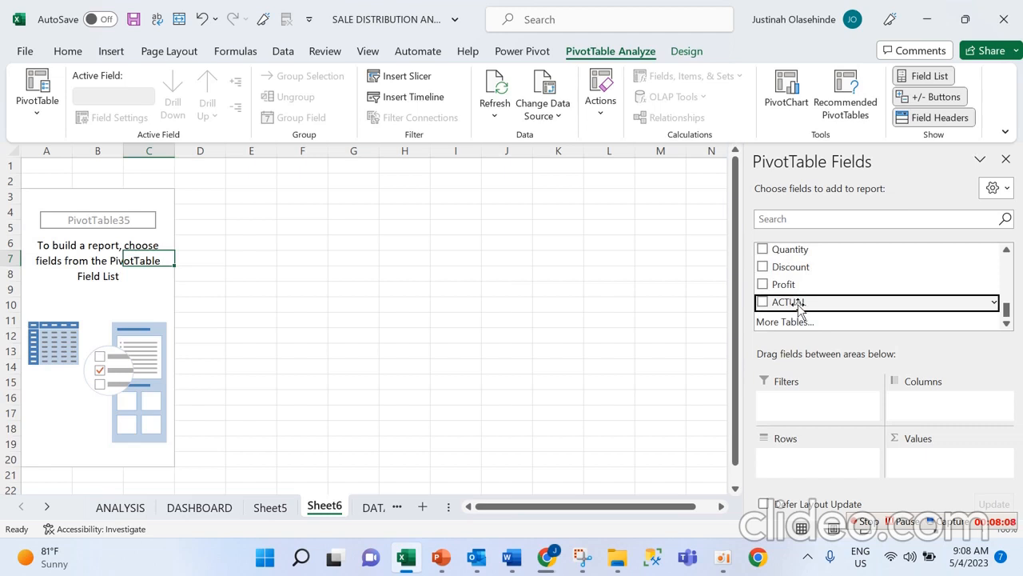
drag(800, 308, 954, 480)
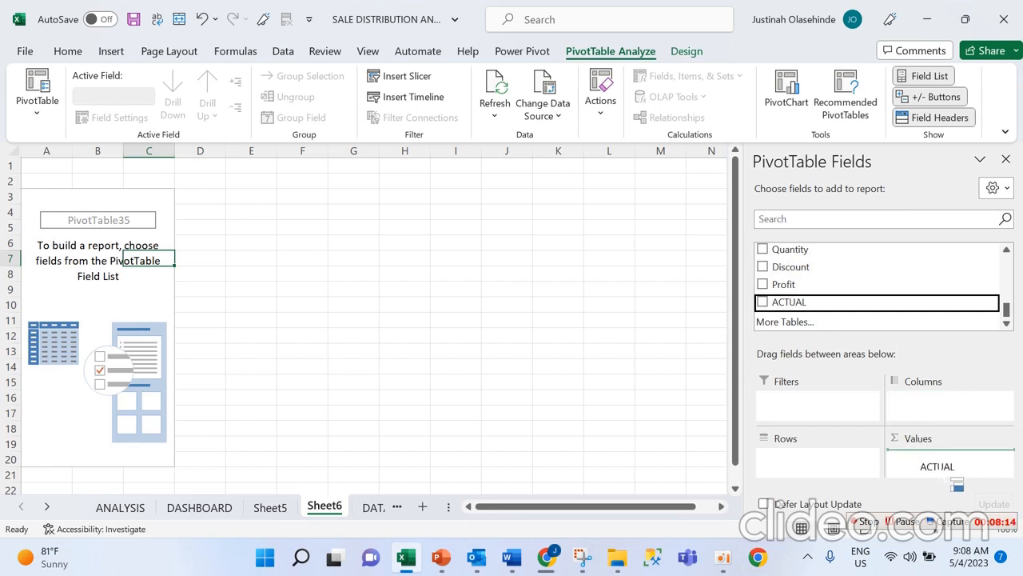
drag(957, 484, 944, 463)
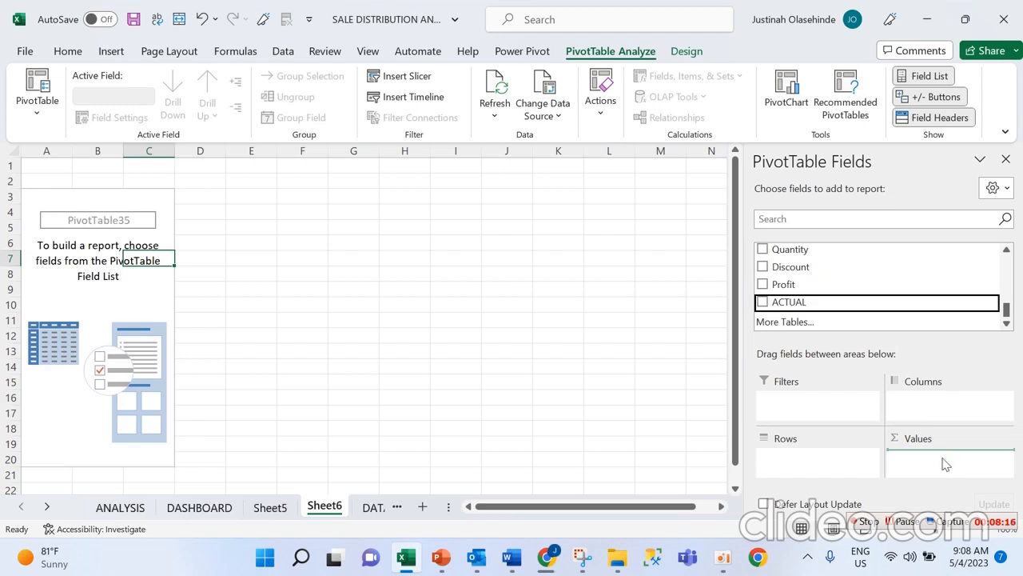
Format the Sum of ACTUAL value in A4 with comma style and no decimals, and widen column A
click(94, 211)
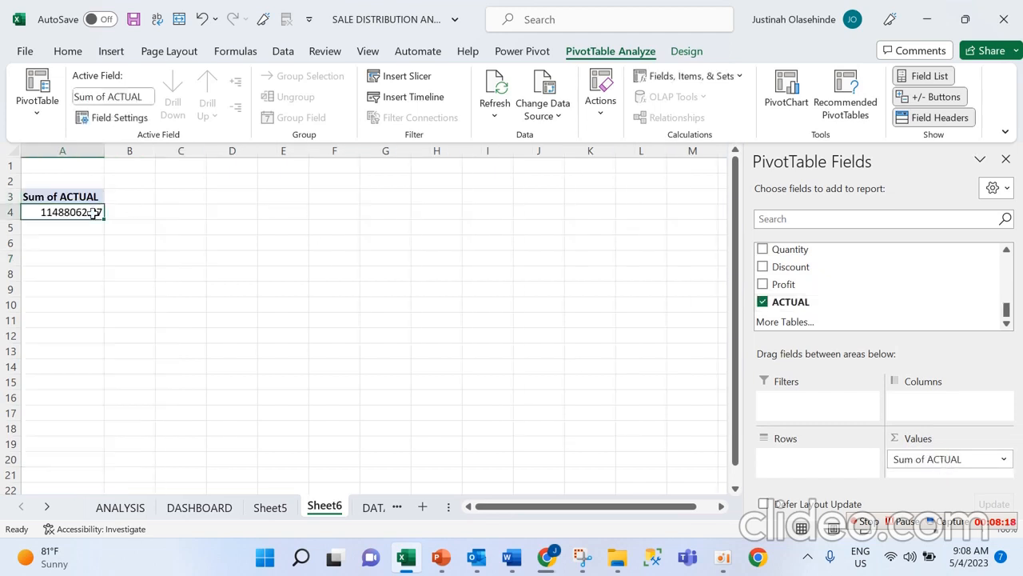
click(70, 51)
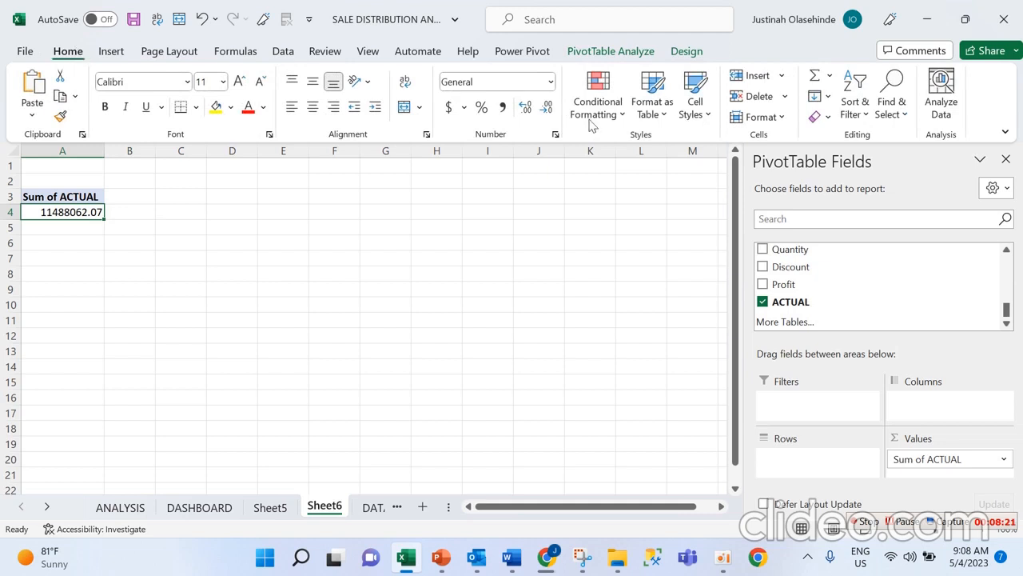
click(504, 109)
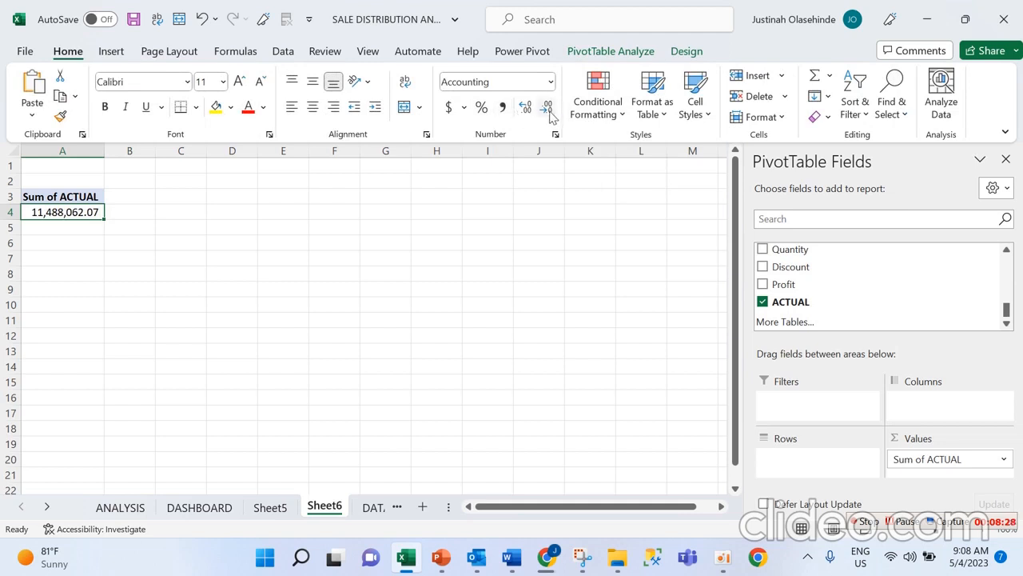
click(548, 110)
click(548, 110)
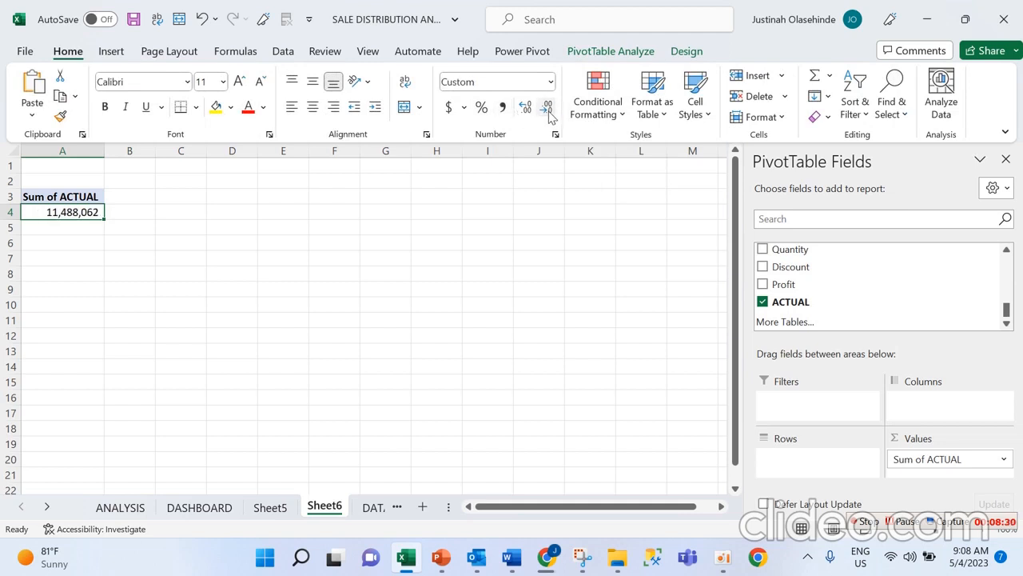
click(127, 214)
click(85, 217)
drag(99, 147, 146, 148)
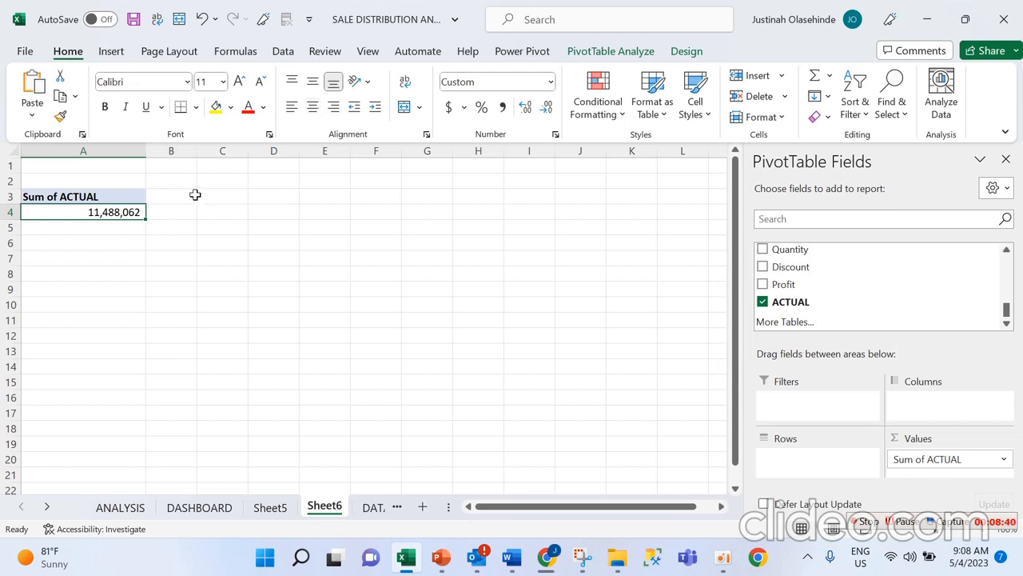
click(190, 211)
click(114, 208)
click(202, 247)
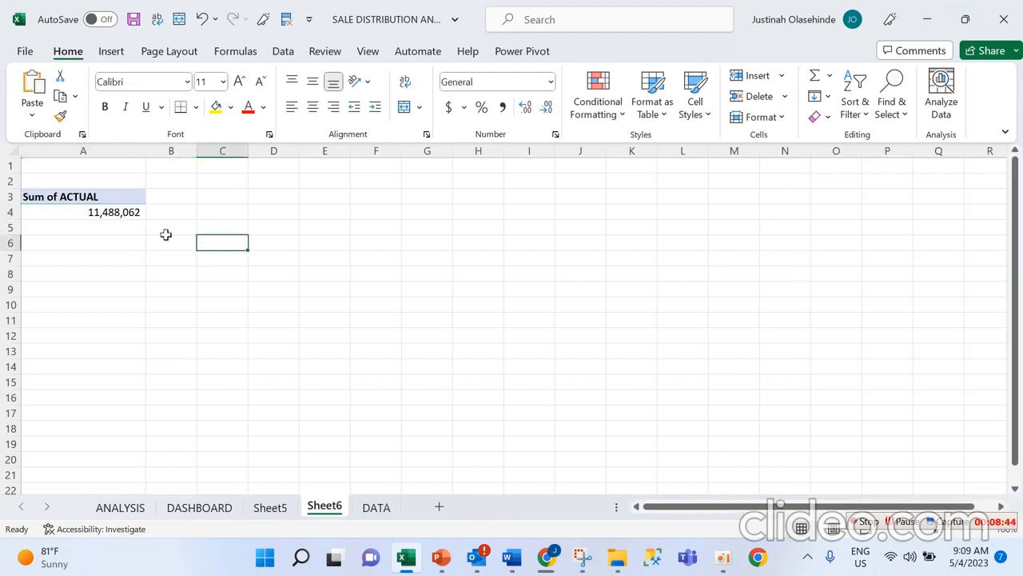
click(114, 197)
click(127, 223)
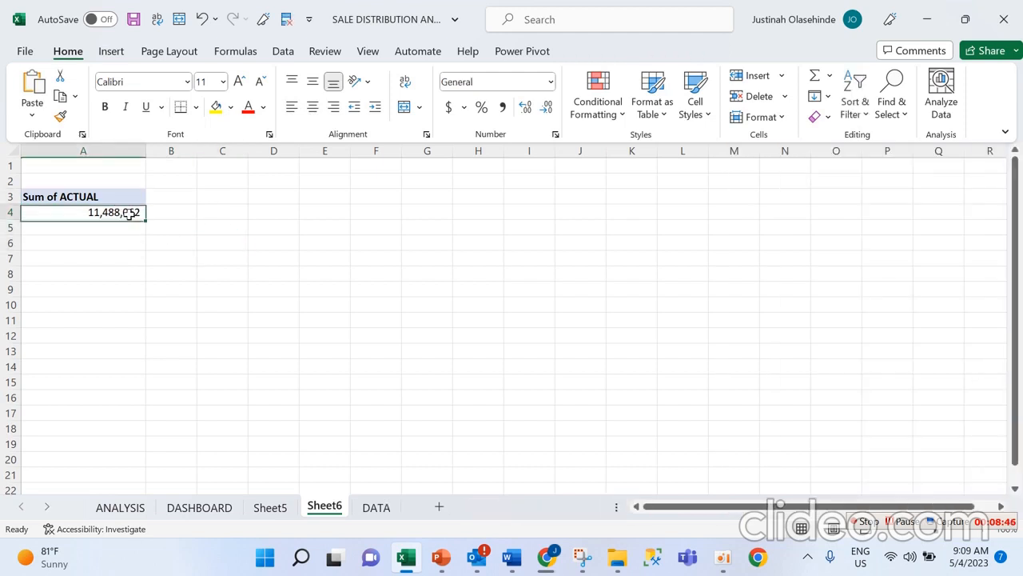
click(134, 212)
click(196, 211)
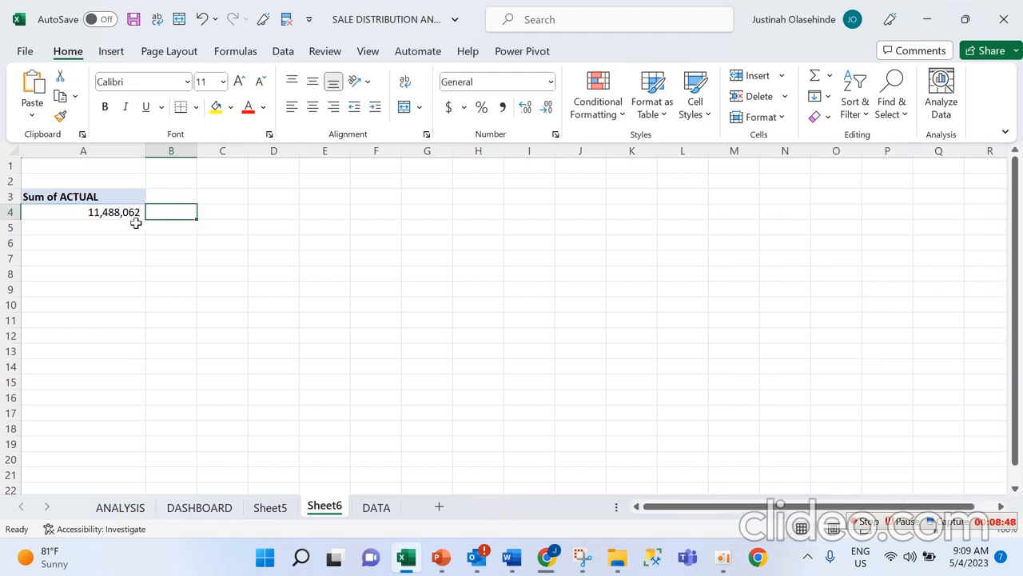
click(128, 212)
click(267, 244)
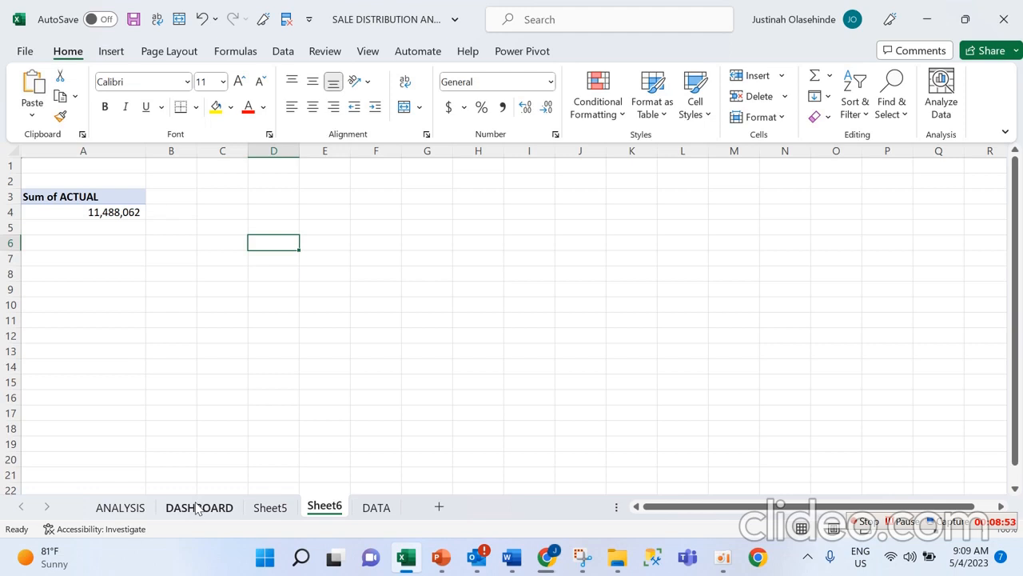
Insert a text box on Sheet5 and place it inside the Total Sales card under its heading
click(269, 508)
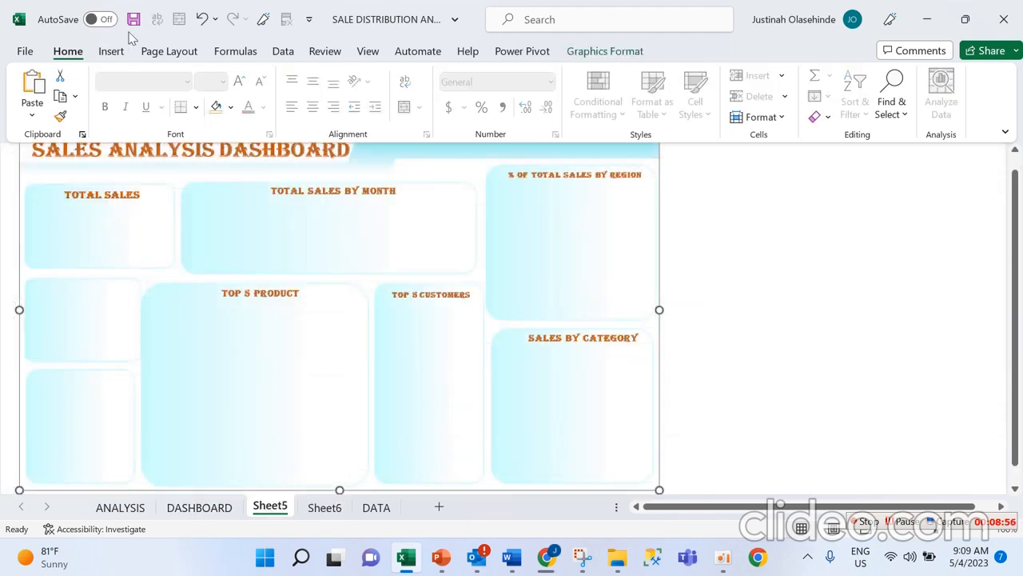
click(112, 51)
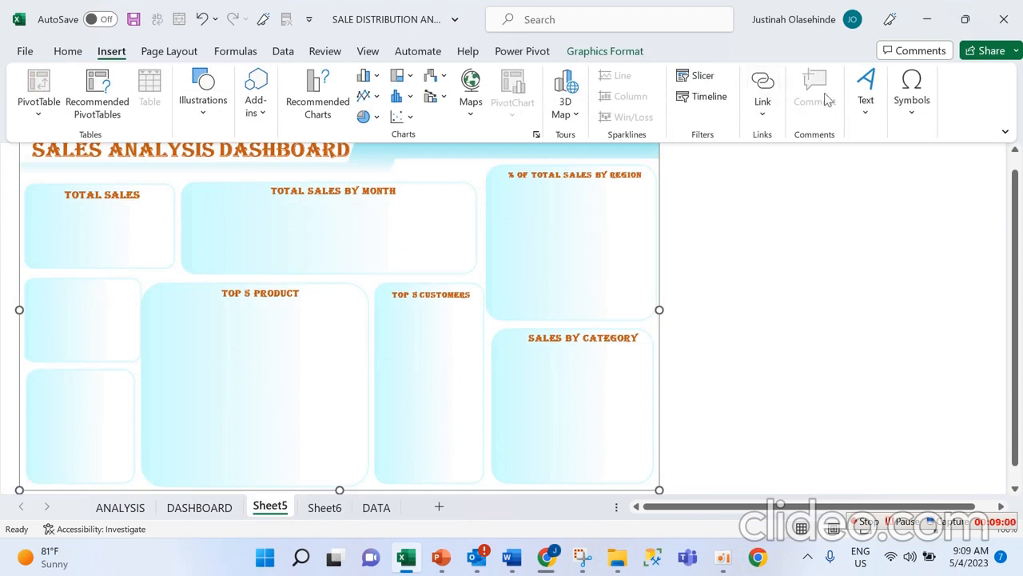
click(866, 103)
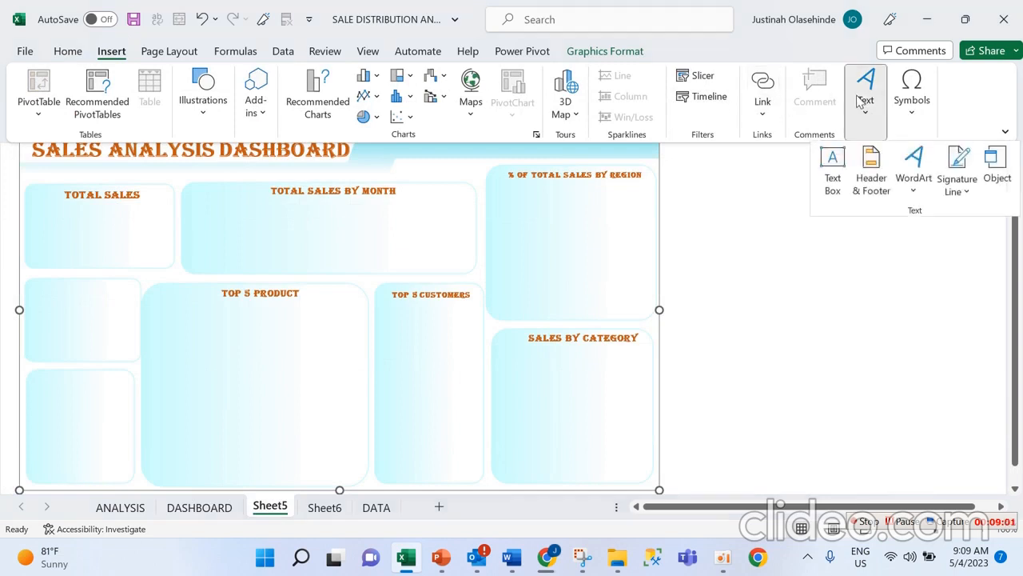
click(832, 172)
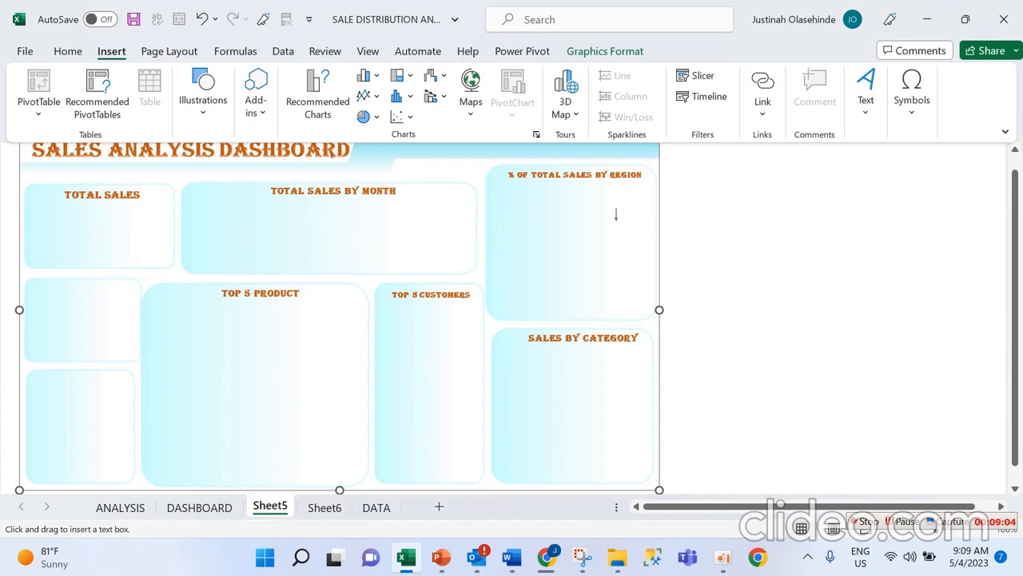
drag(728, 221, 846, 248)
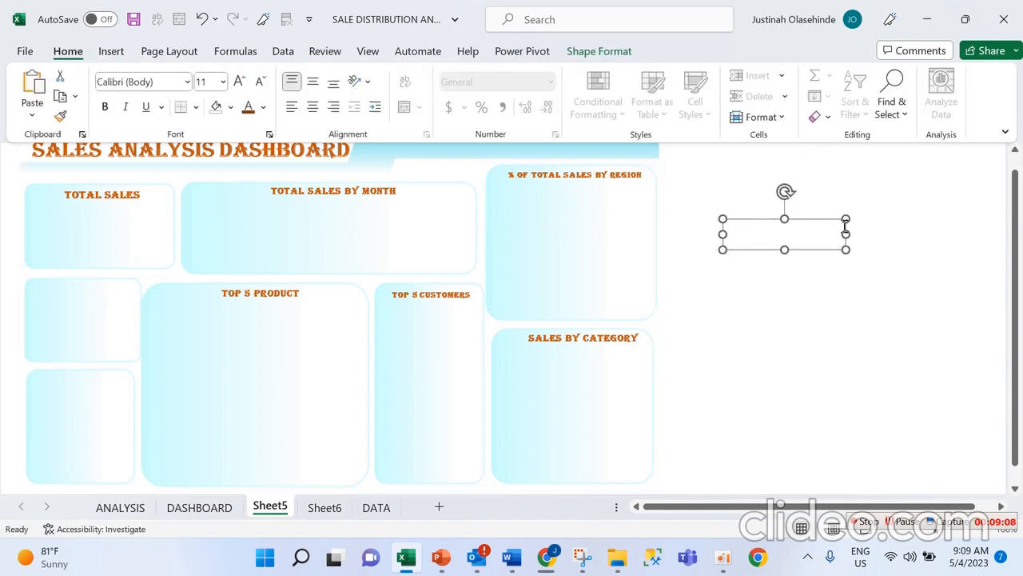
drag(846, 230, 162, 228)
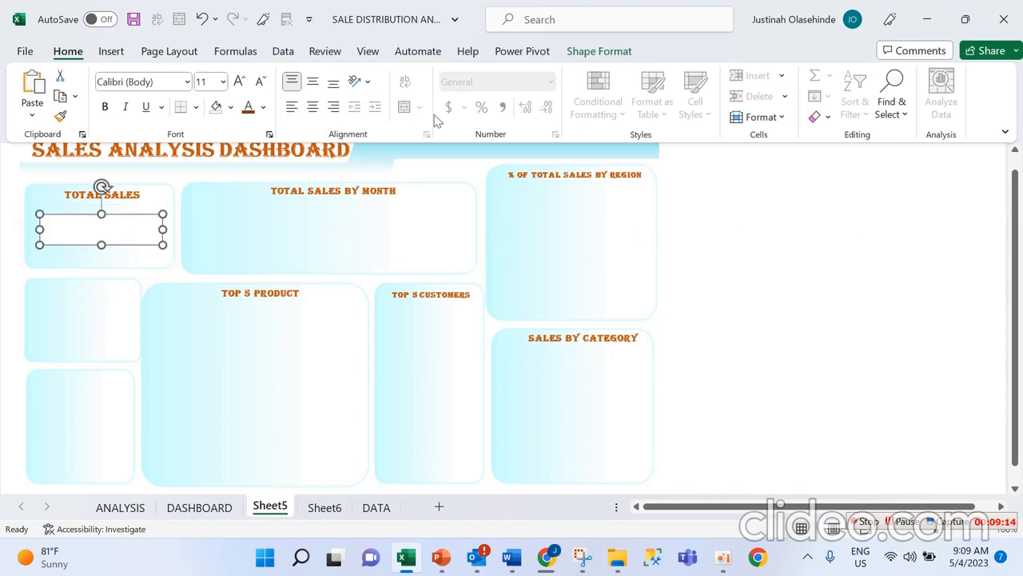
Show the formula bar on Sheet5, keeping the Total Sales text box selected
click(1005, 132)
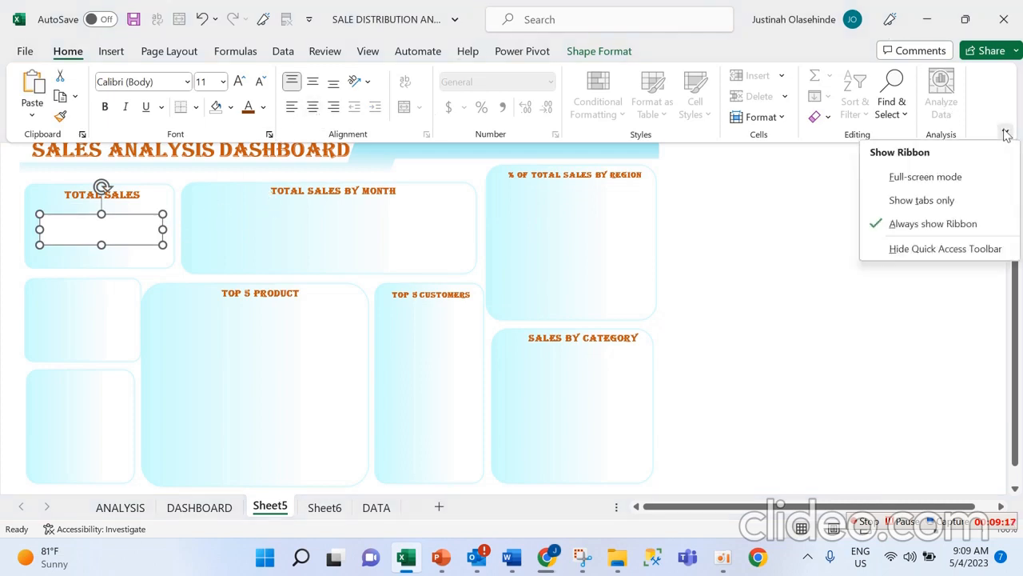
click(932, 223)
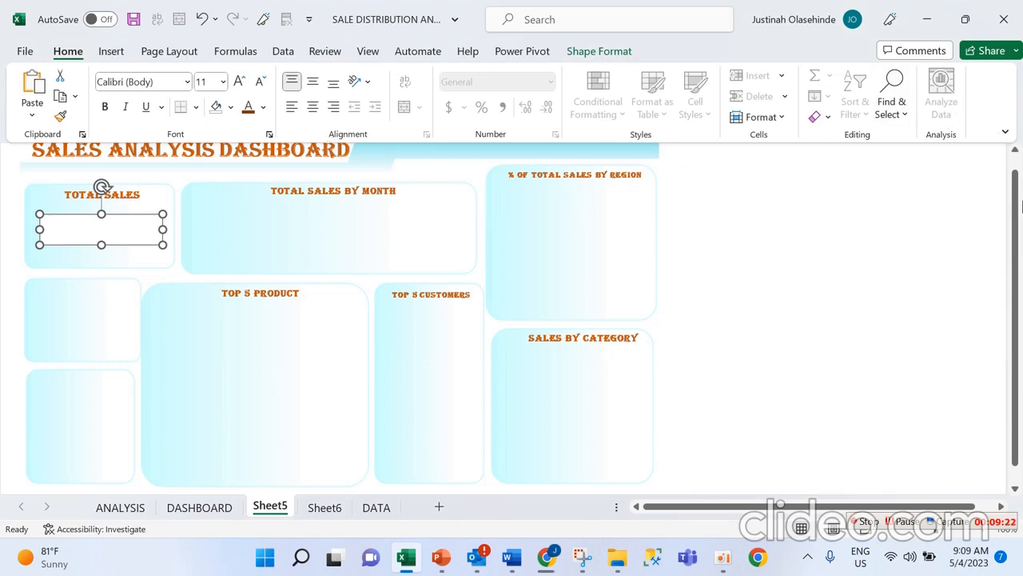
drag(1021, 206, 1019, 144)
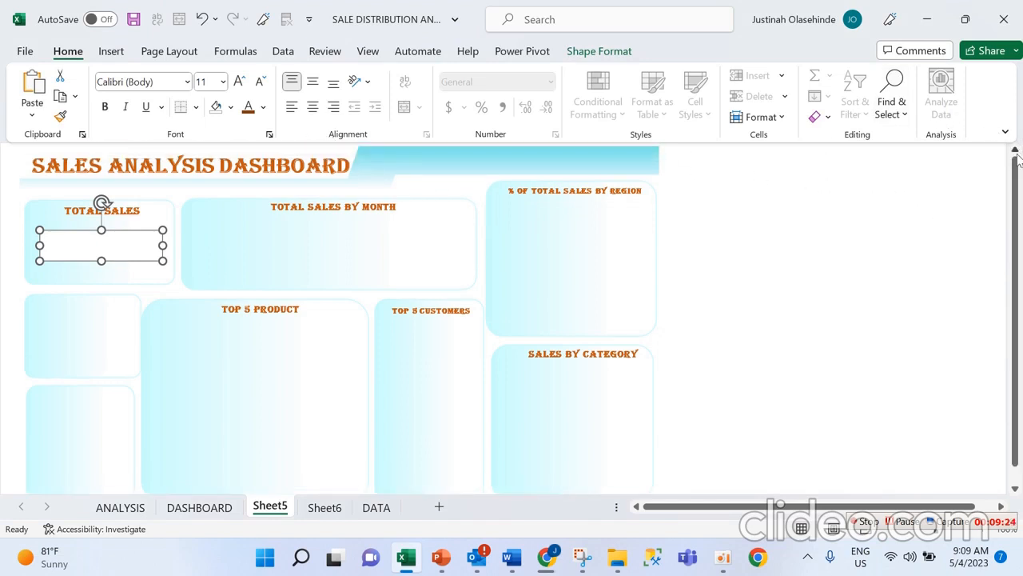
click(1017, 158)
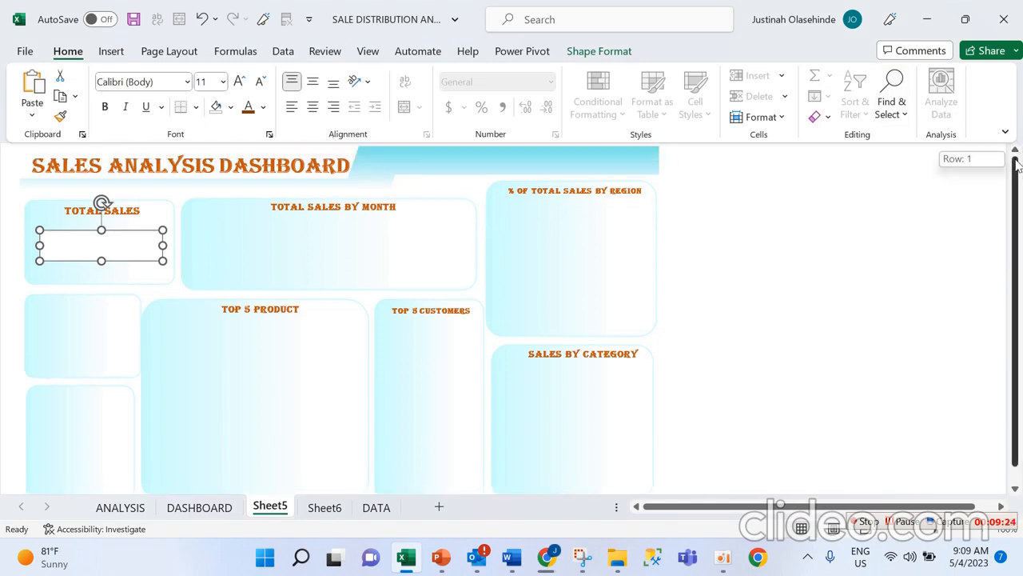
click(367, 51)
click(562, 85)
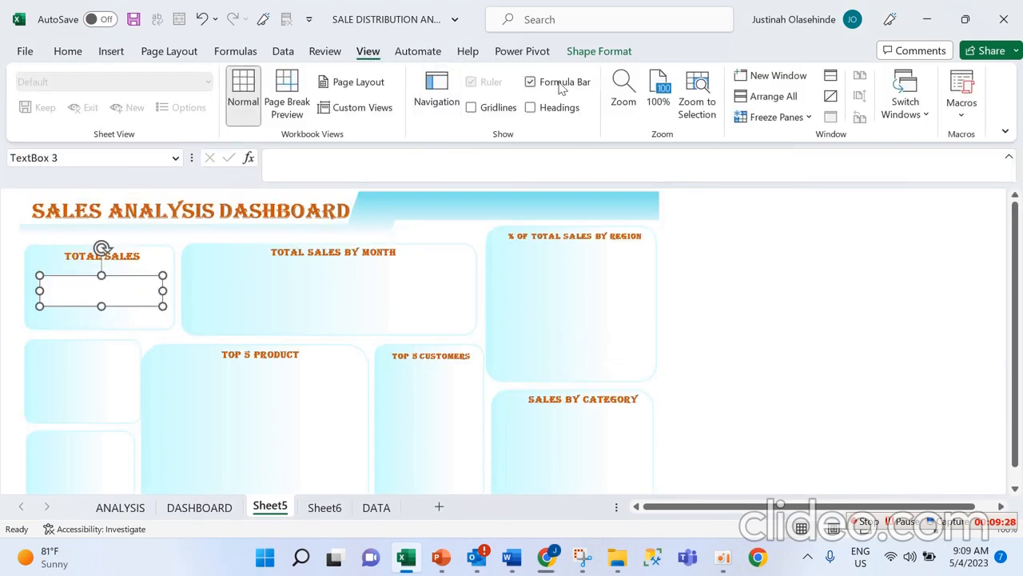
Link the Total Sales text box to the Sum of ACTUAL value on Sheet6 with the formula =Sheet6!$A$4
click(363, 166)
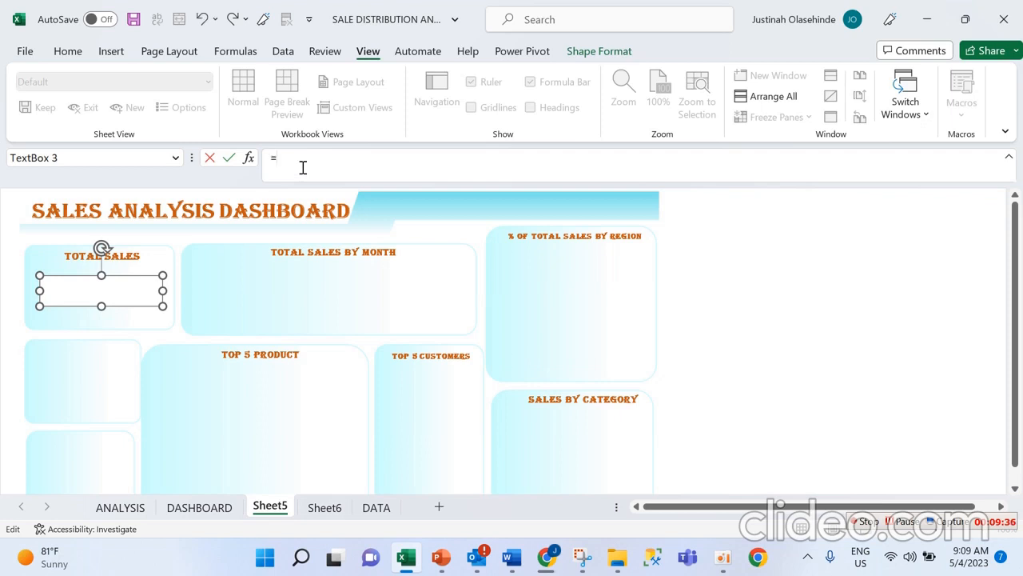
text(=)
click(325, 507)
click(133, 257)
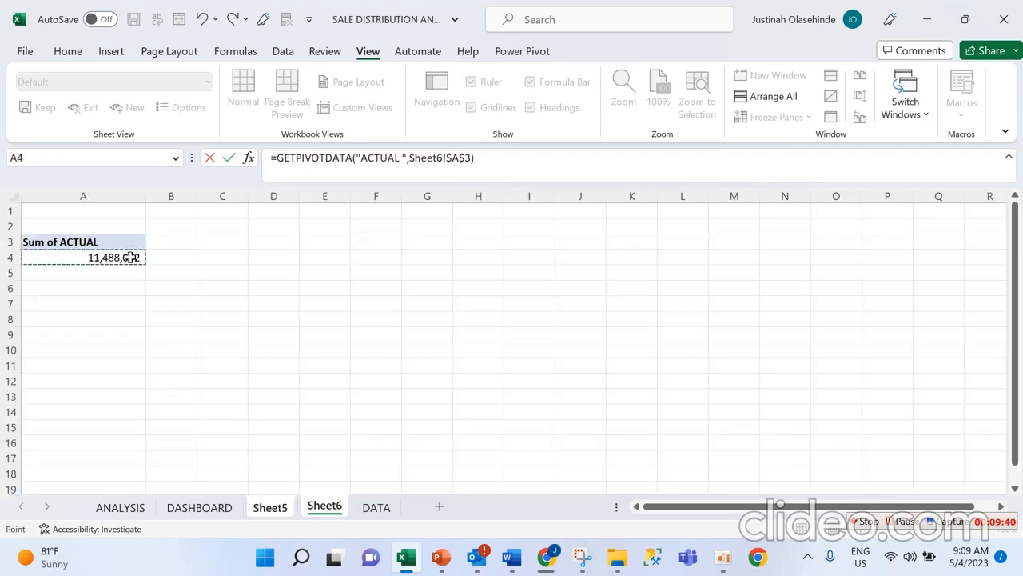
click(410, 157)
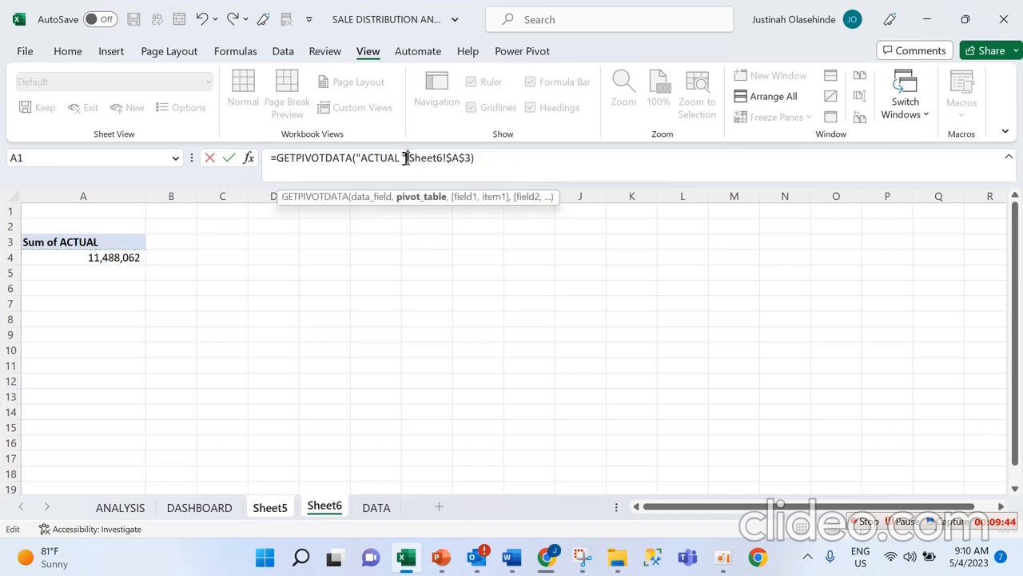
drag(406, 157, 286, 156)
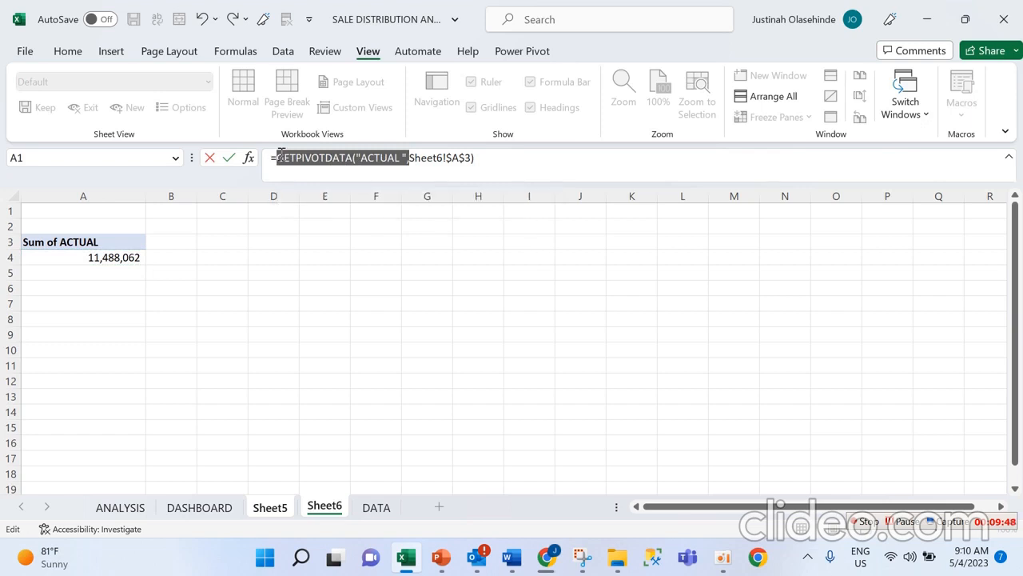
key(BackSpace)
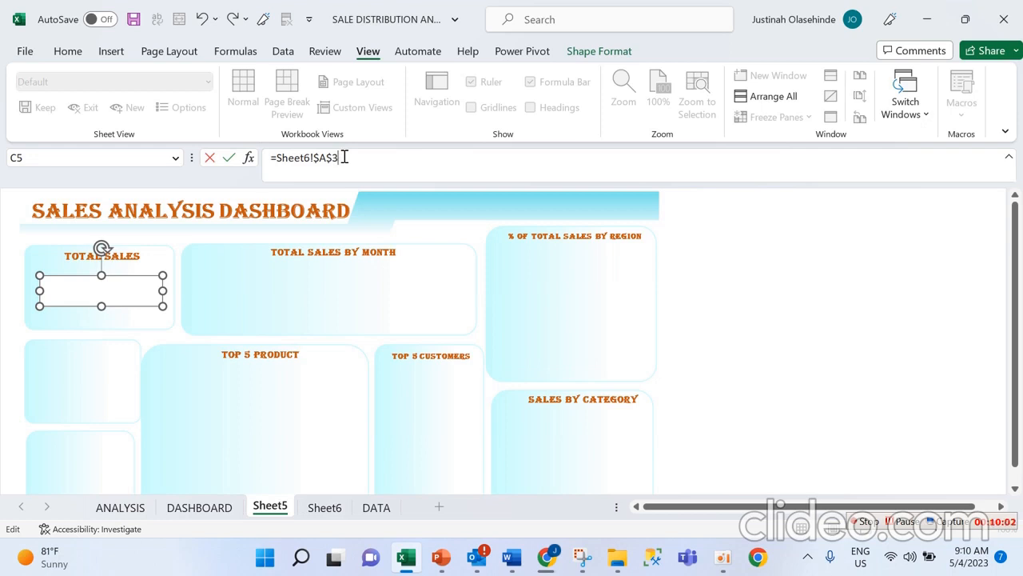
key(BackSpace)
text(4)
key(Return)
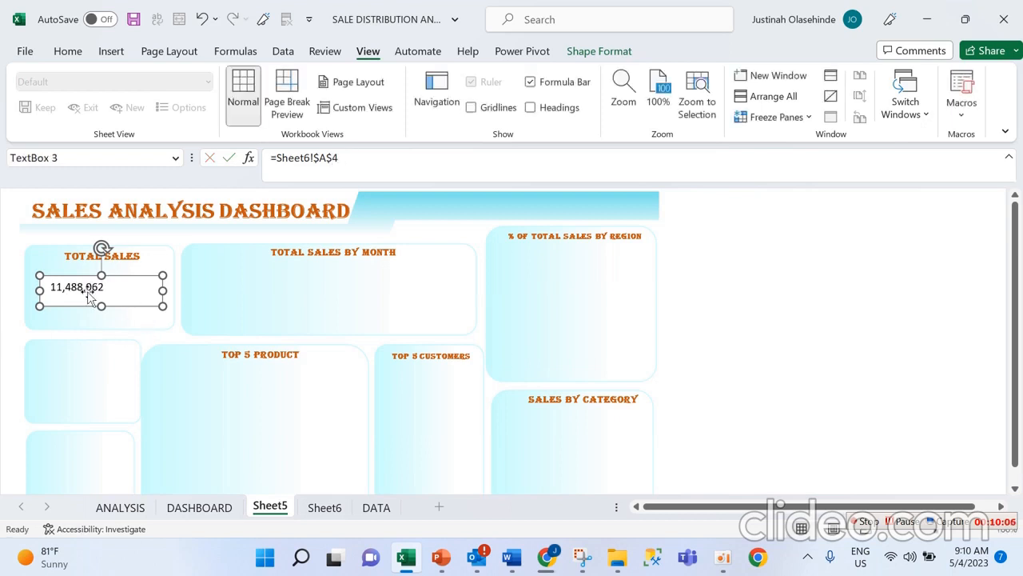
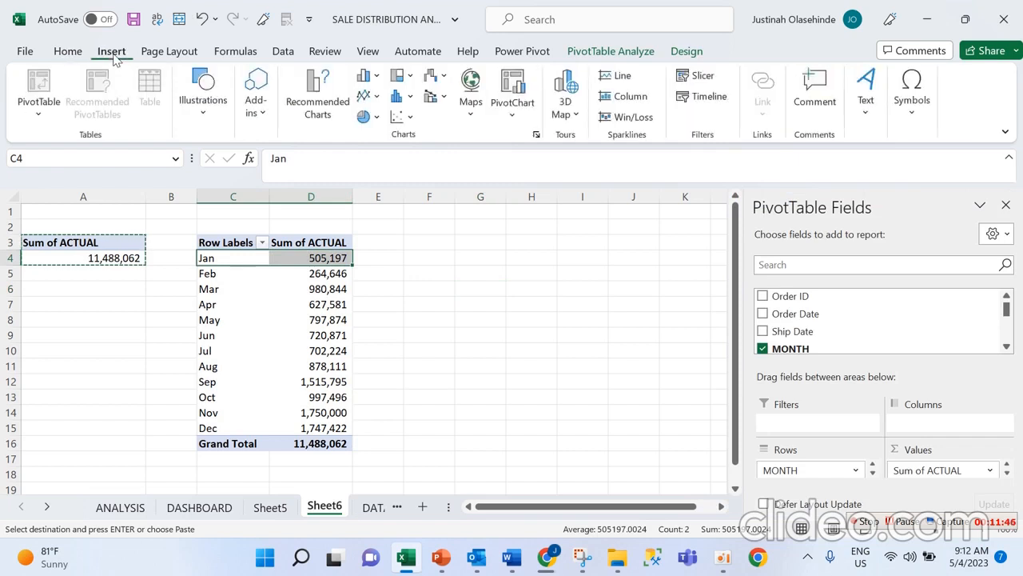
Insert a 2-D line chart from the monthly PivotTable, place it beside the table and resize it to about 6.18" by 2.96"
click(378, 96)
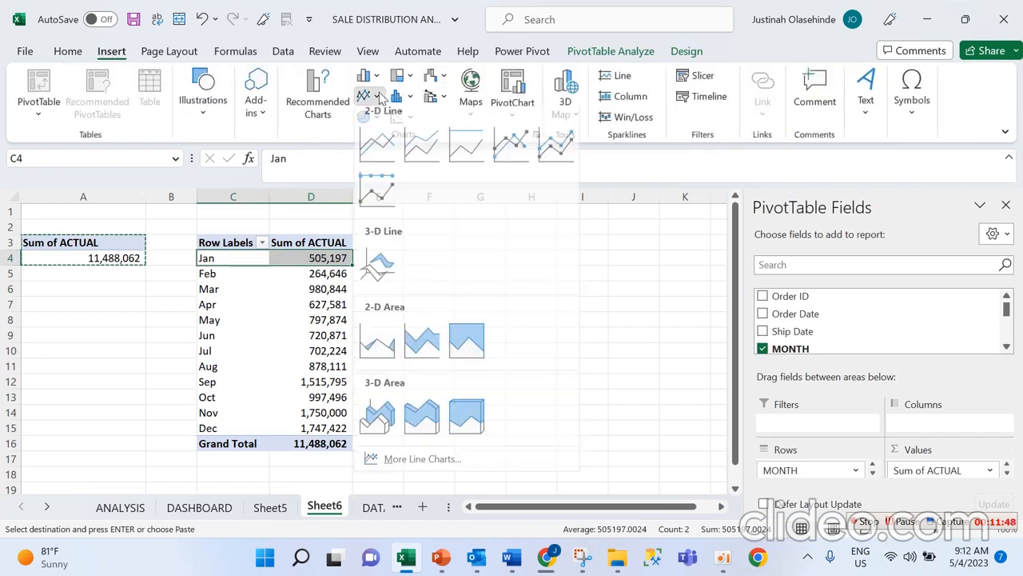
click(379, 162)
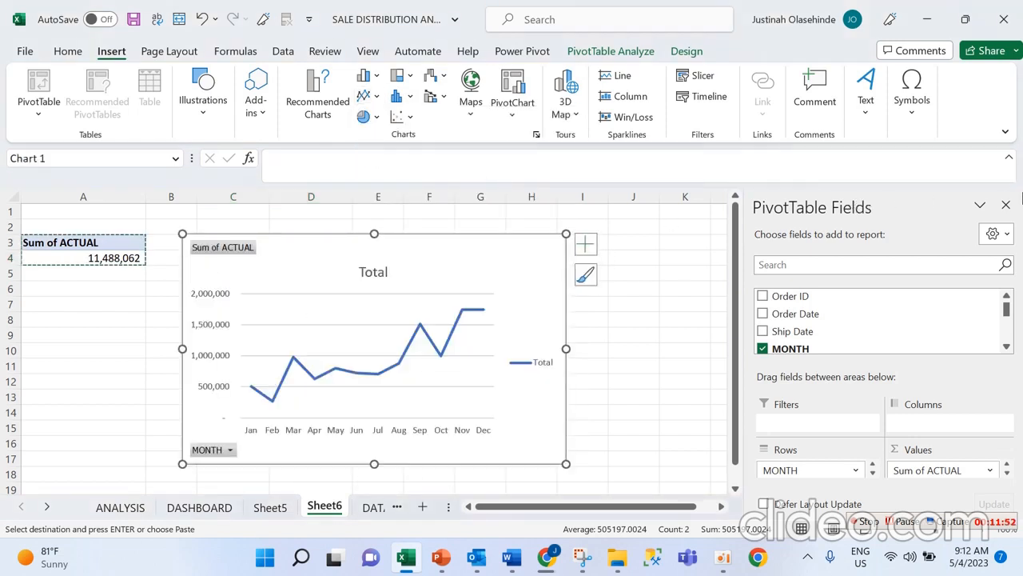
click(1006, 205)
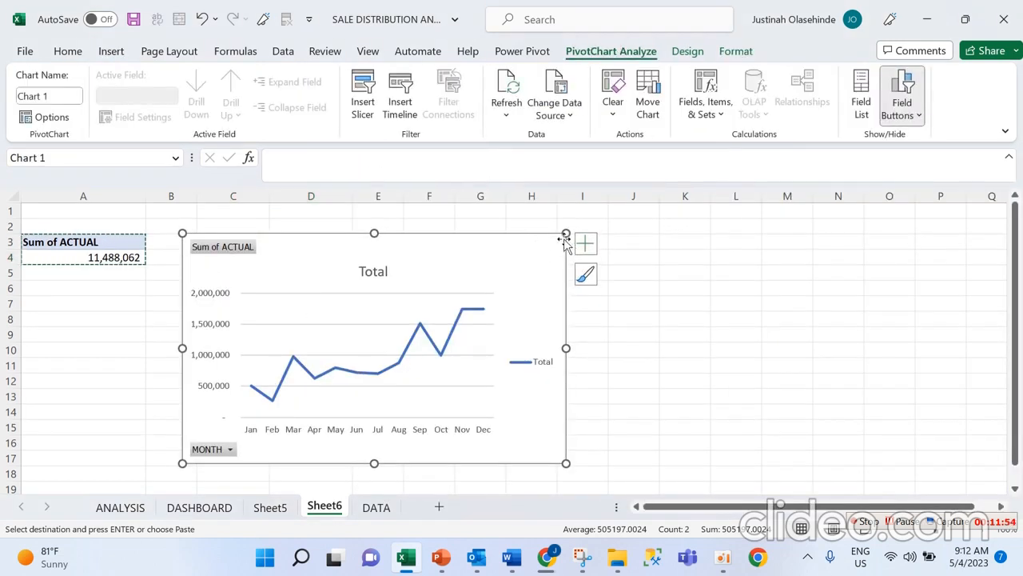
drag(607, 232, 783, 217)
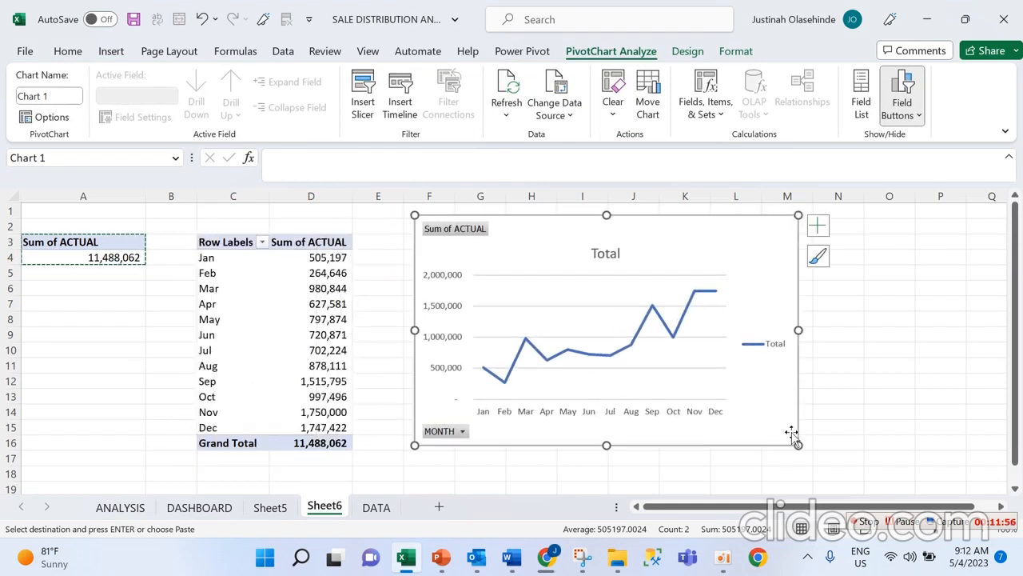
drag(798, 445, 889, 442)
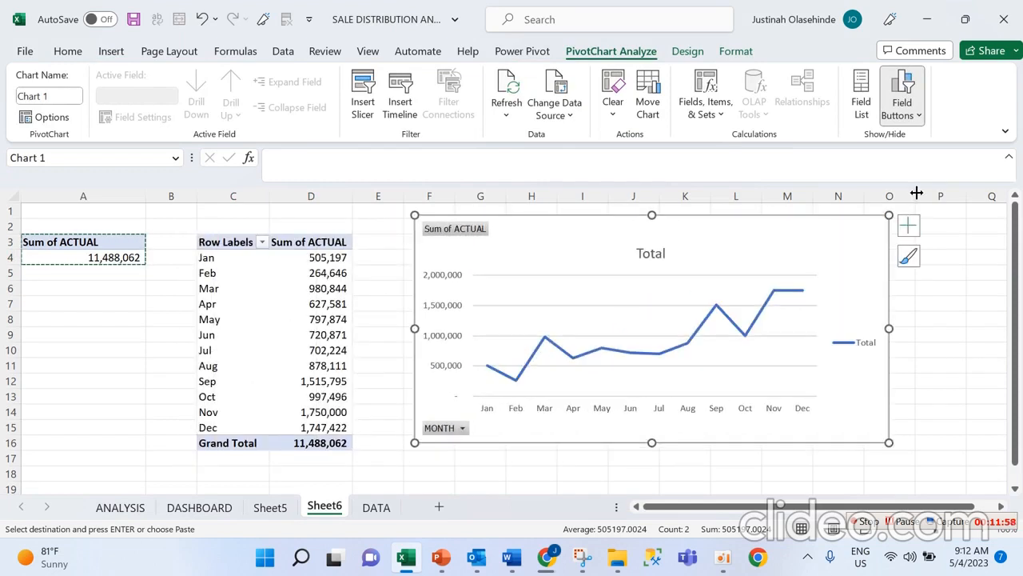
Remove the chart title, legend and gridlines from the monthly line chart, and hide all its field buttons
click(909, 227)
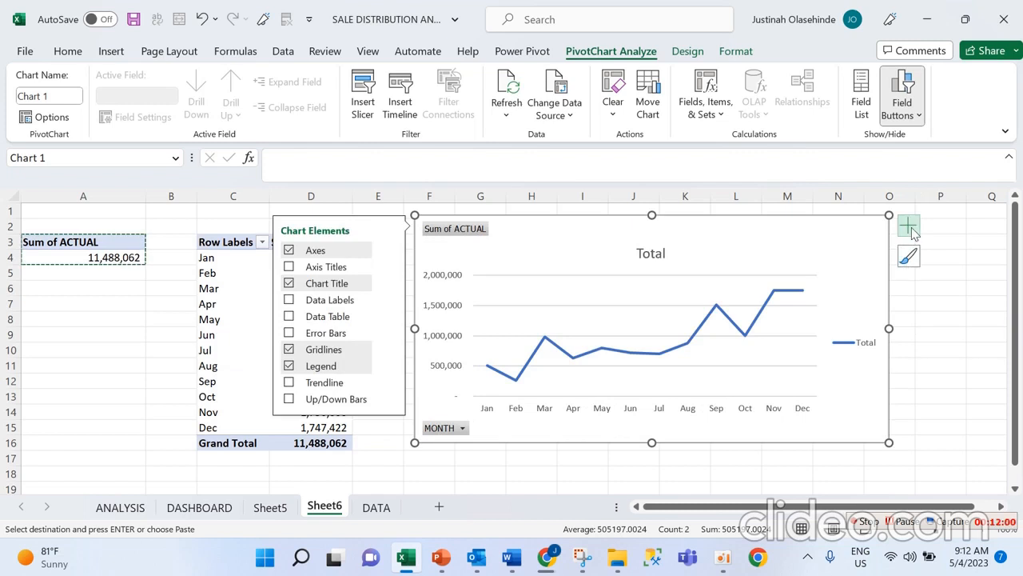
click(911, 229)
click(911, 228)
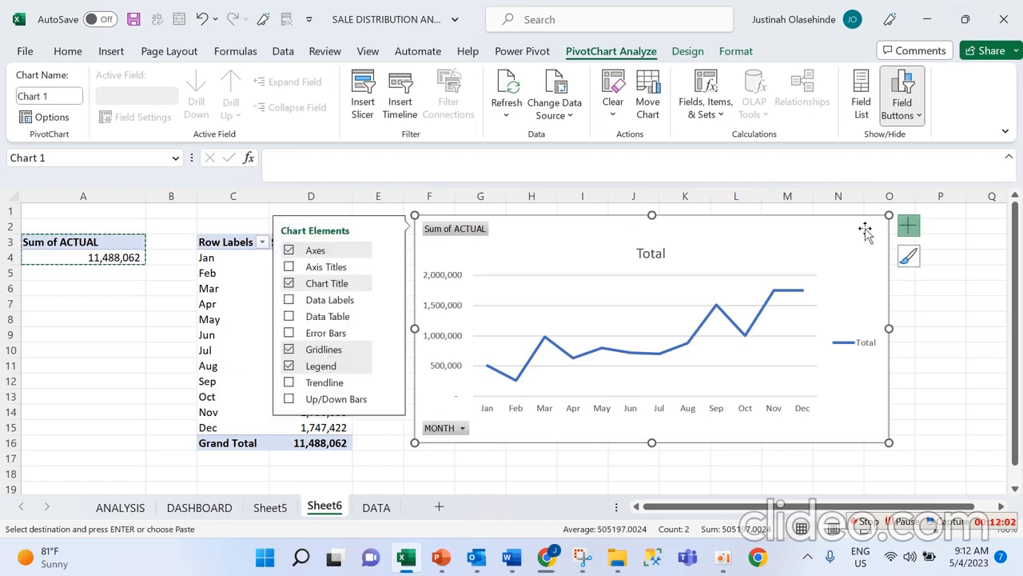
click(326, 286)
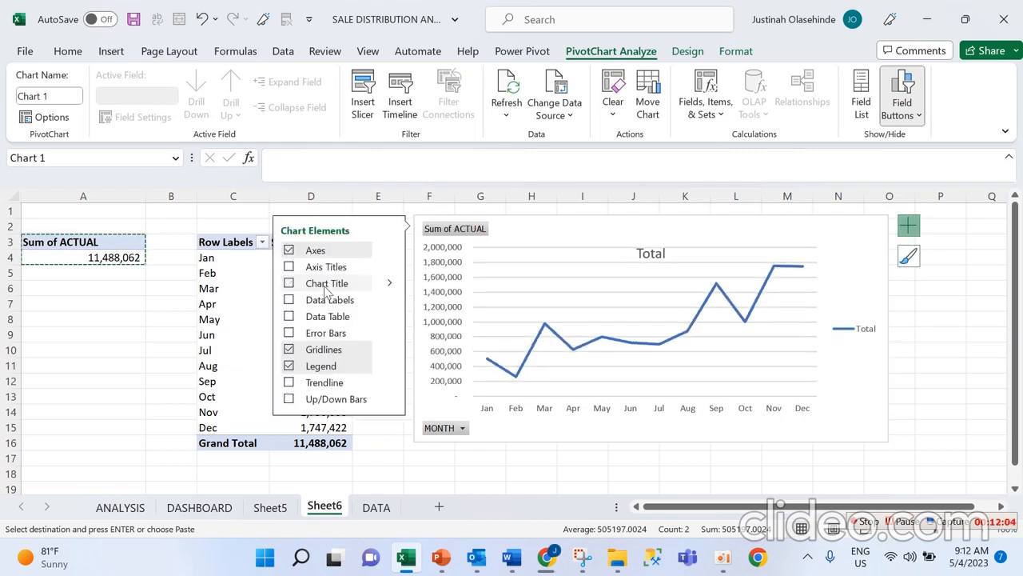
click(321, 369)
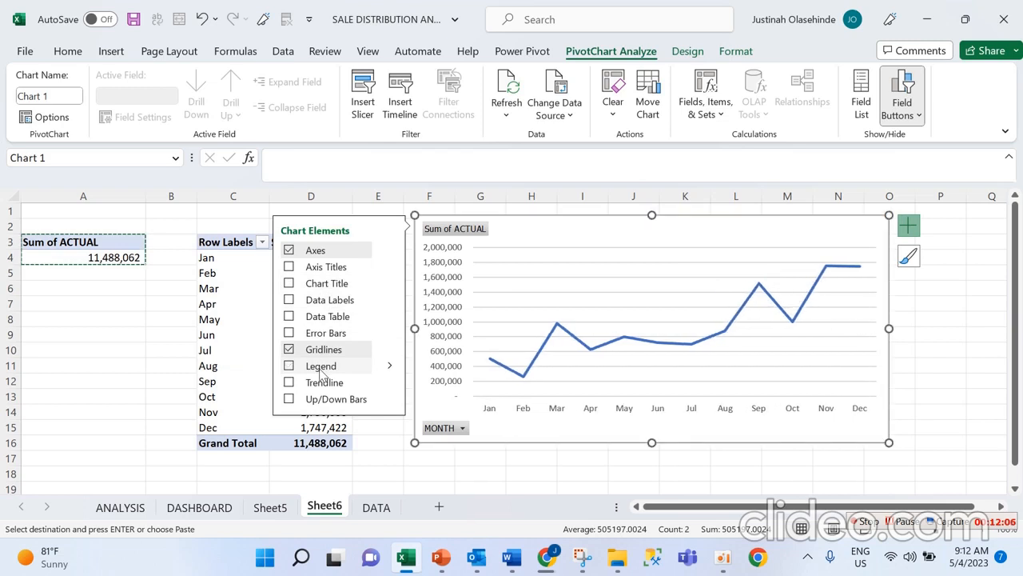
click(323, 351)
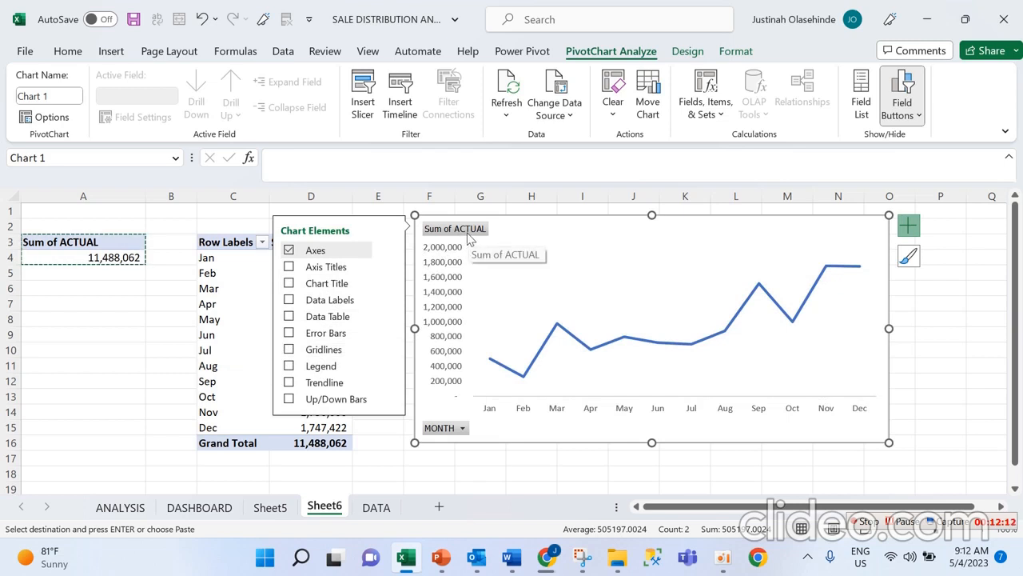
right_click(469, 237)
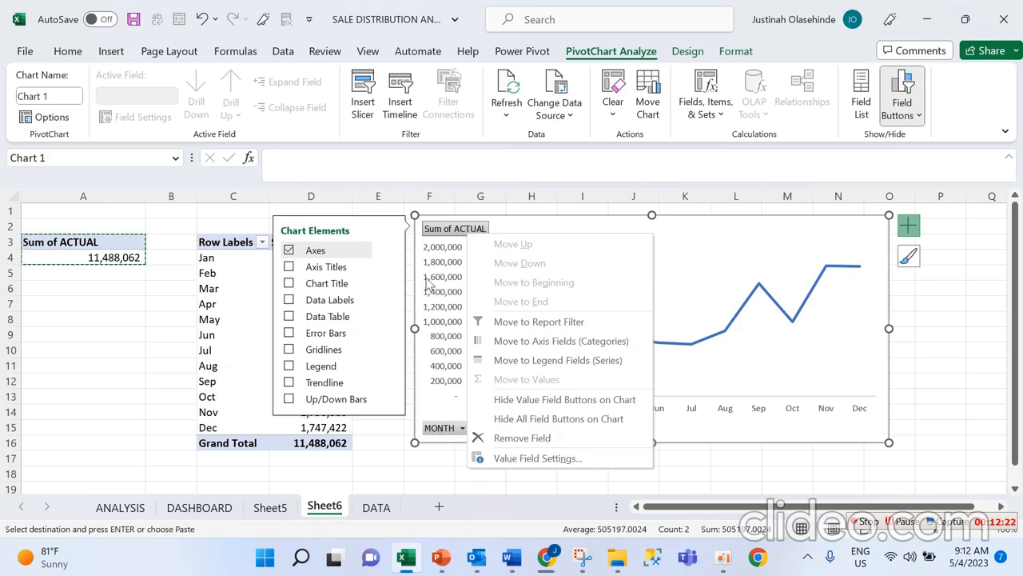
click(541, 423)
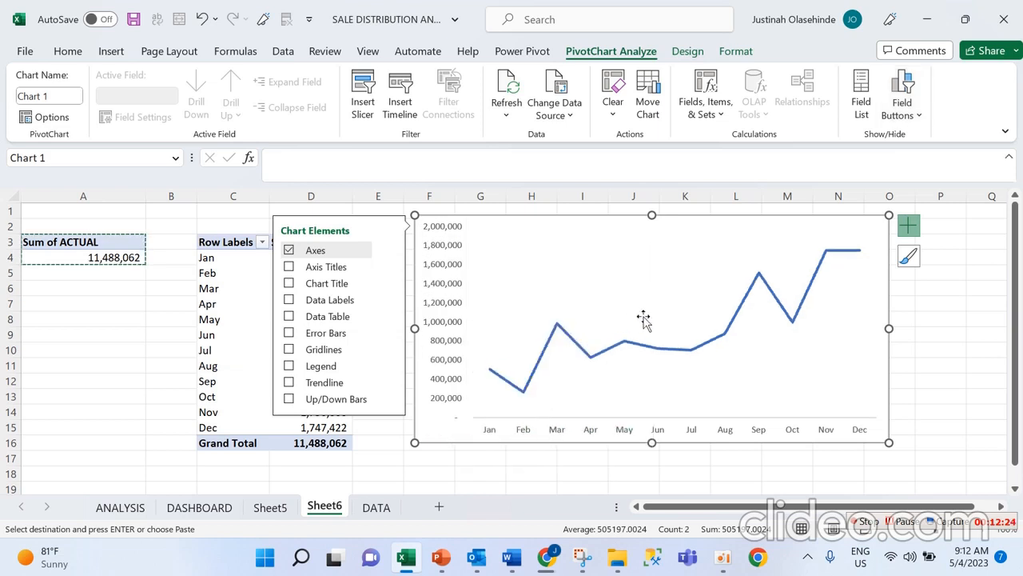
Shift the monthly line chart slightly and set its chart area to no fill and no outline
click(697, 343)
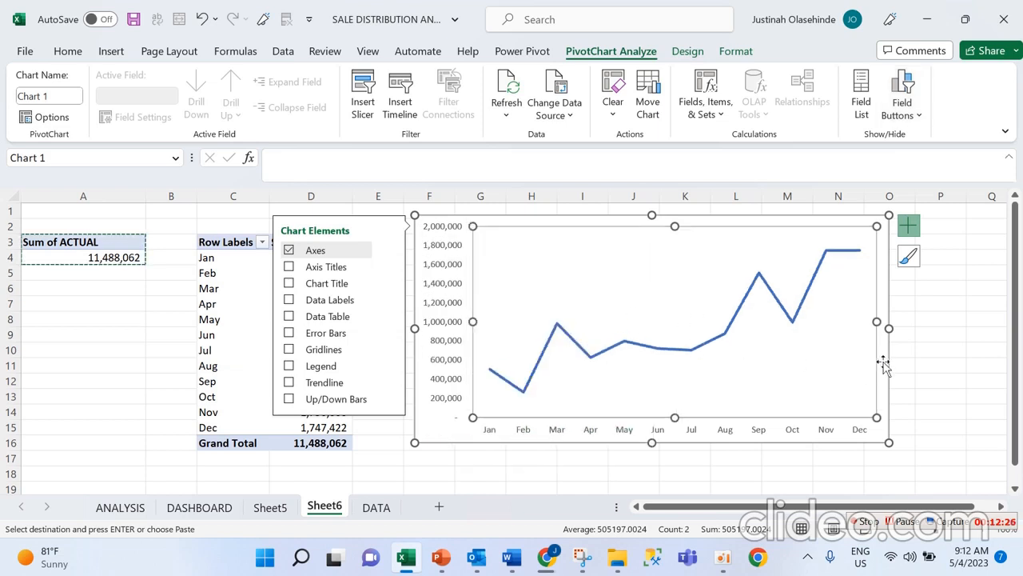
mouse_move(886, 361)
mouse_down()
mouse_move(902, 361)
mouse_move(881, 367)
mouse_up()
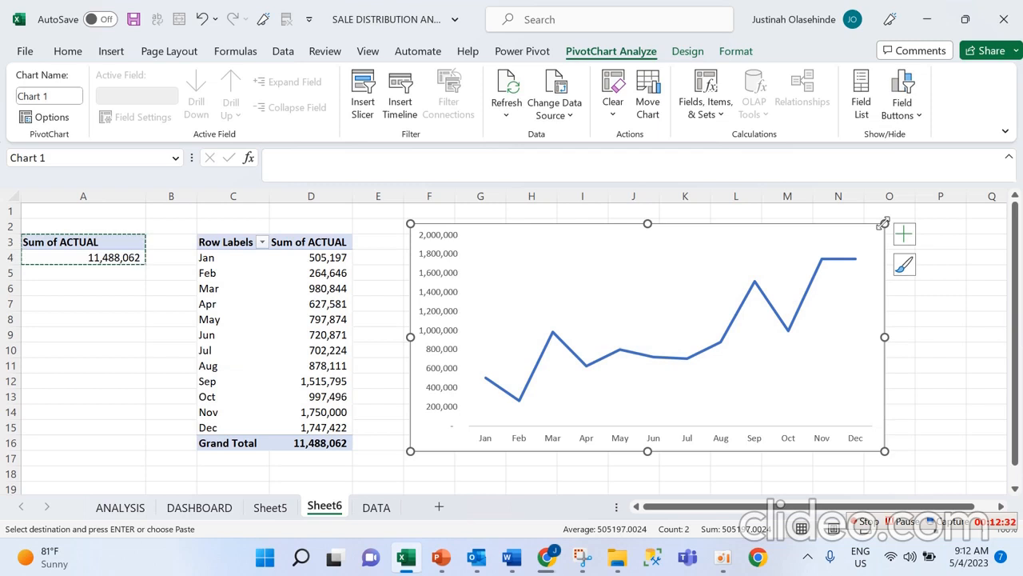
click(735, 51)
click(466, 80)
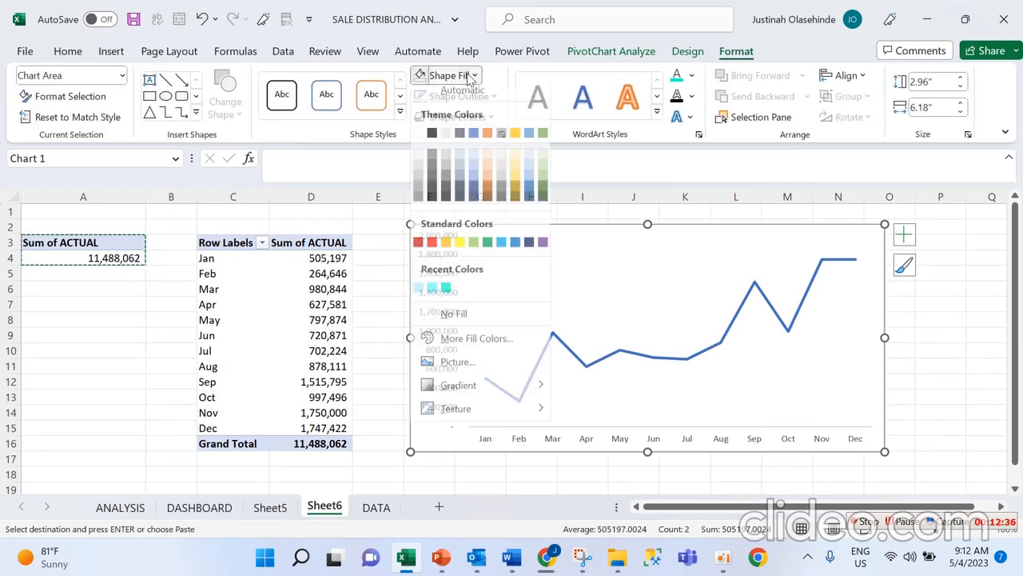
click(451, 320)
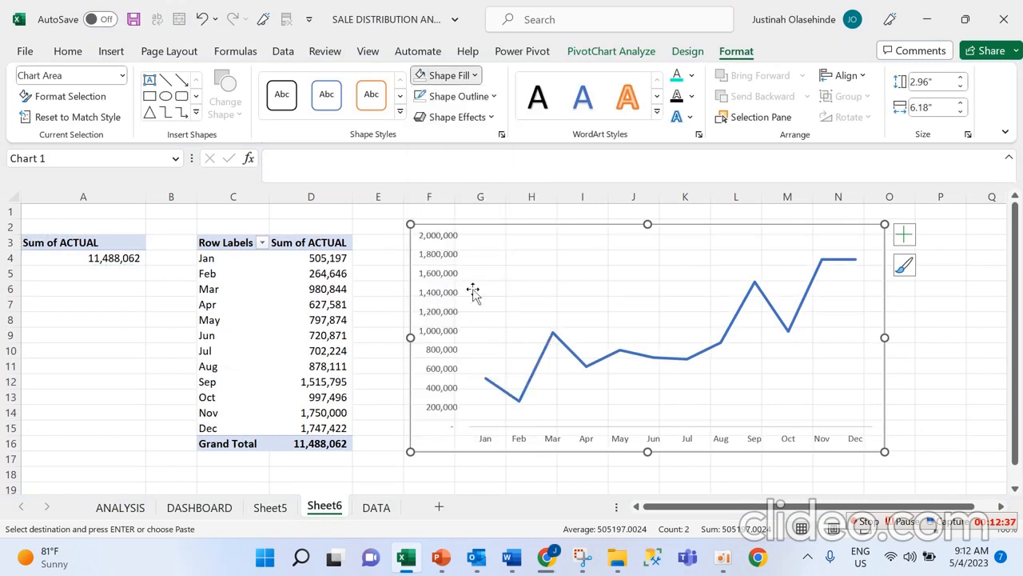
click(492, 96)
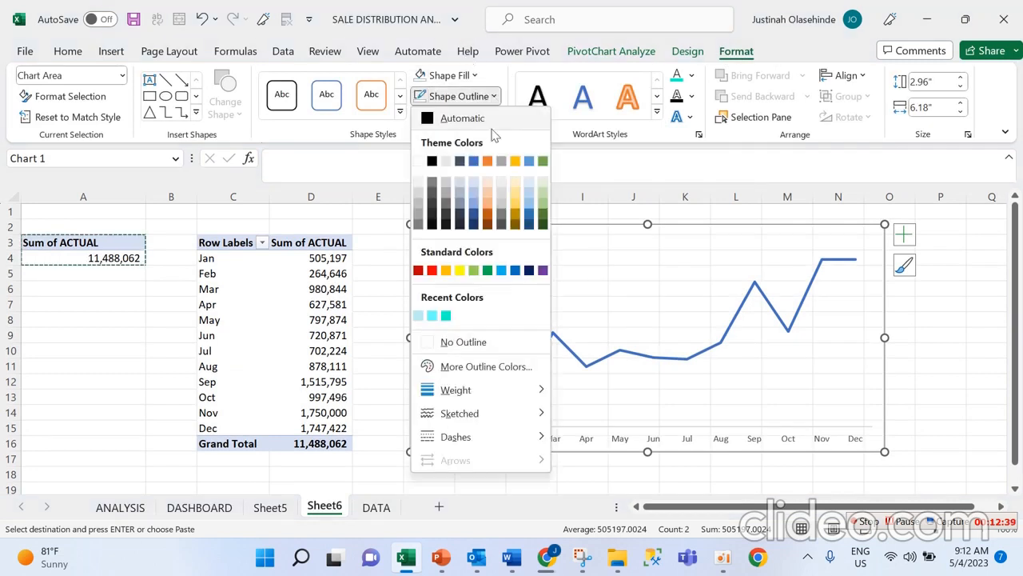
click(477, 341)
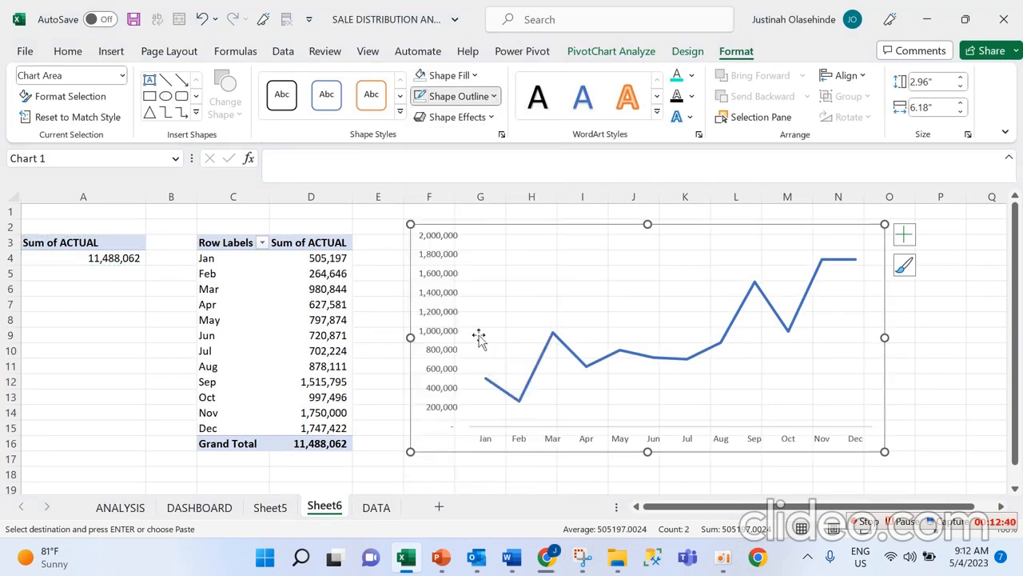
Format the monthly sales data series with a gradient line
click(753, 302)
right_click(754, 298)
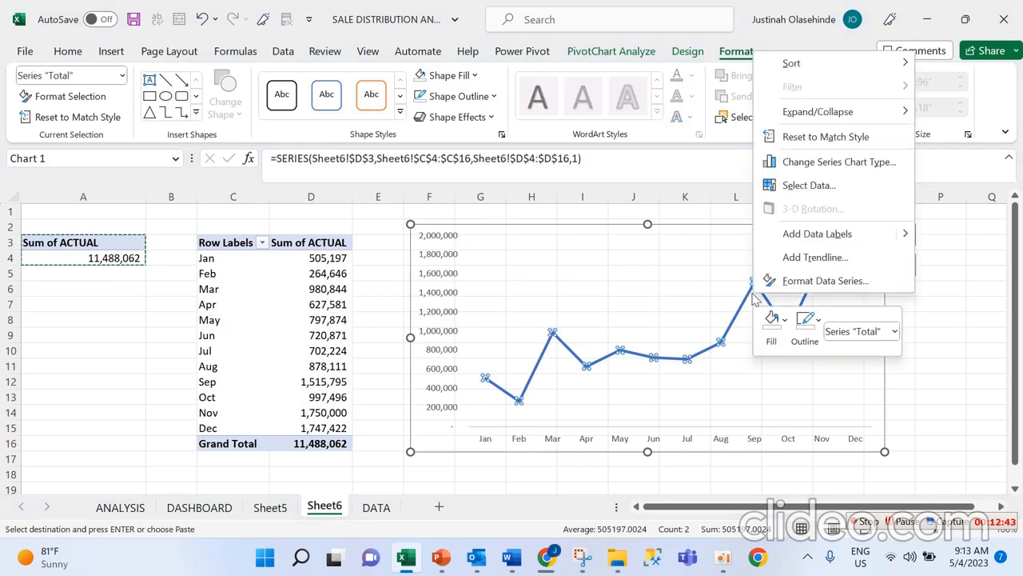
click(802, 281)
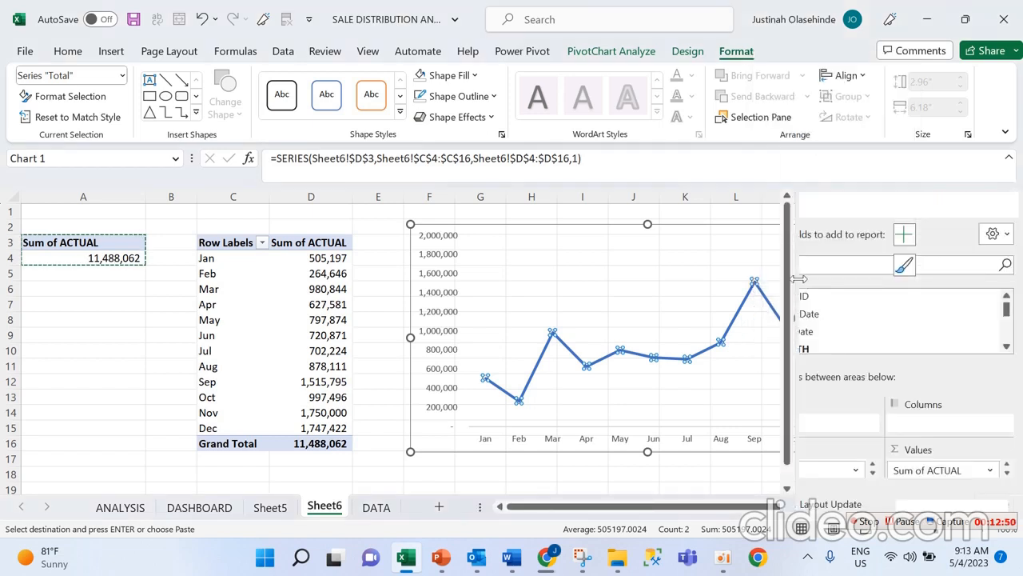
click(819, 259)
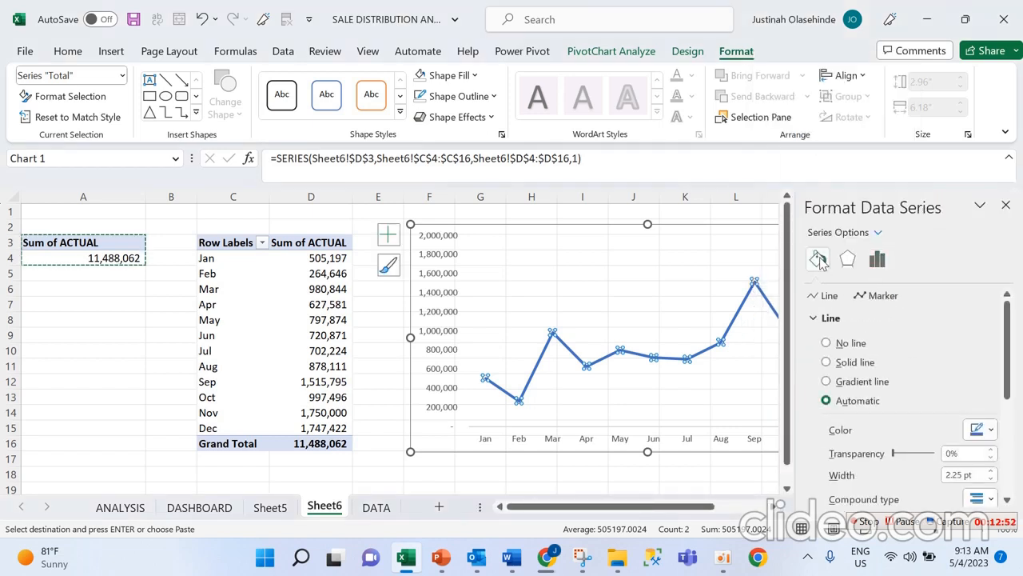
drag(1007, 324, 1007, 359)
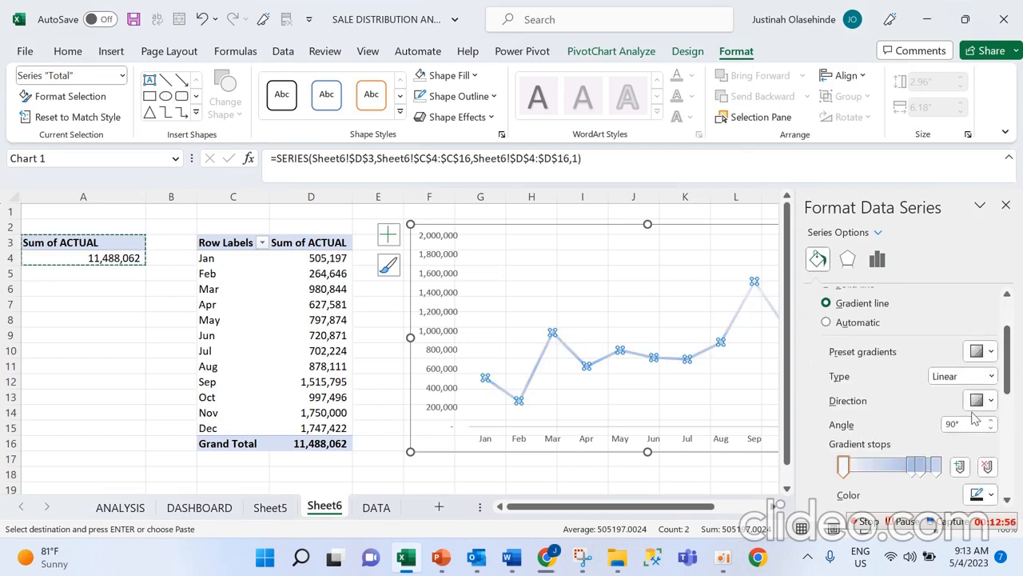
Delete the two intermediate gradient stops of the sales line, leaving only the first and last stops
click(925, 470)
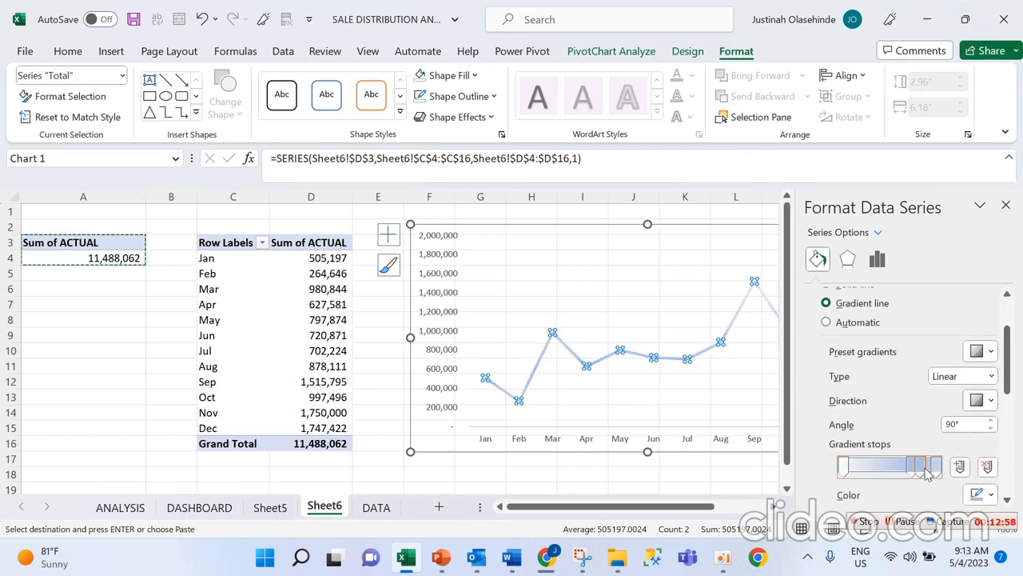
click(986, 466)
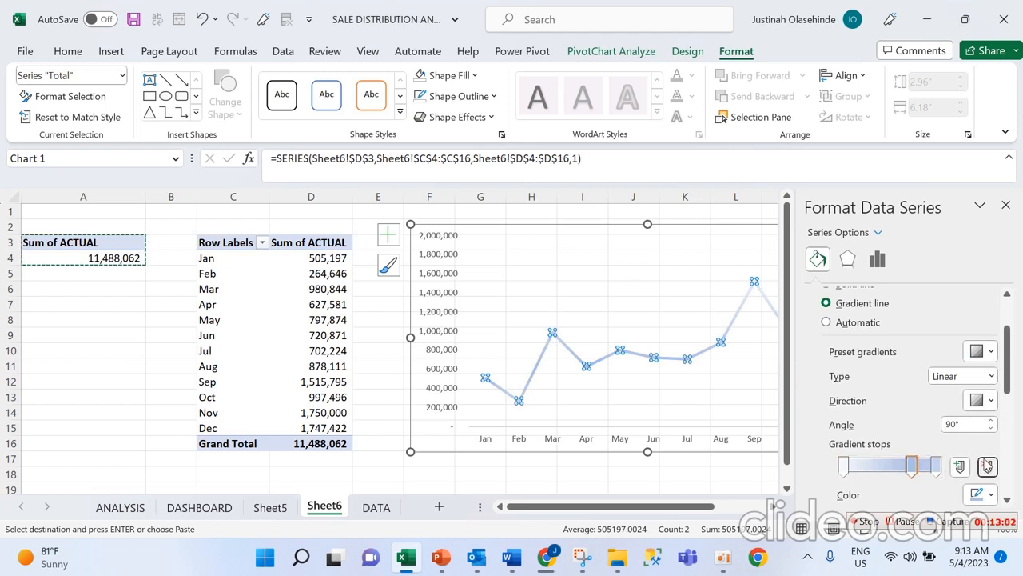
click(986, 466)
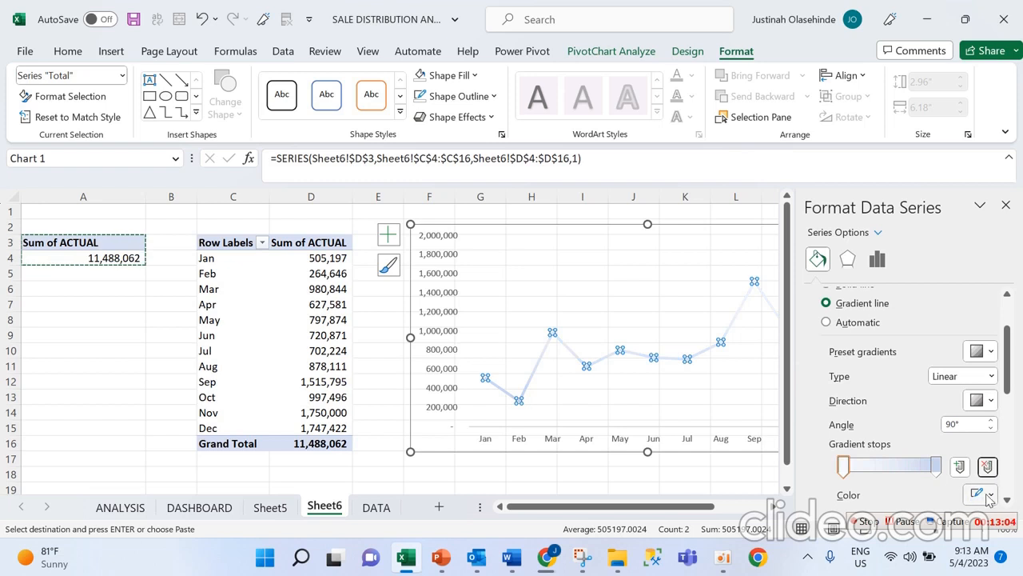
Colour the sales line's first gradient stop bright aqua and its last stop light blue, and close the formatting options
click(991, 494)
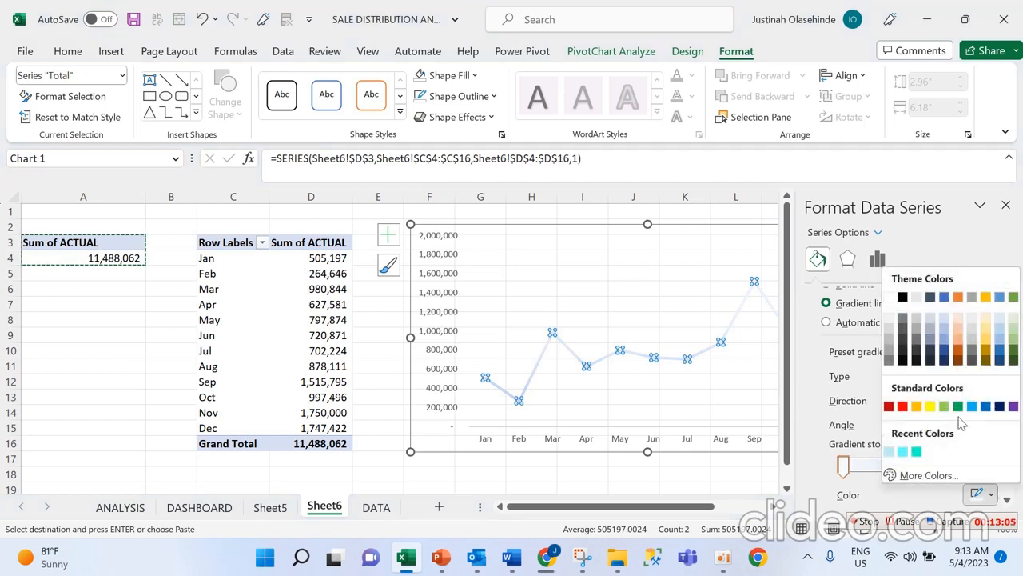
click(907, 455)
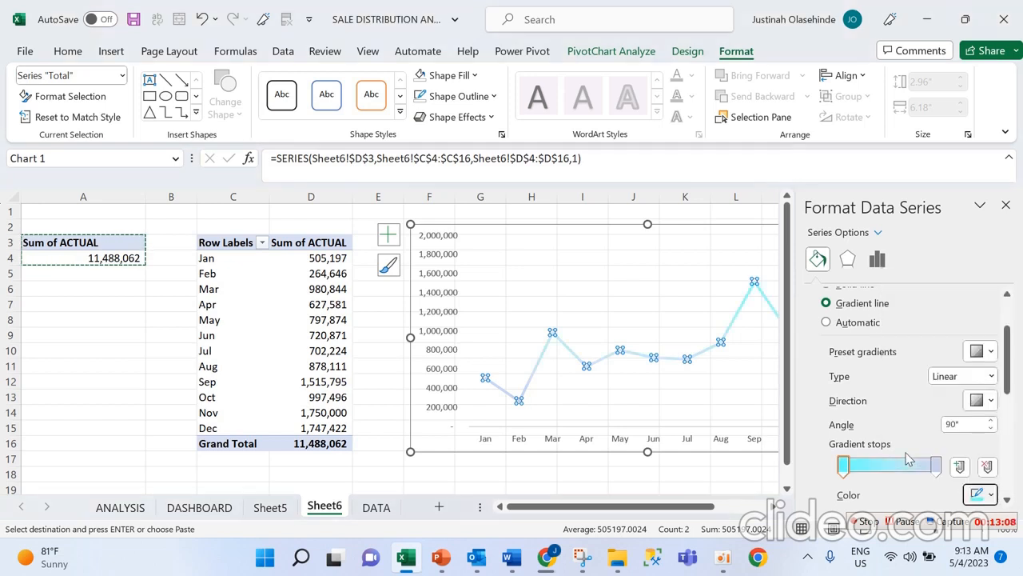
click(936, 466)
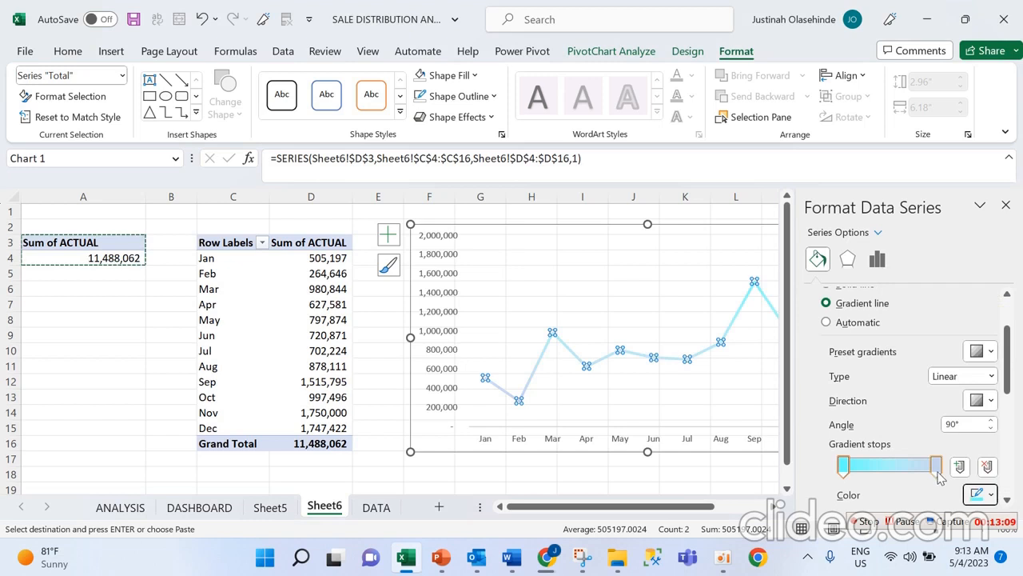
click(990, 494)
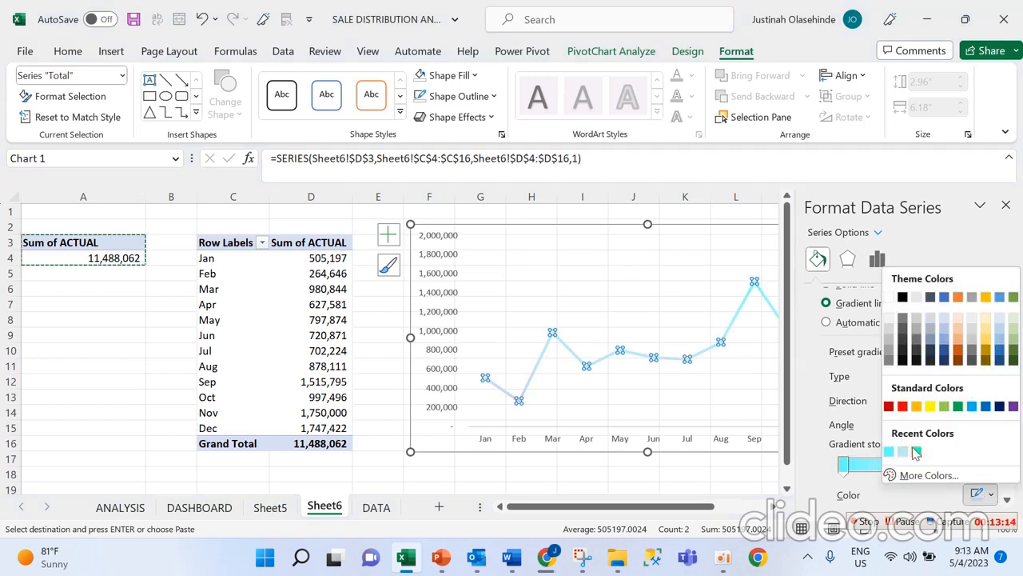
click(895, 453)
click(710, 387)
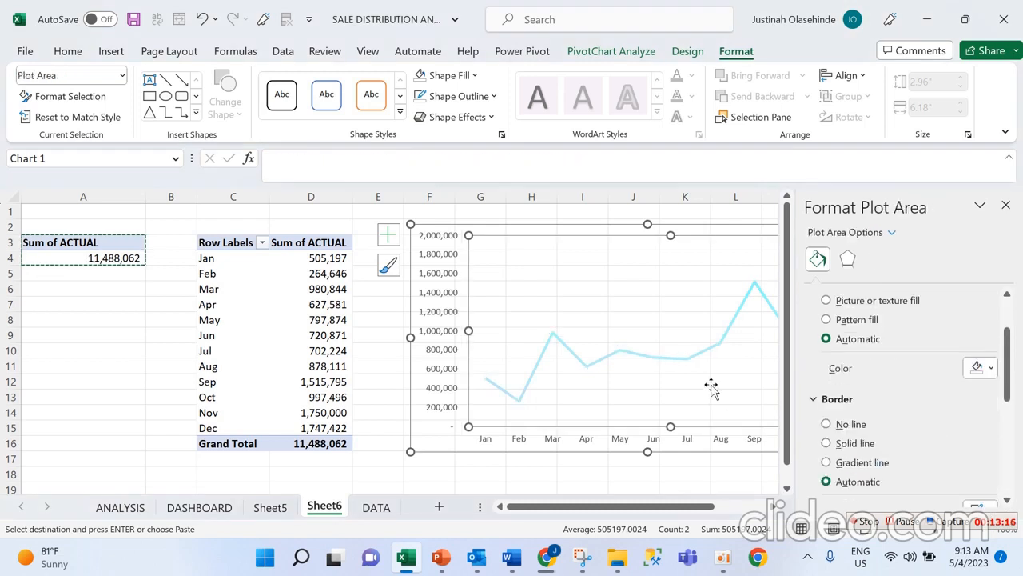
click(1006, 206)
Resize the monthly line chart to 1.77 by 5.38 inches and move it from Sheet6 to the dashboard on Sheet5
drag(882, 450, 823, 359)
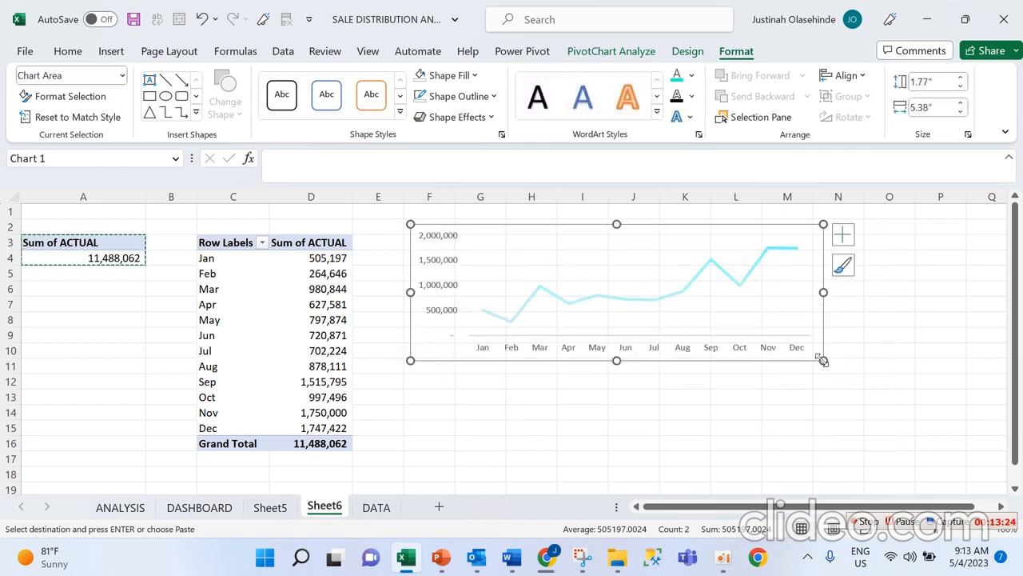
key(Delete)
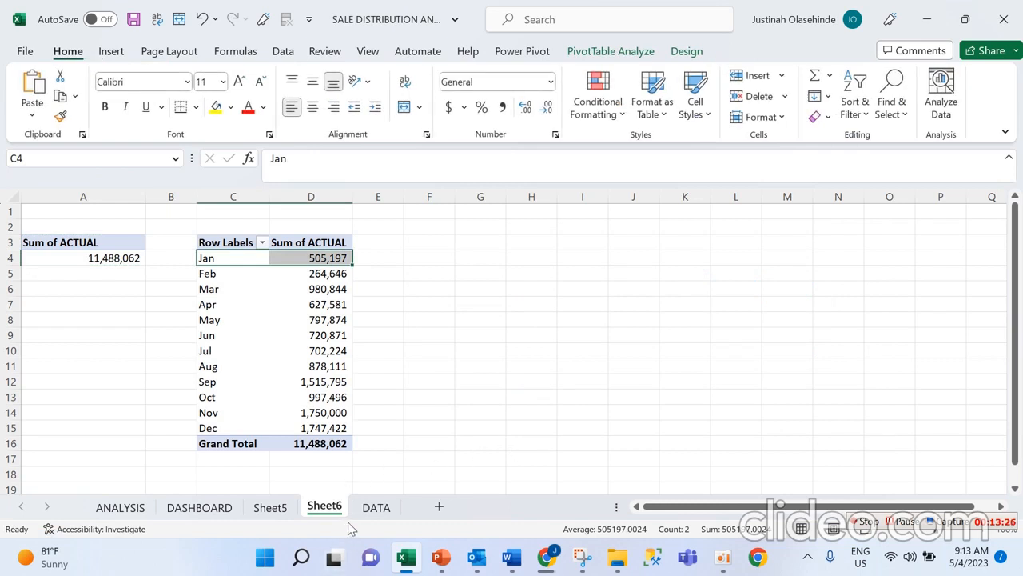
click(270, 509)
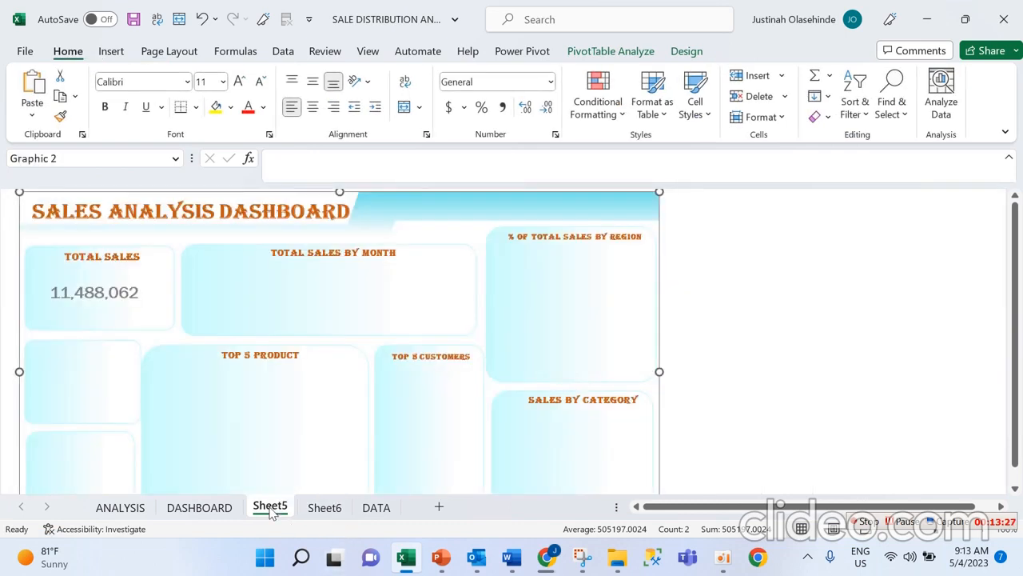
right_click(304, 296)
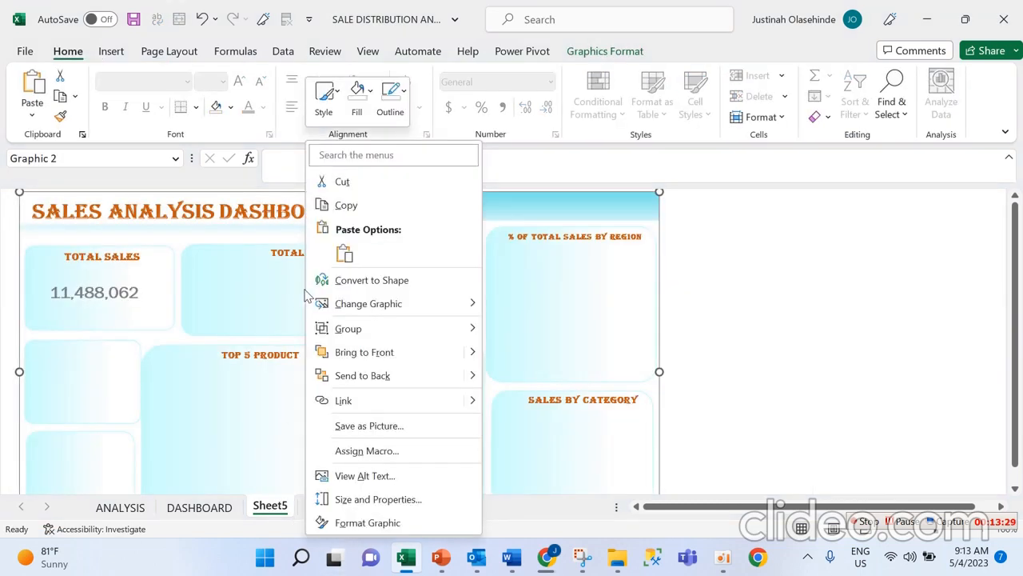
click(340, 254)
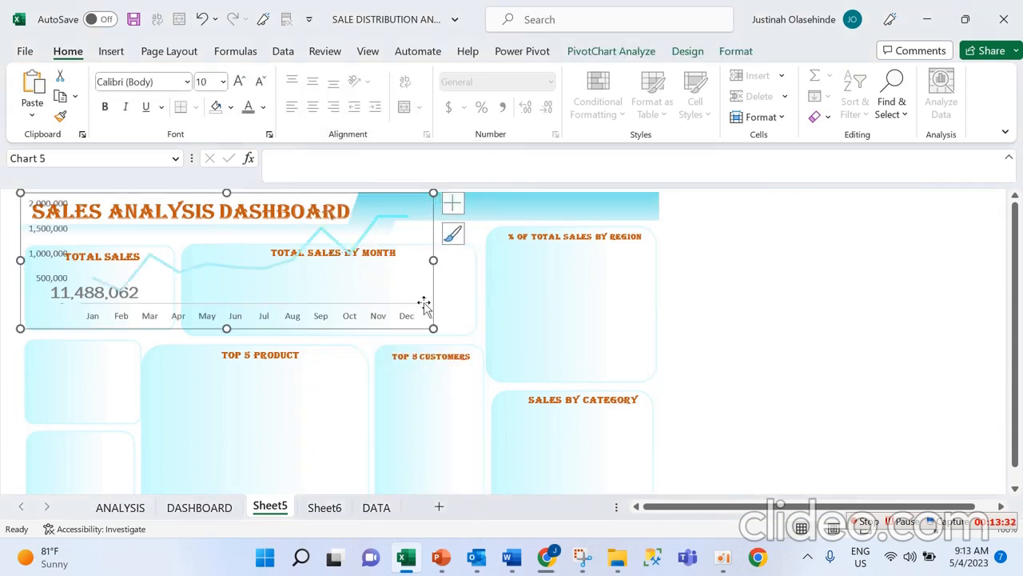
Resize and position the line chart to fit inside the Total Sales by Month card, below its heading
drag(433, 330, 282, 302)
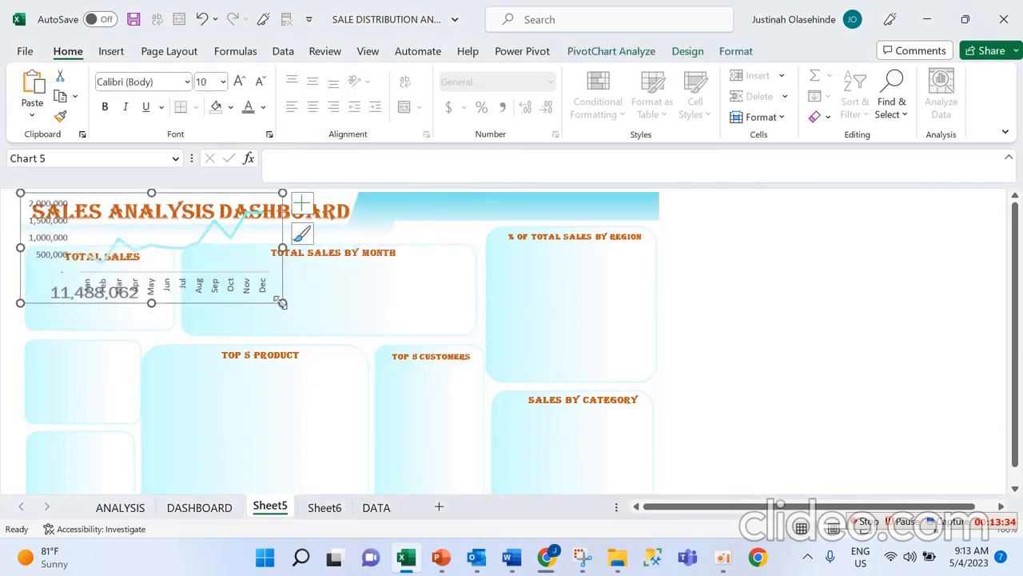
click(278, 202)
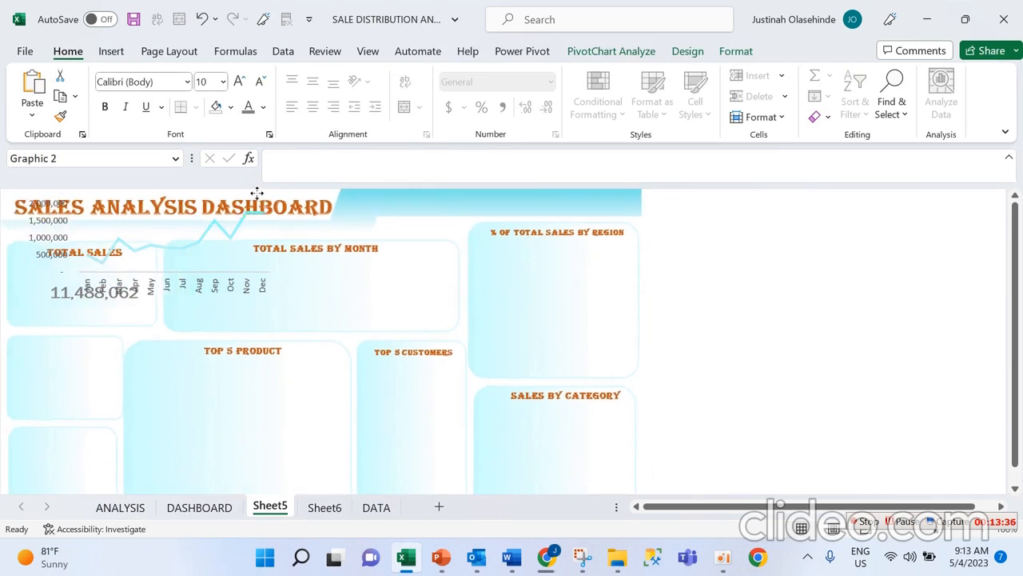
click(244, 246)
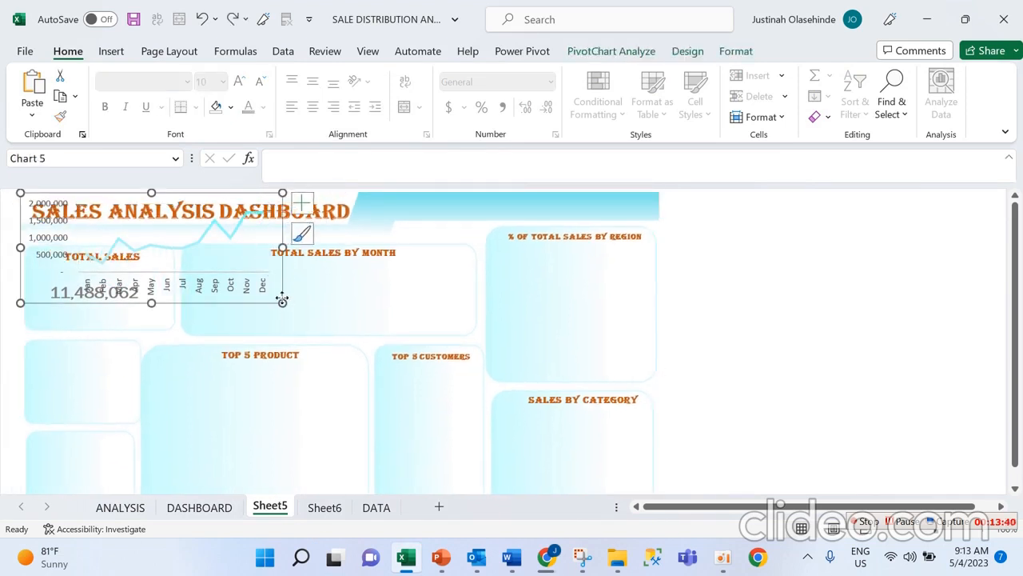
drag(282, 301, 467, 335)
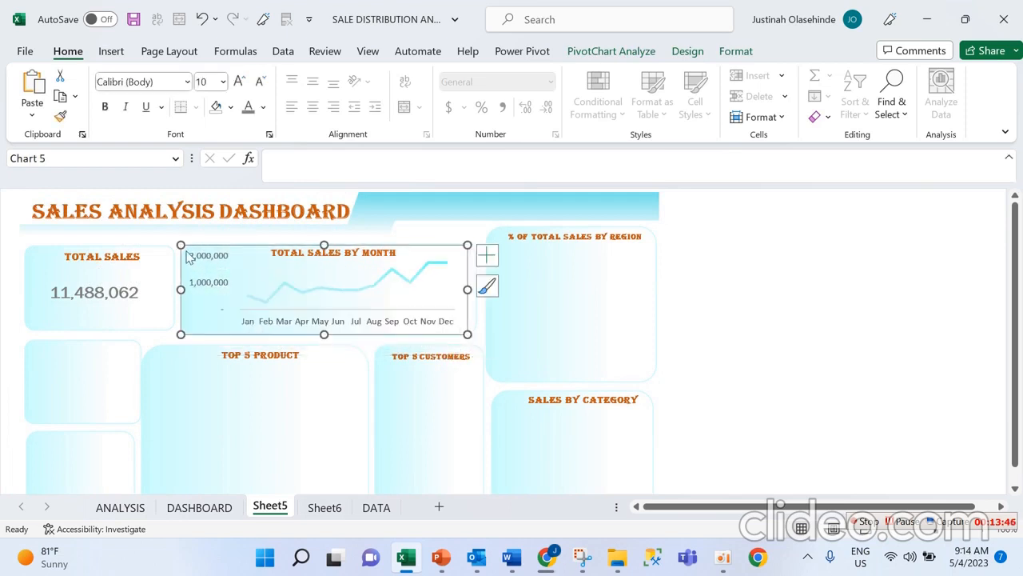
drag(182, 244, 185, 254)
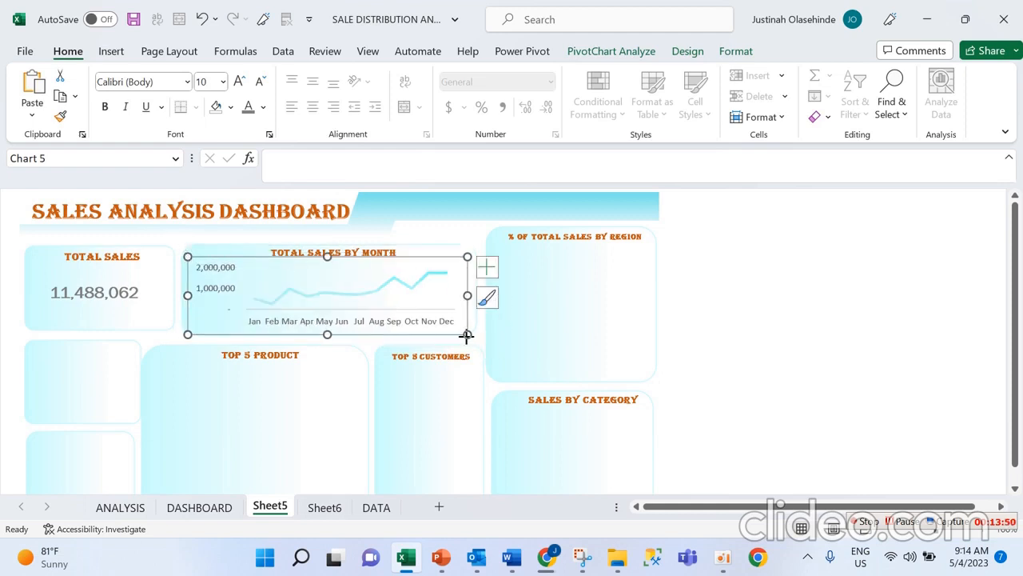
drag(467, 334, 474, 334)
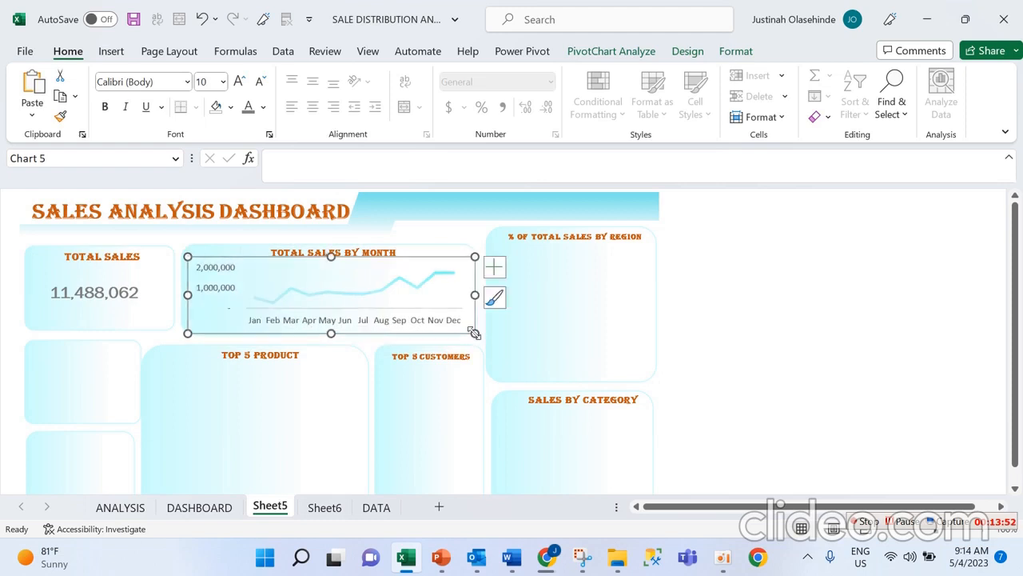
click(565, 351)
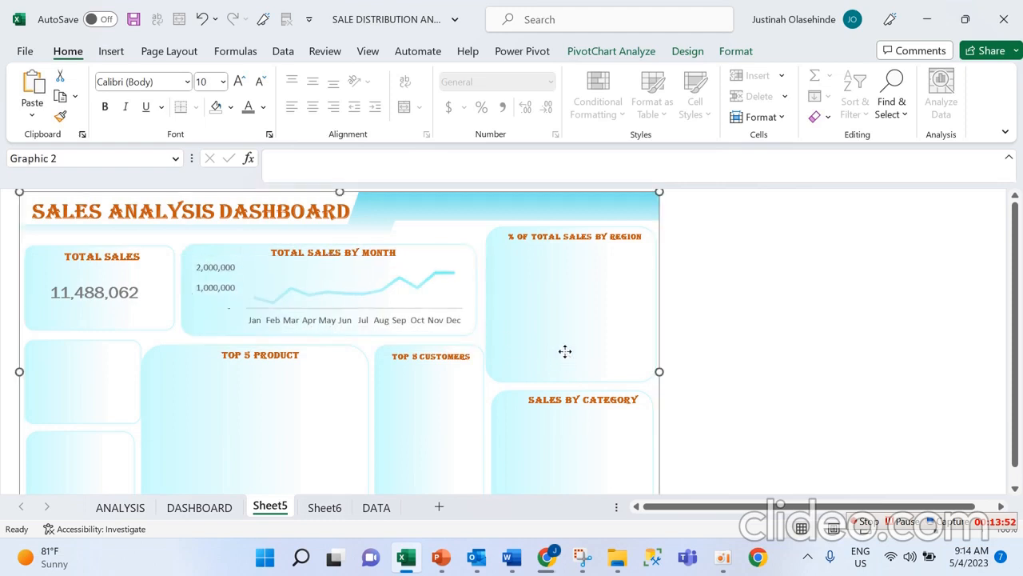
Make the month labels and the value axis labels of the line chart bold
click(426, 324)
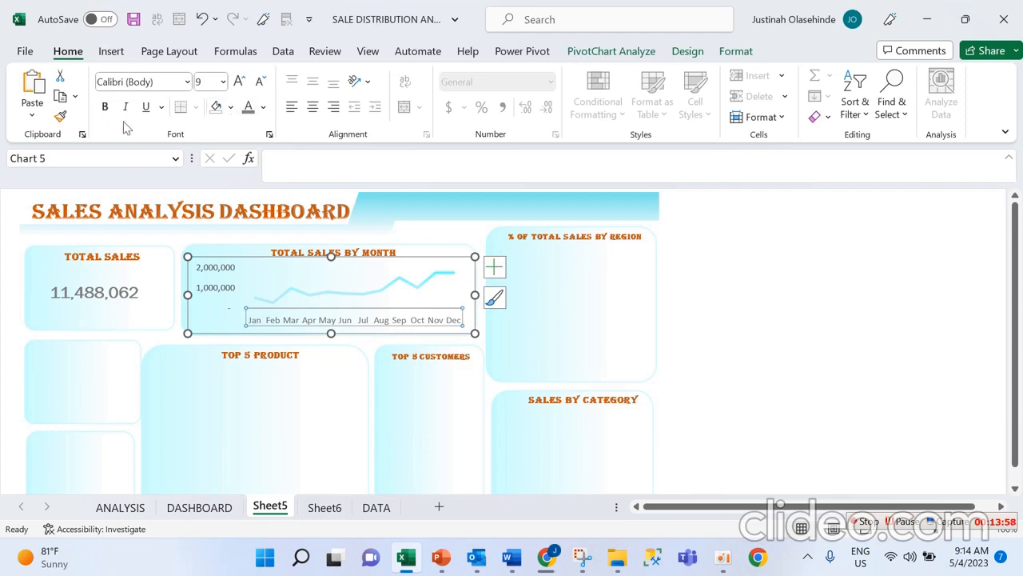
click(104, 106)
click(210, 294)
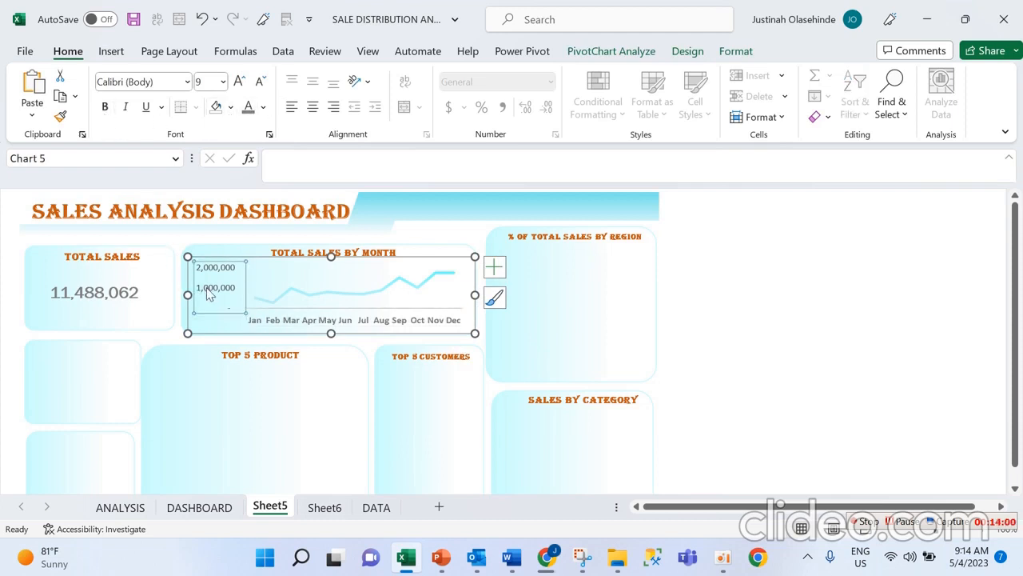
click(105, 107)
click(761, 317)
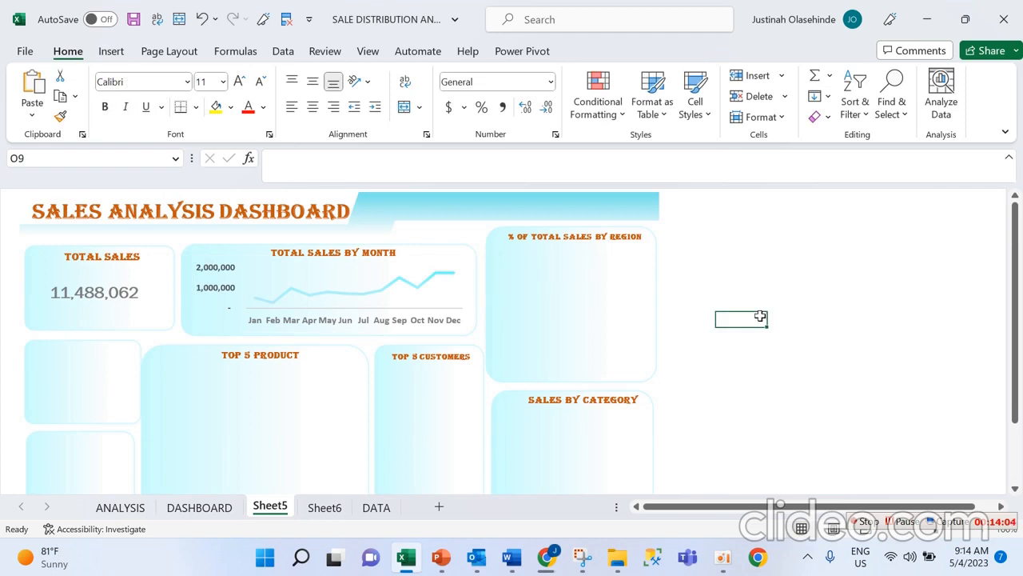
Copy the total sales PivotTable in A3:A4 of Sheet6 and paste it at cell F3
click(584, 292)
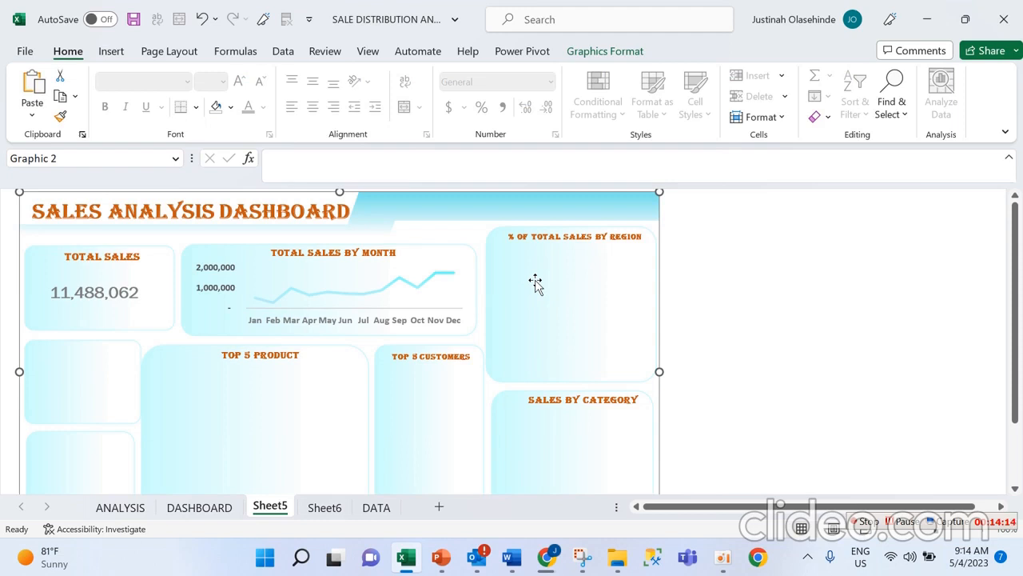
click(324, 508)
drag(97, 243, 101, 264)
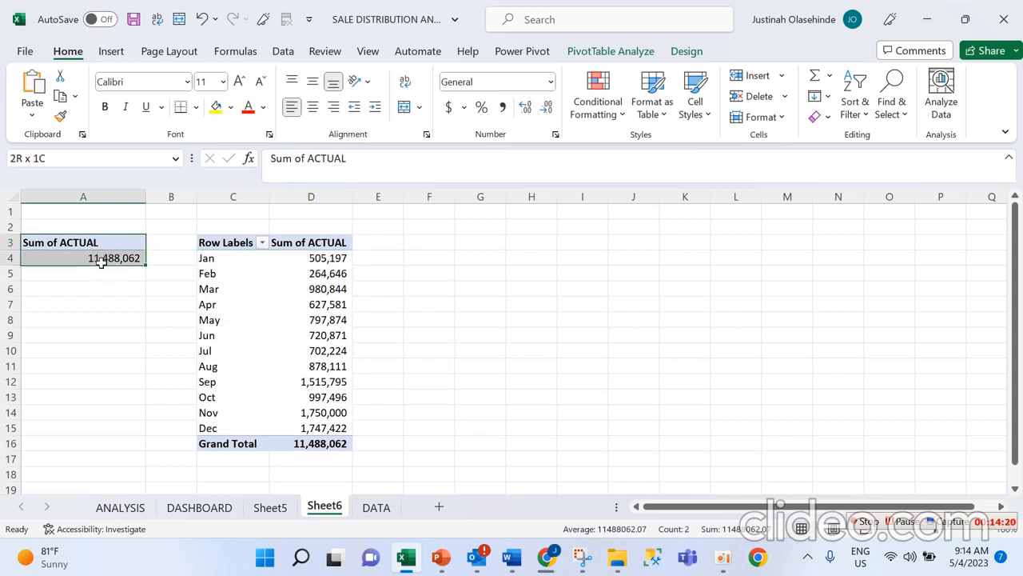
key(ctrl+c)
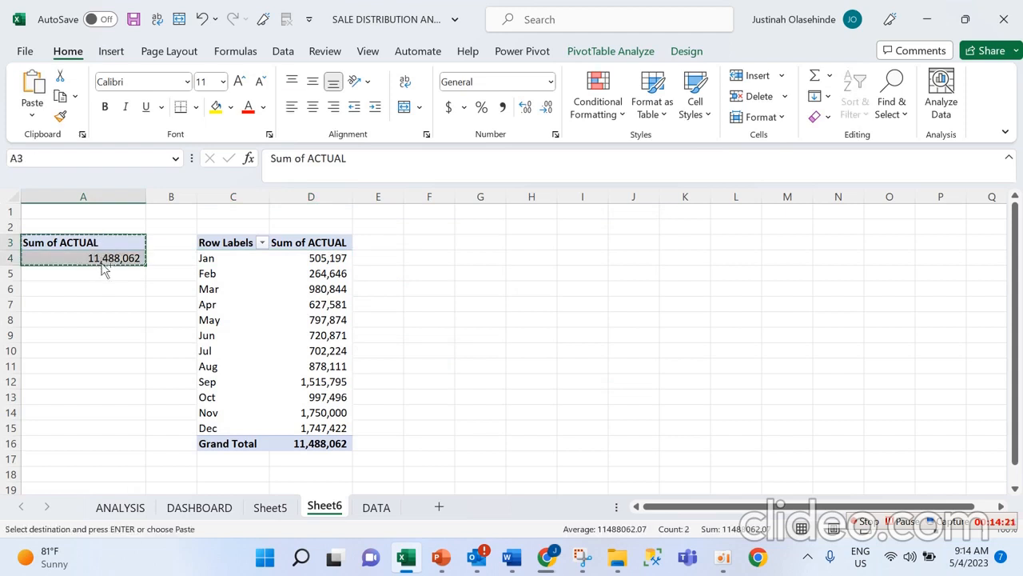
click(437, 244)
key(ctrl+v)
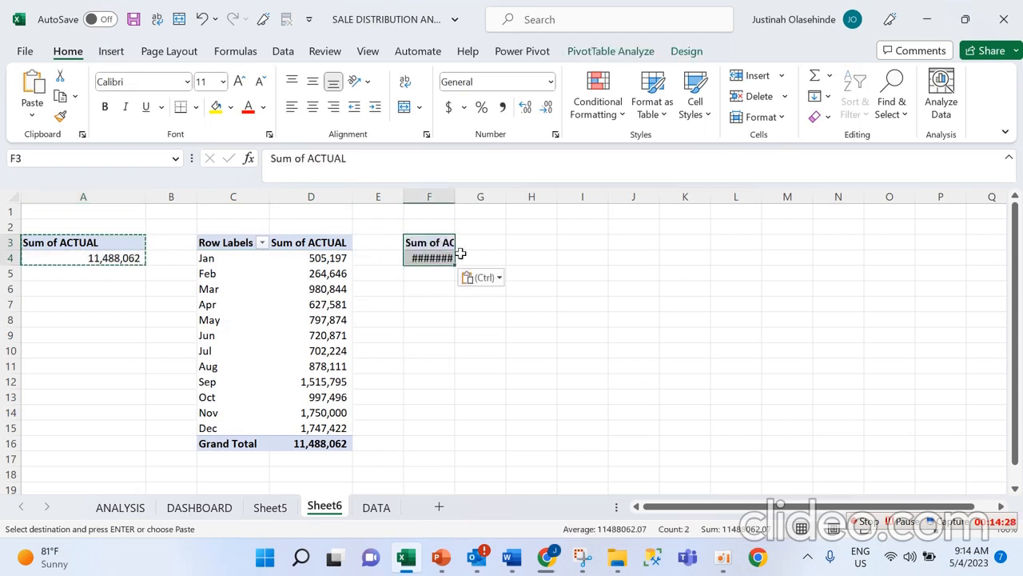
Show the field list for the PivotTable at F3 and add Region to its rows
right_click(445, 243)
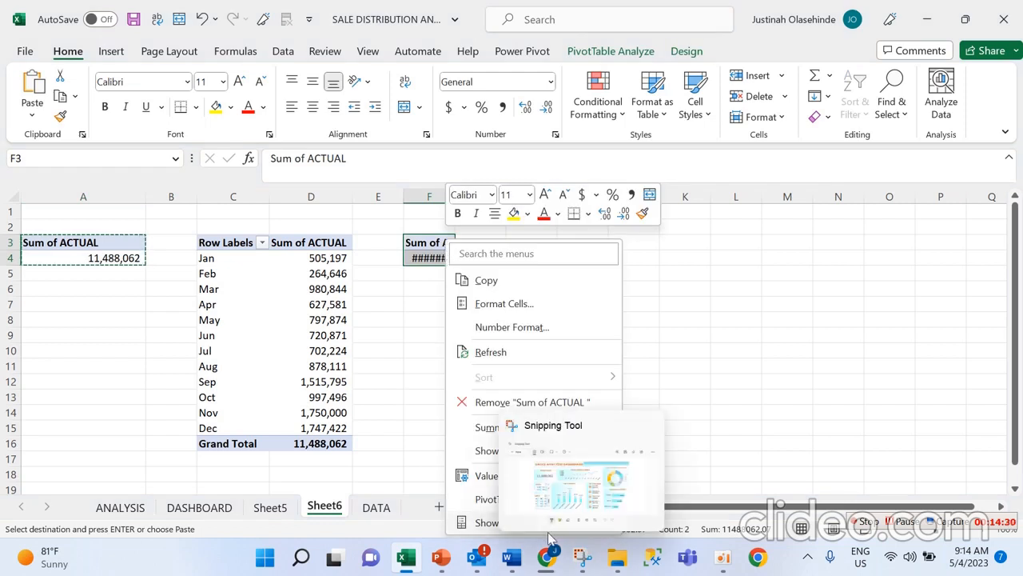
click(489, 522)
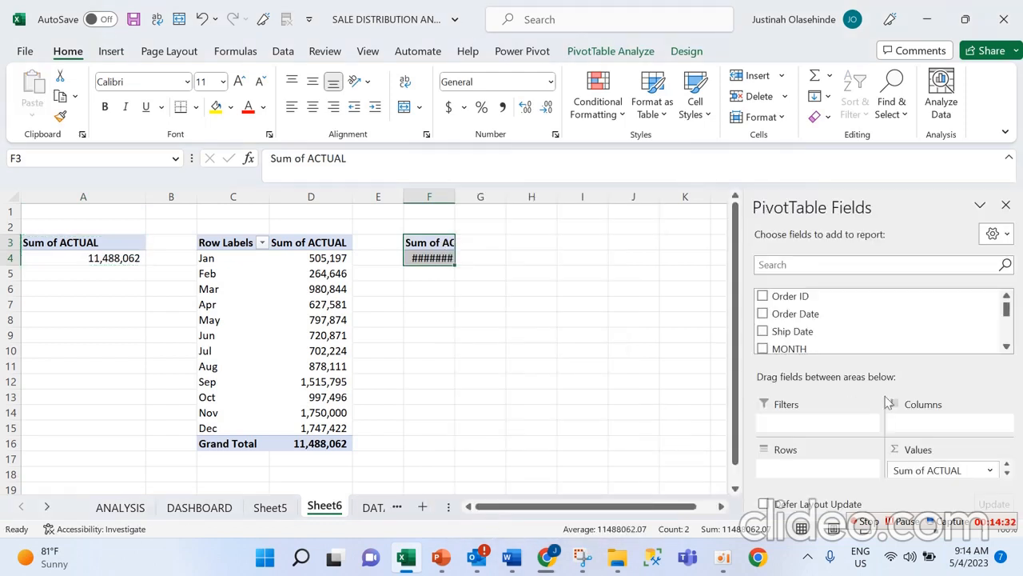
click(1006, 347)
click(1006, 347)
click(1007, 347)
click(1006, 347)
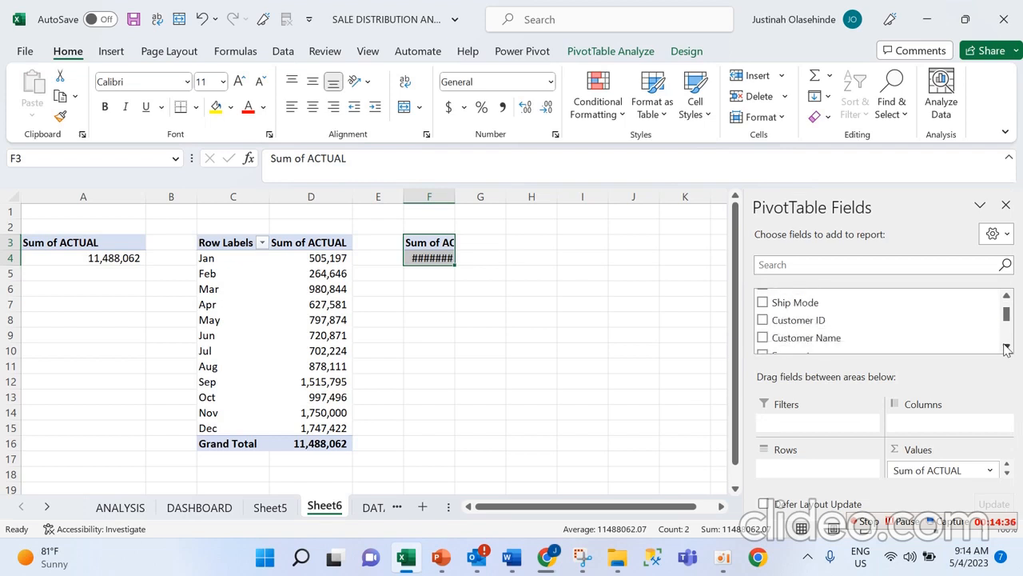
click(1006, 347)
click(1007, 347)
click(1007, 347)
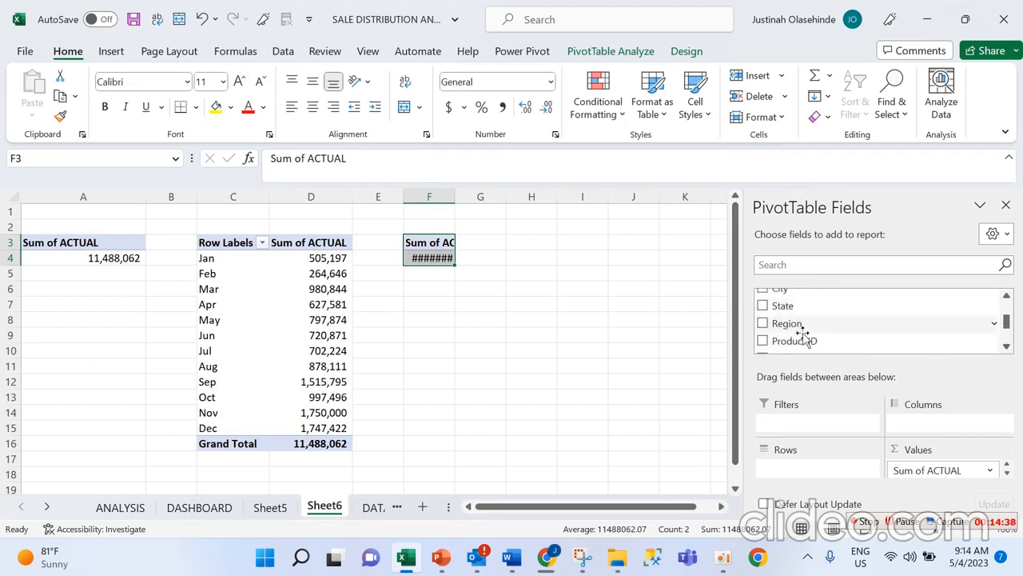
drag(796, 323, 804, 472)
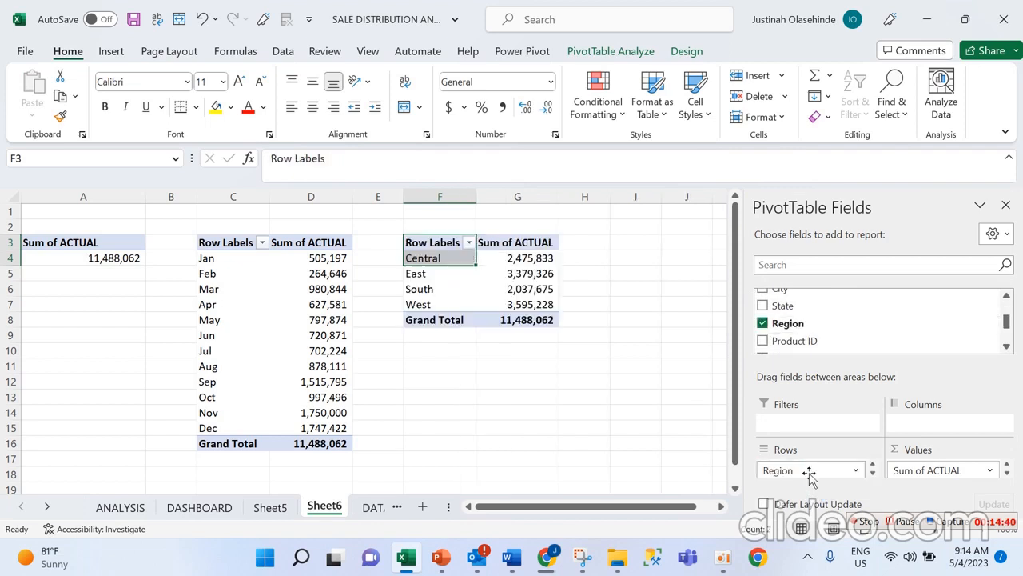
click(527, 379)
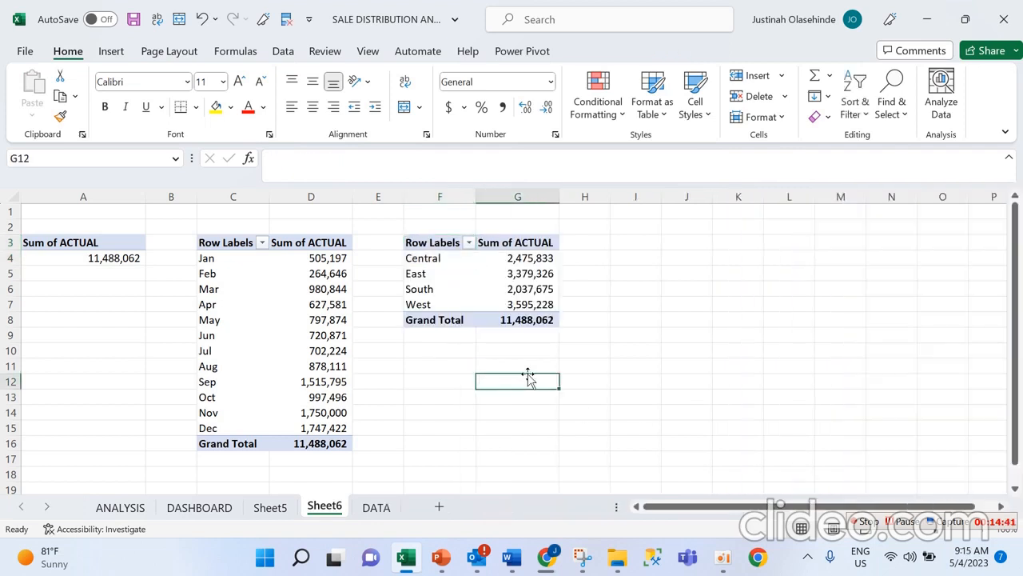
Show the sales values of the region PivotTable as % of Column Total
click(537, 257)
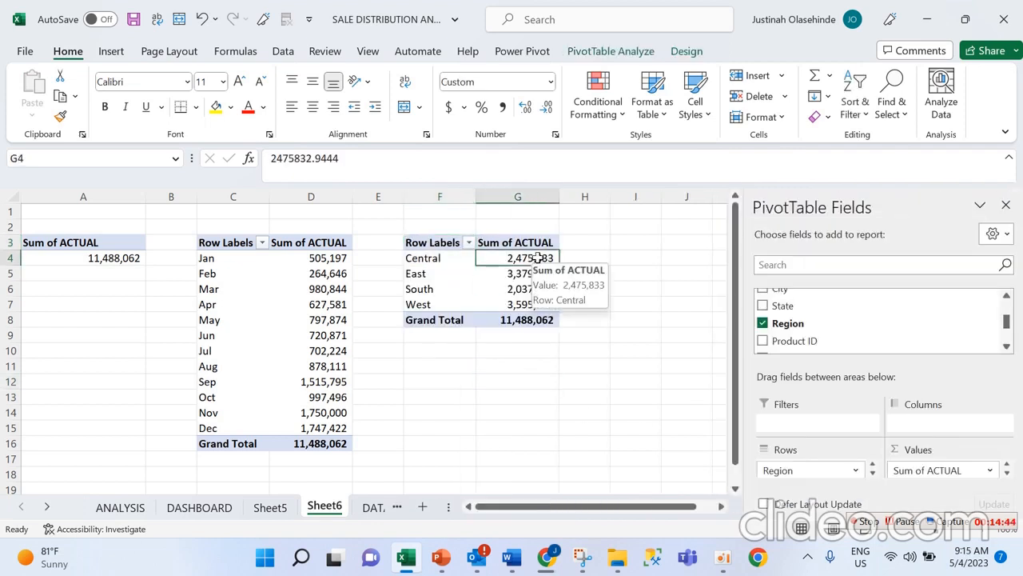
drag(538, 257, 538, 320)
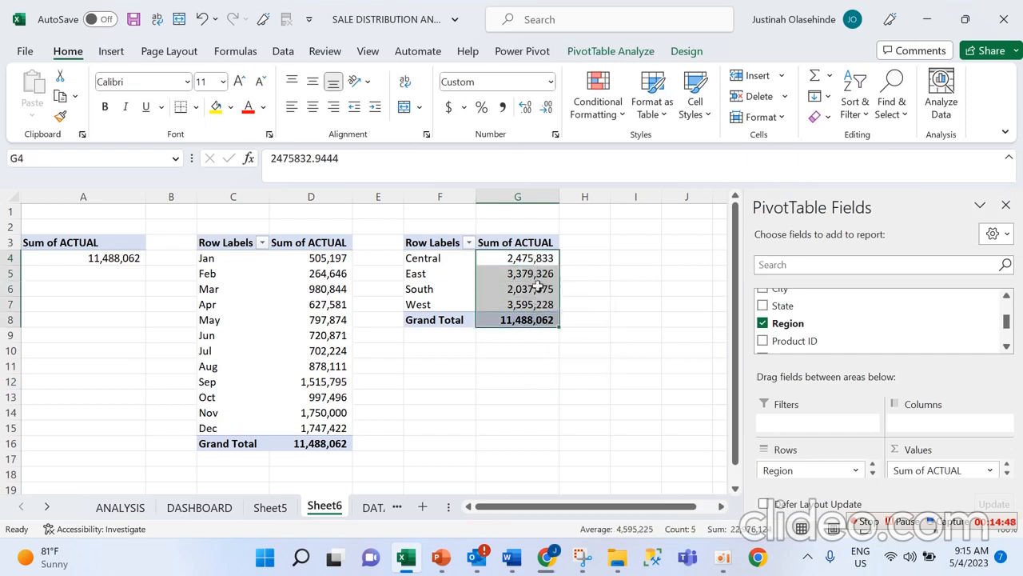
right_click(544, 268)
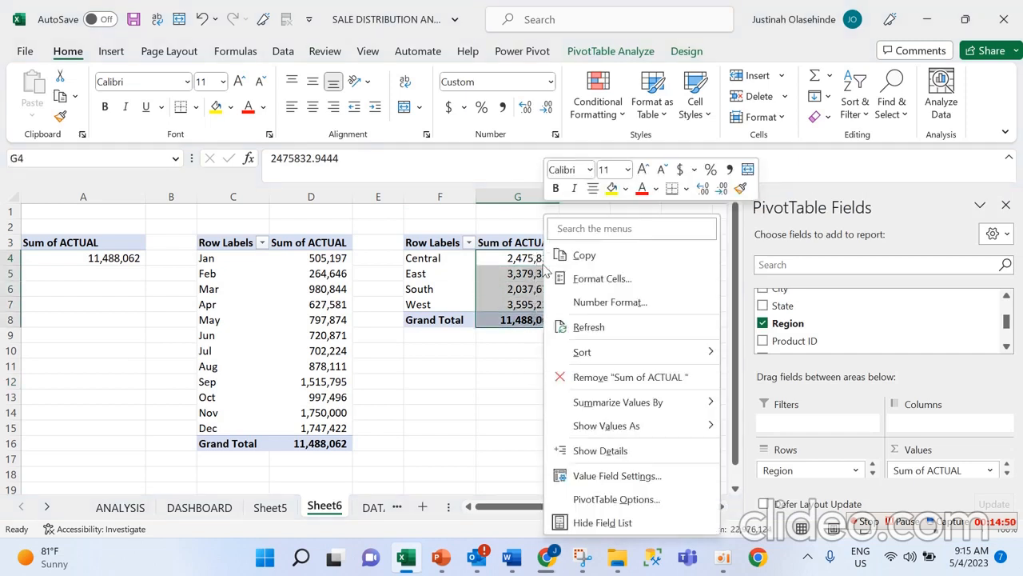
mouse_move(670, 433)
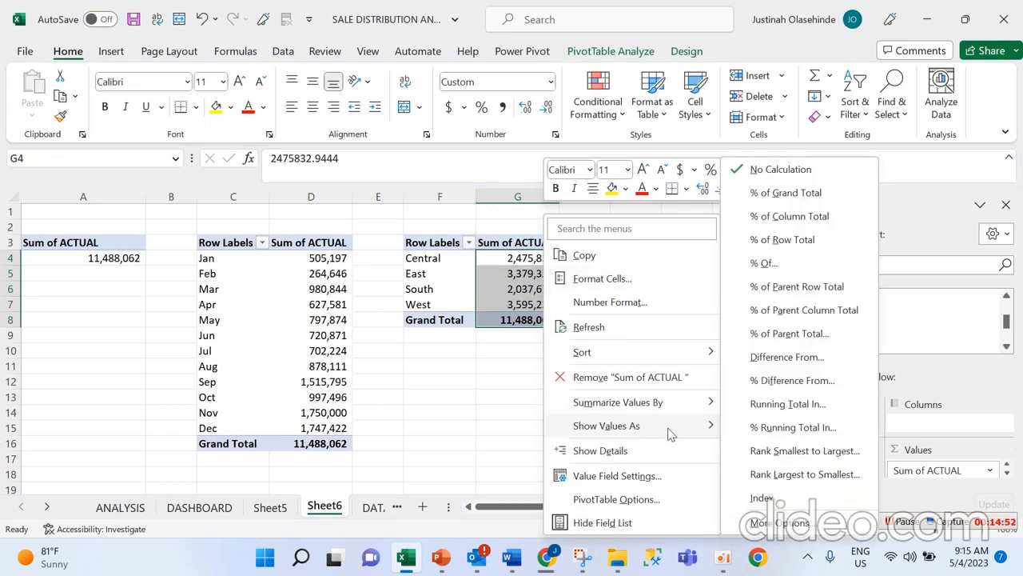
click(791, 217)
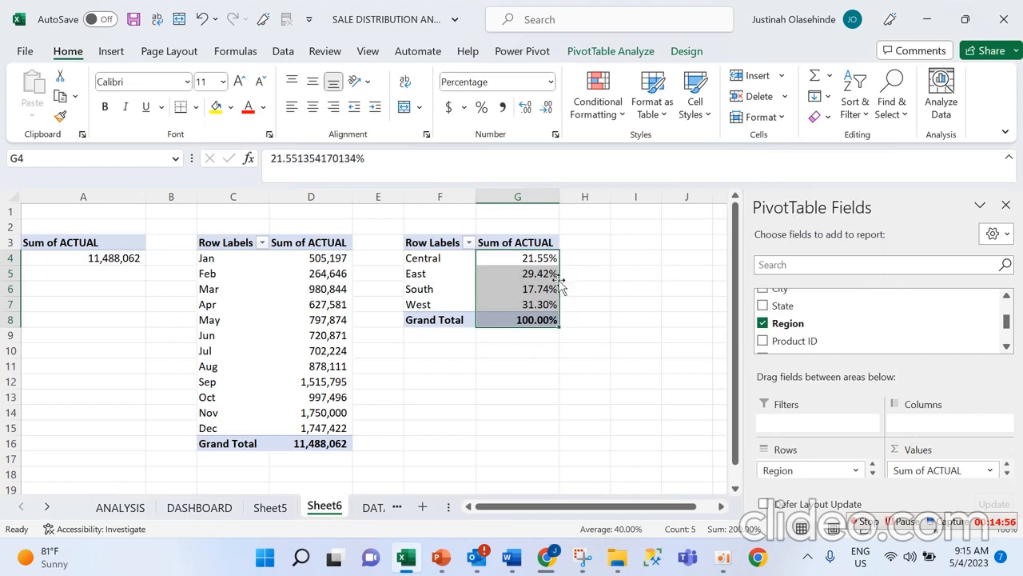
Reduce the percentages in the region PivotTable's value column to zero decimal places
click(547, 114)
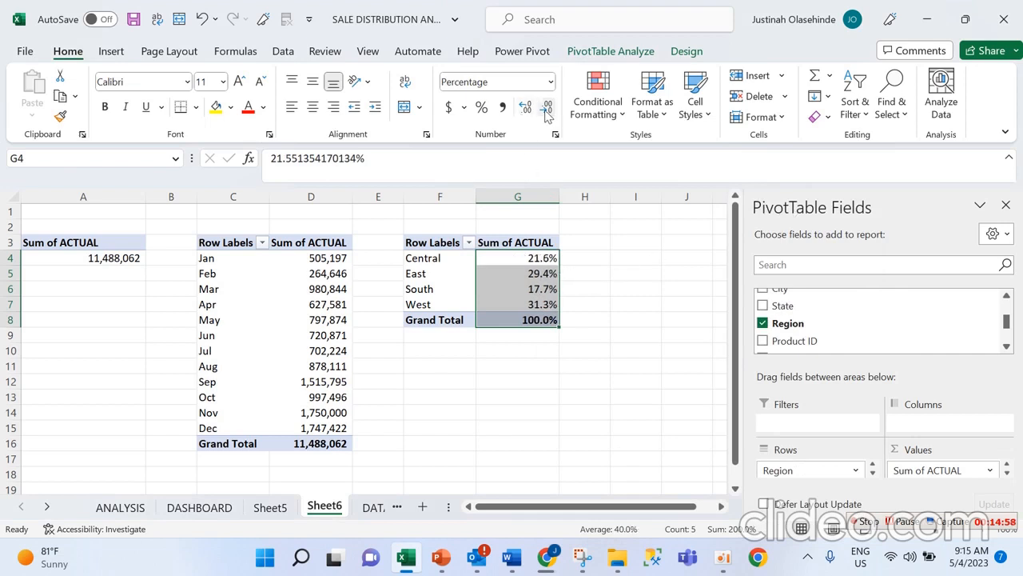
click(547, 114)
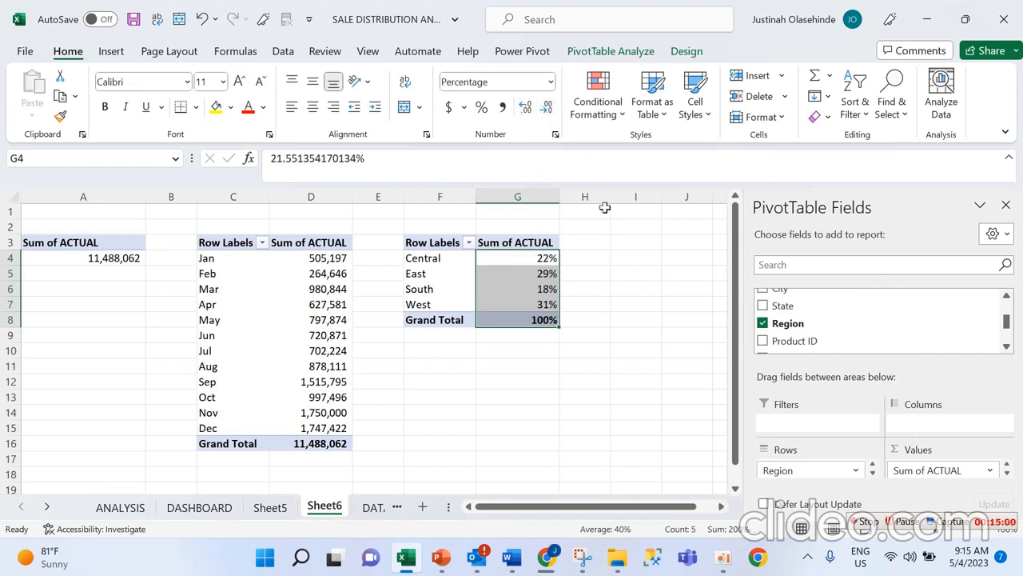
click(602, 257)
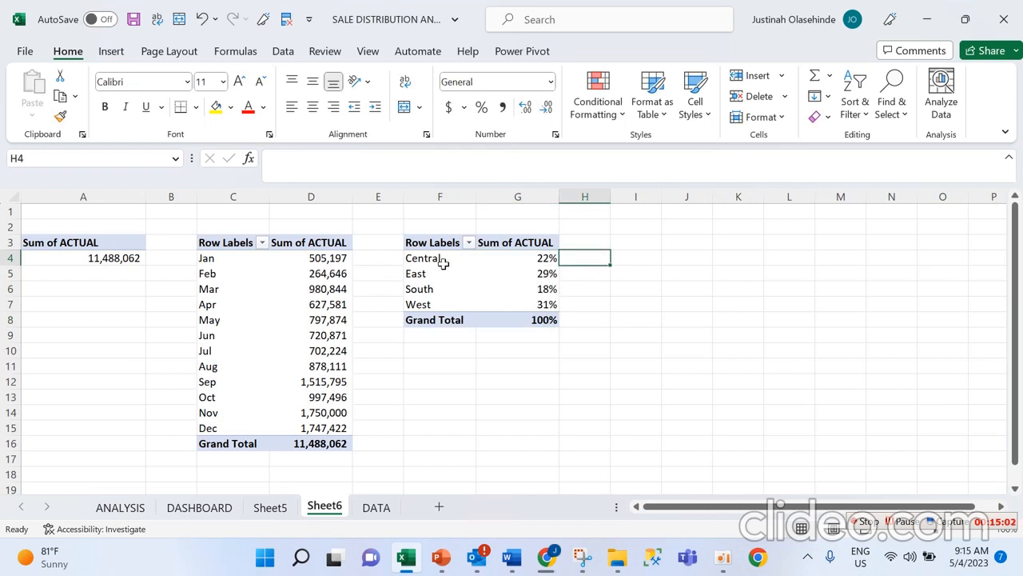
Insert a doughnut chart from the region PivotTable and move it to start at column D
click(443, 263)
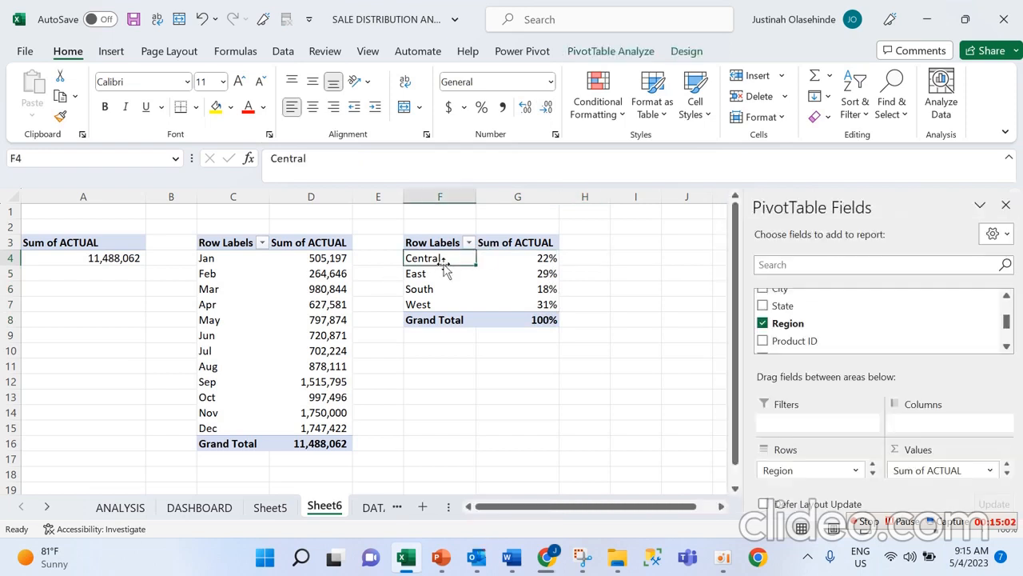
click(114, 56)
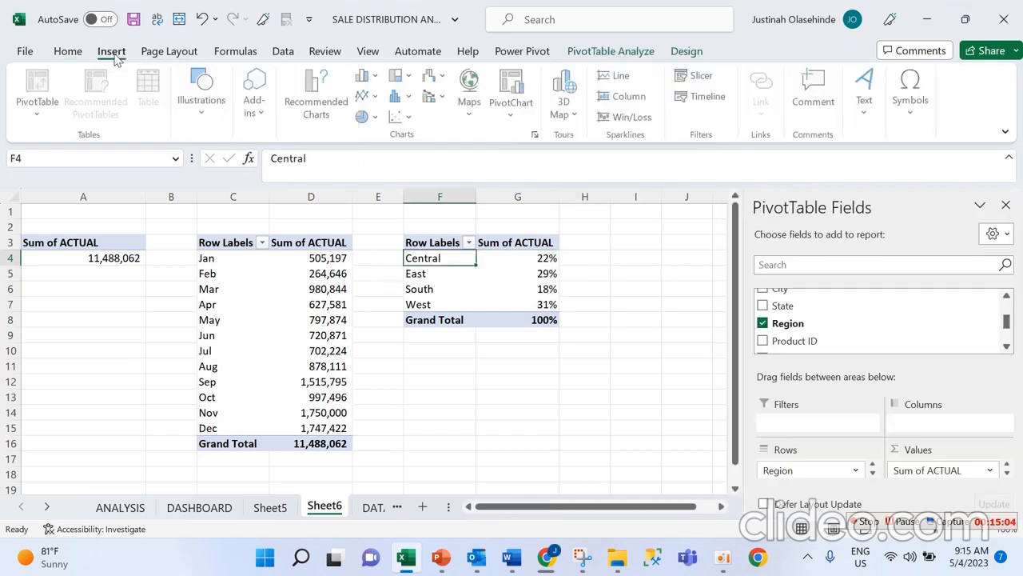
click(372, 119)
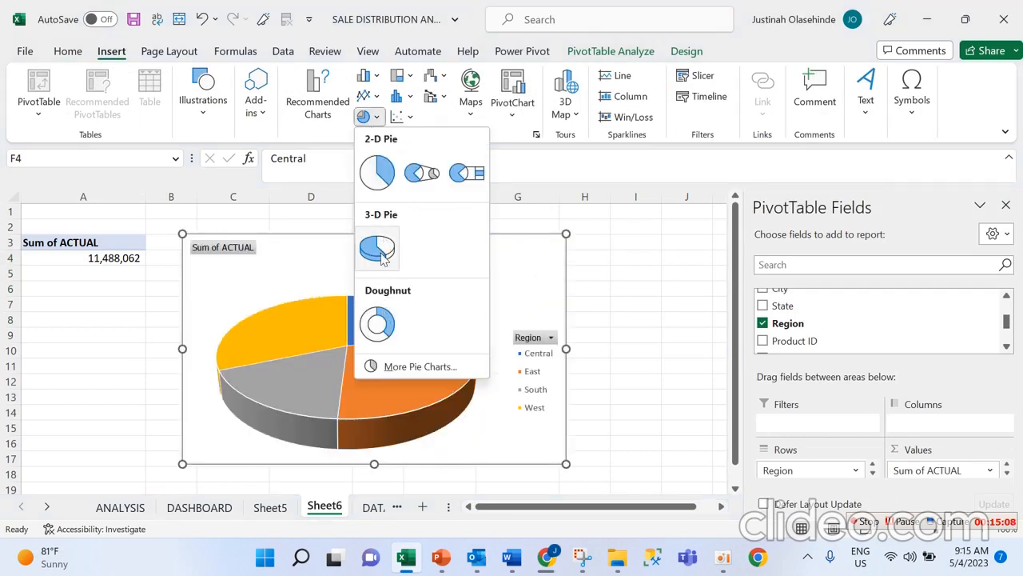
click(377, 323)
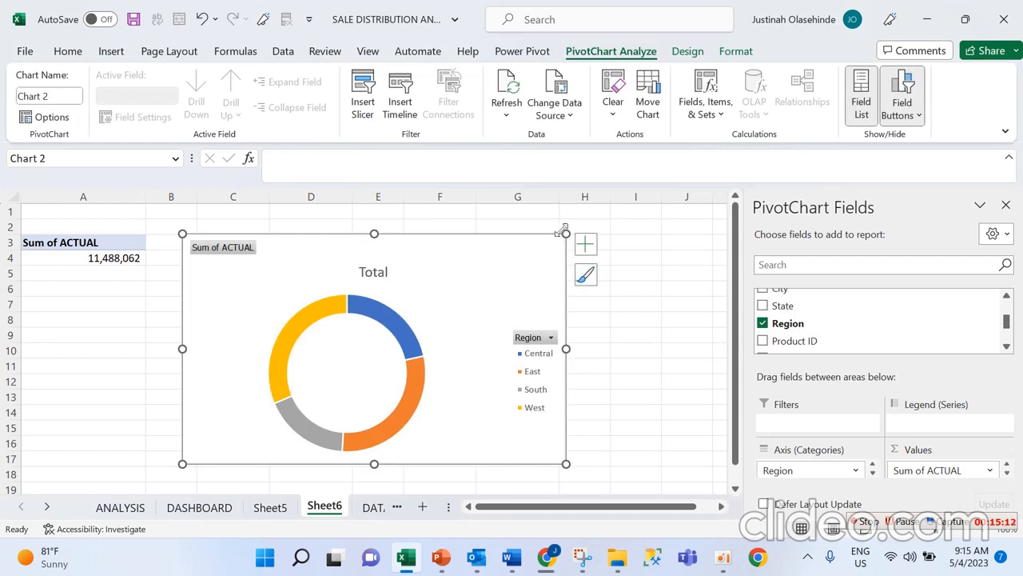
drag(558, 240, 670, 228)
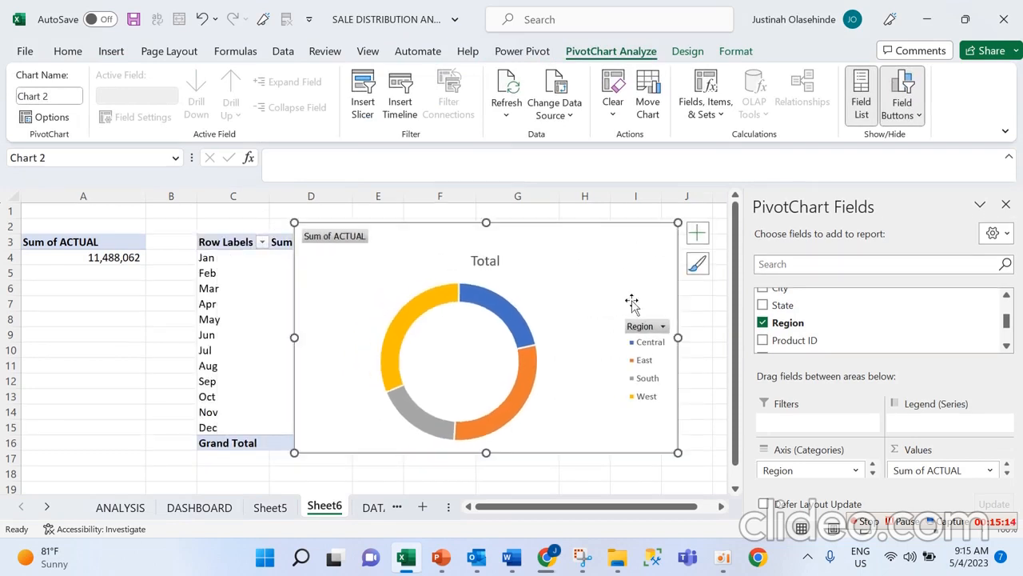
Hide all field buttons on the doughnut chart and remove its chart title
right_click(332, 244)
click(415, 425)
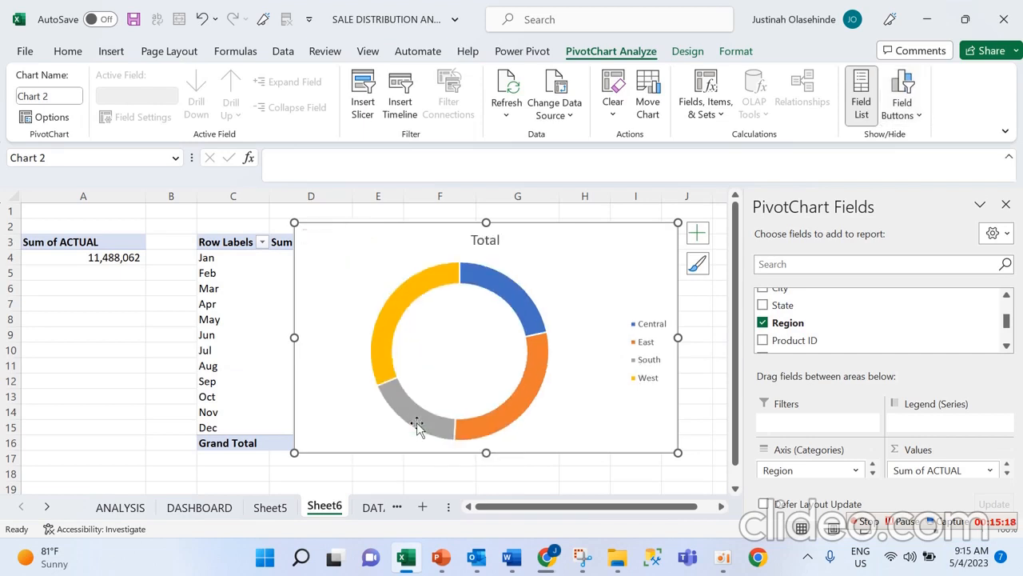
click(694, 238)
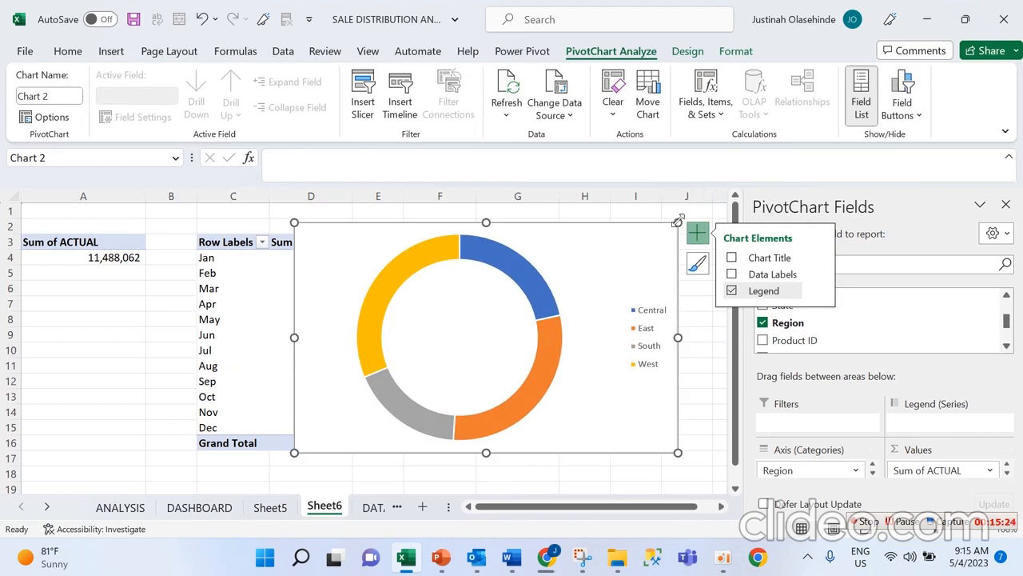
Give the doughnut chart's area no fill and no outline
click(735, 51)
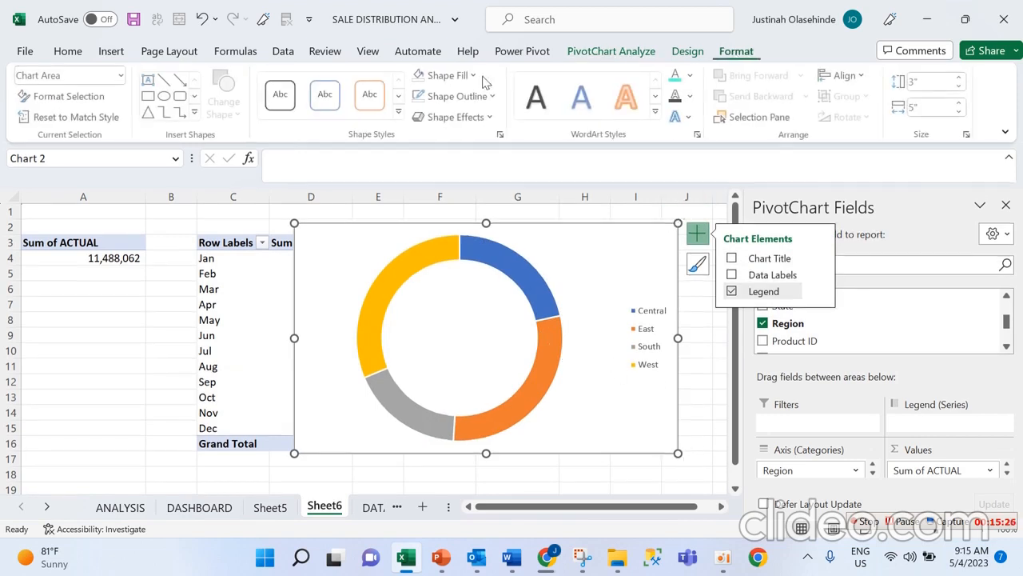
click(444, 75)
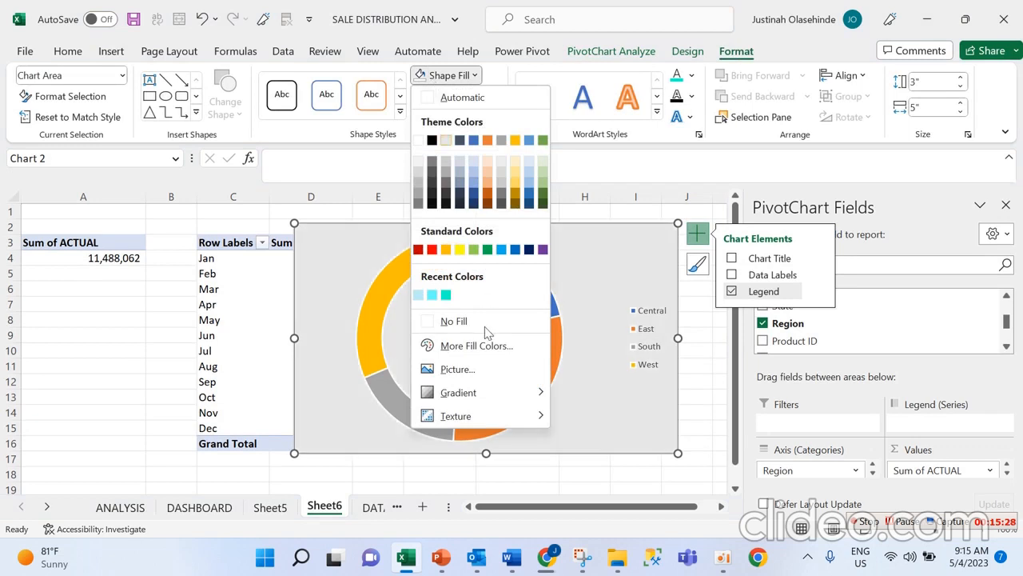
click(484, 323)
click(456, 96)
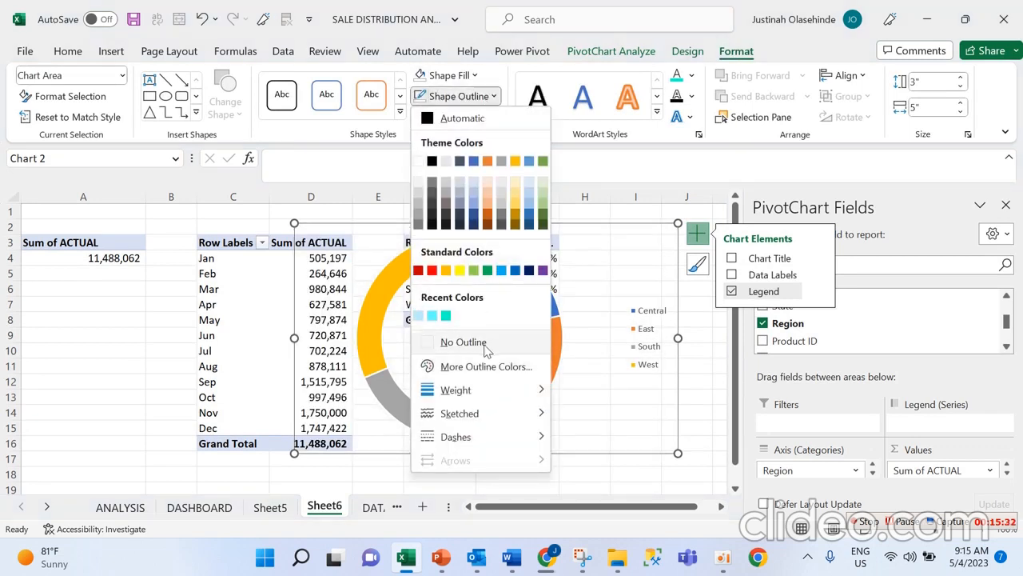
click(452, 341)
Add data labels to the doughnut chart and shrink it to about 2.22 by 3.33 inches
click(557, 351)
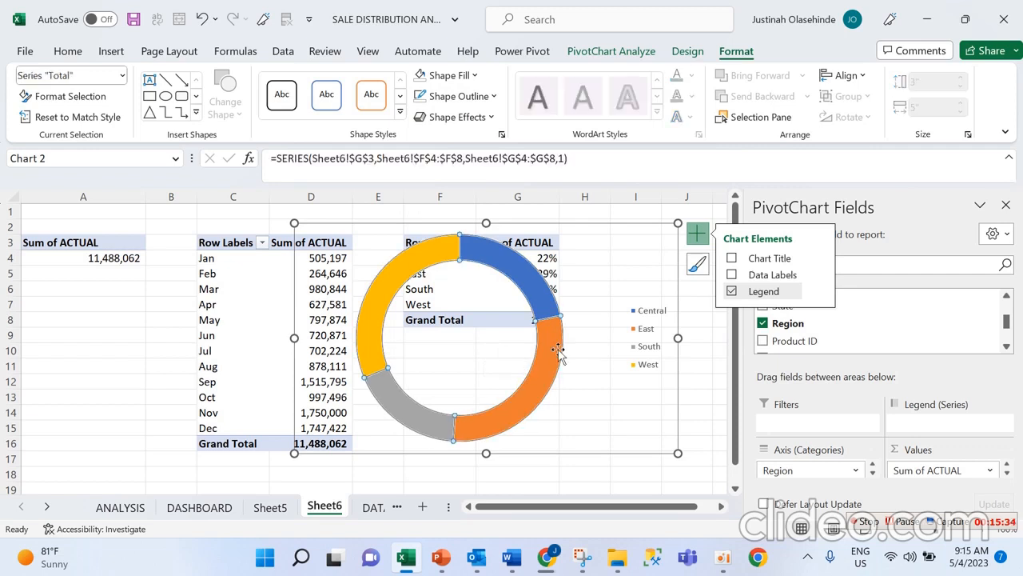
right_click(559, 355)
click(639, 290)
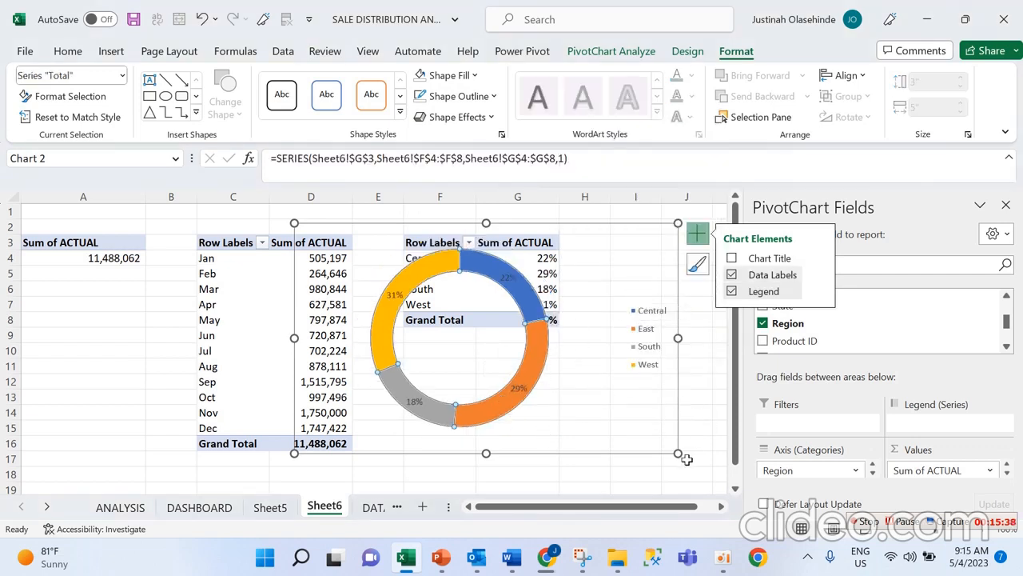
drag(678, 454, 532, 382)
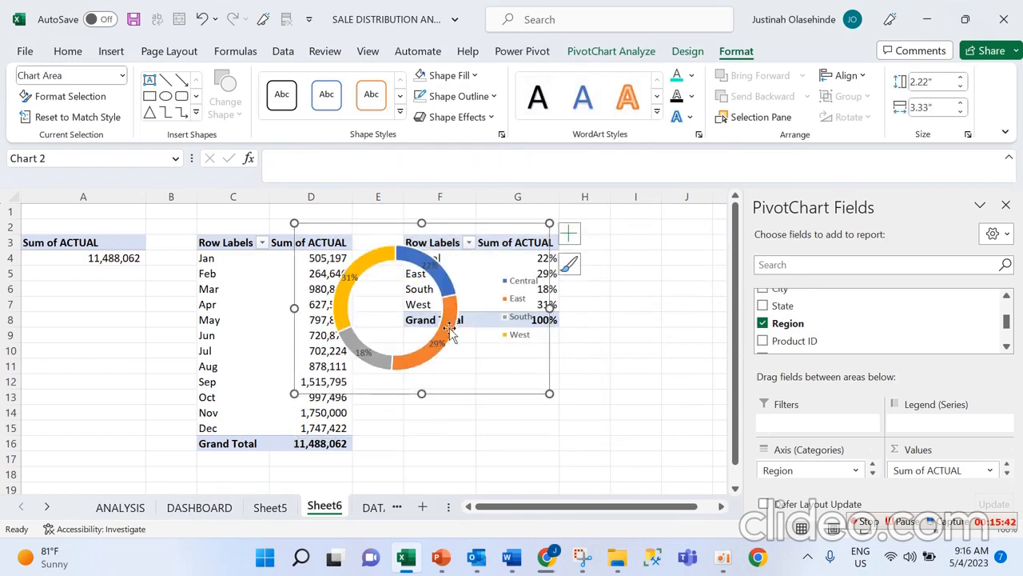
Clear the Region slicer's filter on the DASHBOARD sheet, compare its layout with Sheet5, and return to Sheet6
click(451, 335)
click(233, 511)
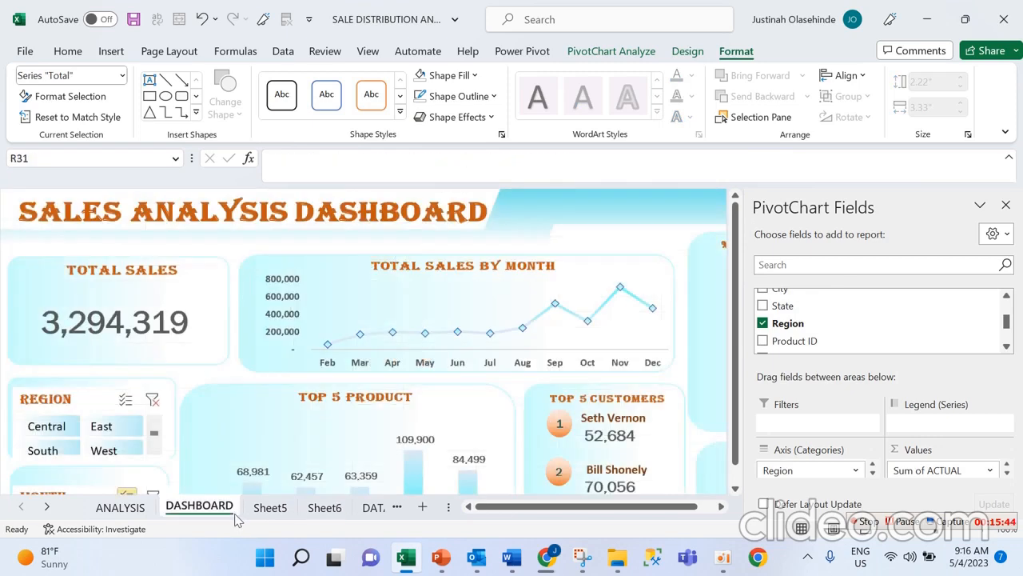
click(152, 400)
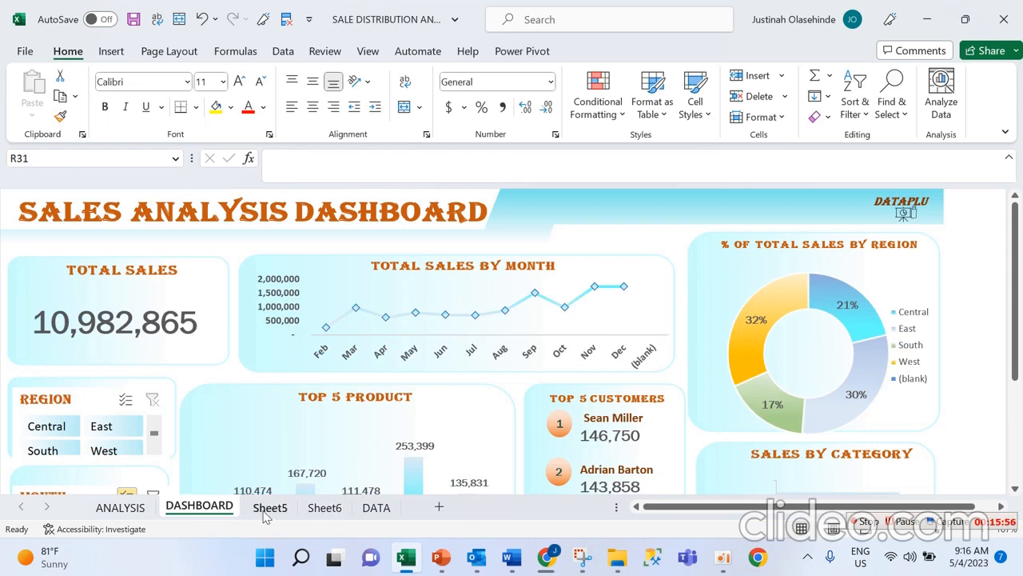
click(270, 507)
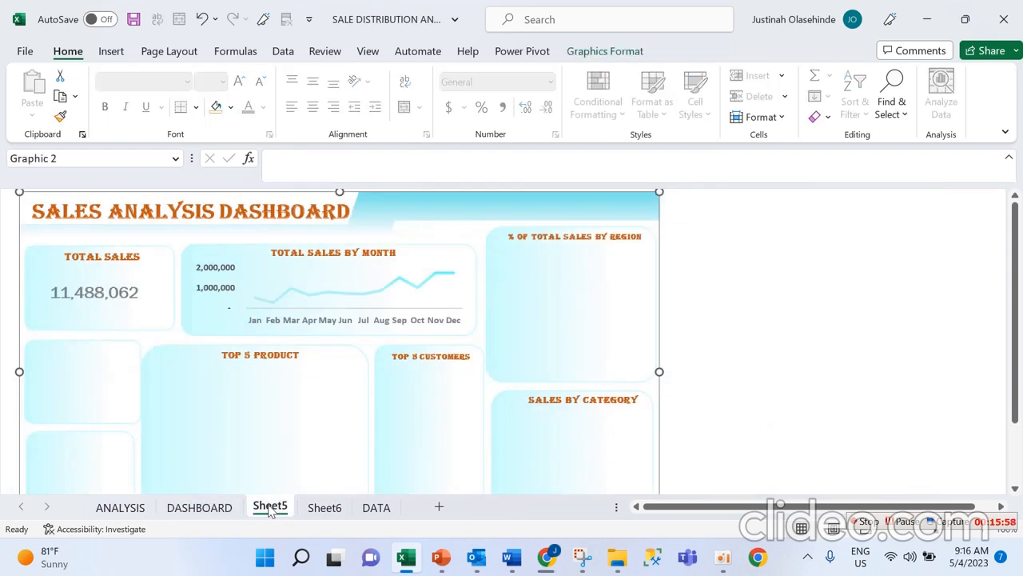
click(324, 507)
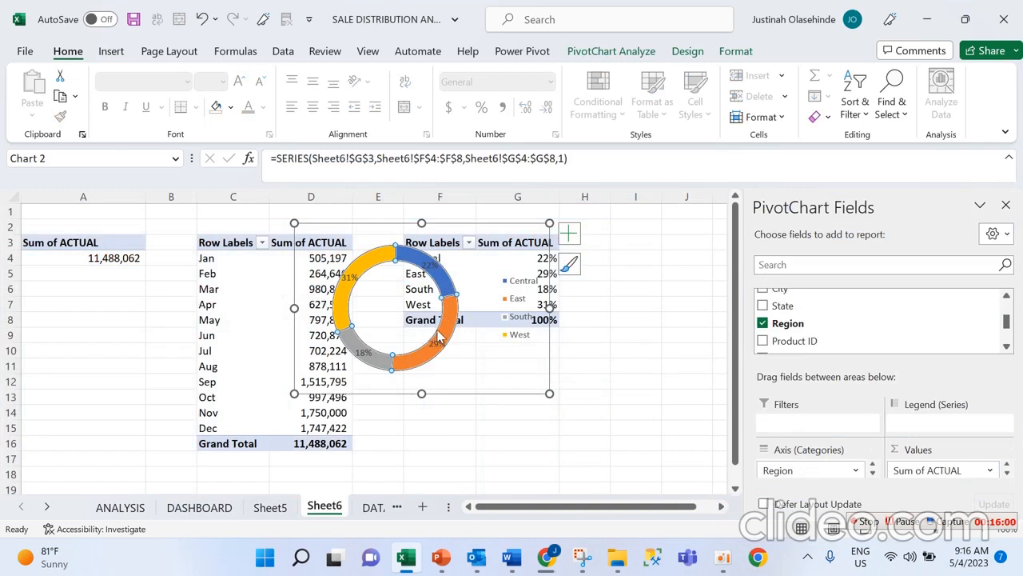
Close the PivotChart field list and show the fill options for the doughnut's whole data series
click(445, 331)
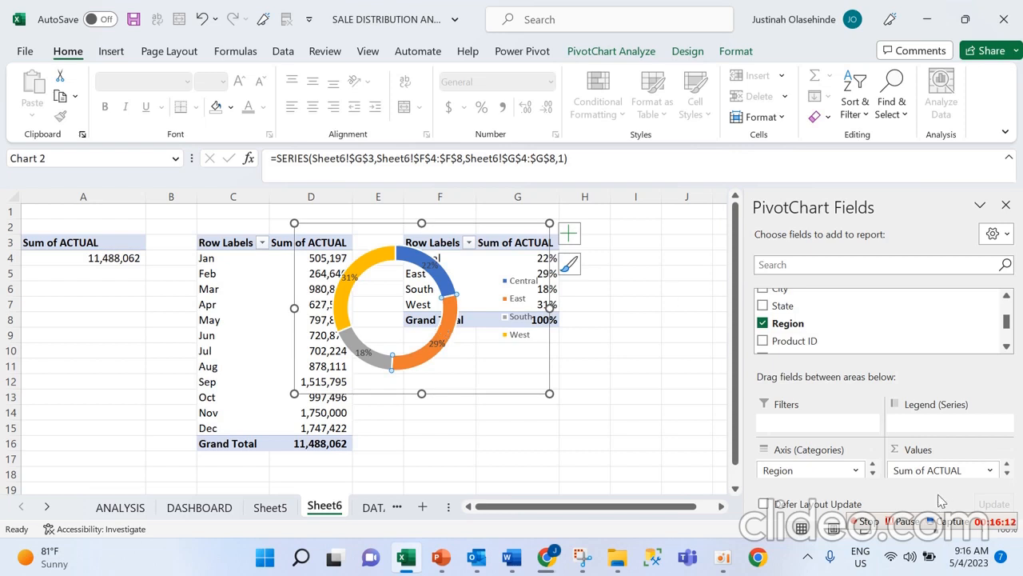
click(1006, 208)
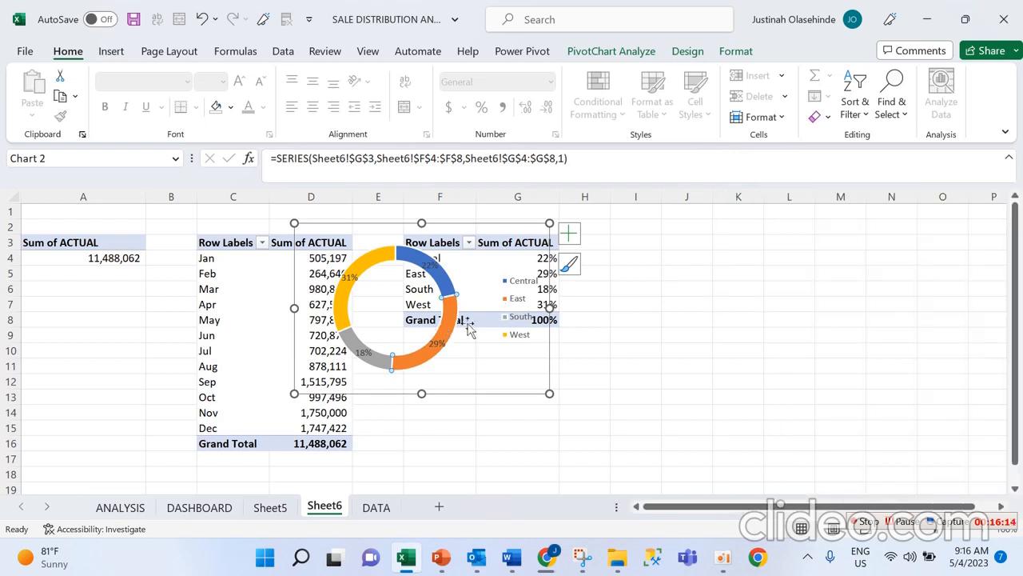
right_click(449, 331)
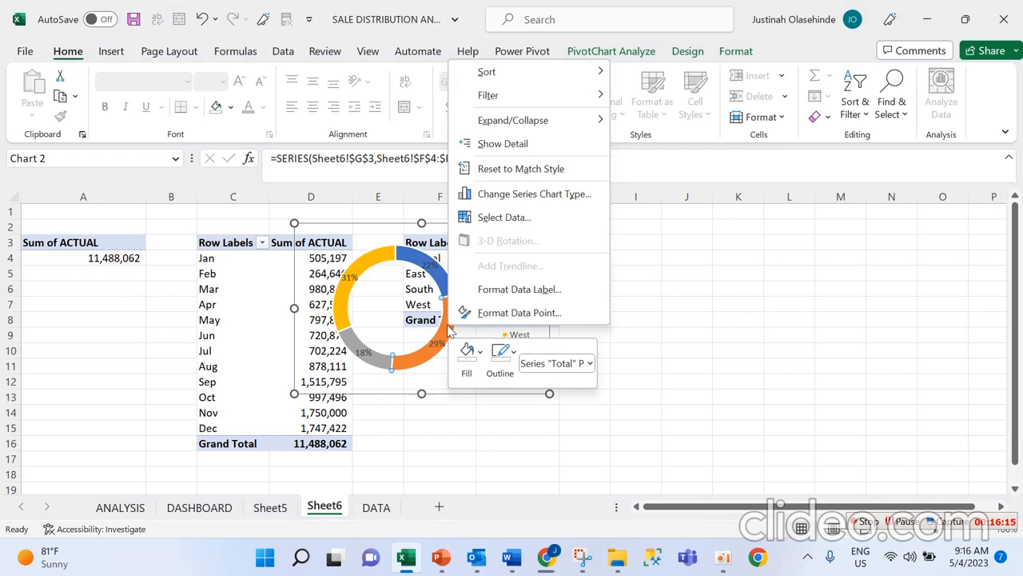
click(513, 289)
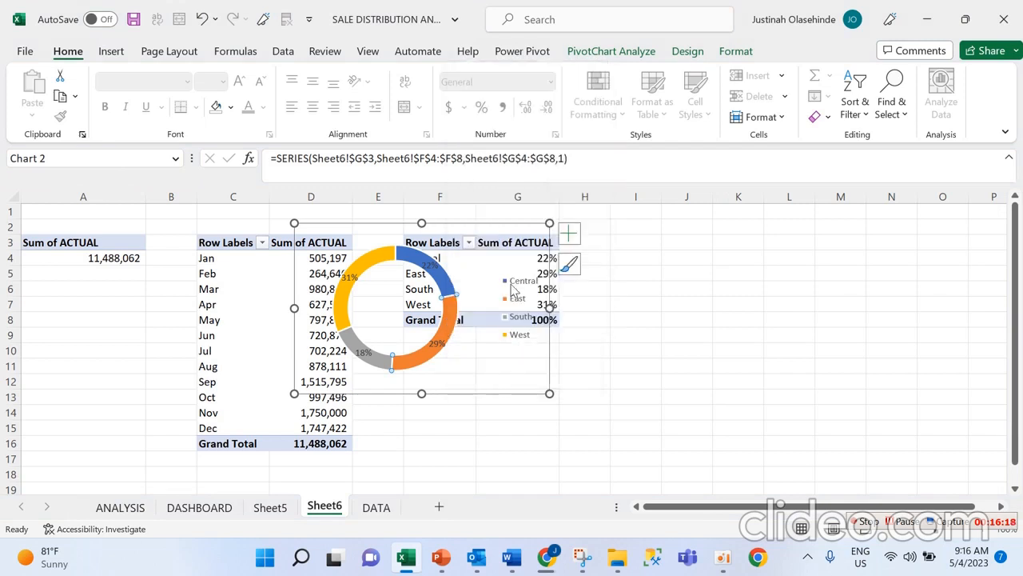
click(447, 328)
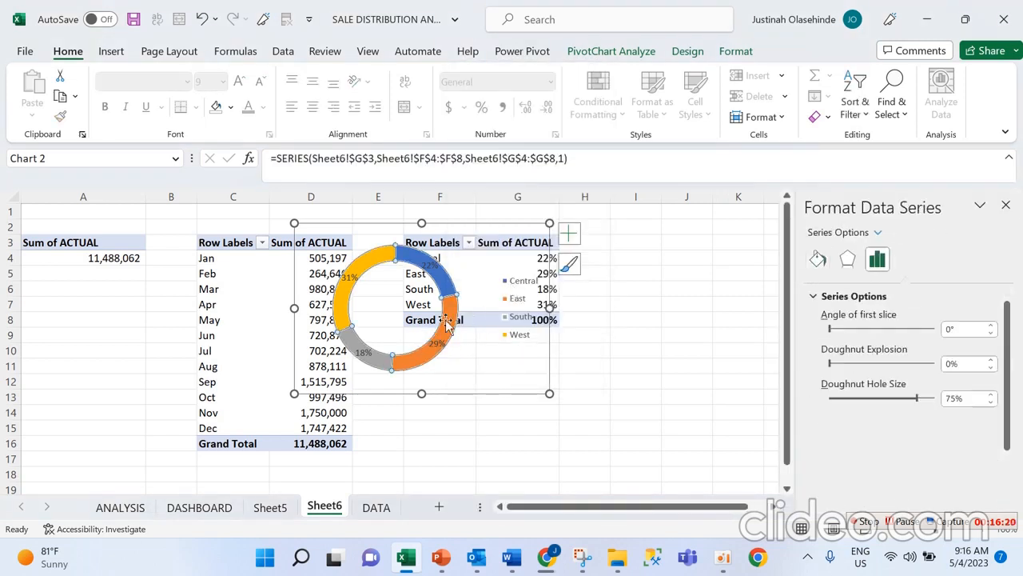
right_click(449, 328)
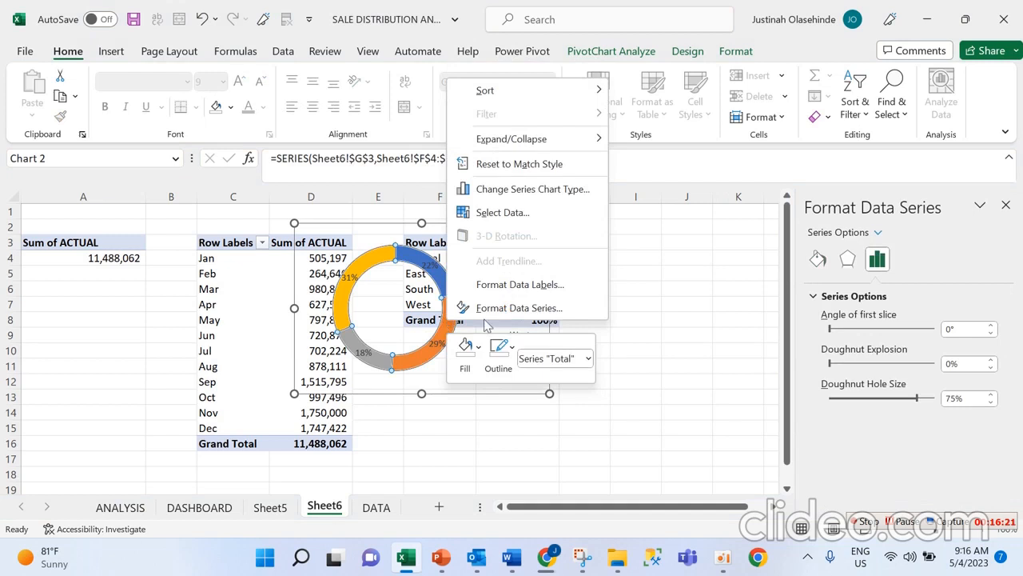
click(530, 310)
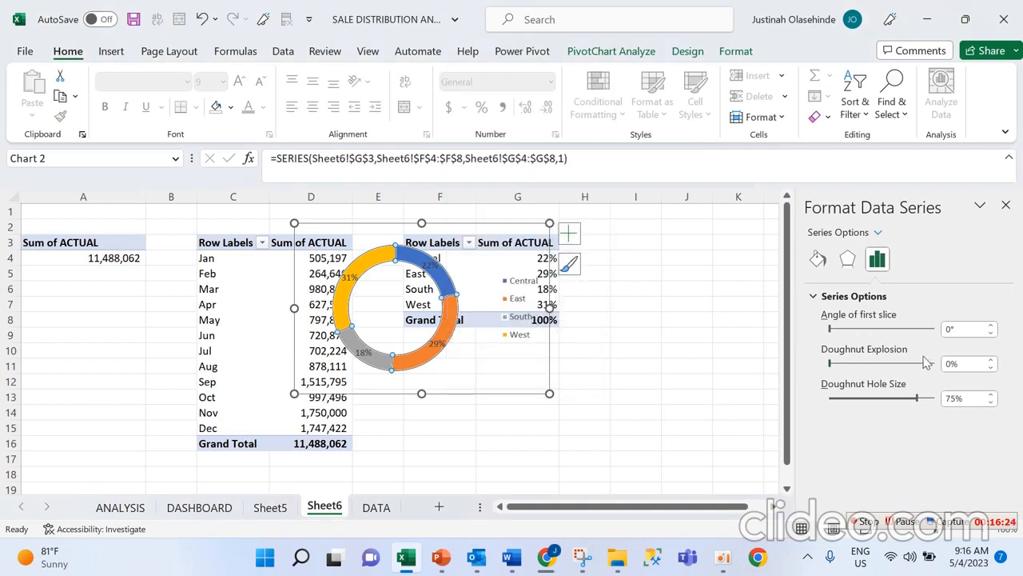
click(817, 258)
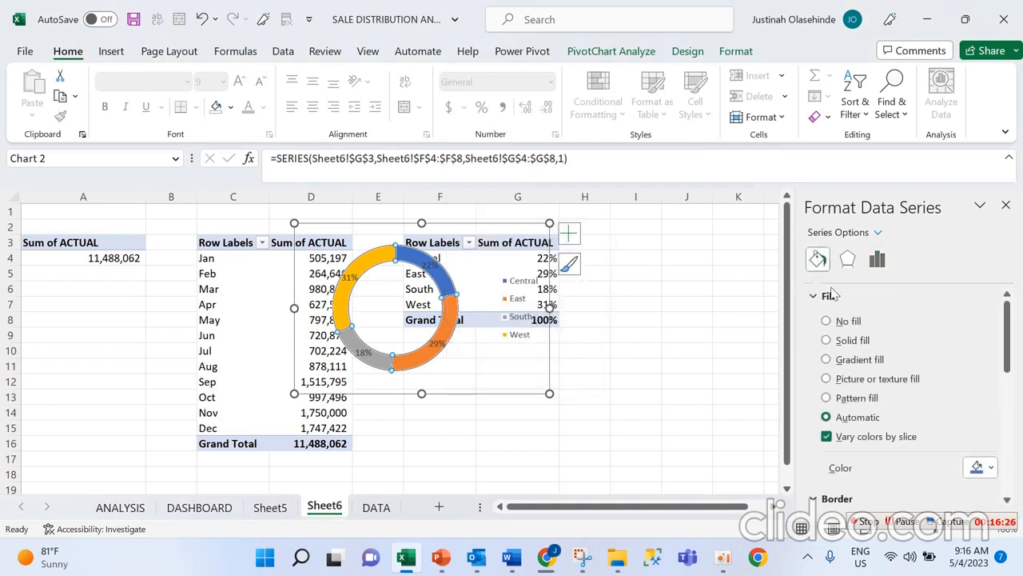
Try a picture or texture fill and no fill on the whole doughnut series, and undo these fill changes
click(827, 379)
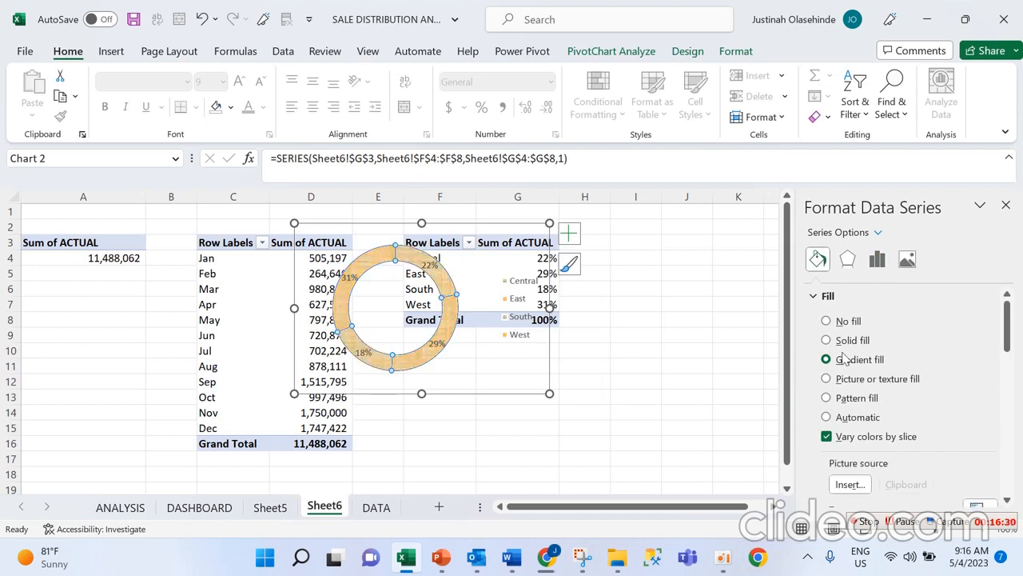
click(826, 321)
key(ctrl+z)
key(ctrl+z)
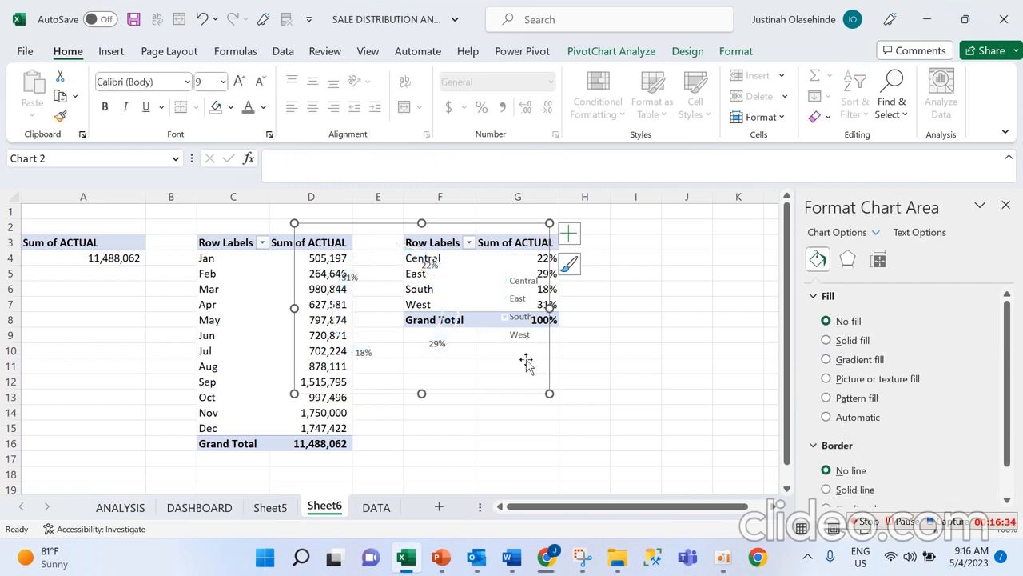
key(ctrl+z)
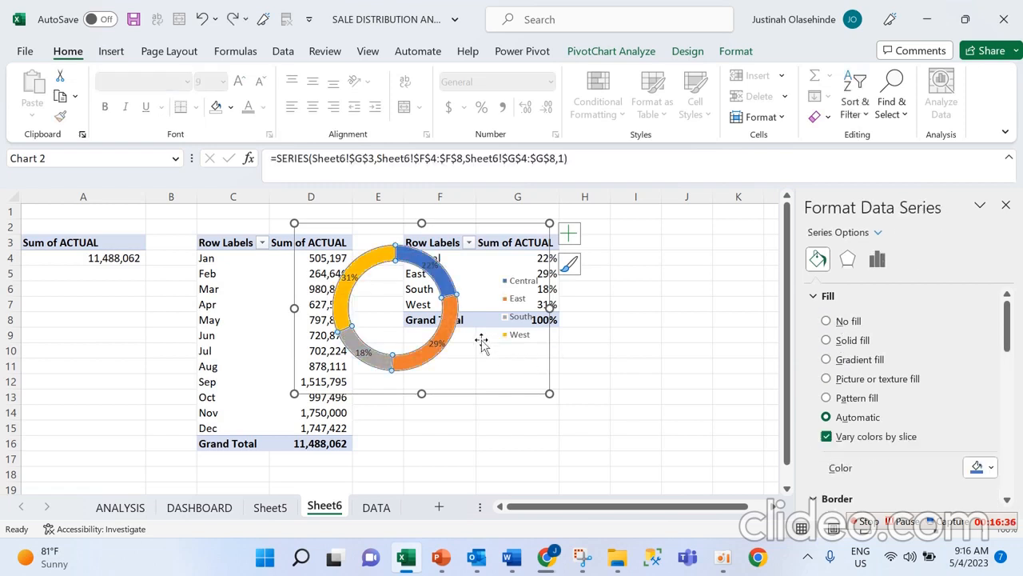
Apply a gradient fill to only the East slice of the doughnut chart and show the settings of its last gradient stop
click(450, 328)
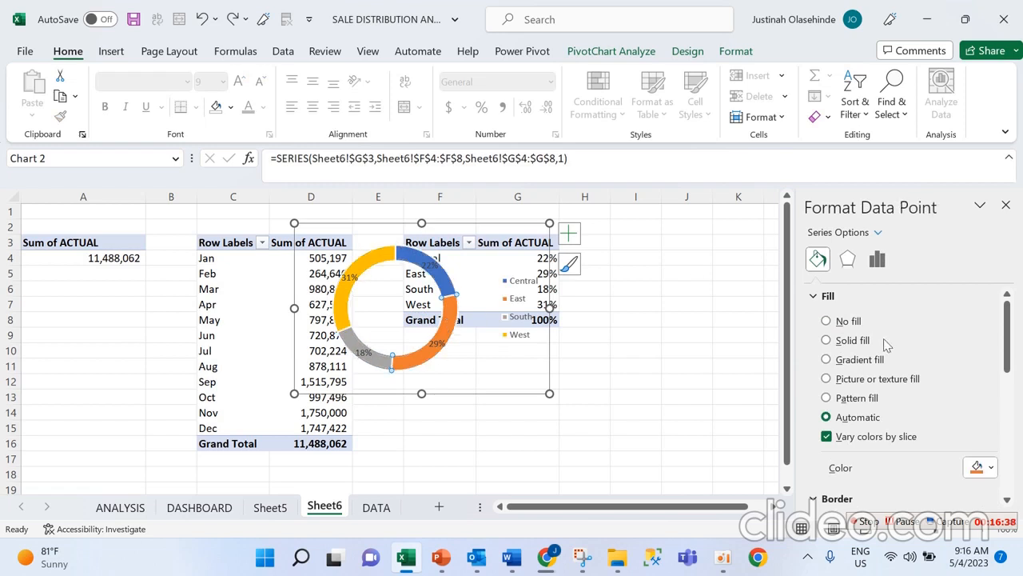
click(863, 365)
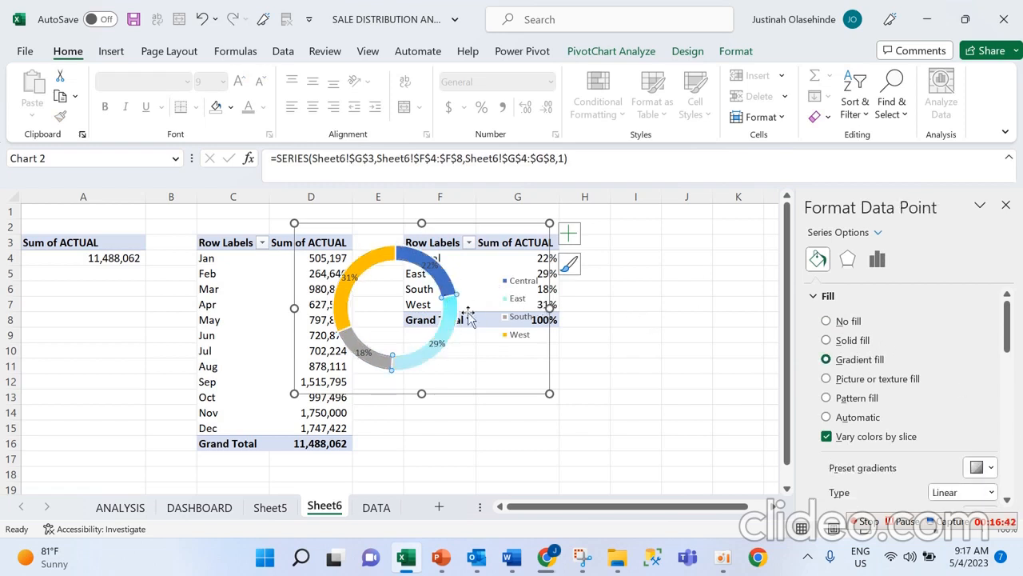
scroll(990, 376, down, 5)
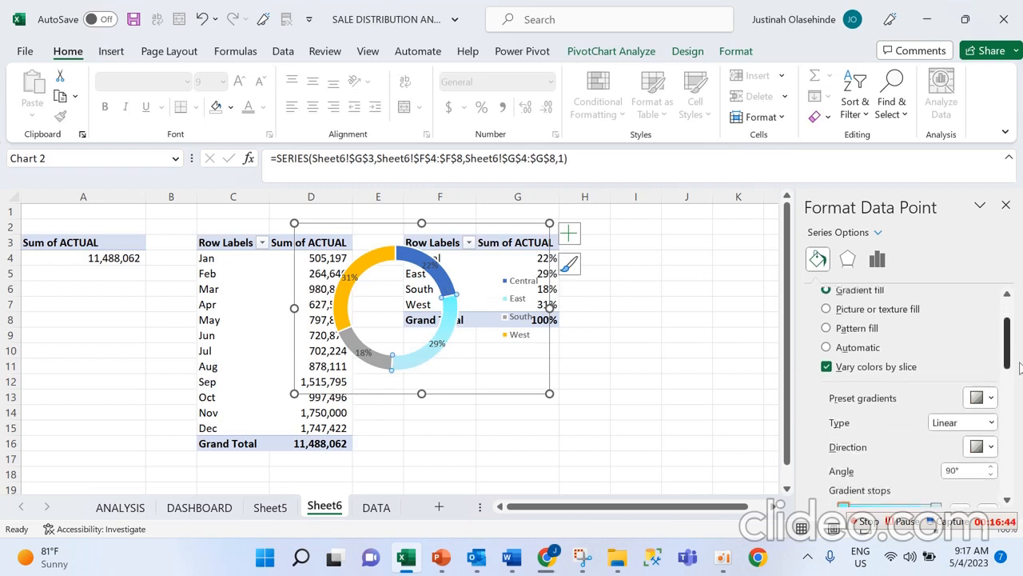
click(938, 293)
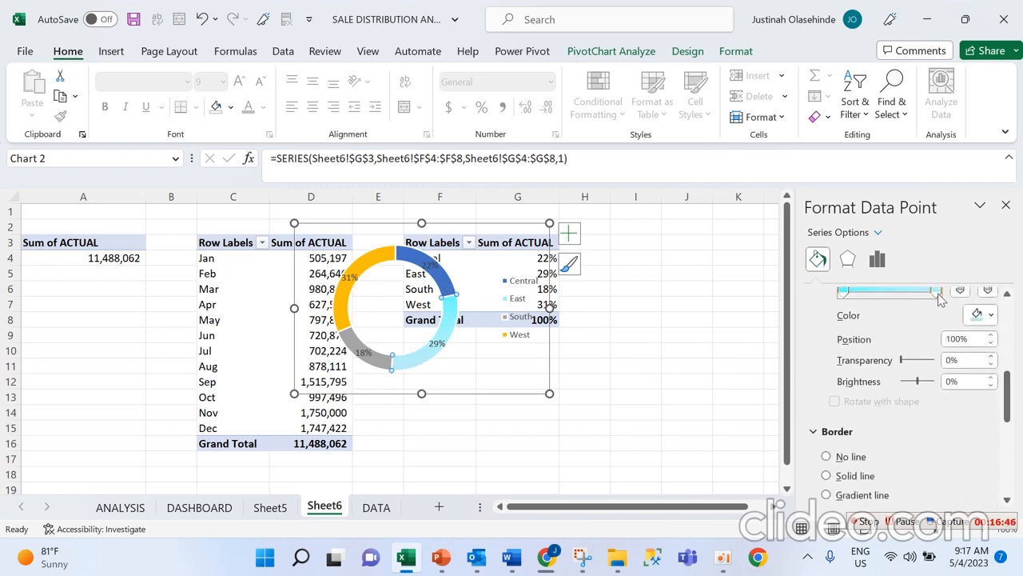
Apply a gradient fill to only the Central slice of the doughnut chart
click(421, 258)
click(408, 262)
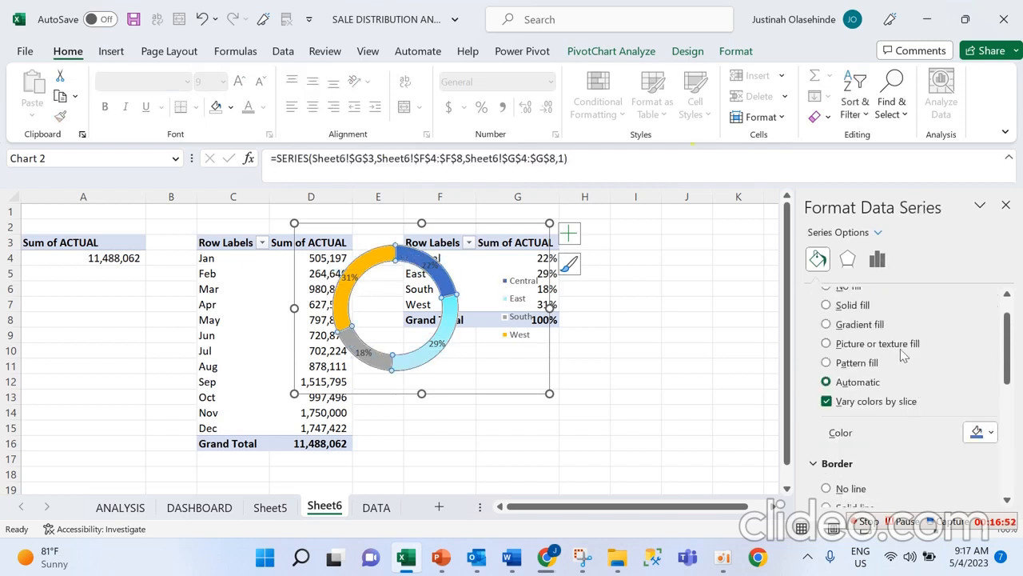
click(413, 269)
click(405, 256)
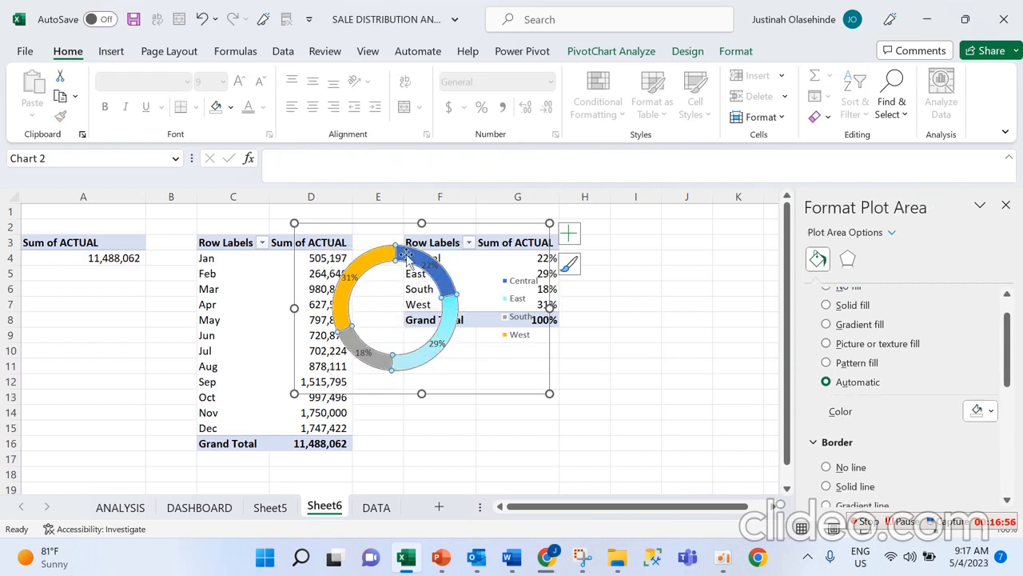
click(406, 254)
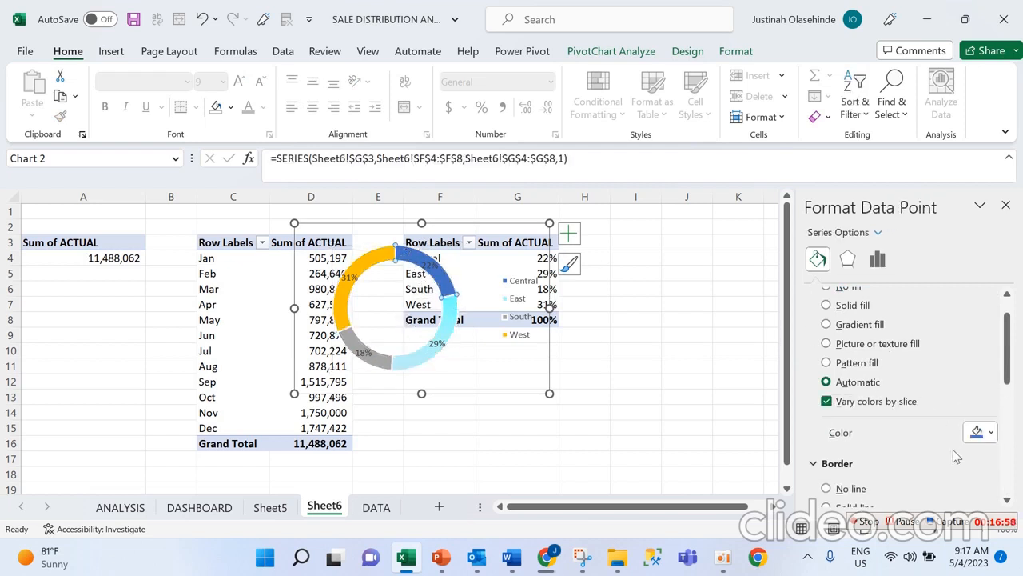
click(852, 326)
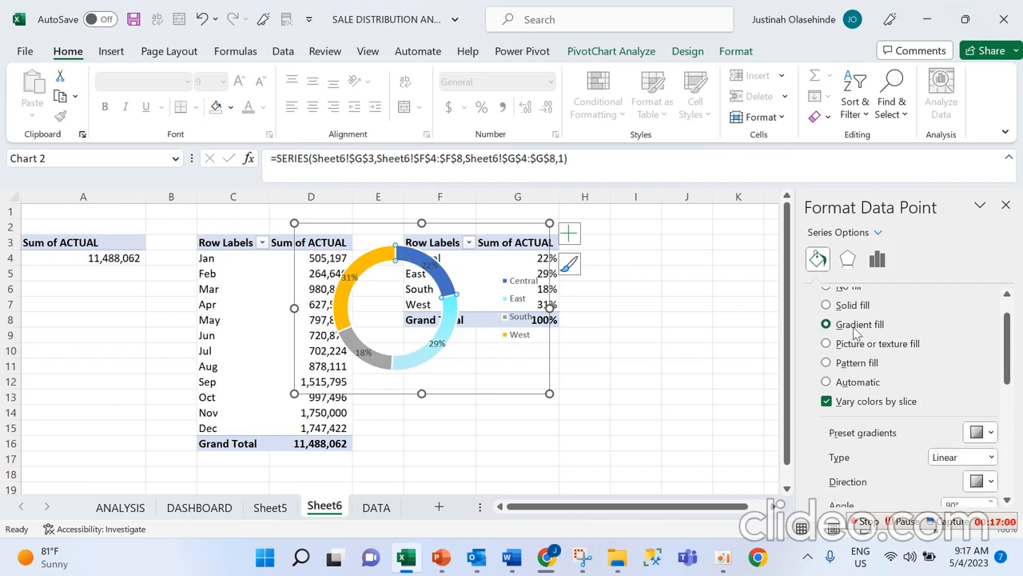
Set the Central slice's first gradient stop to standard orange and its last stop to theme orange darkened by 25%
scroll(1009, 359, down, 5)
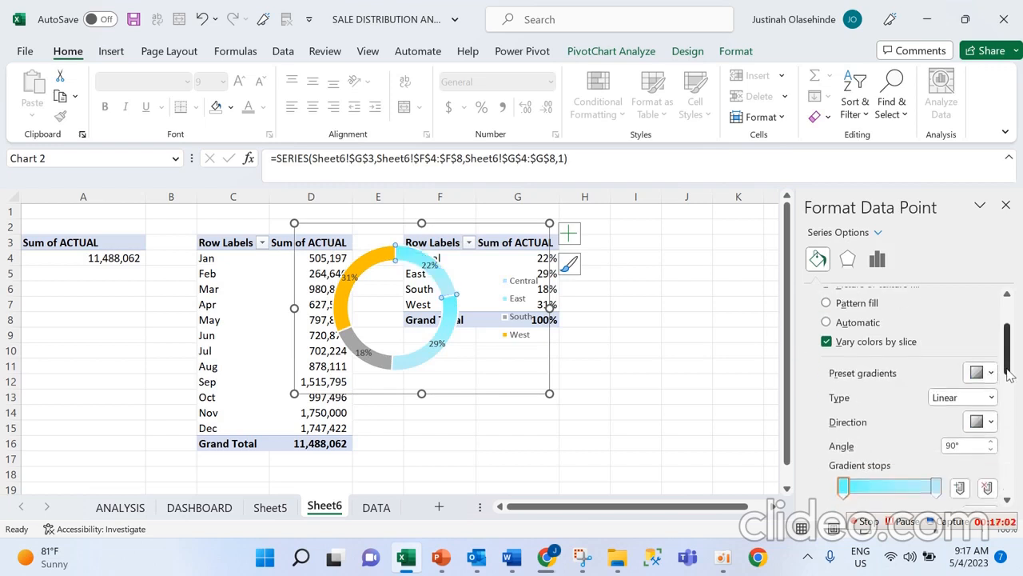
click(985, 409)
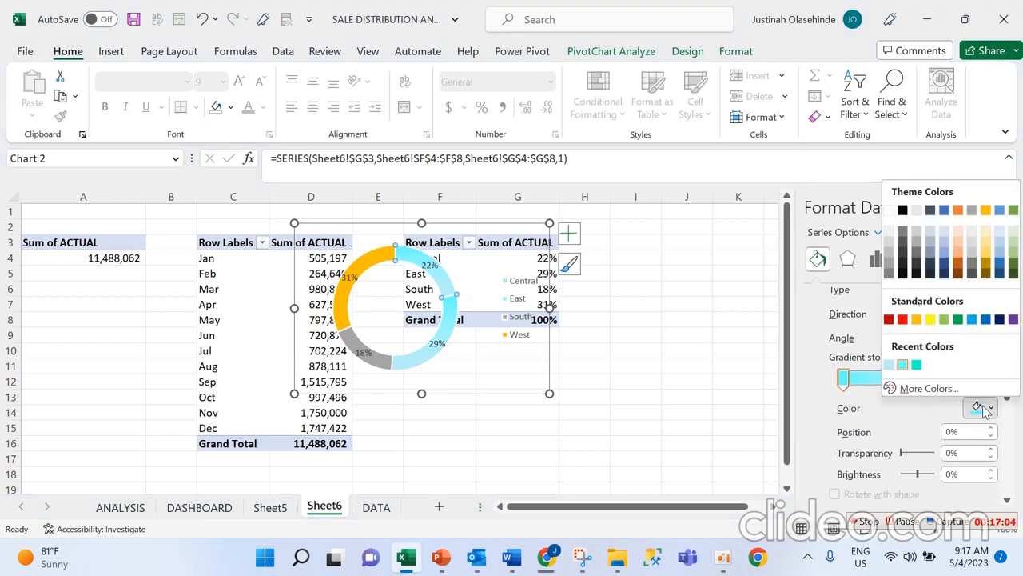
click(916, 320)
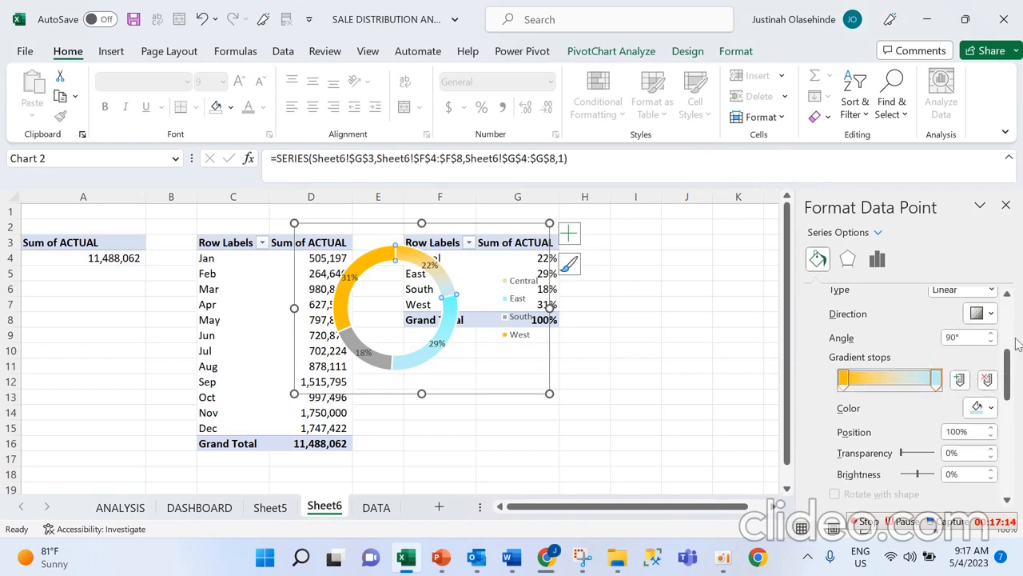
click(991, 407)
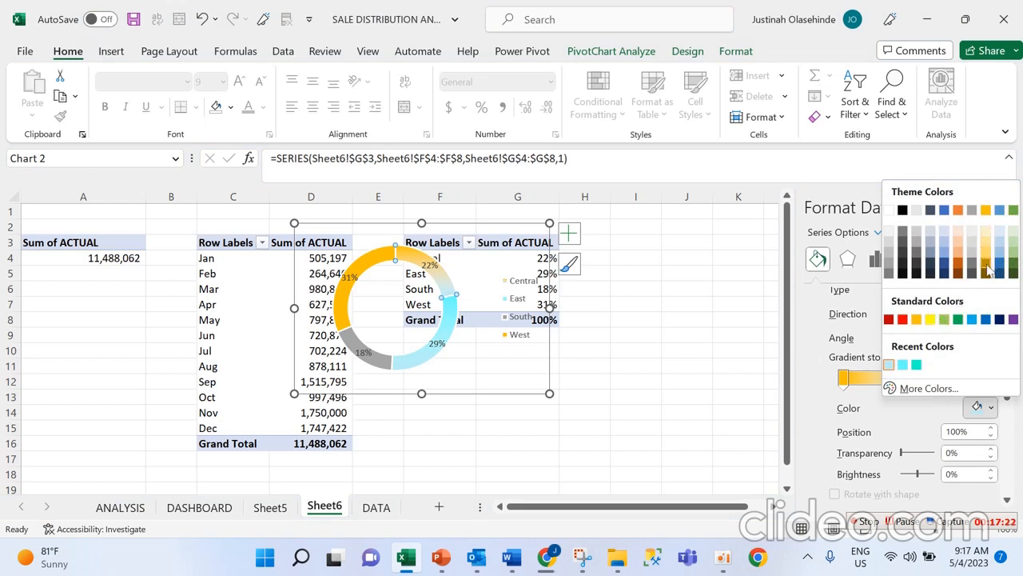
click(962, 263)
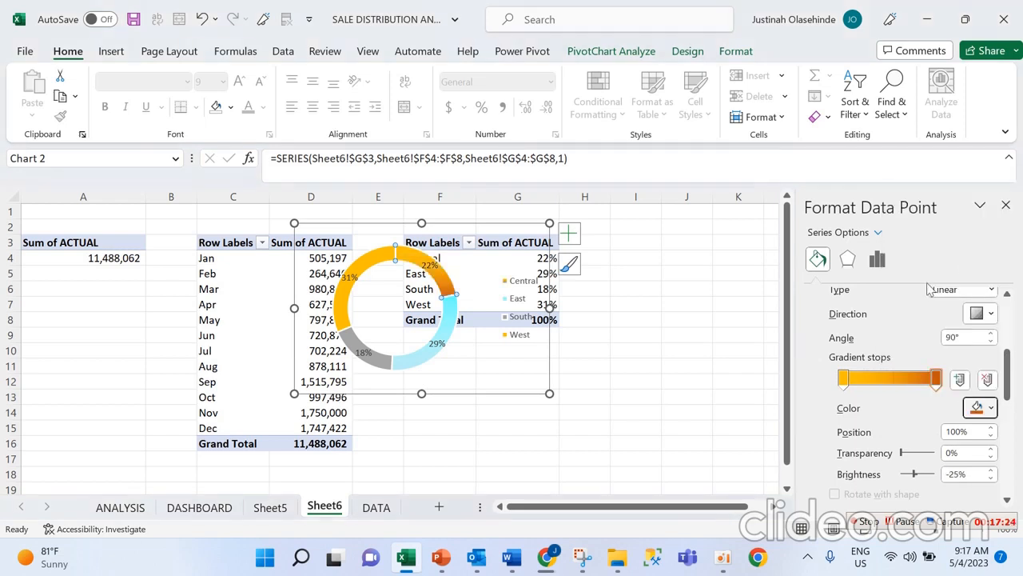
Give the West slice a gradient fill running from the recently used pale blue to the theme blue
click(370, 268)
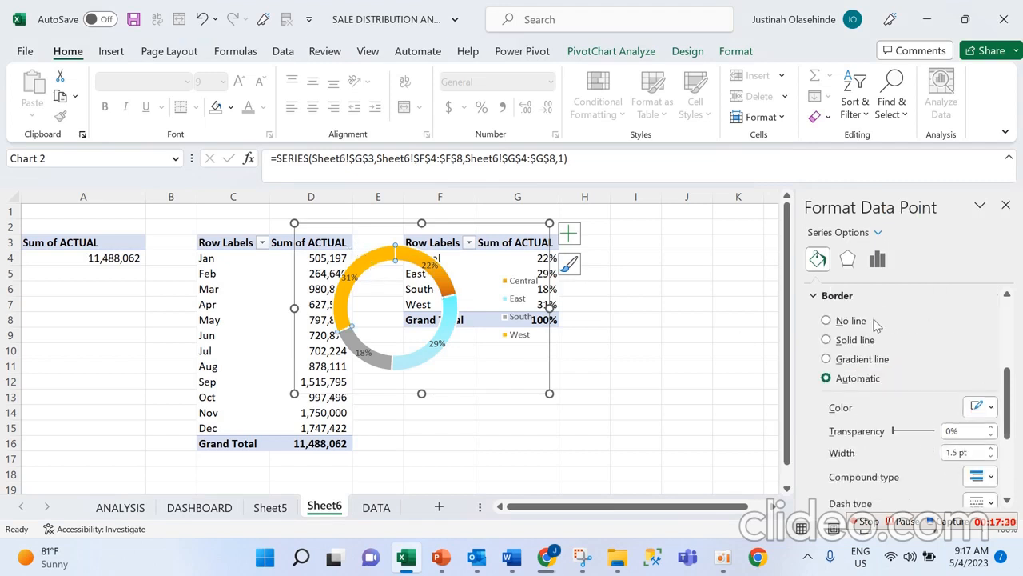
scroll(870, 364, up, 5)
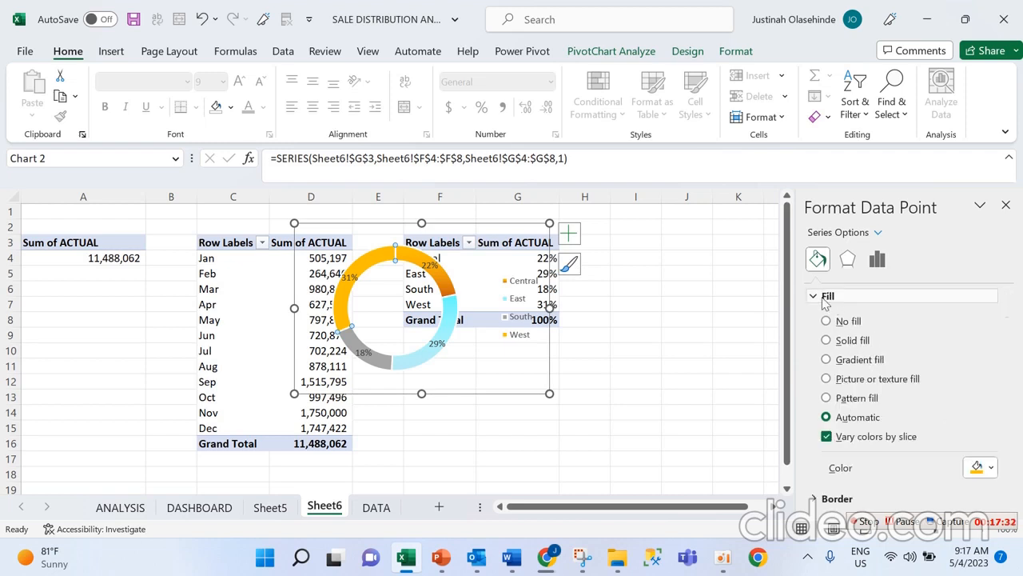
click(859, 362)
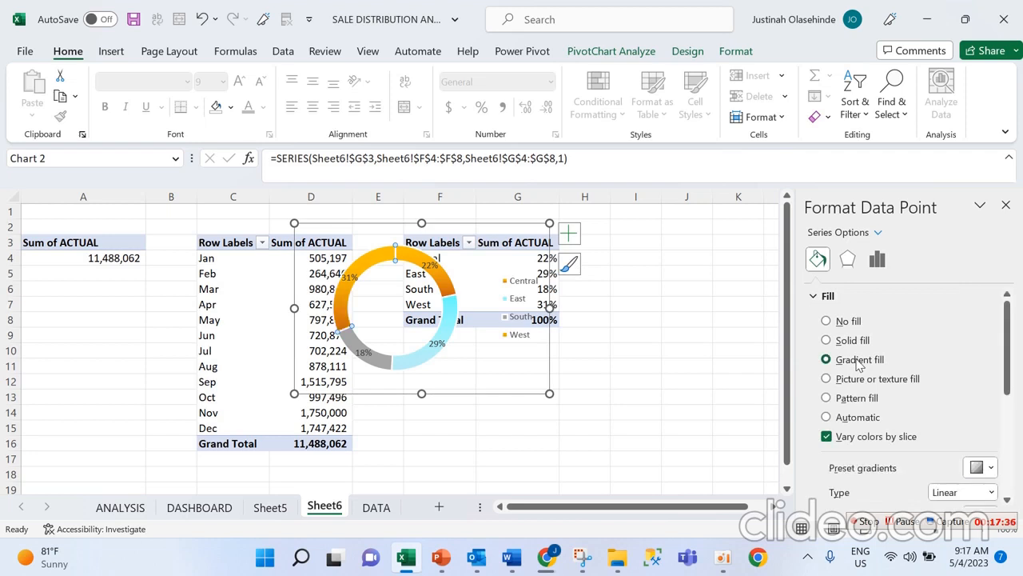
drag(1007, 348, 993, 403)
click(988, 412)
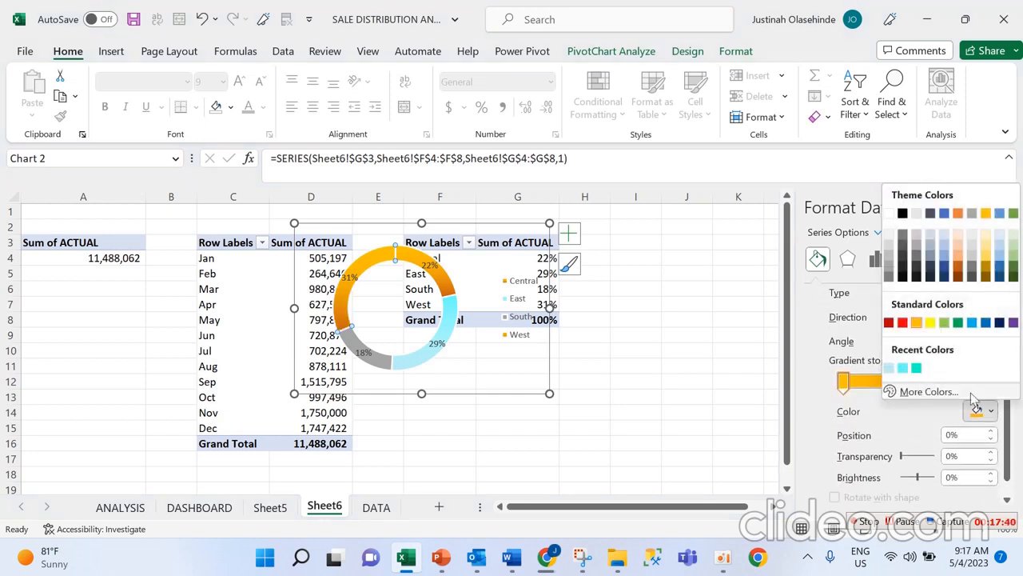
click(890, 368)
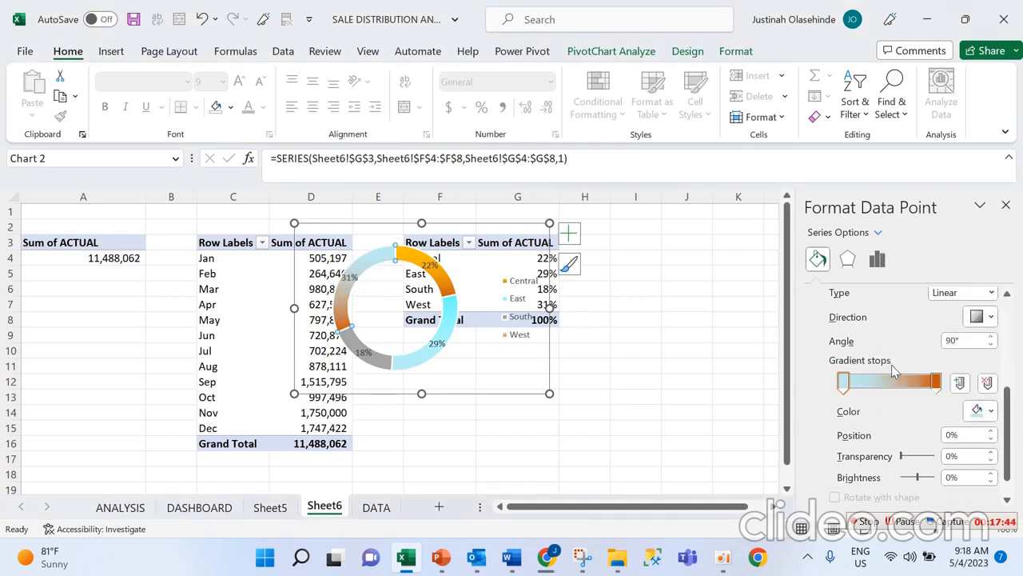
click(935, 382)
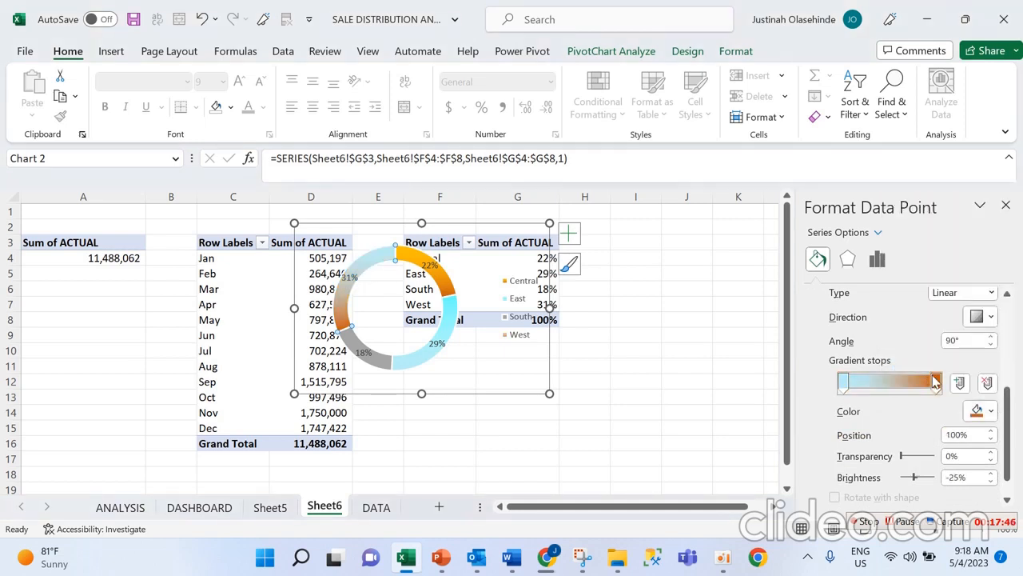
click(989, 411)
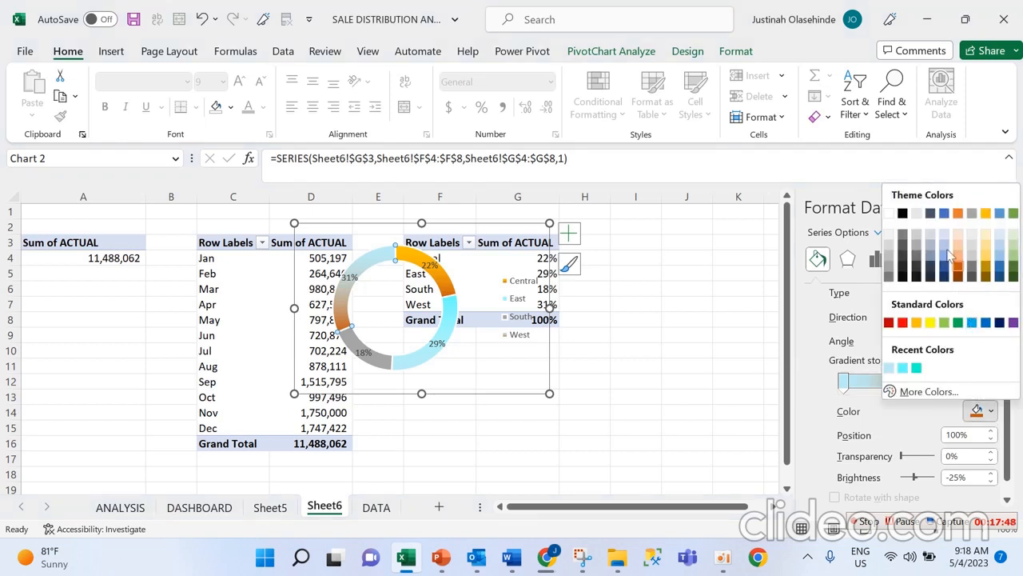
click(944, 218)
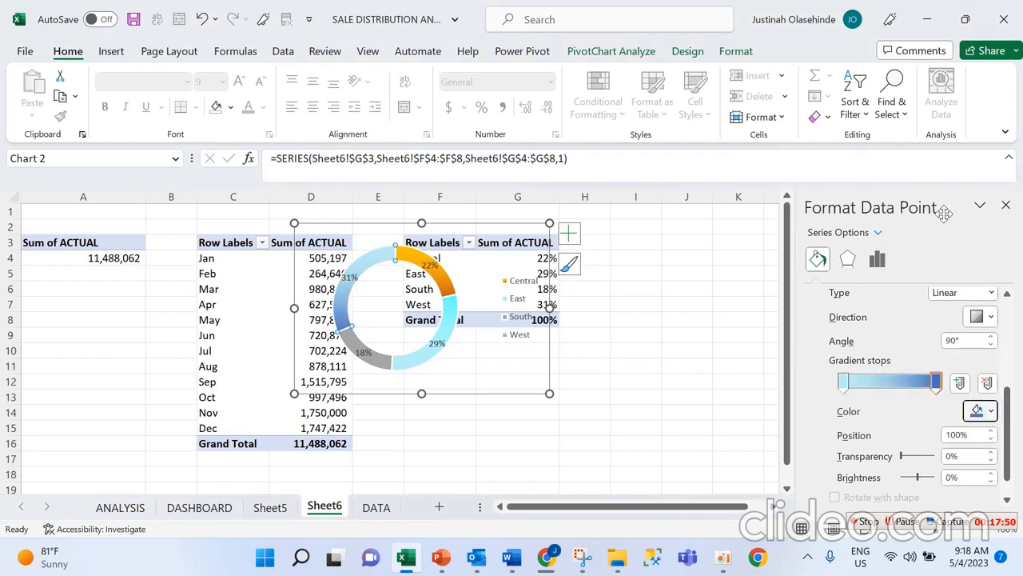
Recolor the South slice's gradient to run from theme green lightened by 40% to theme orange lightened by 80%
click(388, 360)
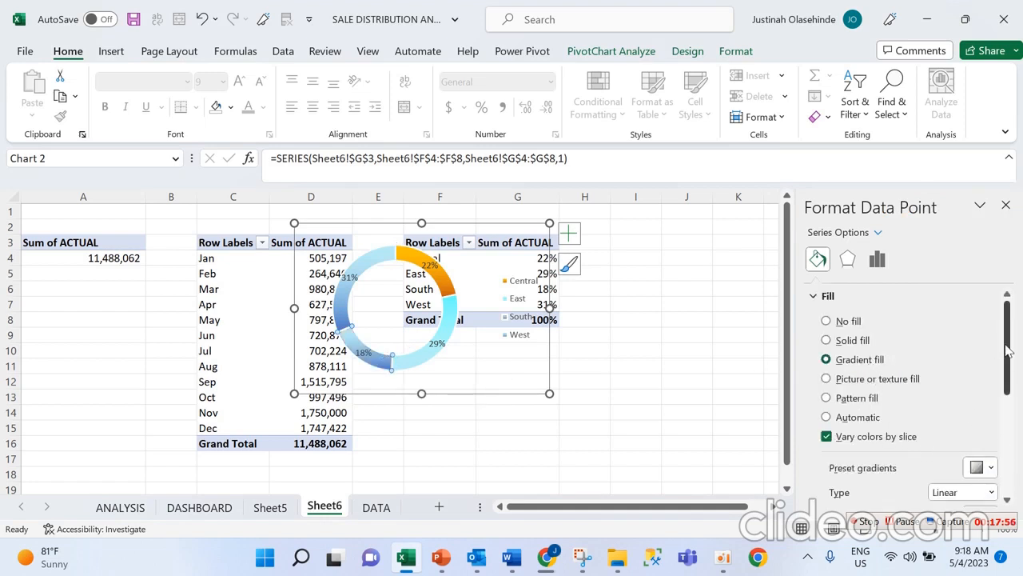
scroll(989, 410, down, 4)
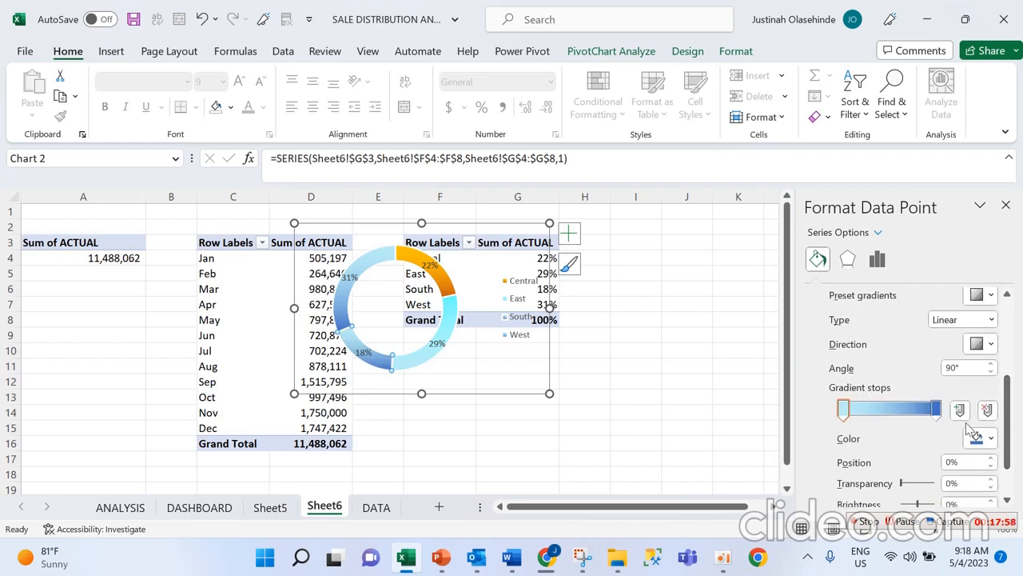
click(991, 439)
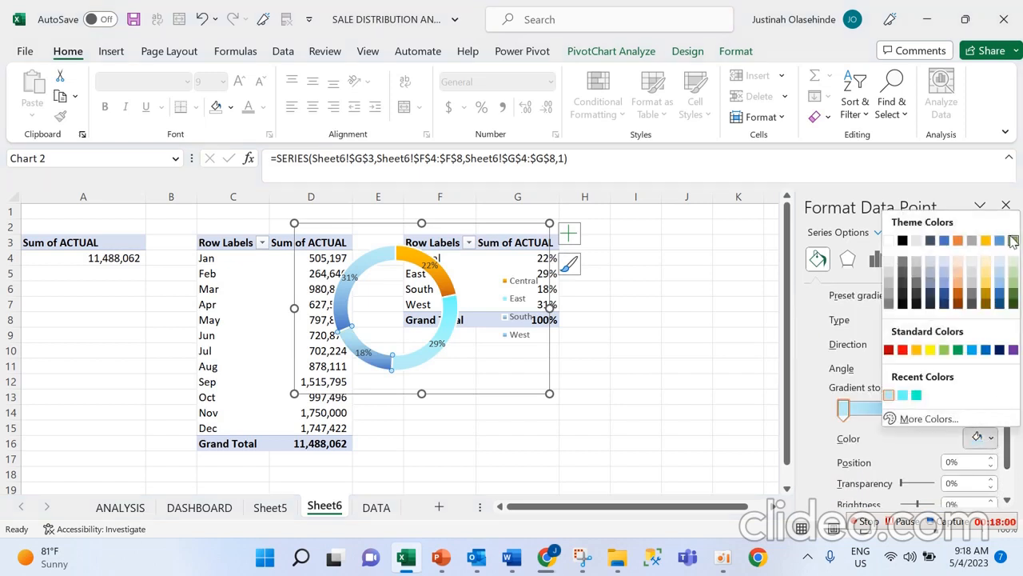
click(1014, 285)
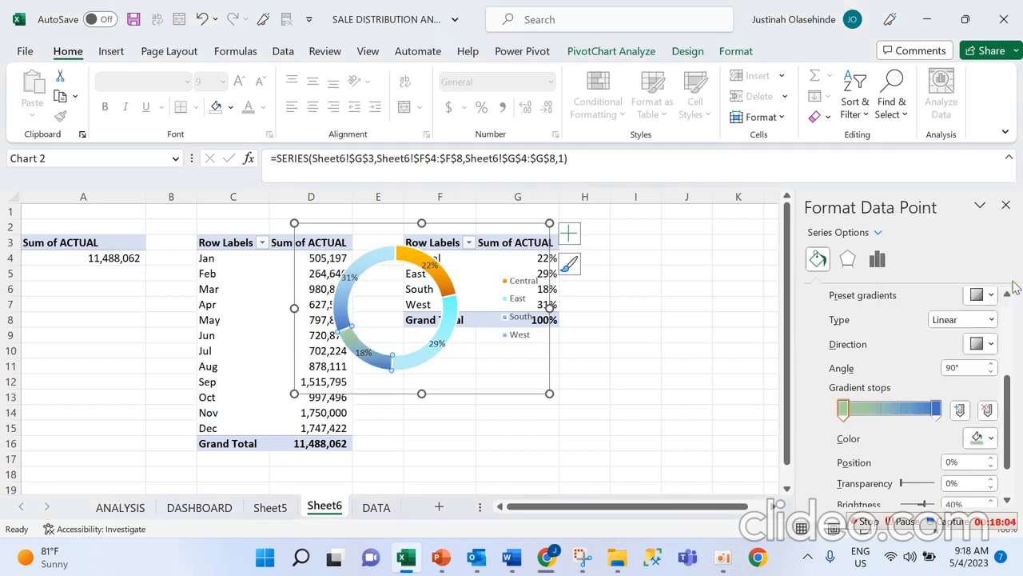
click(936, 404)
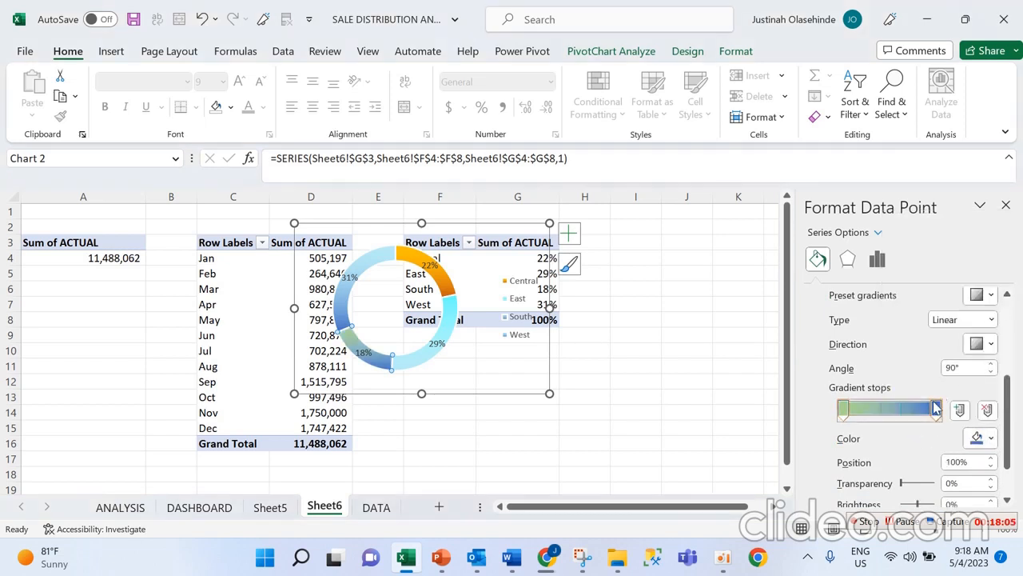
click(990, 438)
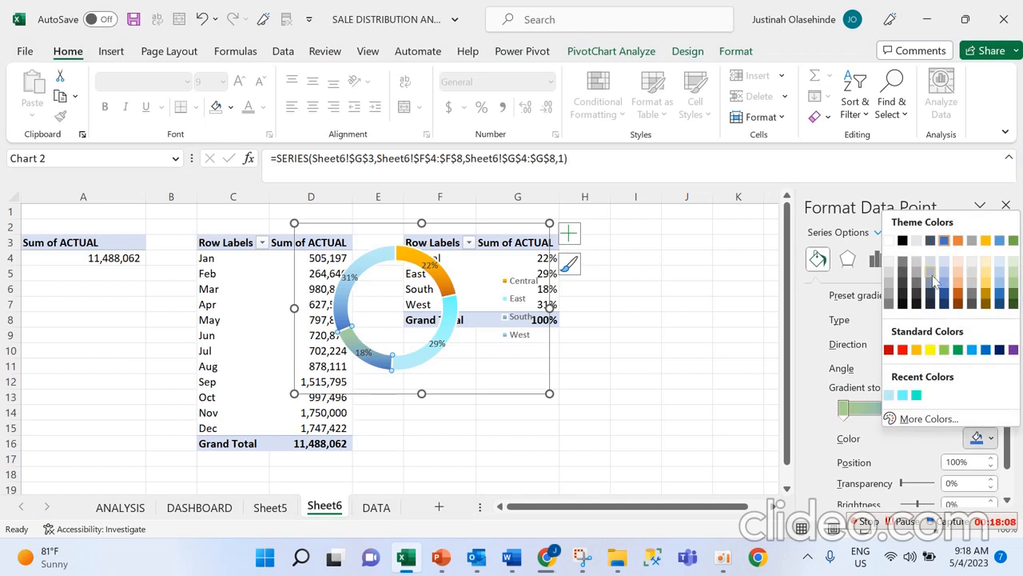
click(955, 264)
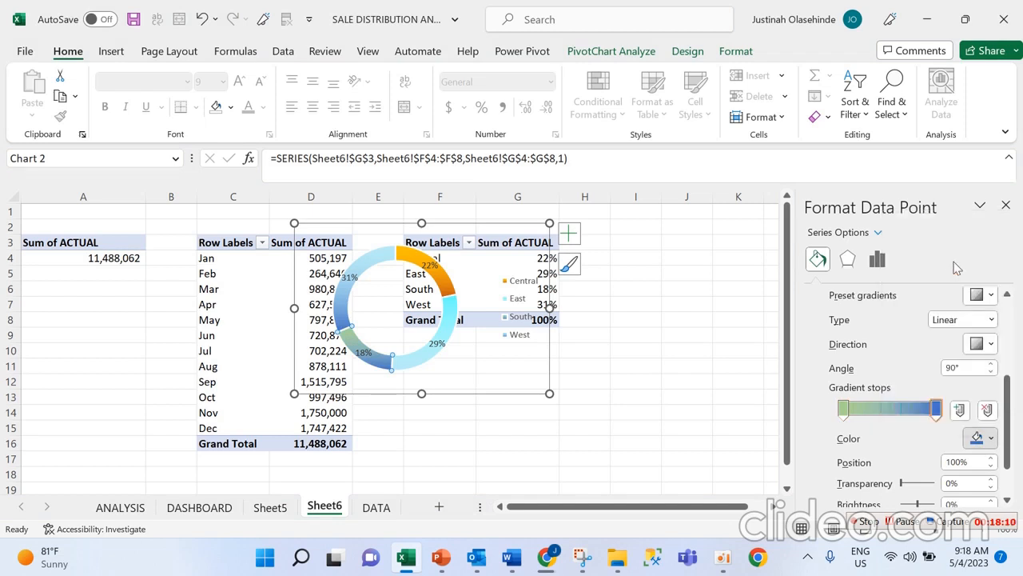
click(633, 395)
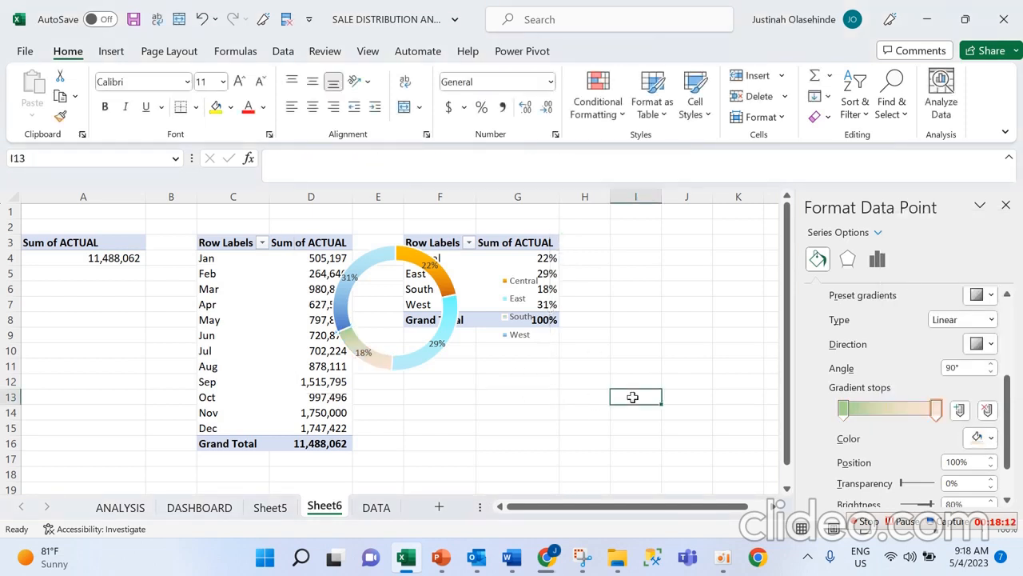
Move the doughnut chart below the region PivotTable on Sheet6 and make it slightly narrower
click(421, 364)
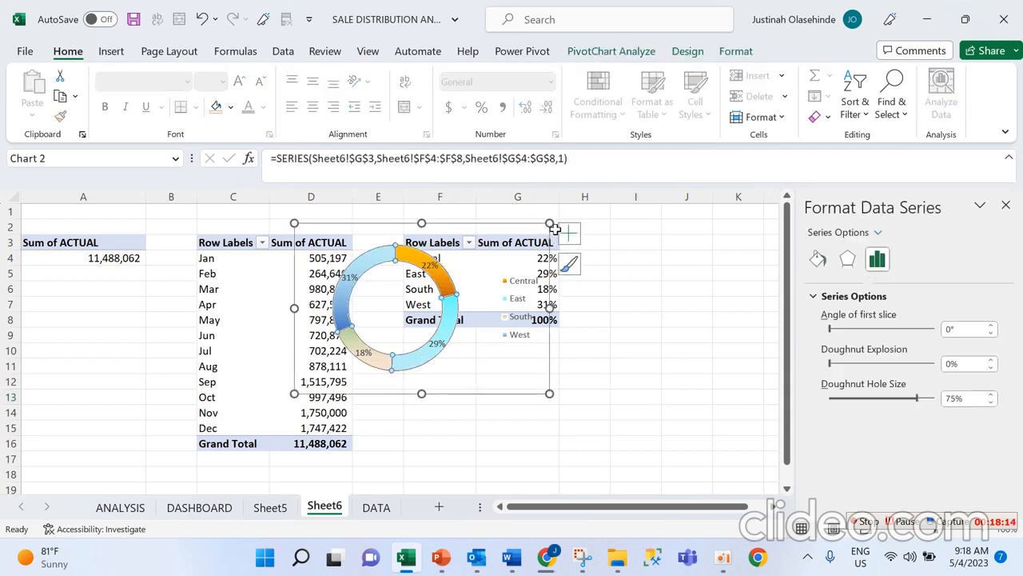
drag(549, 231, 697, 326)
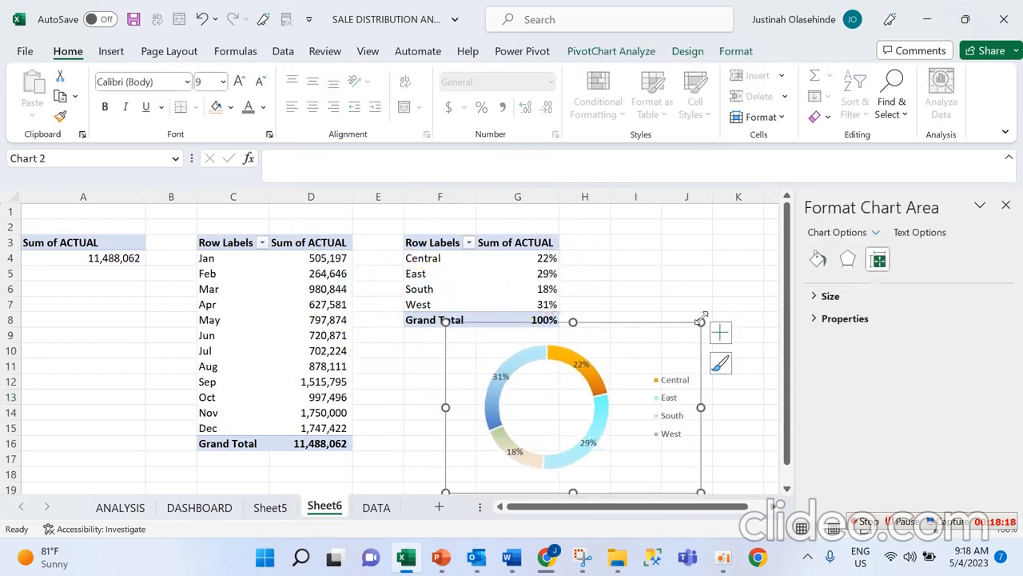
drag(701, 319, 674, 324)
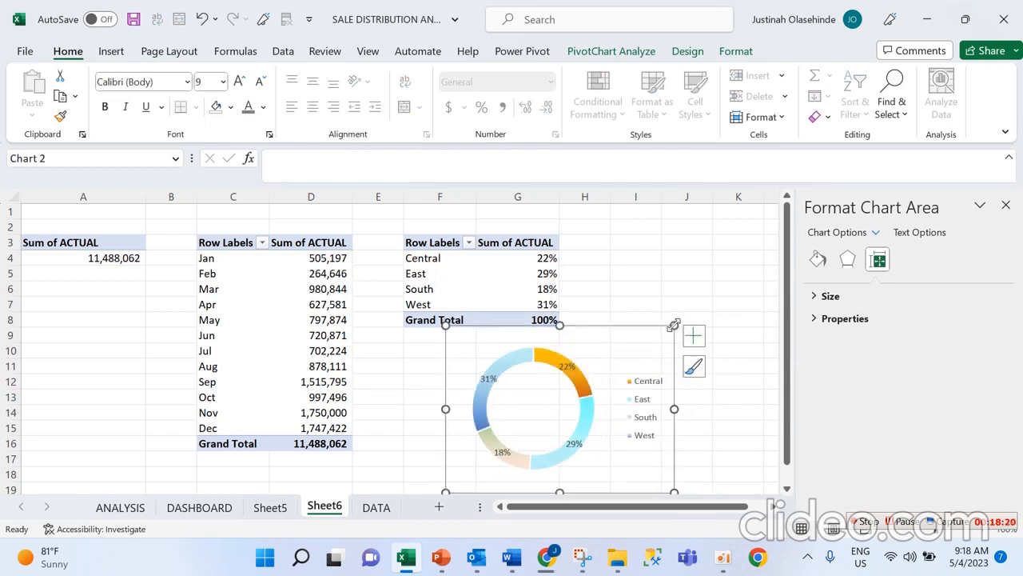
Transfer the doughnut chart from Sheet6 to the dashboard on Sheet5 by pasting it there
key(Delete)
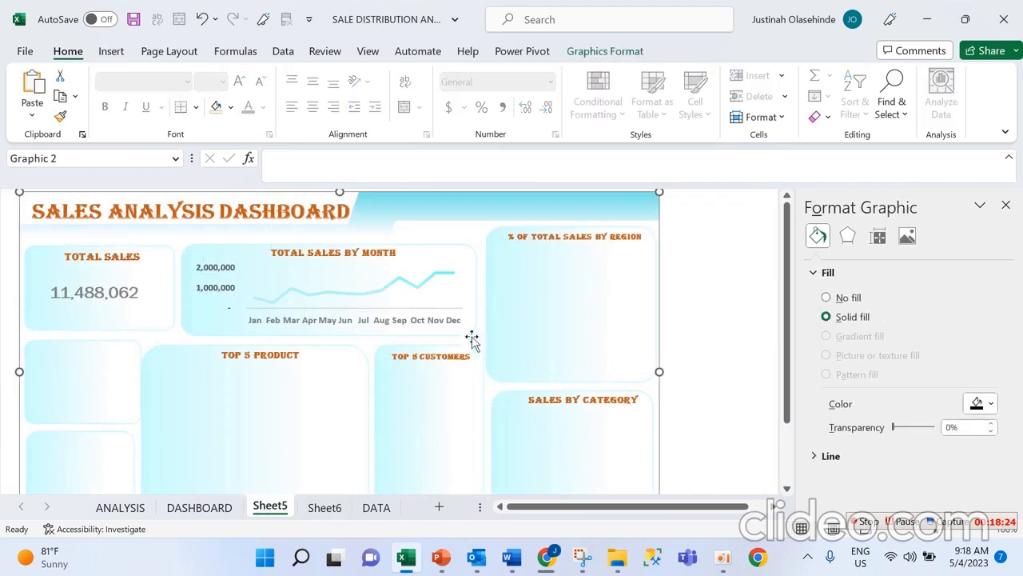
right_click(536, 294)
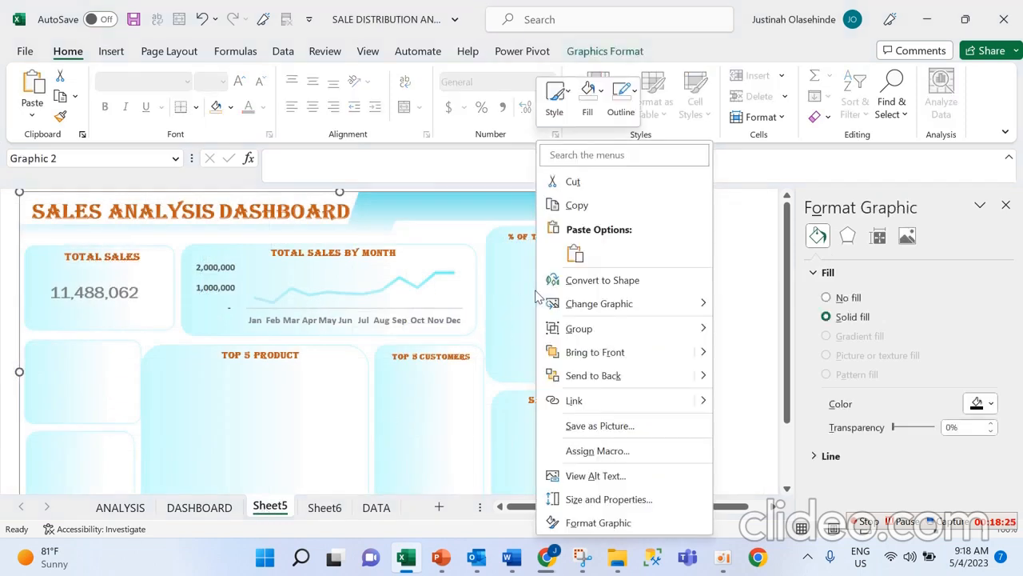
click(575, 254)
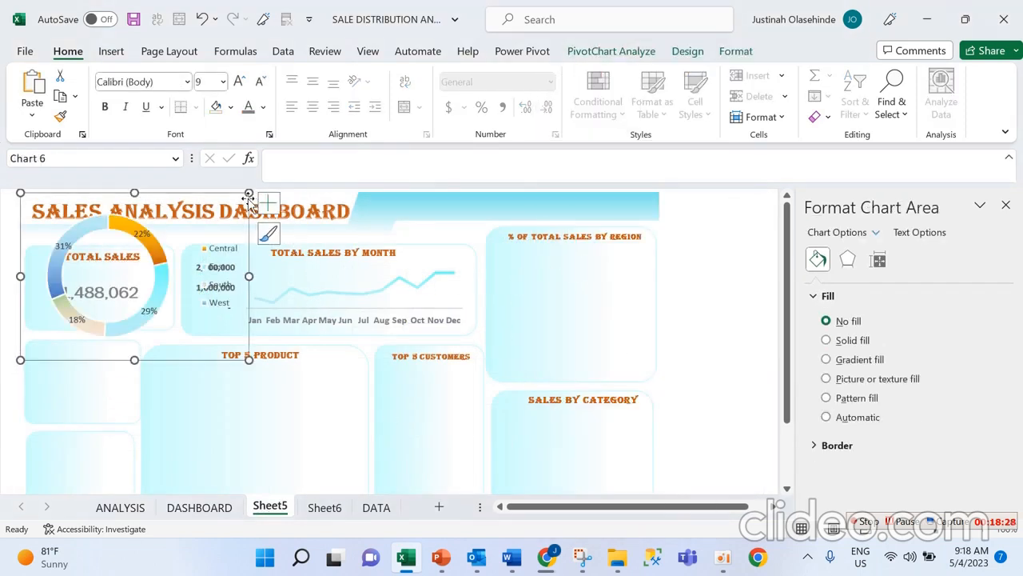
Move the doughnut chart onto the % of Total Sales by Region card and shrink it to fit below the card's heading
mouse_move(248, 196)
mouse_down()
mouse_move(711, 260)
mouse_move(681, 237)
mouse_move(697, 232)
mouse_up()
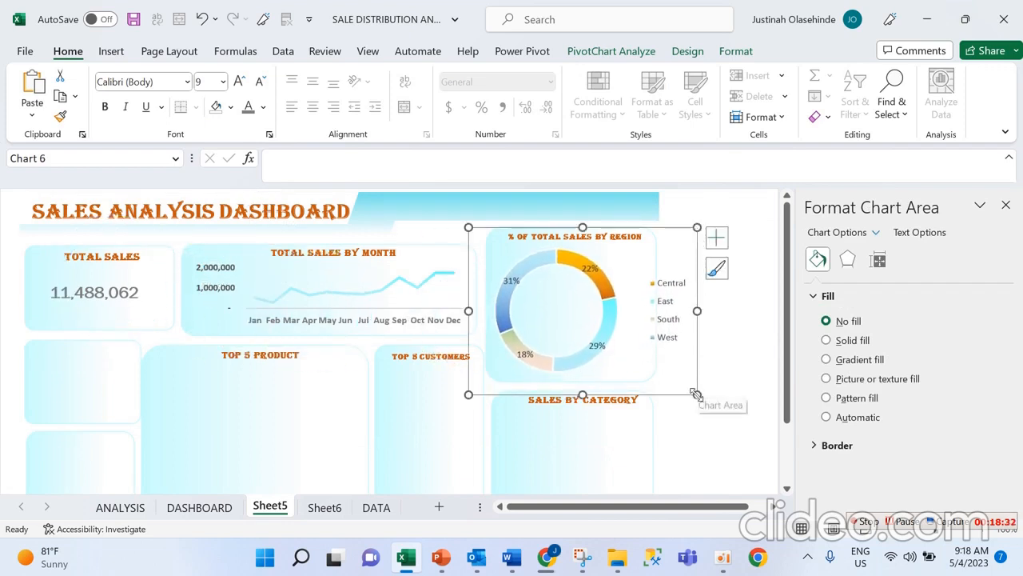
drag(697, 394, 651, 385)
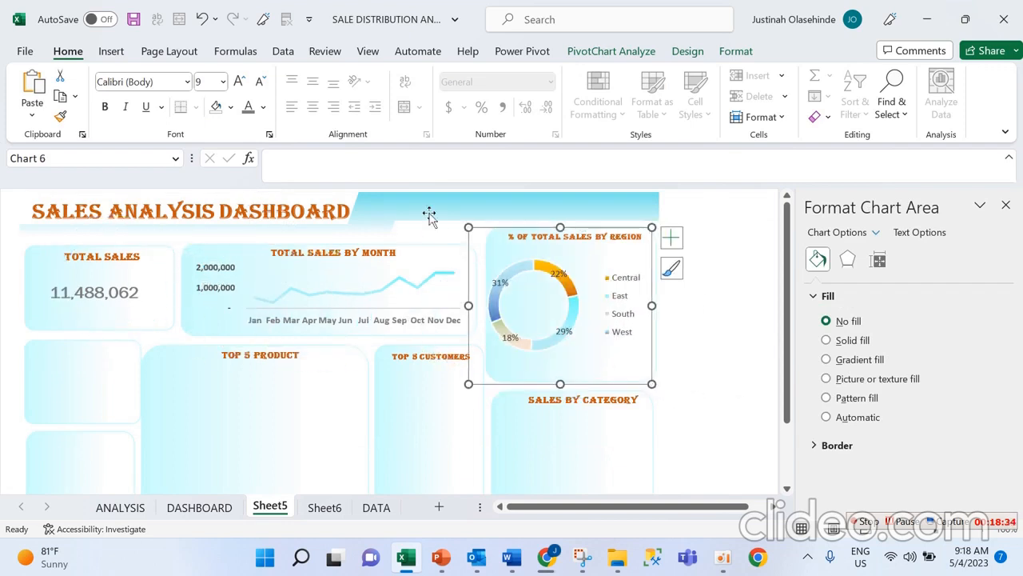
click(471, 234)
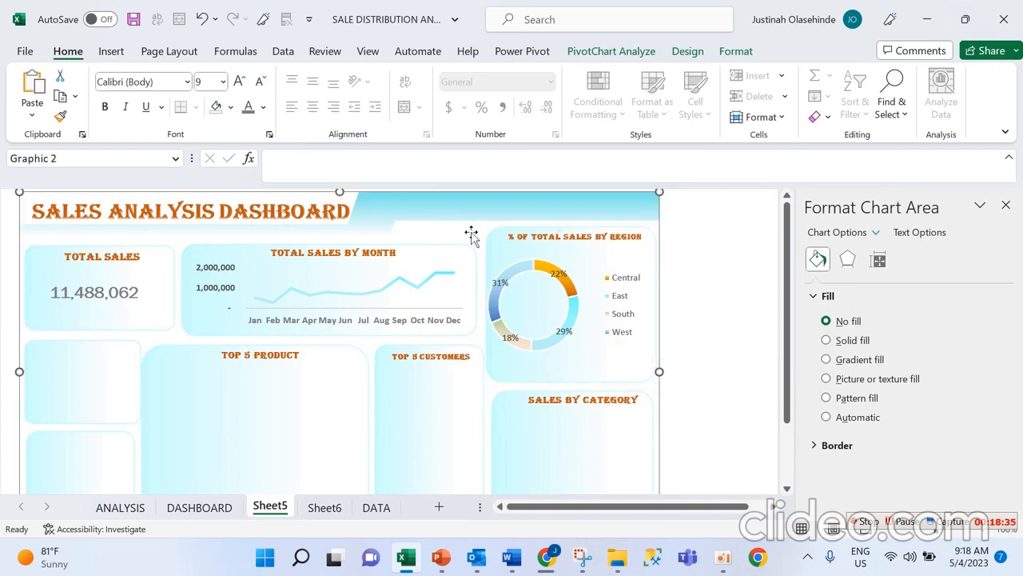
click(523, 266)
drag(468, 227, 492, 240)
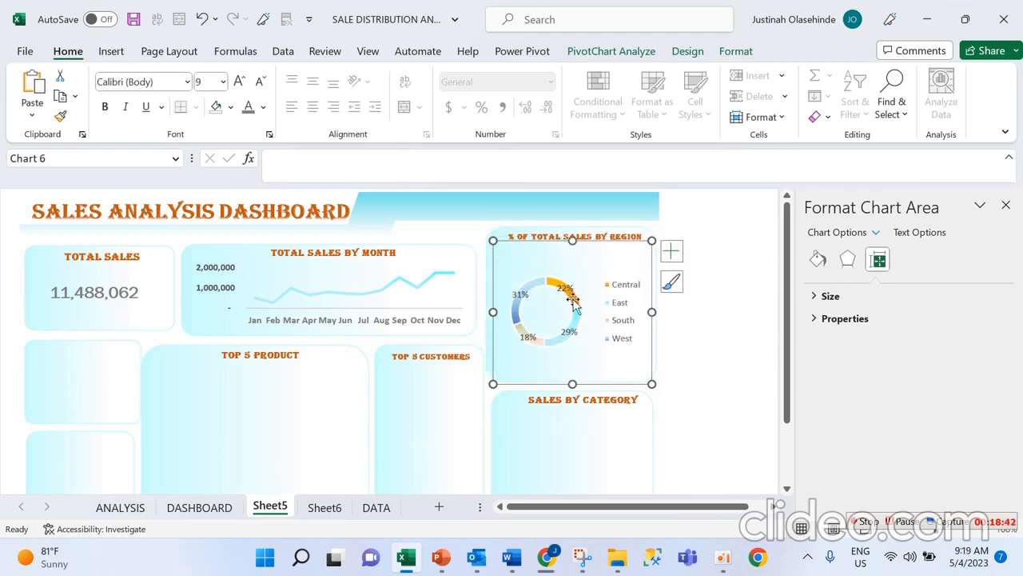
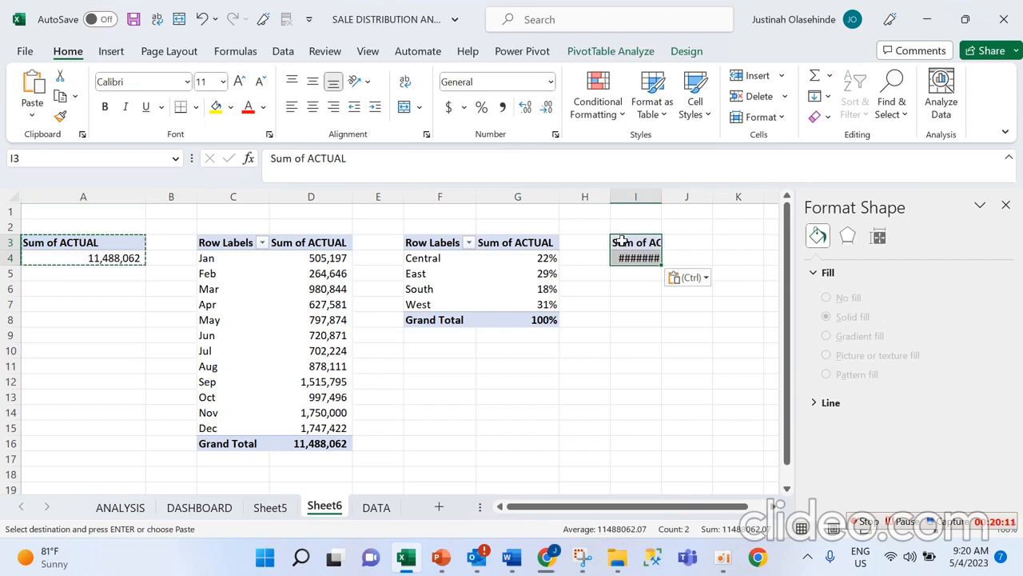
Add Product ID as the row field of the copied Sum of ACTUAL PivotTable at I3 on Sheet6
click(1006, 206)
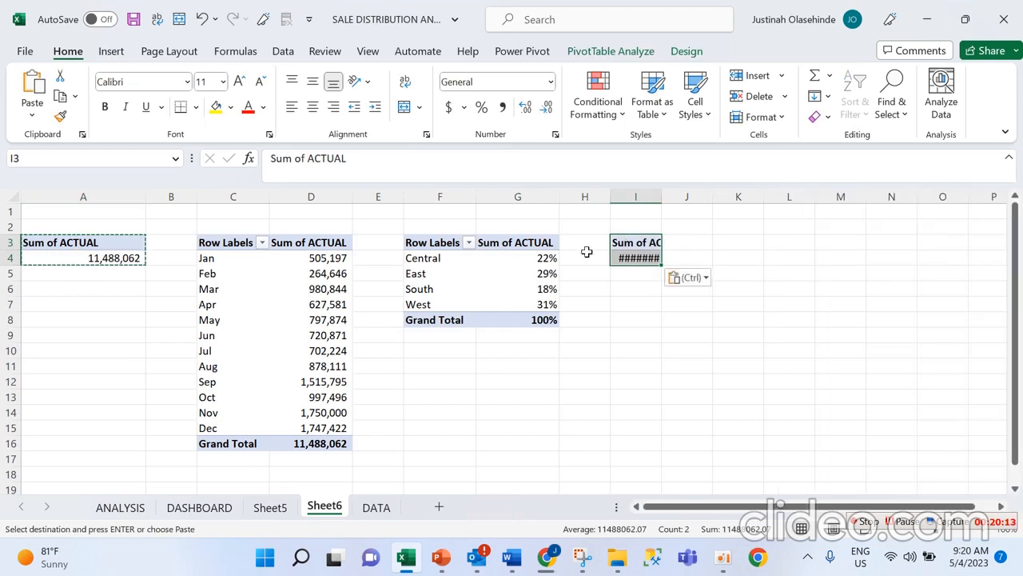
right_click(644, 241)
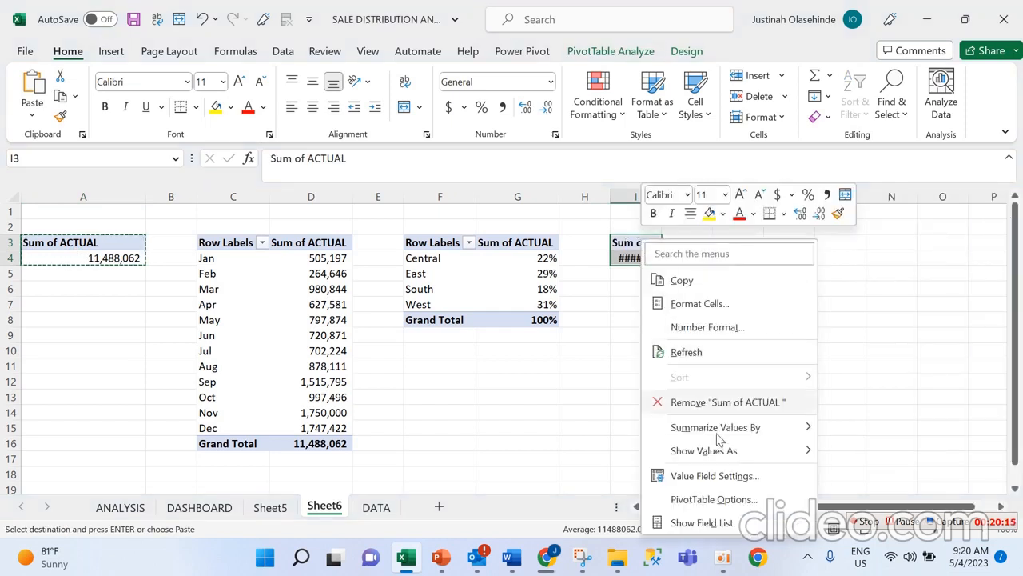
click(701, 522)
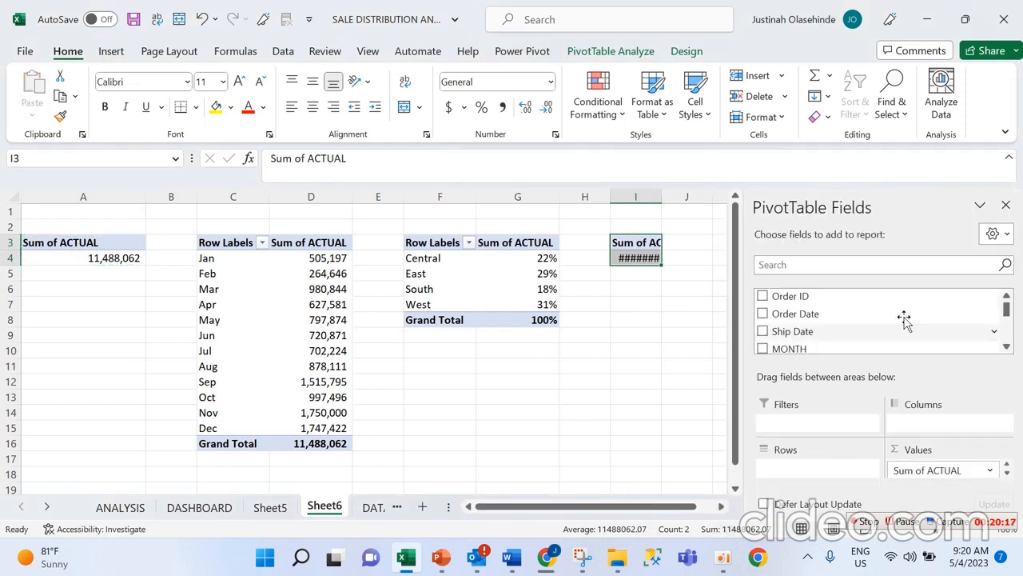
drag(743, 224, 886, 227)
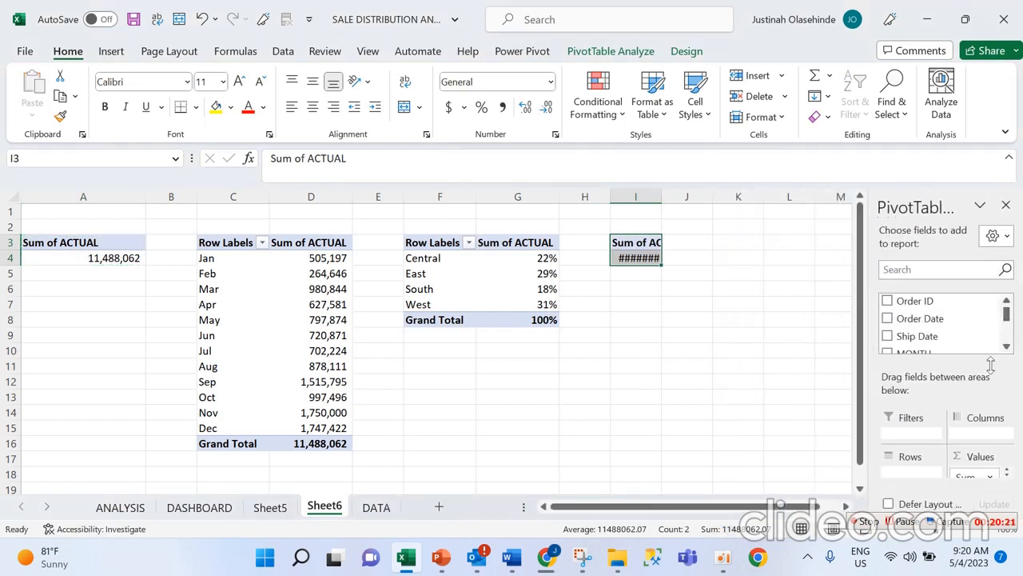
scroll(1009, 340, down, 4)
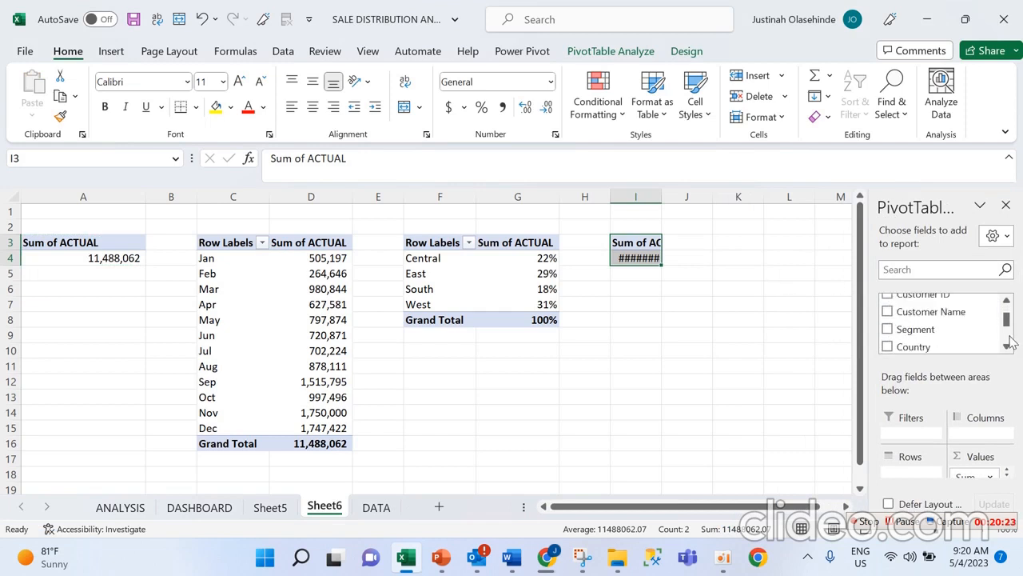
scroll(1010, 341, down, 2)
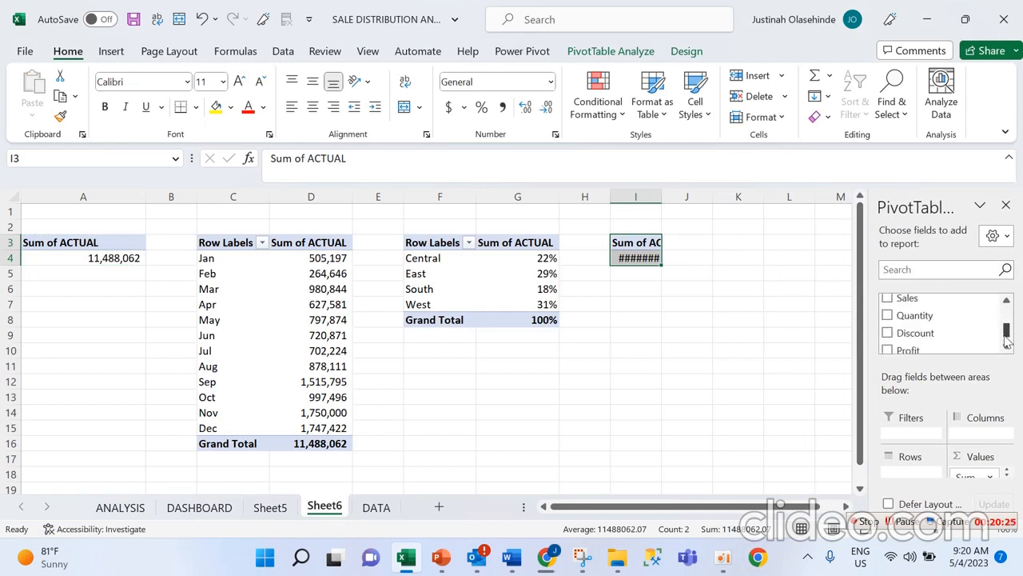
scroll(1009, 334, up, 4)
scroll(991, 336, down, 3)
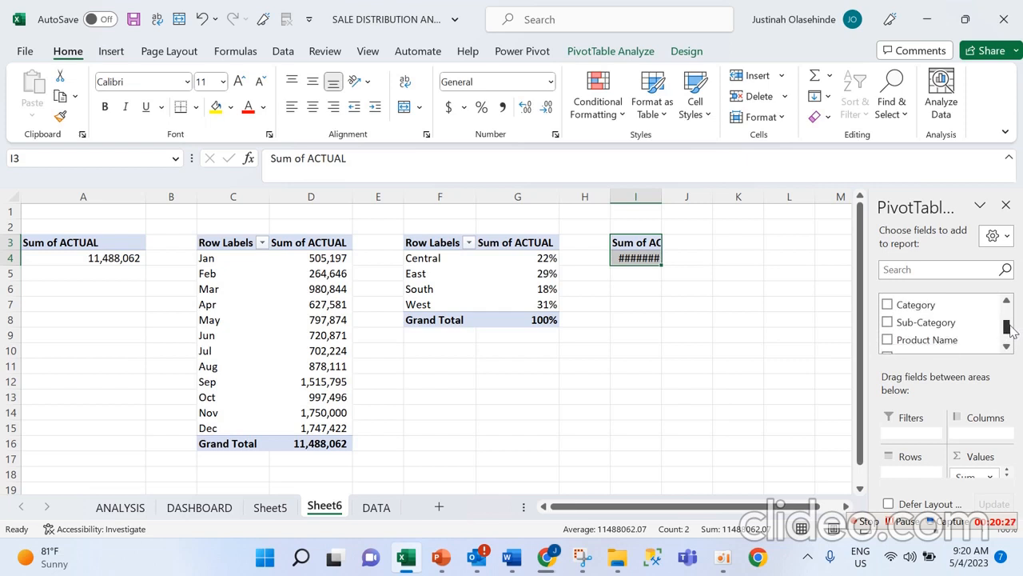
drag(937, 342, 910, 475)
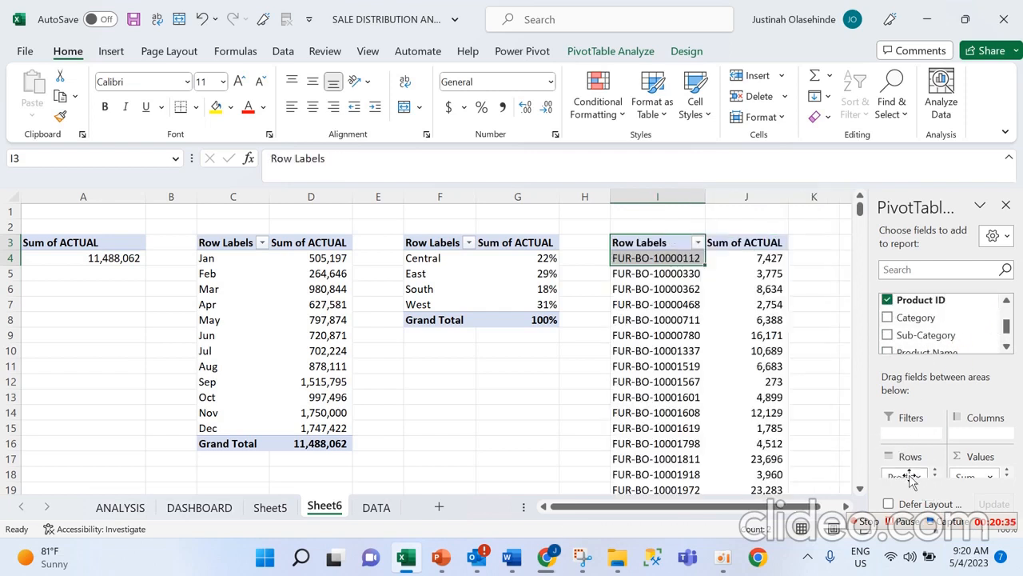
click(590, 333)
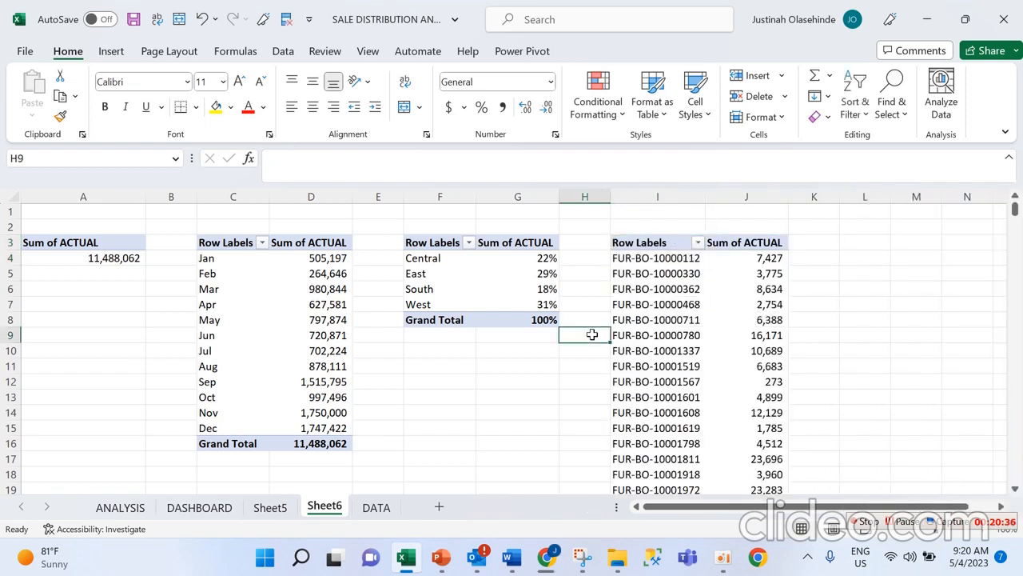
click(677, 192)
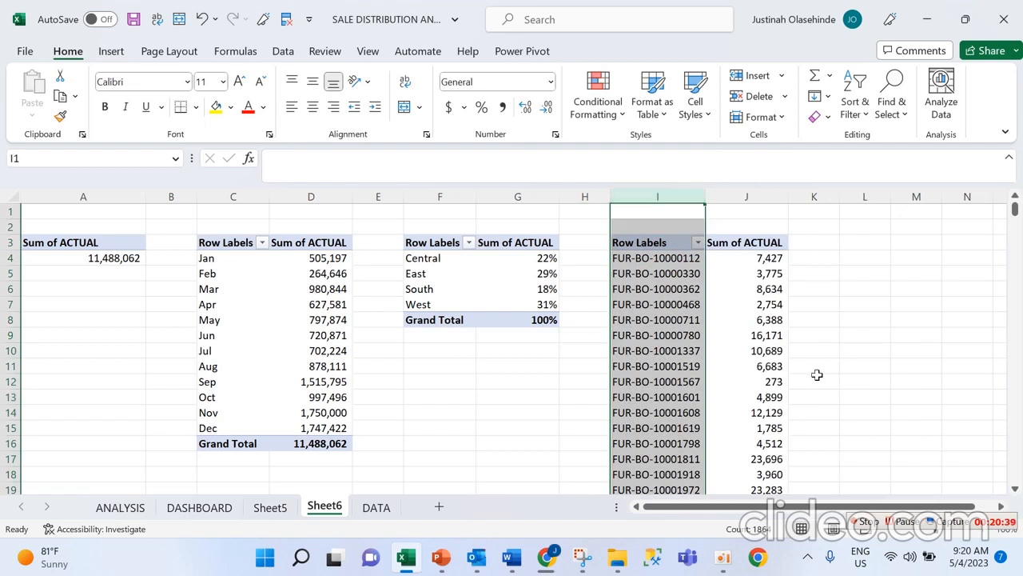
click(865, 289)
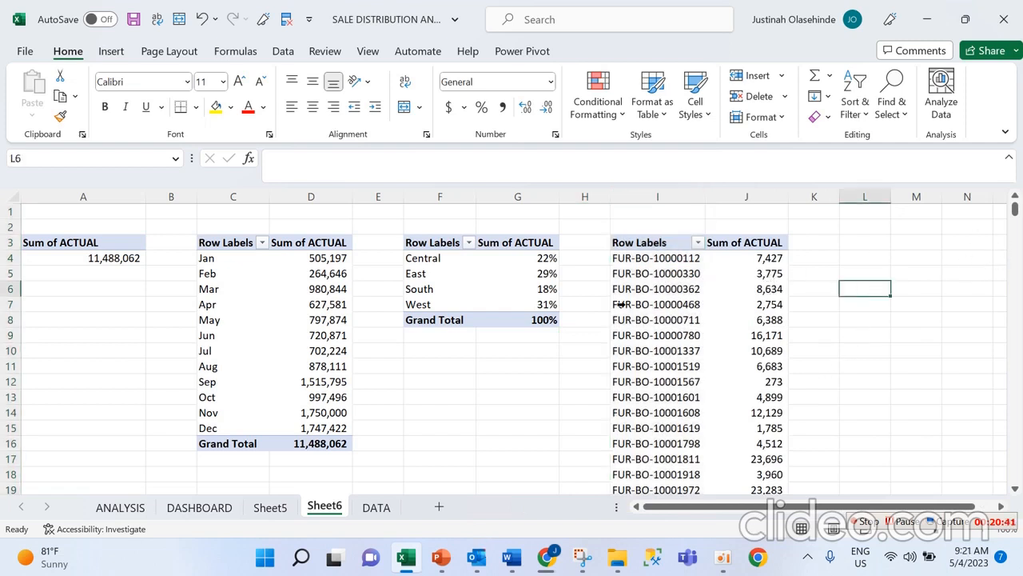
click(586, 384)
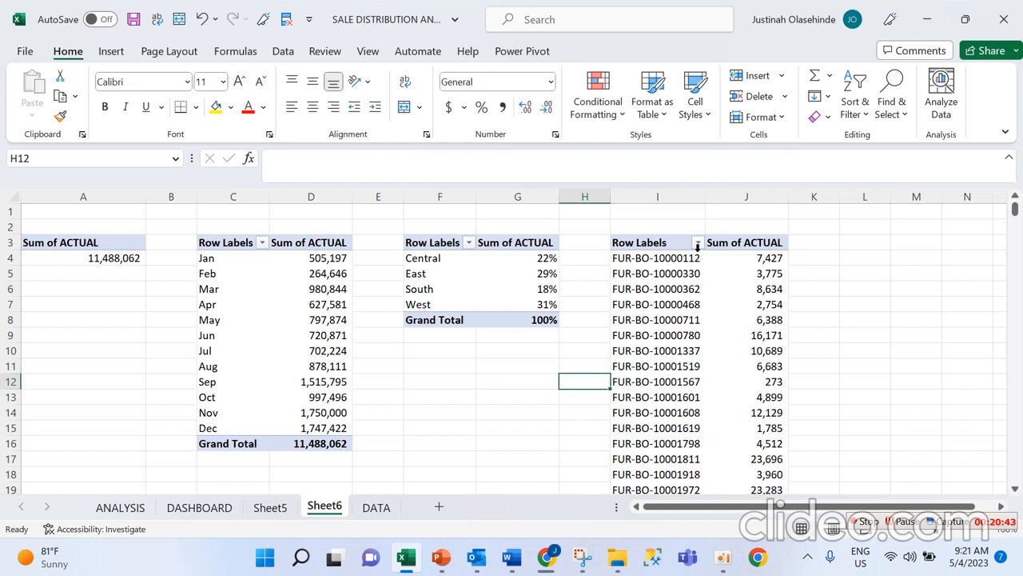
click(858, 292)
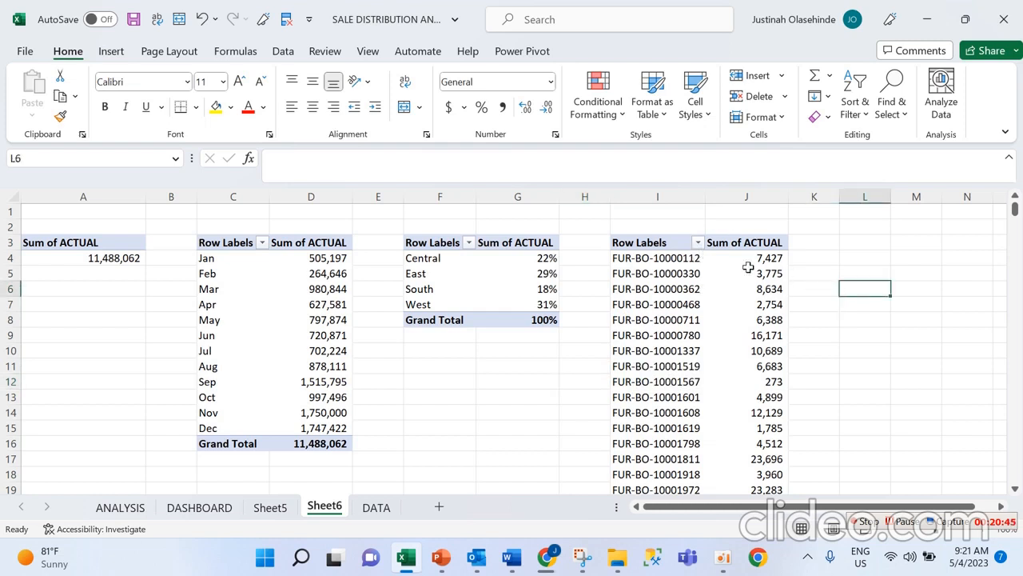
Filter the Product ID PivotTable to the top 5 items by Sum of ACTUAL
click(698, 243)
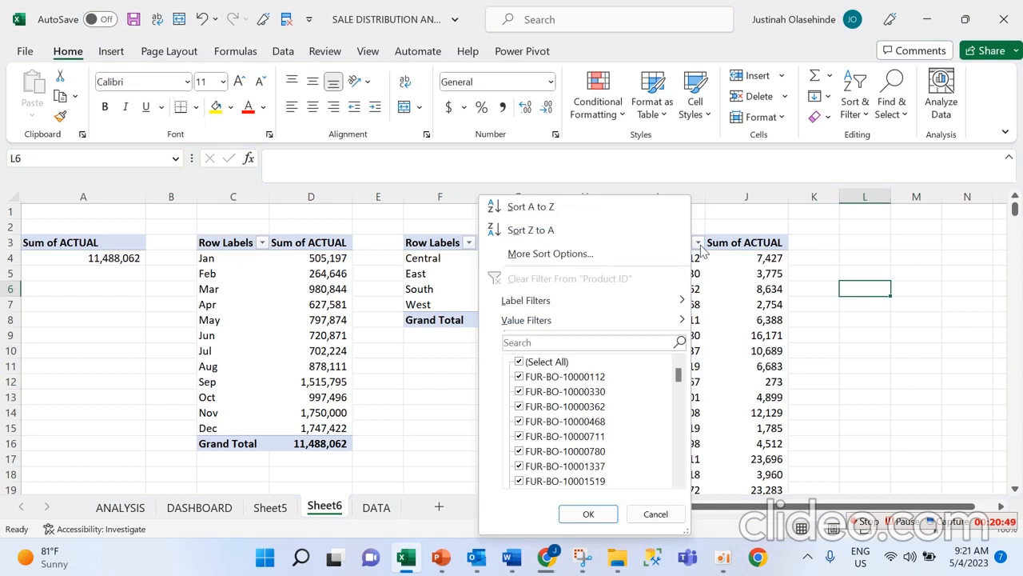
mouse_move(627, 329)
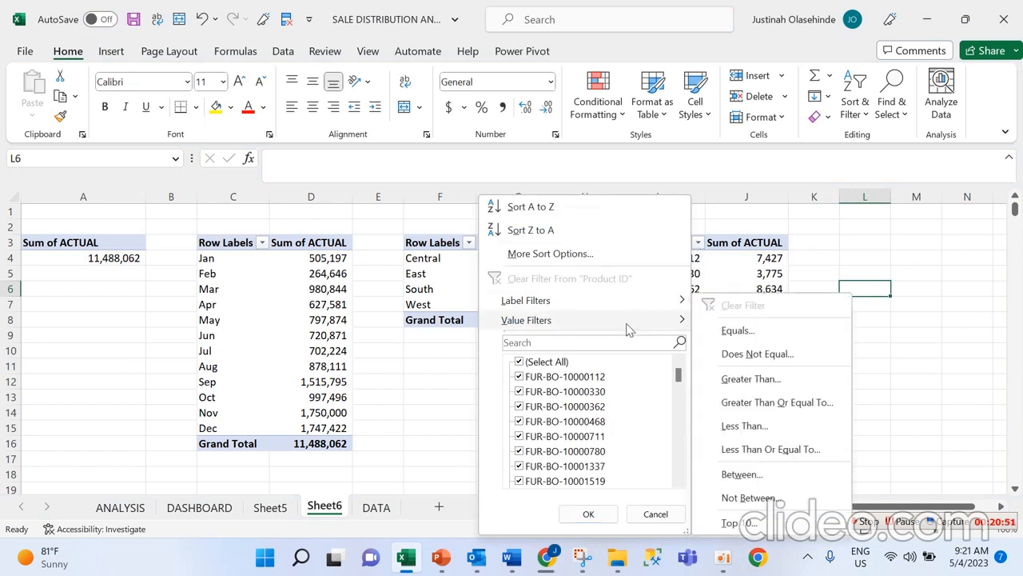
click(737, 523)
click(340, 206)
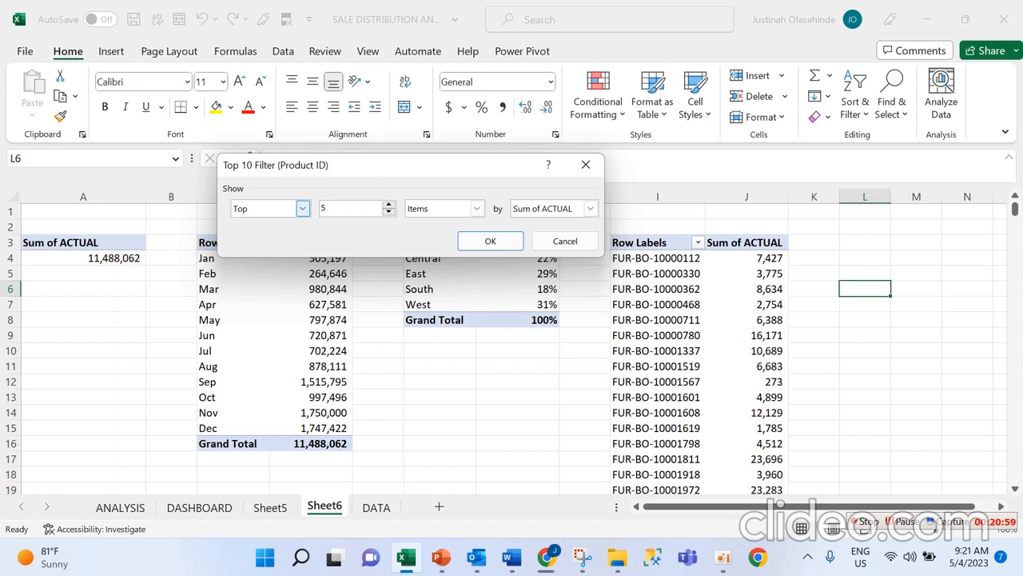
click(486, 240)
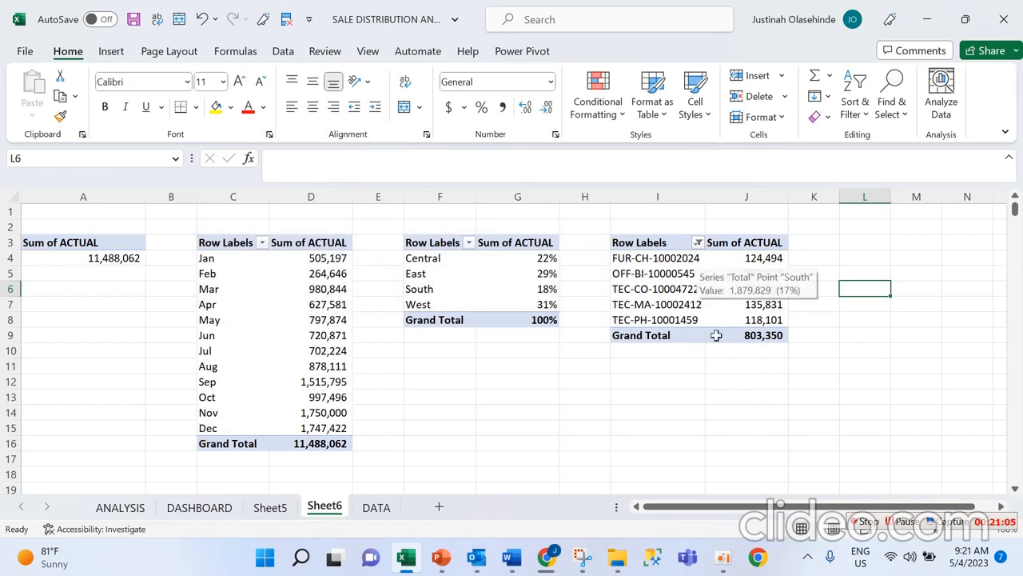
Insert a 2-D clustered column chart from the Product ID PivotTable and make it slightly larger
click(656, 258)
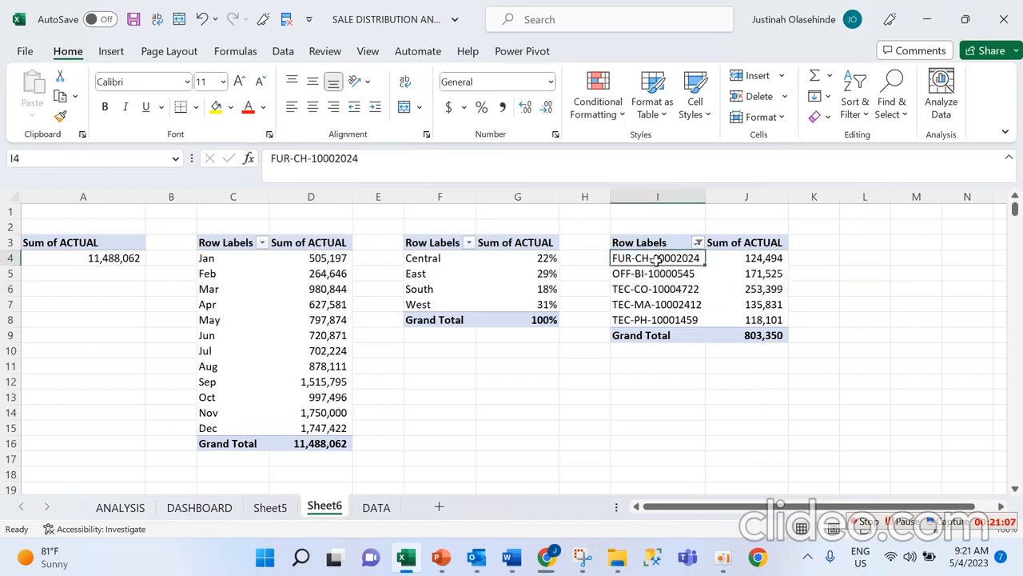
drag(655, 258, 744, 336)
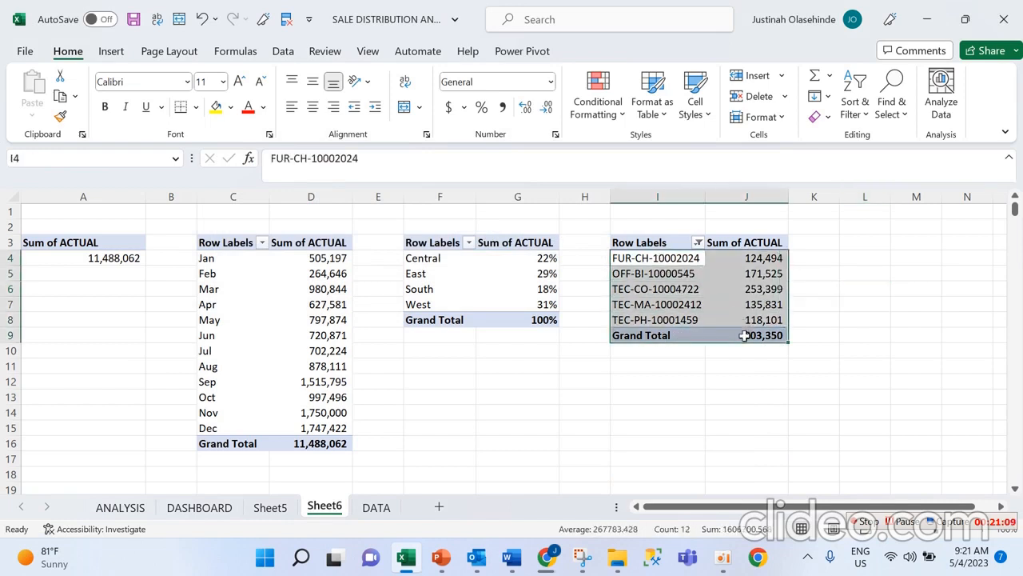
click(686, 306)
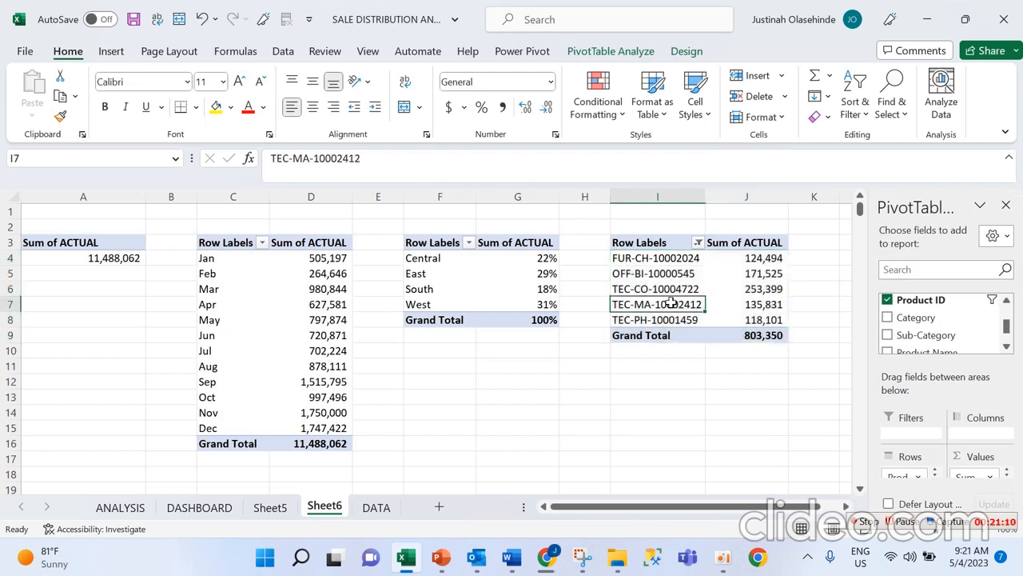
click(112, 51)
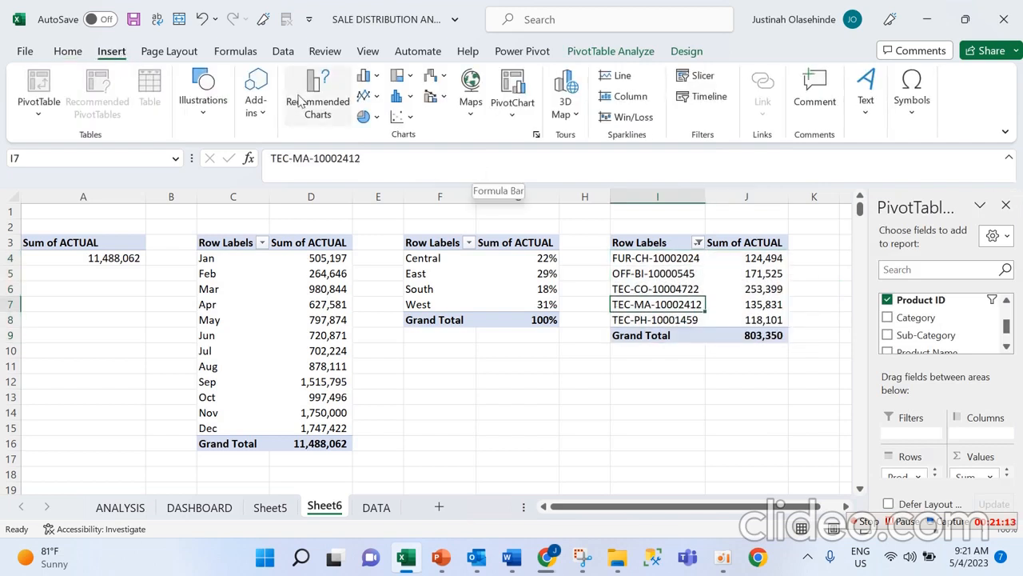
click(367, 75)
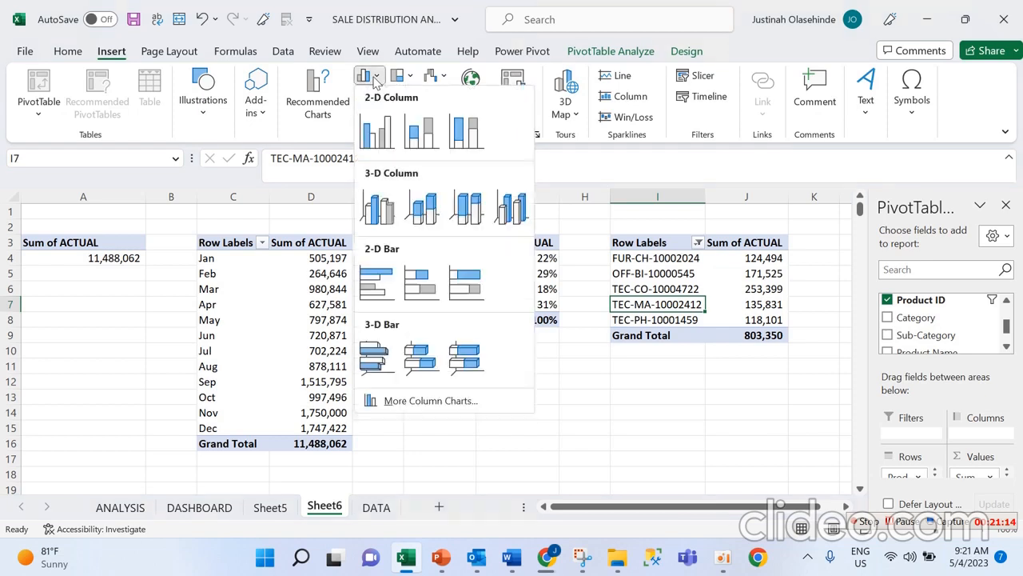
click(381, 136)
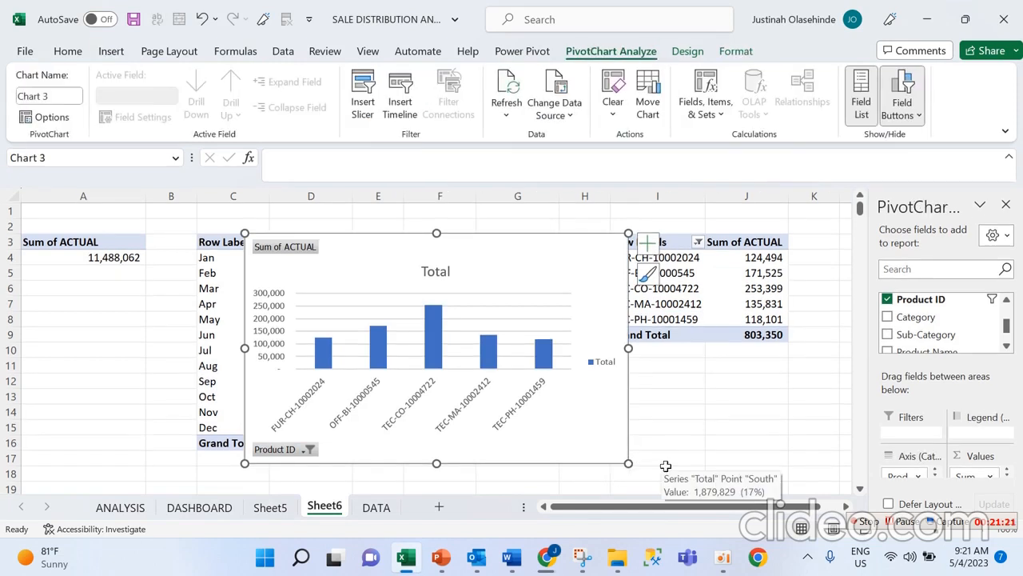
drag(630, 462, 672, 469)
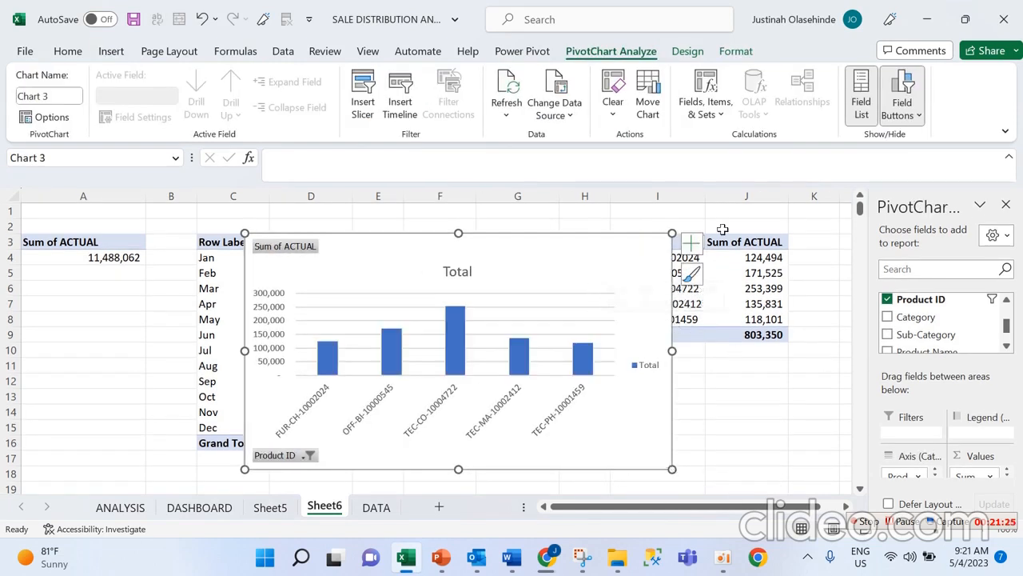
Remove the product column chart's title, gridlines and legend, and hide all its field buttons
click(691, 242)
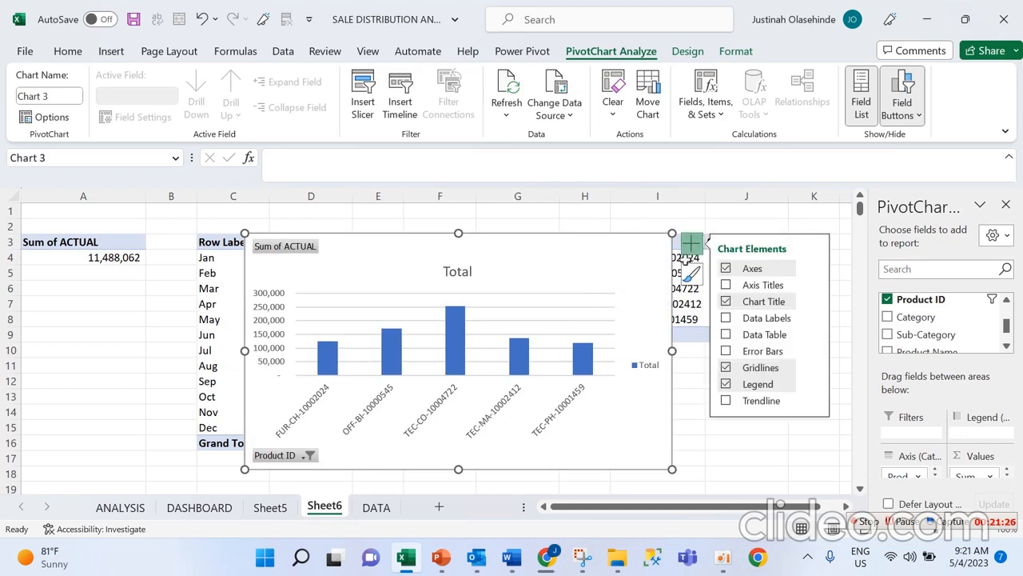
click(751, 302)
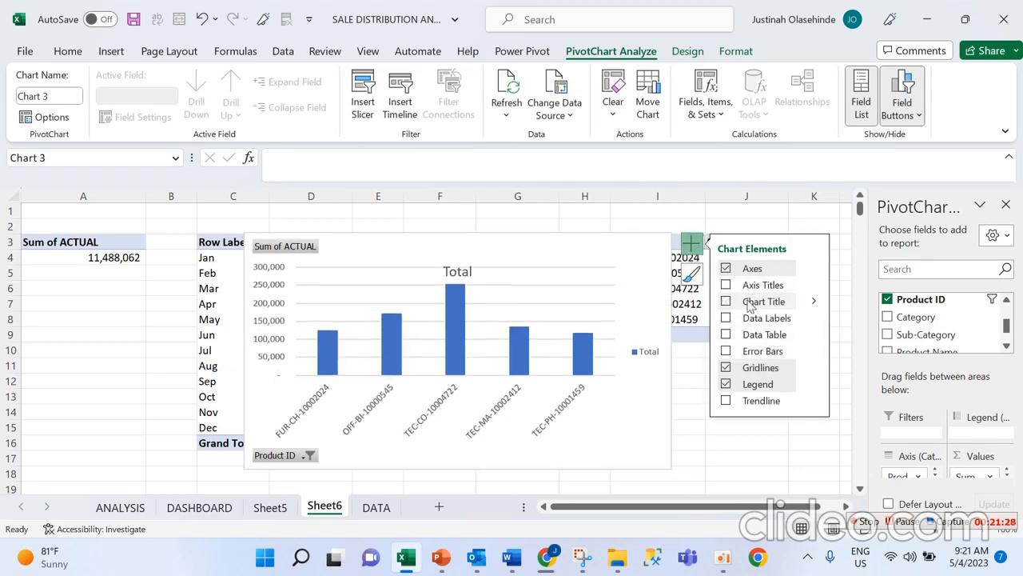
click(754, 369)
click(759, 387)
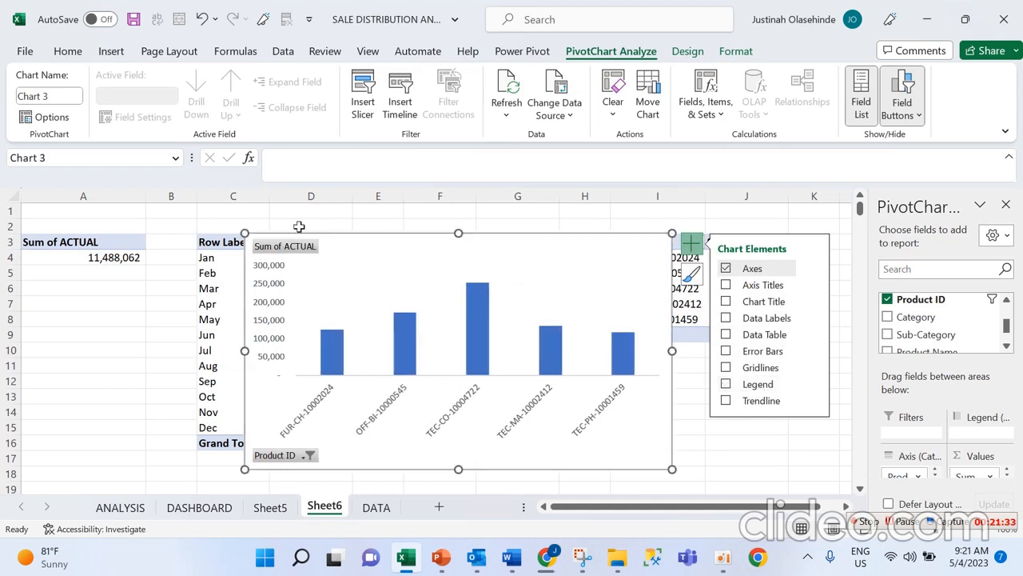
right_click(299, 255)
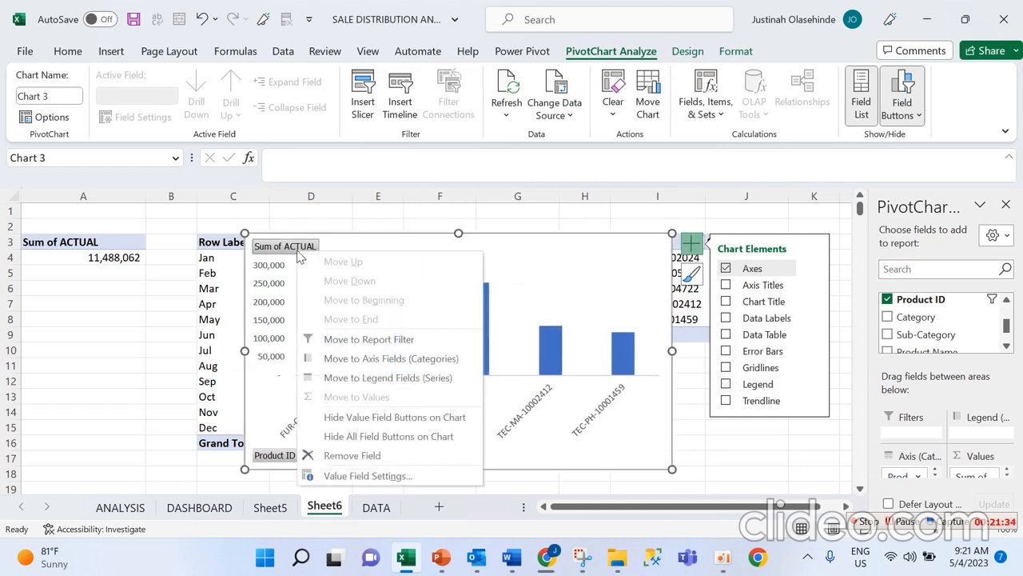
click(394, 436)
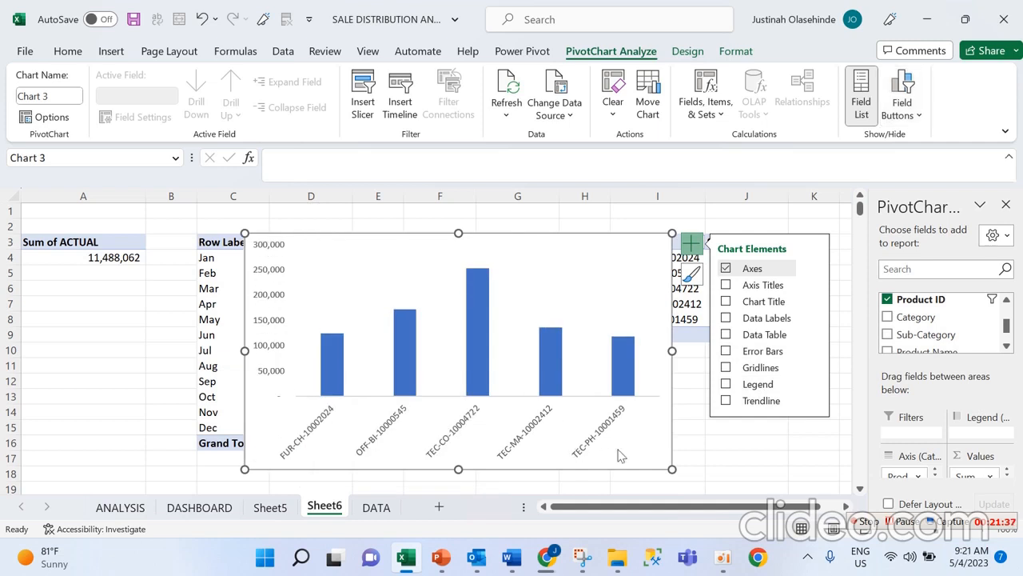
Remove the outline and the background fill from the top 5 product column chart
click(735, 50)
click(455, 96)
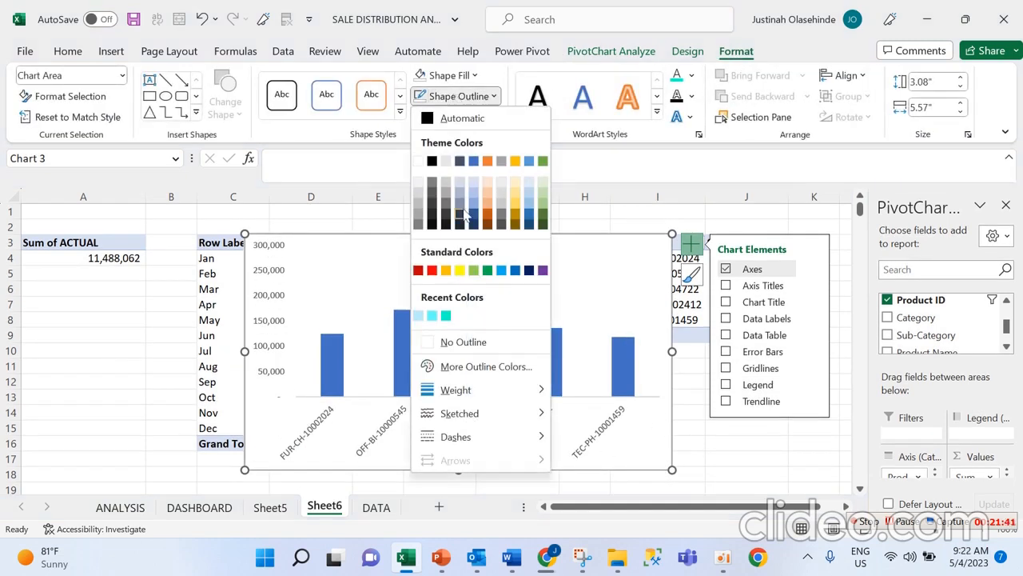
click(453, 406)
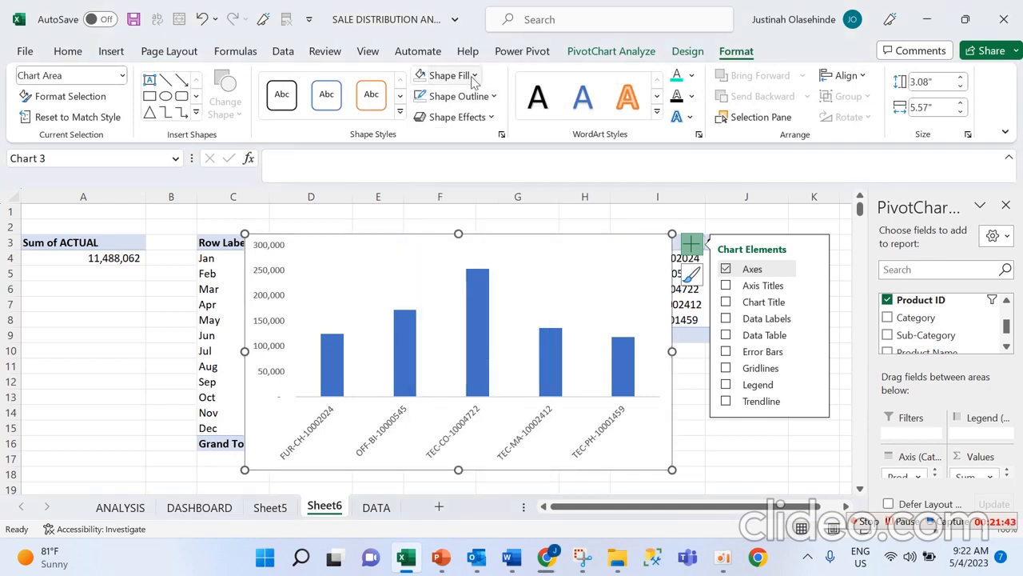
click(446, 75)
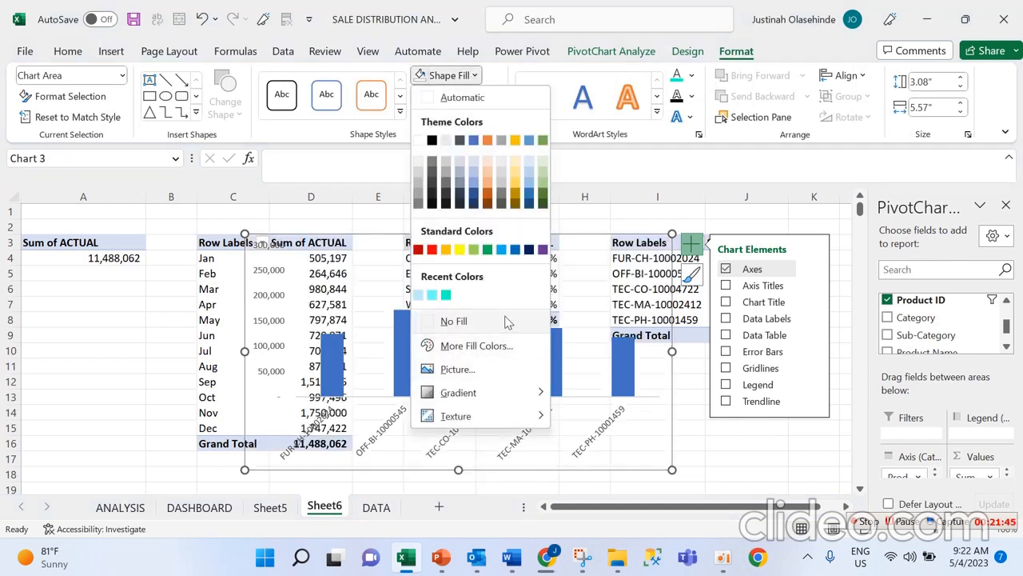
click(487, 320)
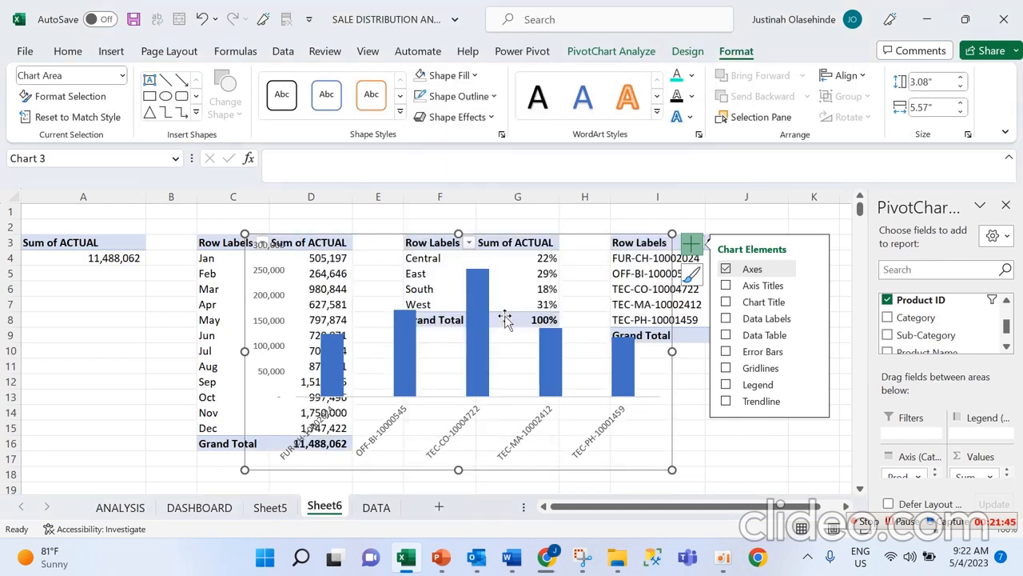
Resize the product chart to about 2.89 by 5.85 inches, add data labels to its columns, and close the field list
click(663, 459)
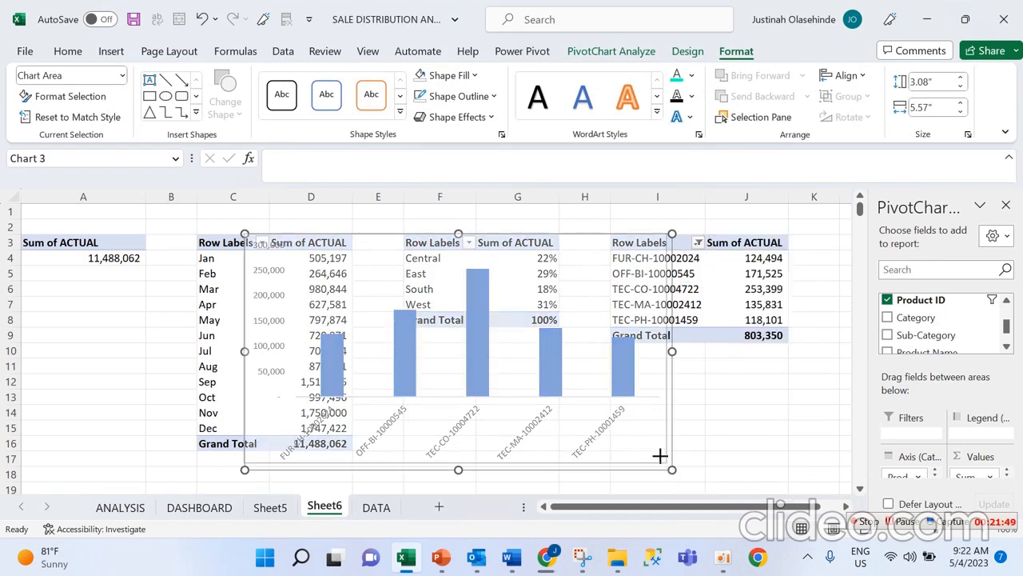
drag(637, 425, 693, 454)
click(646, 410)
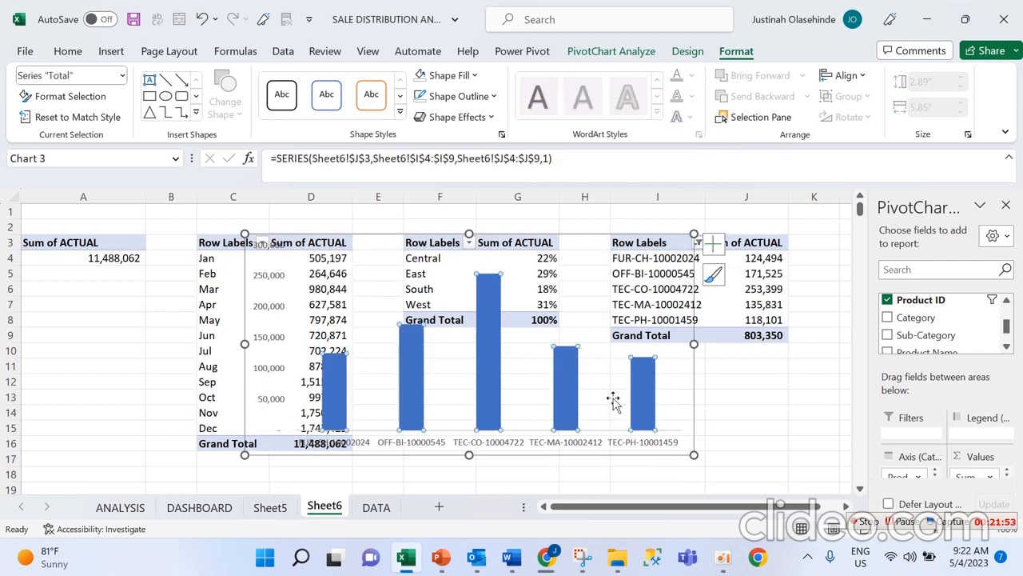
right_click(641, 402)
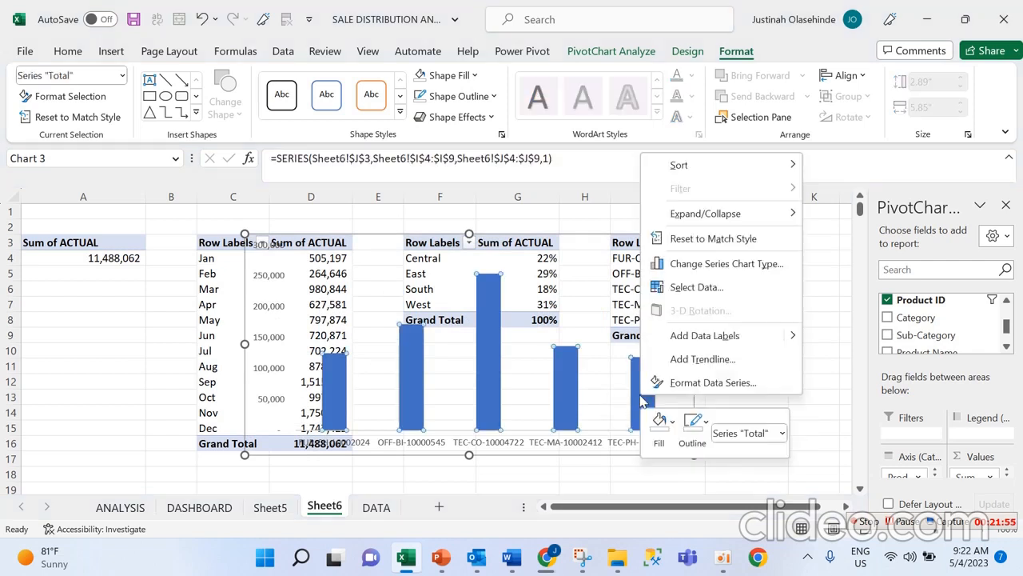
click(676, 336)
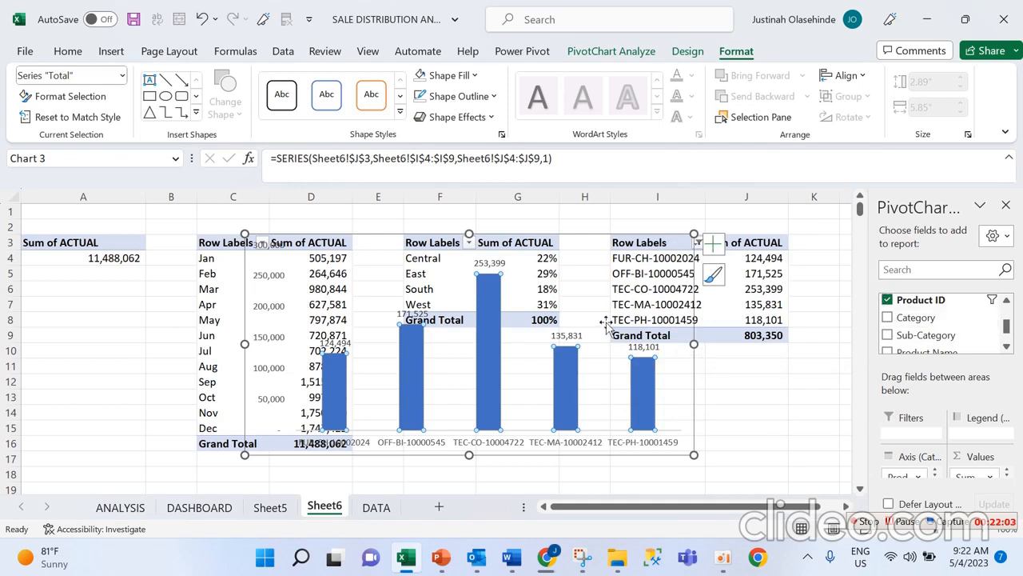
click(1006, 205)
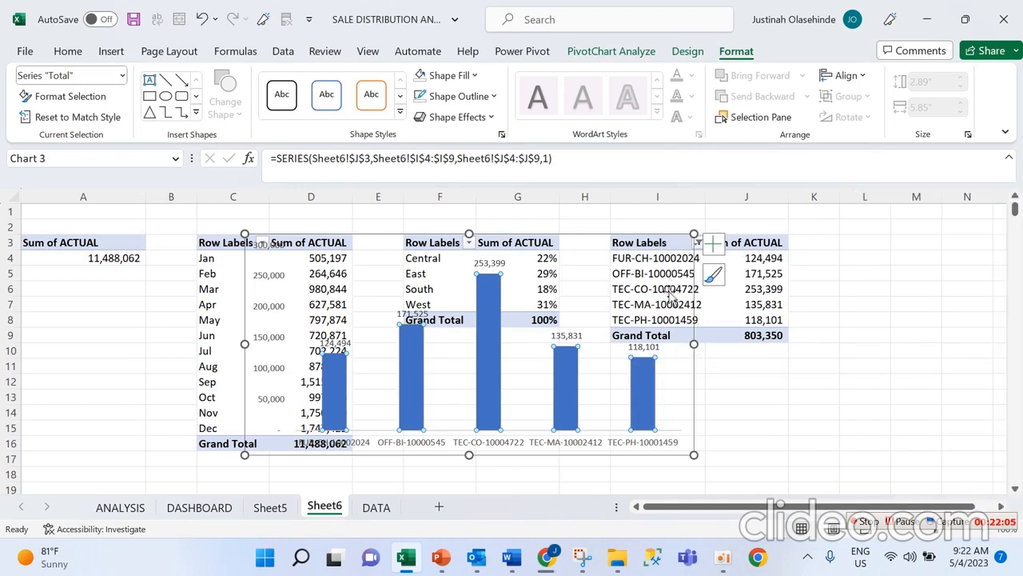
Open the formatting options for the product chart's data series and apply a gradient fill to all columns
right_click(693, 461)
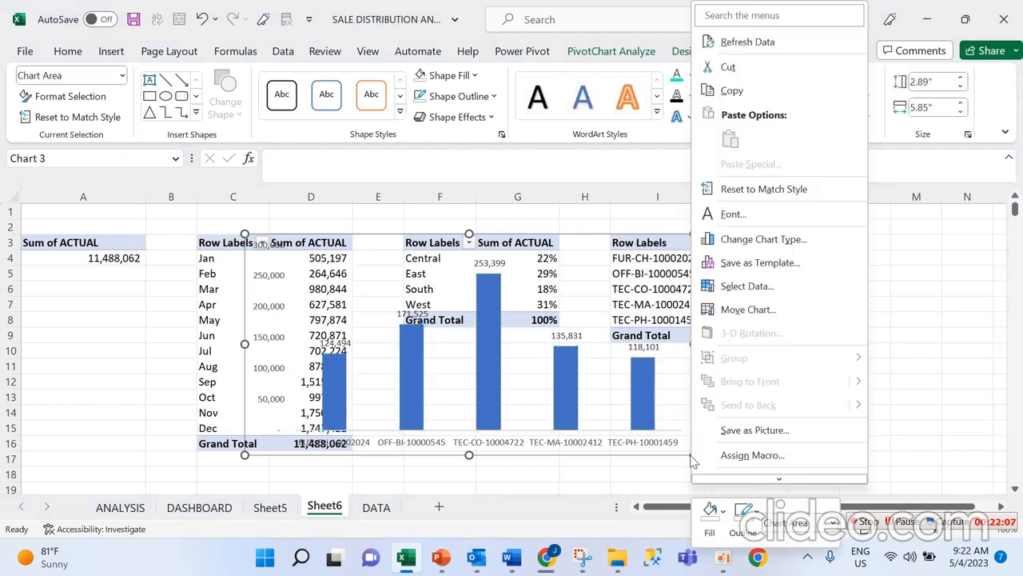
click(648, 402)
click(647, 402)
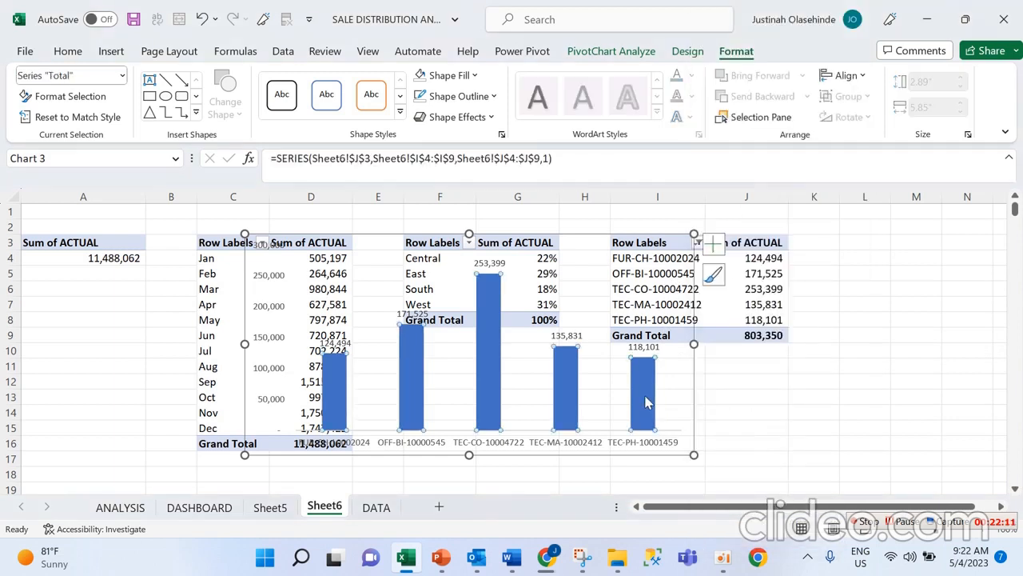
right_click(648, 402)
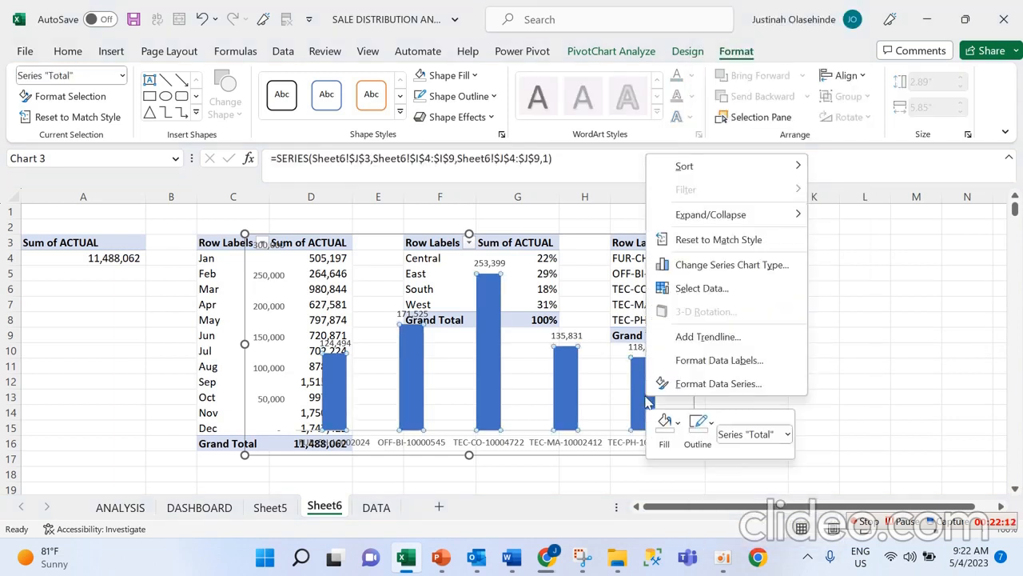
click(729, 391)
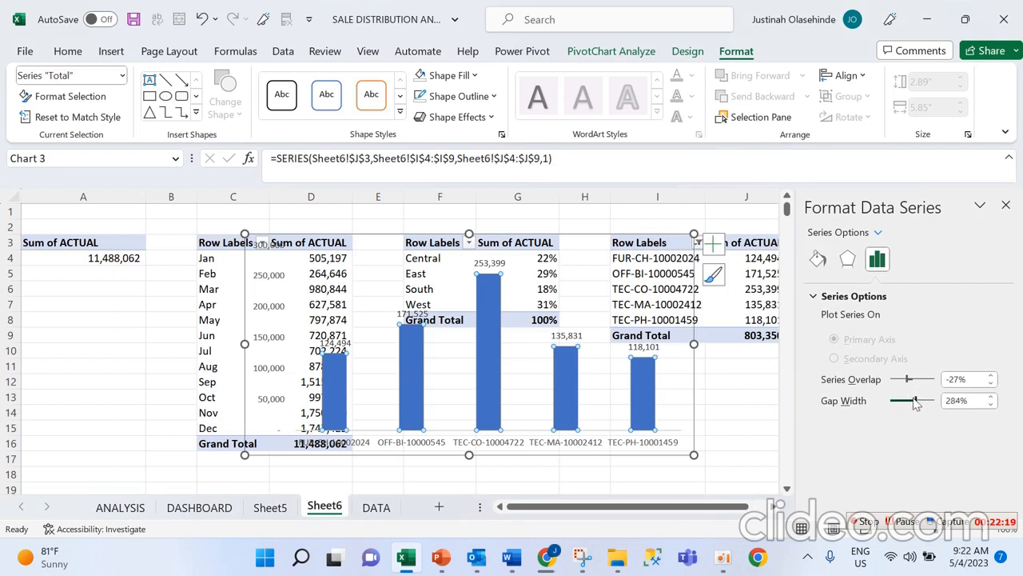
click(817, 258)
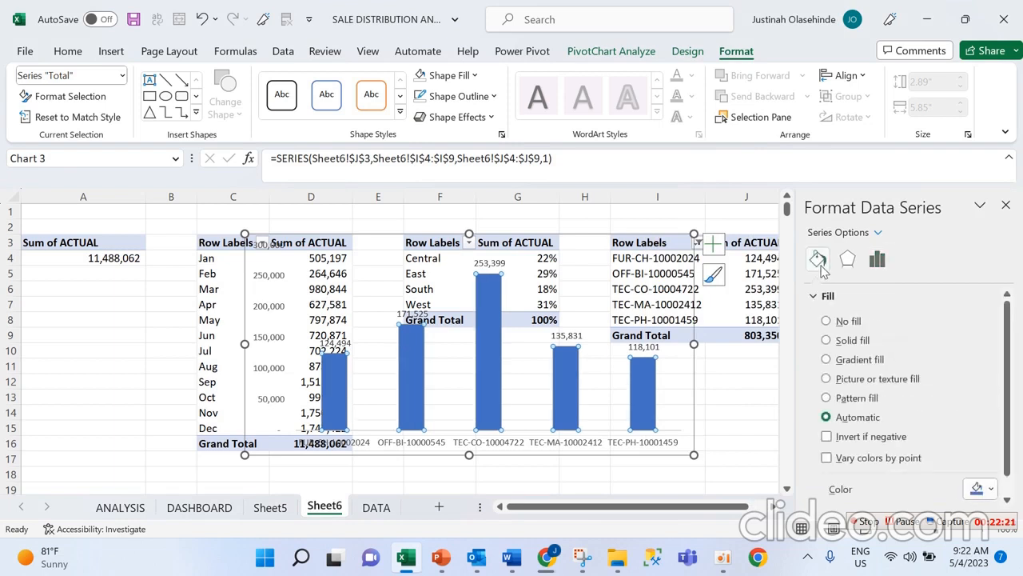
click(870, 381)
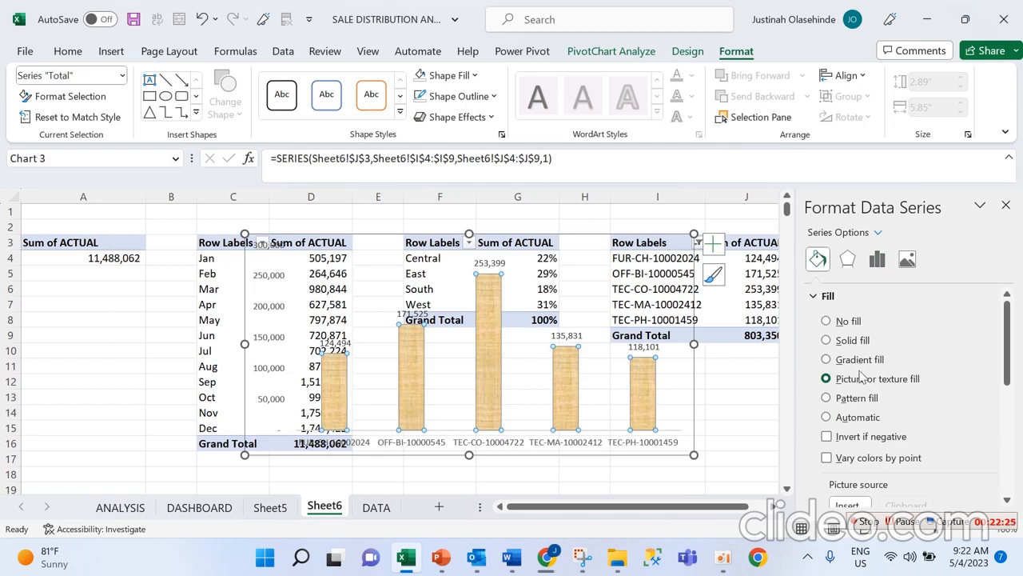
click(860, 364)
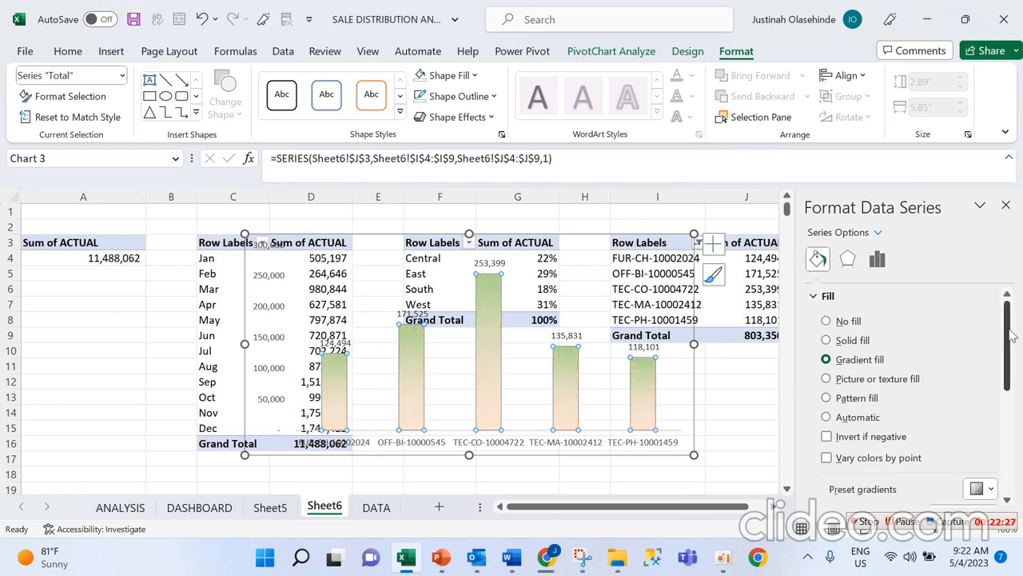
Set the columns' last gradient stop to the recent bright cyan and the first stop to the recent light blue
drag(1009, 340, 1009, 417)
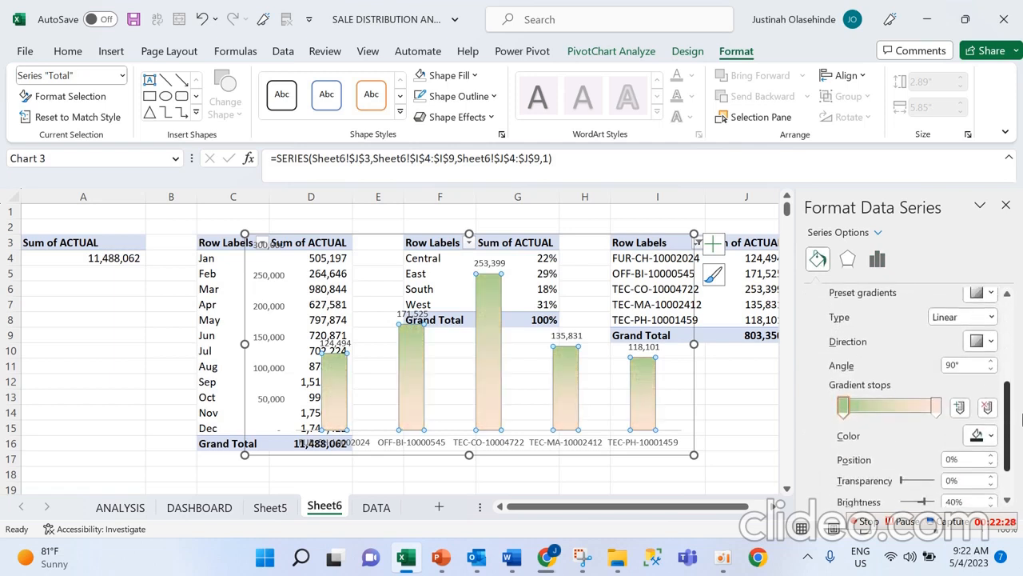
click(936, 406)
click(989, 434)
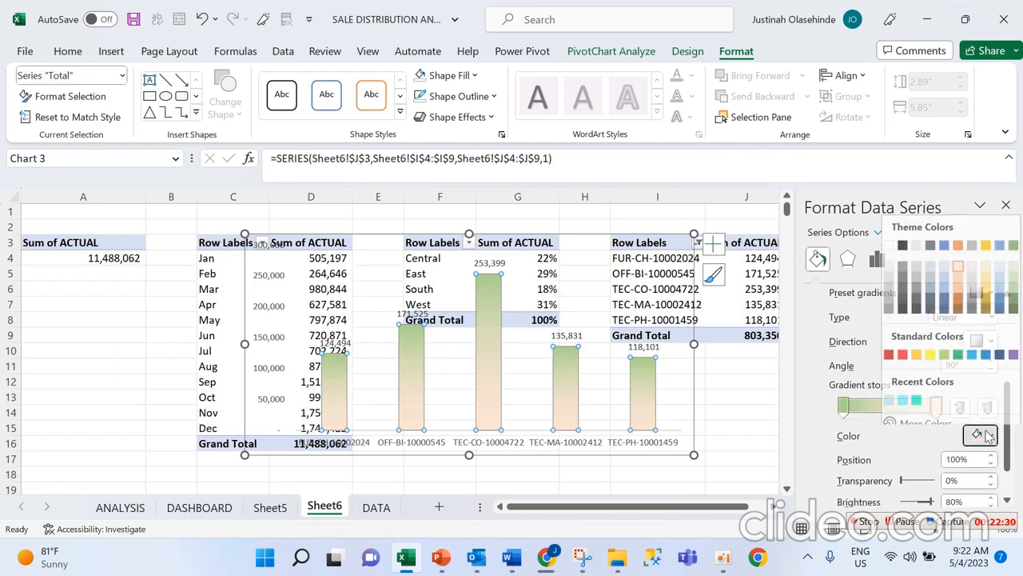
click(902, 393)
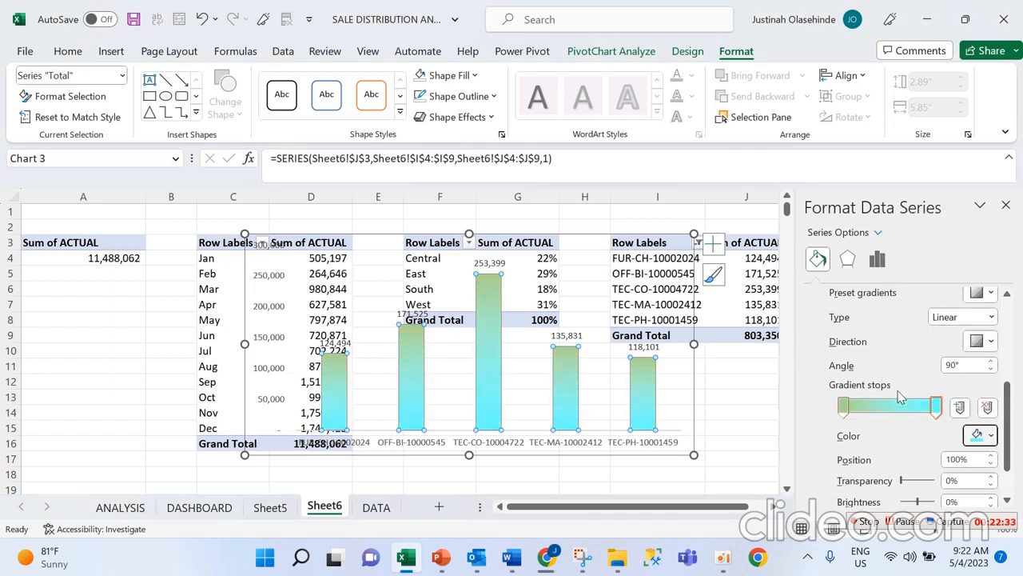
click(845, 408)
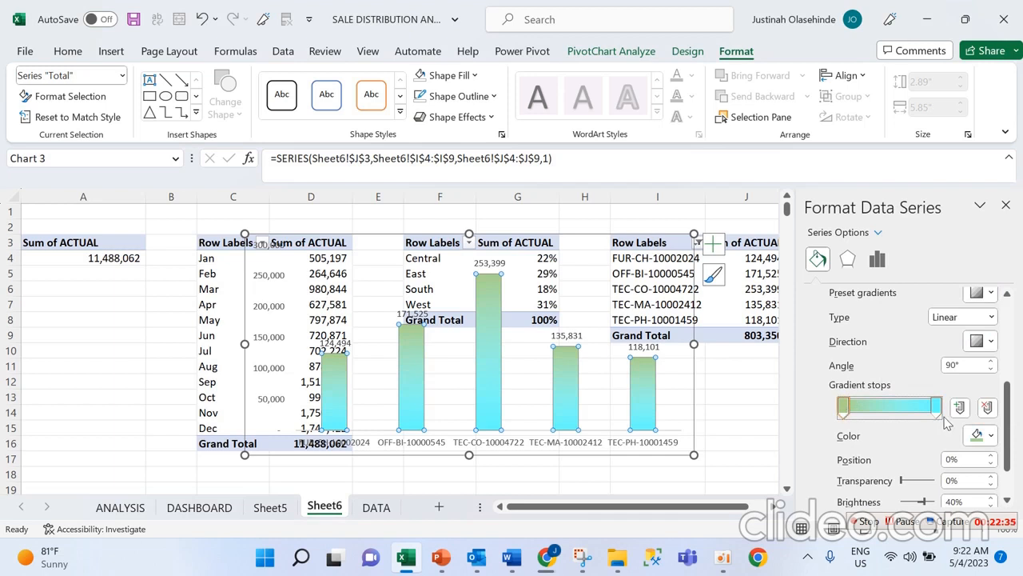
click(985, 435)
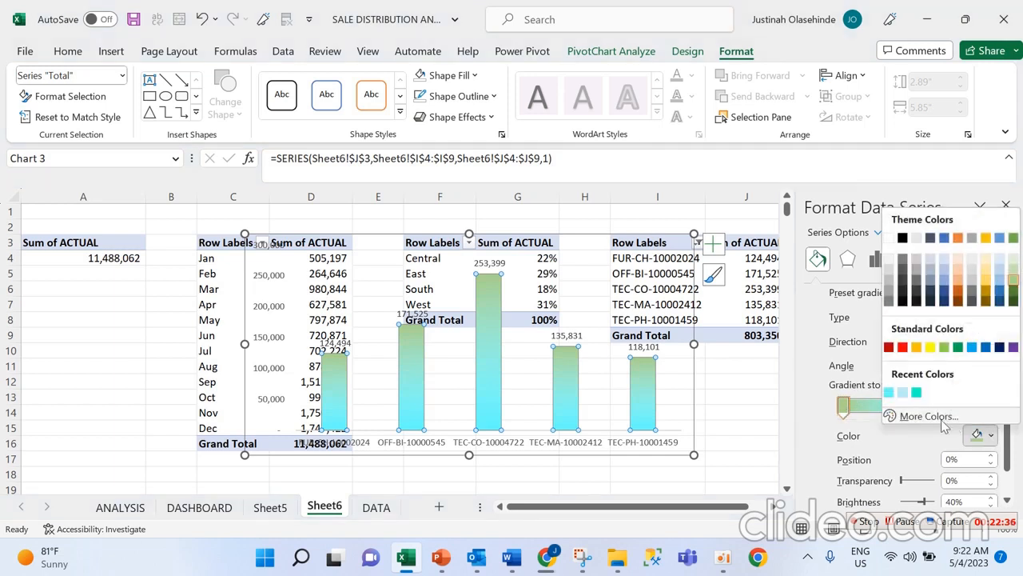
click(900, 392)
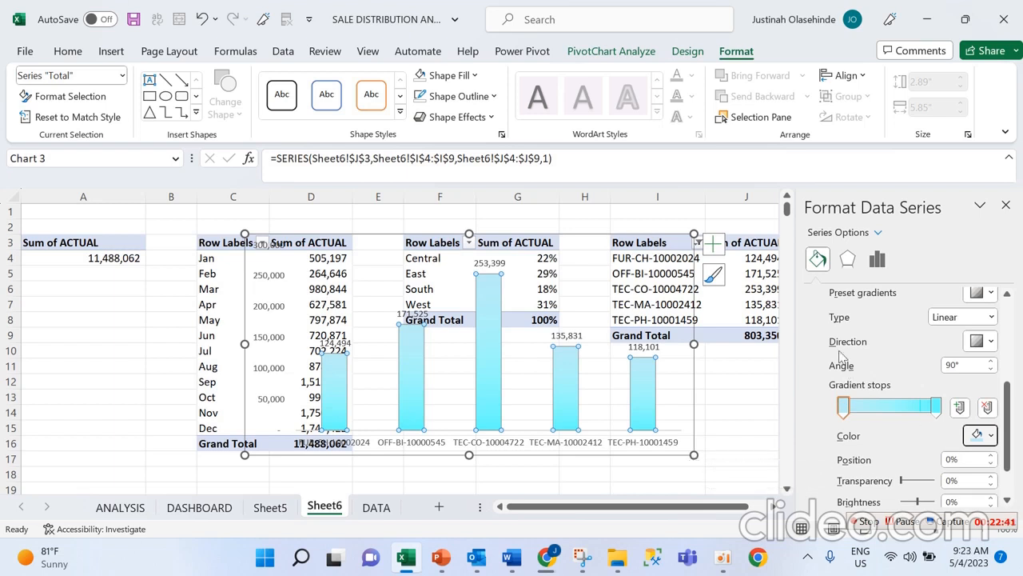
drag(1010, 387, 1007, 261)
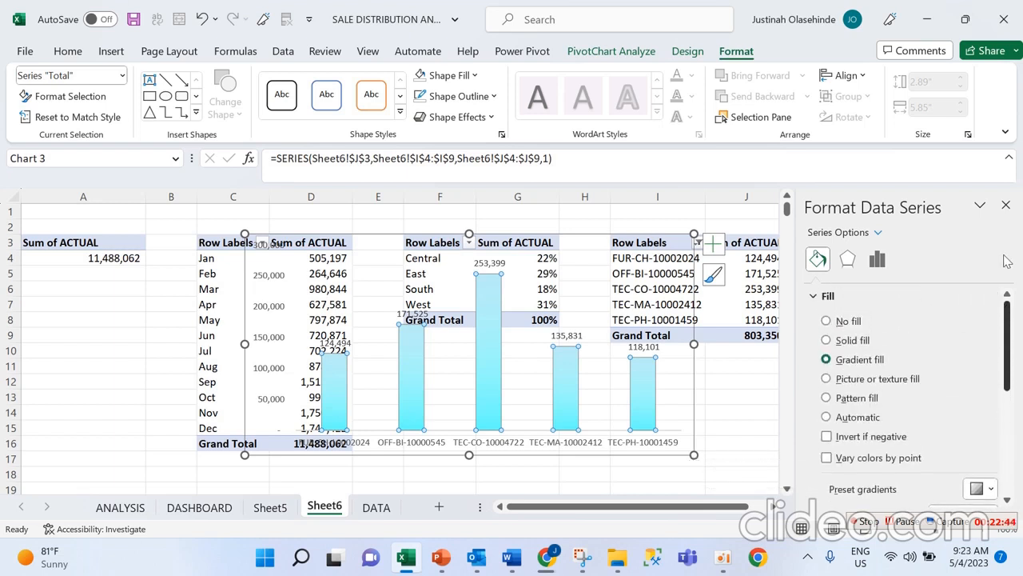
click(848, 258)
click(877, 259)
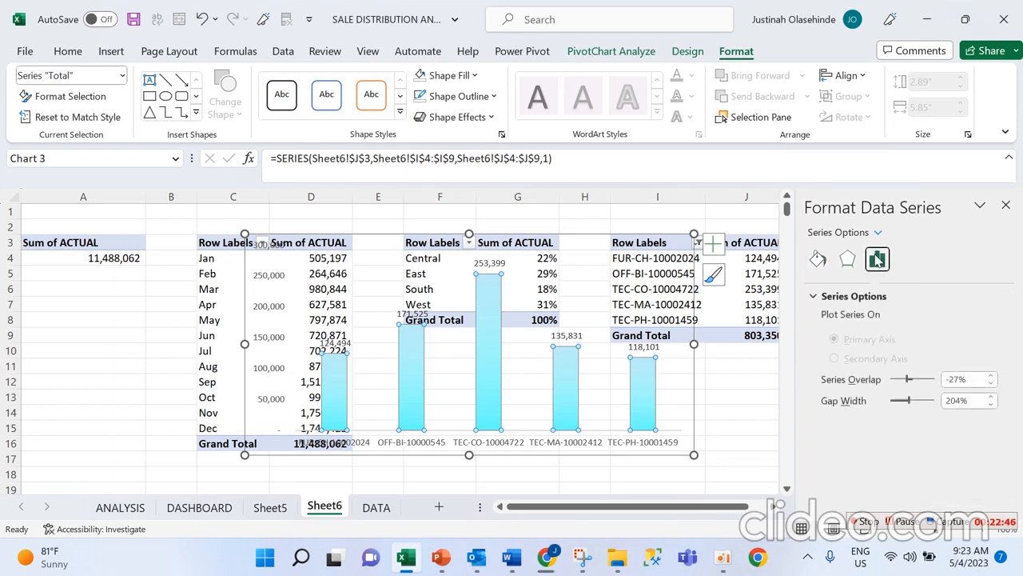
click(814, 297)
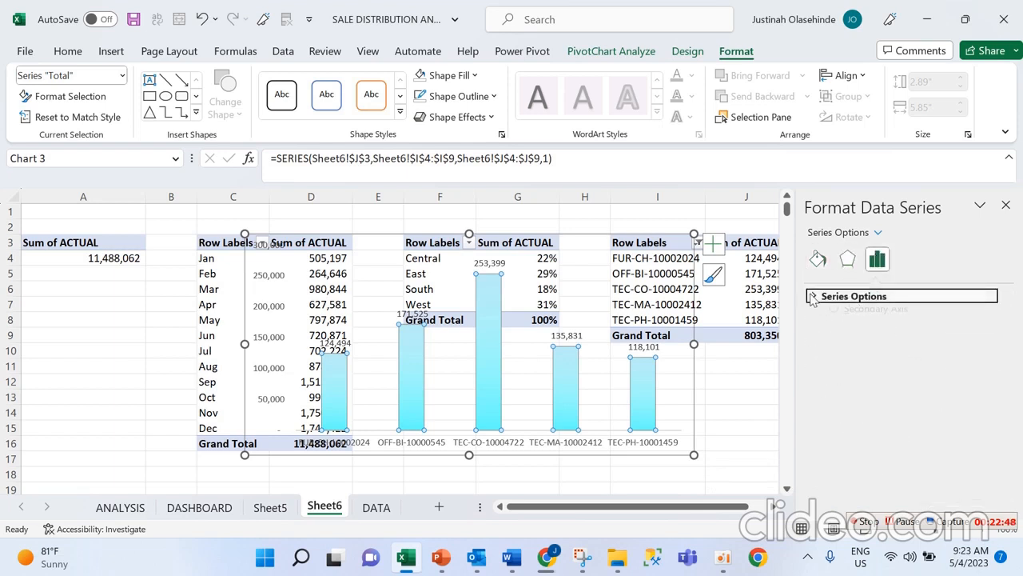
click(653, 398)
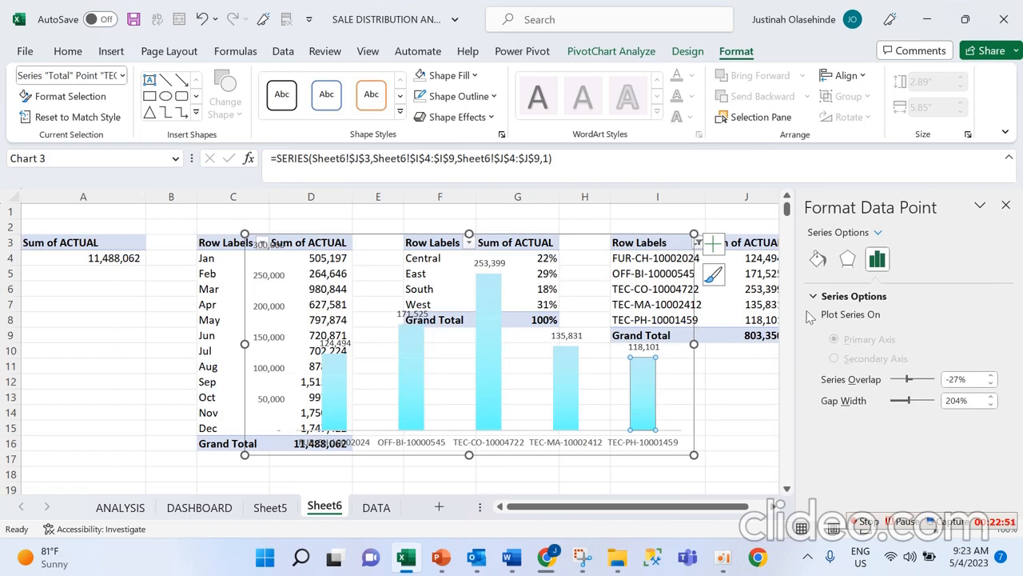
Shrink the product chart to about 2.13 by 3.68 inches and transfer it from Sheet6 to the dashboard on Sheet5
drag(693, 455, 527, 397)
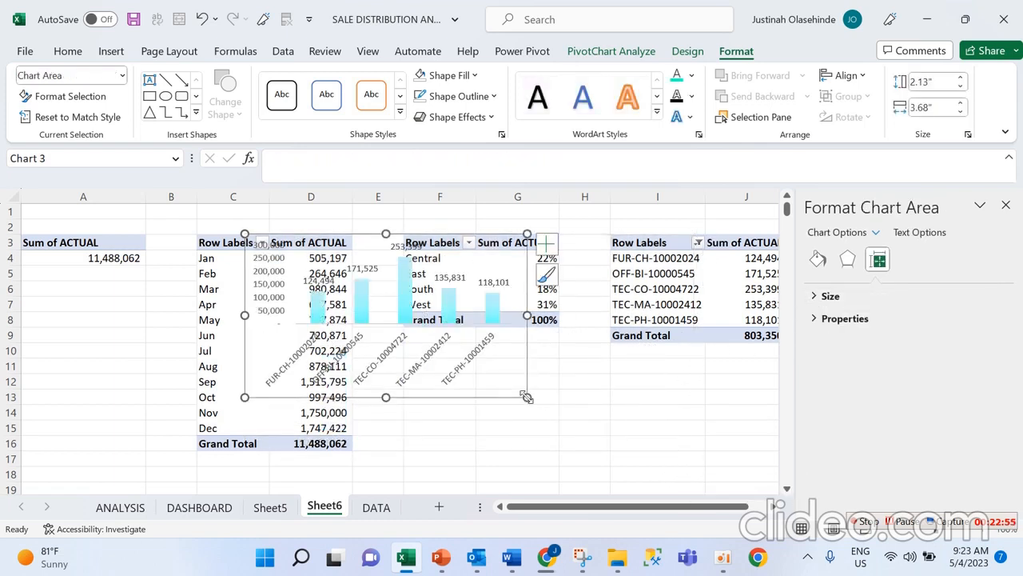
key(ctrl+x)
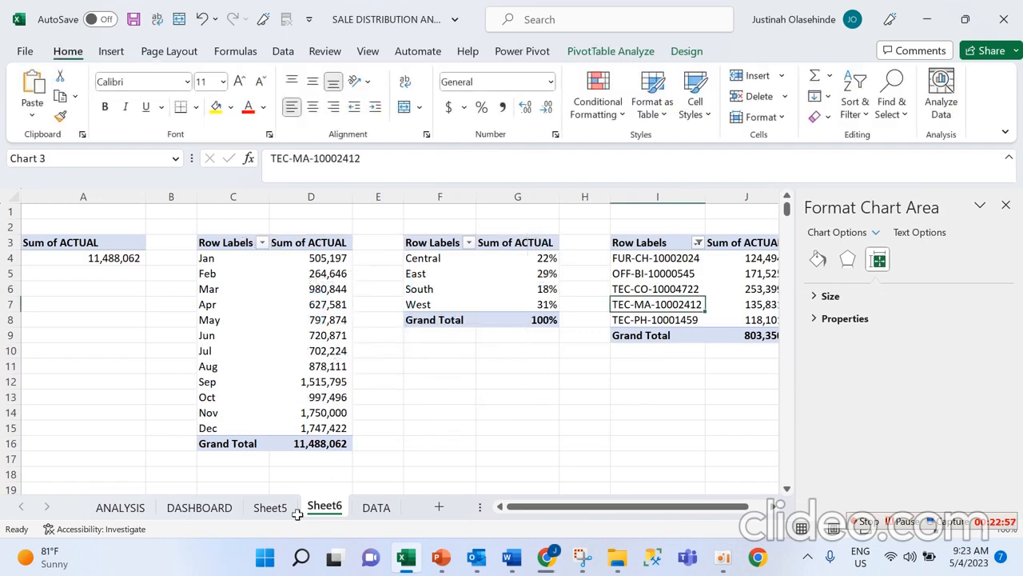
click(277, 516)
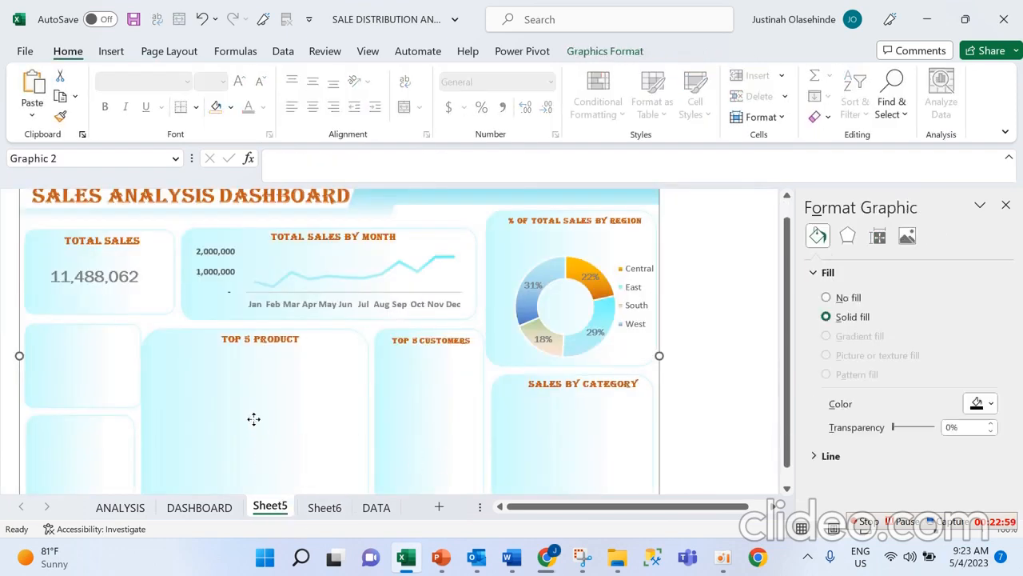
key(ctrl+v)
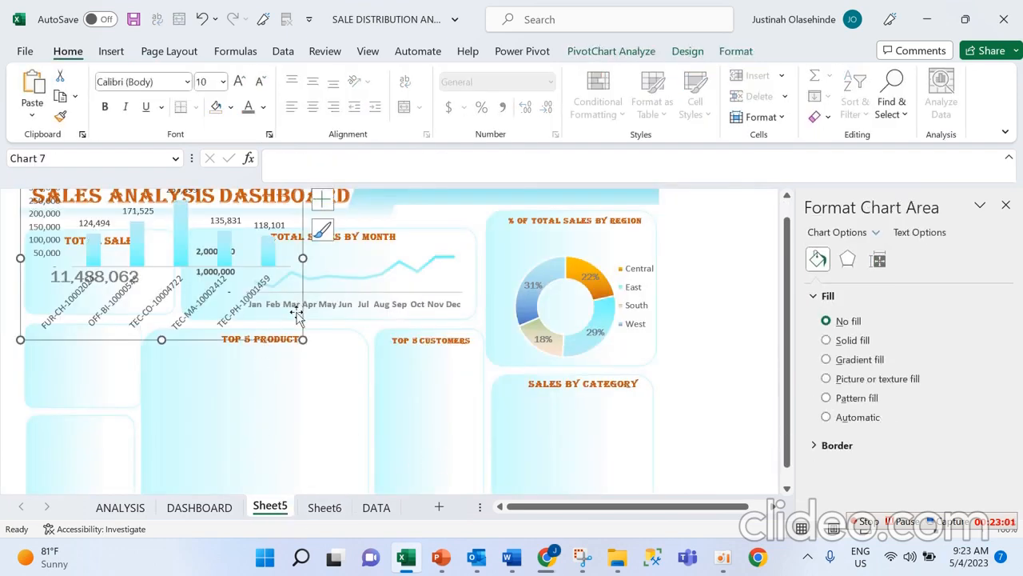
Move the product column chart onto the TOP 5 PRODUCT card, undoing any accidental shift of the dashboard background
drag(297, 314, 299, 338)
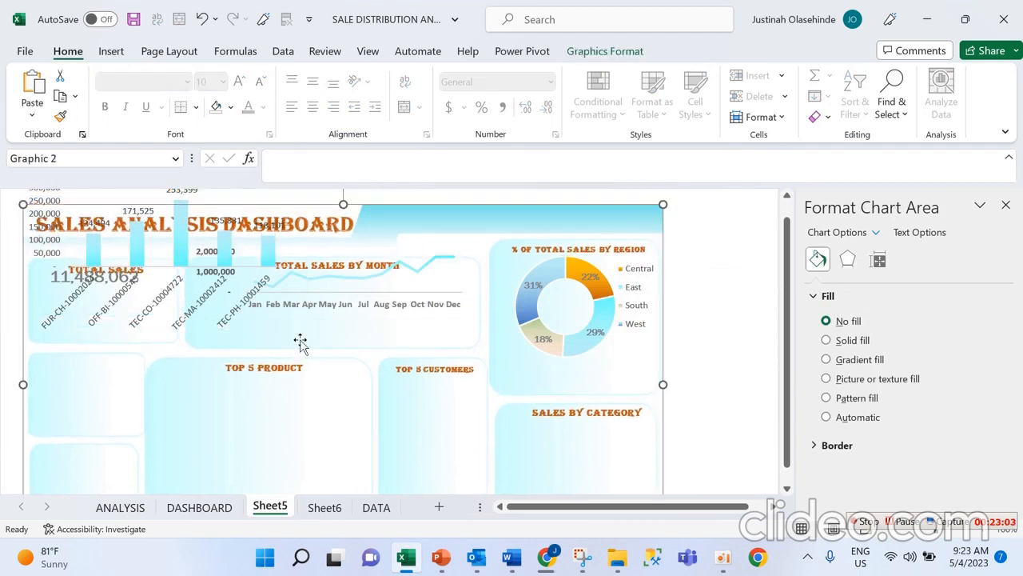
key(ctrl+z)
click(246, 312)
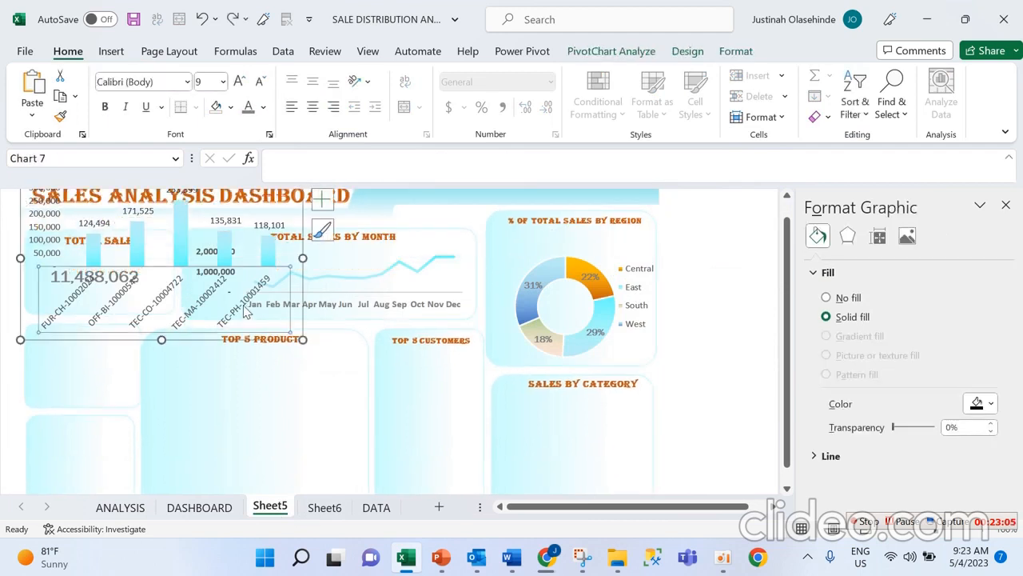
click(299, 212)
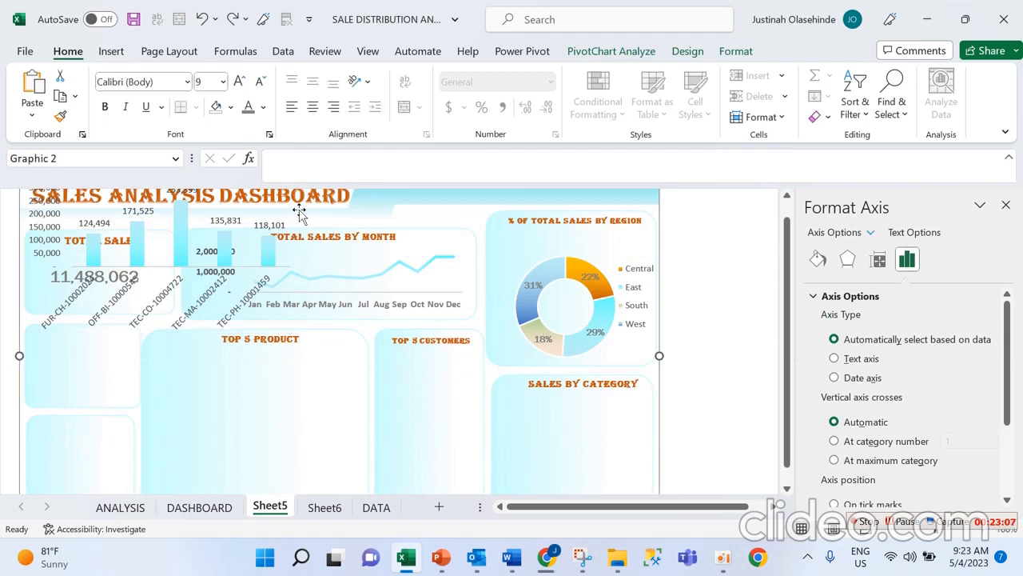
click(268, 254)
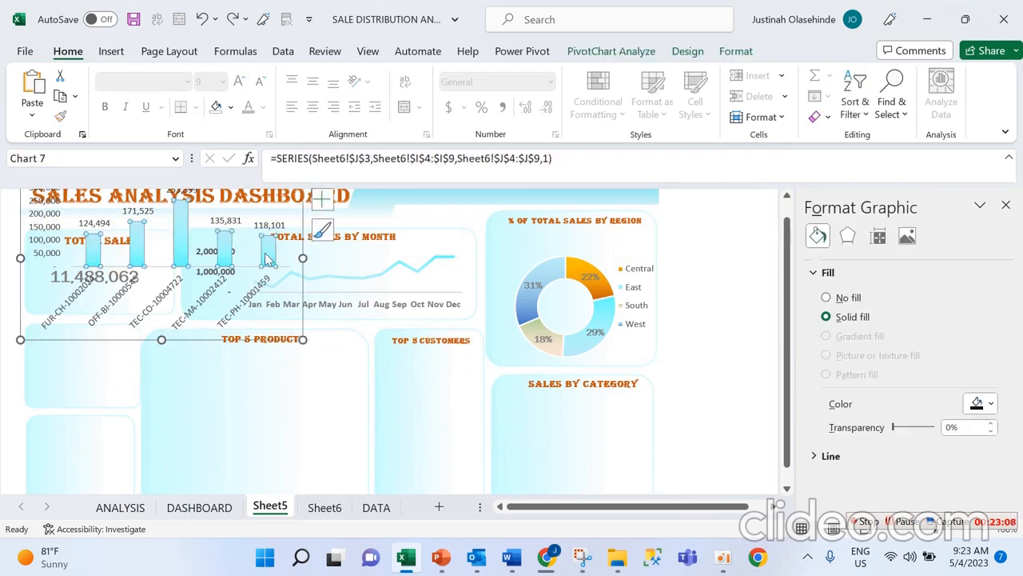
click(302, 325)
drag(301, 326, 379, 482)
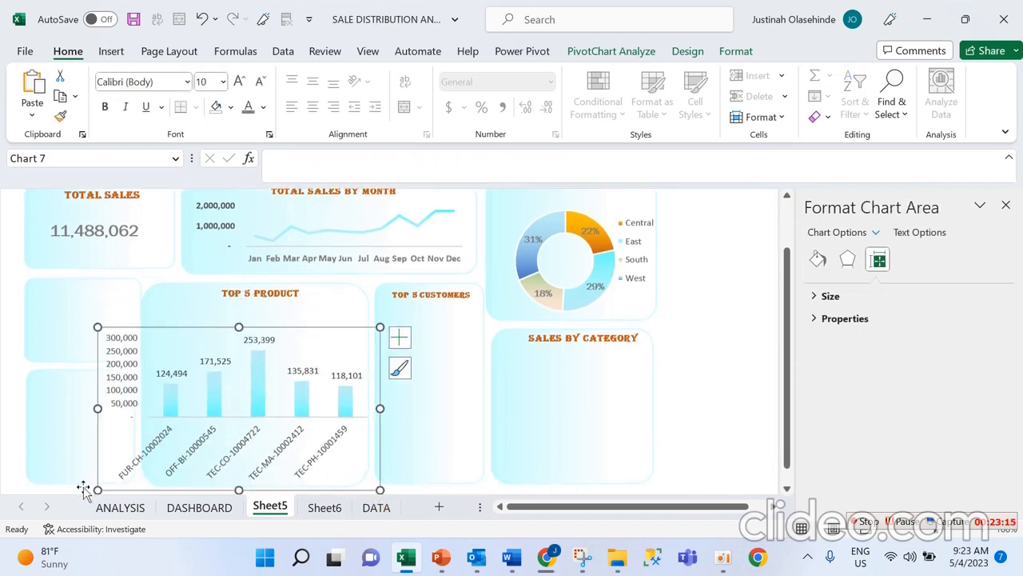
Resize the product column chart to fit inside the TOP 5 PRODUCT card, directly below its heading
drag(99, 490, 148, 464)
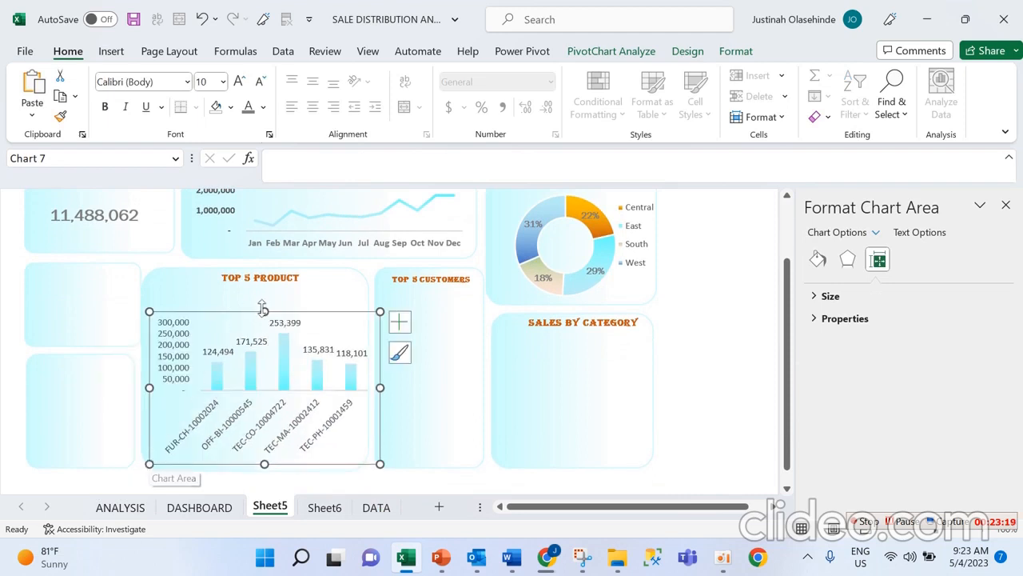
drag(264, 311, 264, 292)
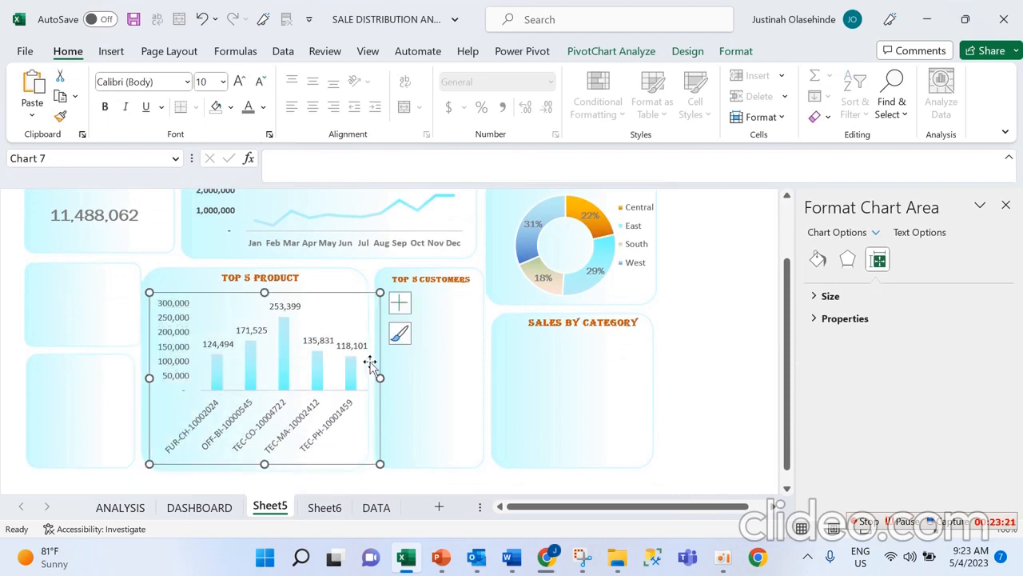
drag(380, 377, 357, 377)
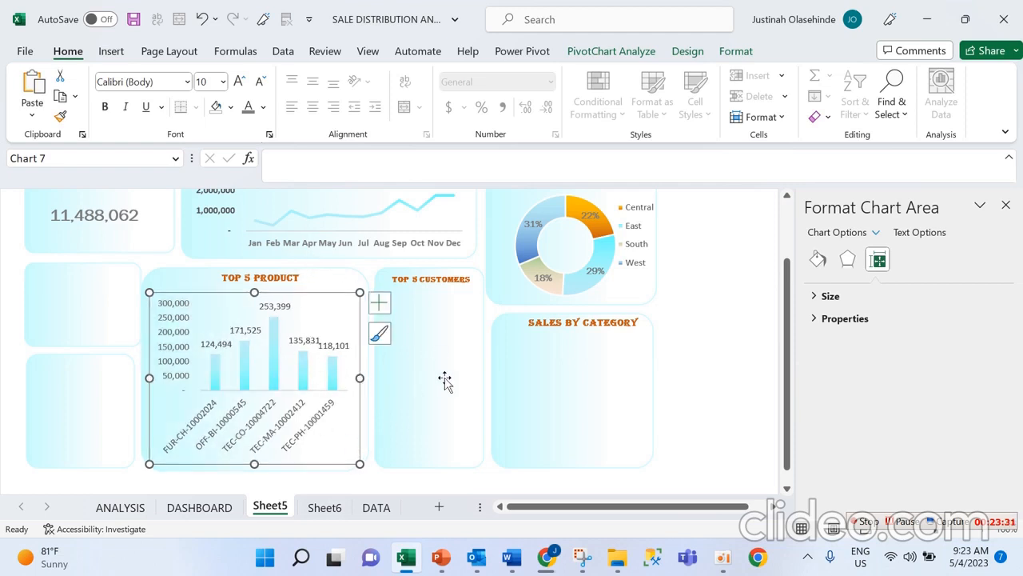
Check the product chart on the DASHBOARD sheet for reference, and change the Sheet5 product chart to a Clustered Bar
click(214, 515)
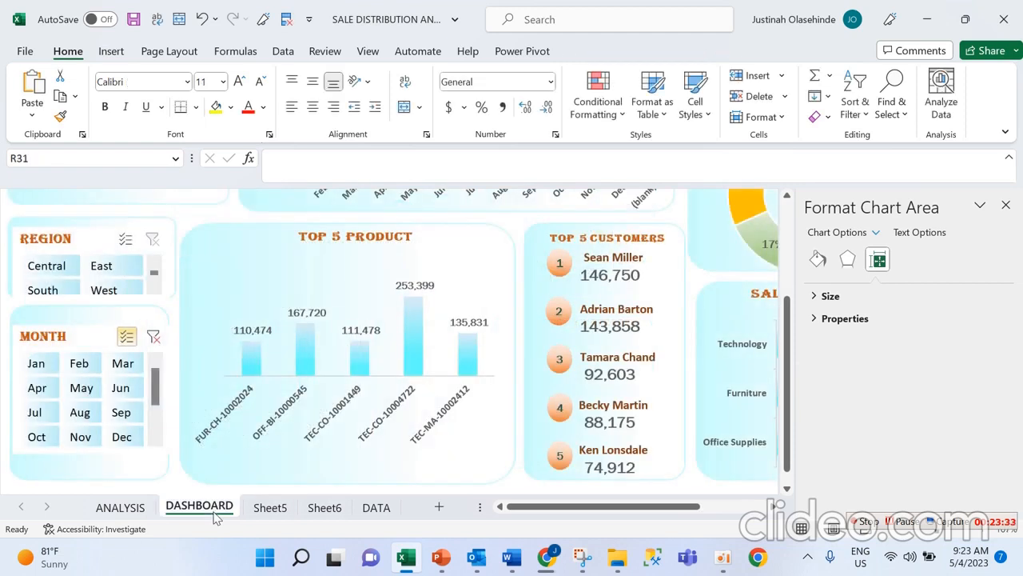
click(279, 517)
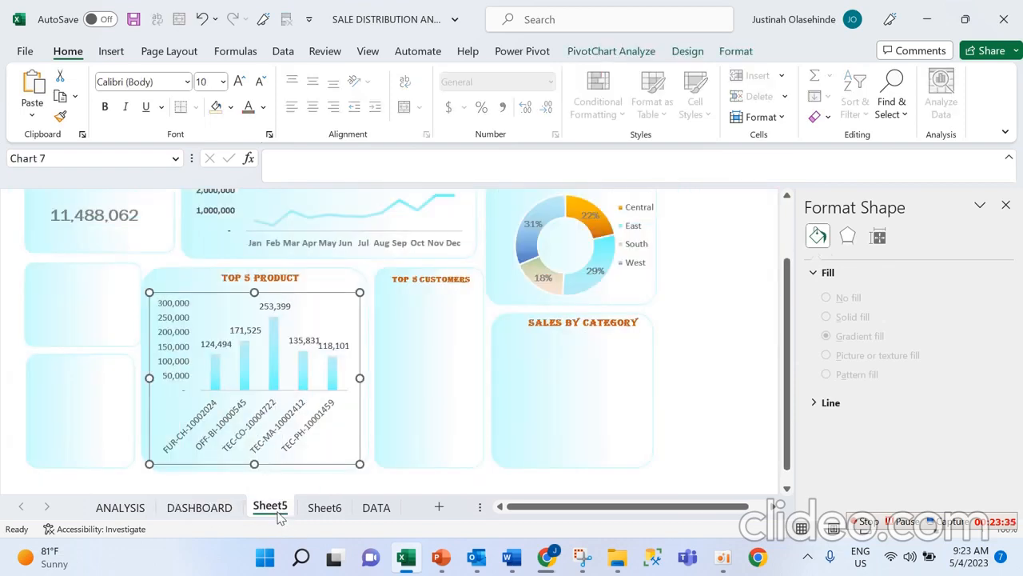
right_click(361, 293)
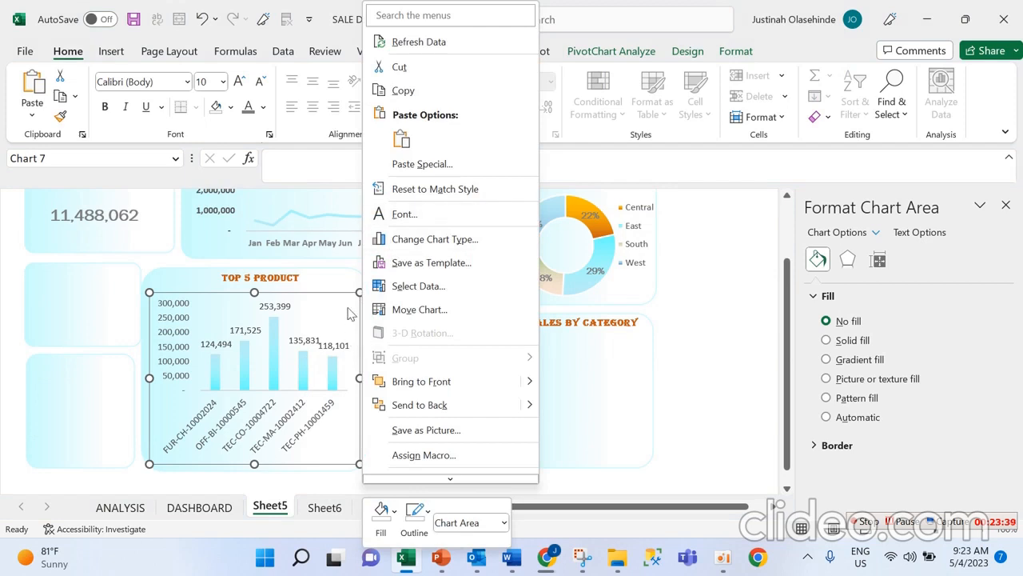
click(436, 240)
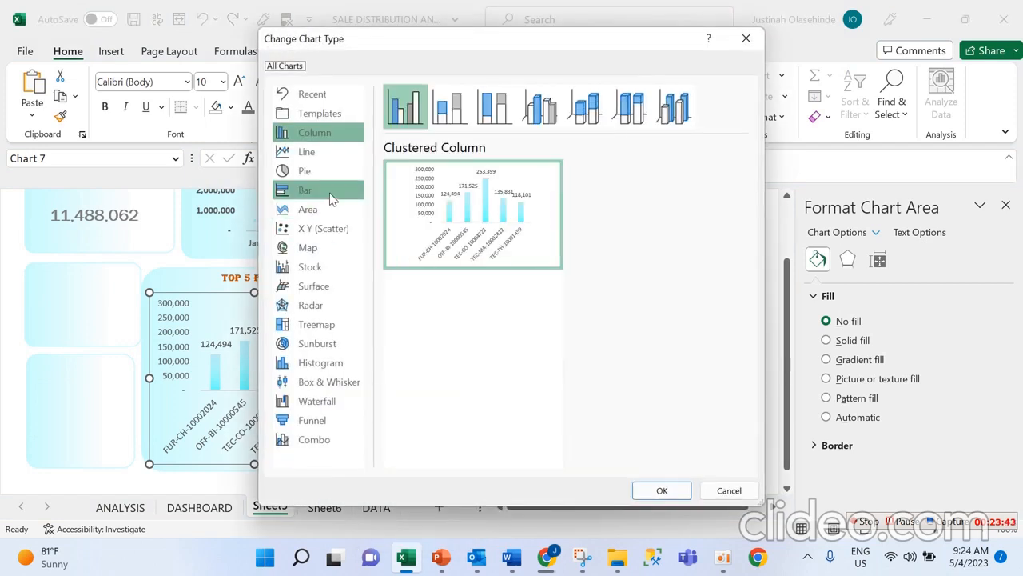
click(332, 199)
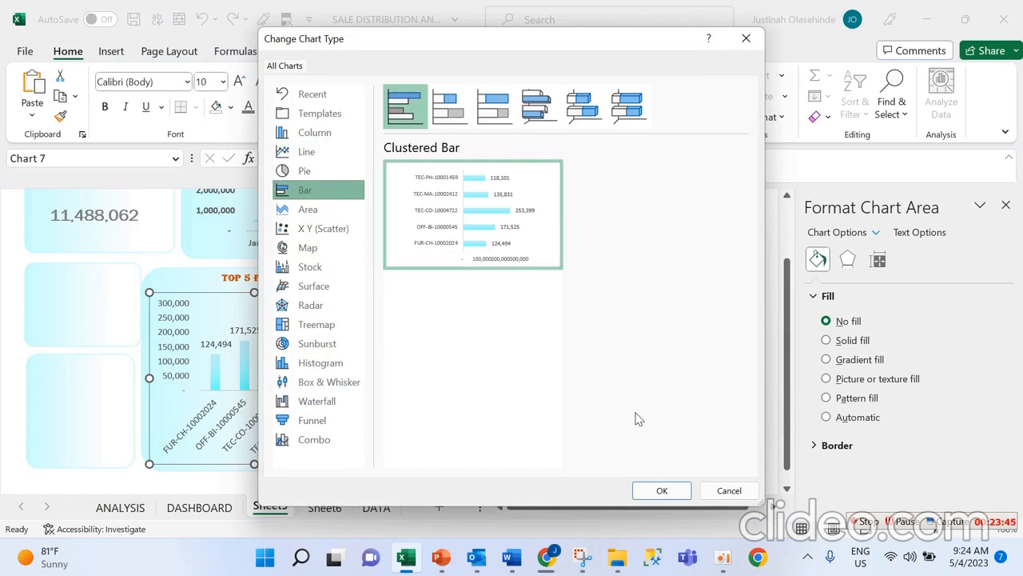
click(660, 490)
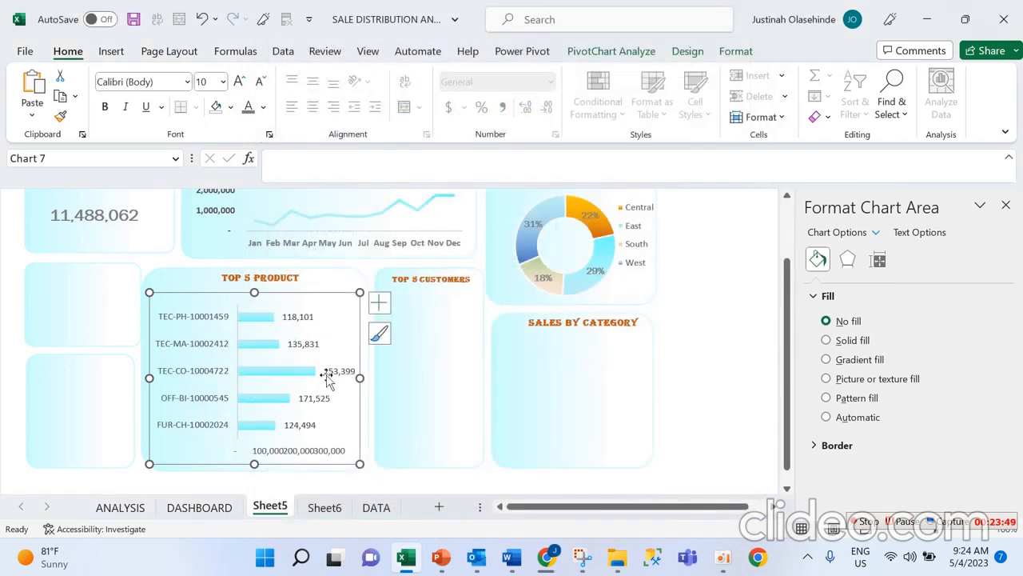
Delete the horizontal value axis from the product bar chart
click(336, 458)
right_click(336, 455)
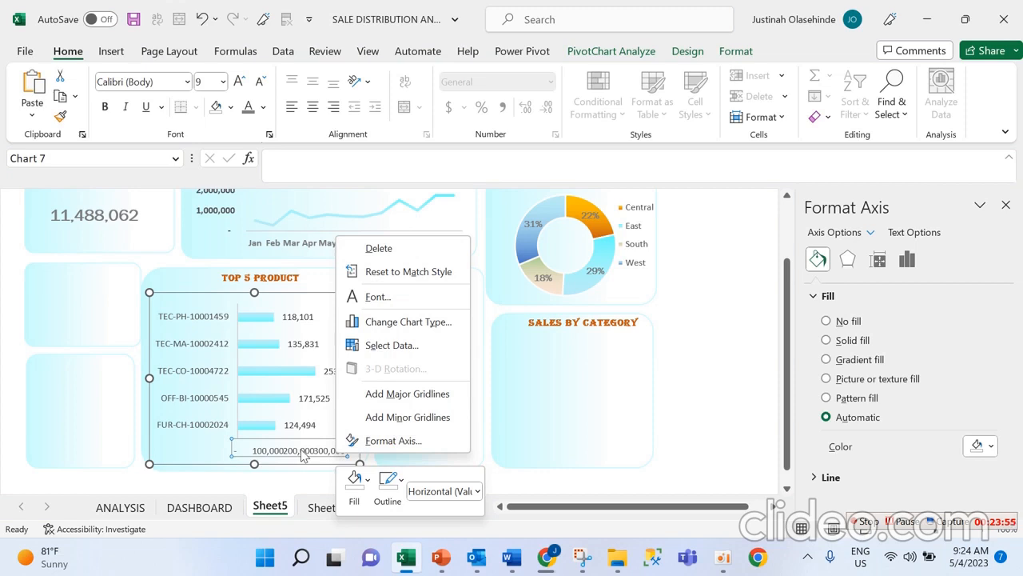
key(Escape)
key(Delete)
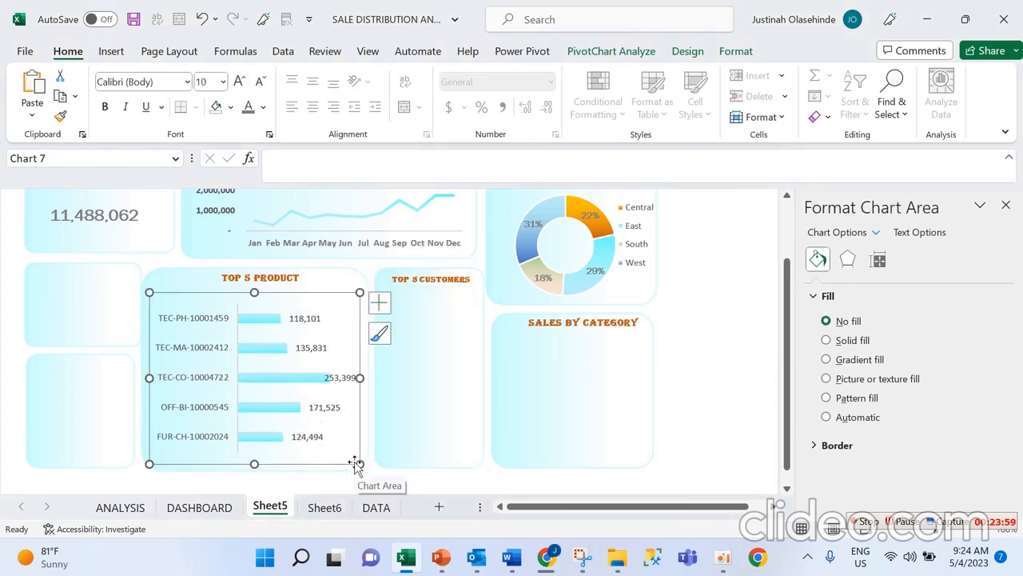
Widen the product bar chart slightly and nudge it left so it lines up with the TOP 5 PRODUCT card
drag(359, 463, 377, 462)
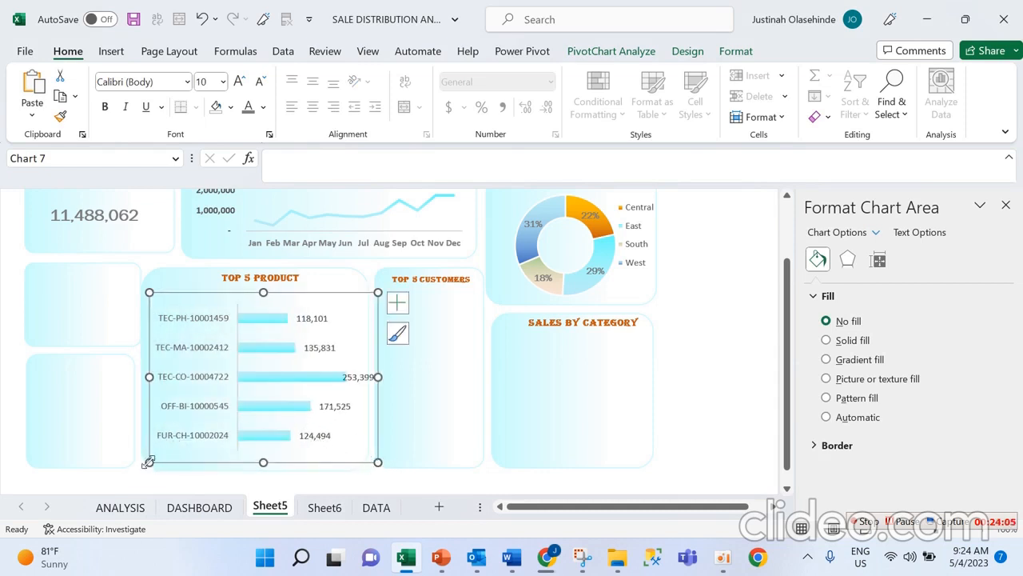
key(Left)
key(Left)
key(Left)
key(Left)
key(Left)
key(Left)
key(Left)
key(Left)
key(Left)
key(Left)
key(Left)
key(Left)
key(Left)
key(Left)
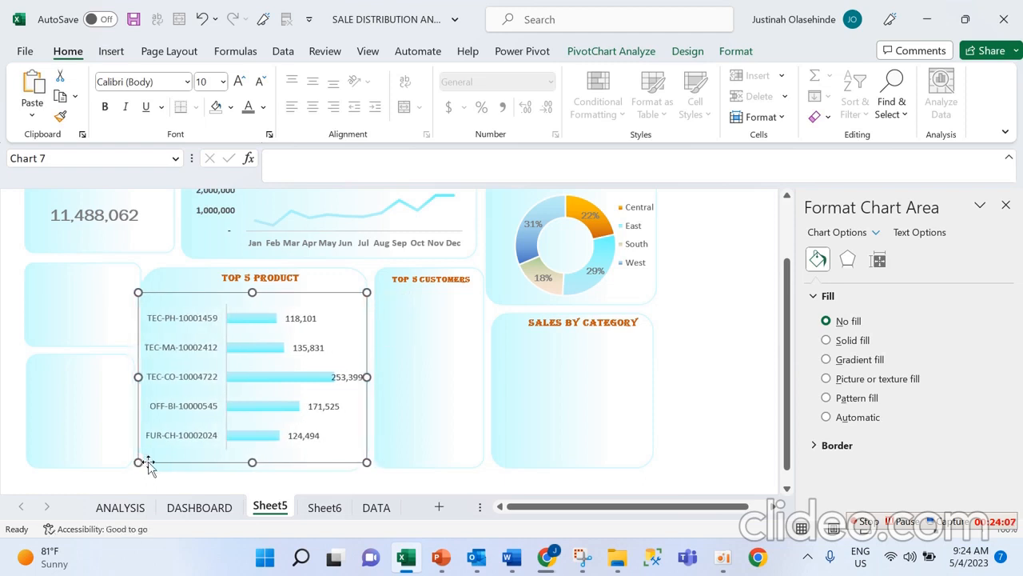
key(Left)
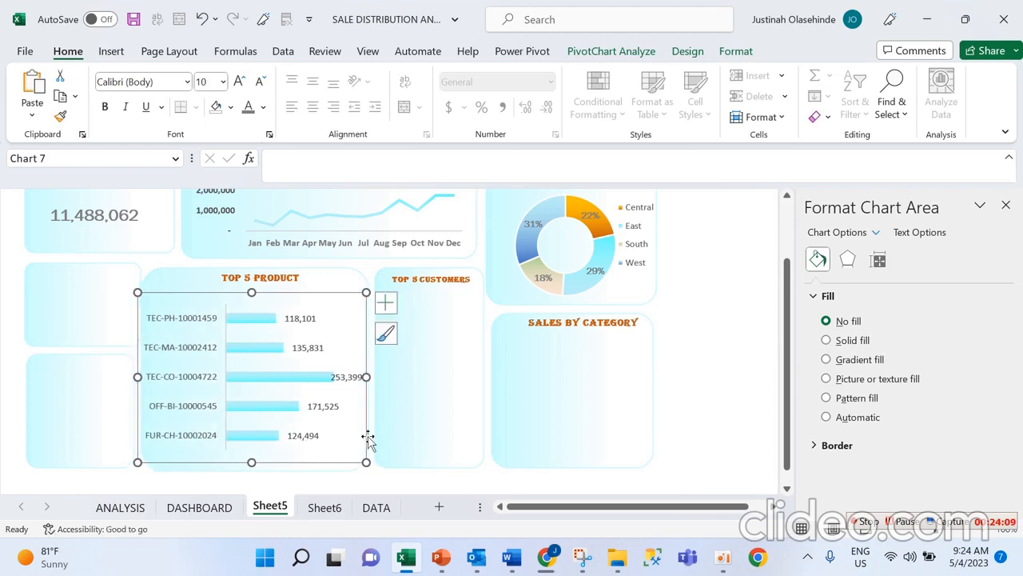
Make the product chart's data labels bold and set their font to Franklin Gothic Book
click(400, 434)
click(302, 319)
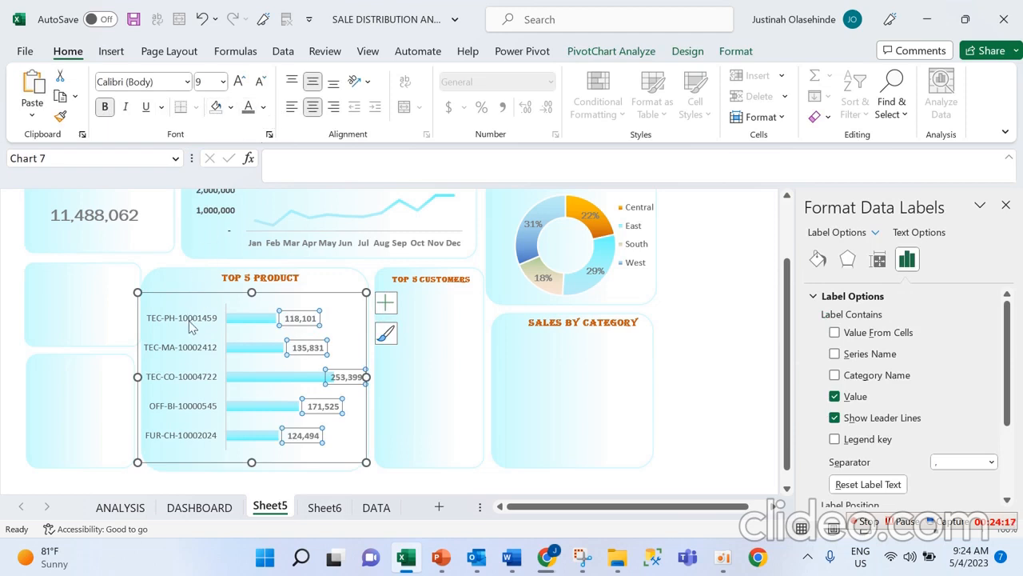
click(187, 82)
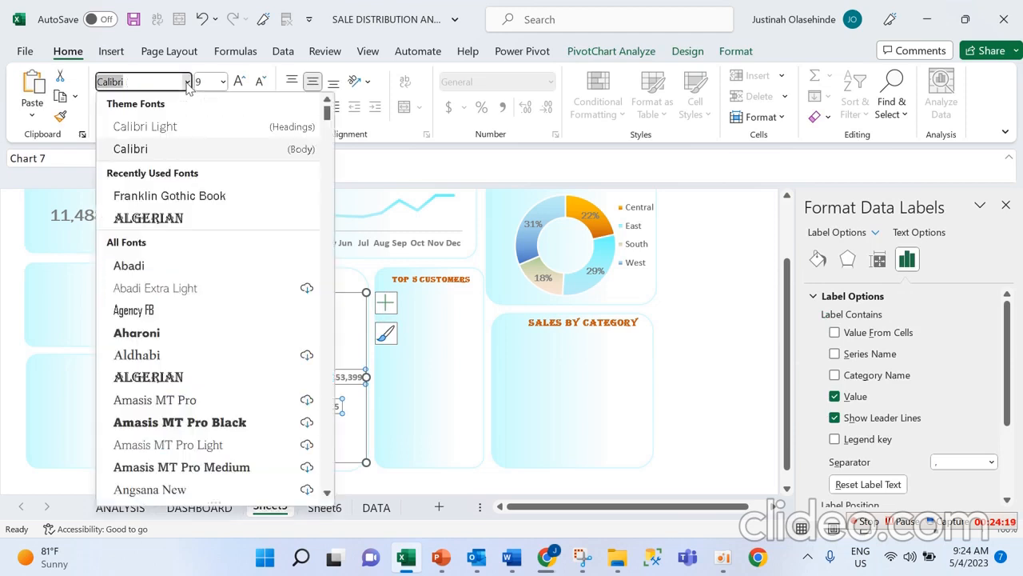
key(Down)
key(Return)
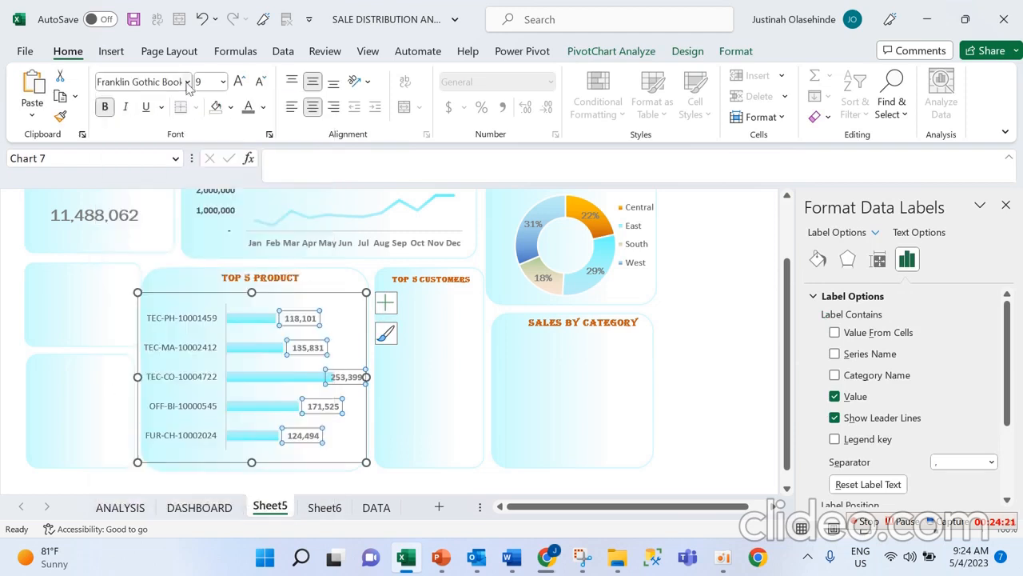
Make the product ID labels on the bar chart's category axis bold
click(206, 327)
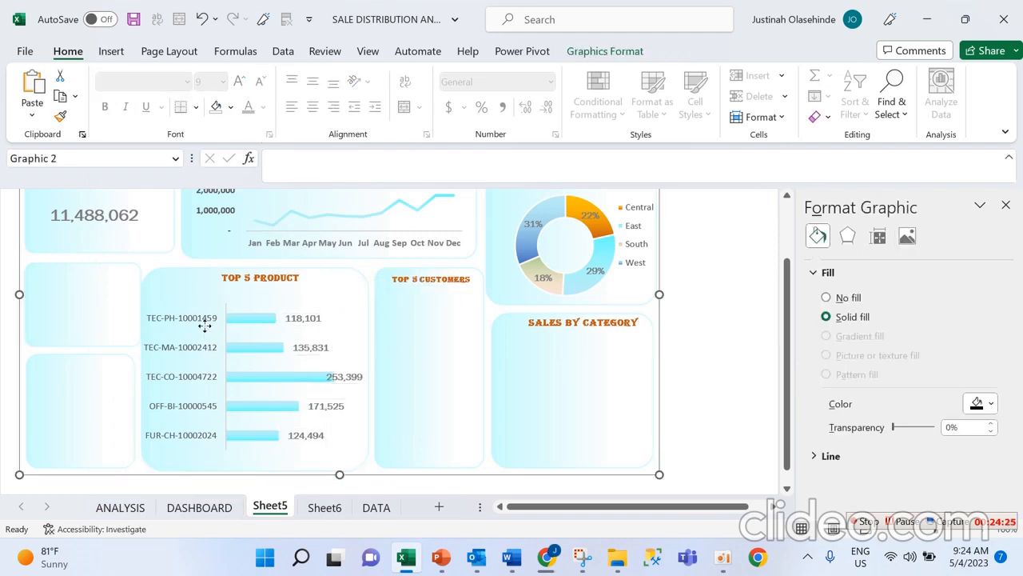
click(199, 327)
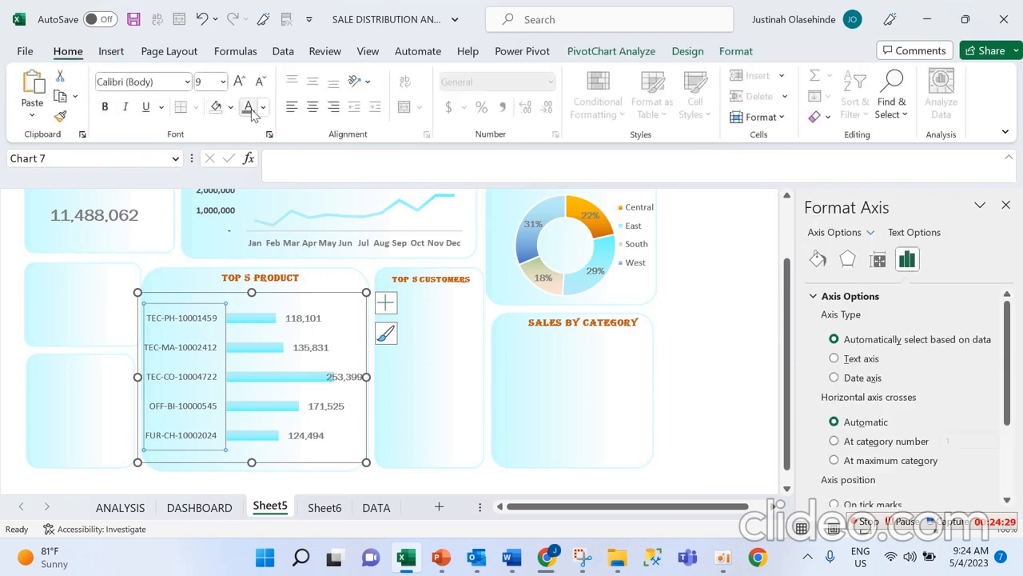
click(104, 107)
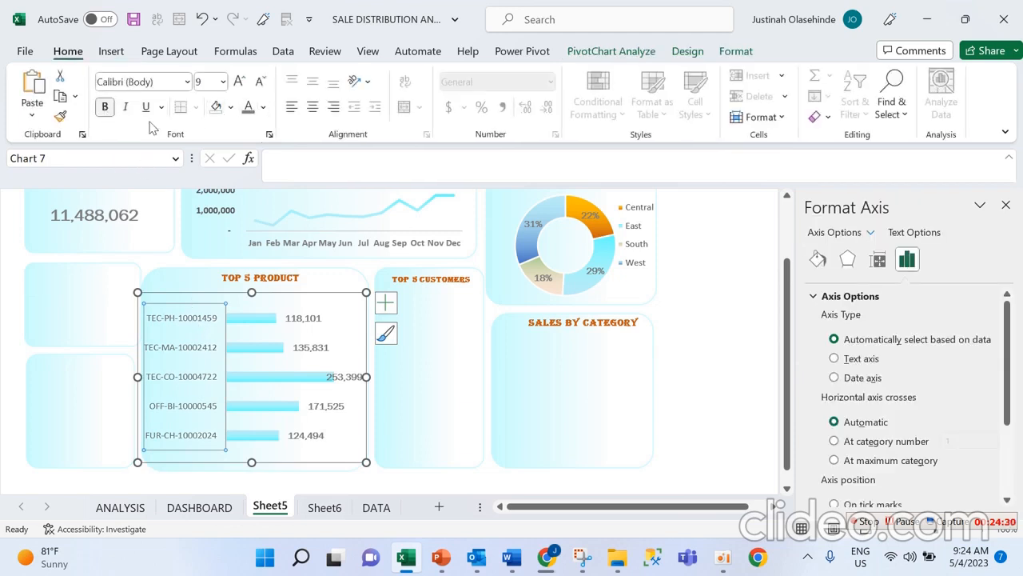
click(471, 353)
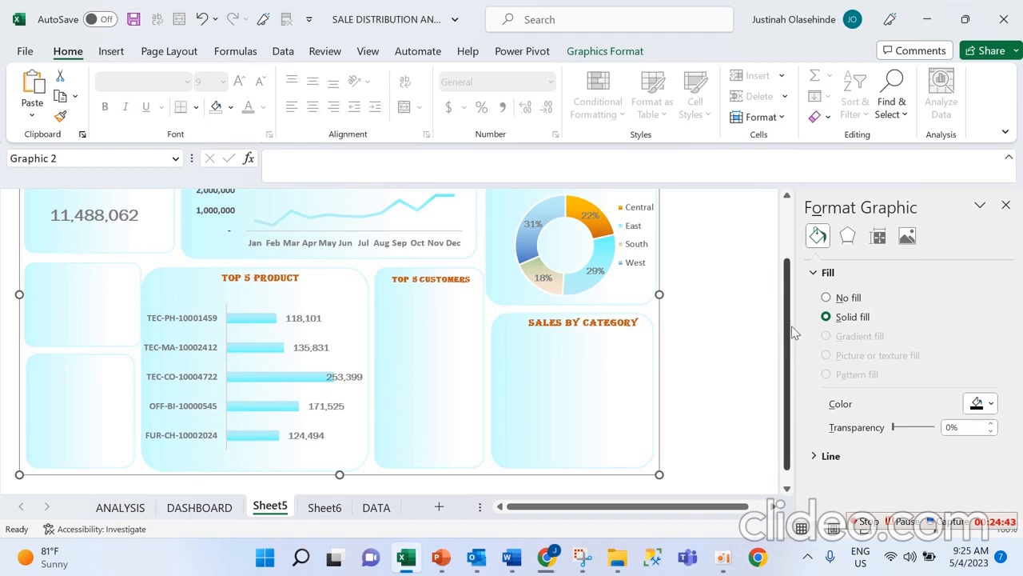
mouse_move(788, 327)
mouse_down()
mouse_move(782, 262)
mouse_move(783, 339)
mouse_up()
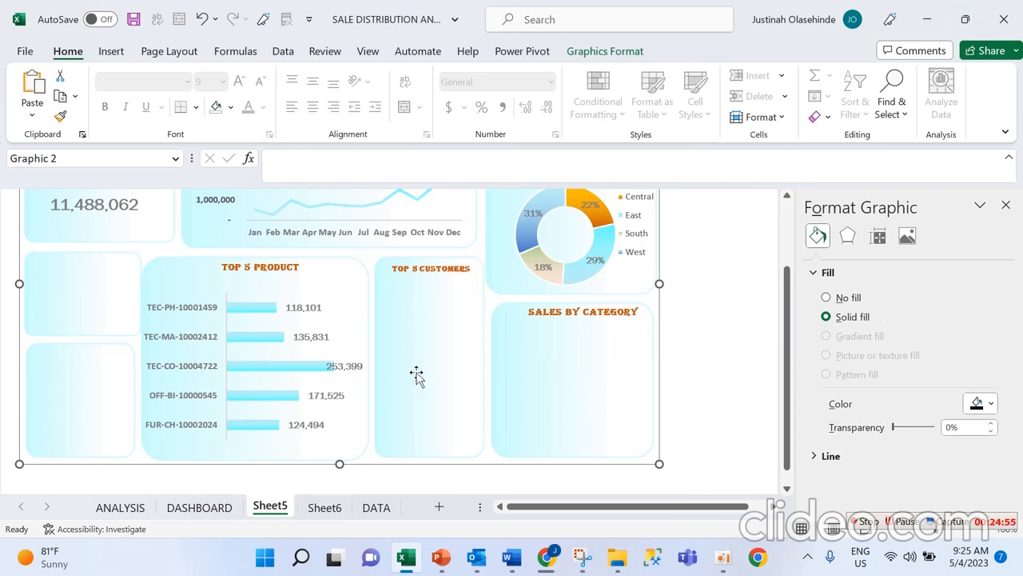
Copy the Sum of ACTUAL PivotTable in A3:A4 of Sheet6 and paste the copy at F11
click(322, 508)
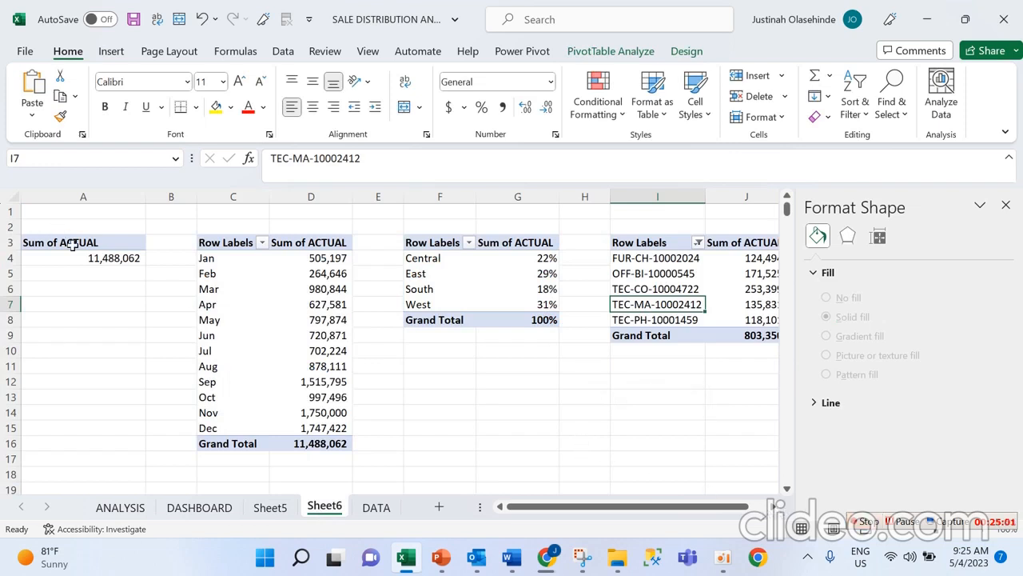
drag(78, 239, 92, 259)
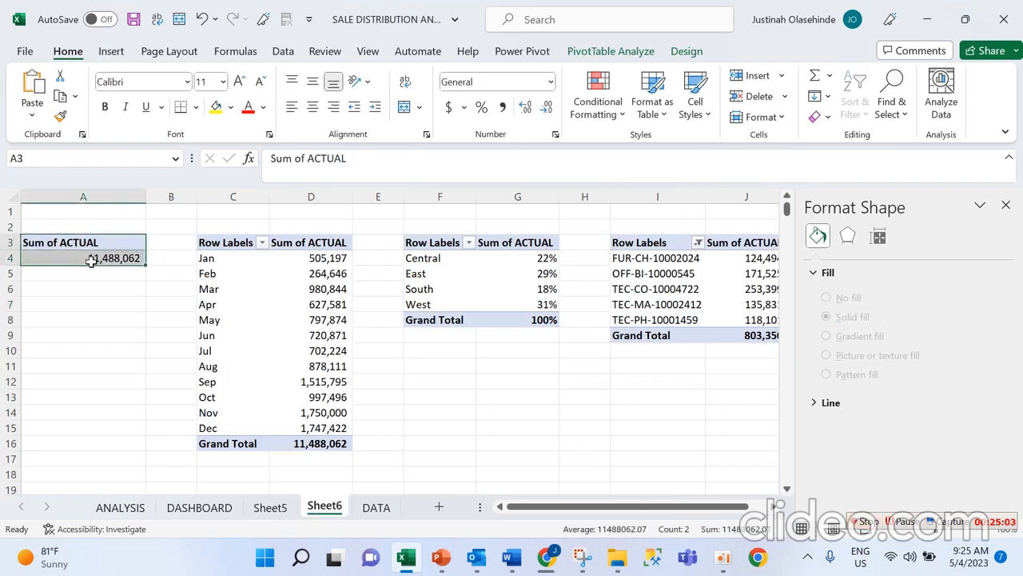
key(ctrl+c)
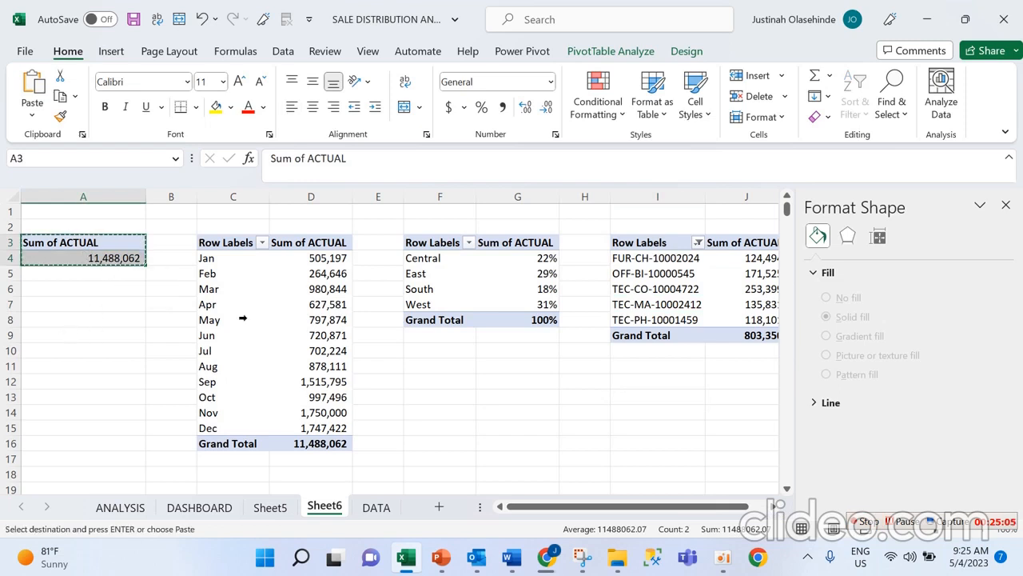
click(427, 365)
key(ctrl+v)
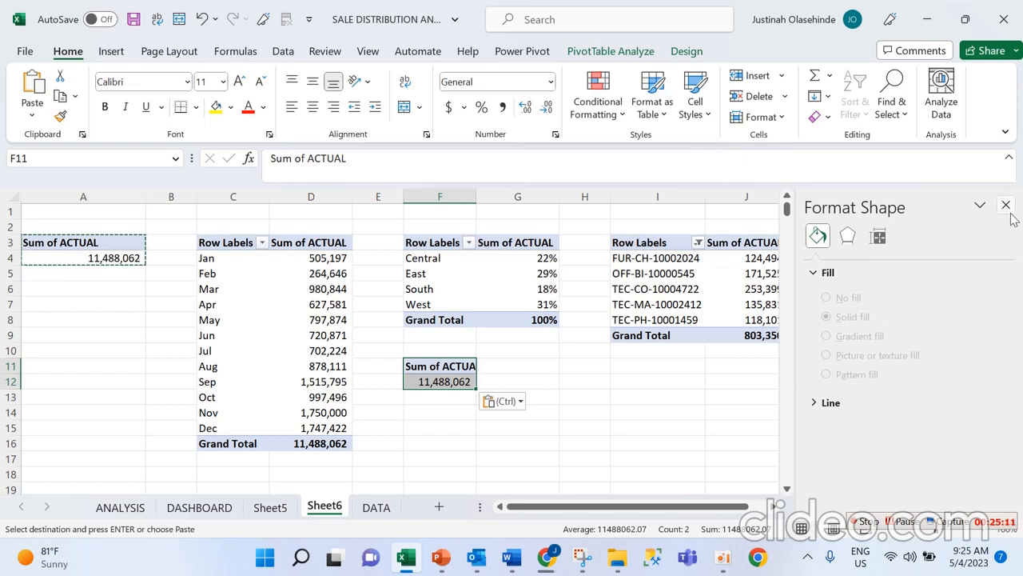
Show the field list for the PivotTable at F11 and add Category to its Rows area
click(1006, 204)
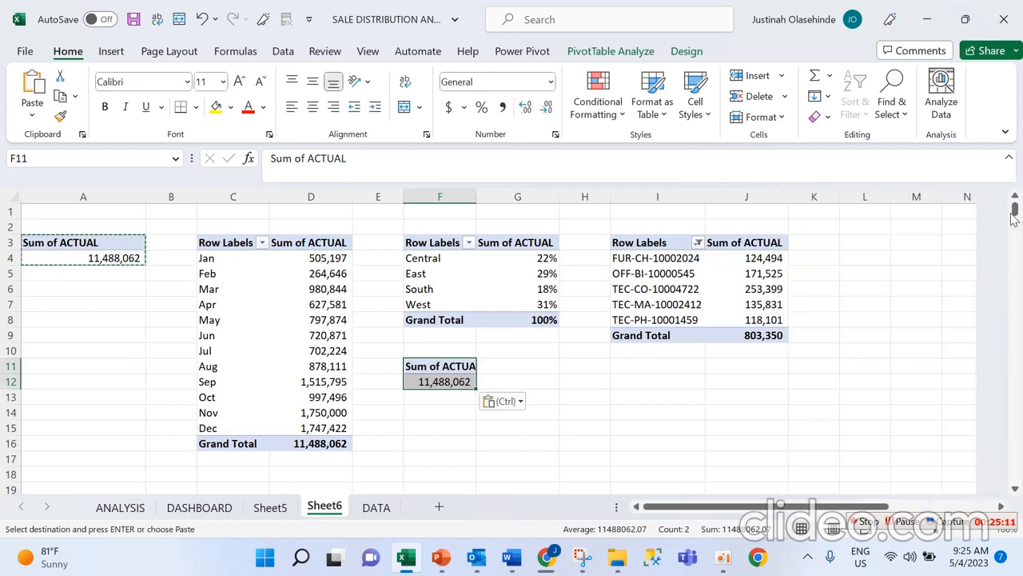
right_click(432, 376)
click(506, 366)
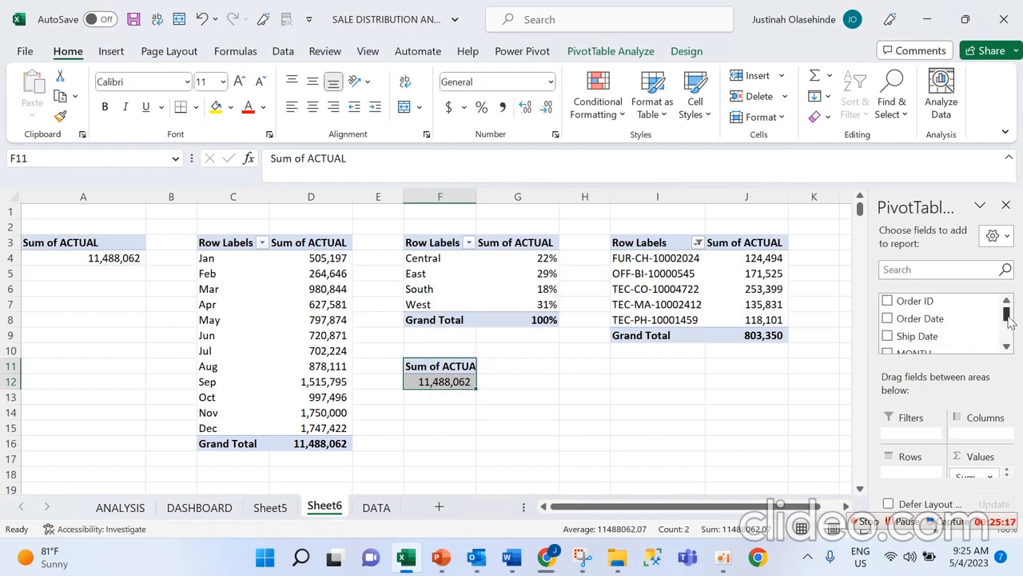
drag(1010, 321, 1010, 333)
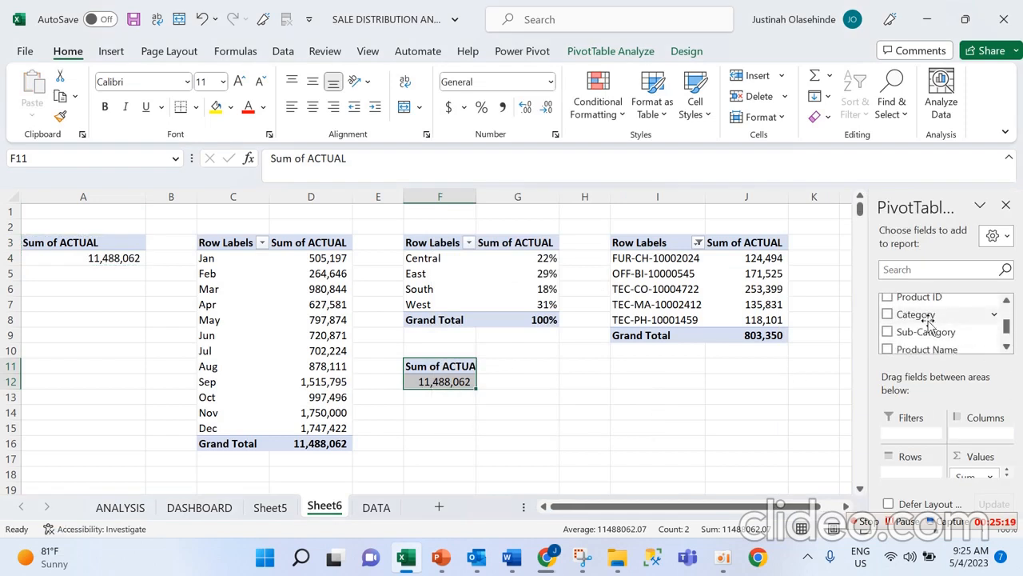
drag(923, 319, 911, 475)
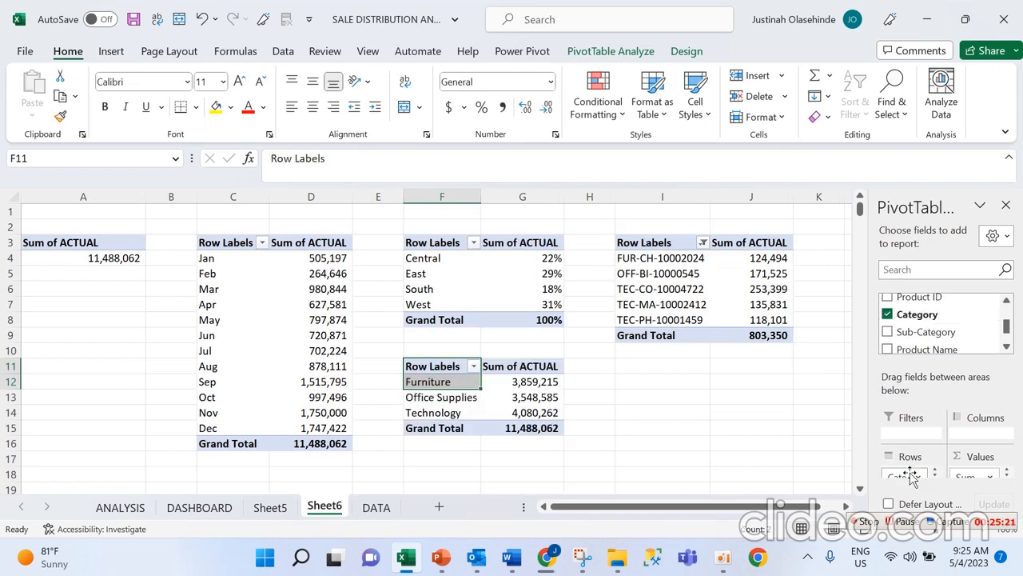
Insert a 2-D clustered column PivotChart from the category sales PivotTable
click(508, 413)
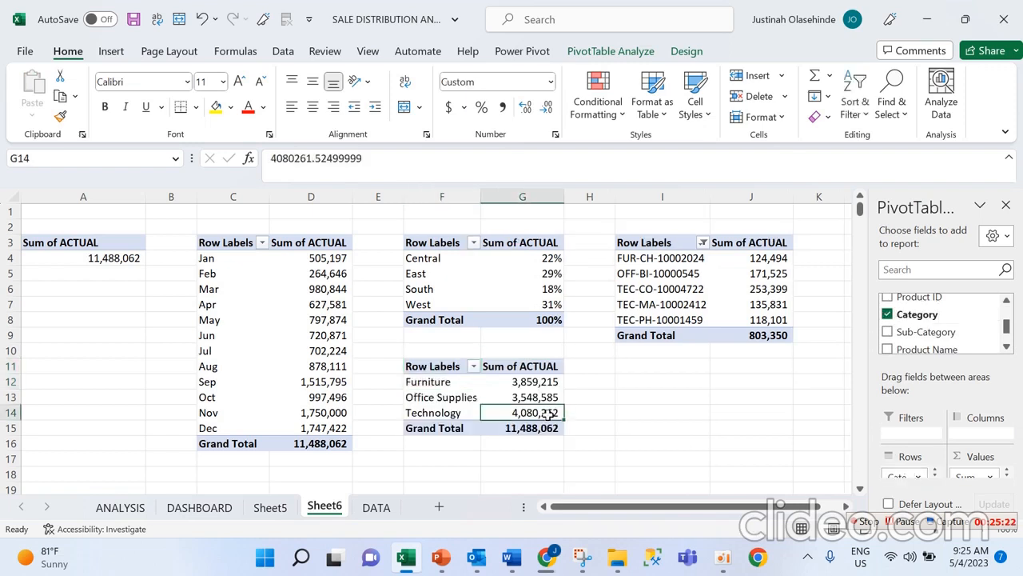
click(406, 375)
click(111, 51)
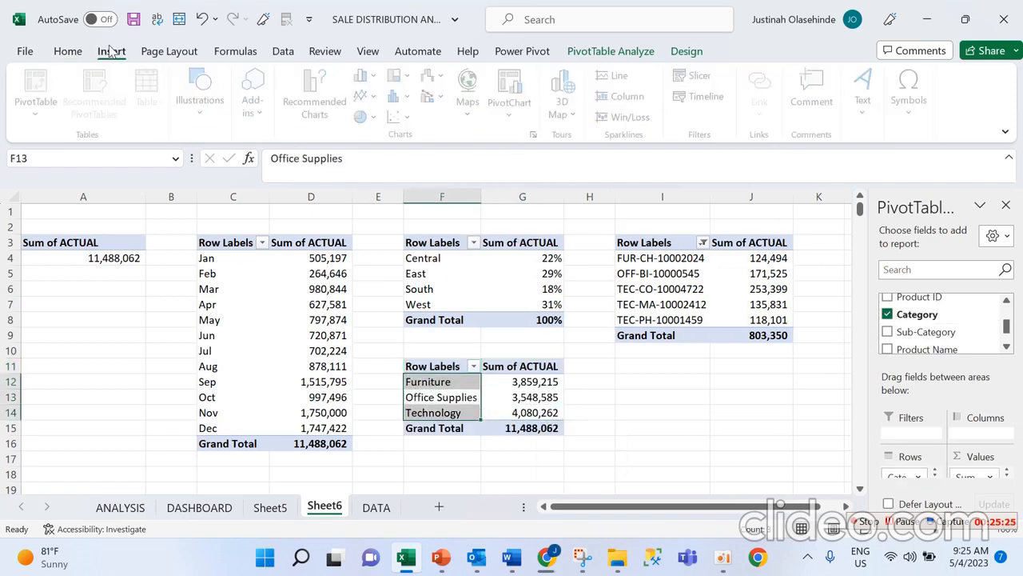
click(404, 102)
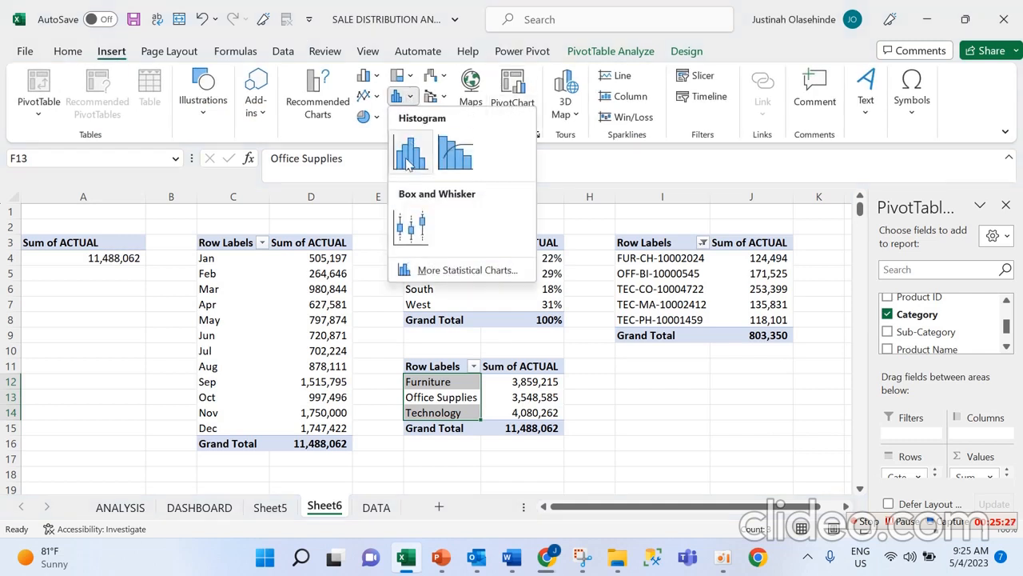
key(Escape)
click(370, 76)
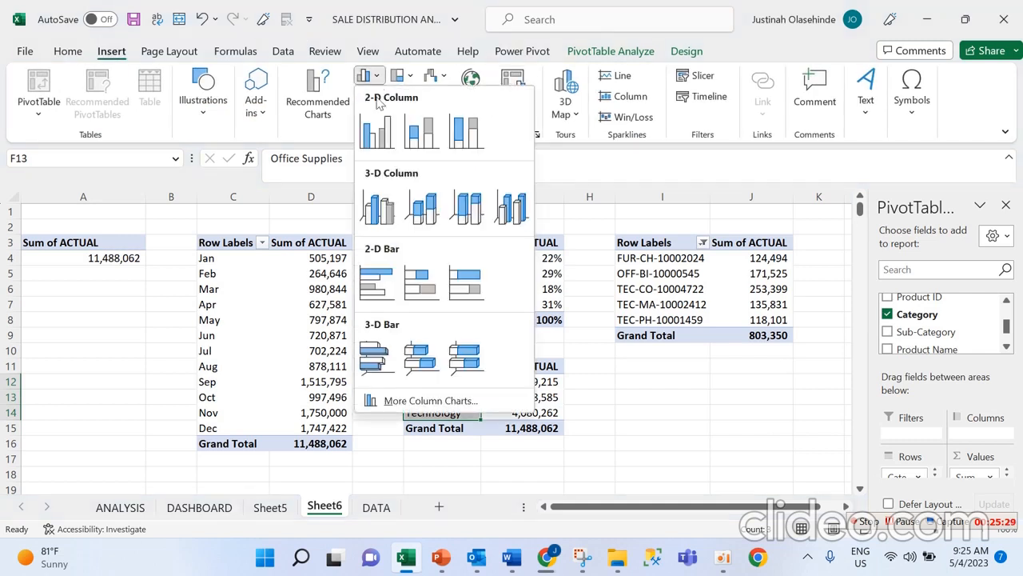
click(377, 129)
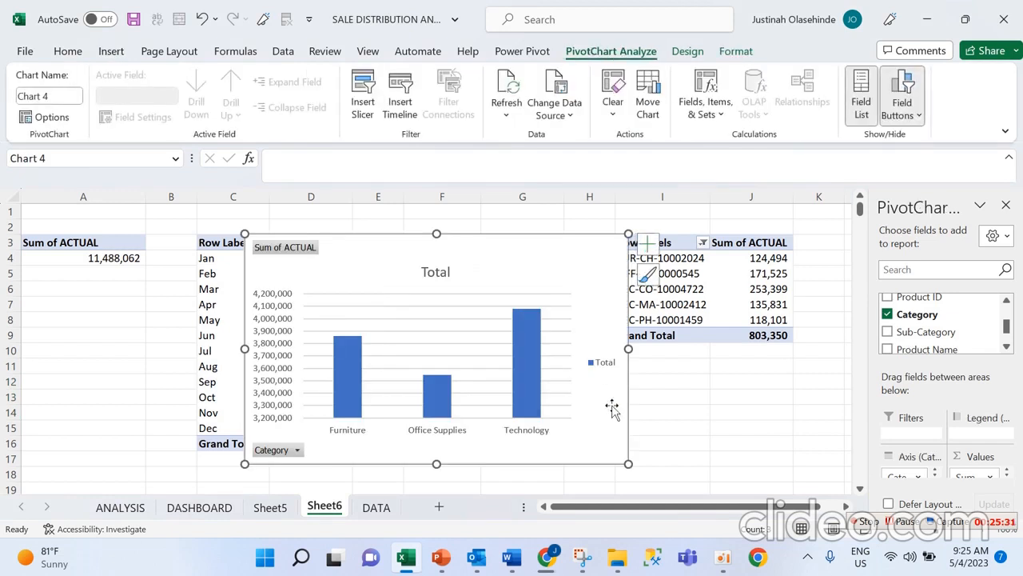
Add data labels to the category sales column chart and remove its gridlines and legend
click(529, 345)
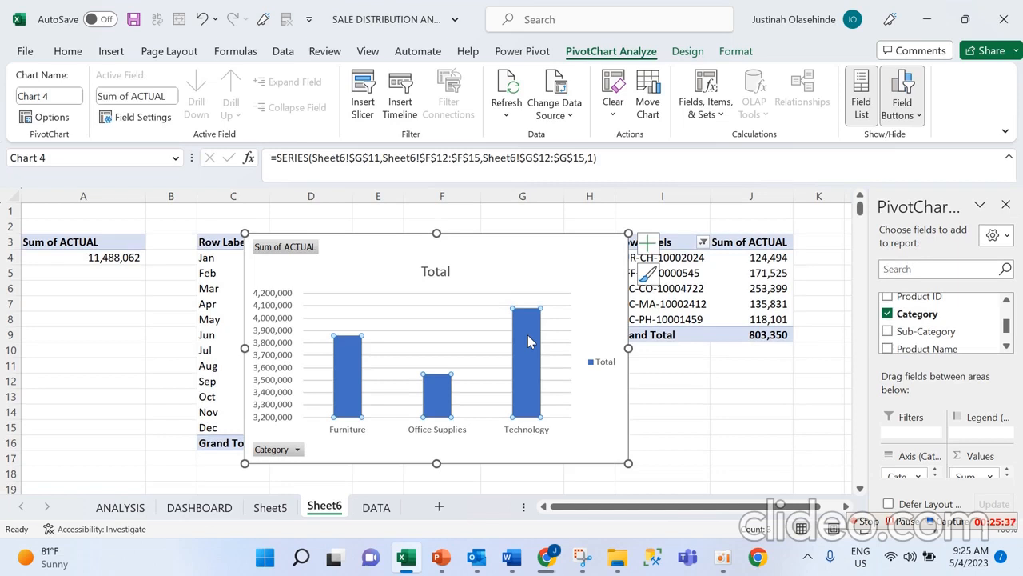
click(647, 242)
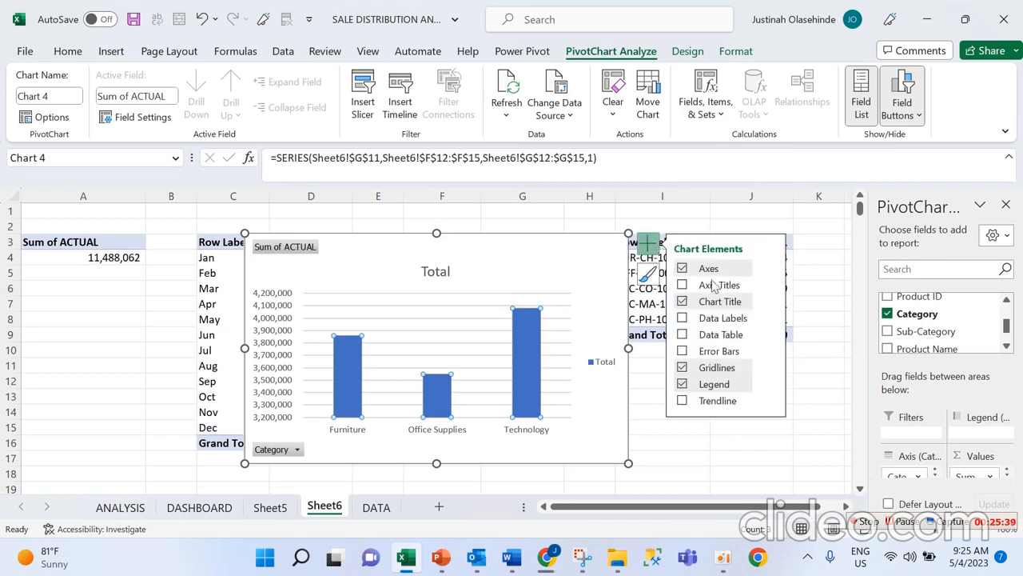
click(718, 271)
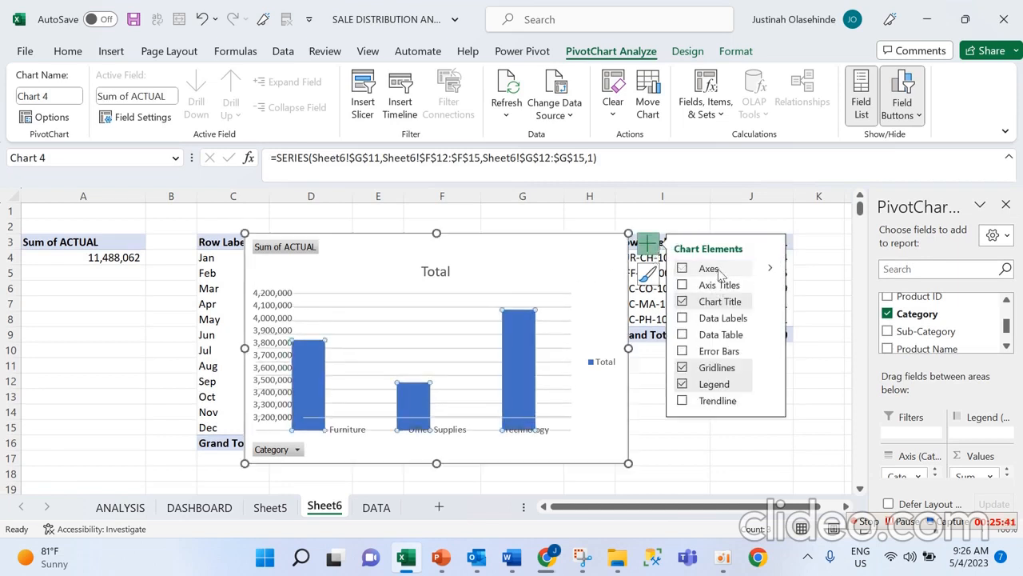
click(719, 272)
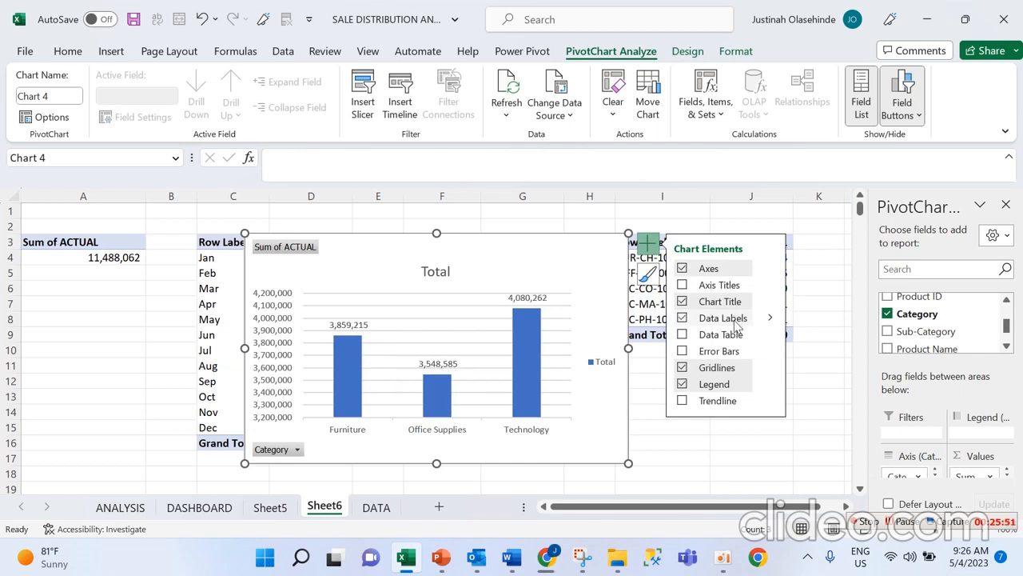
click(729, 369)
click(731, 387)
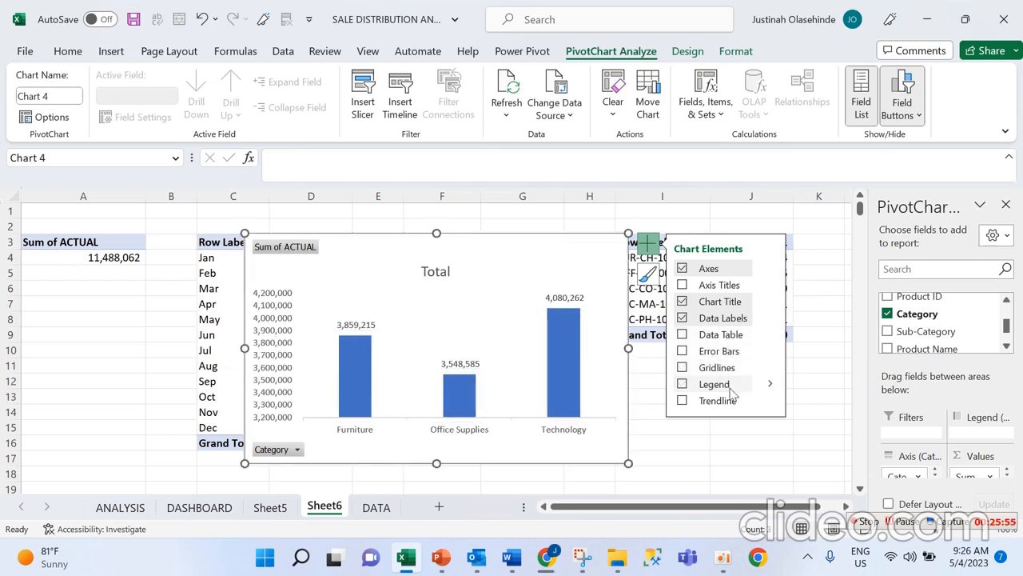
Remove the primary vertical axis, chart title and all field buttons from the category sales column chart
click(770, 273)
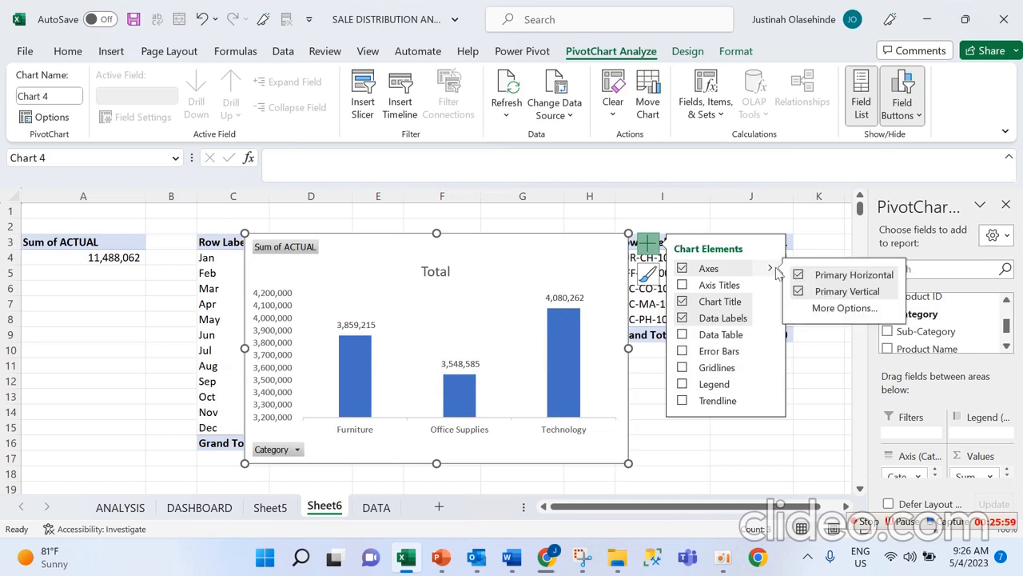
click(845, 293)
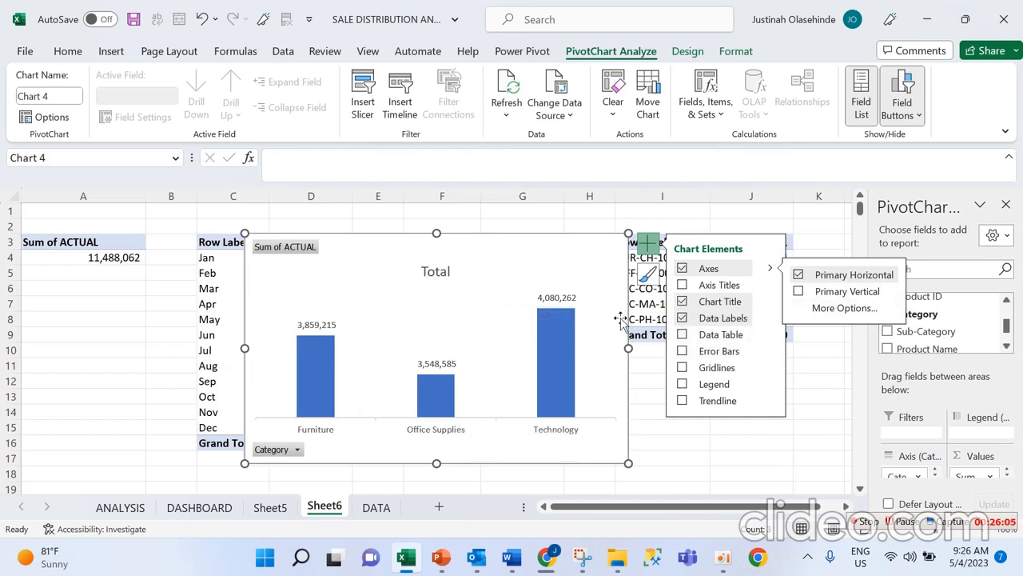
click(709, 300)
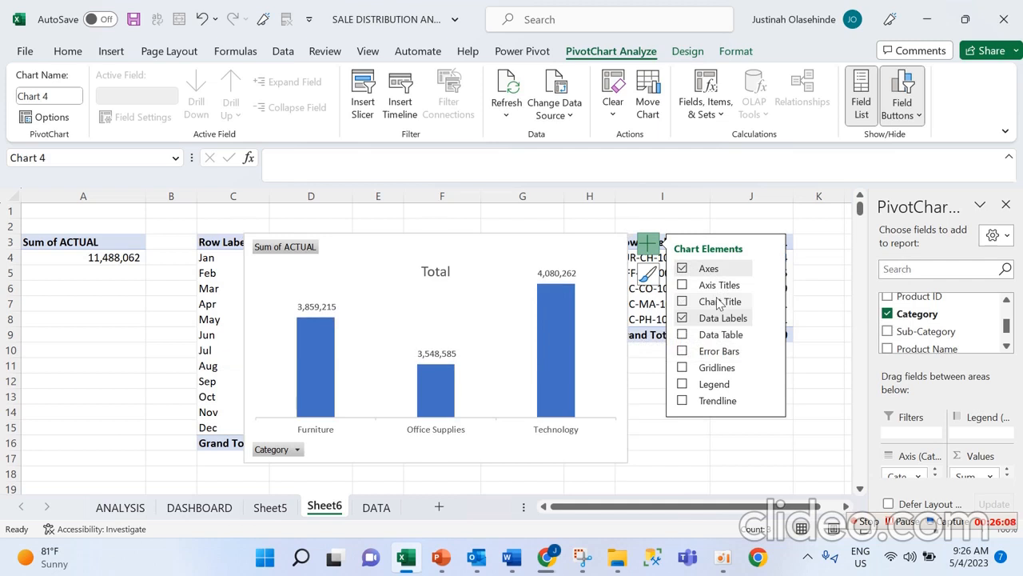
right_click(309, 250)
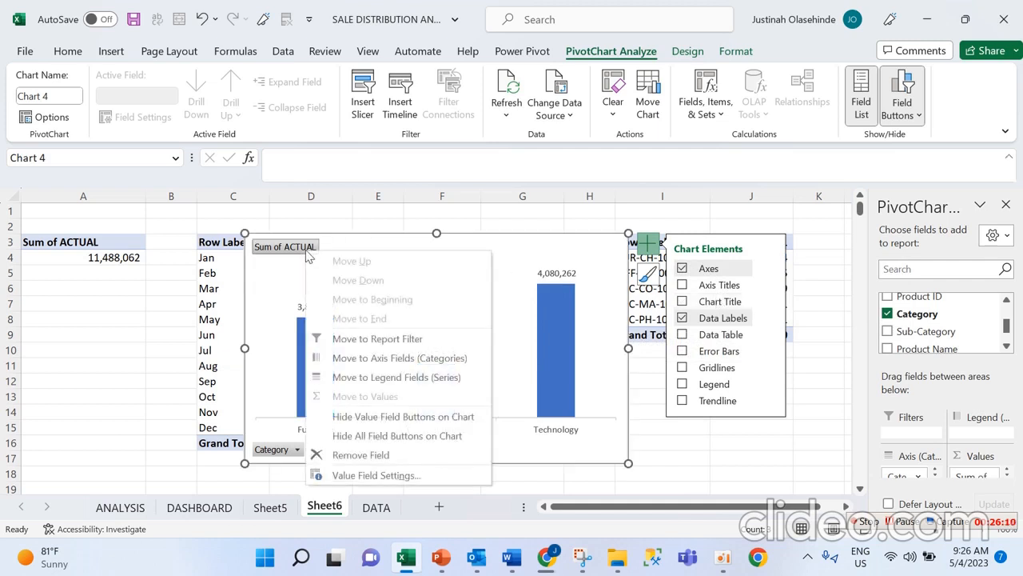
click(400, 435)
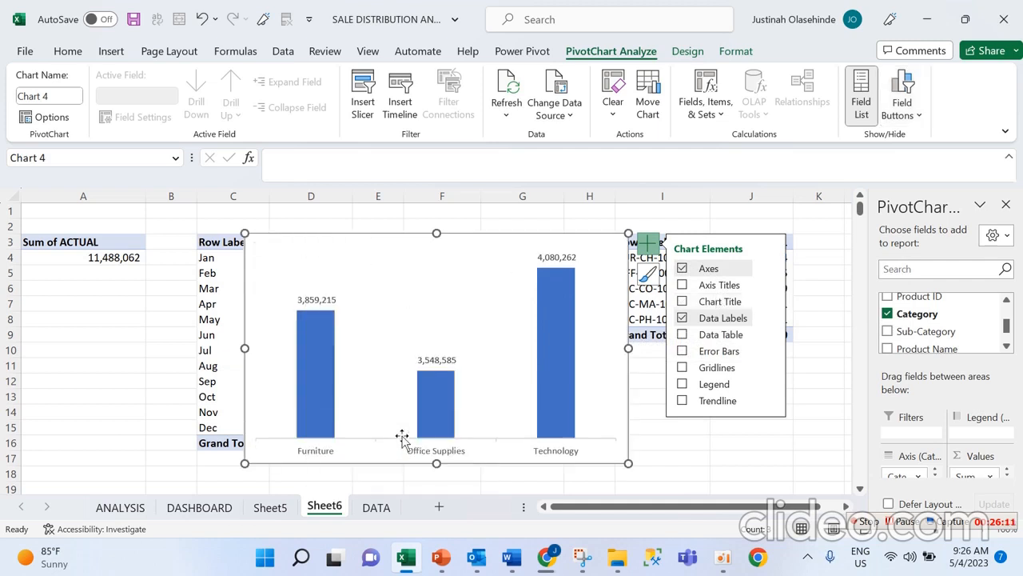
Give the category sales chart area no fill and no outline
click(735, 51)
click(445, 74)
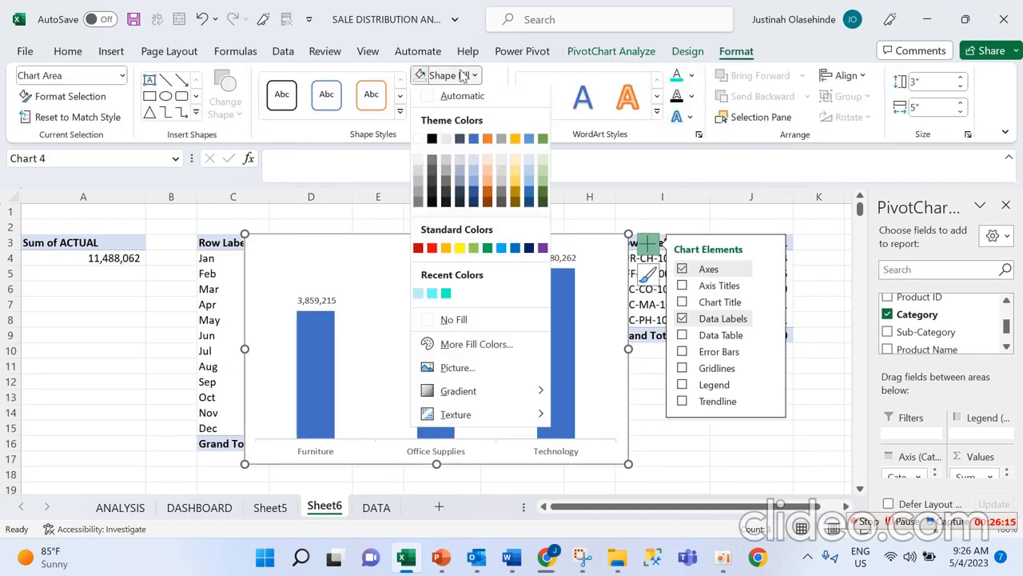
click(471, 319)
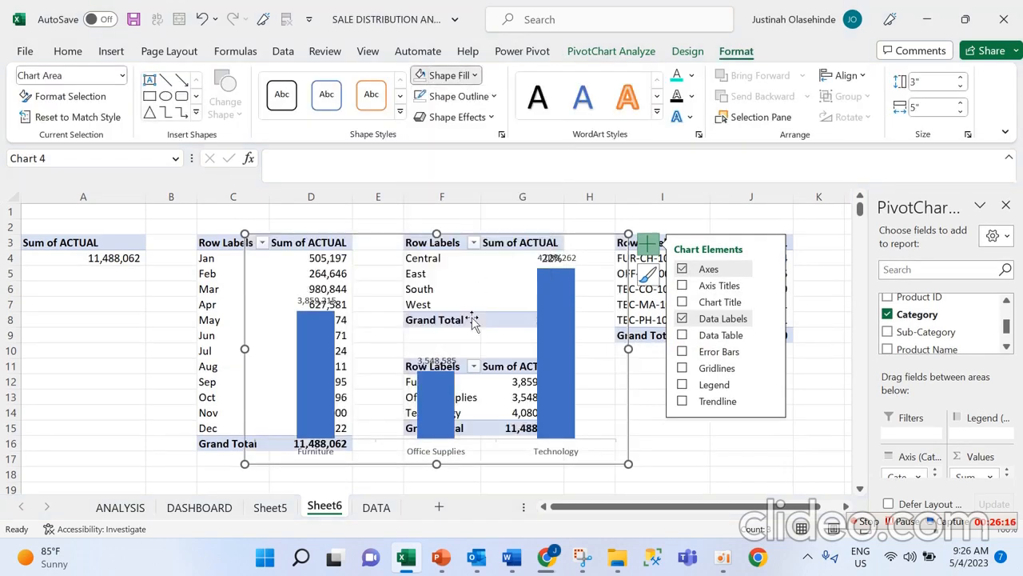
click(459, 96)
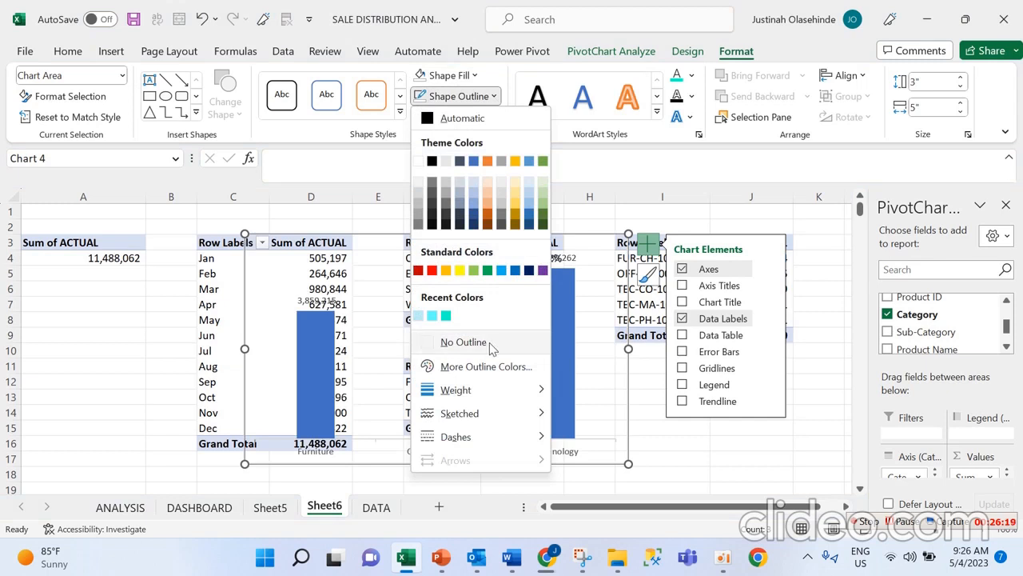
click(489, 344)
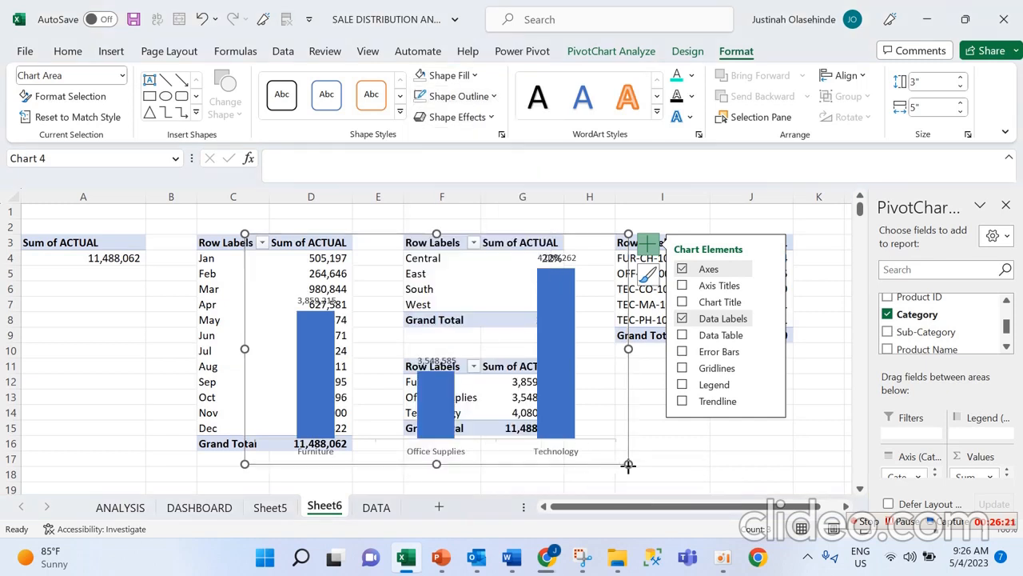
Shrink the category column chart to about 1.9" by 3.1", place it beside the category pivot table, and close the field list
drag(628, 464, 483, 380)
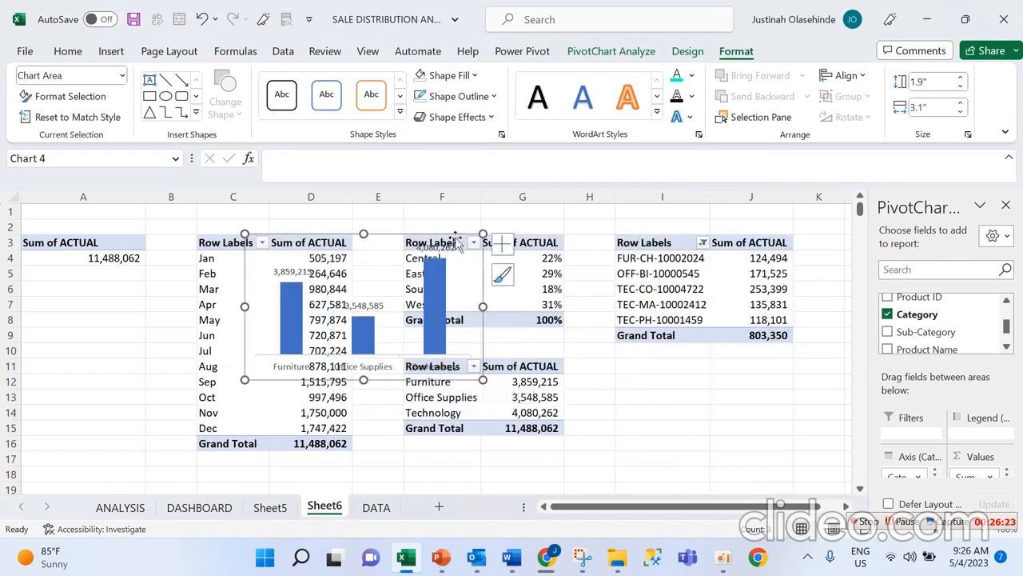
drag(478, 241, 779, 359)
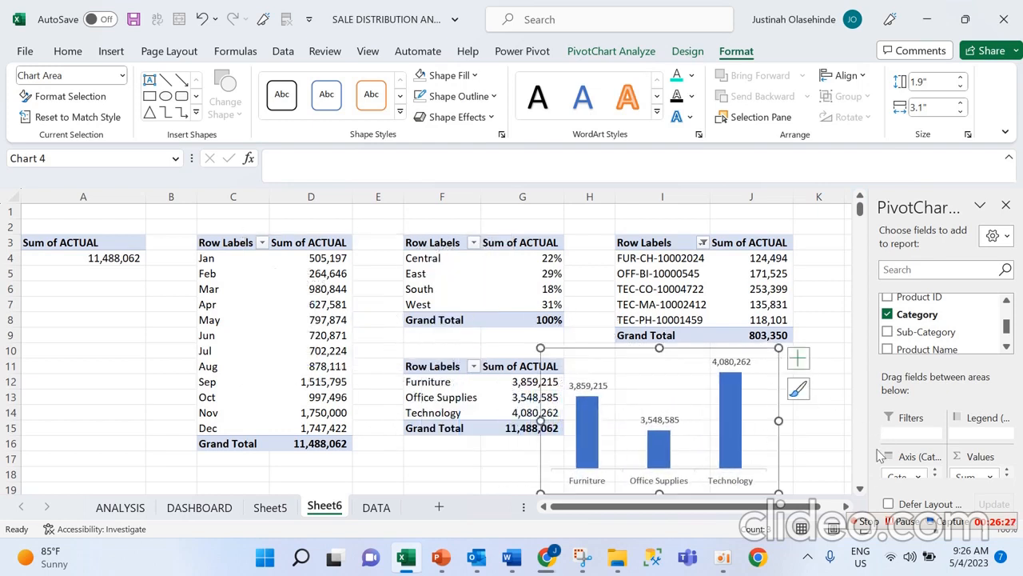
scroll(859, 489, down, 1)
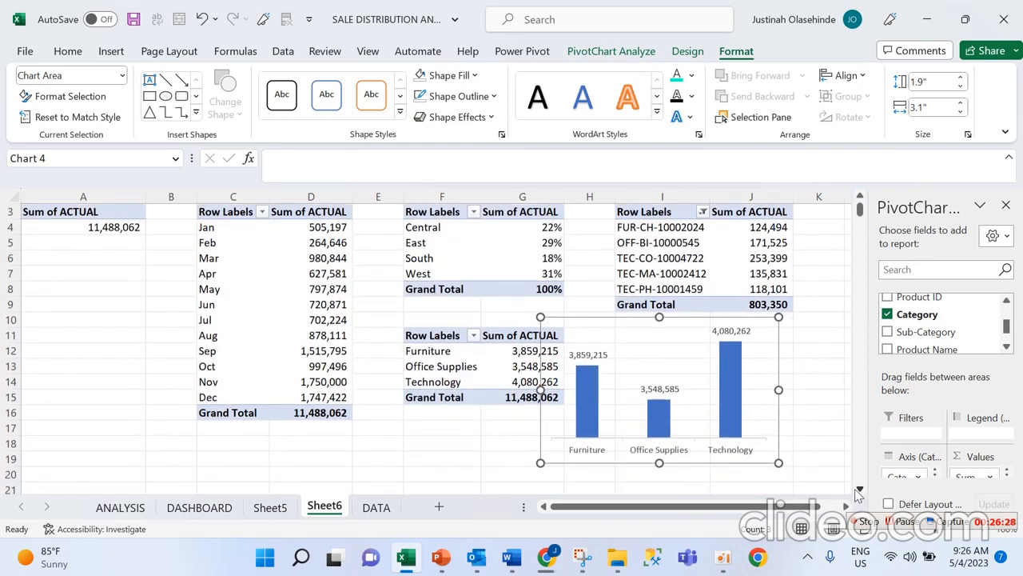
click(1007, 205)
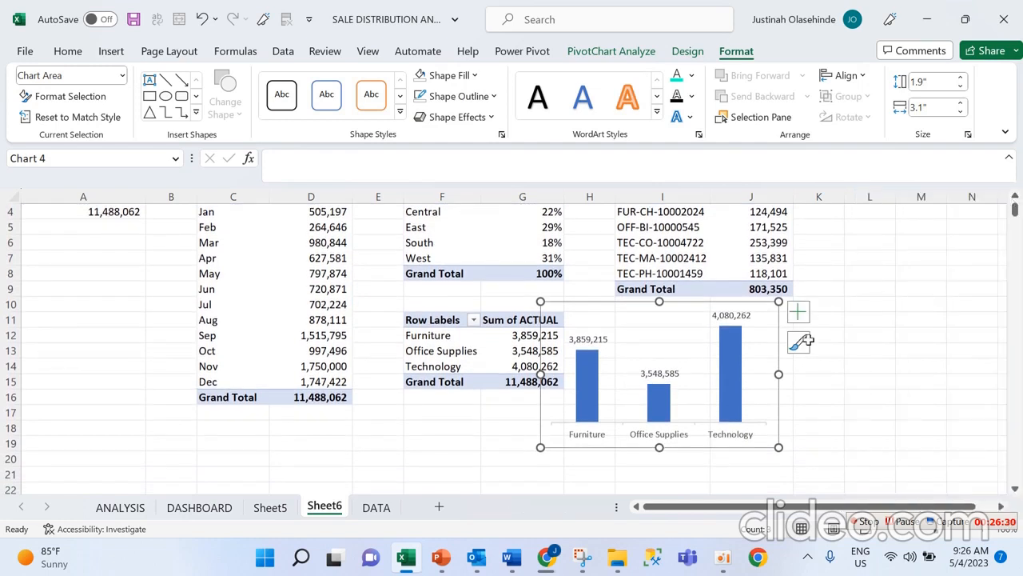
Apply a gradient fill to the columns of the category chart
right_click(779, 304)
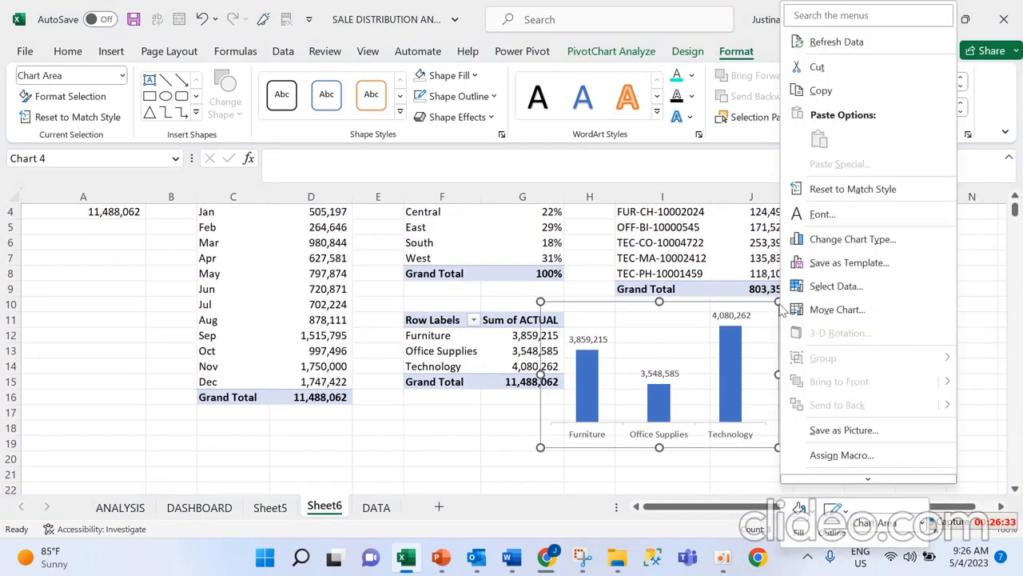
click(740, 361)
click(740, 362)
right_click(740, 361)
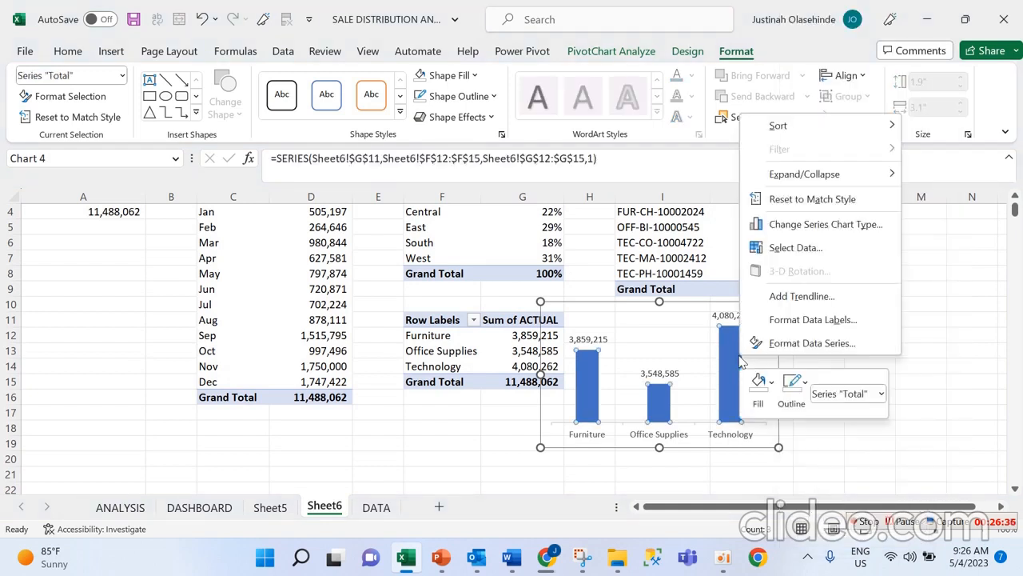
click(823, 343)
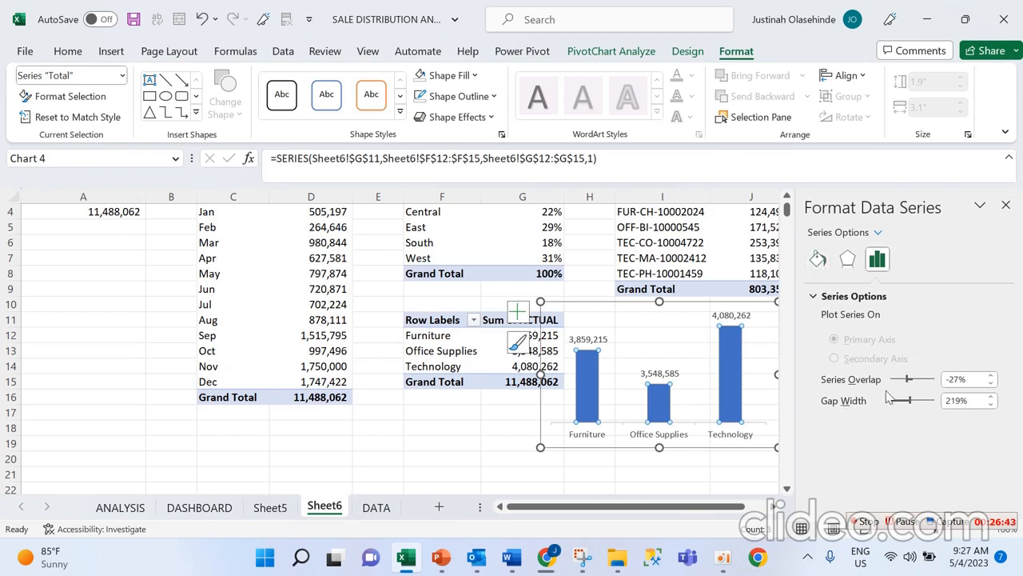
click(816, 262)
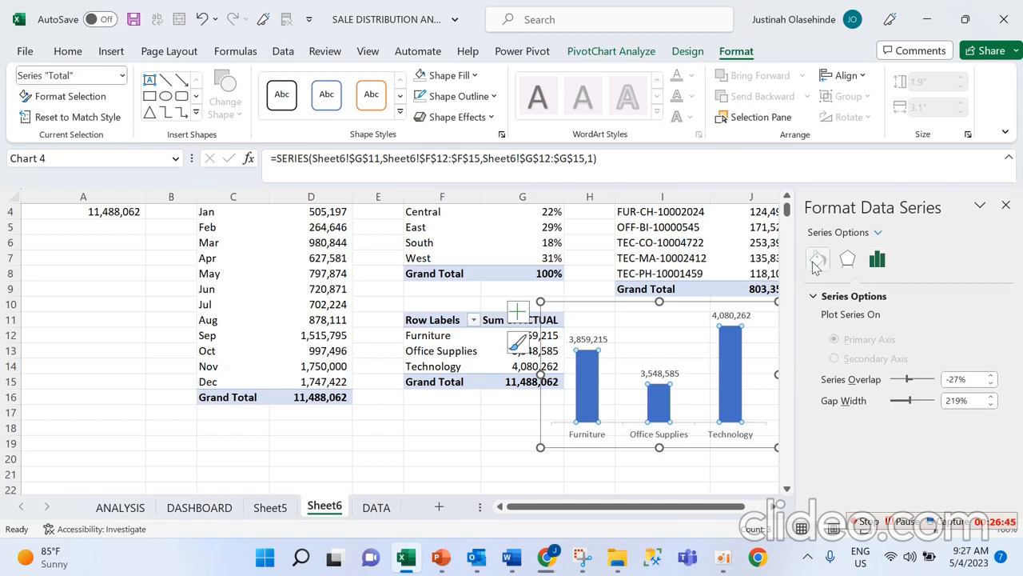
click(853, 364)
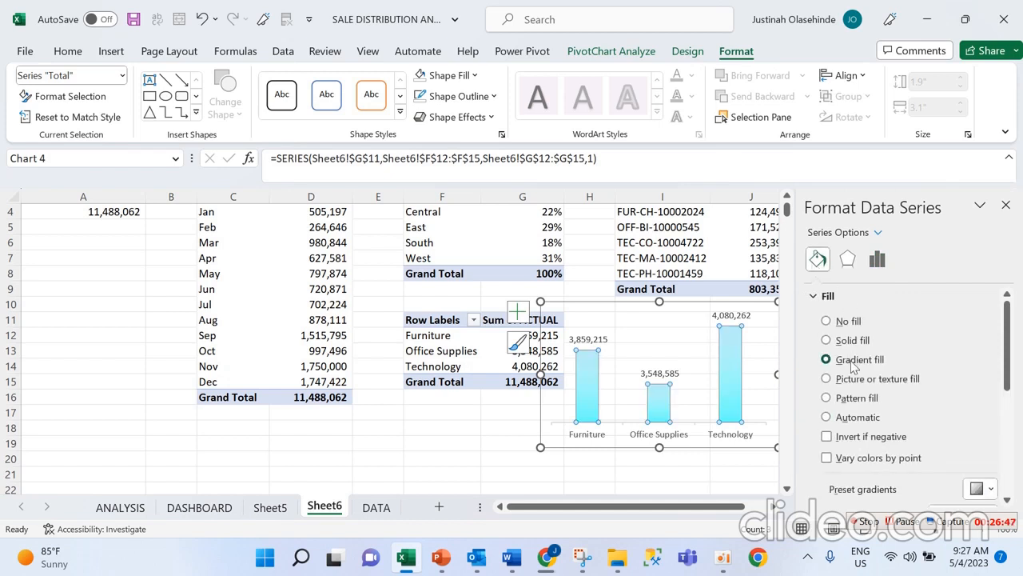
drag(1018, 388, 1017, 426)
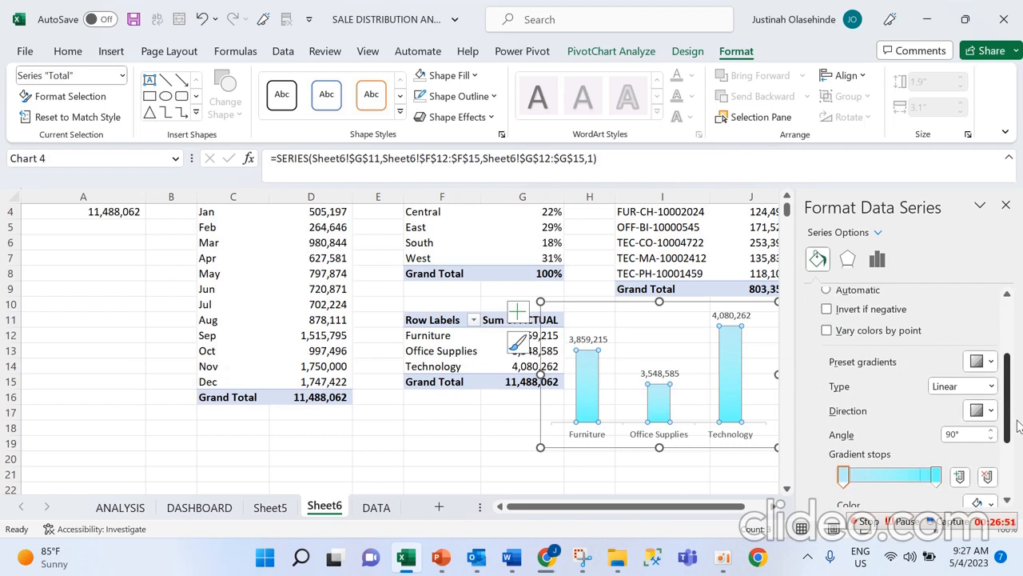
scroll(1014, 400, up, 3)
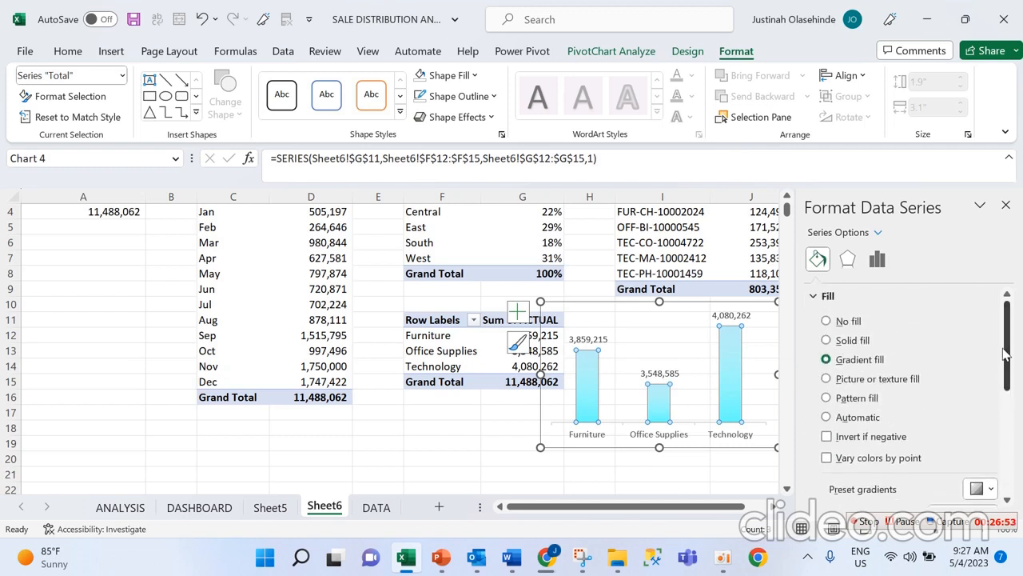
Examine the formatting options available for the category chart's data labels, plot area and data series
click(661, 373)
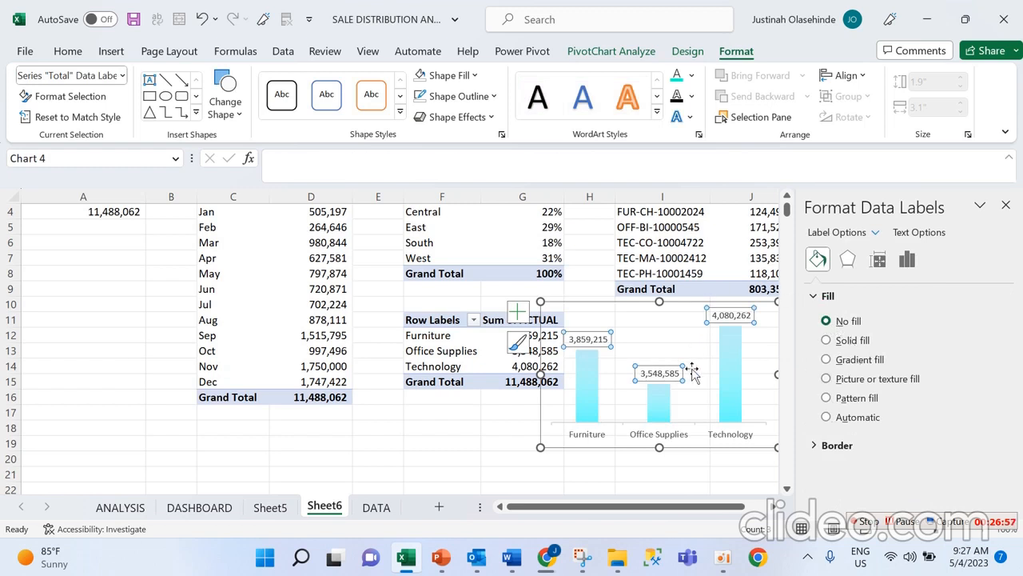
click(742, 403)
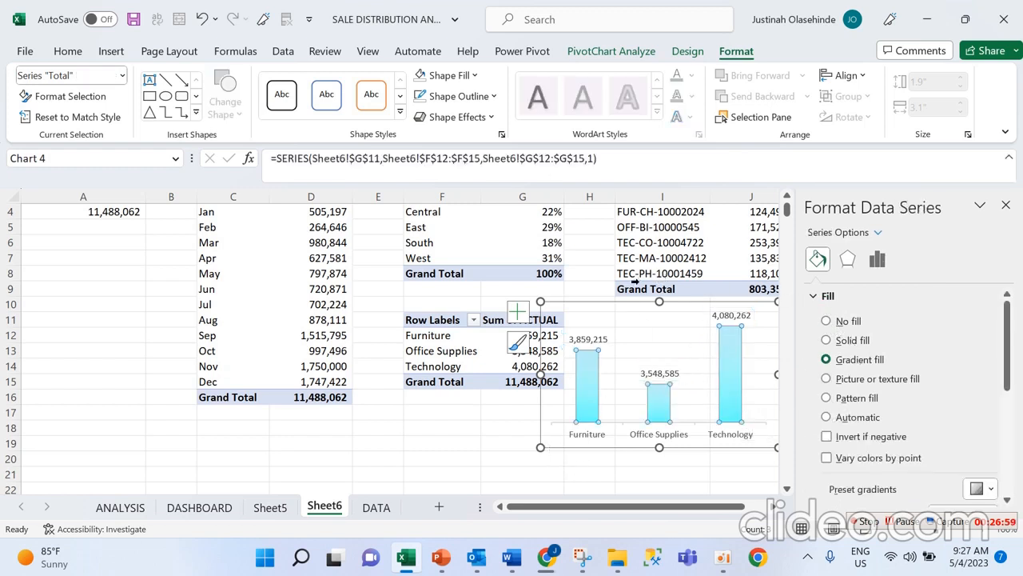
click(589, 318)
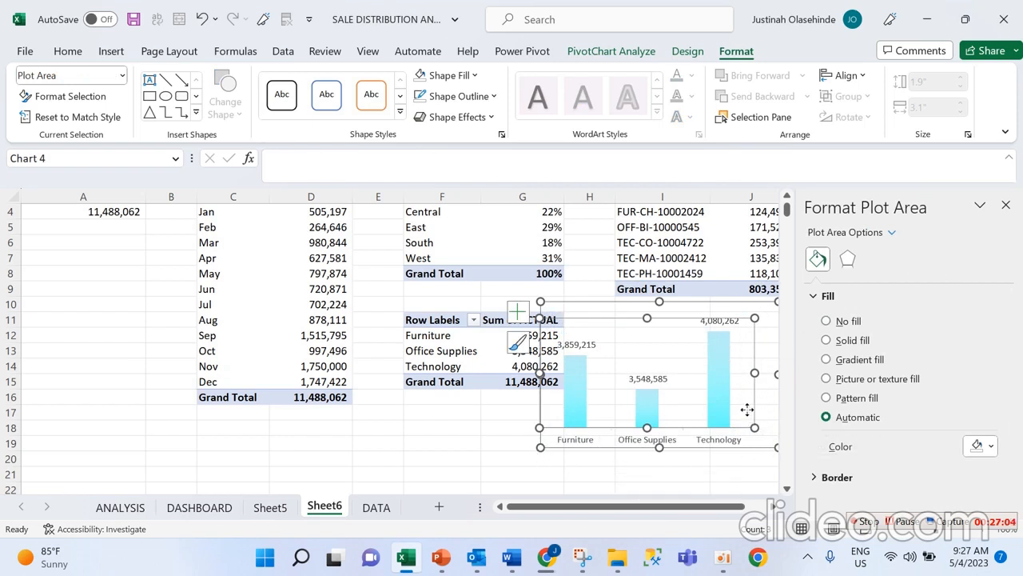
scroll(767, 412, right, 4)
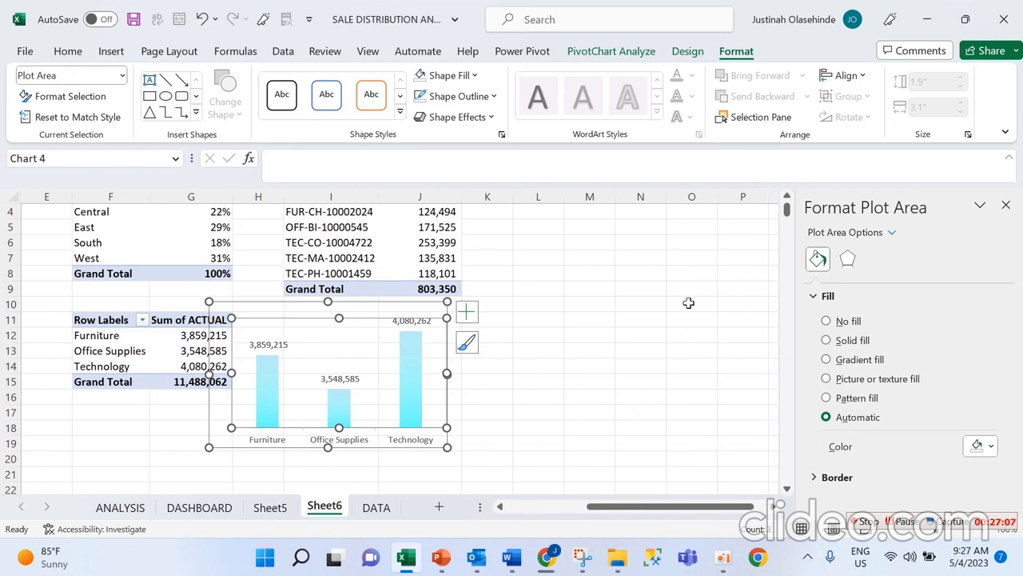
click(824, 297)
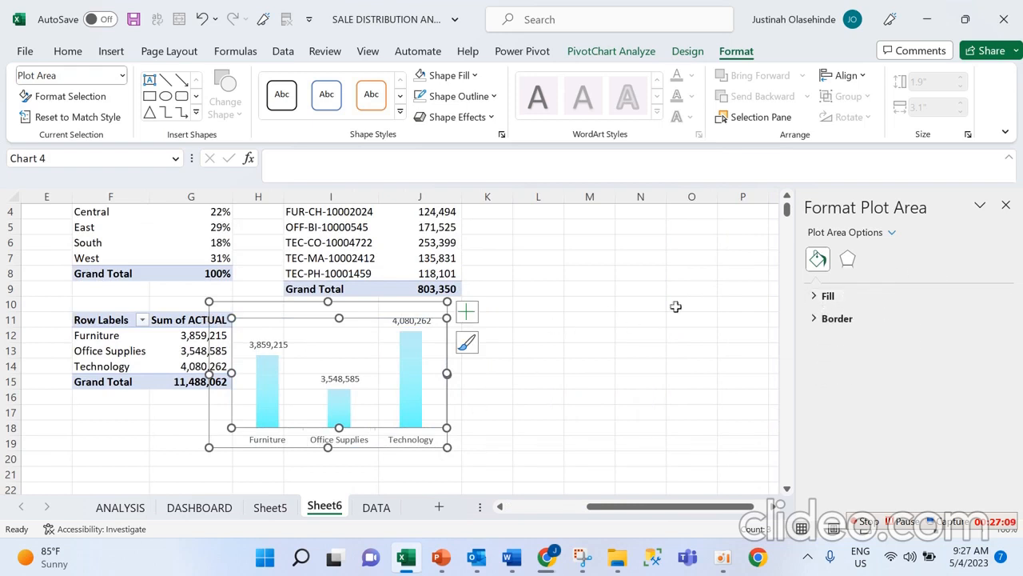
click(406, 372)
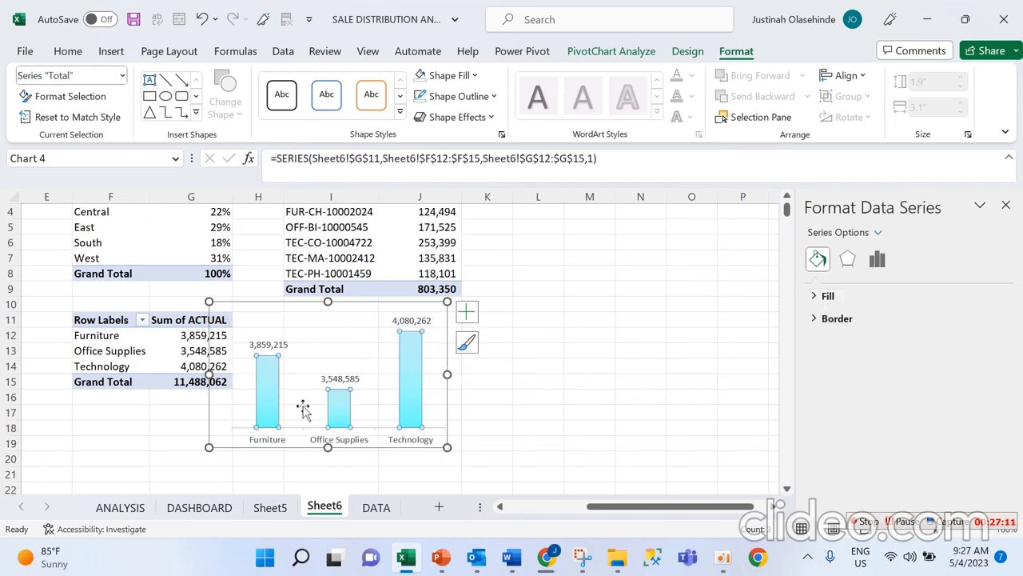
click(877, 259)
click(847, 259)
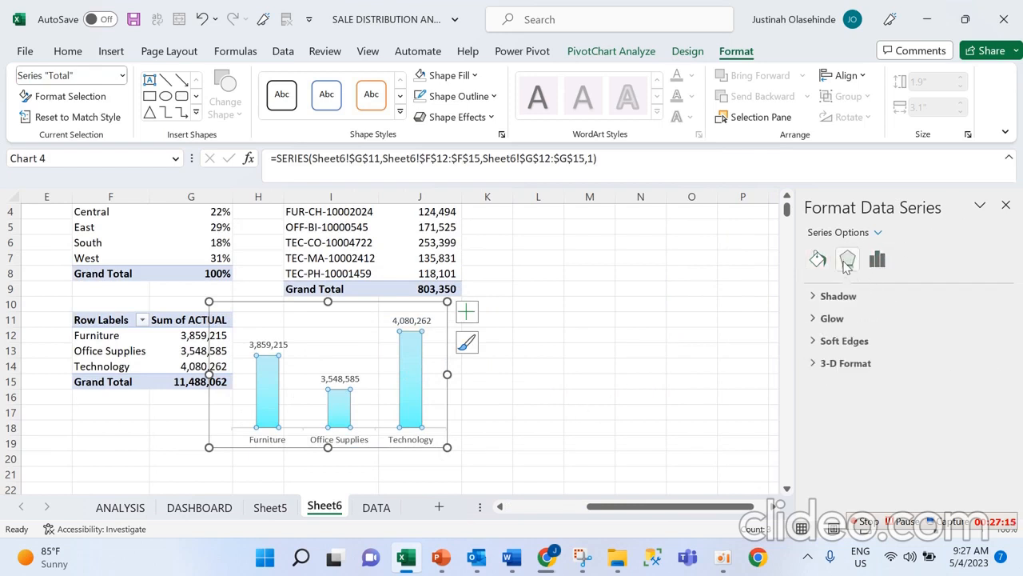
click(817, 259)
click(878, 232)
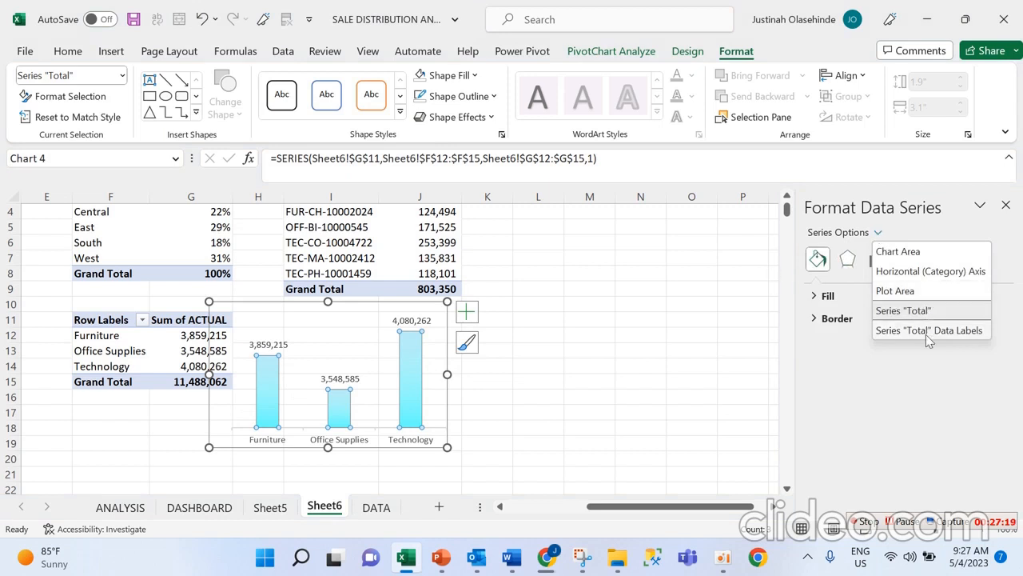
Cut the category chart from Sheet6, paste it into Sheet5, and position it over the SALES BY CATEGORY card
click(448, 449)
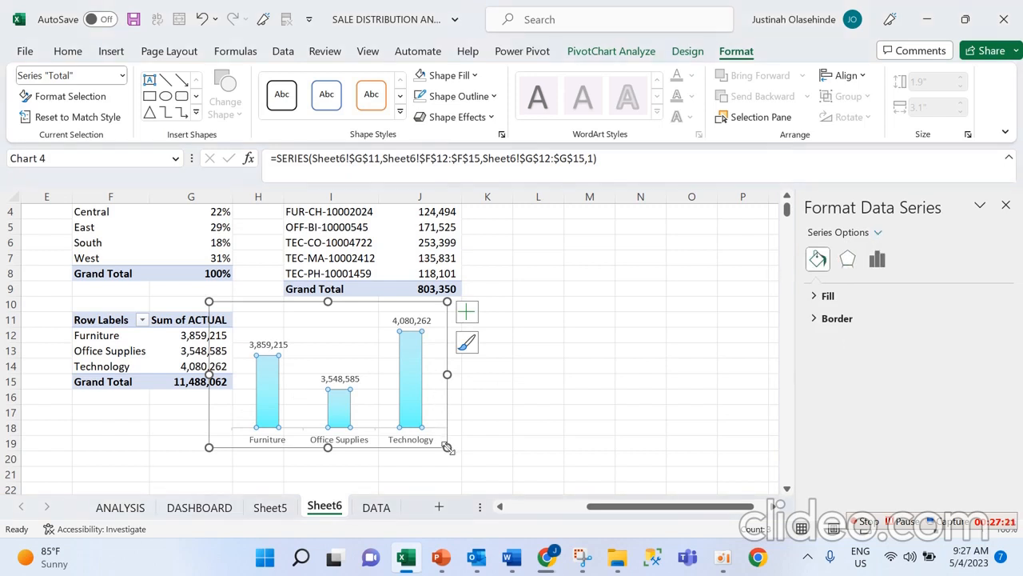
key(ctrl+x)
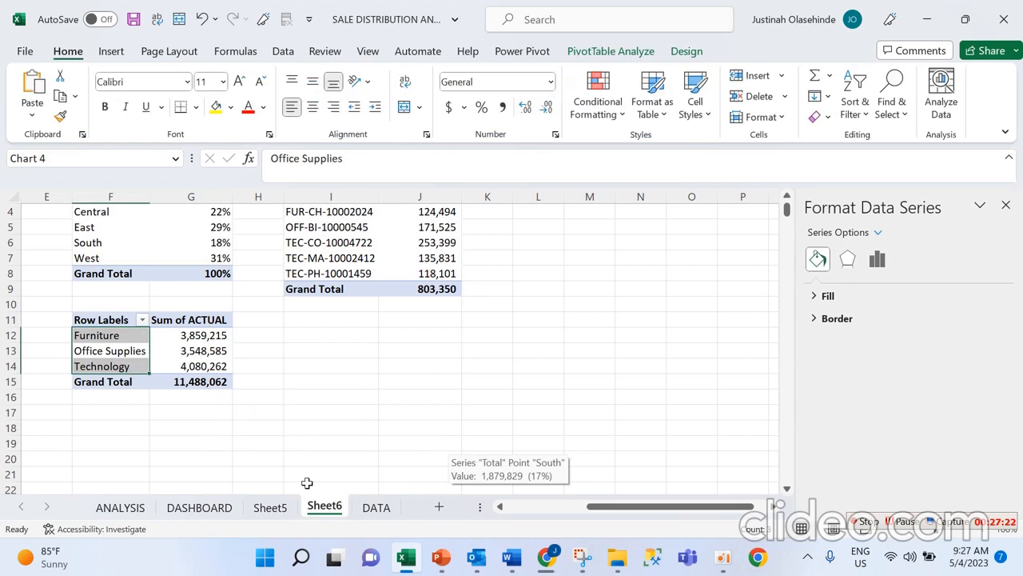
click(279, 510)
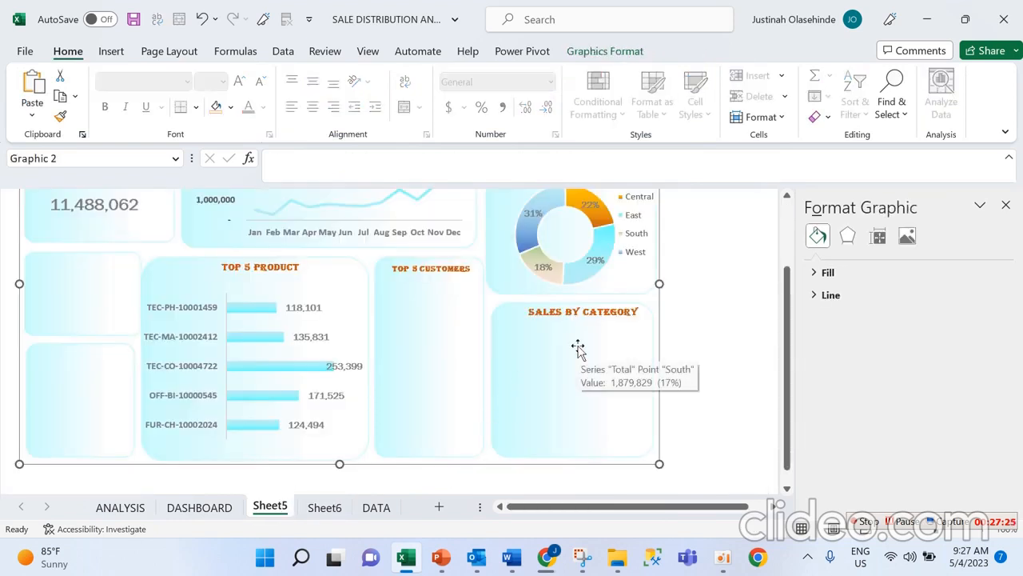
key(ctrl+v)
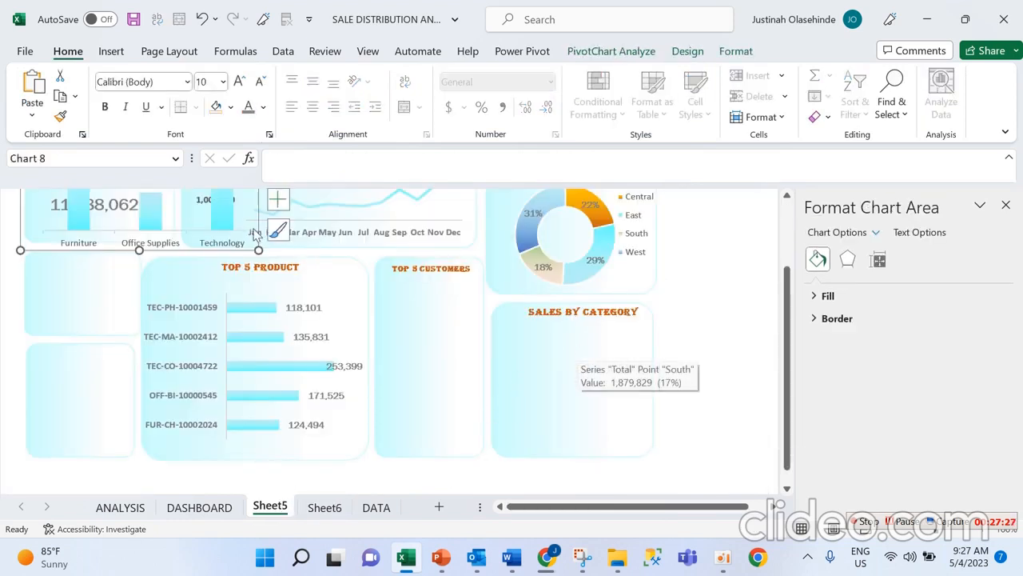
click(262, 210)
drag(263, 206, 664, 409)
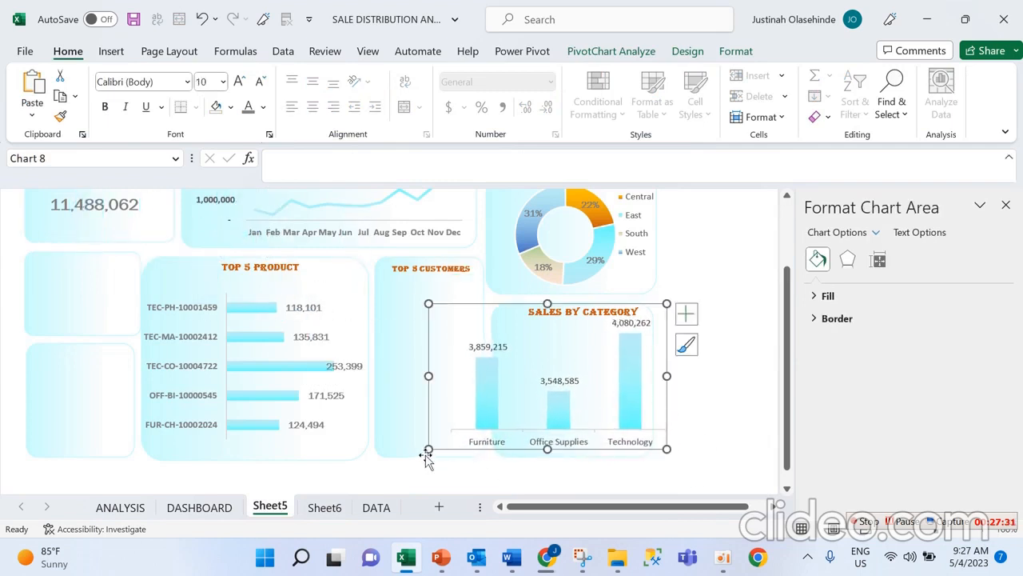
Narrow the pasted chart from both sides to roughly match the width of the SALES BY CATEGORY card
drag(427, 450, 483, 450)
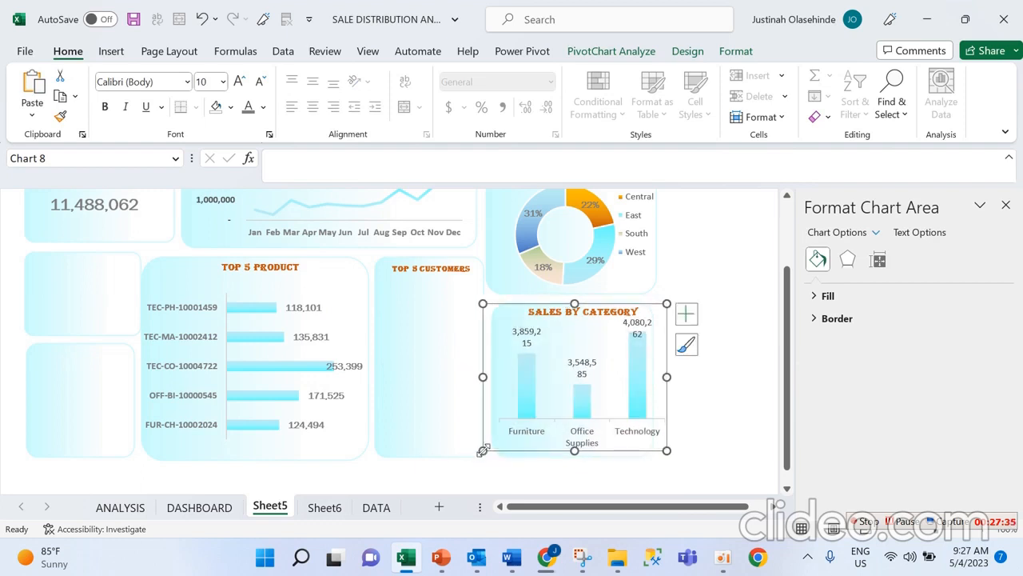
drag(666, 449, 659, 452)
click(674, 448)
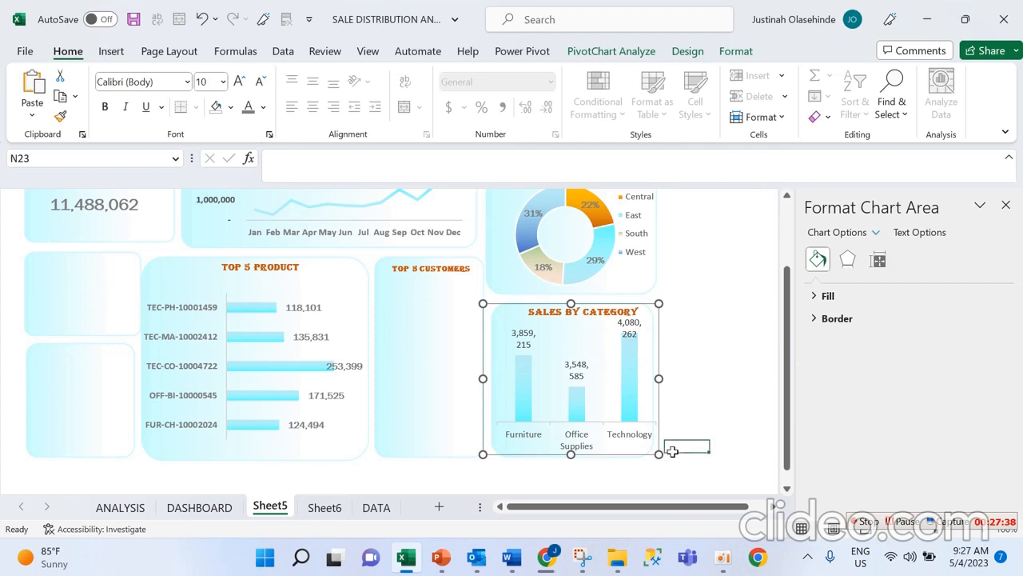
Change the SALES BY CATEGORY chart from columns to a 2-D clustered bar chart
click(614, 408)
click(616, 407)
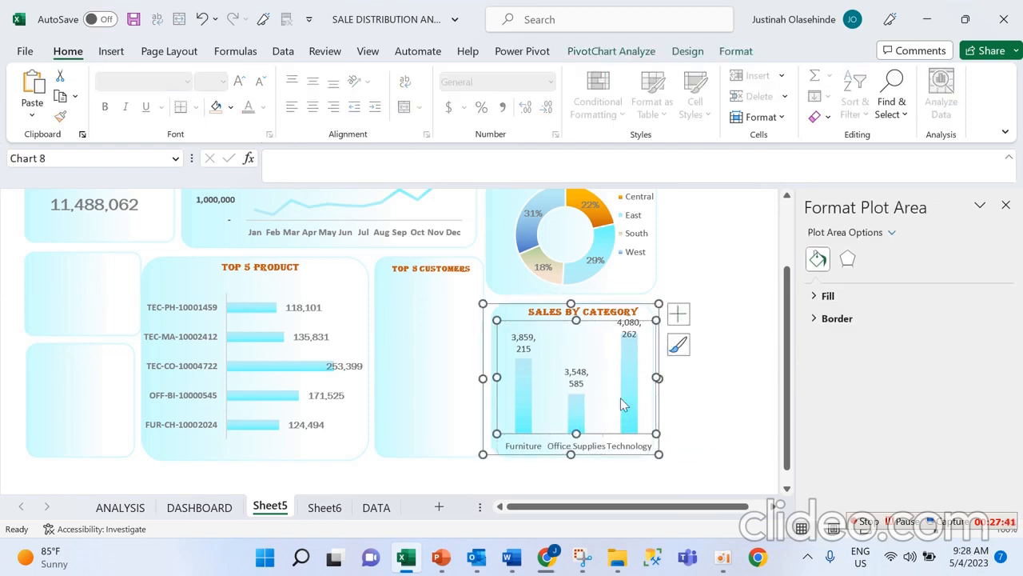
mouse_move(624, 405)
click(116, 52)
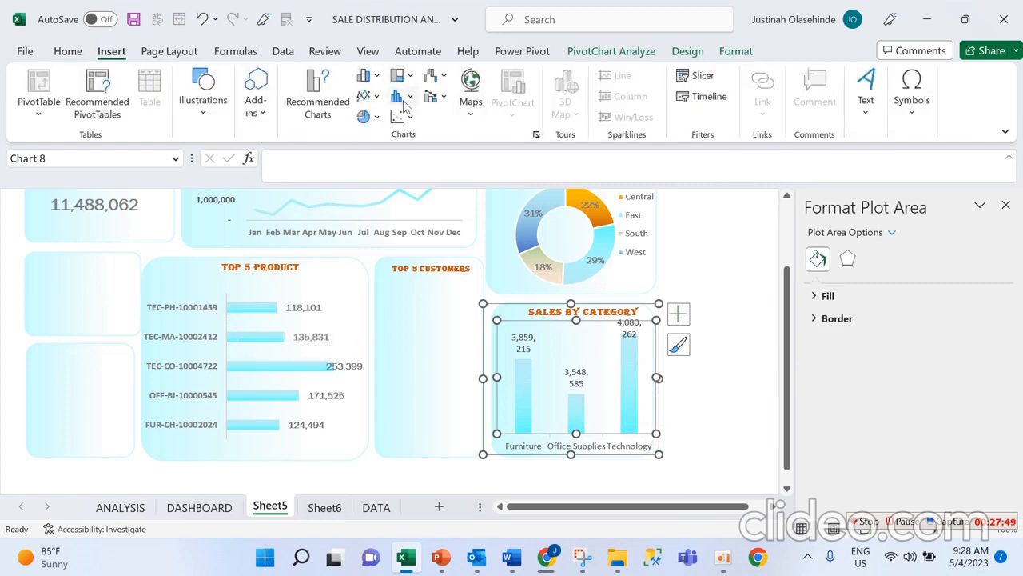
click(379, 77)
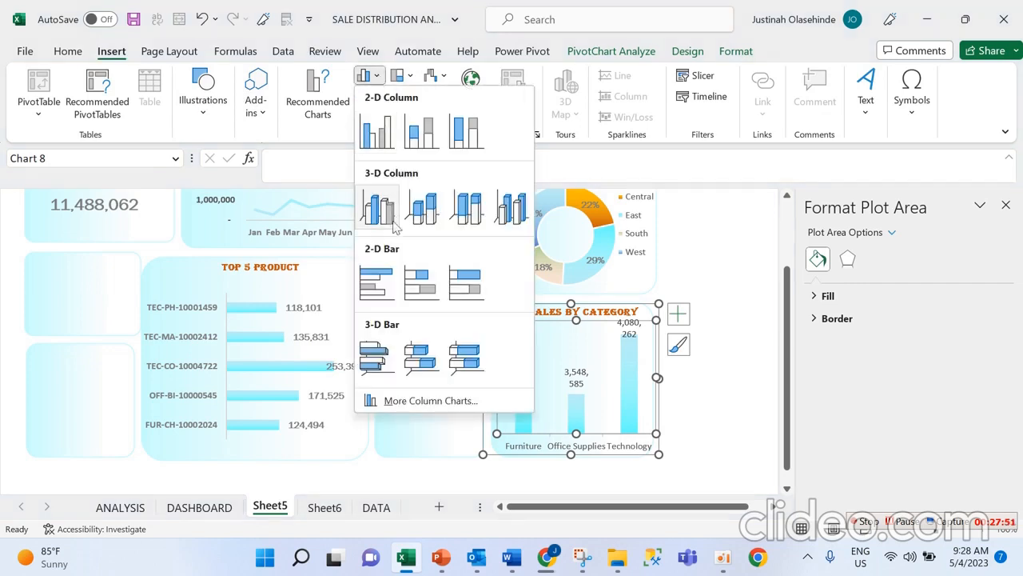
click(380, 294)
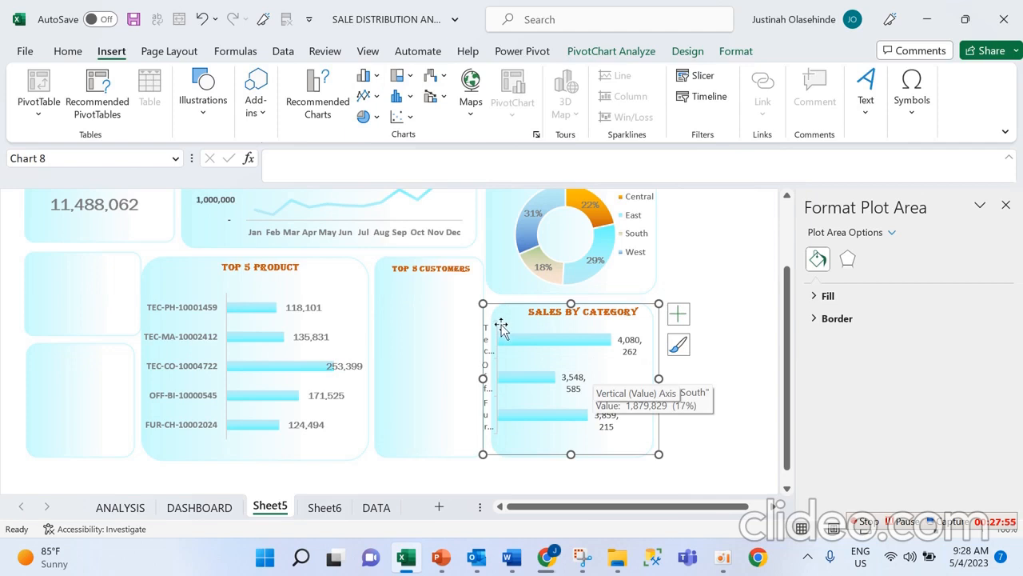
Fit the bar chart inside the SALES BY CATEGORY card and narrow its plot area to make room for the category names
drag(482, 454, 514, 450)
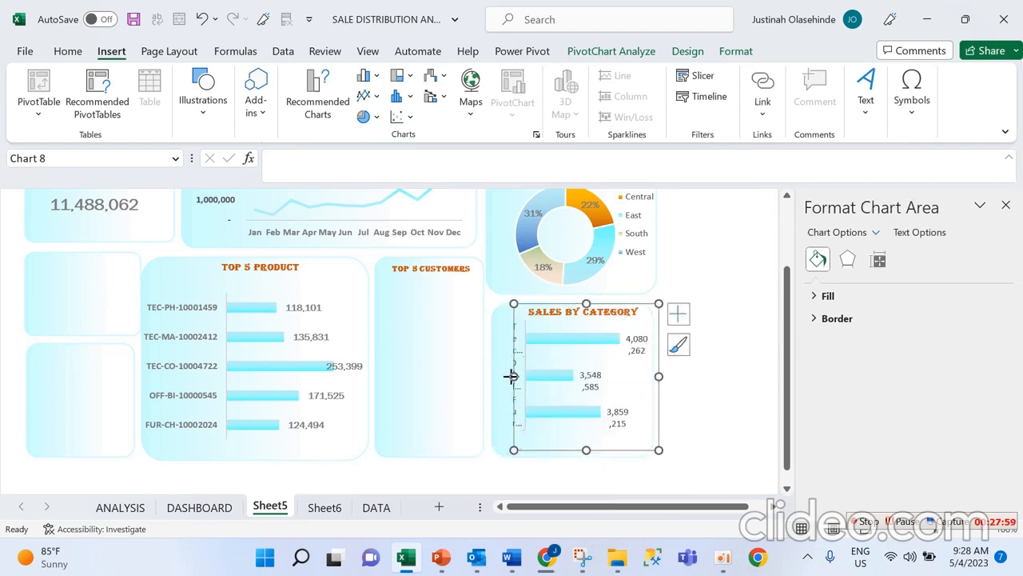
drag(510, 376, 499, 376)
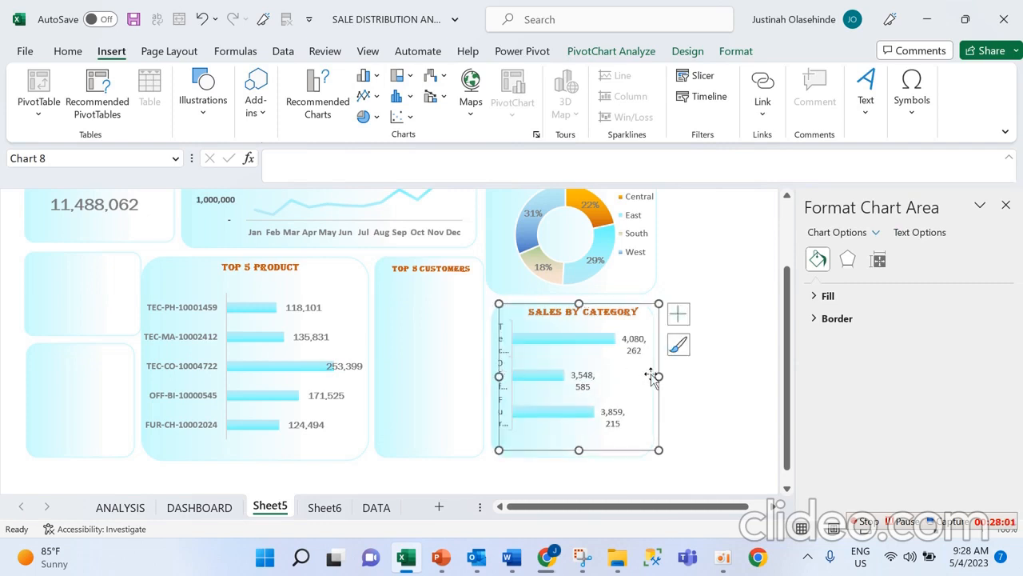
click(531, 376)
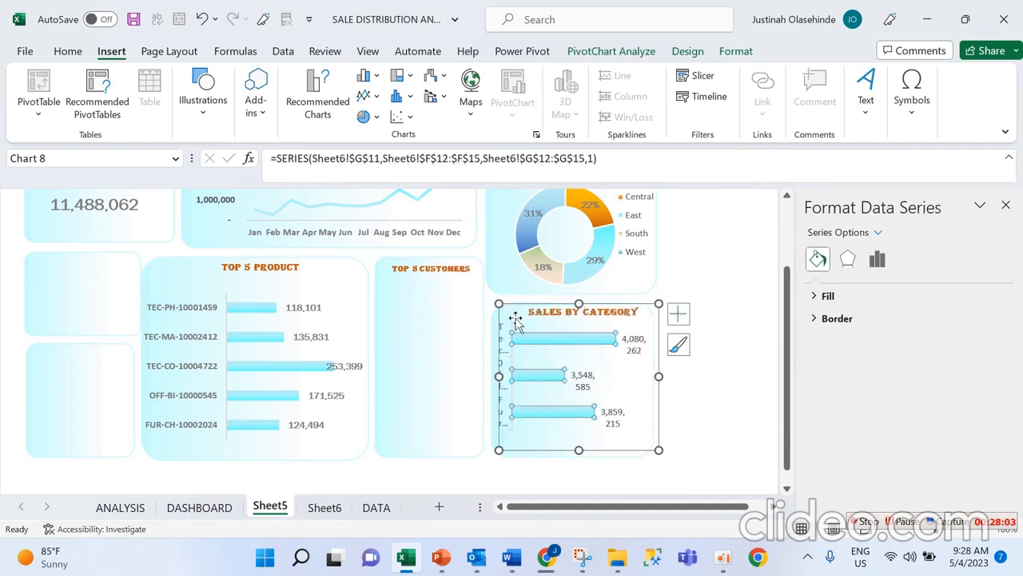
click(515, 320)
drag(515, 321, 551, 319)
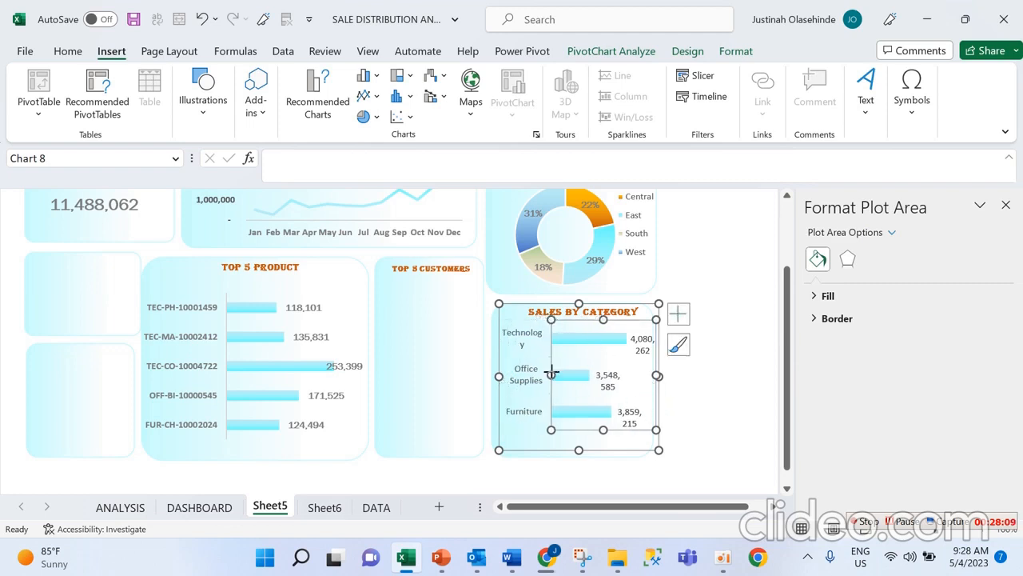
drag(551, 371, 562, 372)
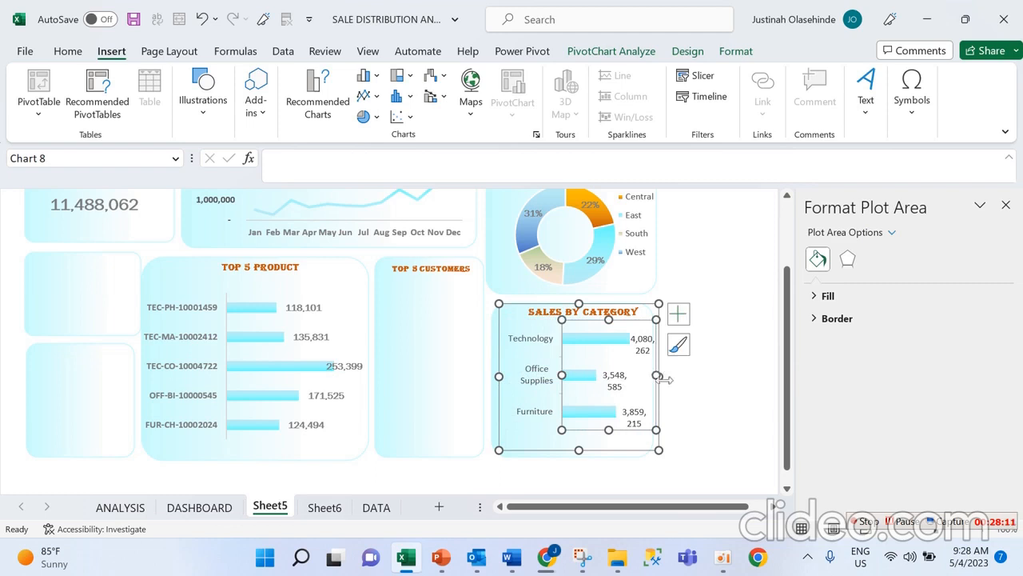
Resize the SALES BY CATEGORY chart to match the card's height while extending slightly past the card's outer edge
drag(657, 377, 688, 382)
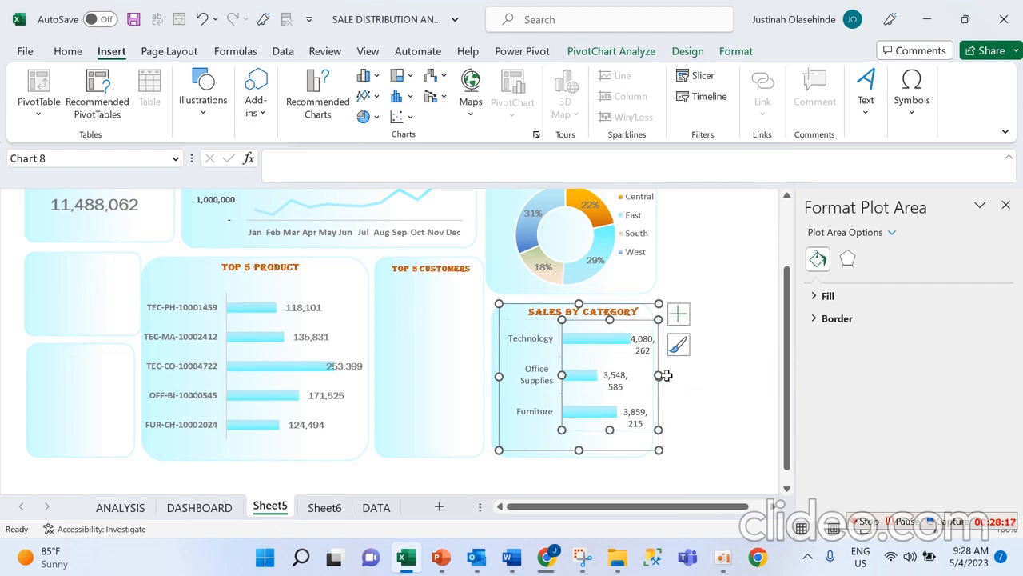
drag(660, 312, 693, 304)
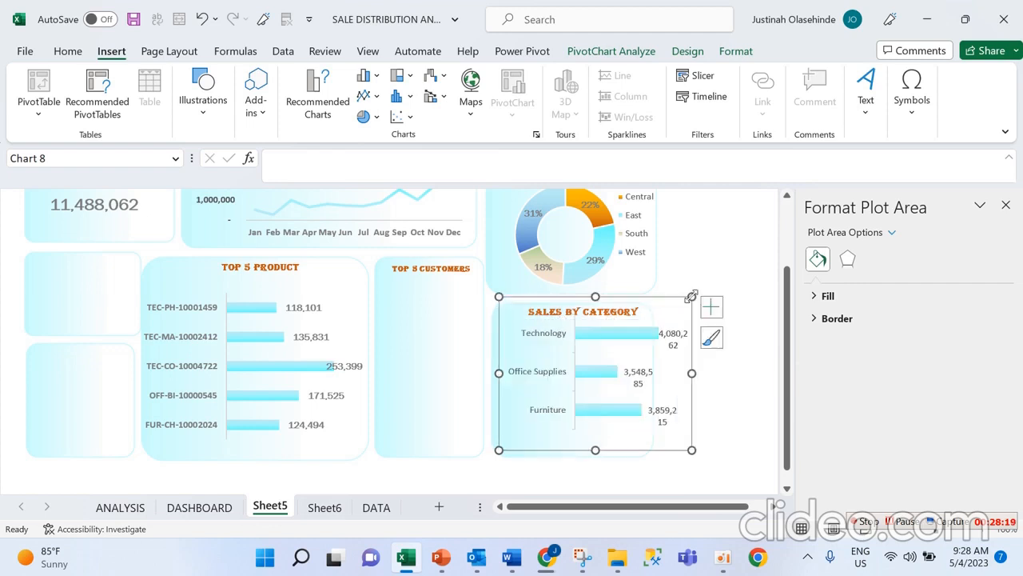
click(506, 311)
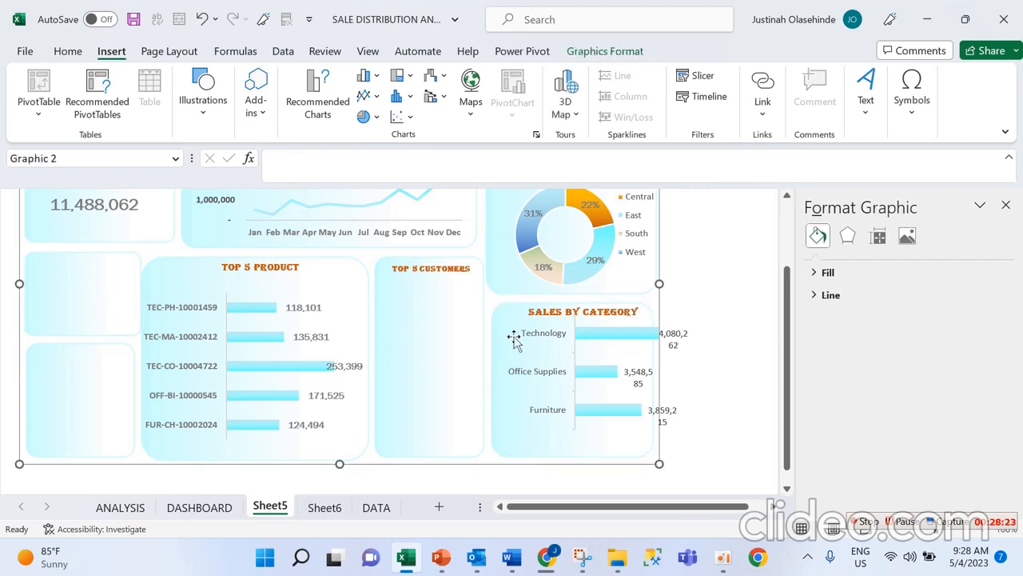
click(590, 335)
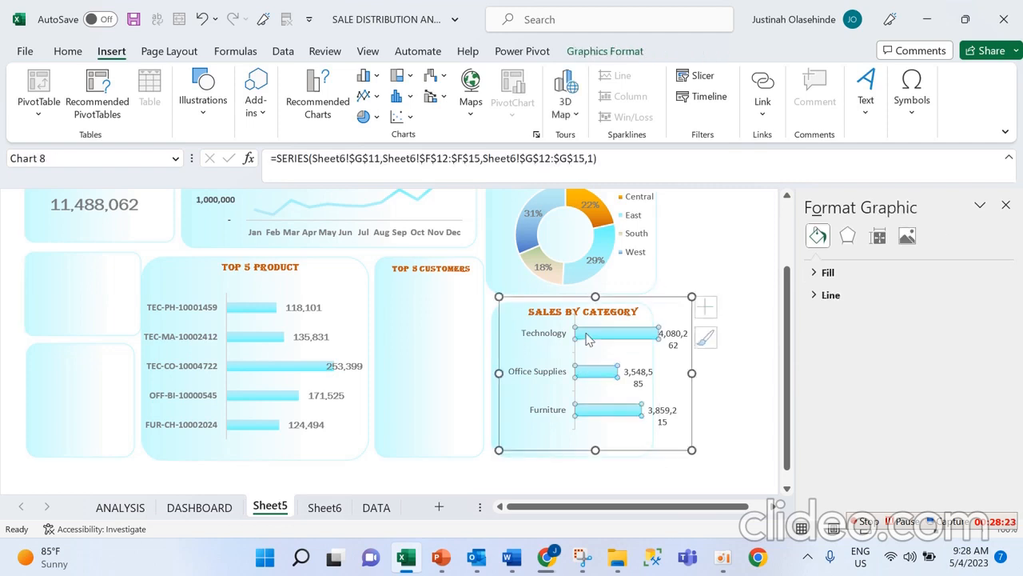
click(533, 299)
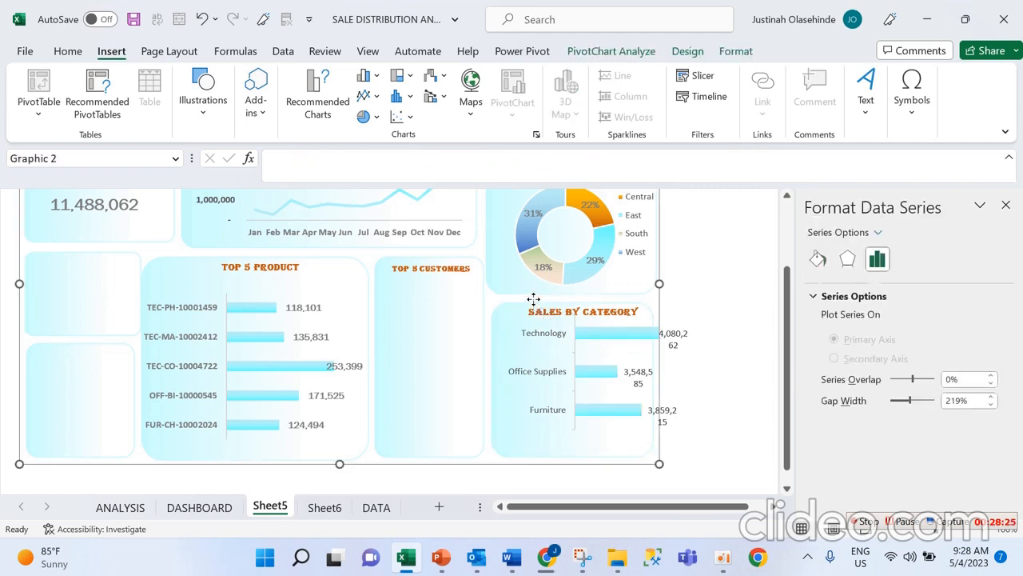
click(683, 336)
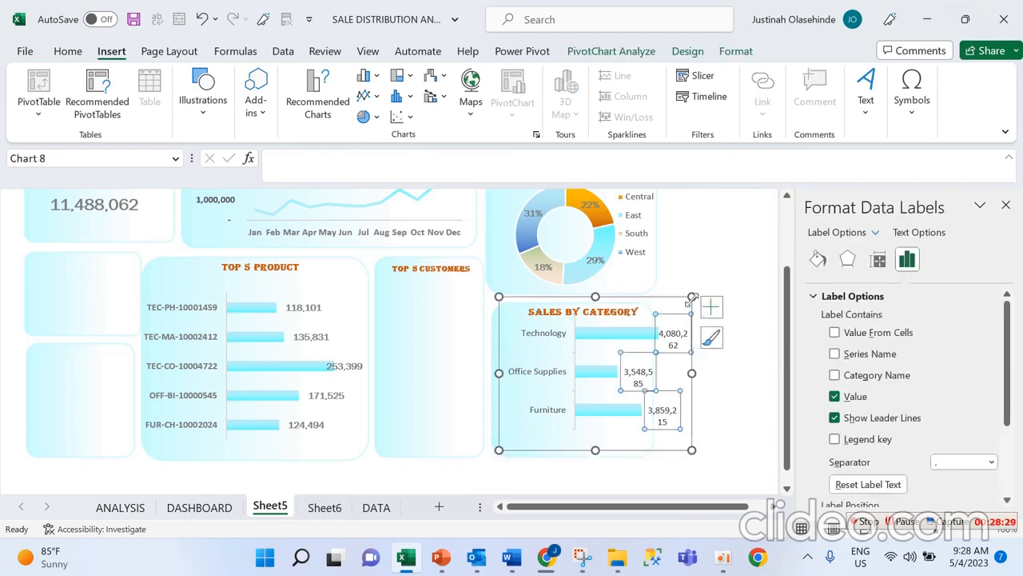
drag(692, 302, 676, 310)
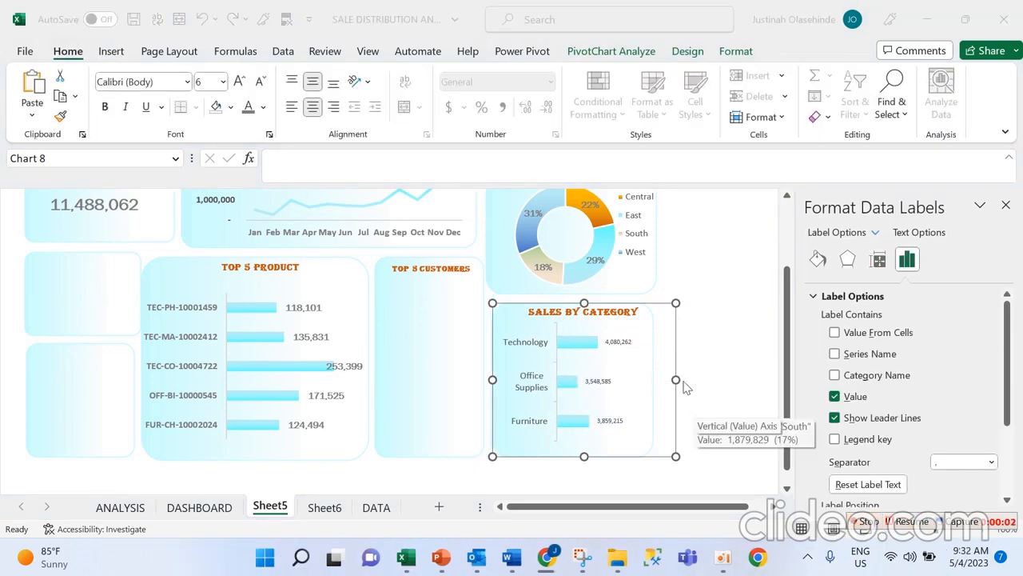
scroll(616, 339, down, 1)
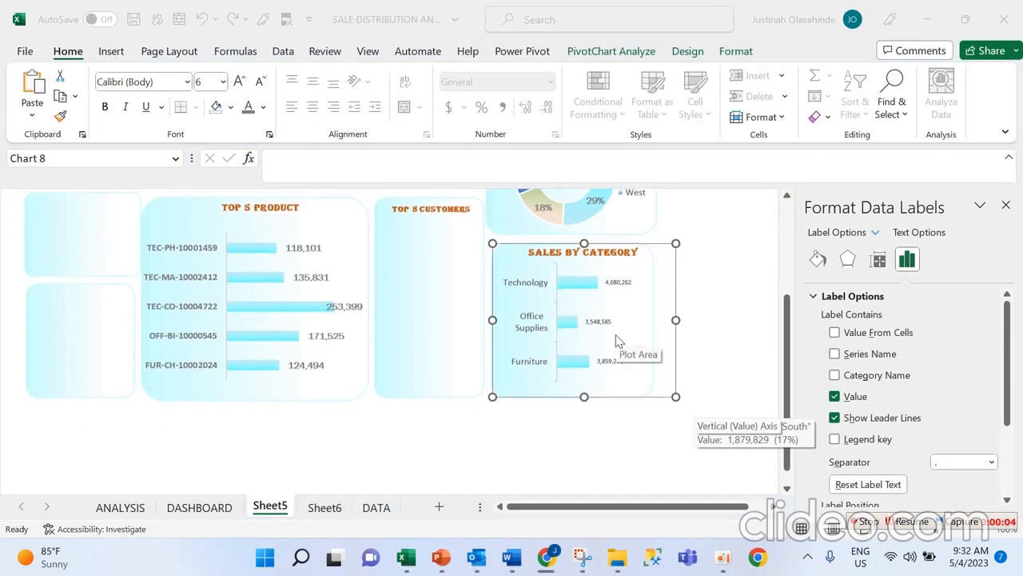
key(Escape)
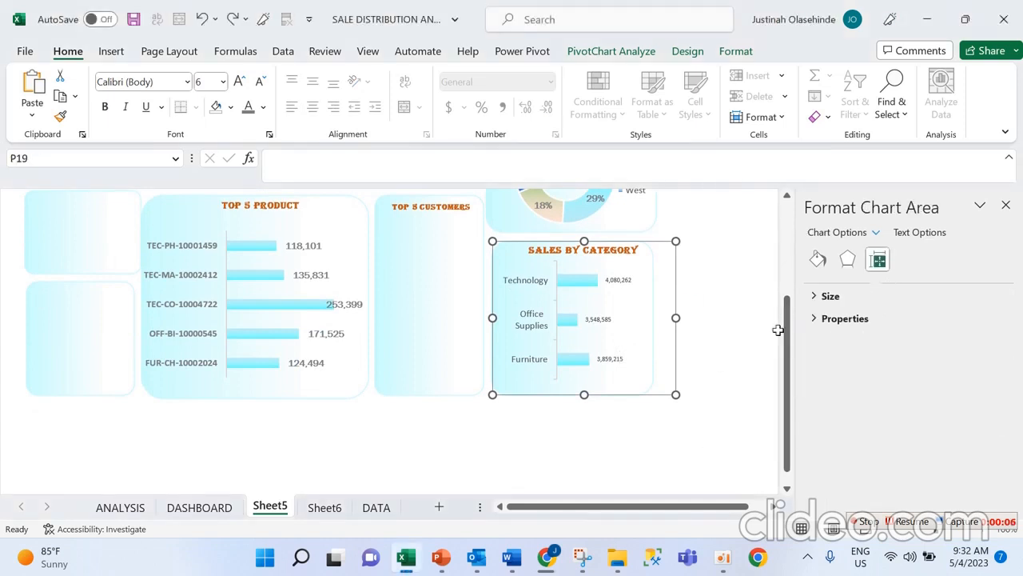
click(772, 323)
drag(786, 328, 783, 303)
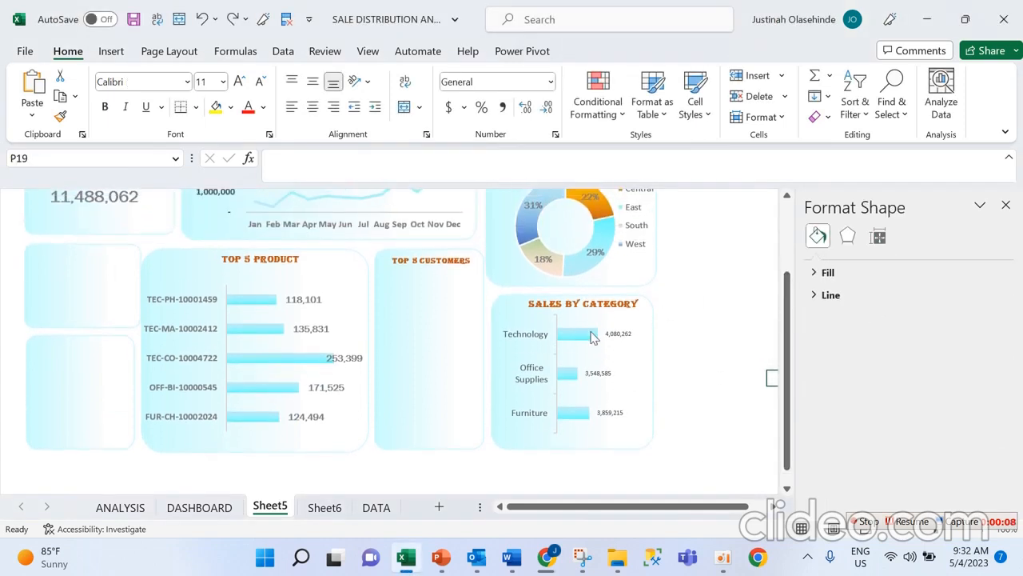
Sort the bars of the SALES BY CATEGORY chart from largest to smallest
click(589, 340)
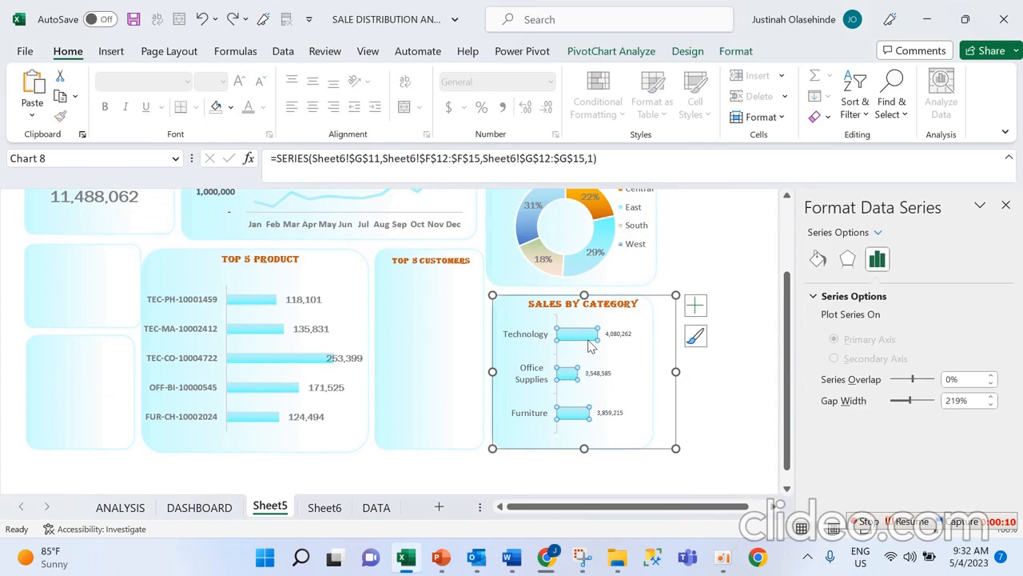
click(708, 365)
click(587, 340)
right_click(588, 341)
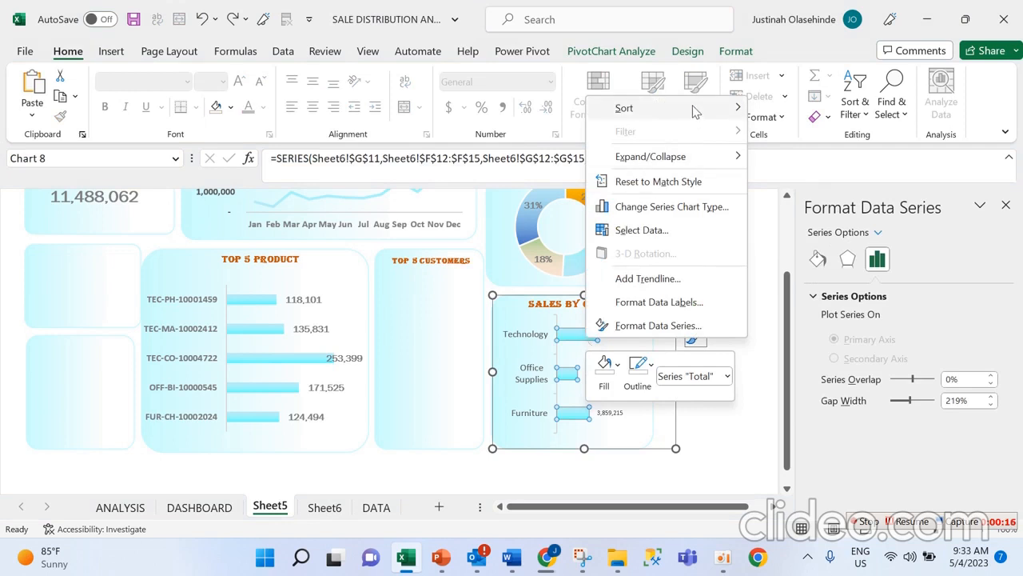
mouse_move(692, 110)
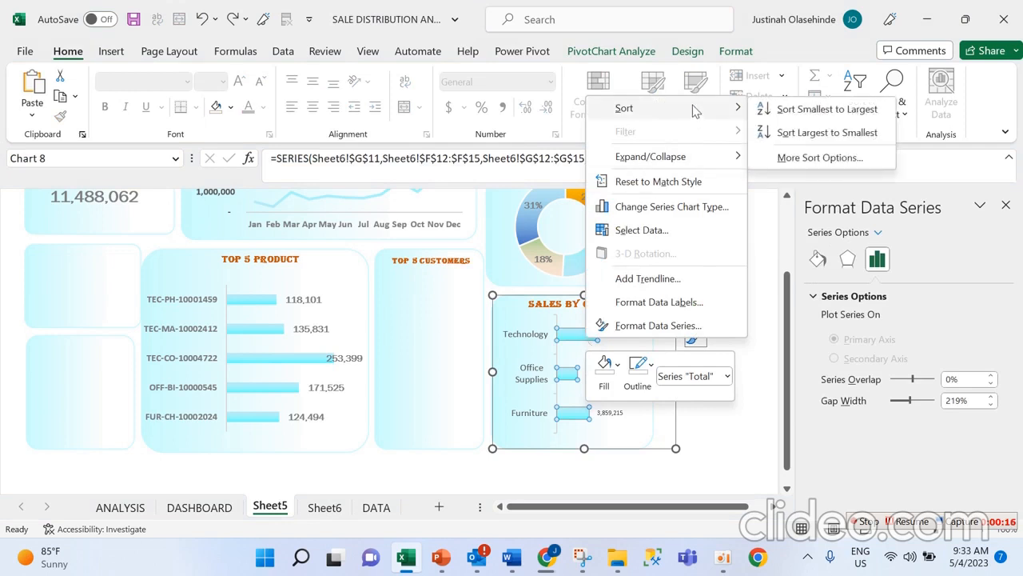
click(823, 135)
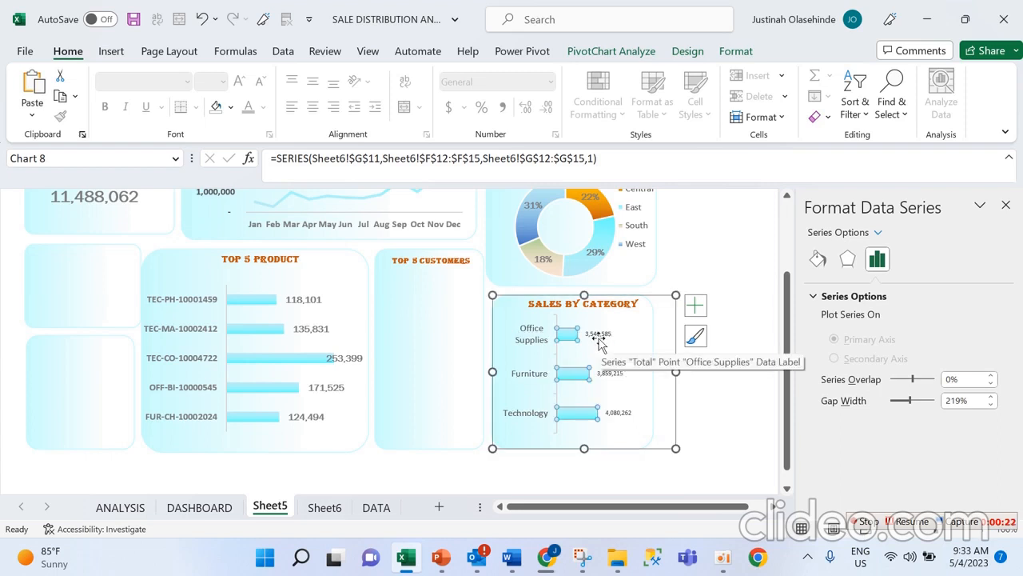
right_click(577, 340)
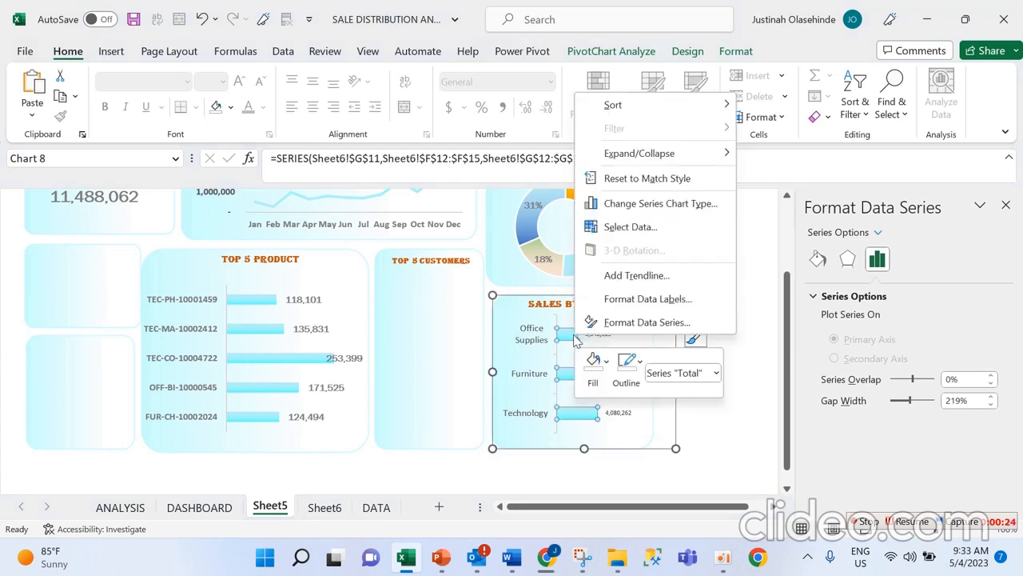
mouse_move(731, 107)
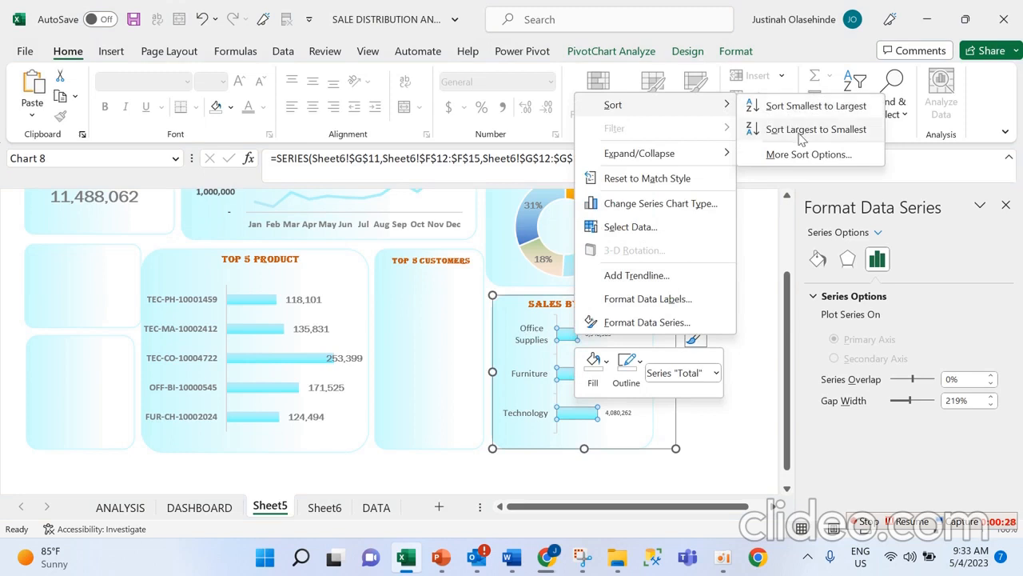
click(800, 132)
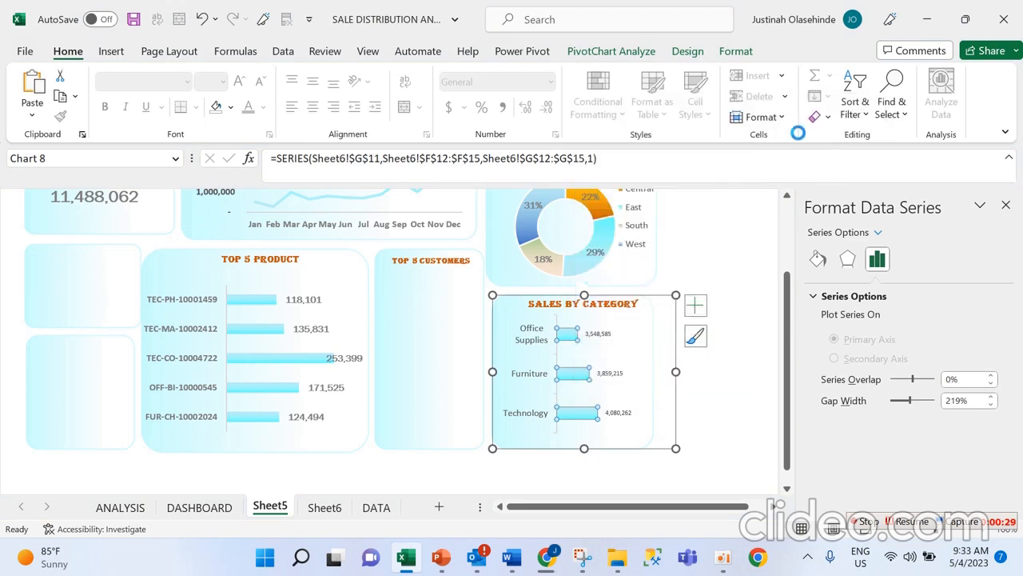
Sort the SALES BY CATEGORY bars from smallest to largest
right_click(576, 337)
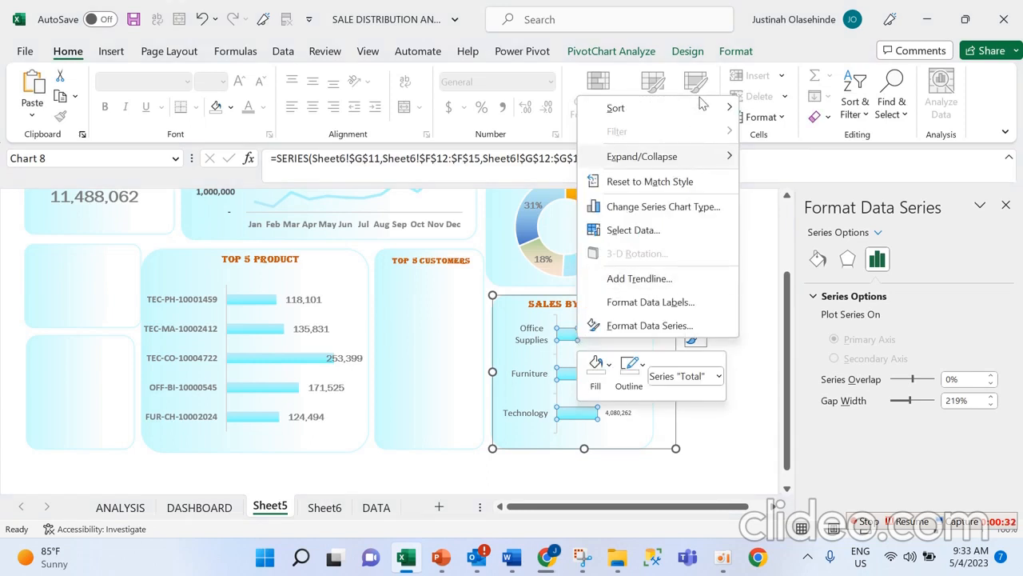
mouse_move(722, 110)
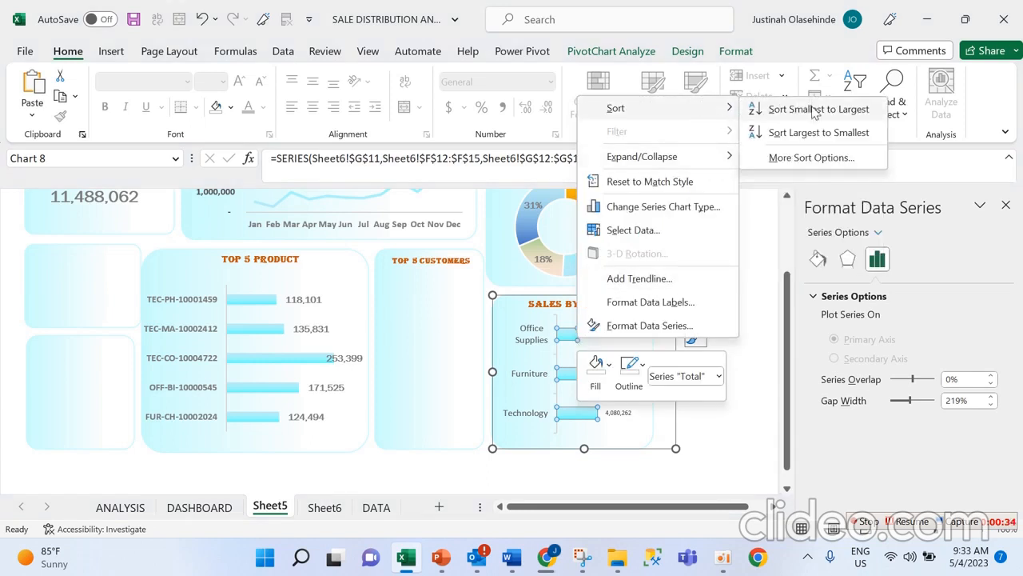
click(814, 111)
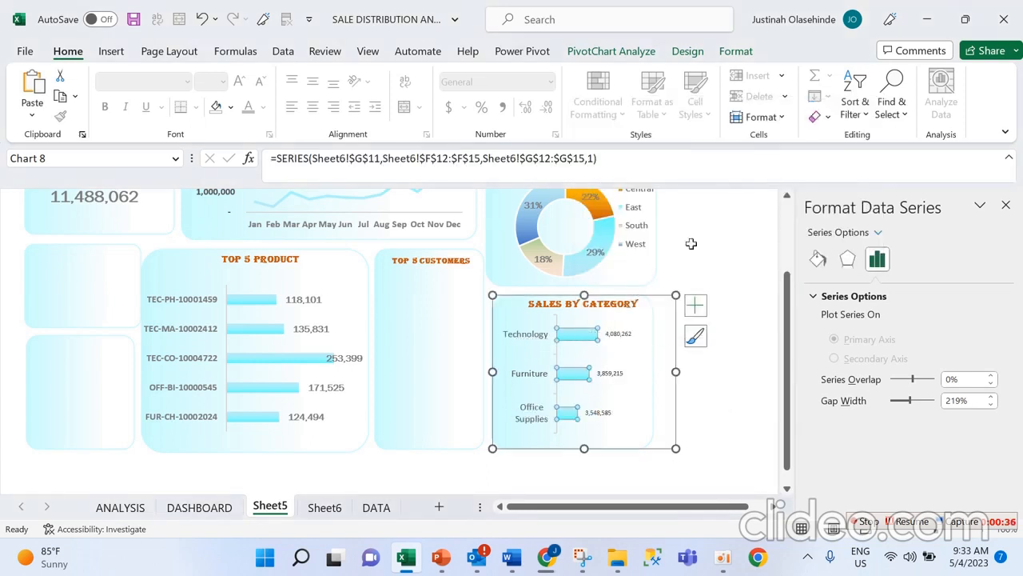
Apply a dark grey theme font colour to the data labels of the SALES BY CATEGORY chart
click(593, 334)
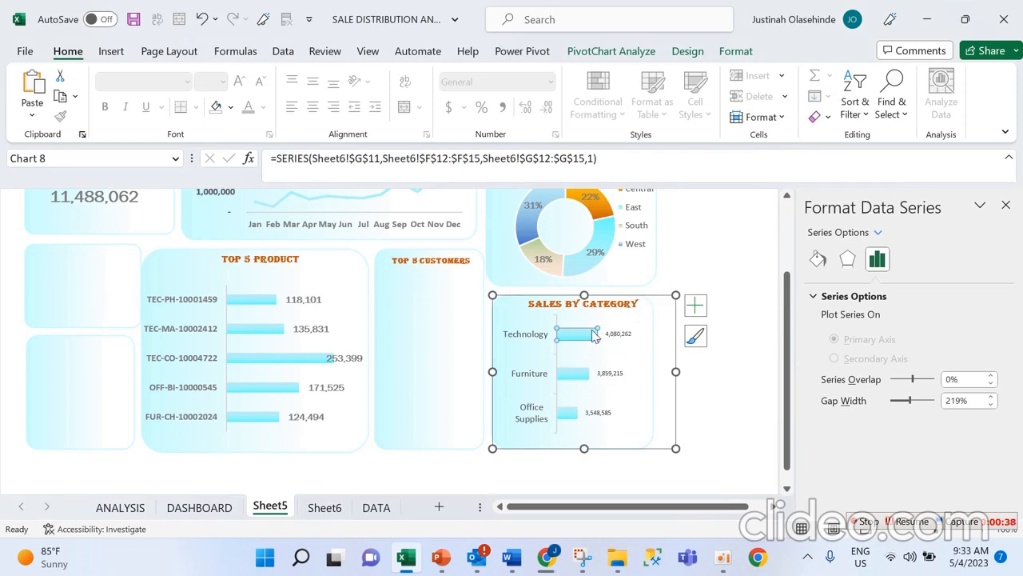
click(616, 334)
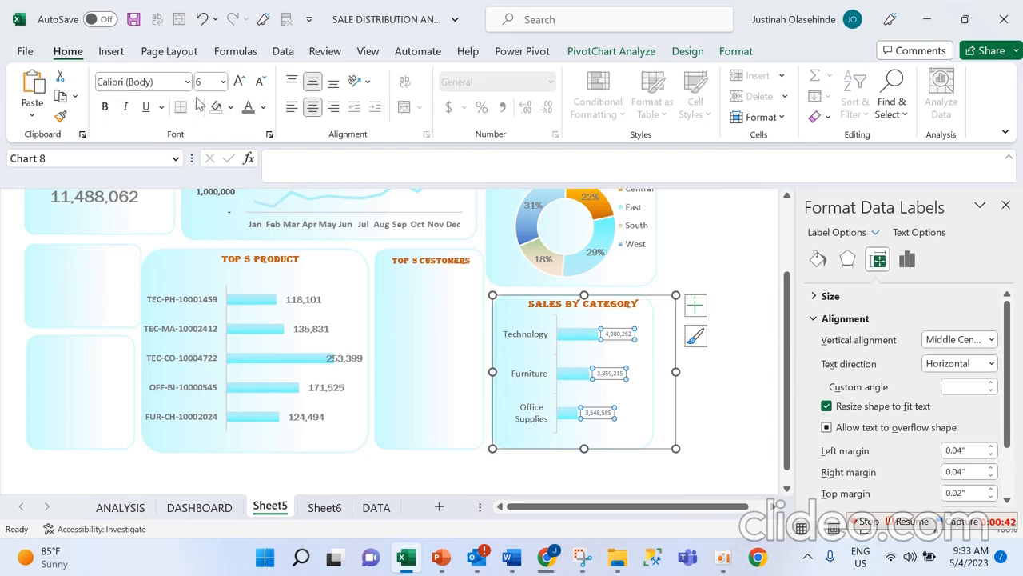
click(263, 106)
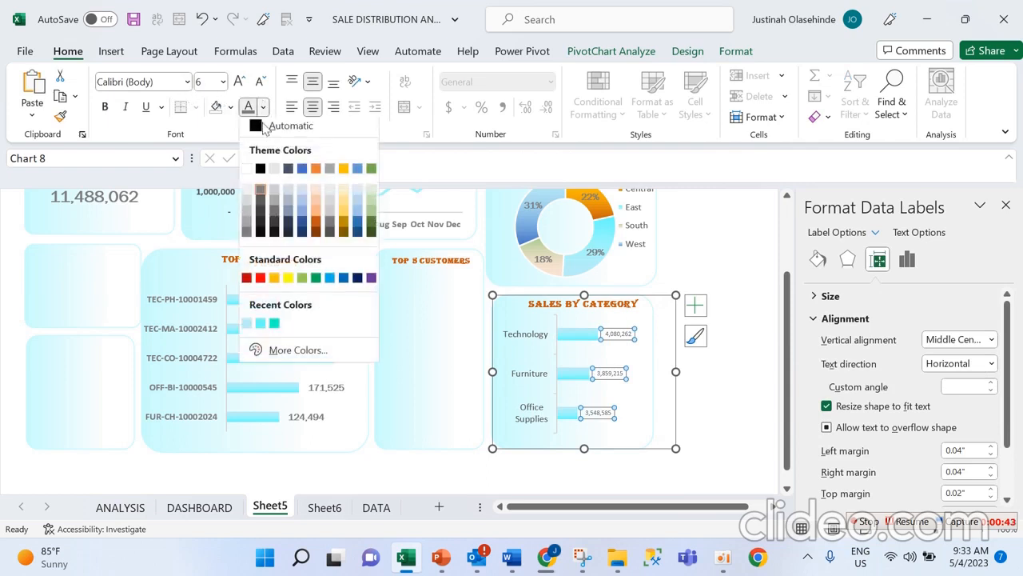
click(257, 202)
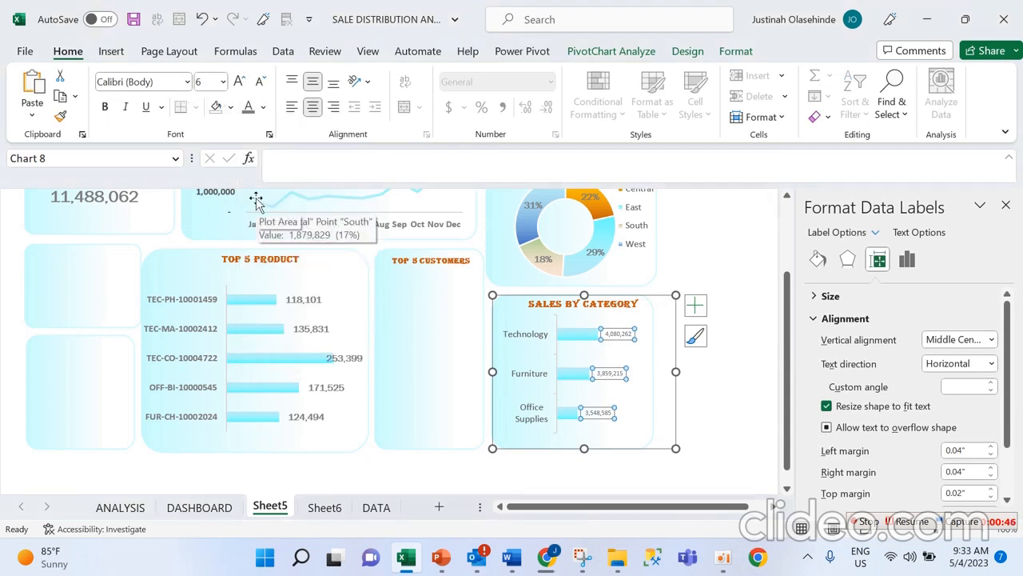
click(263, 106)
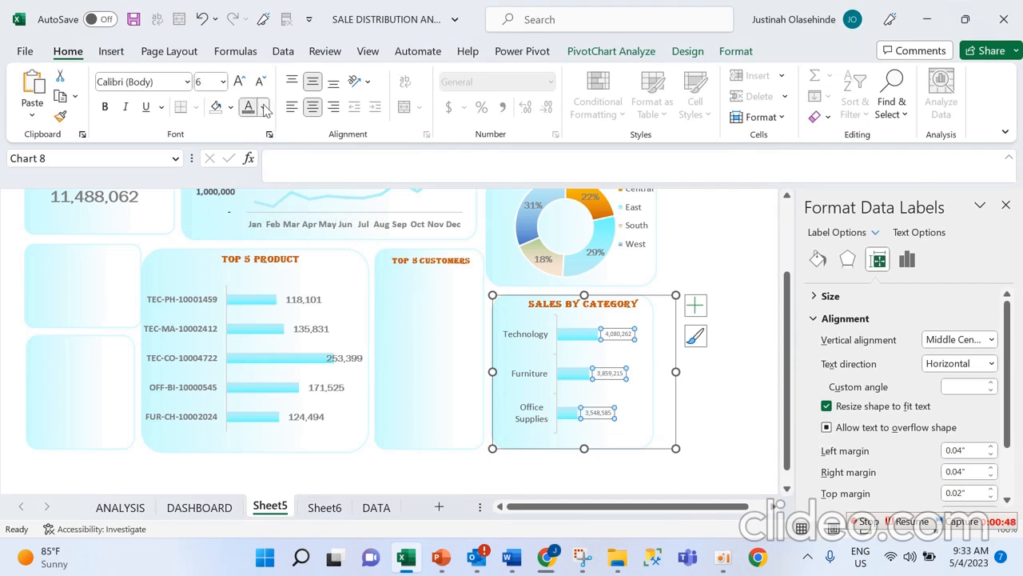
click(261, 201)
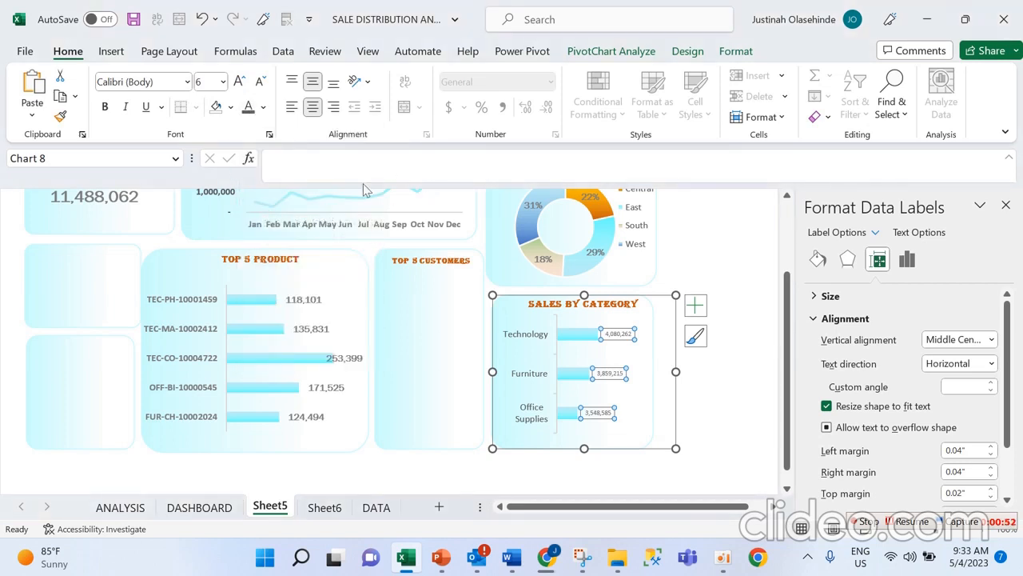
Make the SALES BY CATEGORY data labels bold and set their font to Franklin Gothic Book
click(107, 108)
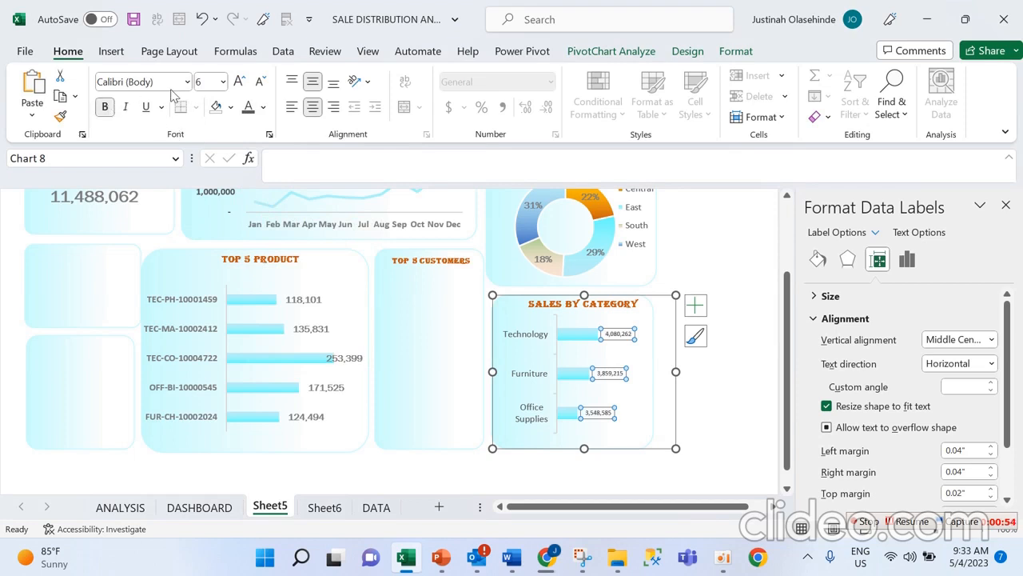
click(186, 81)
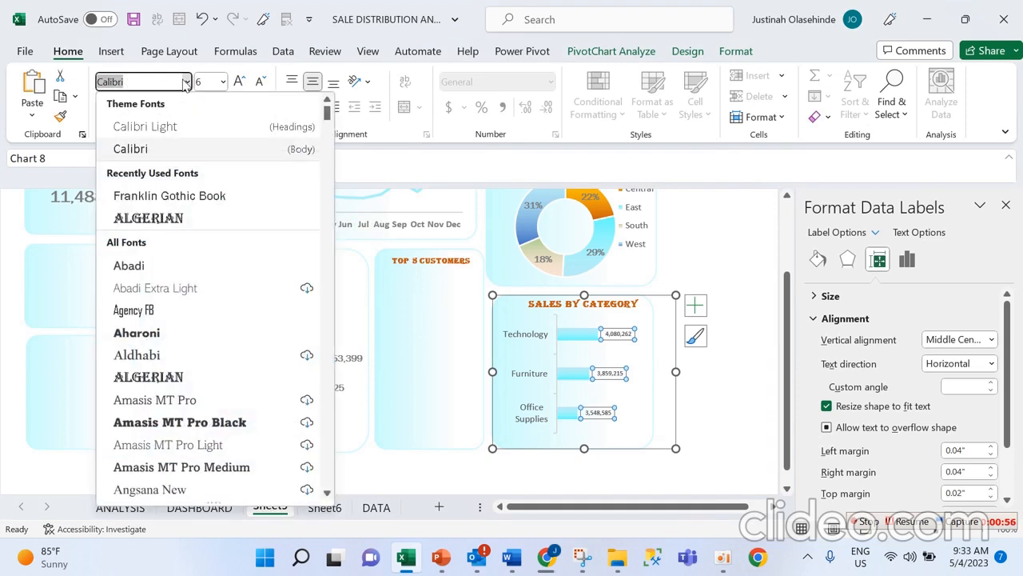
text(Franklin Gothic Book)
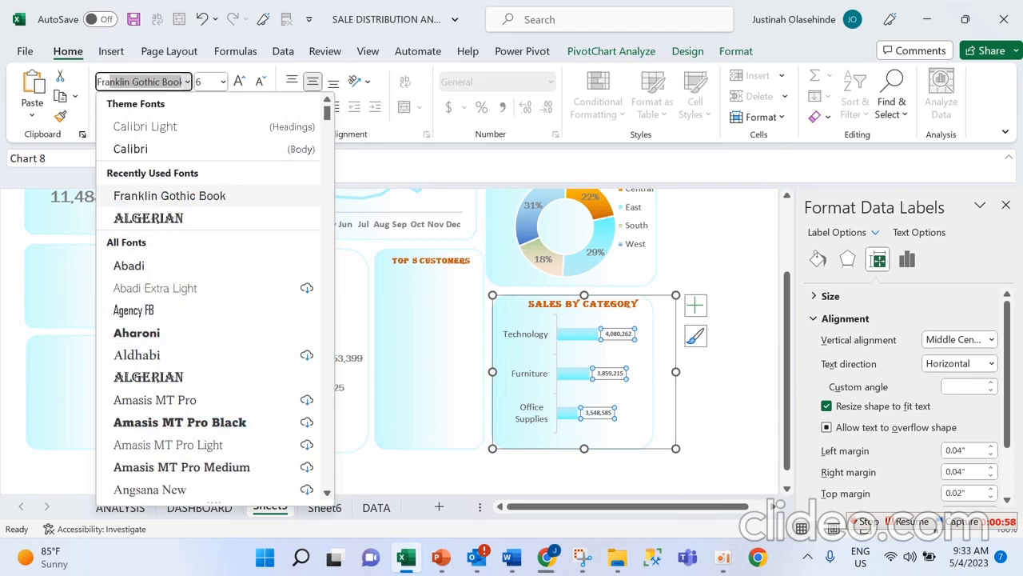
key(Return)
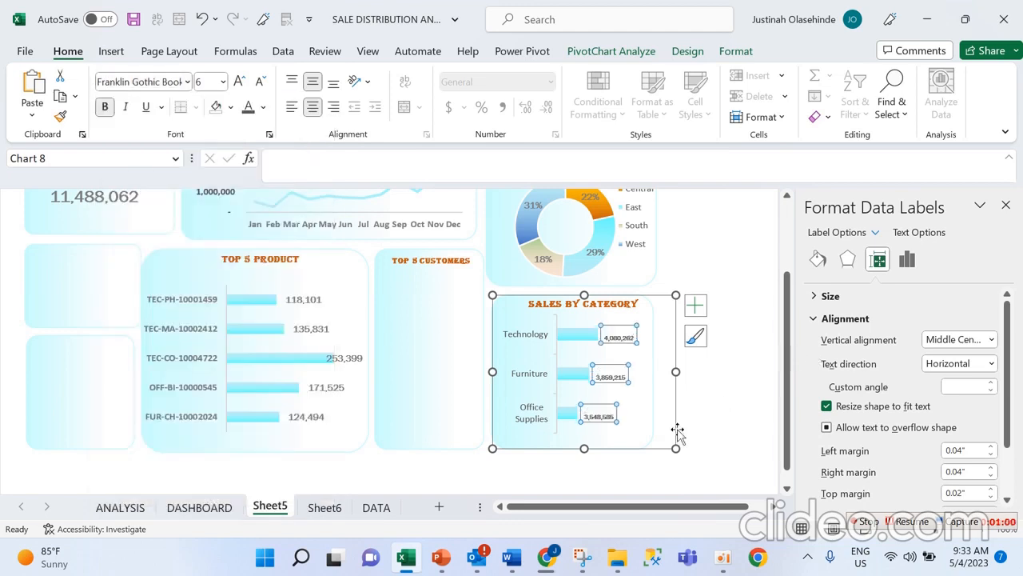
click(727, 424)
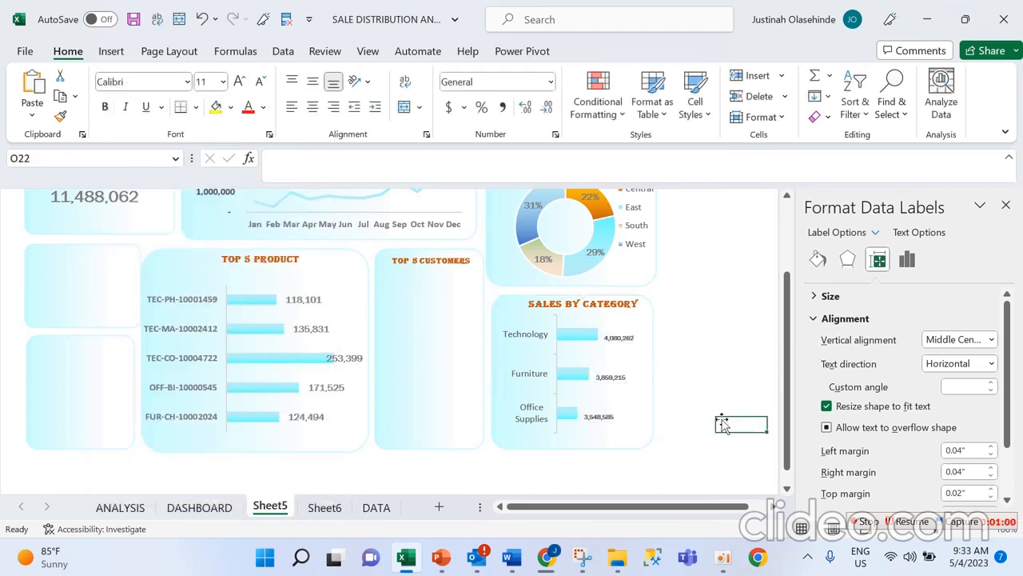
Widen the plot area of the SALES BY CATEGORY chart slightly to lengthen the bars within the card
click(578, 433)
click(593, 432)
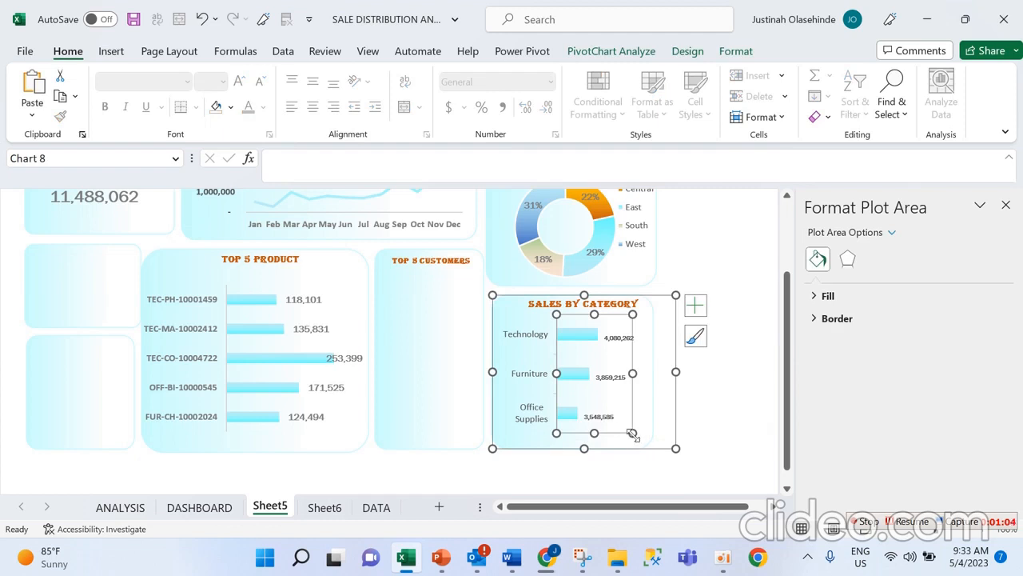
drag(633, 434, 642, 434)
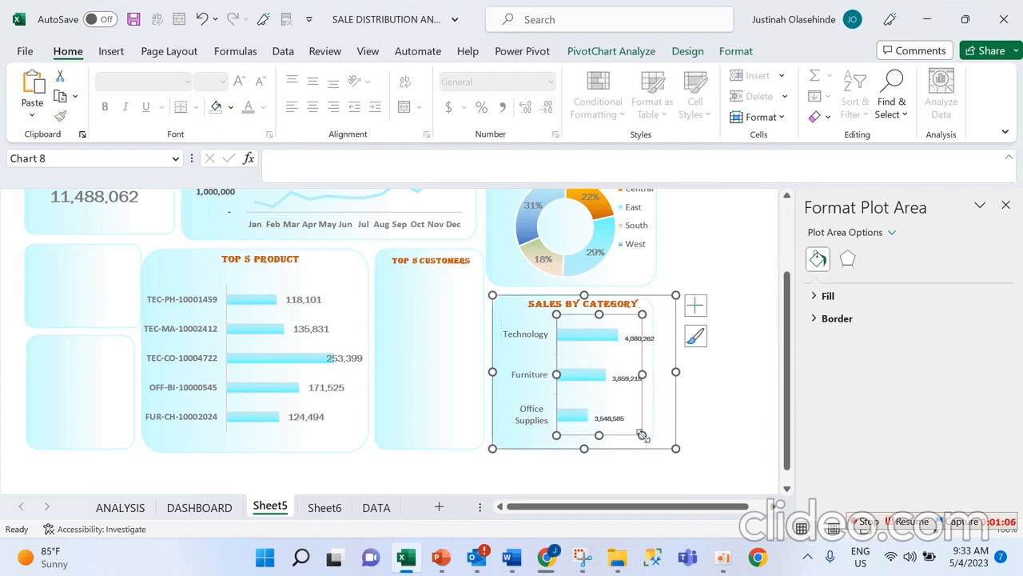
click(729, 422)
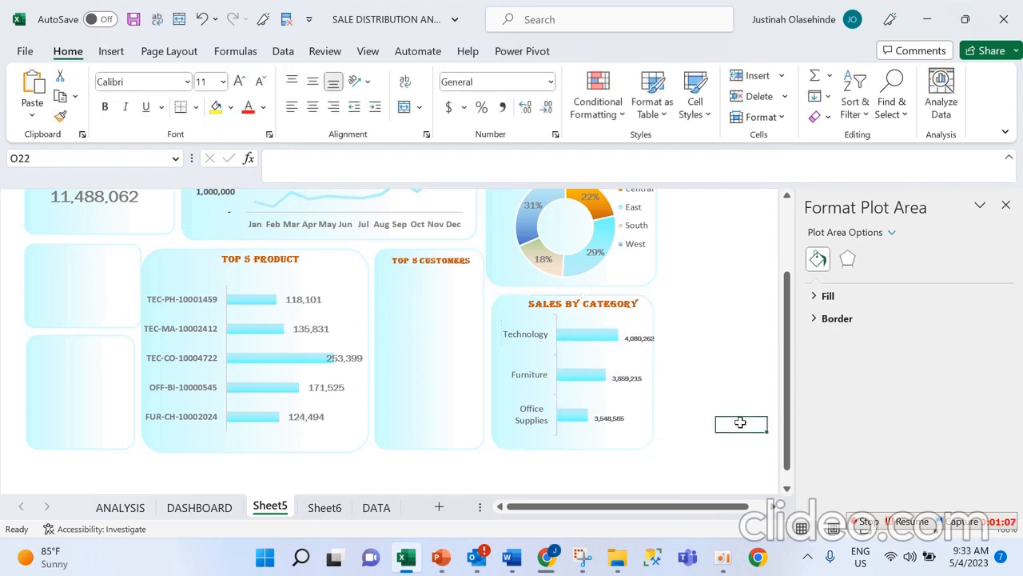
Shift the SALES BY CATEGORY plot area towards the card's left edge and narrow it slightly so the data labels fit inside the card
click(637, 338)
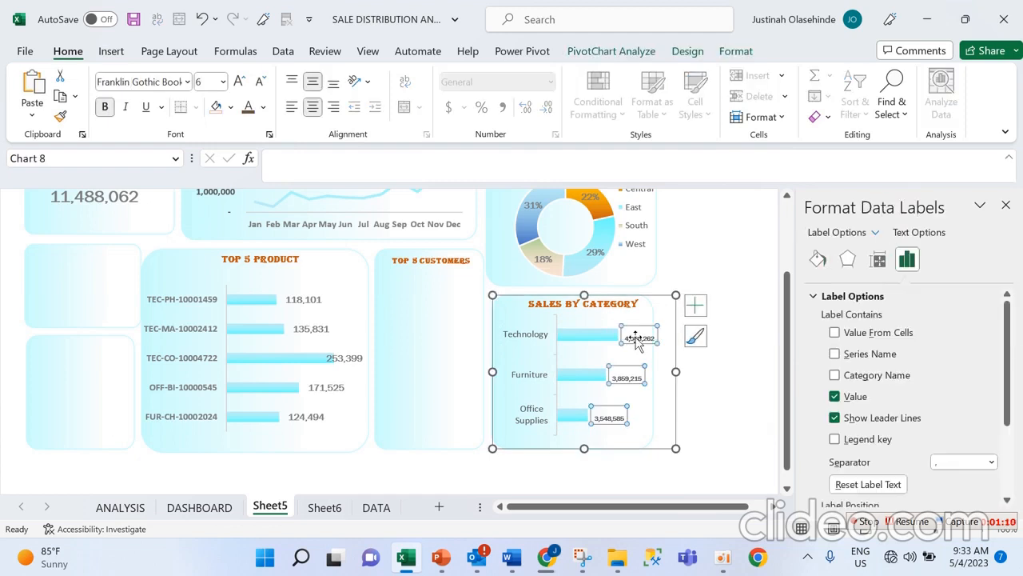
click(676, 449)
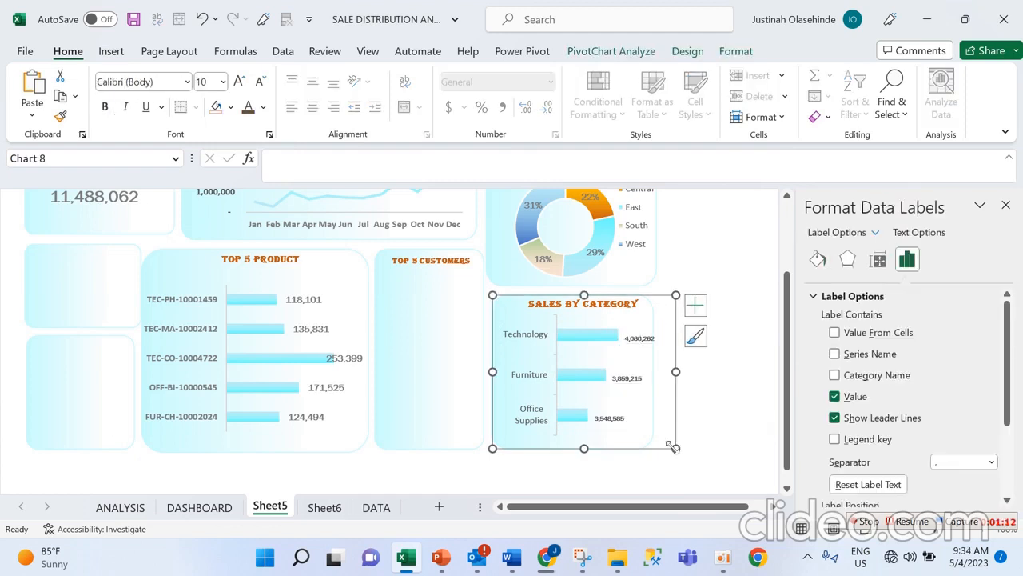
click(582, 347)
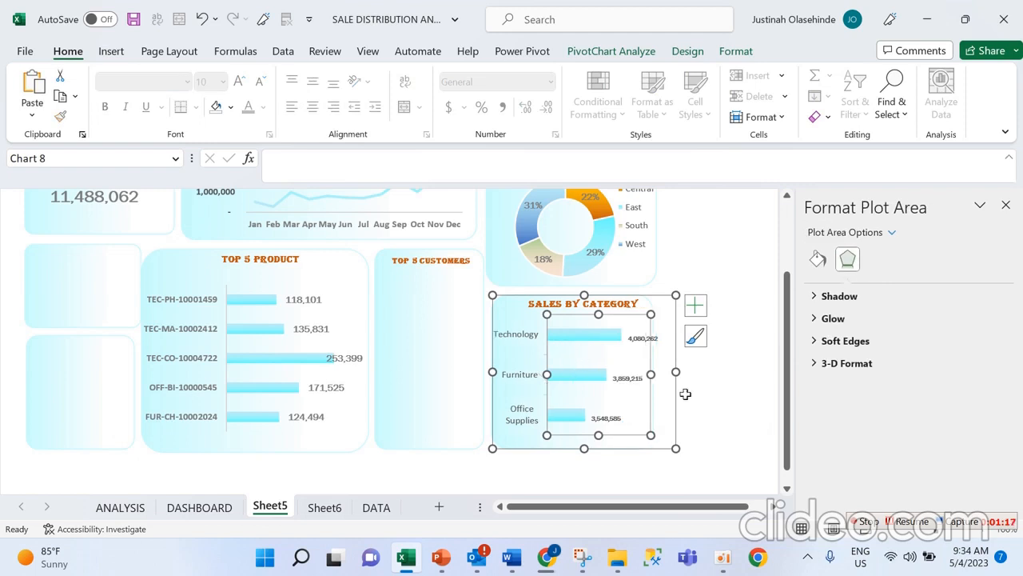
drag(651, 378, 644, 375)
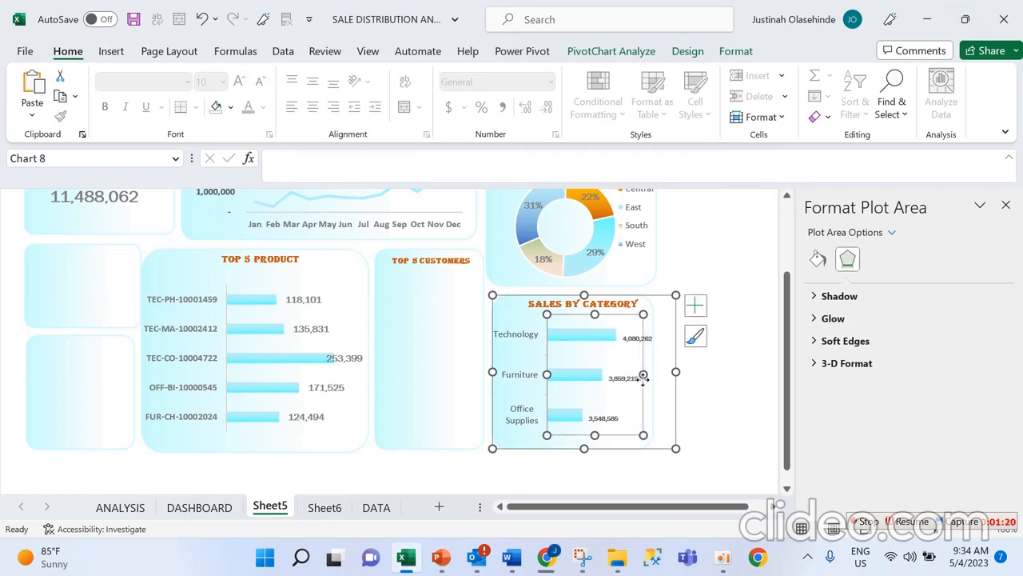
click(734, 408)
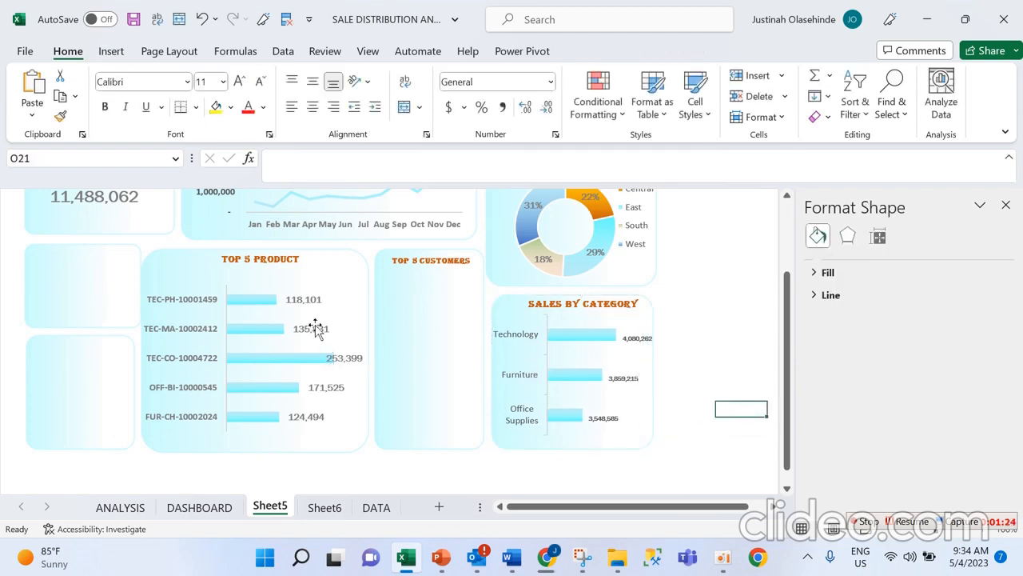
Change the TOP 5 PRODUCT chart on Sheet5 from a bar chart to a Clustered Column chart
click(254, 307)
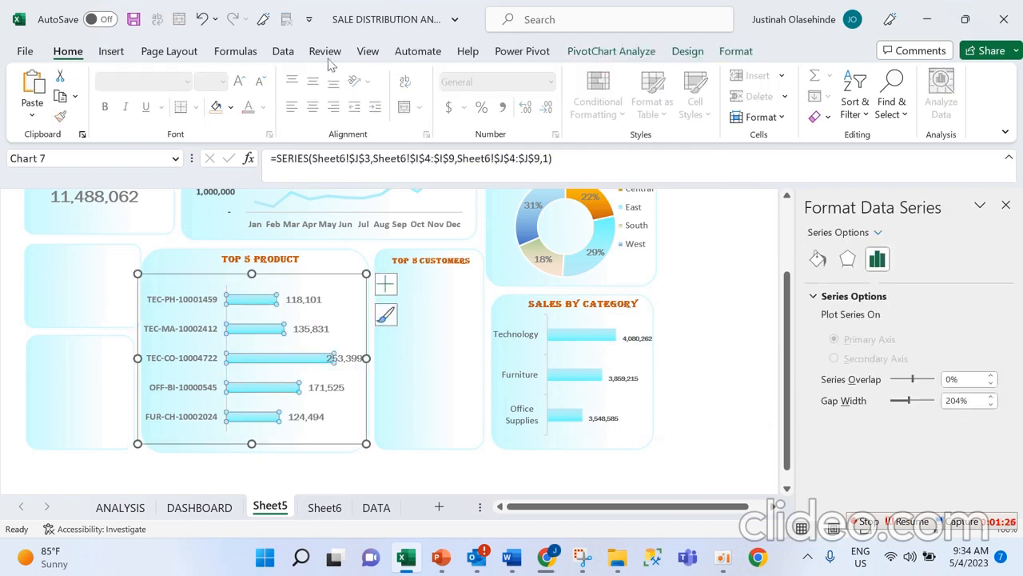
click(112, 52)
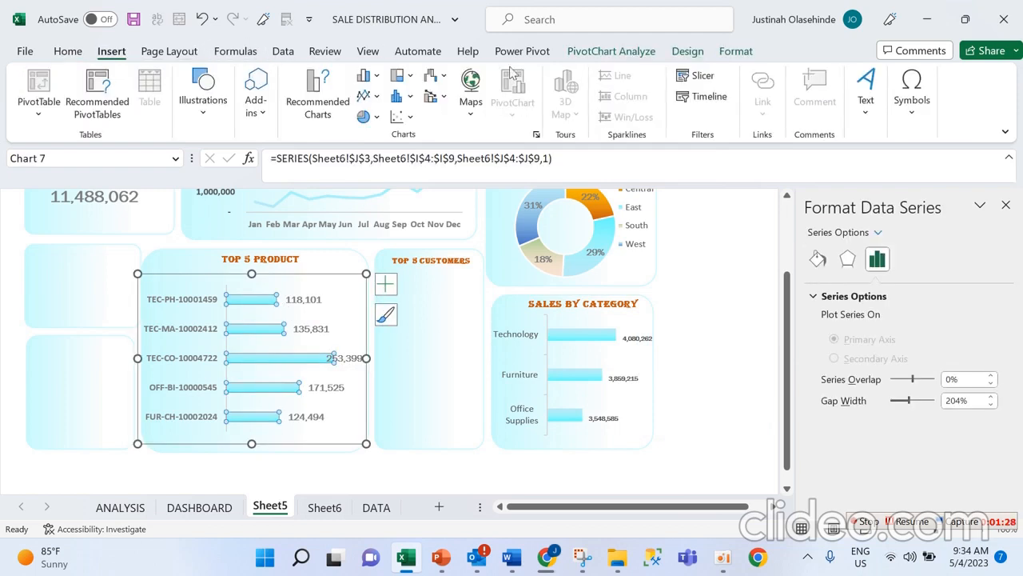
right_click(379, 288)
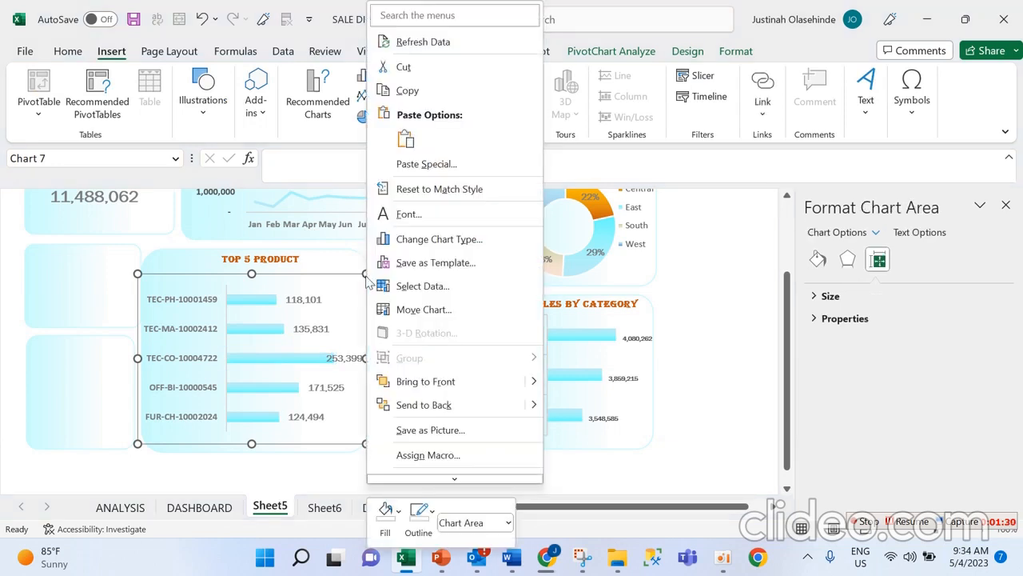
click(456, 238)
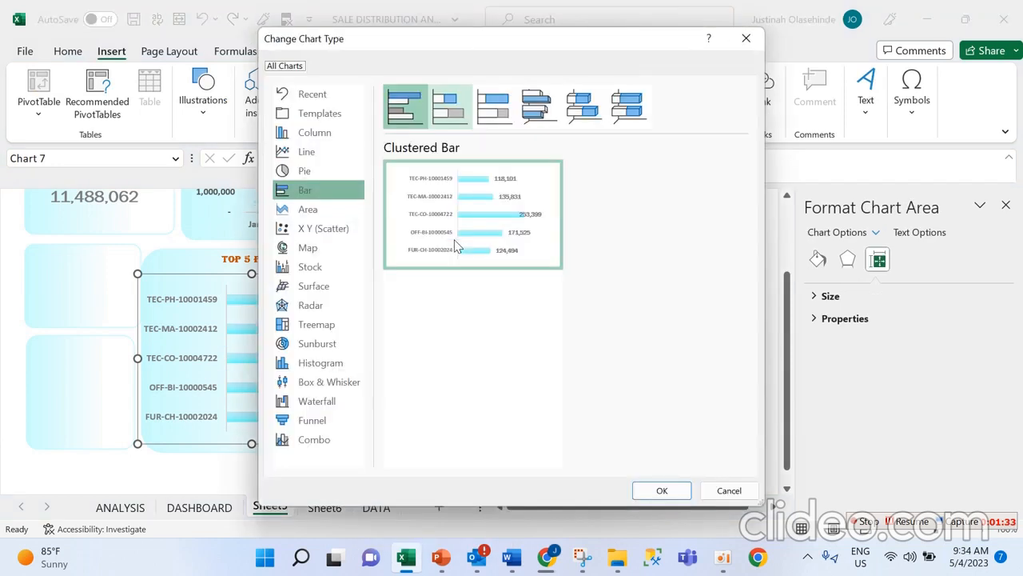
click(357, 133)
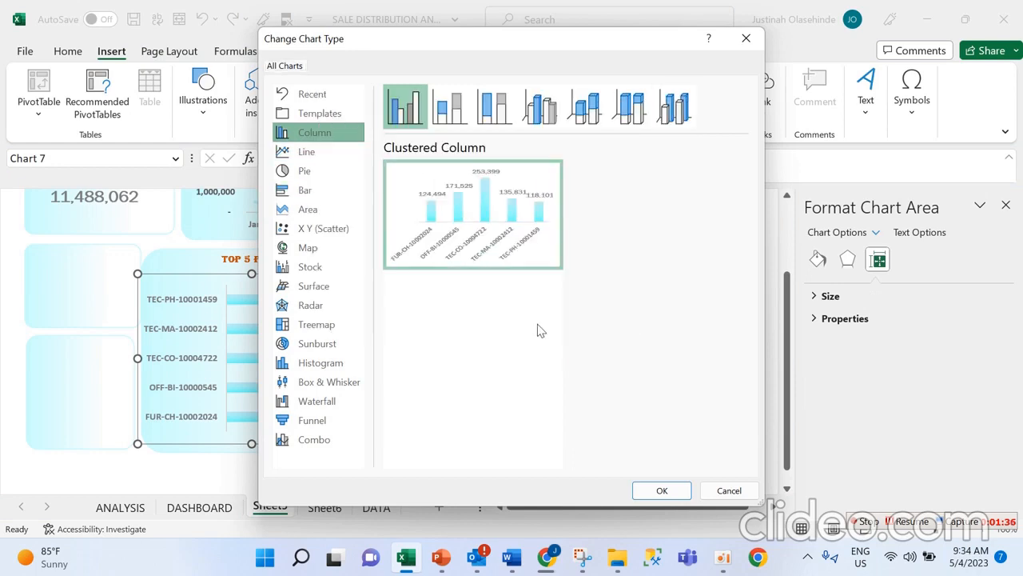
click(656, 489)
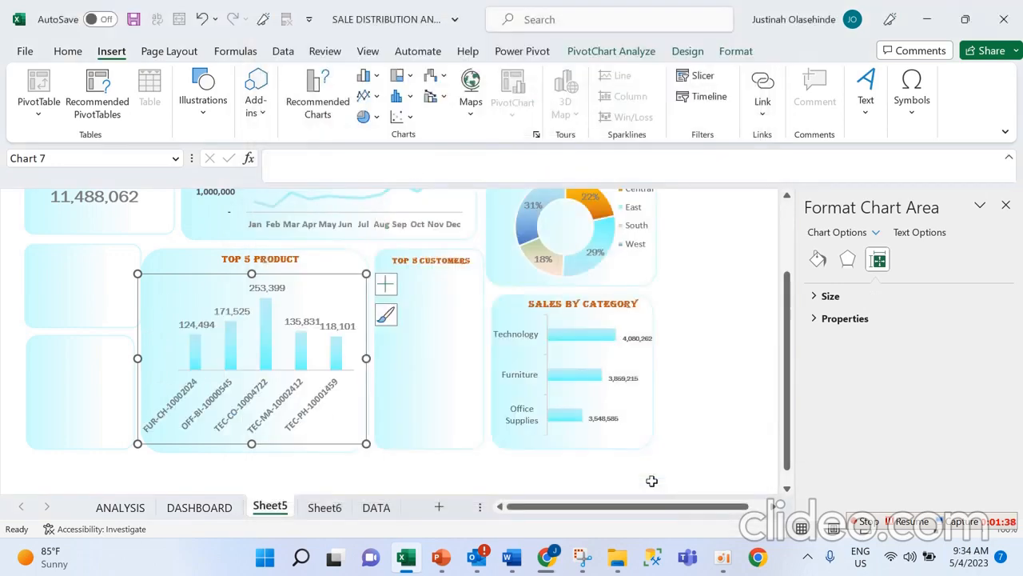
click(713, 344)
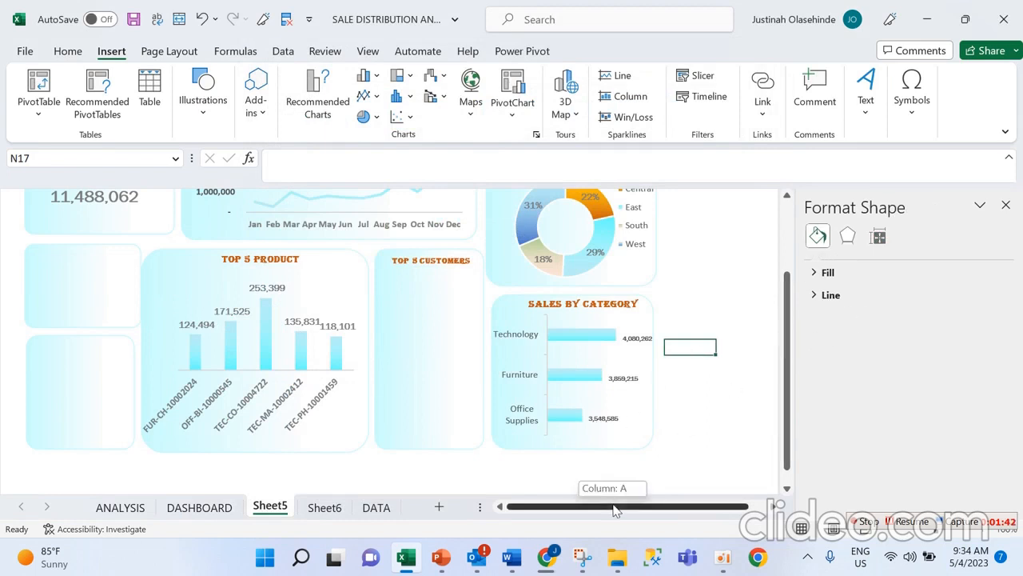
Check the layout of the finished TOP 5 CUSTOMERS card on the DASHBOARD sheet as a reference for Sheet5
click(412, 310)
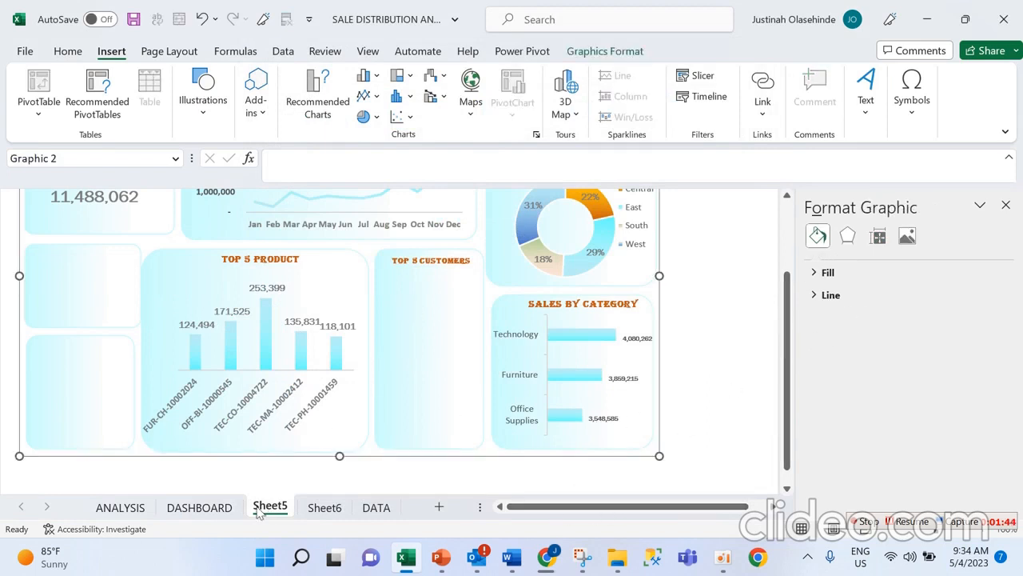
click(210, 508)
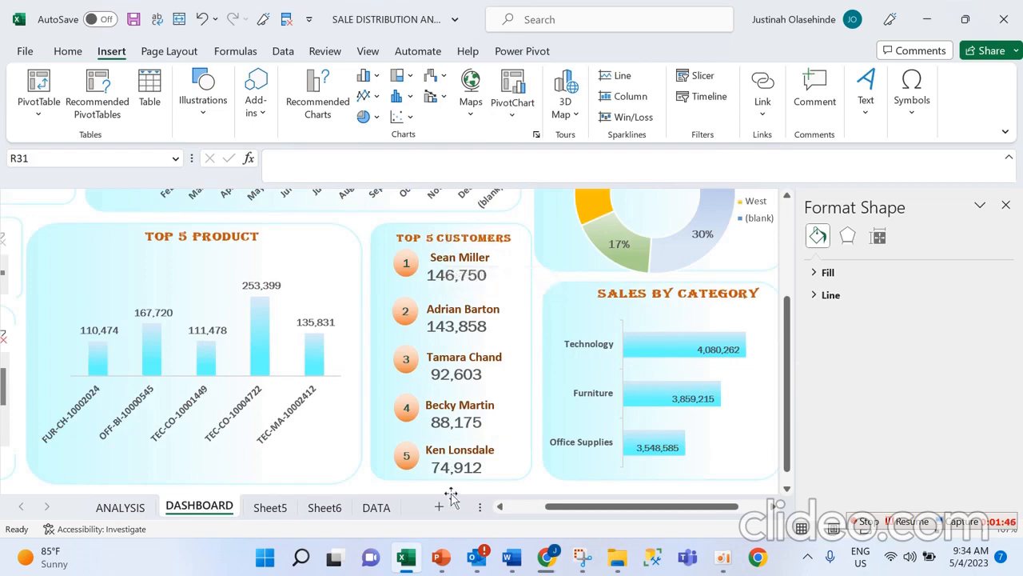
key(ctrl+Page_Down)
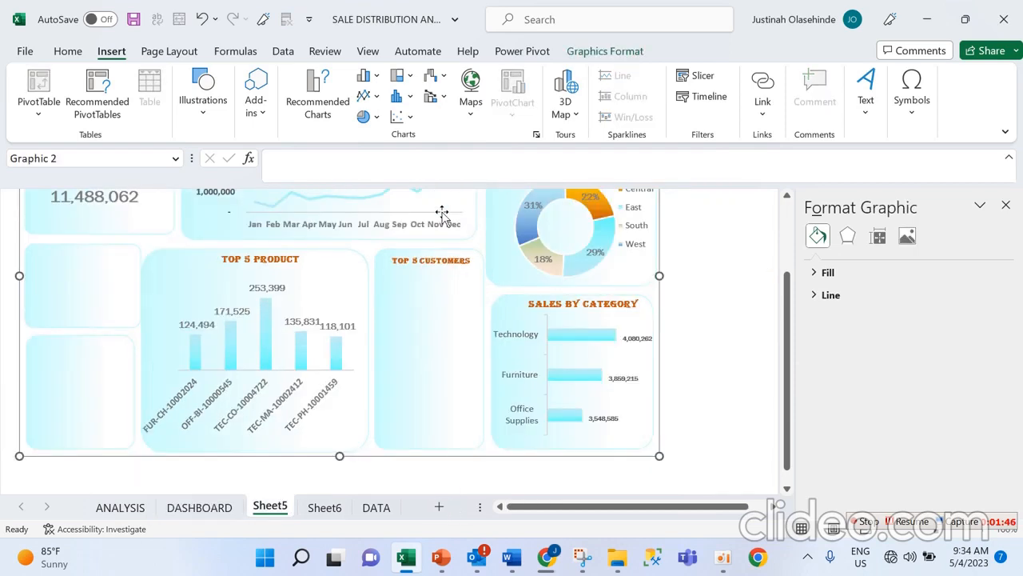
Copy the Sum of ACTUAL pivot table in A3:A4 on Sheet6 and paste the copy at cell A9
click(334, 510)
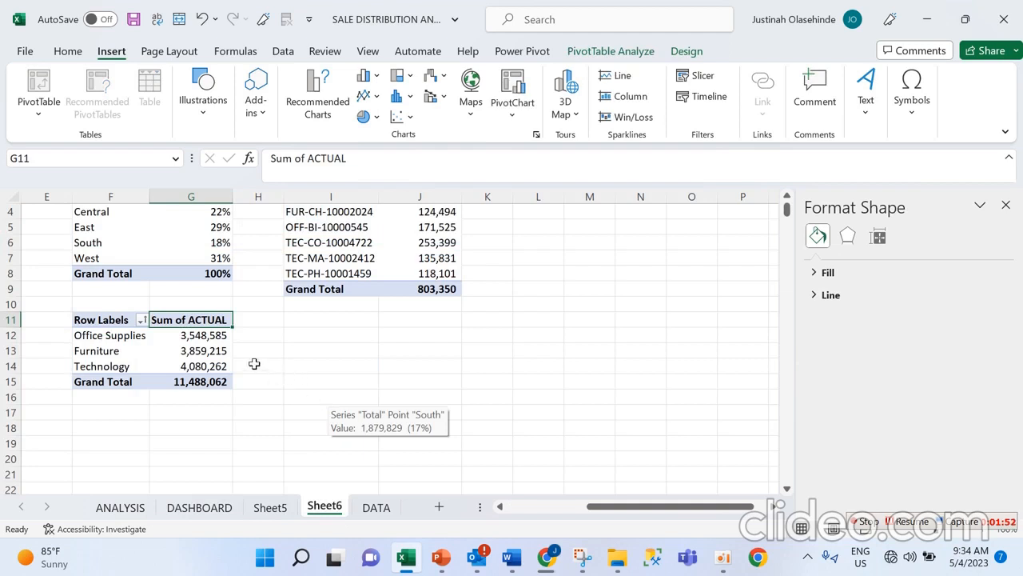
scroll(256, 344, left, 2)
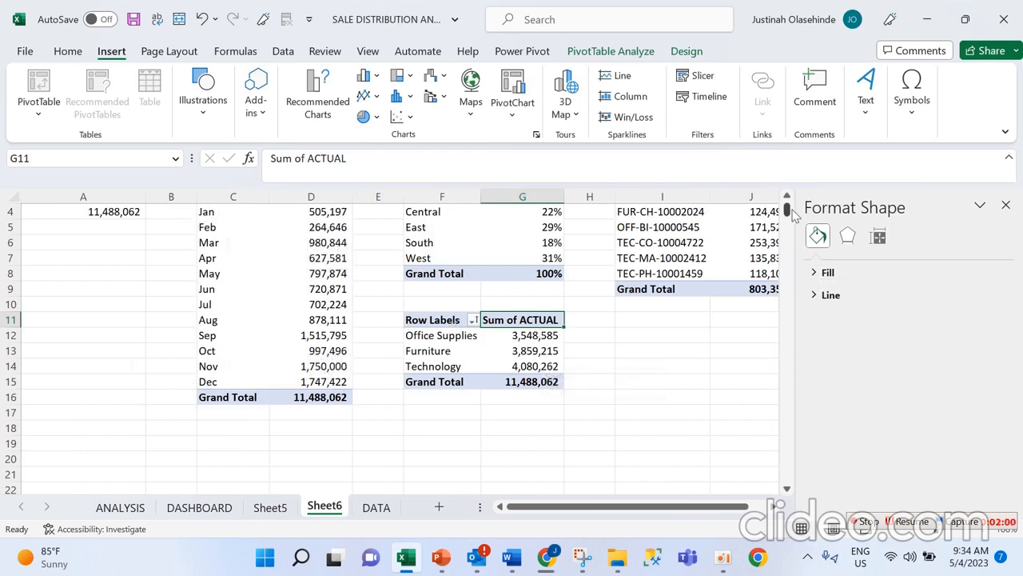
drag(788, 209, 788, 172)
click(131, 240)
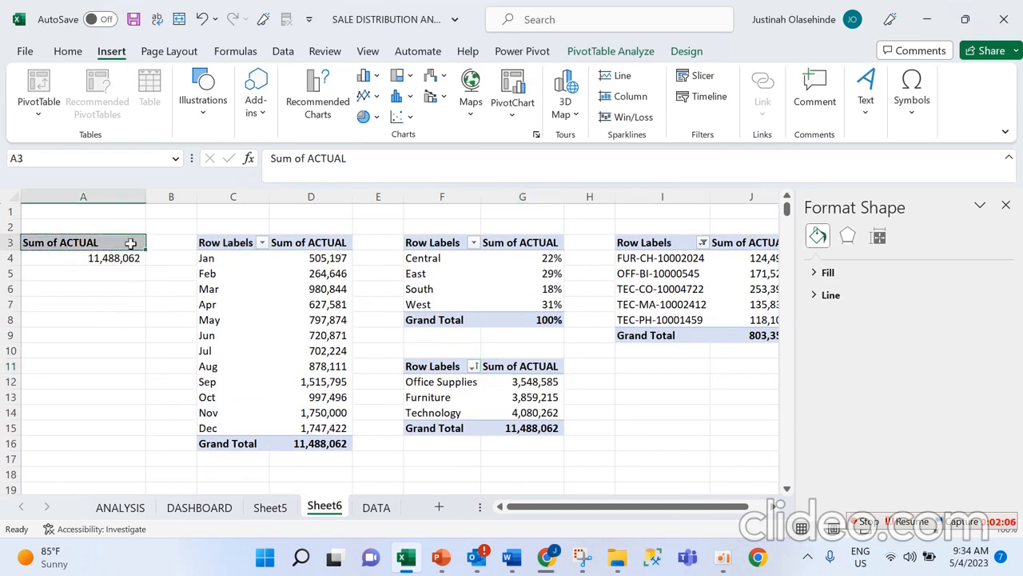
drag(130, 243, 133, 258)
key(ctrl+c)
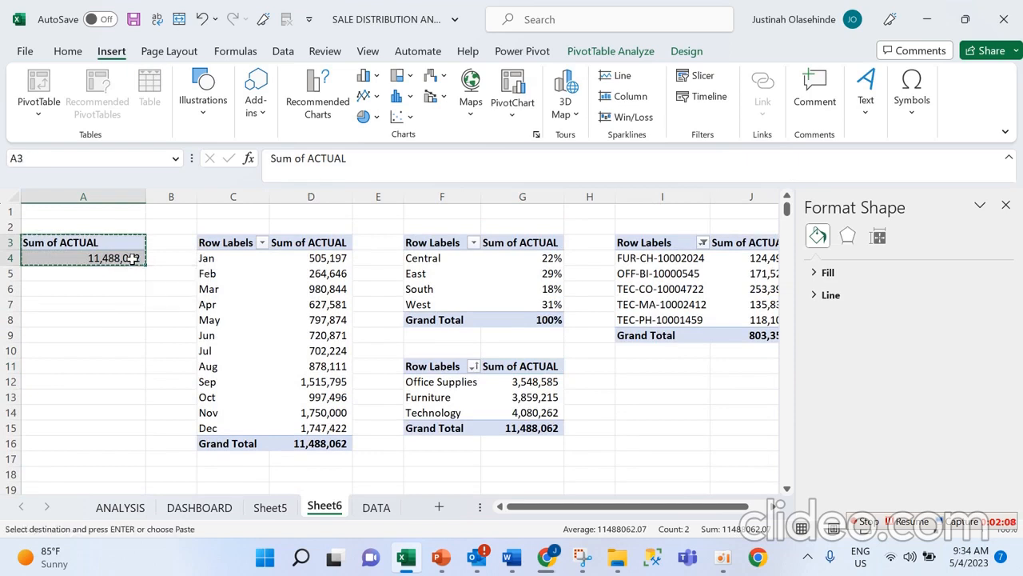
click(41, 333)
key(ctrl+v)
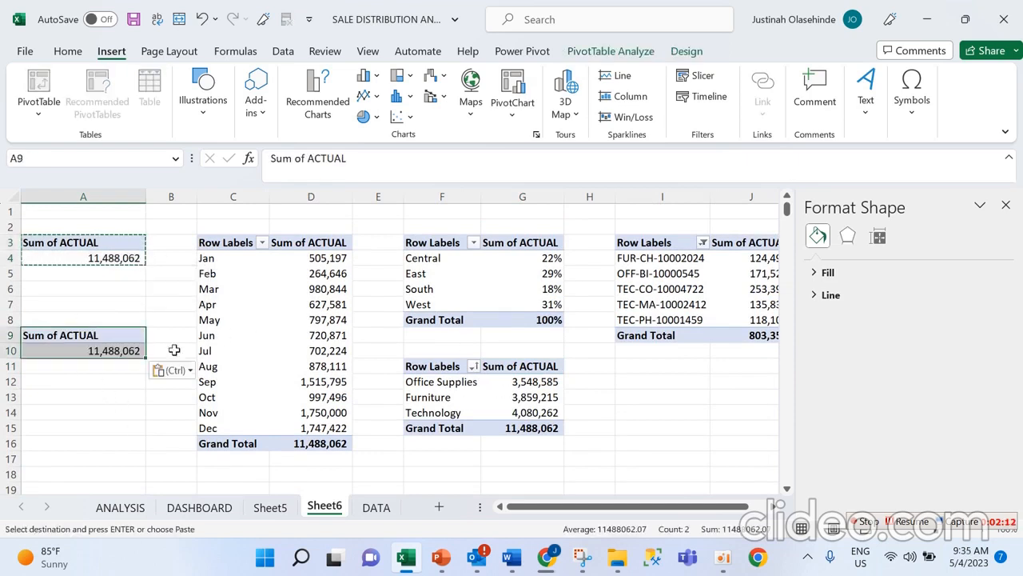
Open the field list of the pivot table at A9 and add Customer Name to its rows
click(1006, 206)
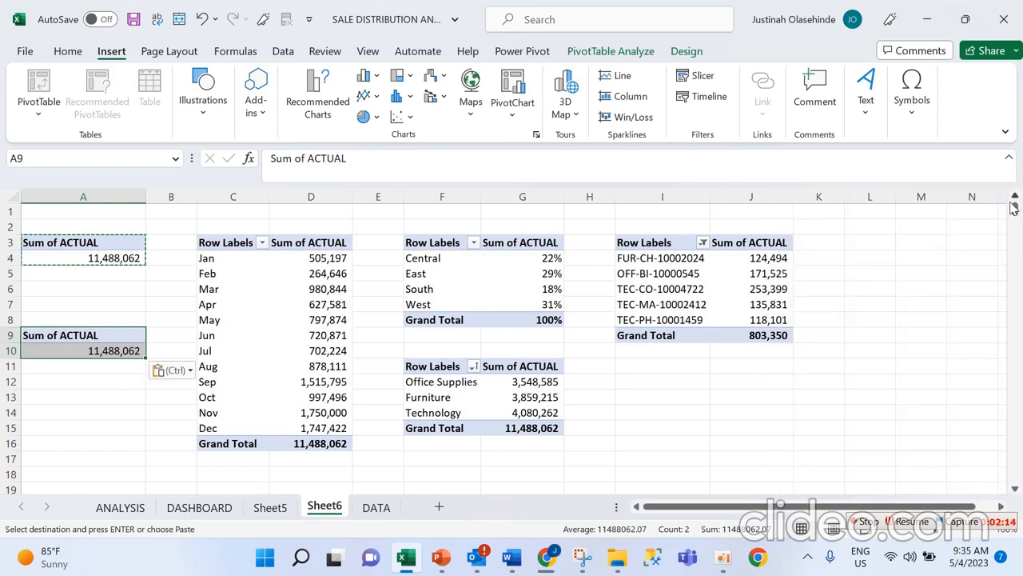
right_click(112, 341)
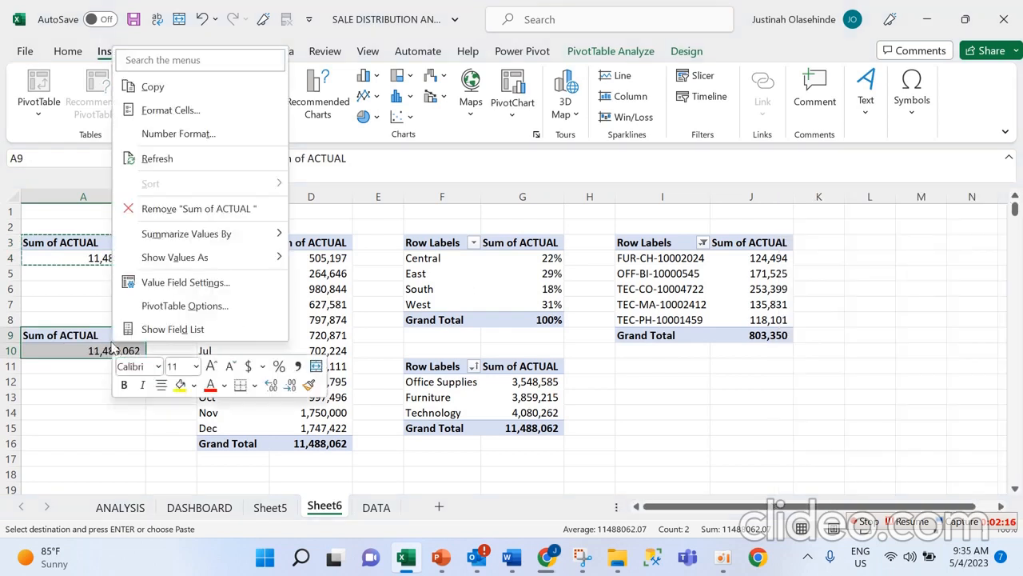
click(209, 327)
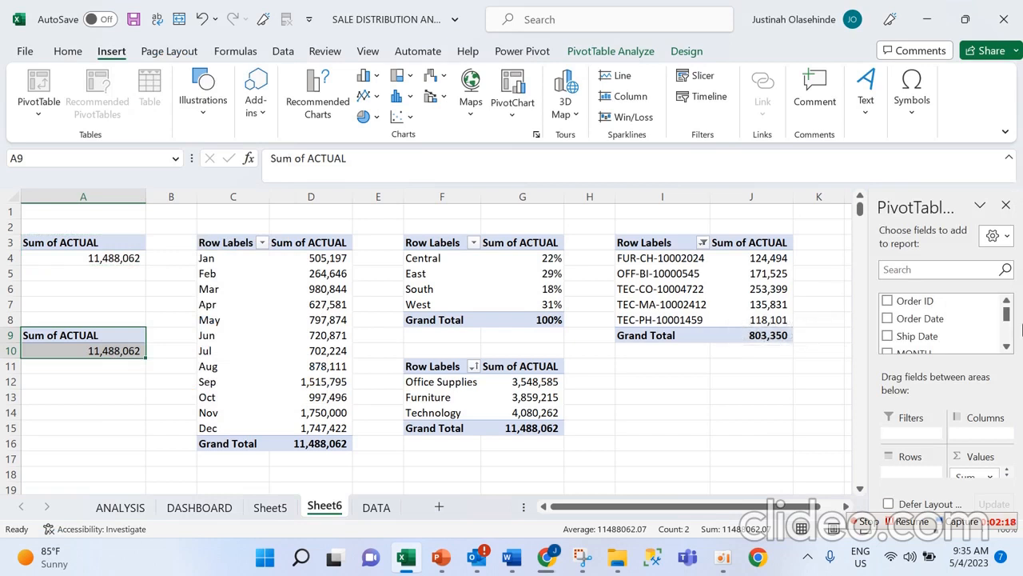
mouse_move(1009, 316)
mouse_down()
mouse_move(1007, 335)
mouse_move(1004, 321)
mouse_move(996, 338)
mouse_move(1007, 318)
mouse_up()
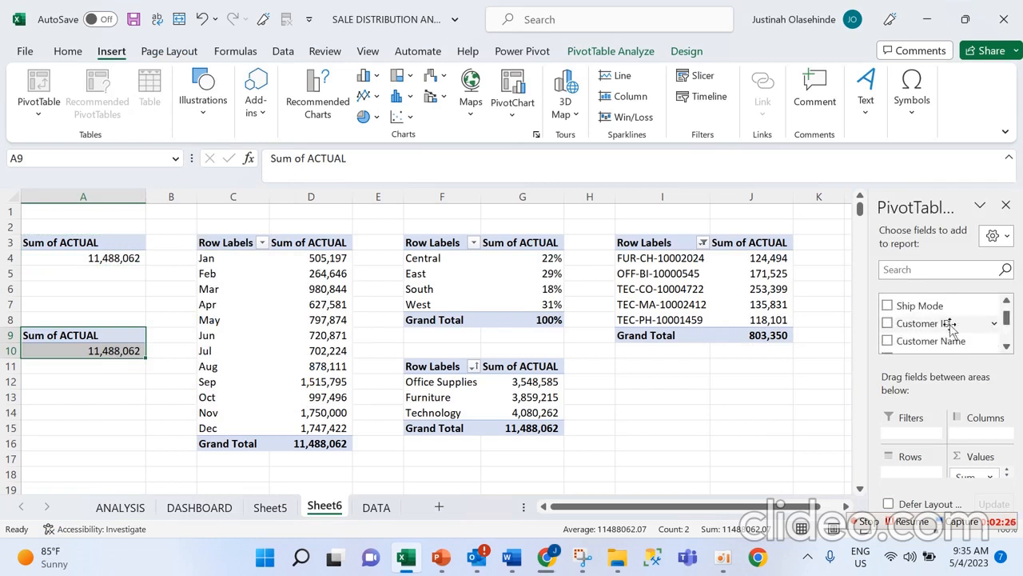
drag(896, 339, 918, 479)
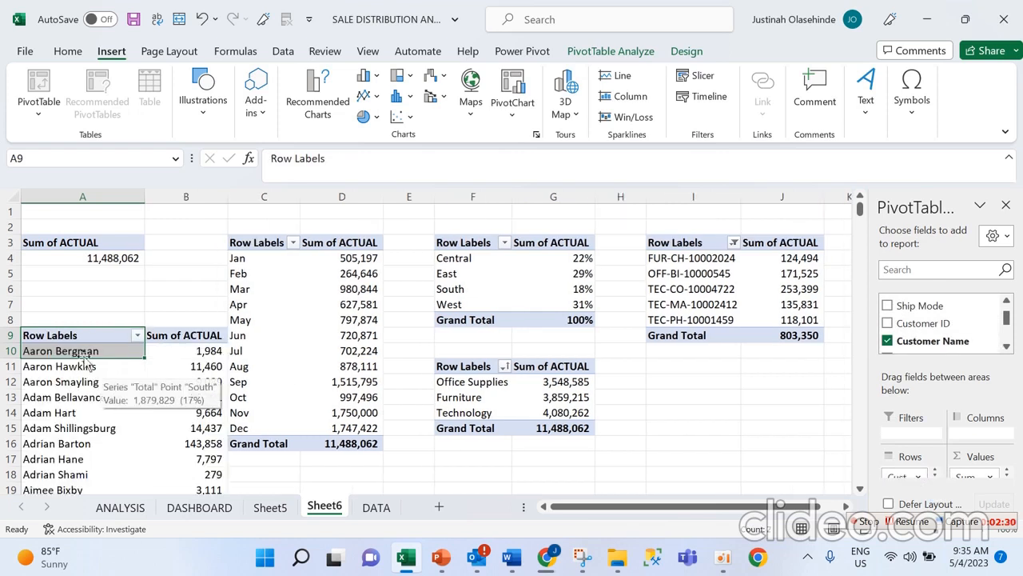
Filter the customer pivot table to the top 5 items by Sum of ACTUAL
click(137, 336)
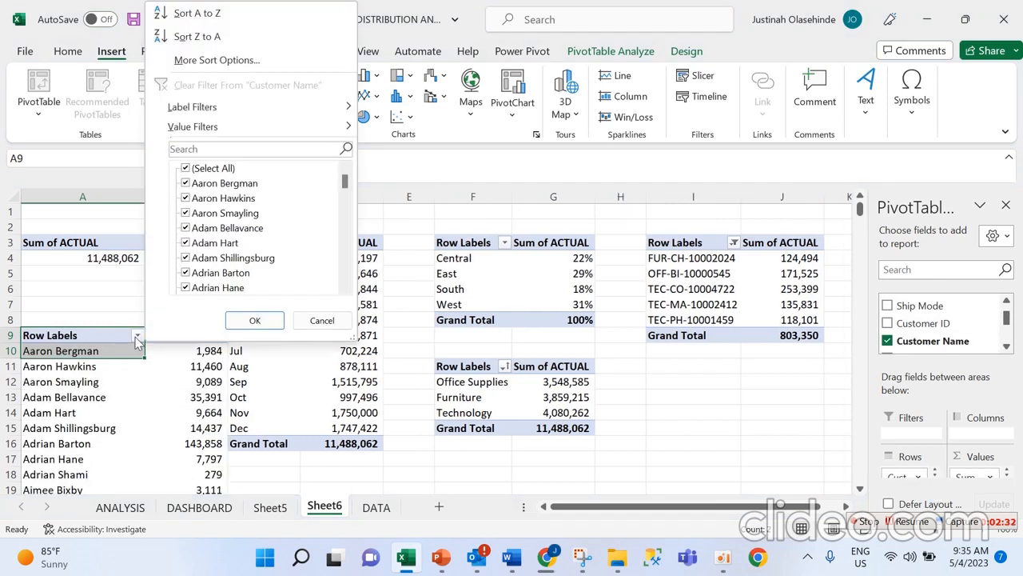
click(137, 337)
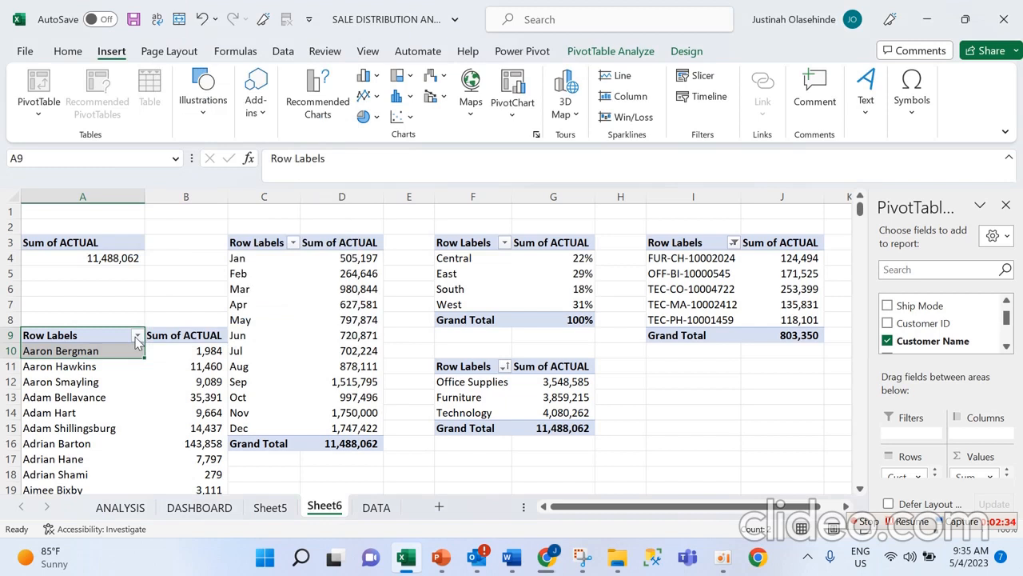
click(137, 338)
mouse_move(232, 116)
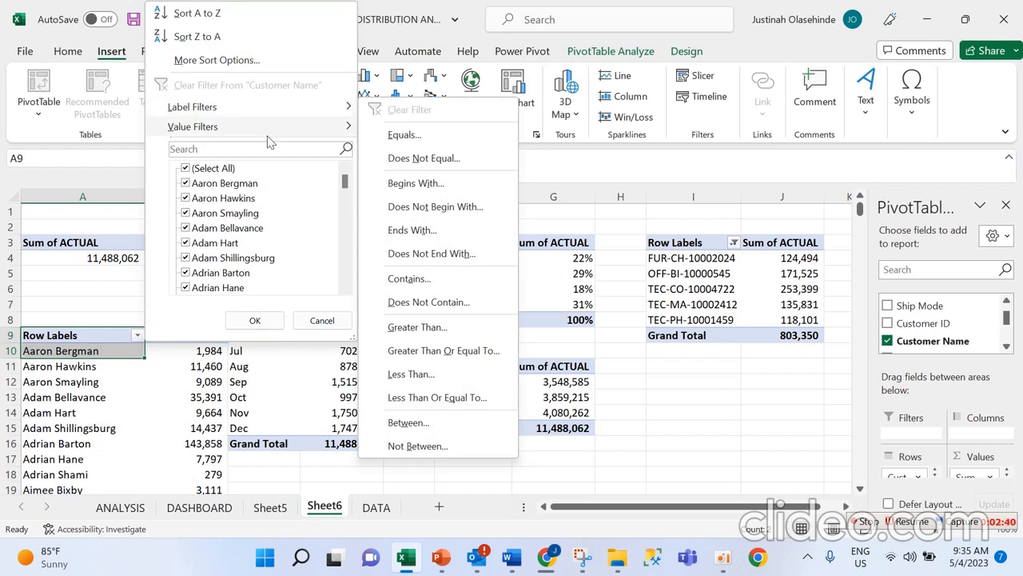
mouse_move(280, 126)
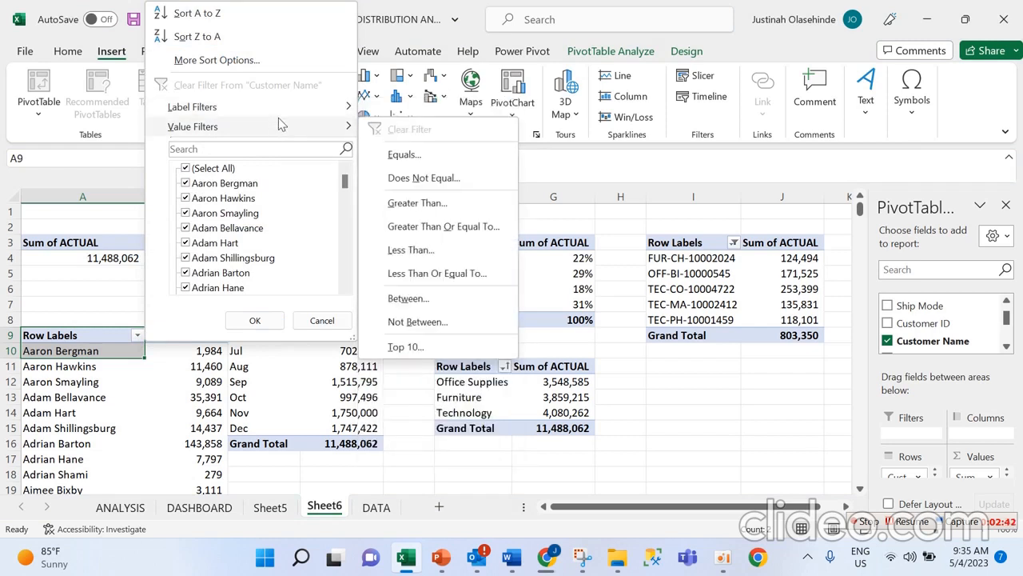
click(436, 346)
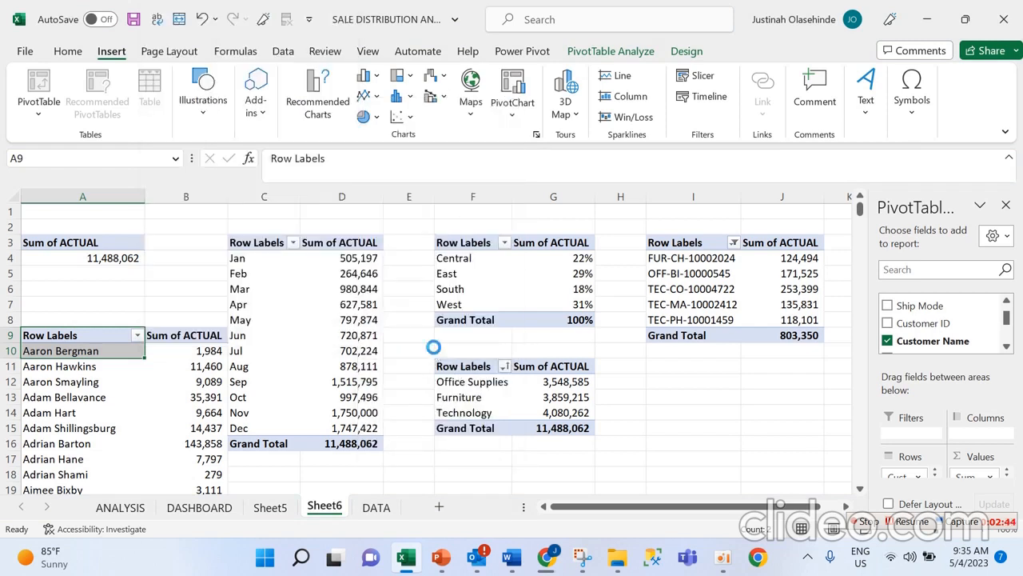
click(341, 205)
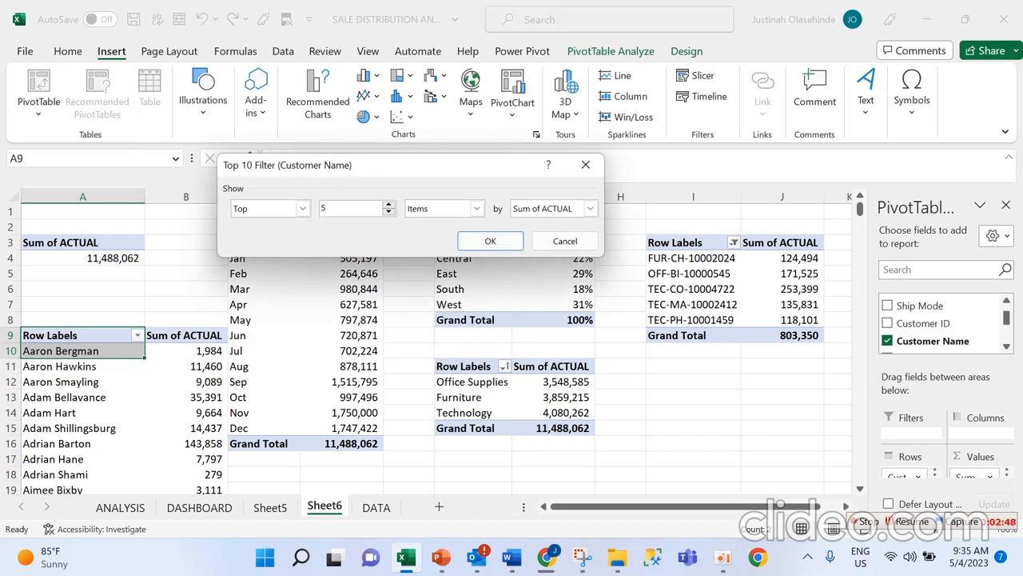
key(Return)
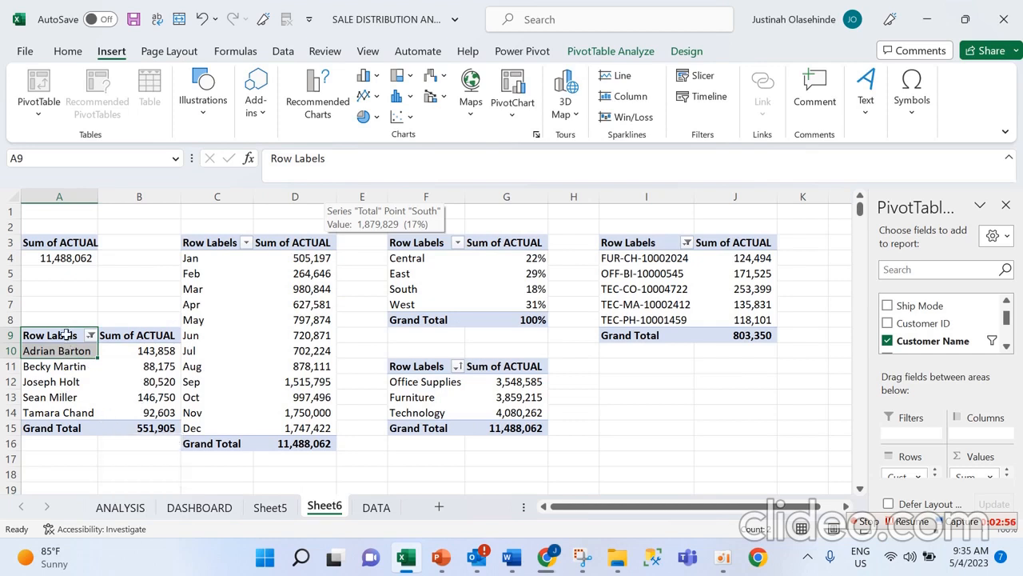
click(122, 458)
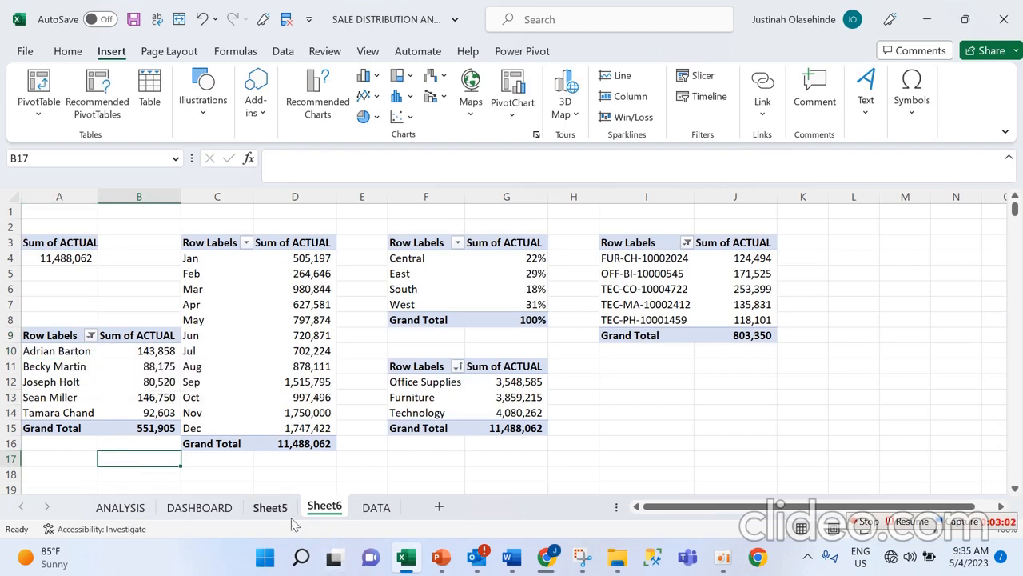
Review the TOP 5 CUSTOMERS card on the DASHBOARD sheet once more and return to Sheet5
click(199, 507)
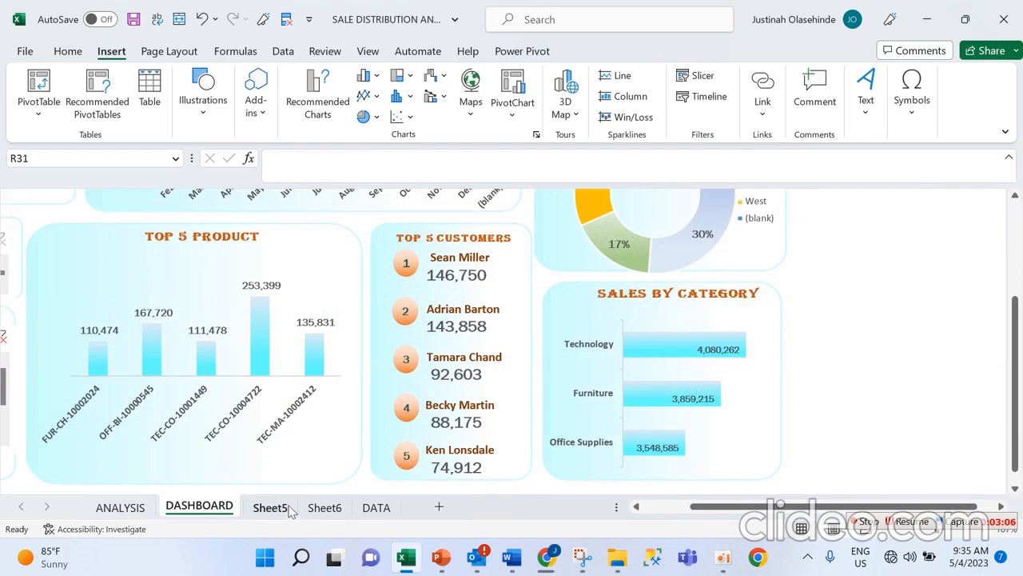
click(319, 511)
click(274, 512)
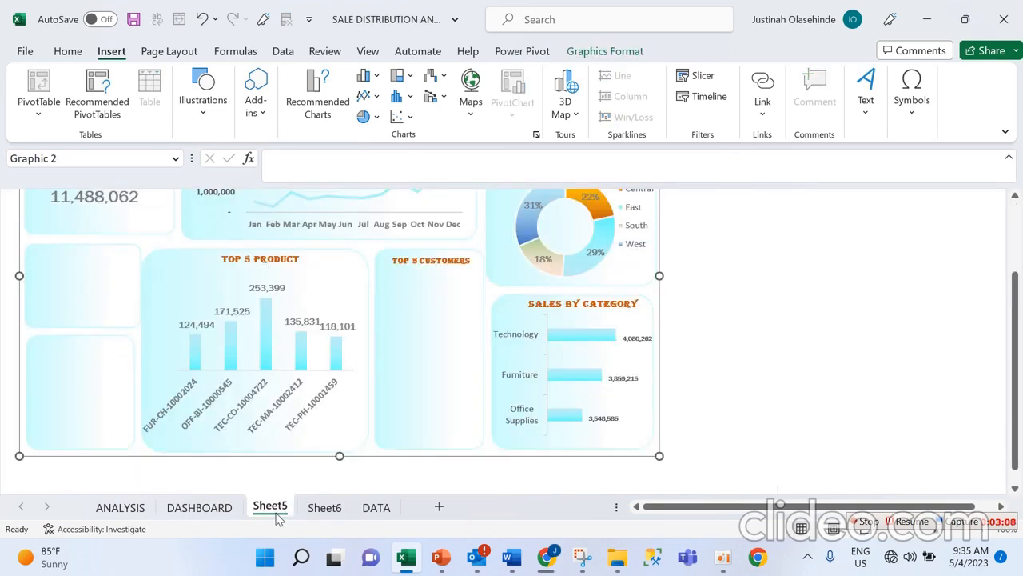
Draw a circle about 0.24 inch across in the empty area beside the dashboard and remove its outline
click(202, 118)
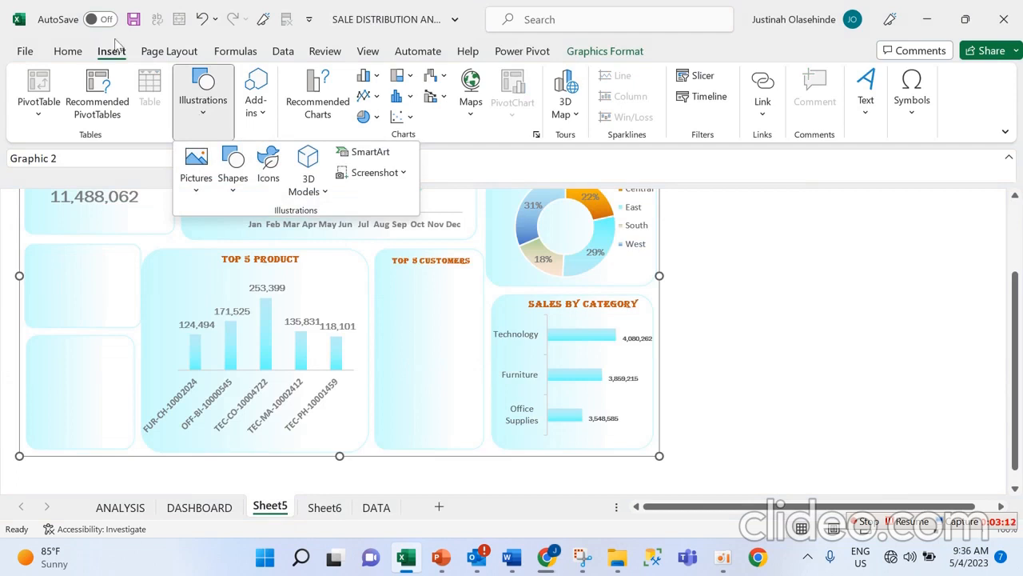
click(200, 90)
click(204, 116)
click(231, 191)
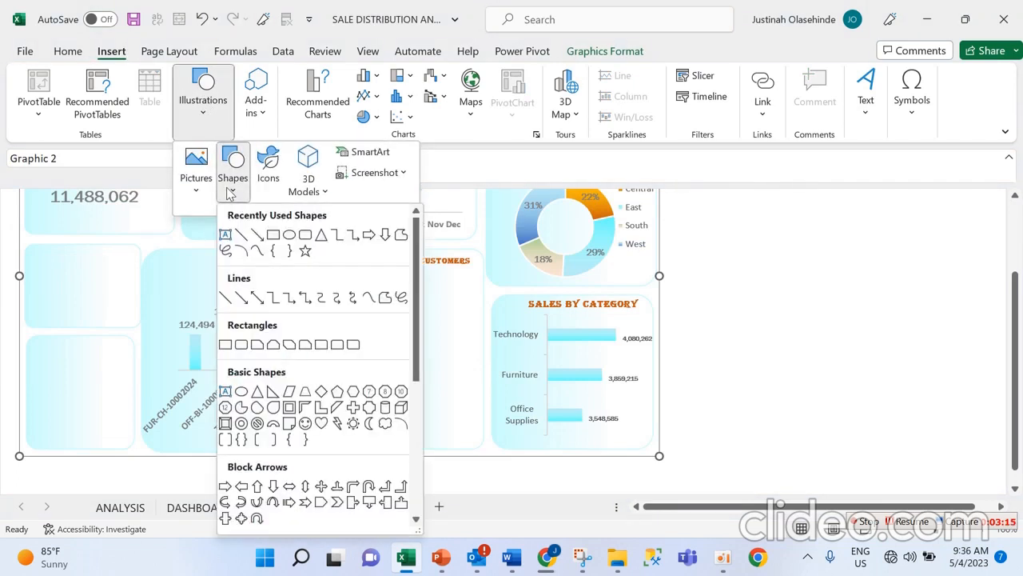
click(289, 233)
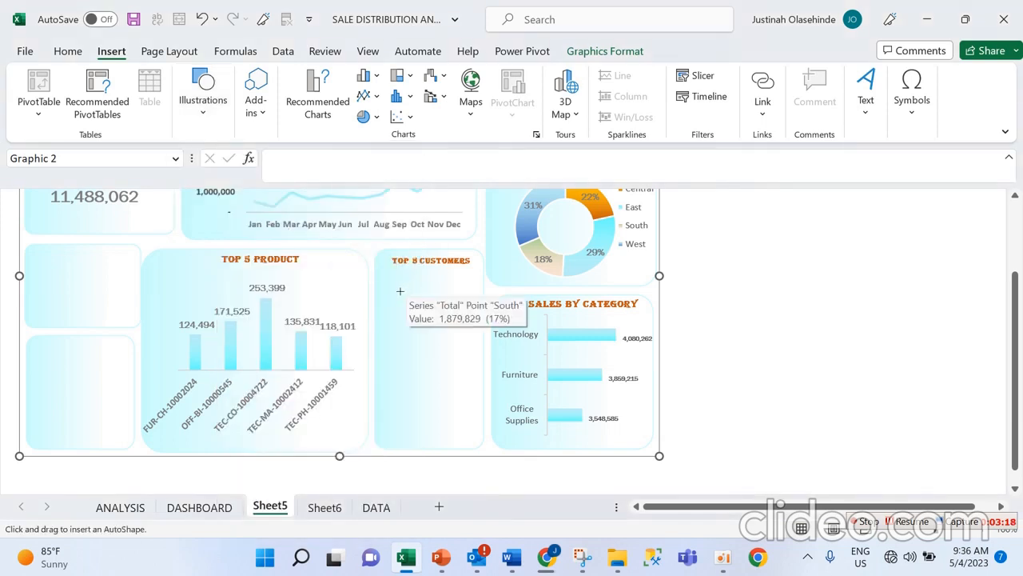
click(721, 263)
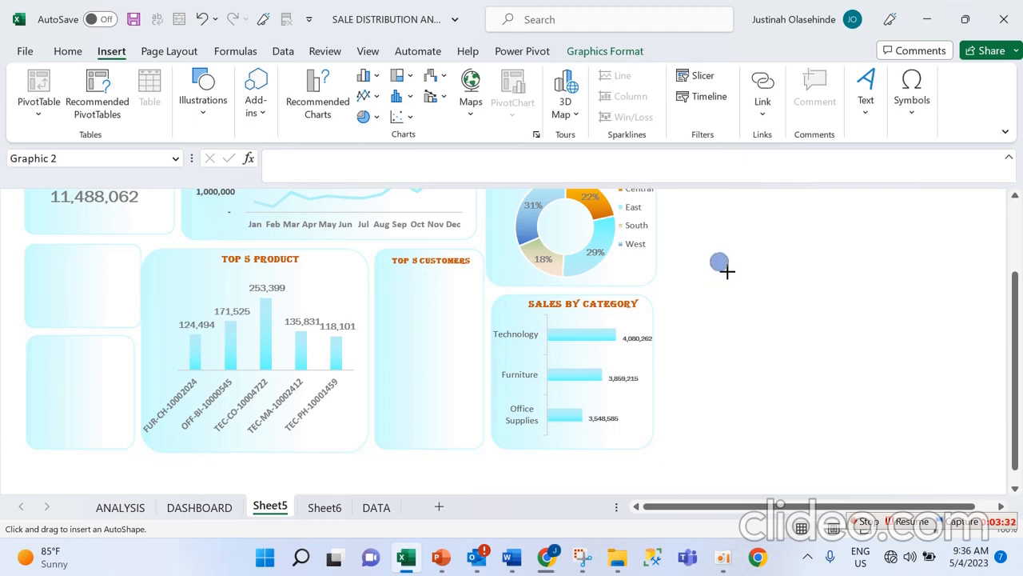
click(727, 272)
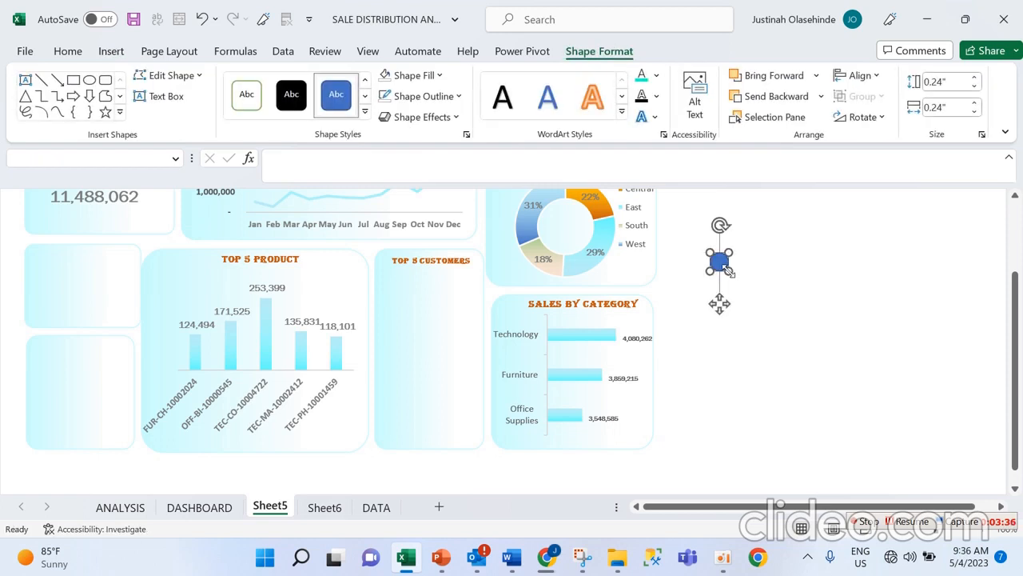
click(460, 96)
click(440, 342)
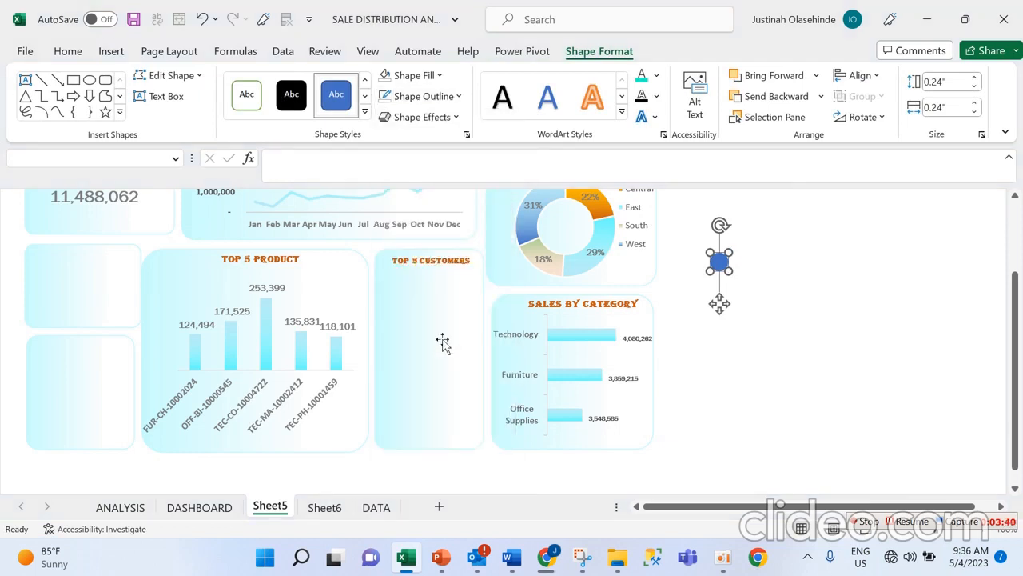
Fill the small circle with solid dark orange, changing it to a lighter orange shade
click(439, 75)
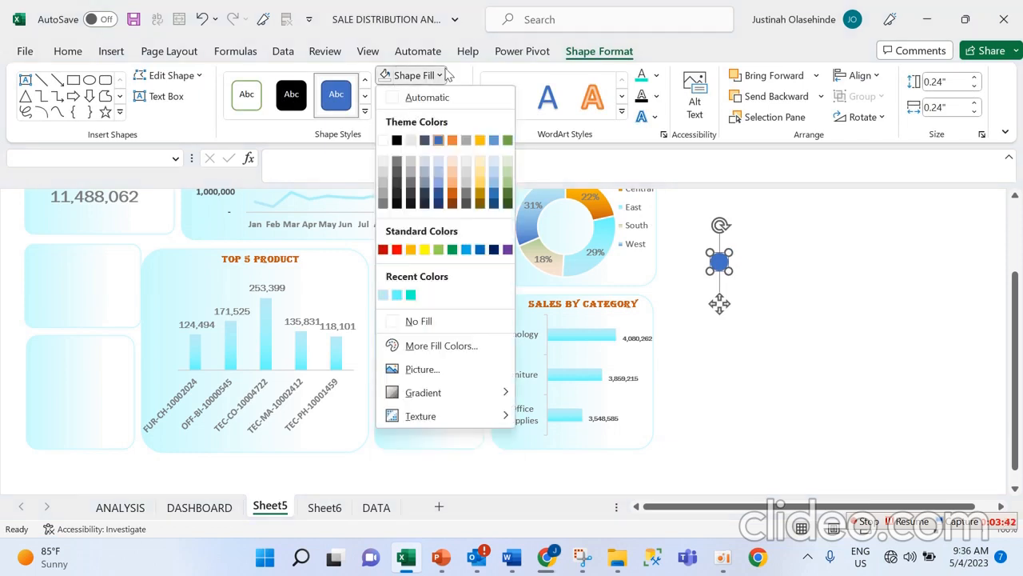
click(444, 75)
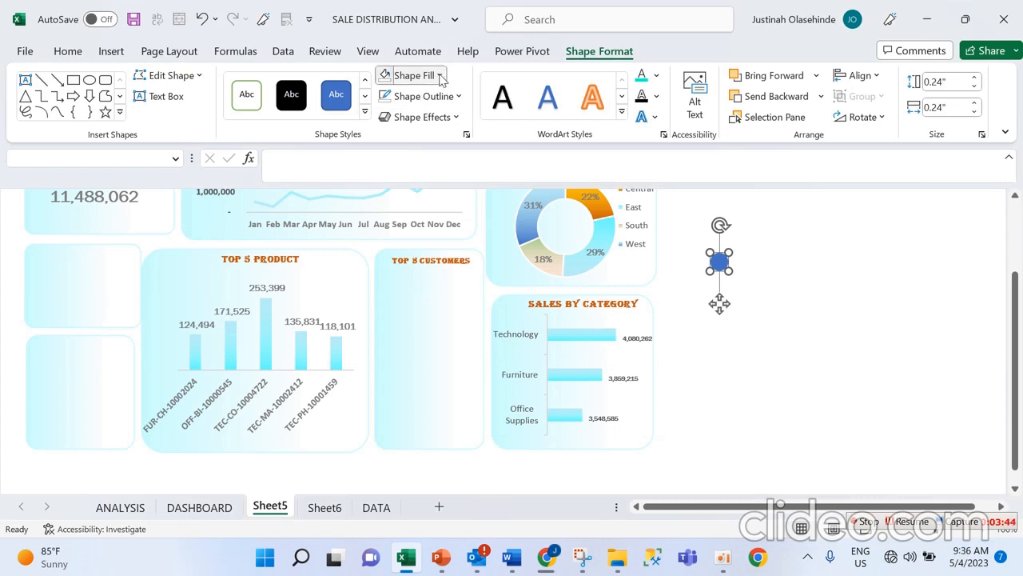
click(440, 75)
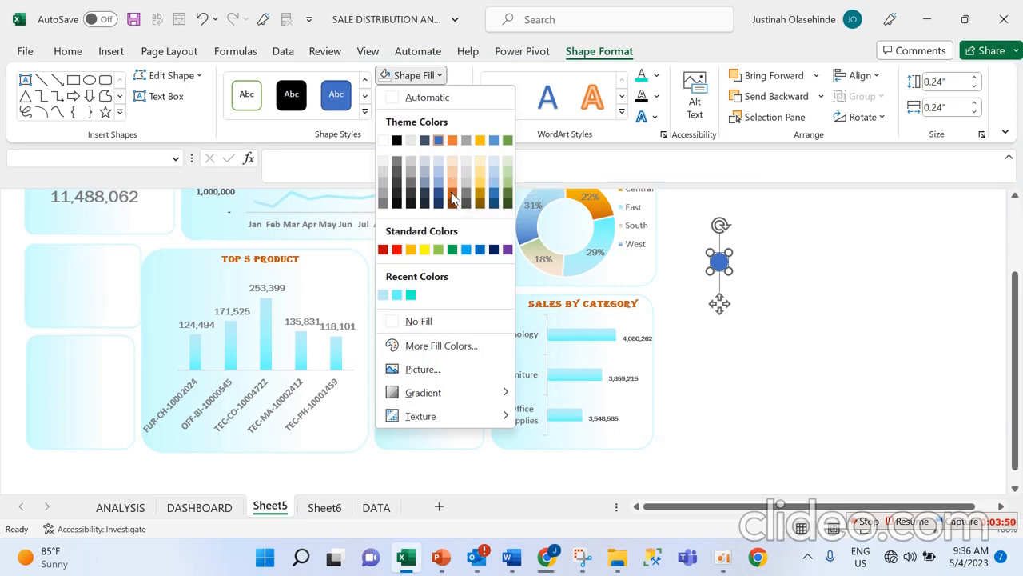
click(453, 198)
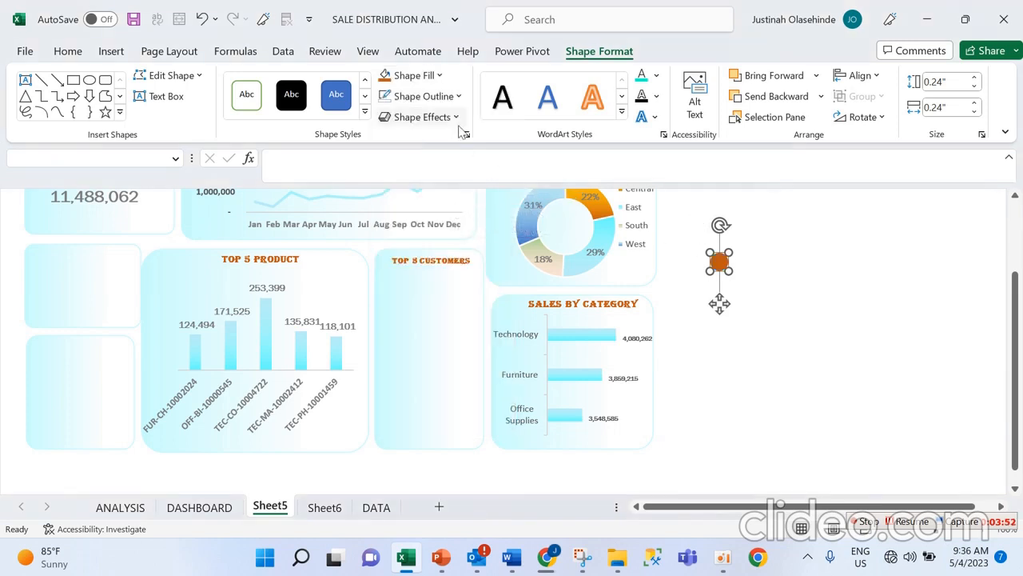
click(436, 77)
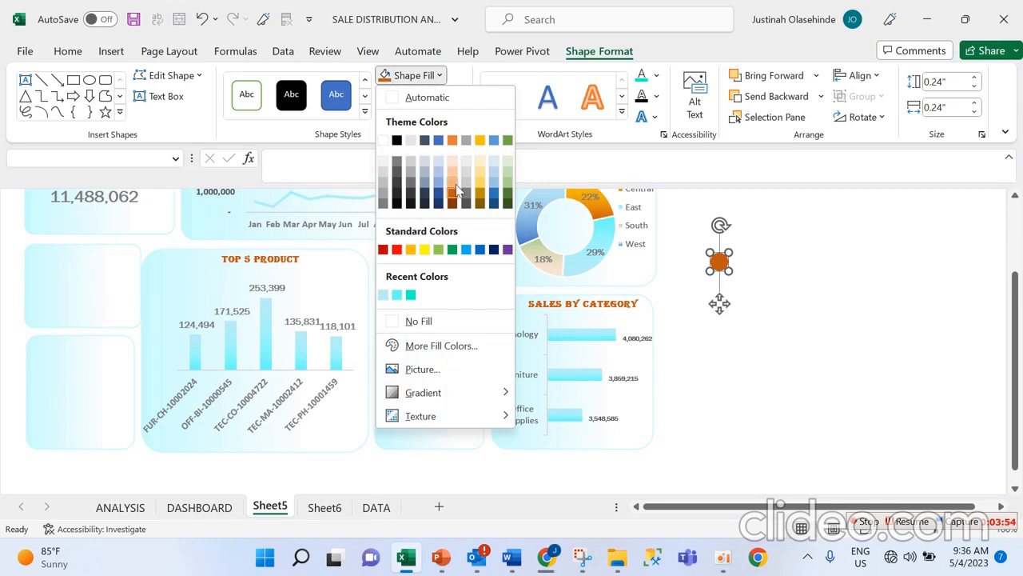
click(452, 182)
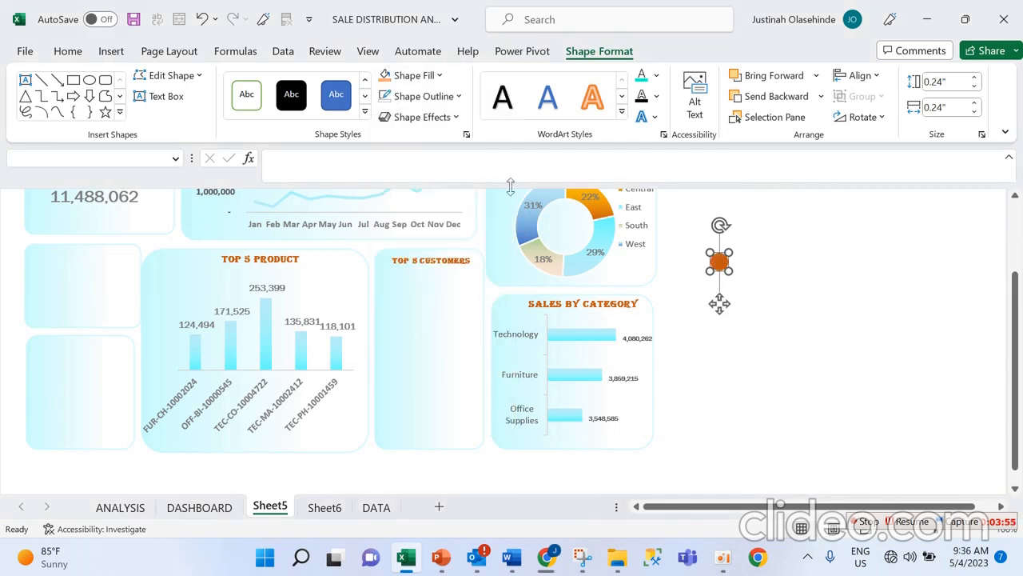
Open the small circle's shape formatting options and change its fill to a gradient fill
right_click(730, 271)
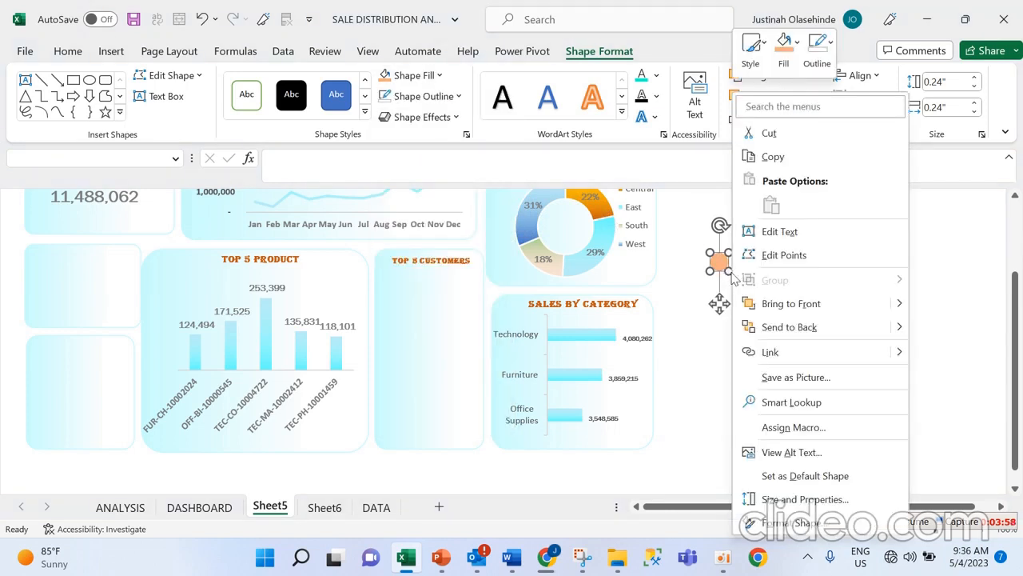
click(863, 528)
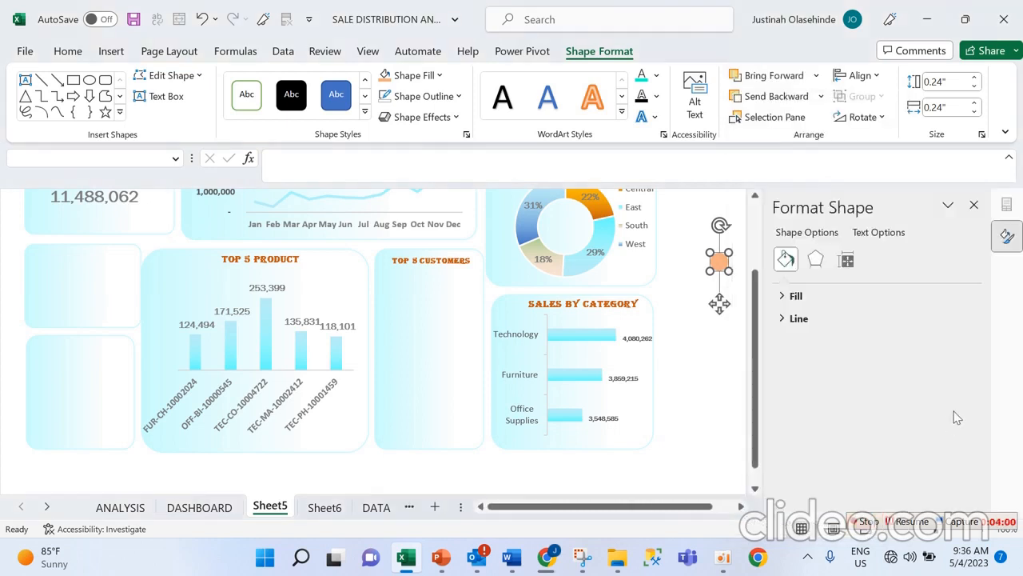
click(796, 297)
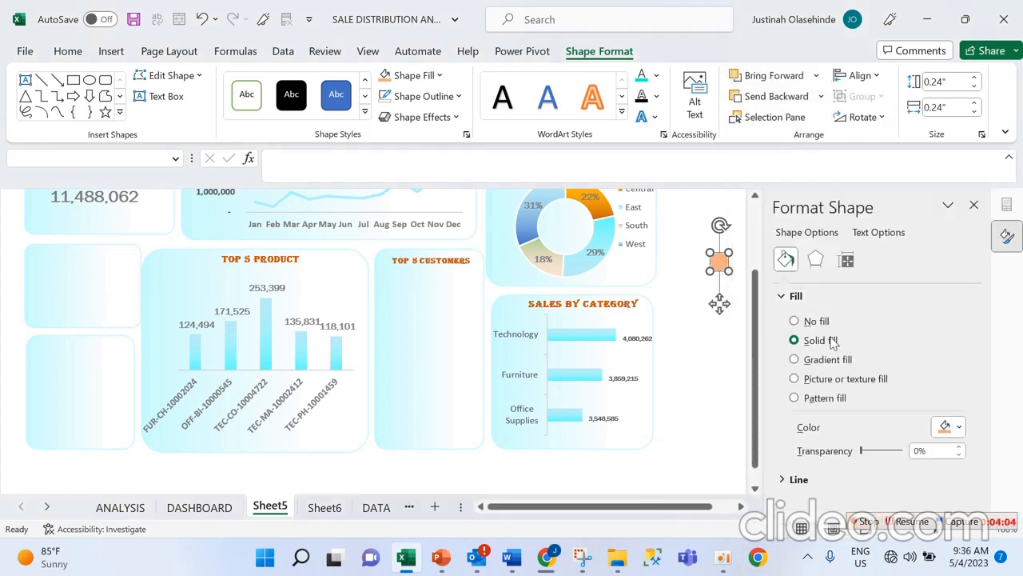
click(824, 359)
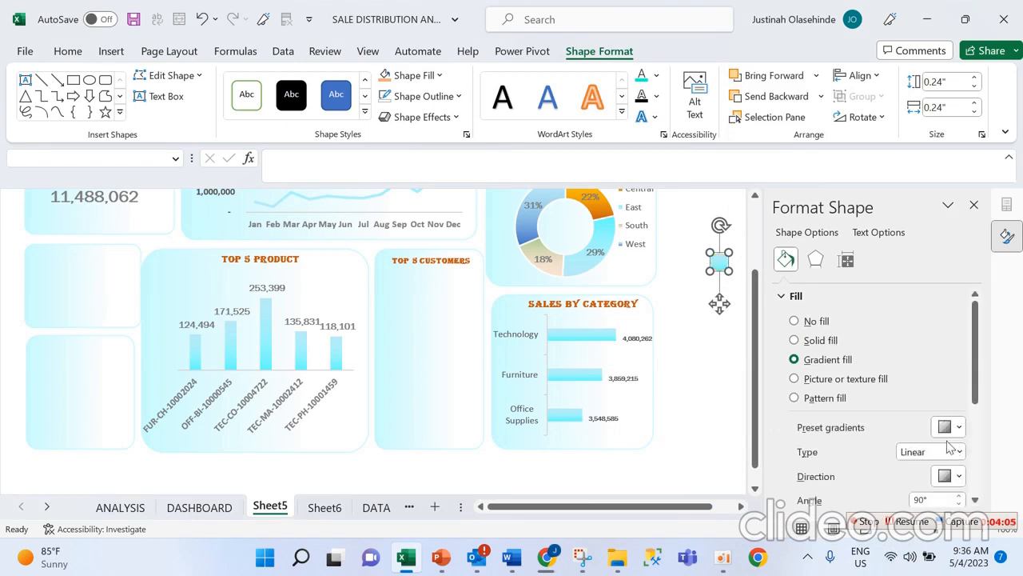
Set the circle's first gradient stop to dark orange and its last stop to lighter orange, and close the shape formatting
scroll(981, 449, down, 3)
scroll(981, 449, down, 1)
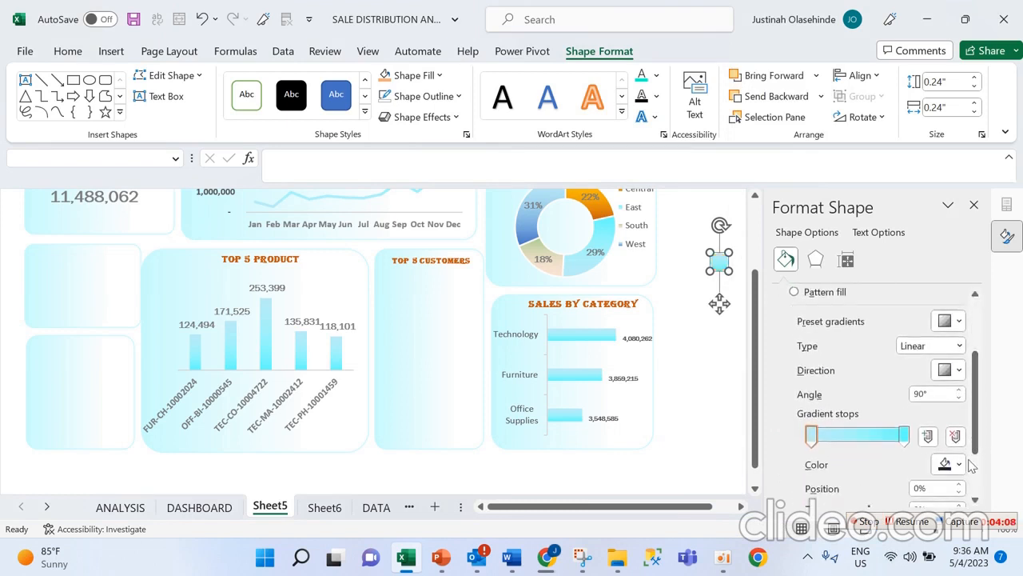
click(950, 463)
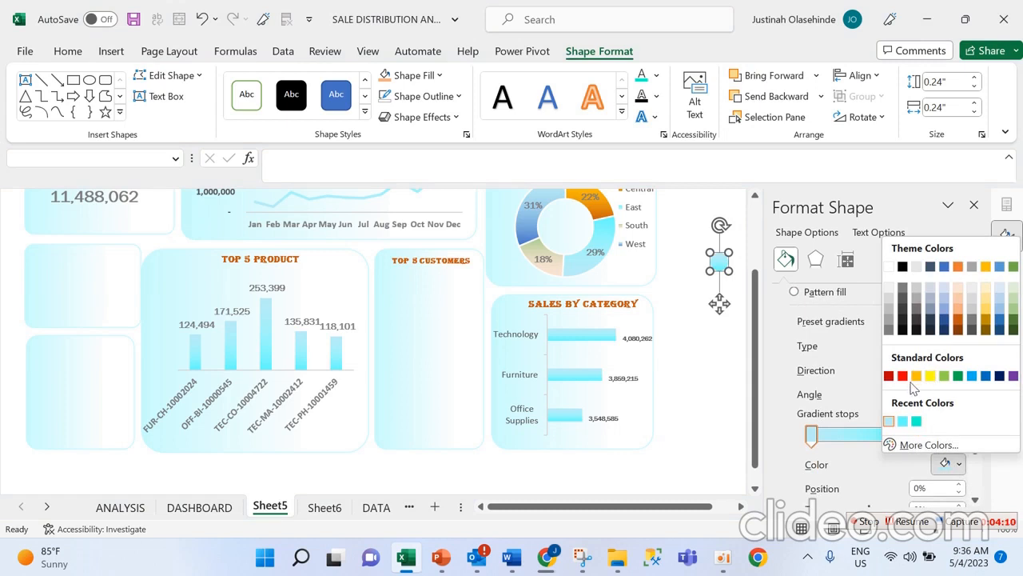
click(959, 324)
click(903, 434)
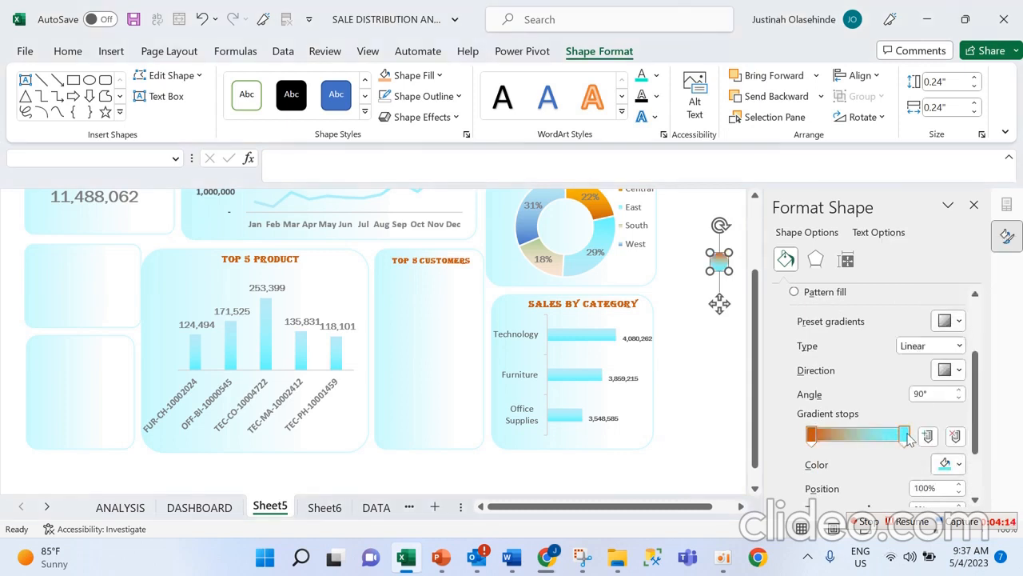
click(959, 466)
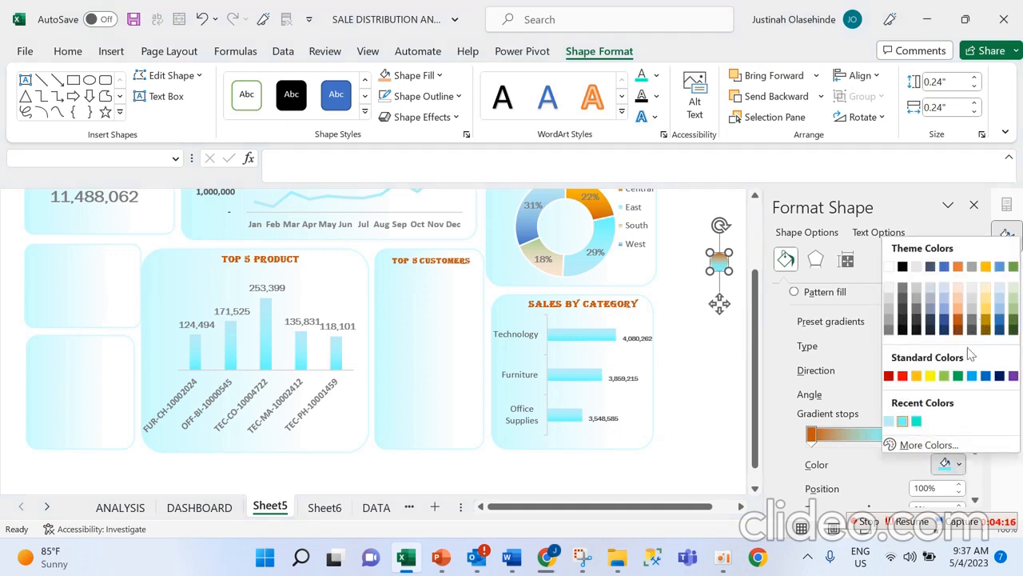
click(960, 309)
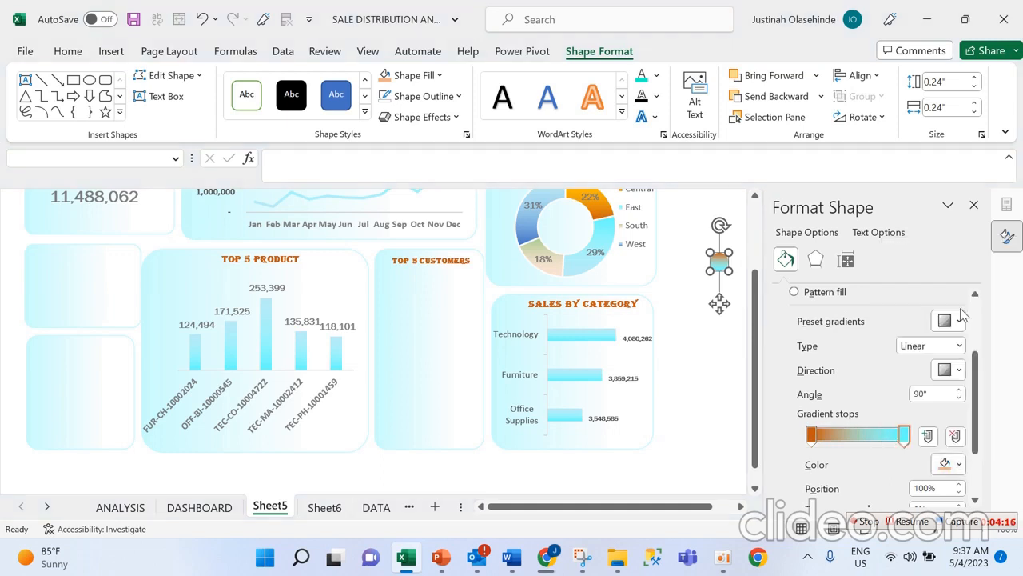
click(728, 378)
click(720, 259)
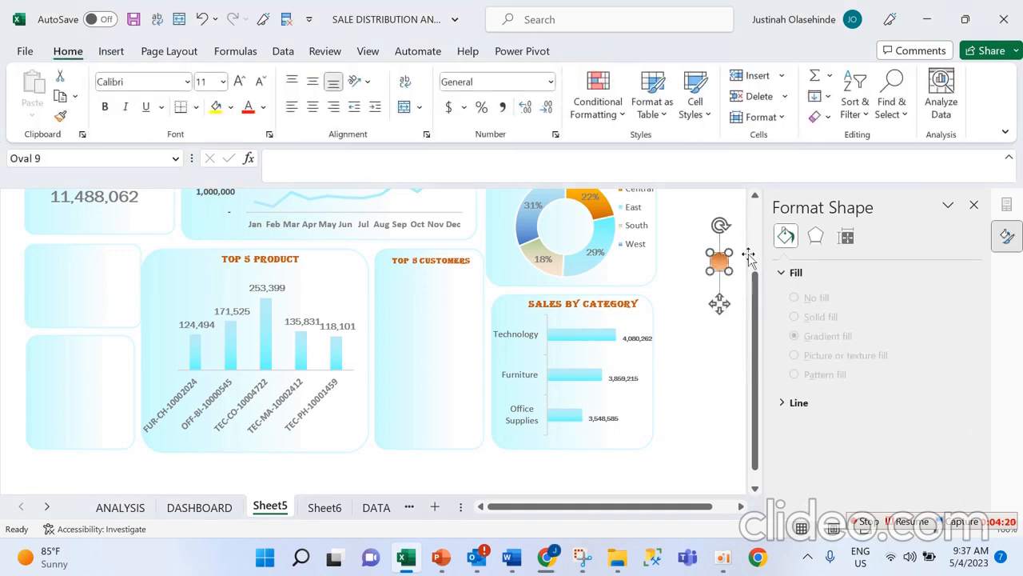
click(974, 207)
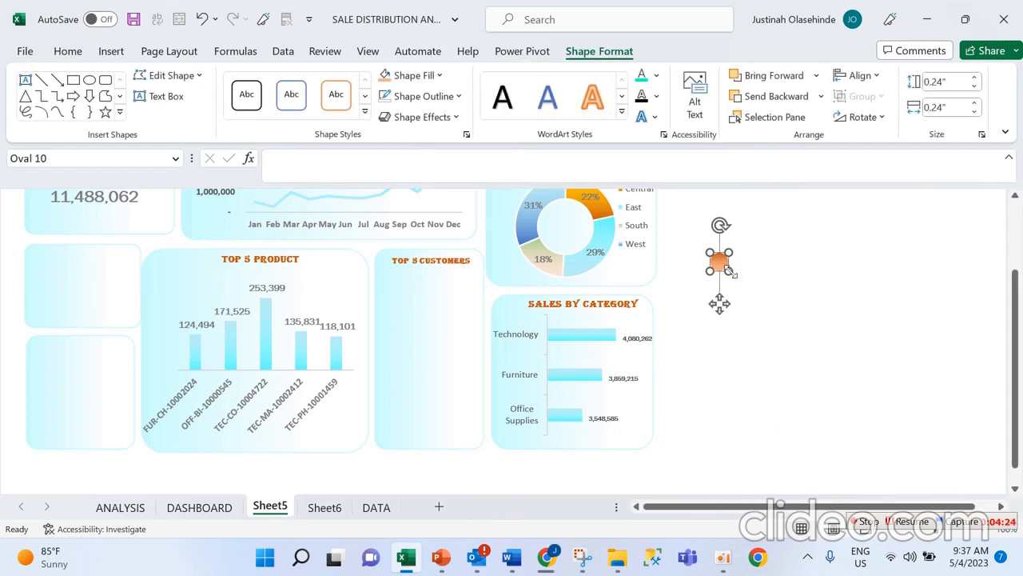
Duplicate the orange gradient circle four times to make a set of five
key(ctrl+d)
key(ctrl+d)
key(ctrl+d)
key(ctrl+d)
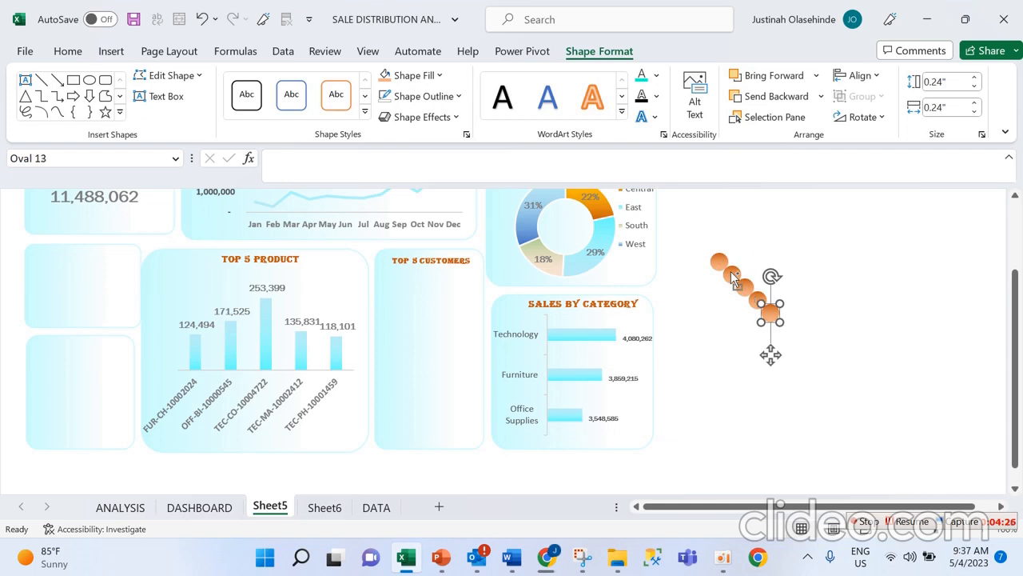
Spread the five orange circles out into a vertical column beside the dashboard
drag(773, 317, 729, 353)
drag(761, 314, 723, 384)
key(ctrl+z)
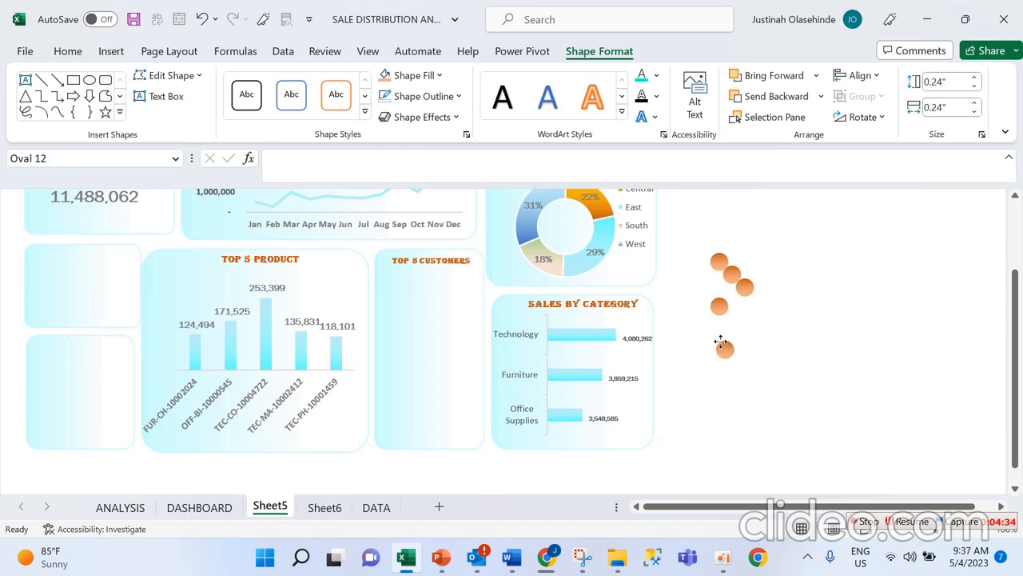
drag(723, 309, 728, 391)
click(788, 361)
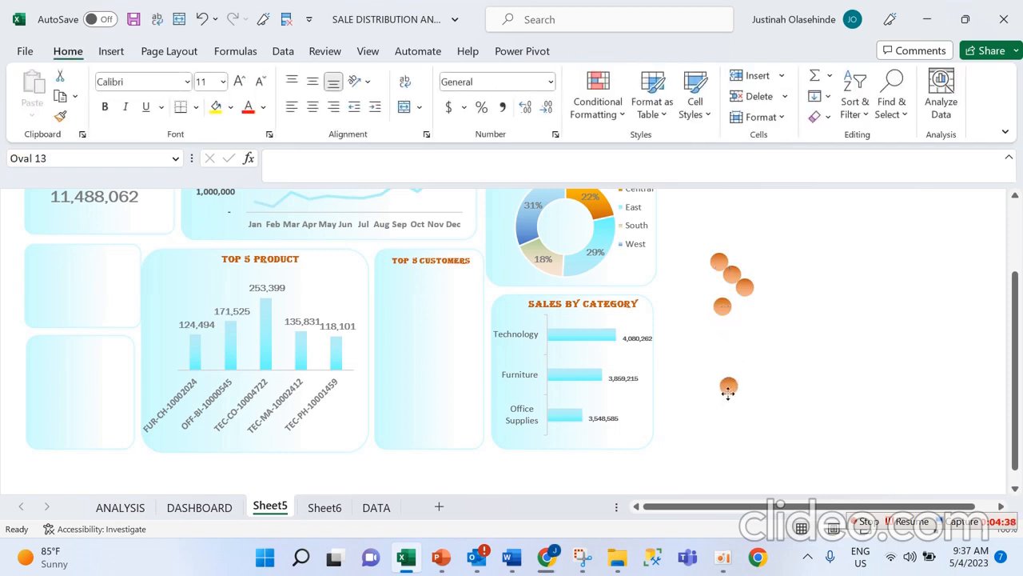
drag(723, 306, 732, 343)
drag(744, 286, 729, 301)
drag(719, 261, 729, 231)
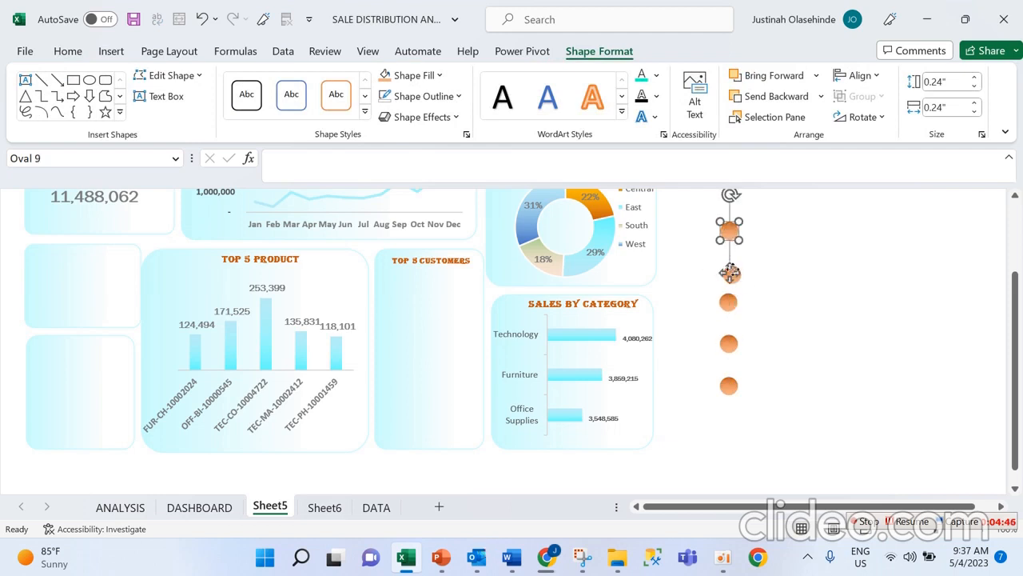
Nudge the upper two circles slightly up to line them up with the rest of the column
click(766, 286)
click(729, 273)
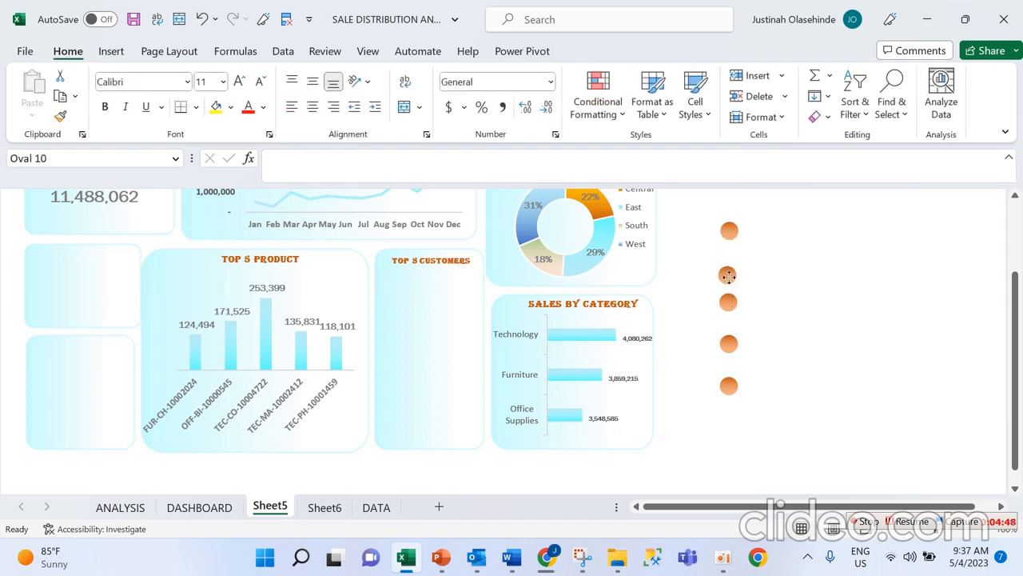
mouse_move(729, 273)
mouse_down()
mouse_move(727, 308)
mouse_move(727, 270)
mouse_up()
click(729, 230)
drag(729, 230, 727, 226)
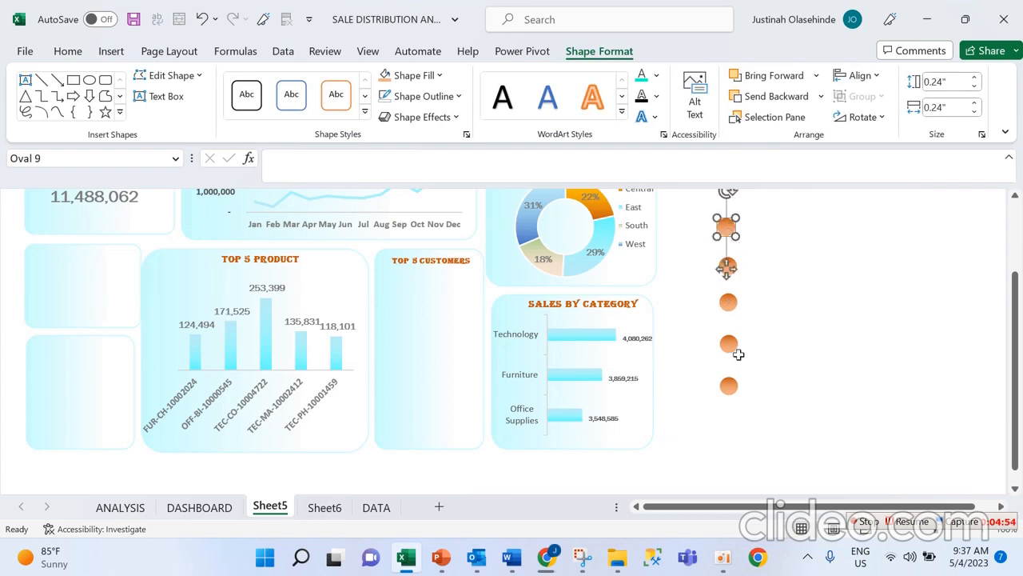
Move the lower three circles down slightly so the column of five is more evenly spaced
click(783, 347)
drag(1016, 331, 1017, 314)
click(835, 308)
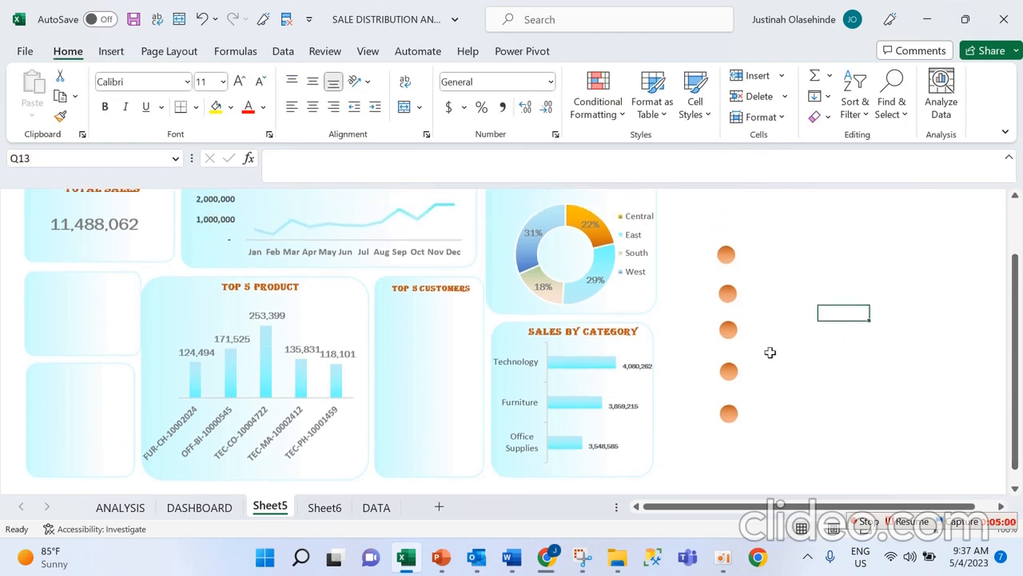
drag(737, 423, 734, 429)
drag(728, 372, 732, 384)
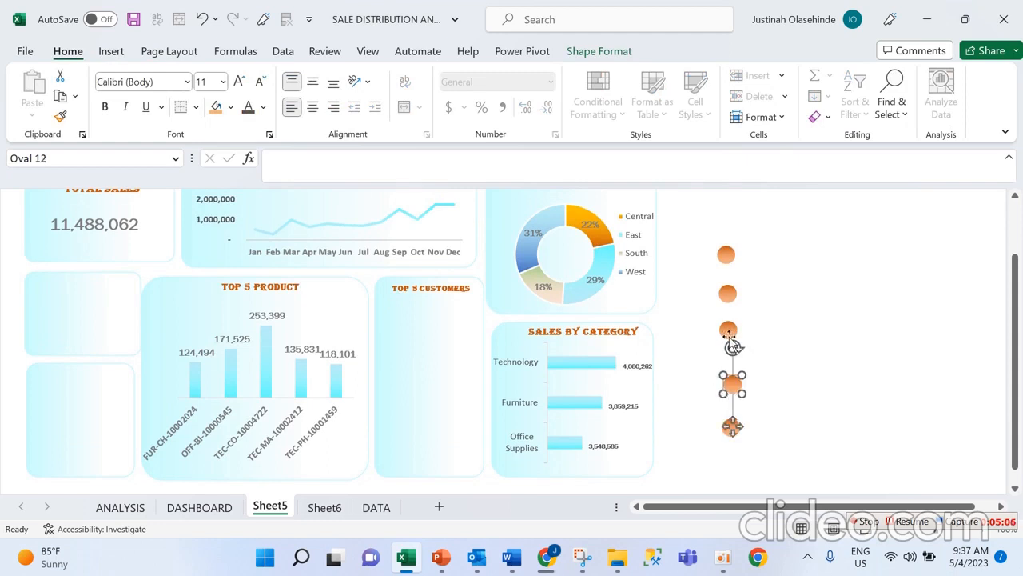
drag(729, 336, 731, 338)
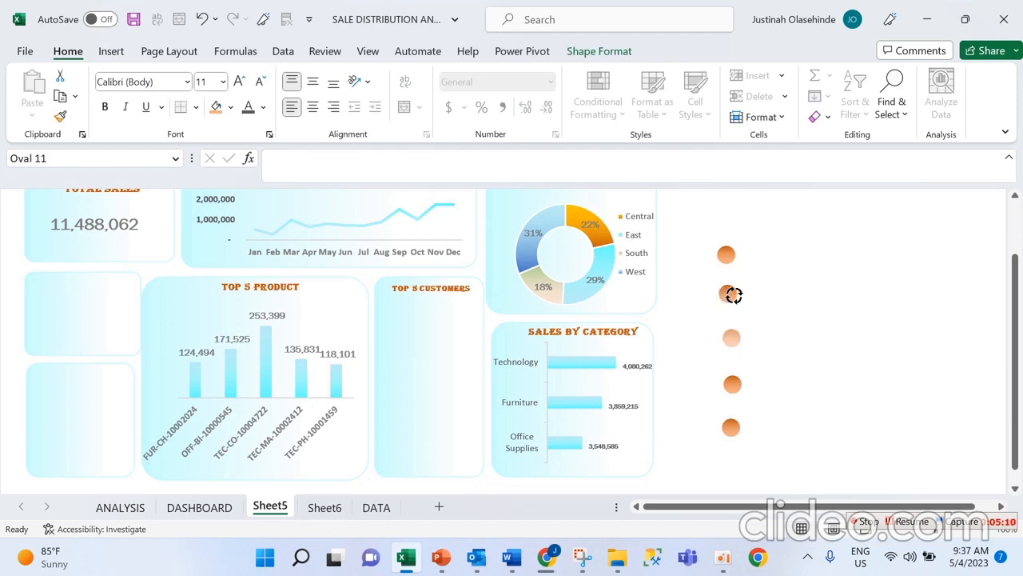
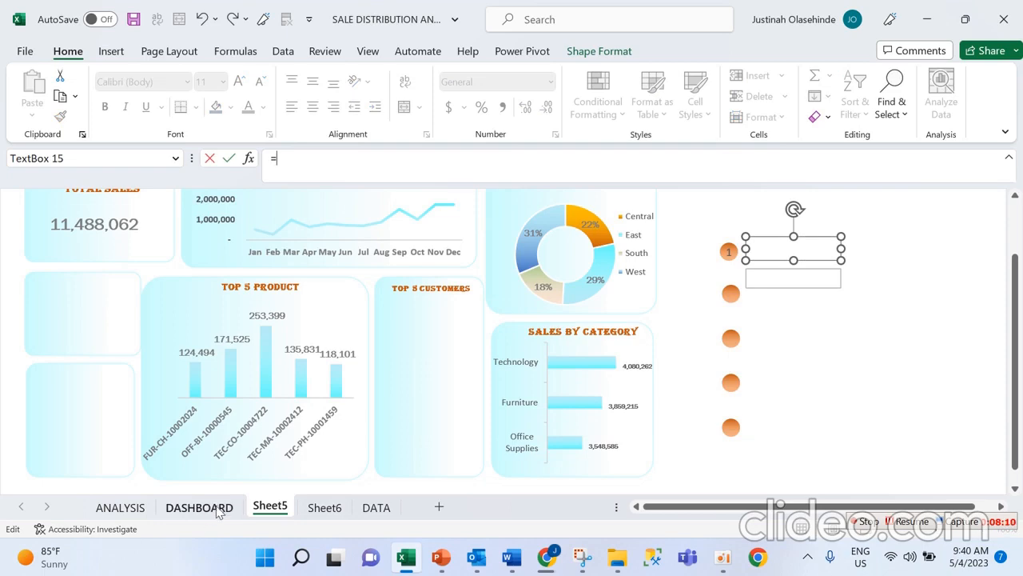
Link the text box beside circle 1 to the top customer's name in Sheet6 cell A13
click(211, 506)
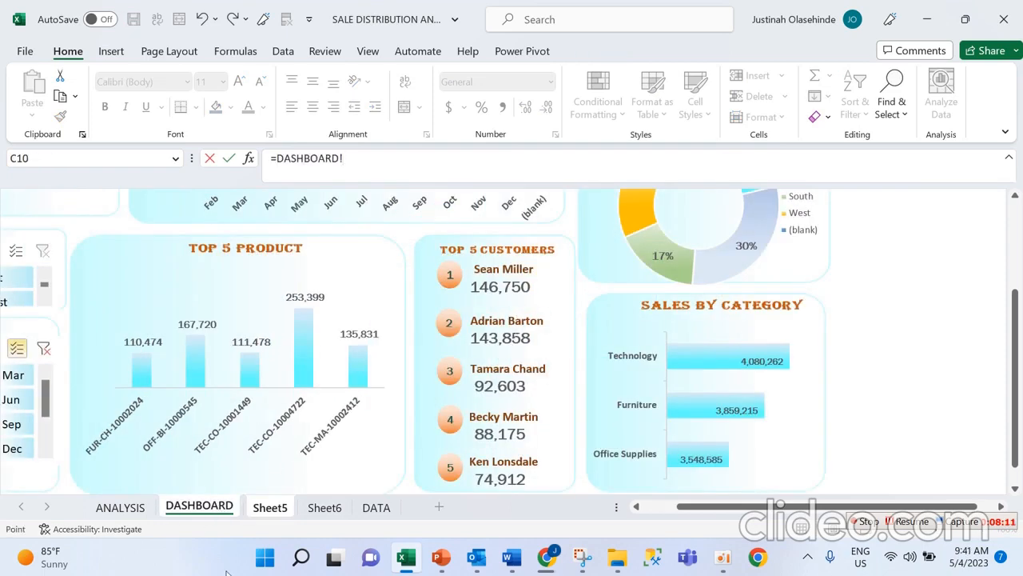
click(324, 507)
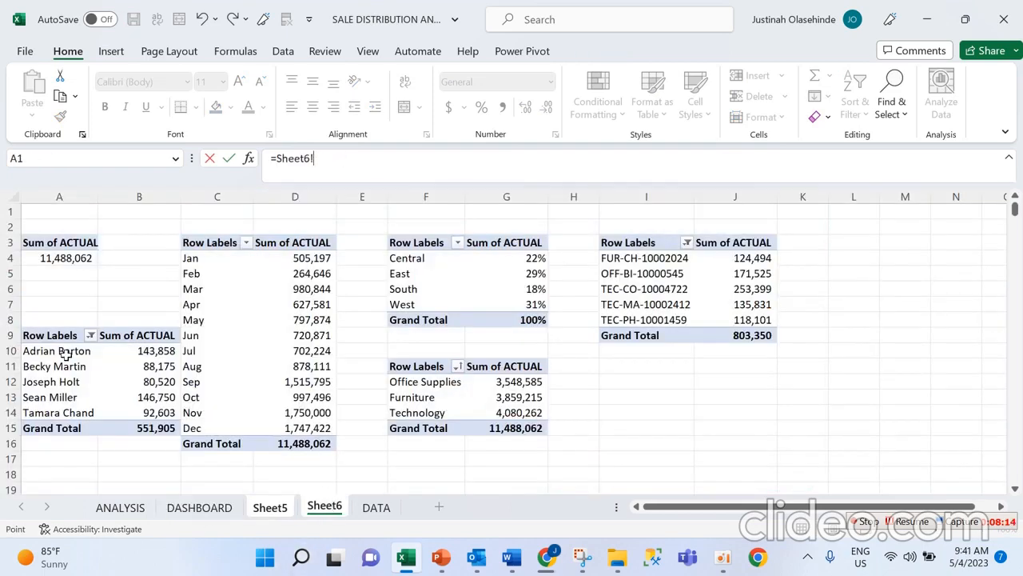
click(67, 397)
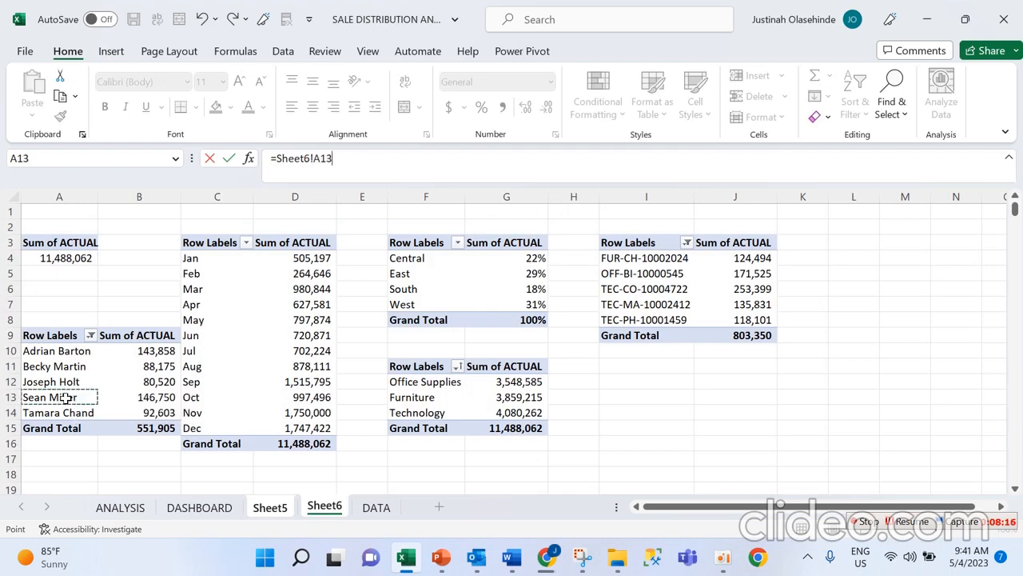
key(Return)
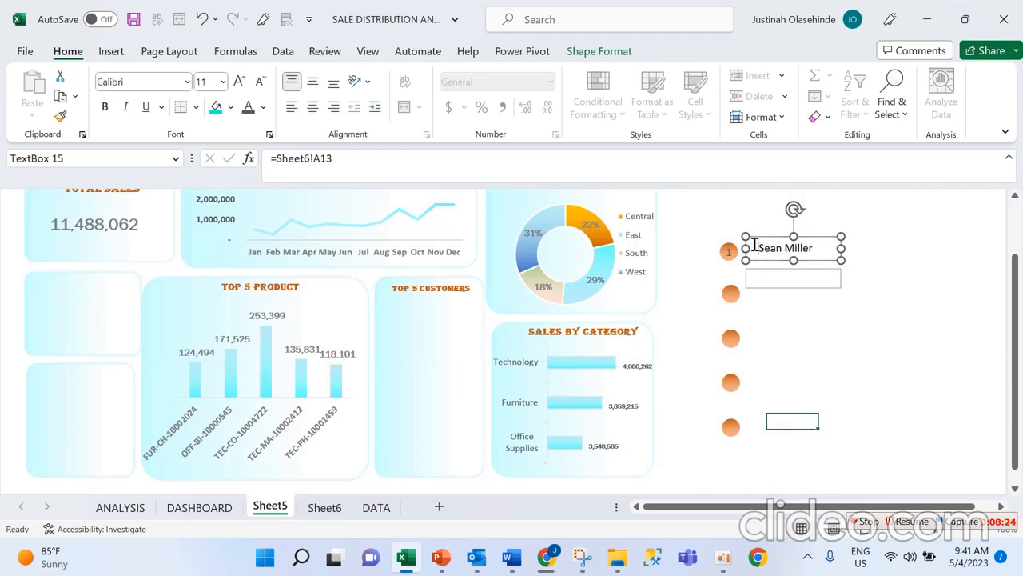
Delete the empty text box beneath the customer name
click(819, 279)
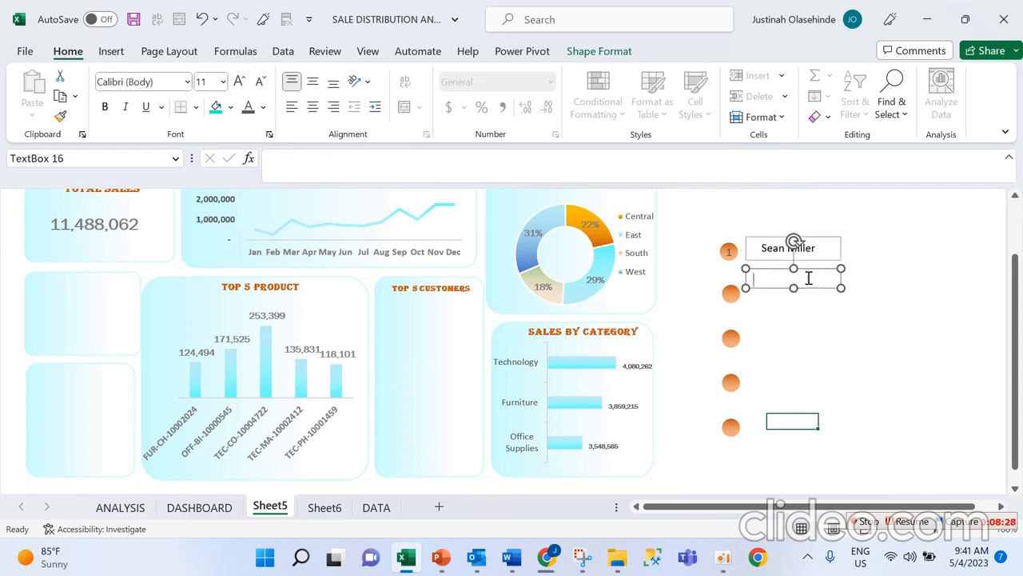
click(447, 166)
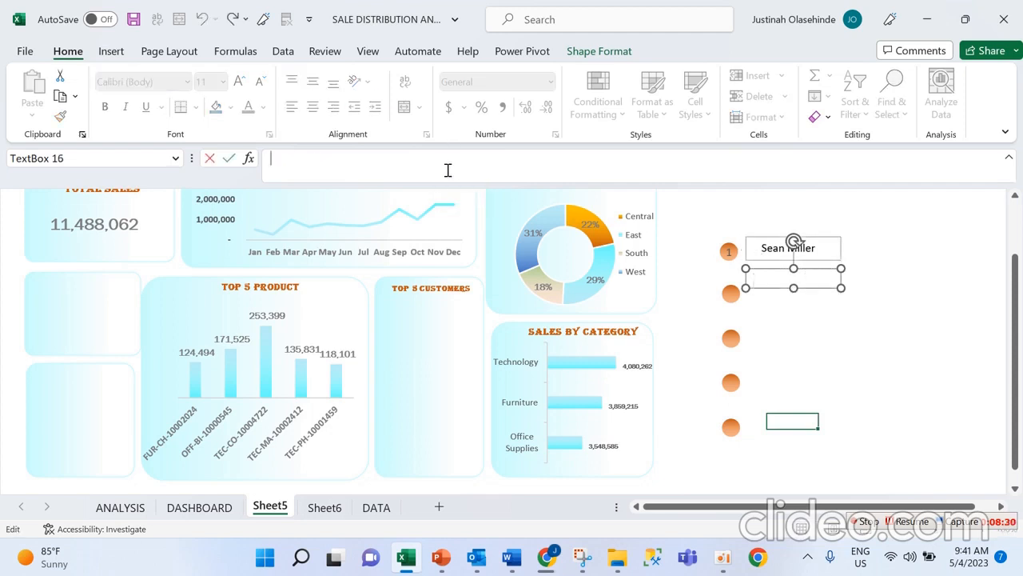
key(Escape)
click(841, 269)
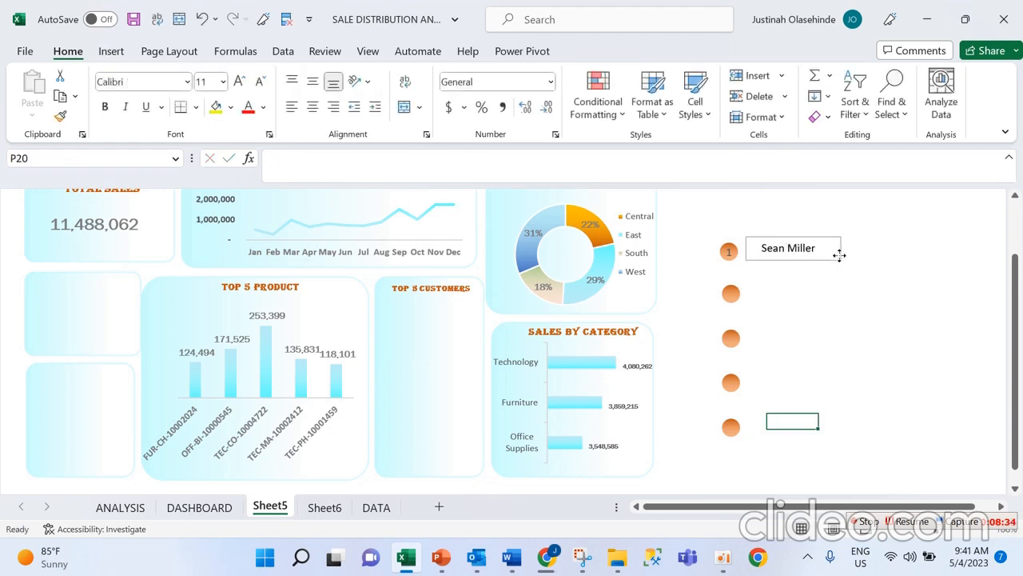
Duplicate the customer name text box and place the copy directly beneath the original
click(835, 252)
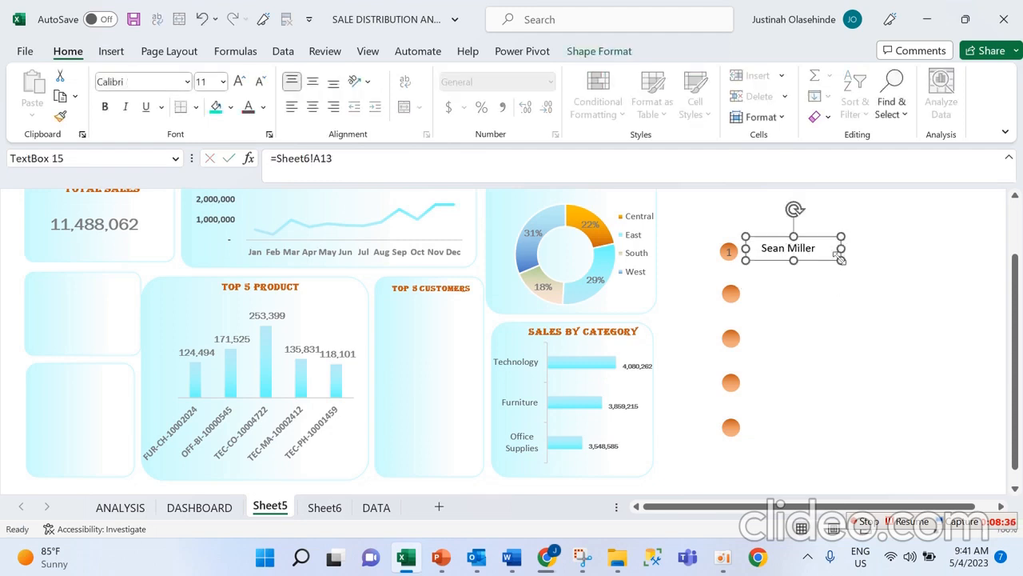
key(ctrl+d)
drag(840, 258, 828, 271)
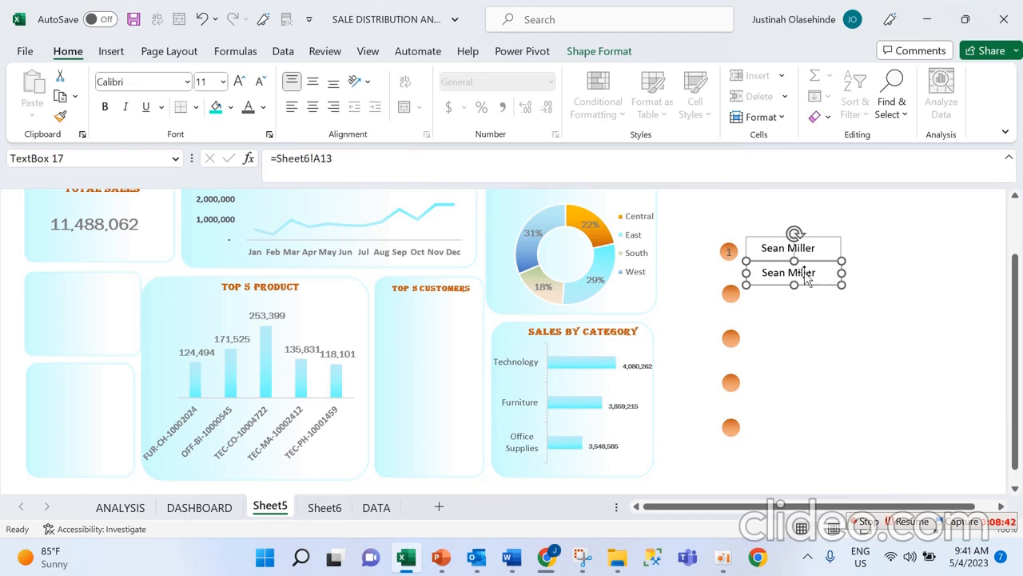
Link the duplicated text box to the customer's sales amount with the formula =Sheet6!B13
double_click(803, 273)
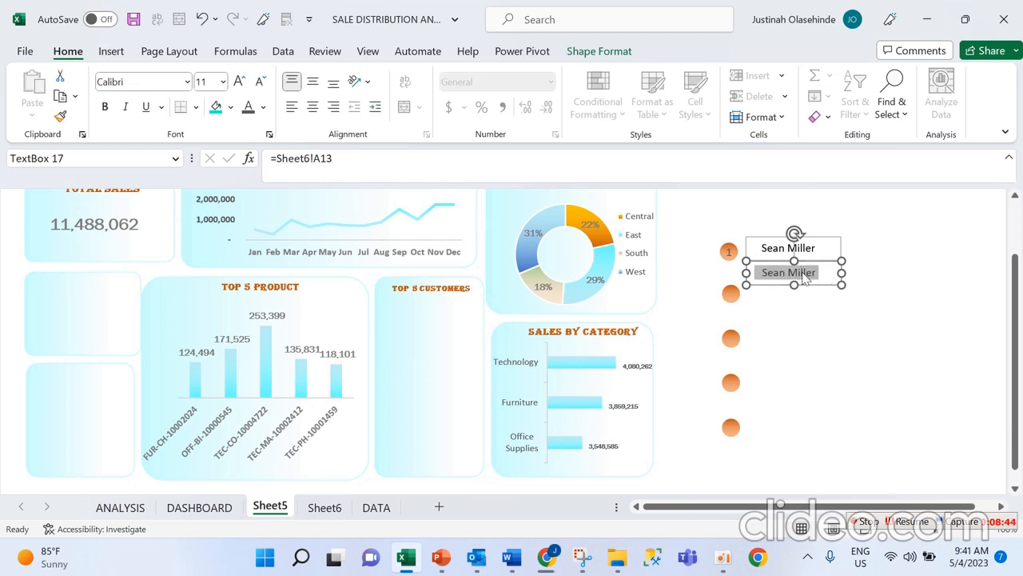
click(351, 159)
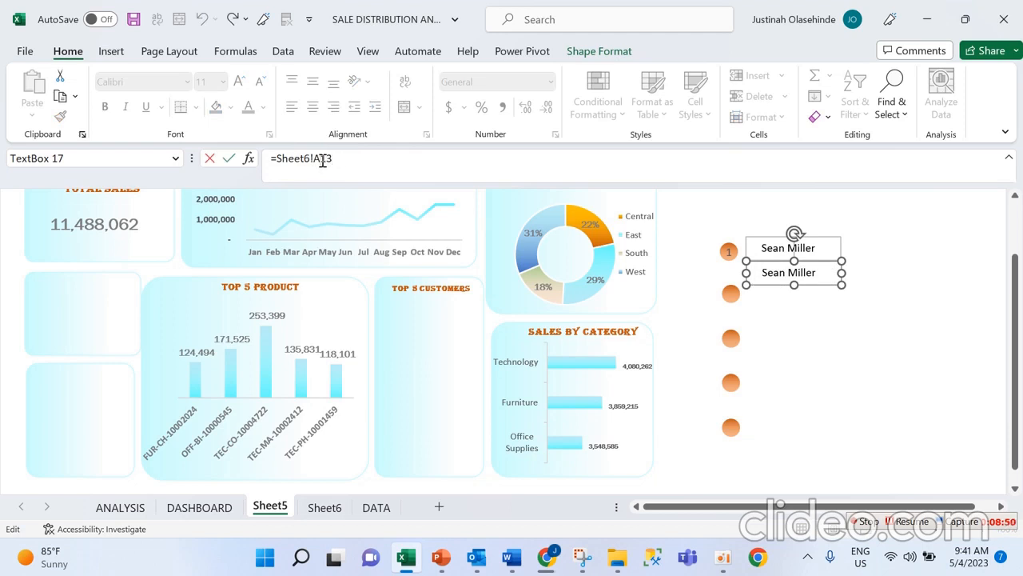
key(BackSpace)
text(b)
key(Return)
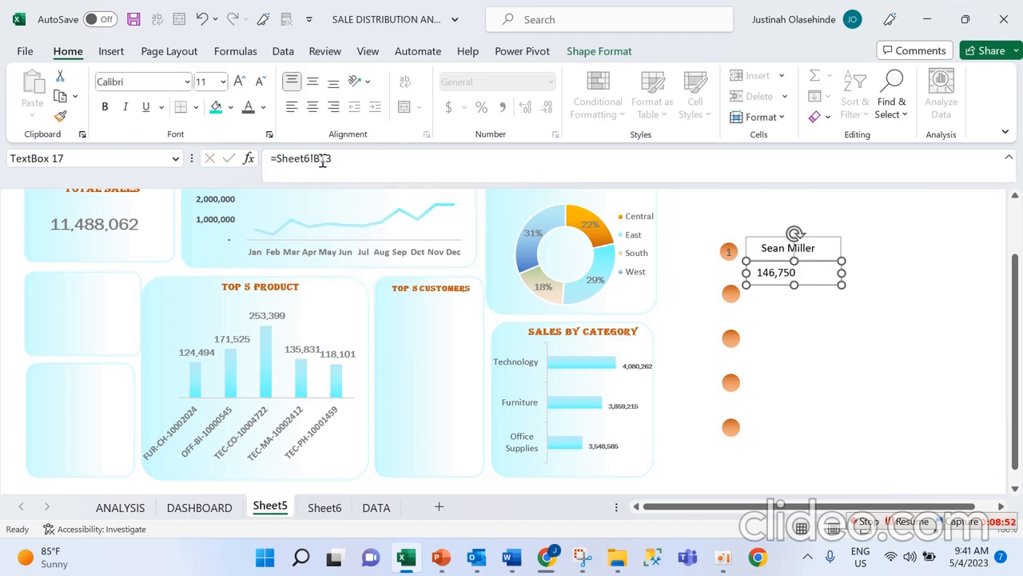
Remove the outline and fill from both the customer name and sales amount text boxes
click(837, 308)
click(793, 271)
shift+click(825, 240)
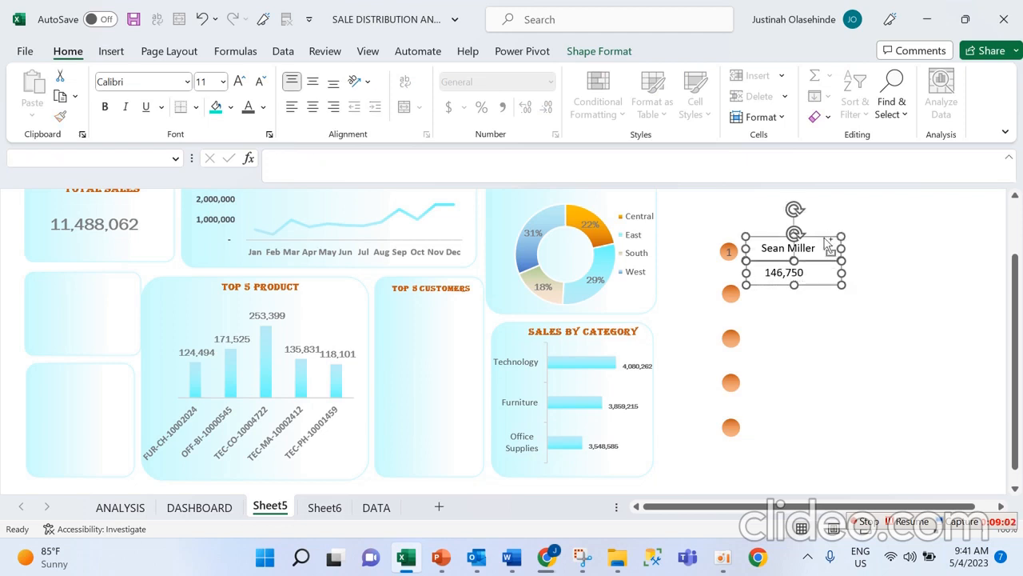
click(580, 49)
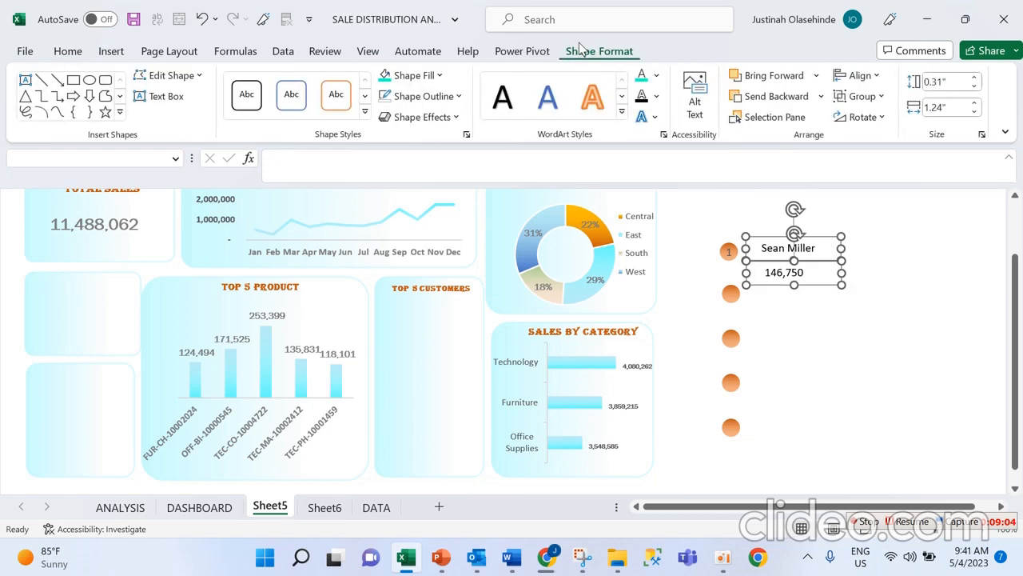
click(430, 96)
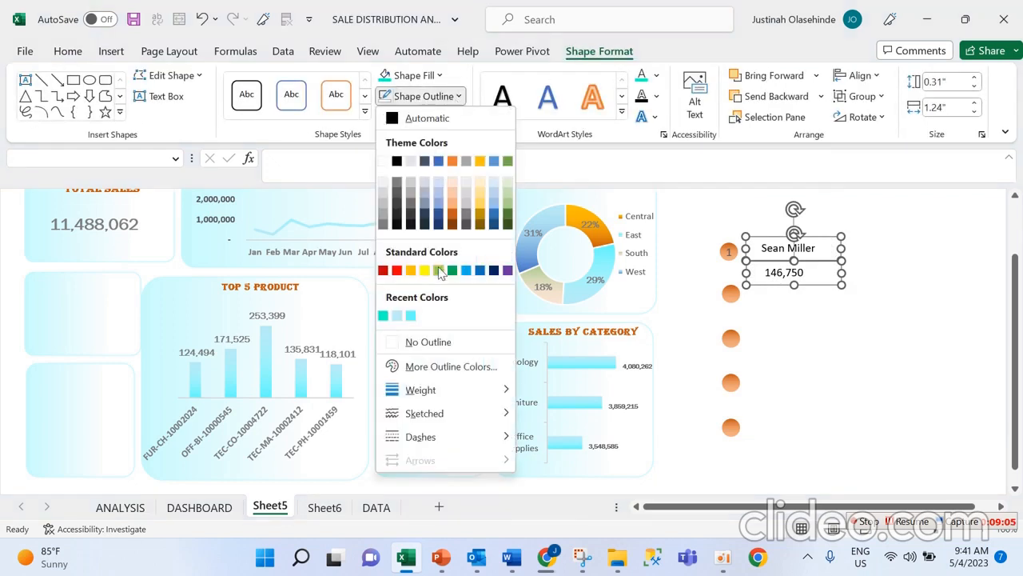
click(448, 340)
click(434, 80)
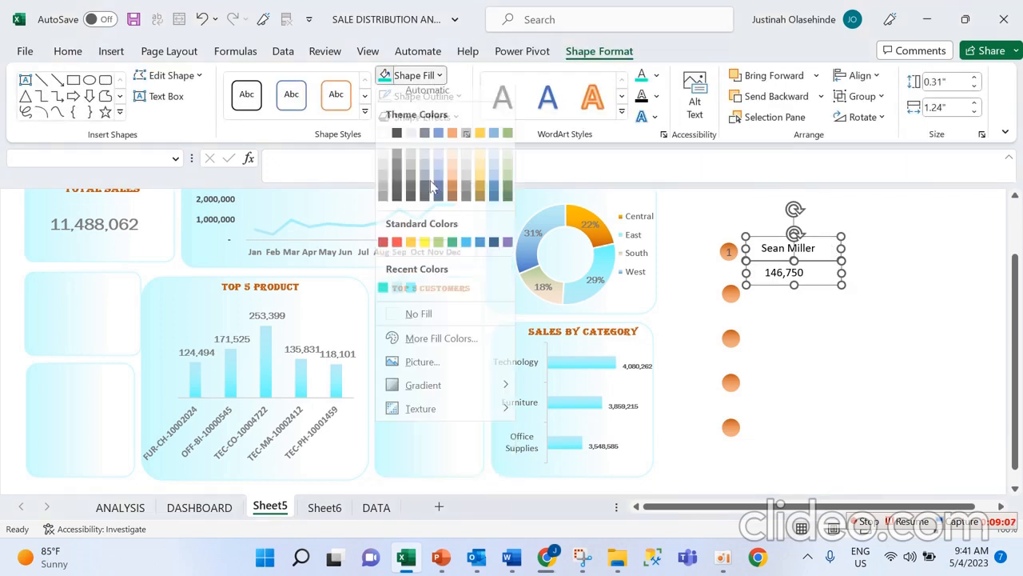
click(440, 328)
click(766, 309)
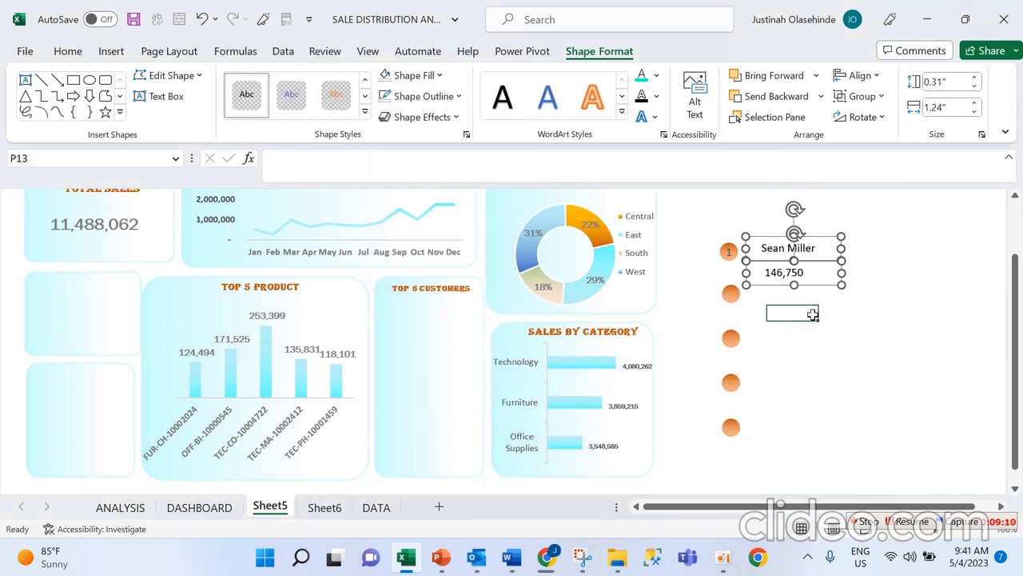
Move the sales amount closer beneath the customer name and format it in bold 14 pt Franklin Gothic Book
click(814, 278)
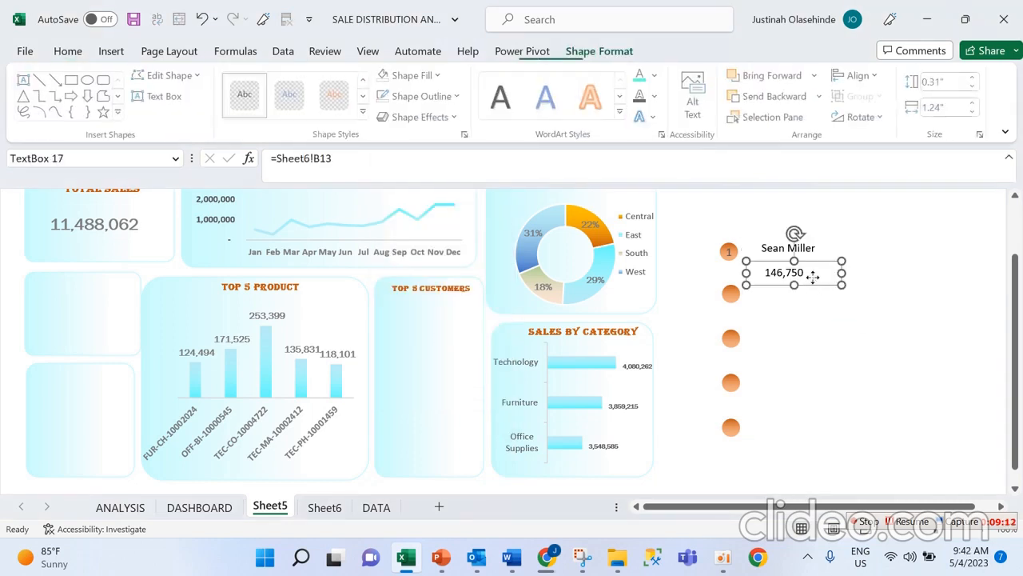
drag(813, 277, 812, 266)
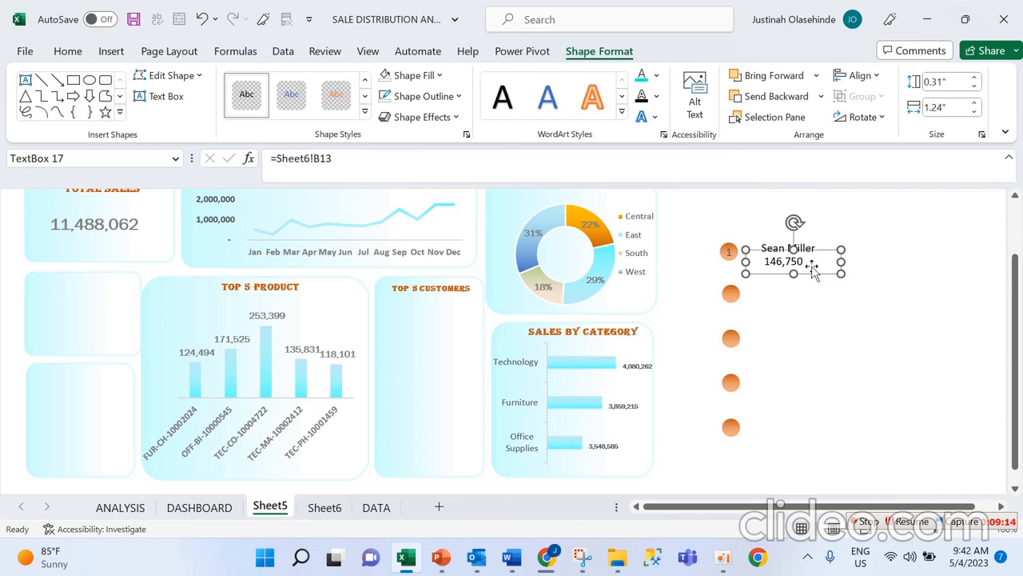
click(798, 268)
double_click(798, 270)
click(69, 52)
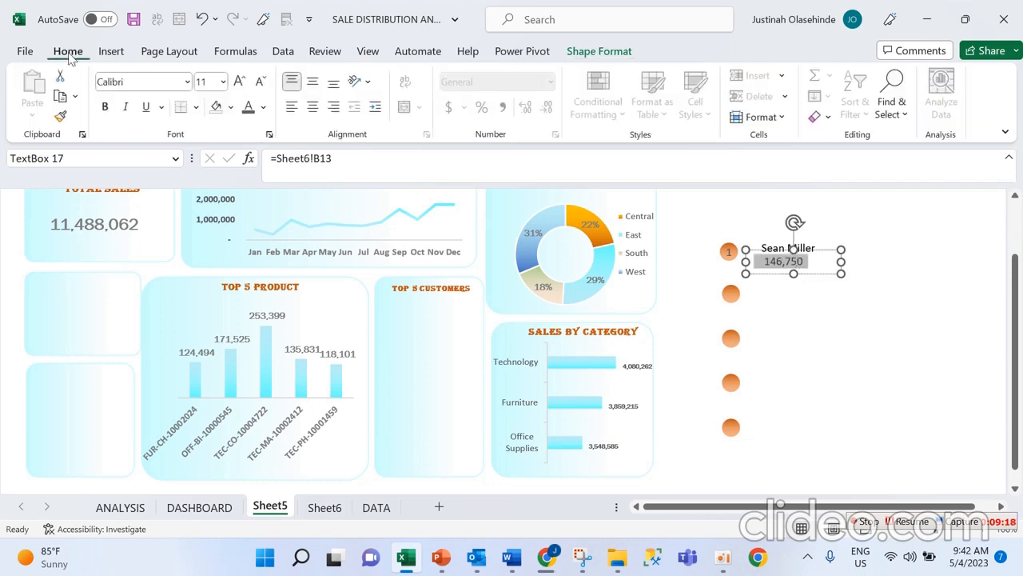
click(187, 83)
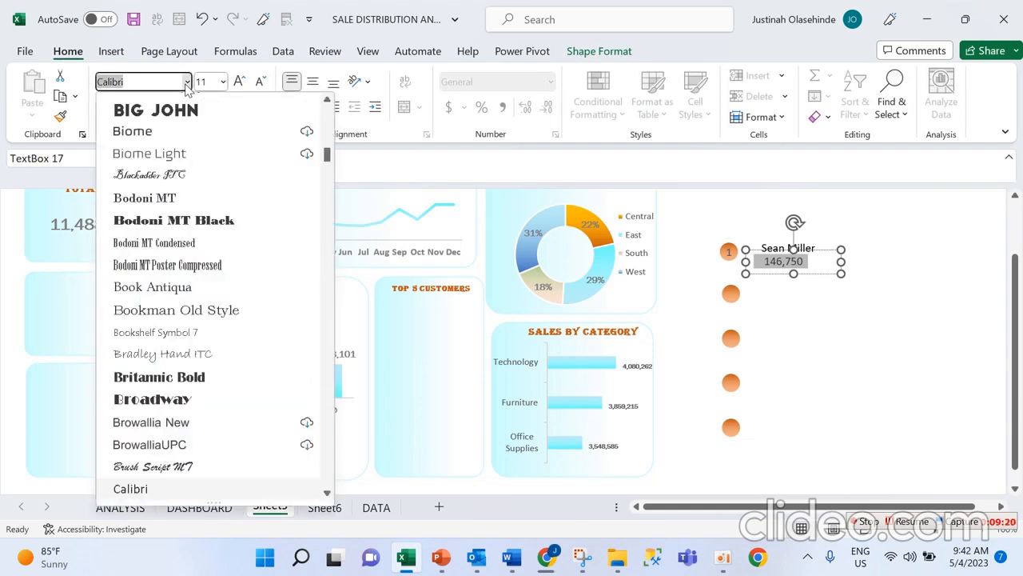
text(Franklin Gothic Book)
key(Return)
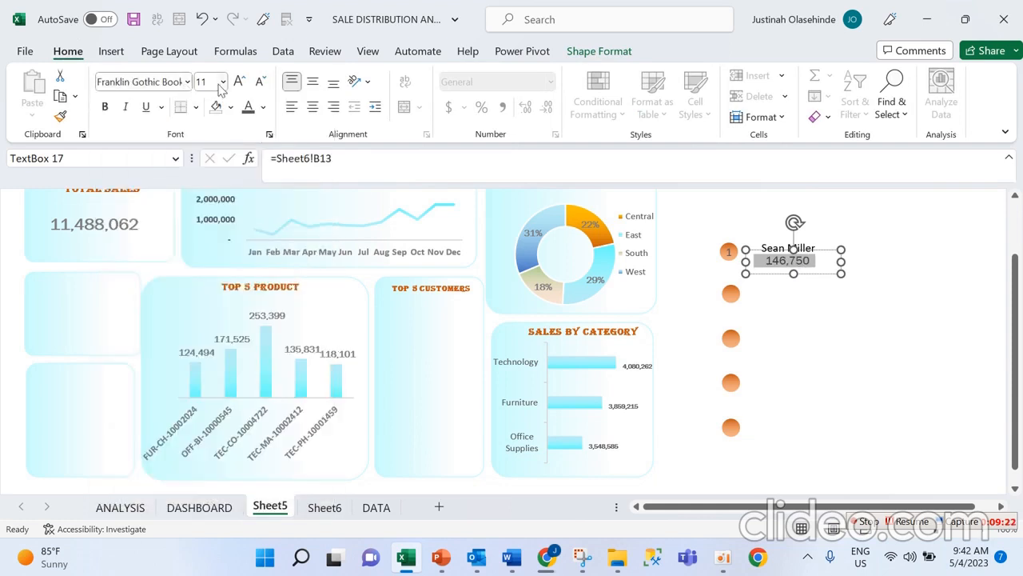
click(222, 83)
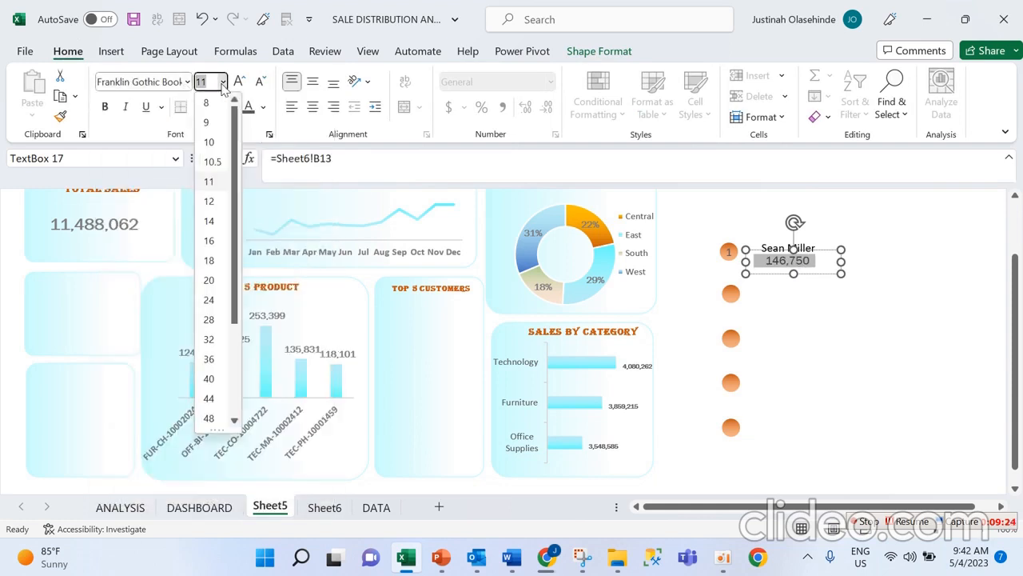
click(210, 221)
click(105, 106)
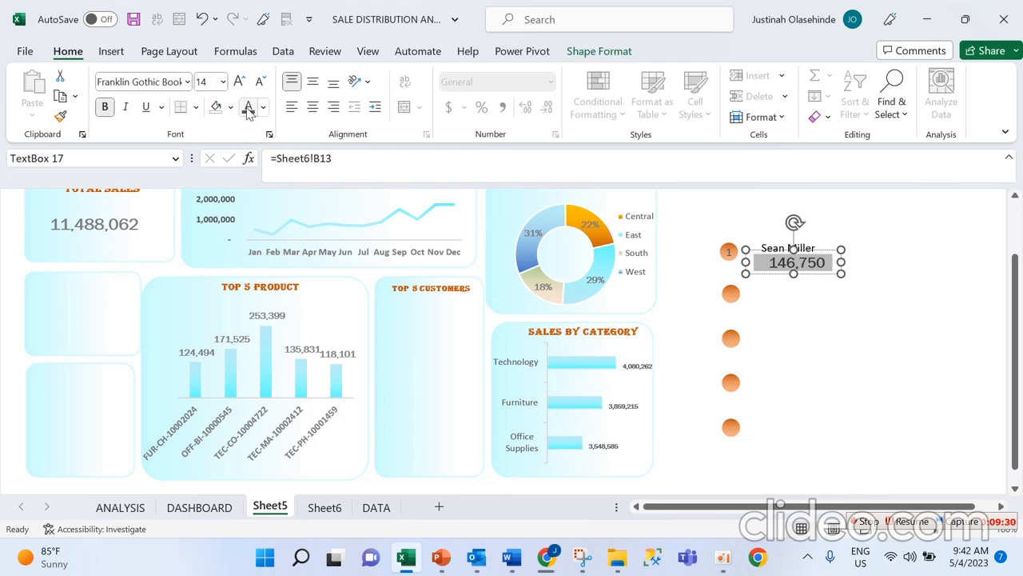
click(869, 384)
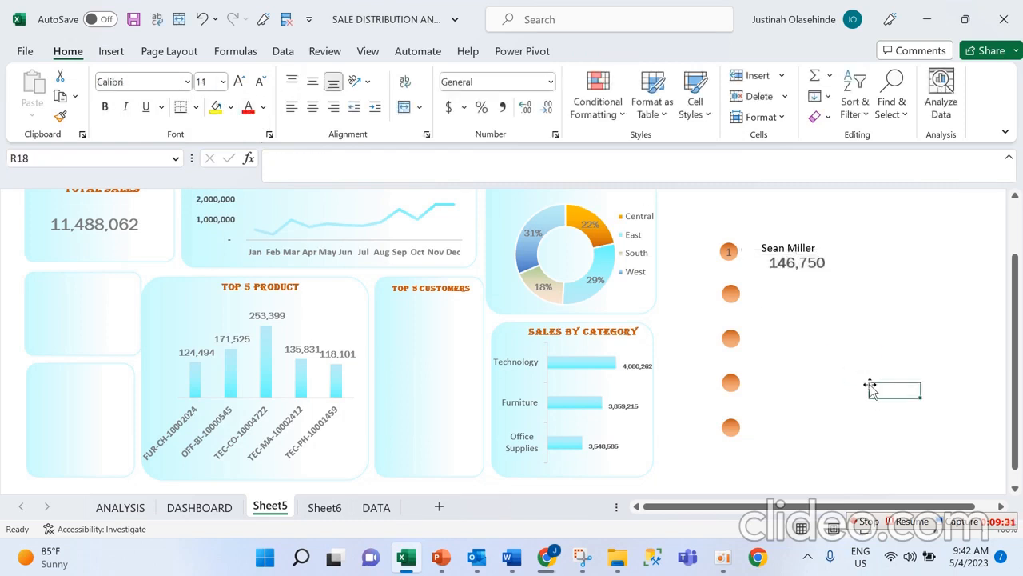
Shift the sales amount box slightly left under the name and lower its upper edge to clear the name
click(814, 269)
drag(814, 268, 806, 269)
click(839, 250)
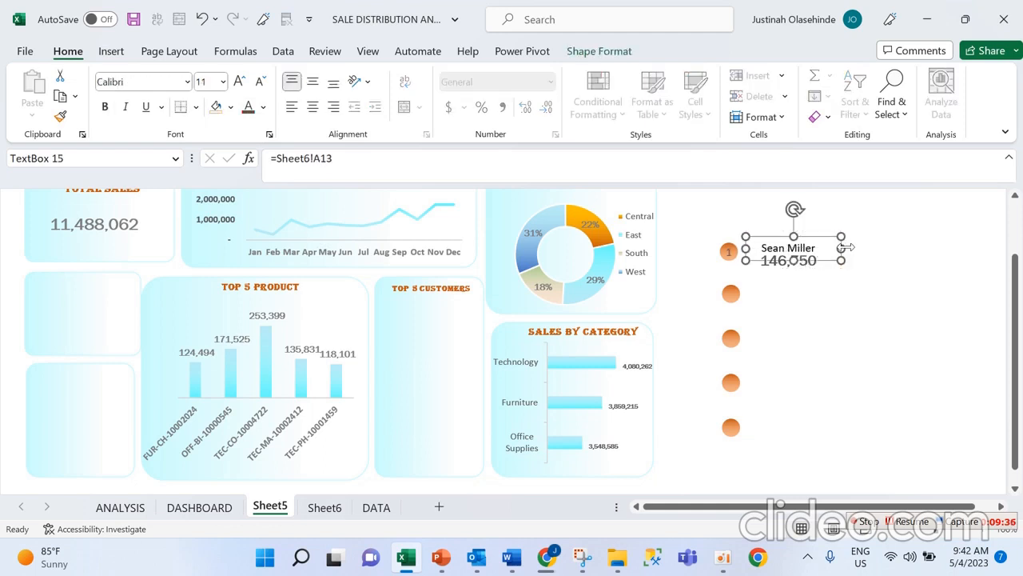
click(795, 252)
click(798, 251)
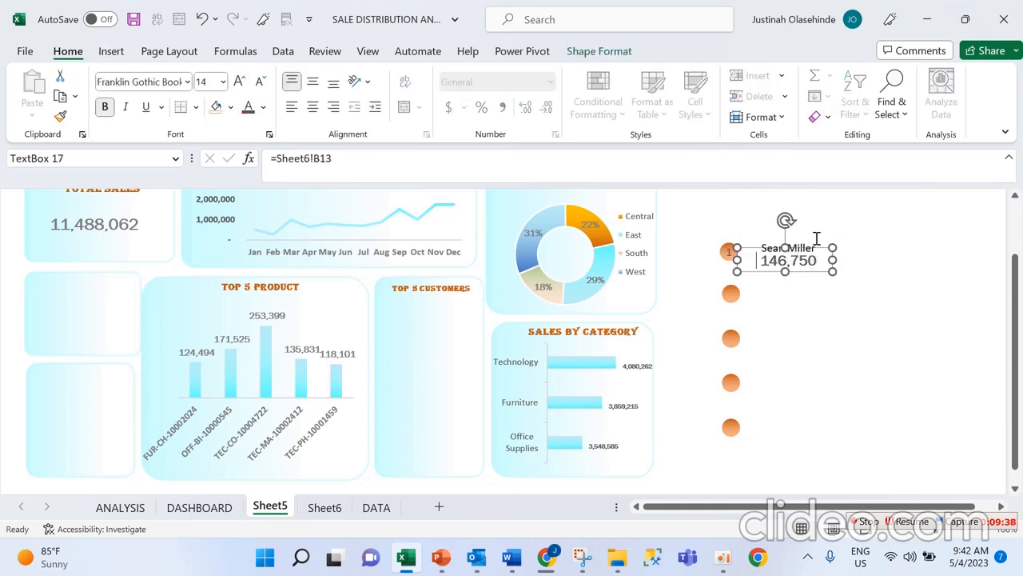
click(879, 279)
click(800, 252)
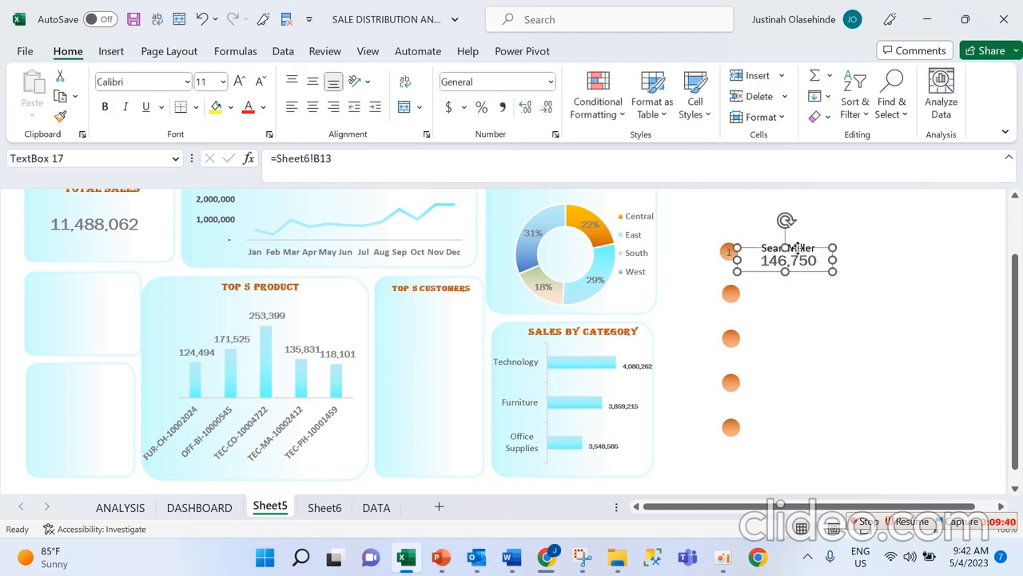
click(809, 231)
click(809, 253)
drag(787, 248, 786, 254)
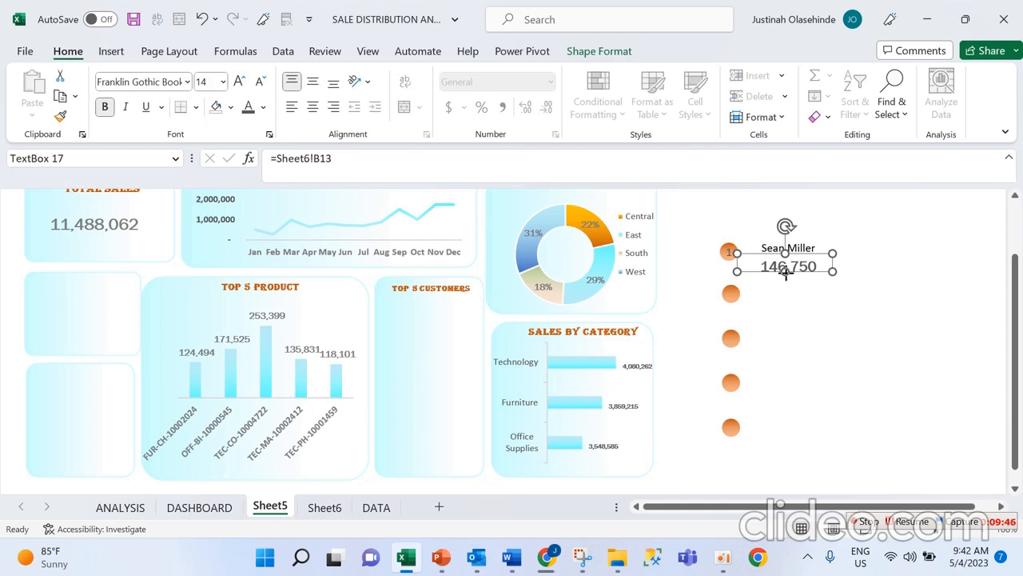
click(839, 325)
Make the customer name beside circle 1 dark orange and bold
click(791, 248)
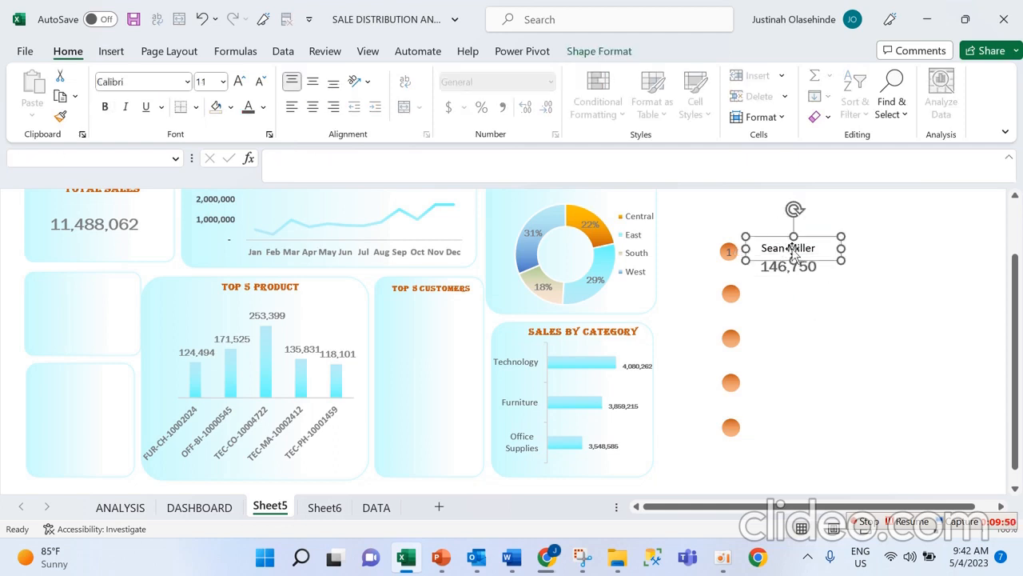
key(ctrl+a)
double_click(834, 328)
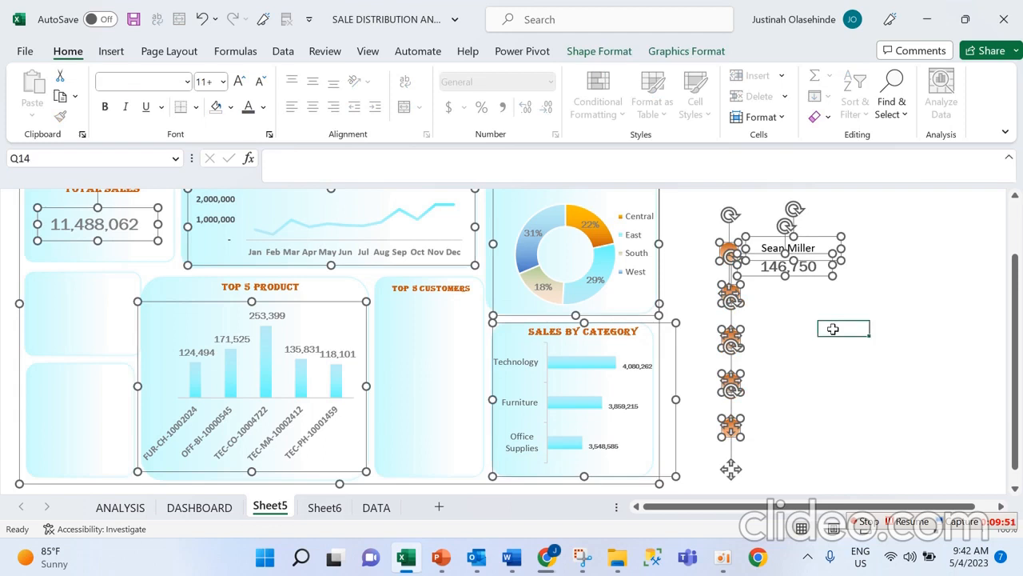
click(804, 246)
triple_click(805, 247)
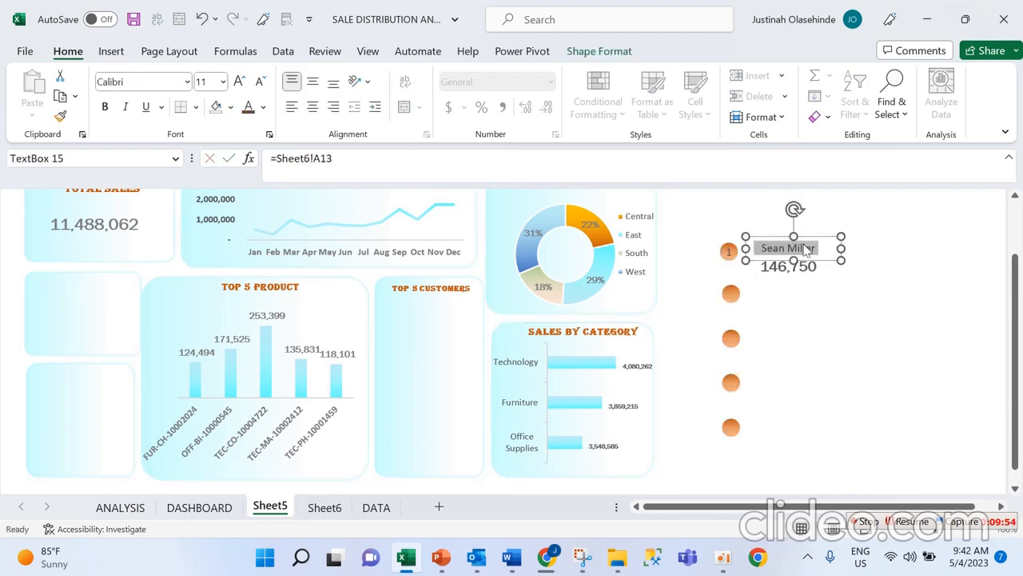
click(263, 107)
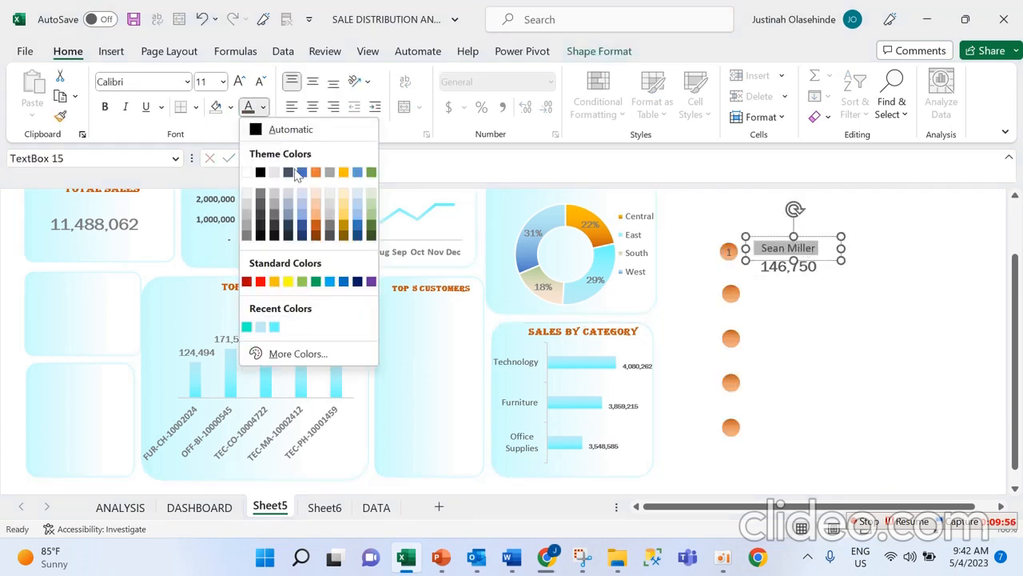
click(316, 230)
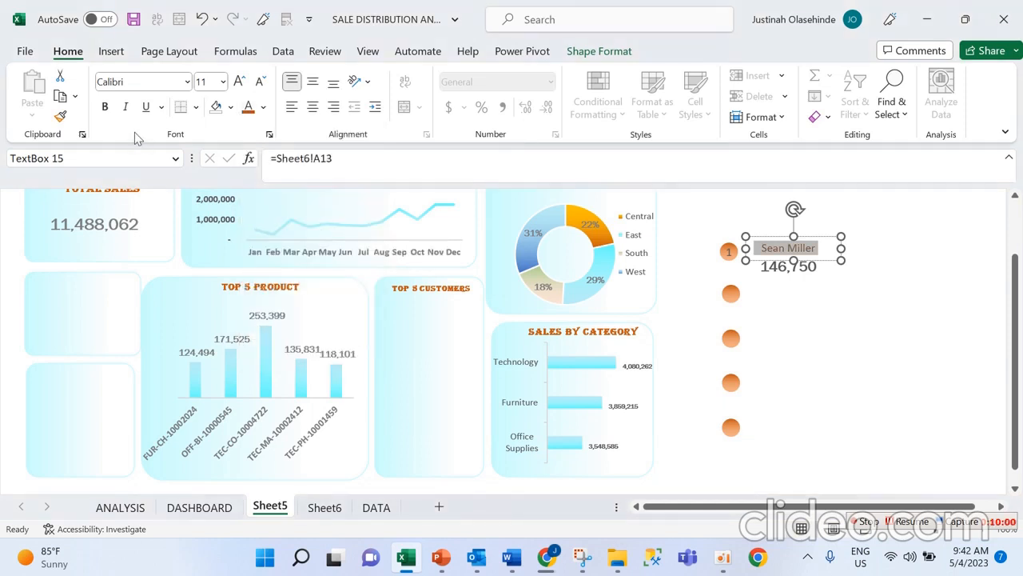
click(105, 108)
click(824, 296)
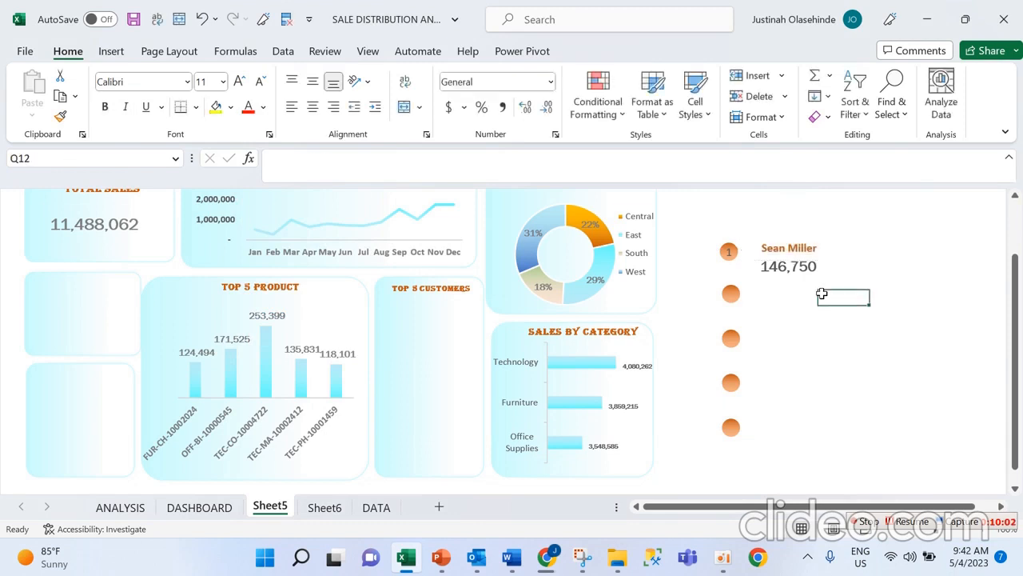
Move the sales amount up under the customer name and shift both text boxes left beside circle 1
click(810, 266)
drag(807, 264, 810, 257)
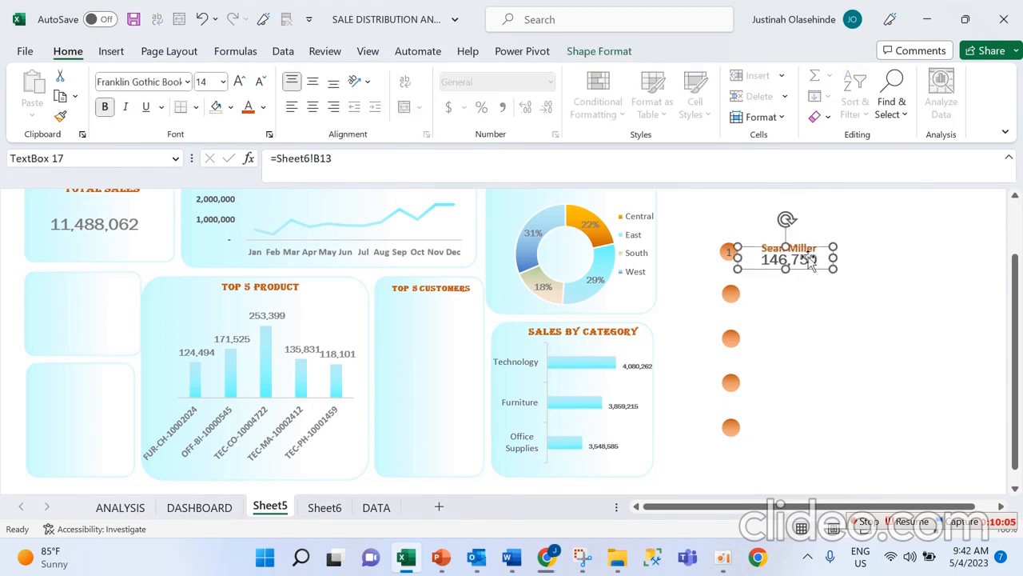
click(849, 277)
click(811, 265)
drag(811, 260, 775, 260)
click(822, 254)
click(776, 258)
click(792, 313)
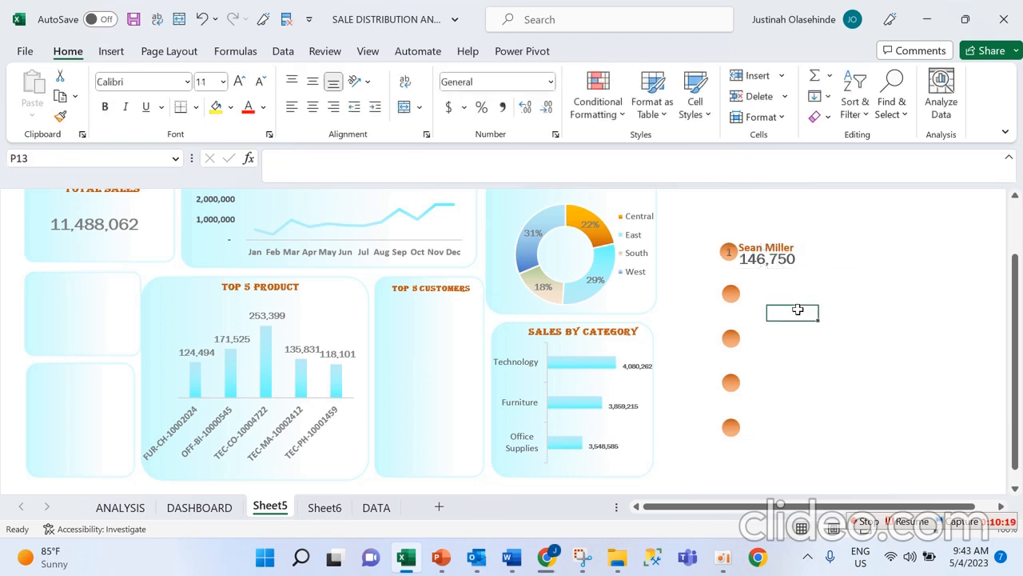
Nudge the customer name slightly right and up, and align the sales amount's left edge with it
click(769, 256)
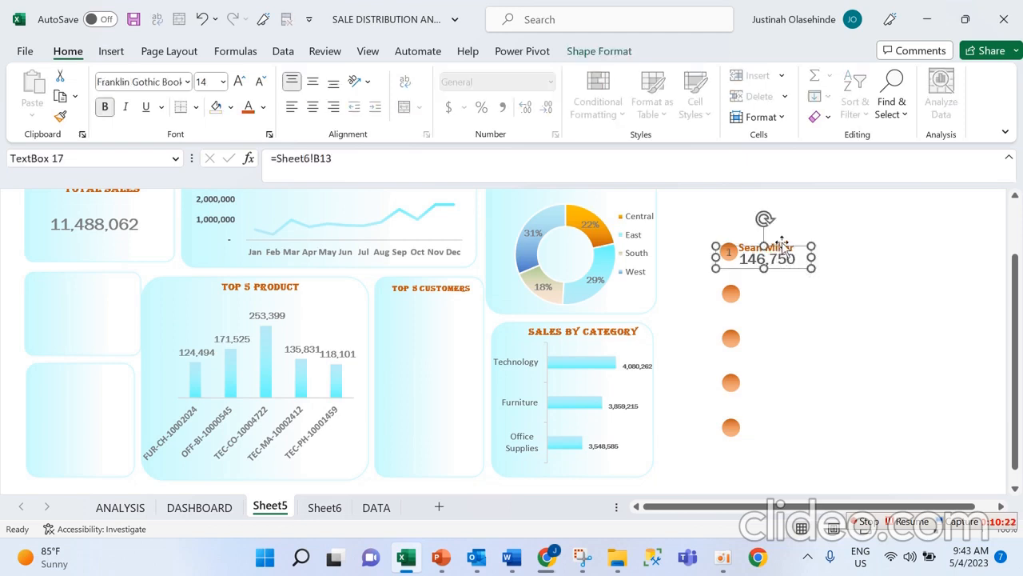
click(781, 243)
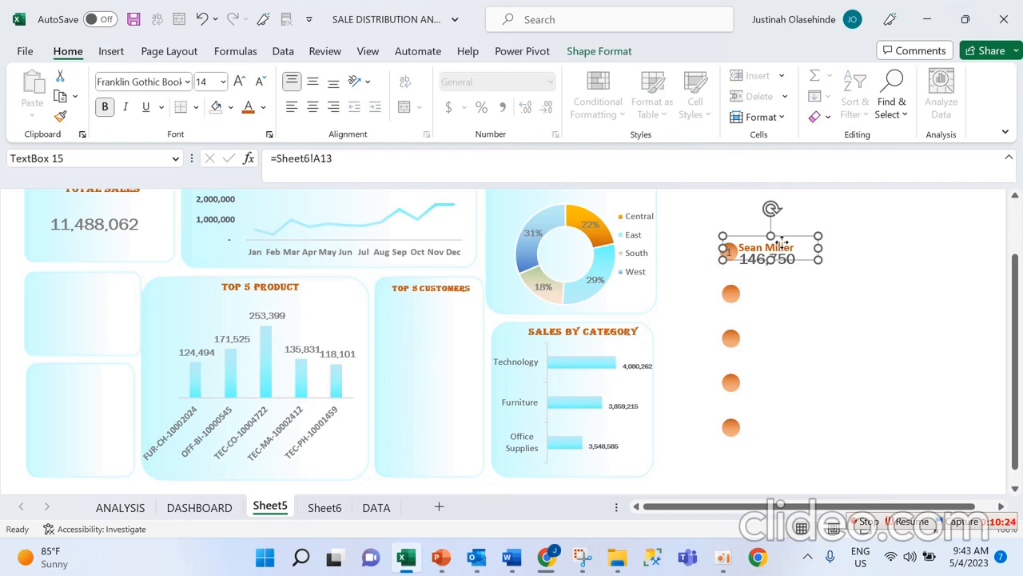
drag(783, 243, 785, 241)
click(804, 307)
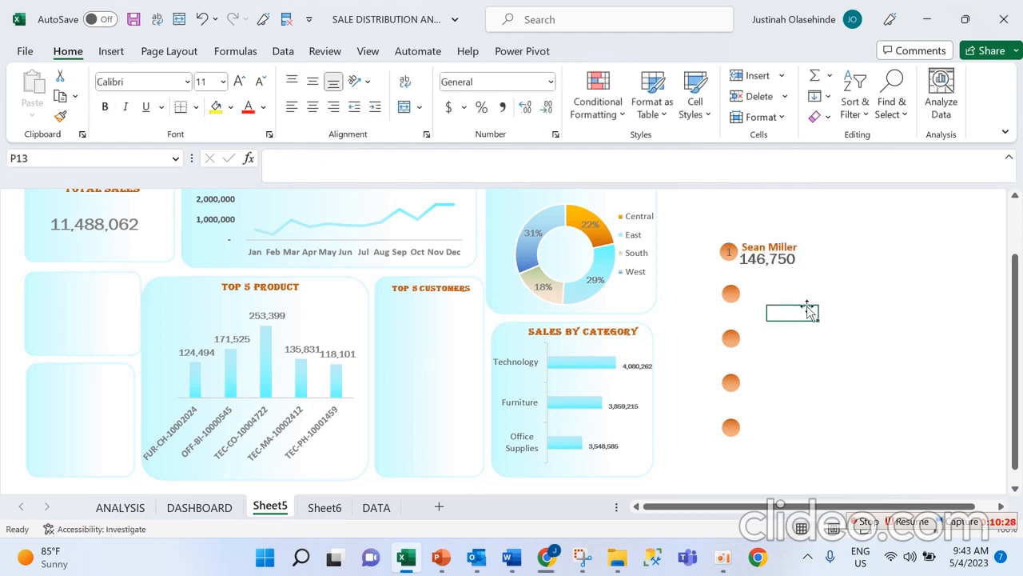
click(762, 260)
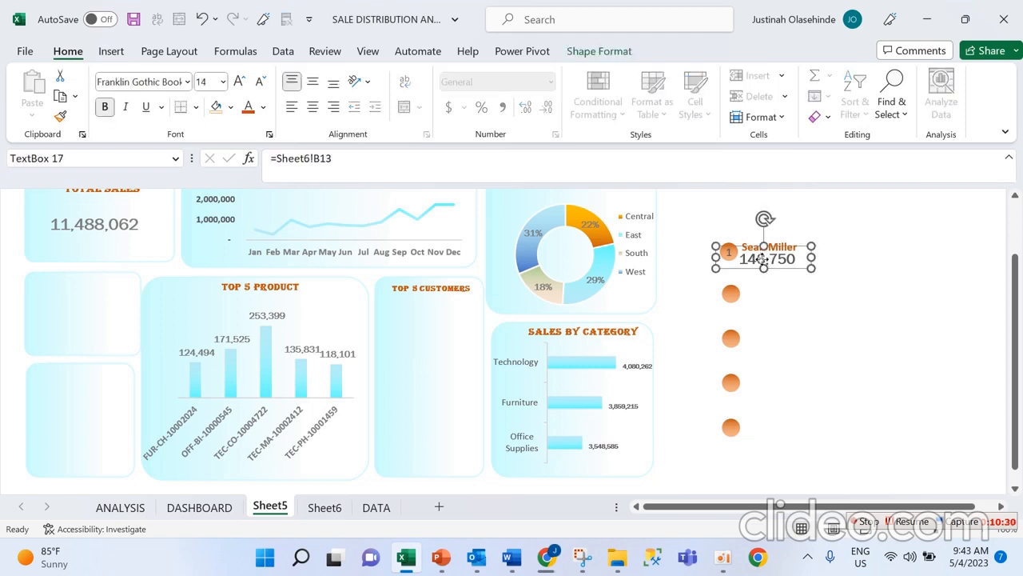
drag(763, 260, 762, 259)
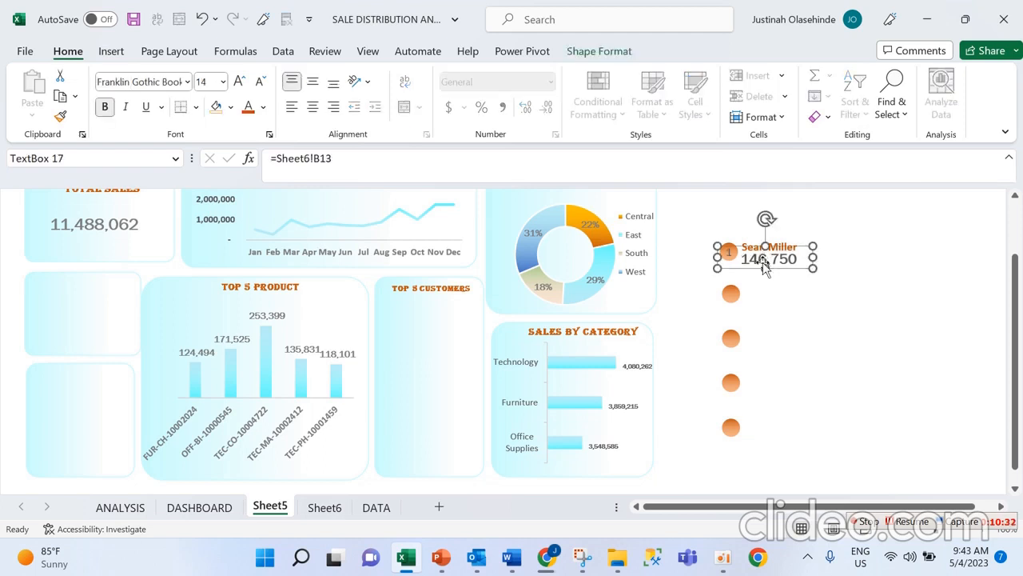
click(775, 295)
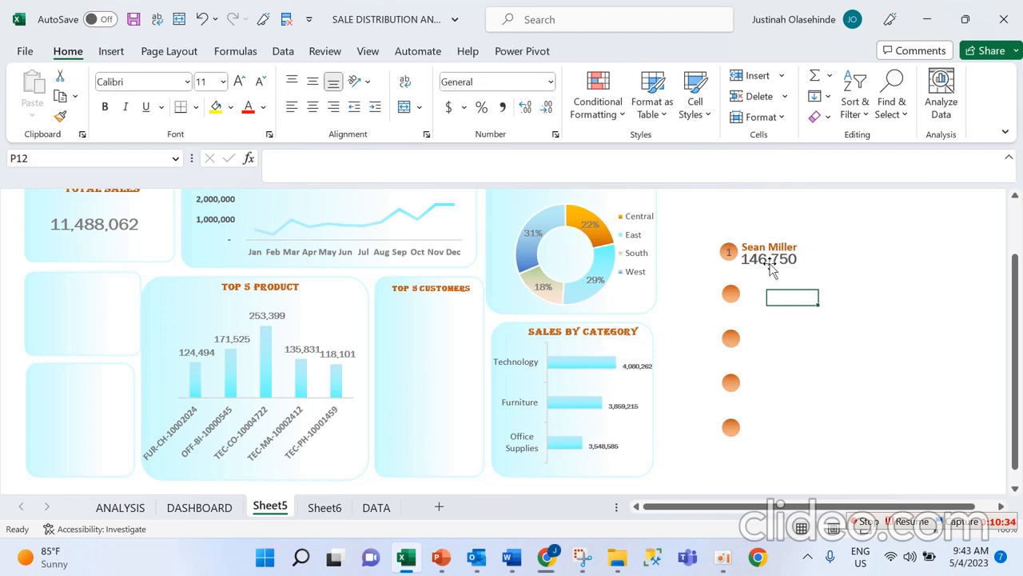
click(770, 265)
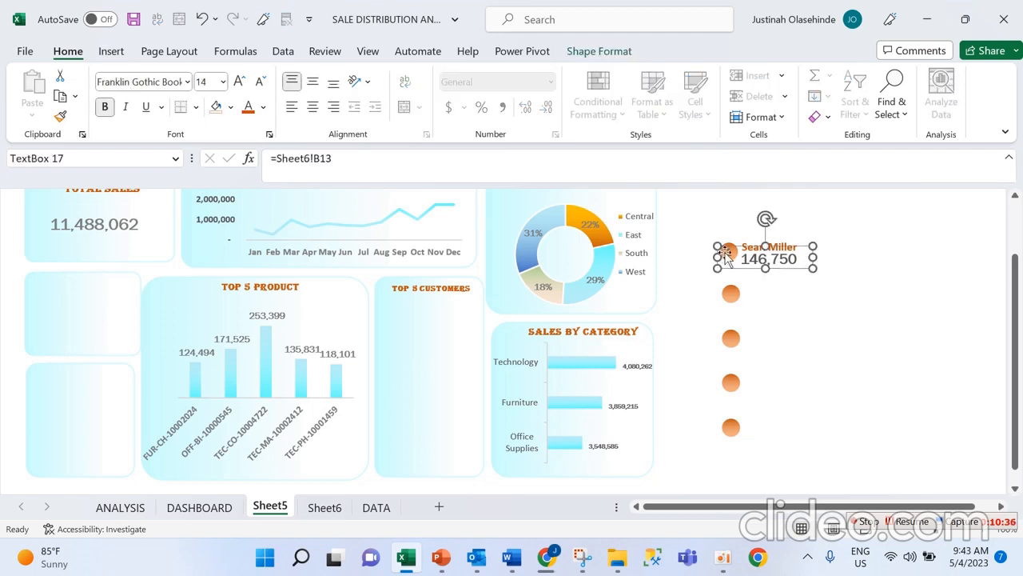
Resize the sales amount box so its left edge clears circle 1 and its right side extends farther out
click(793, 286)
click(729, 251)
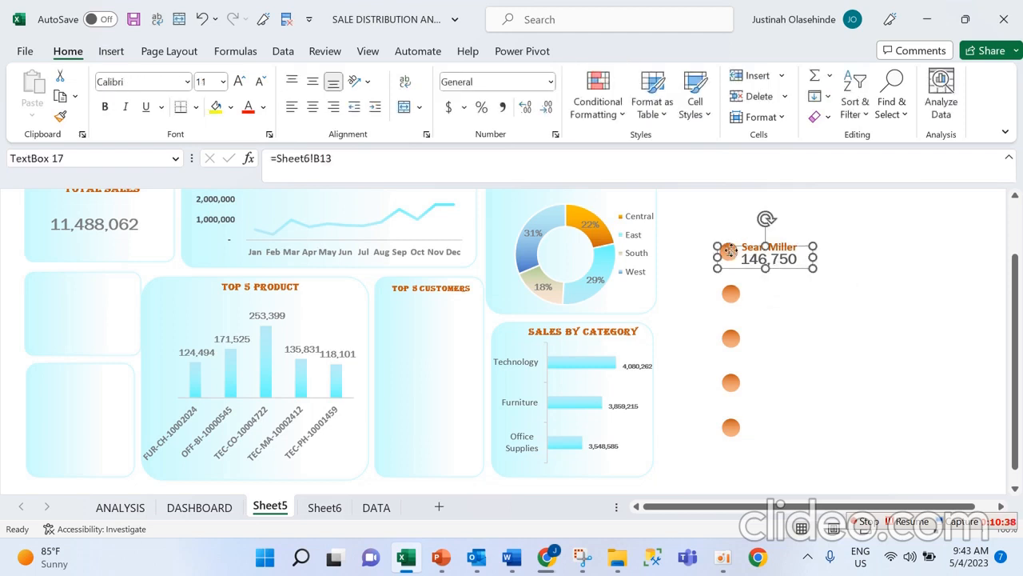
drag(718, 269, 737, 270)
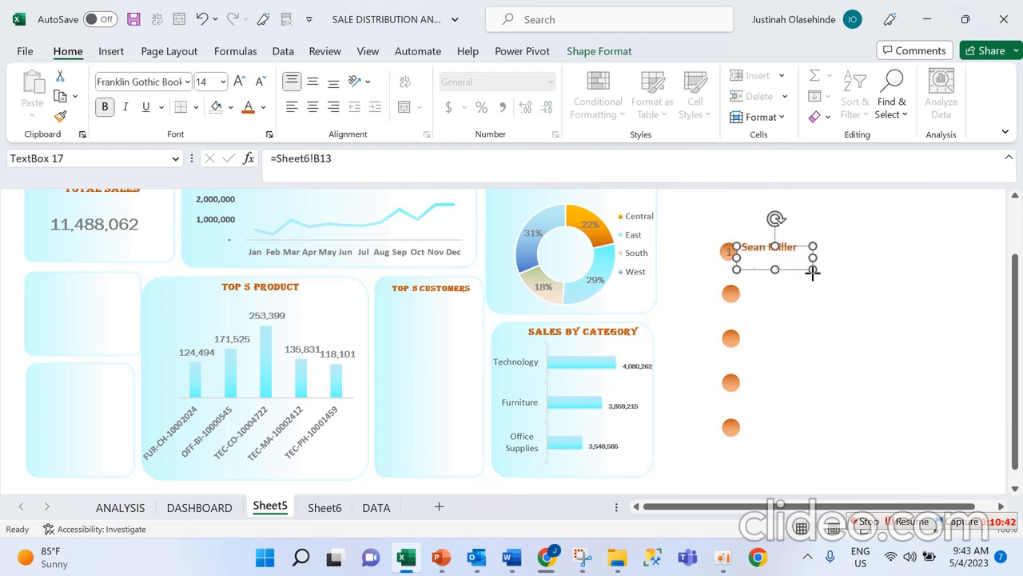
drag(812, 272, 826, 272)
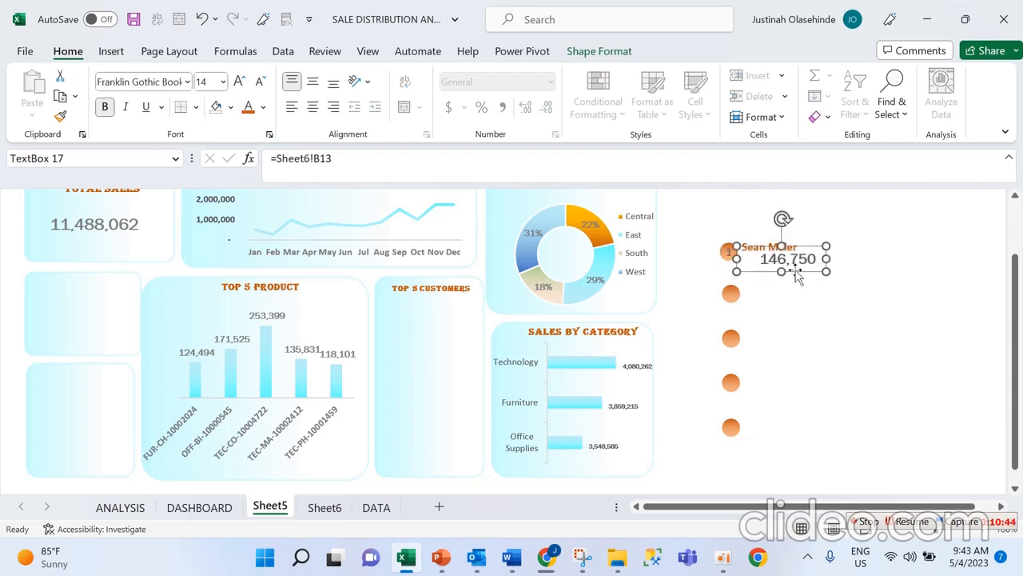
Shift the customer name and circle 1 right to line up with the resized sales amount box
click(774, 281)
click(787, 259)
click(788, 248)
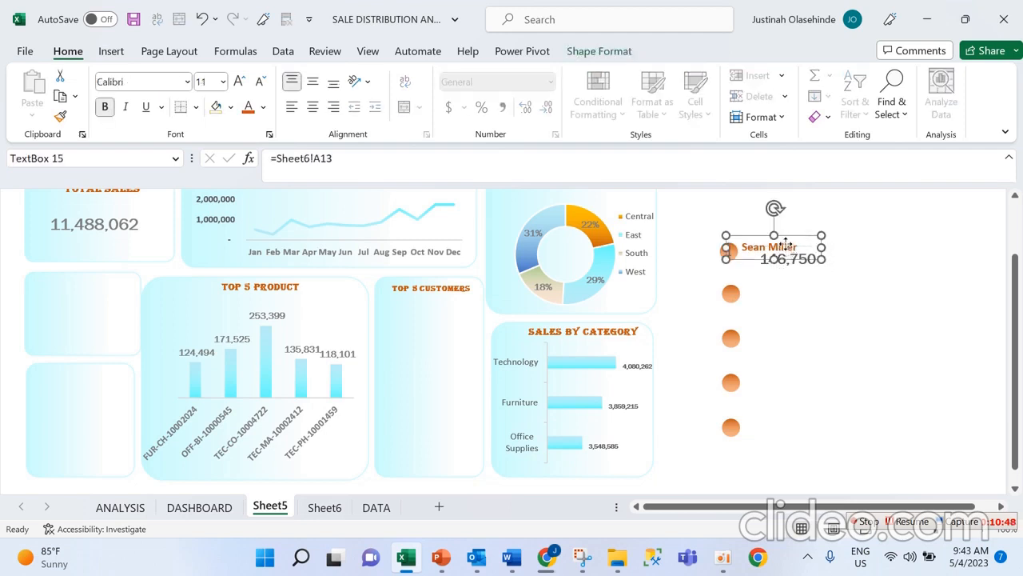
drag(786, 244, 802, 242)
click(732, 253)
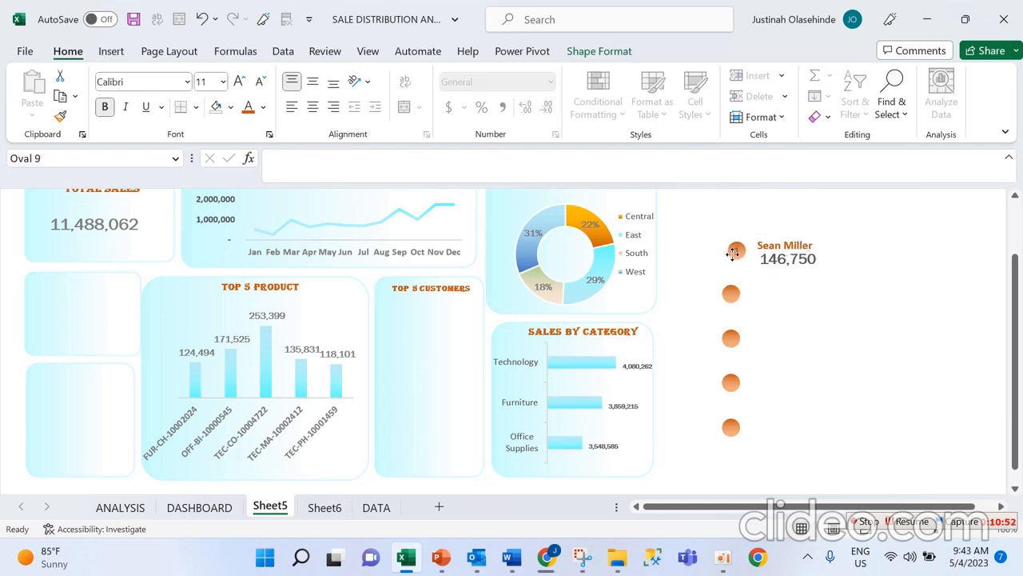
drag(735, 253, 740, 251)
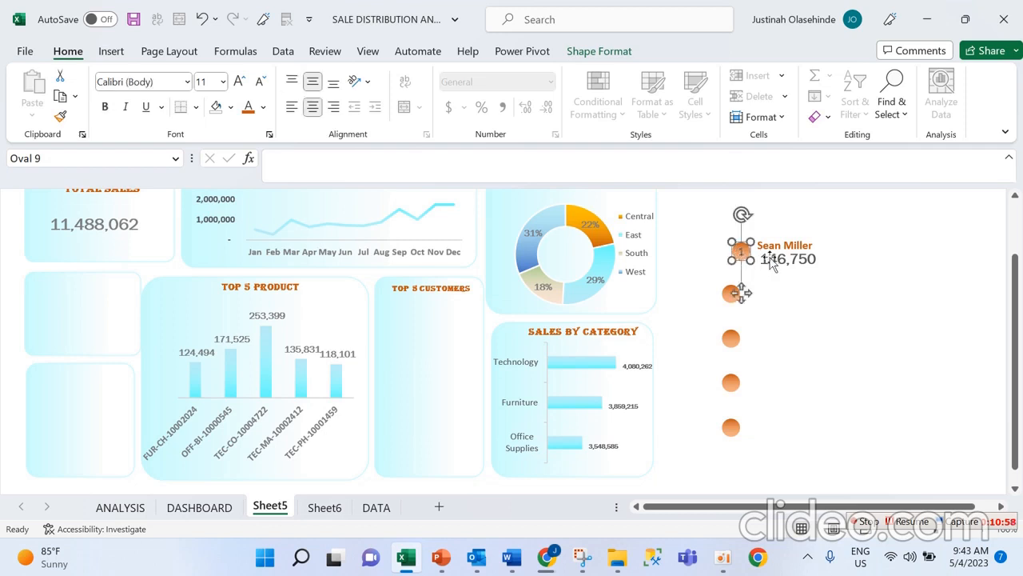
Group circle 1 with its customer name and sales amount text boxes
shift+click(772, 262)
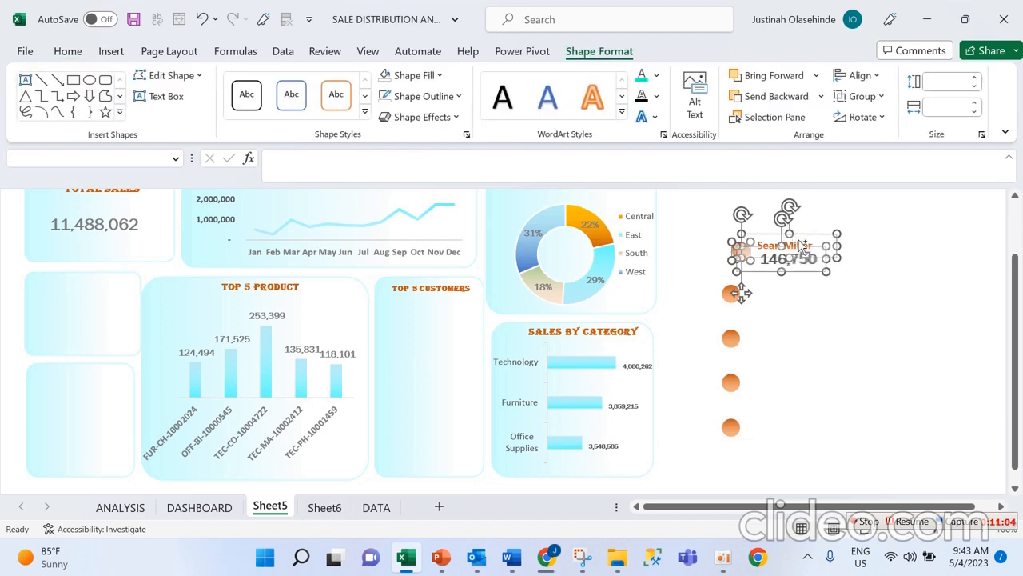
right_click(800, 244)
click(885, 96)
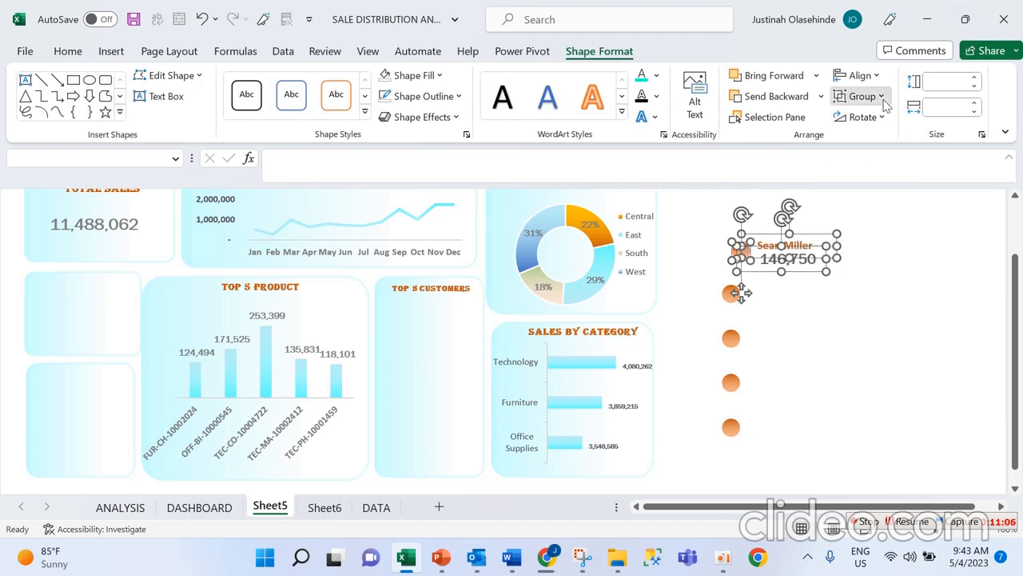
click(883, 96)
click(880, 118)
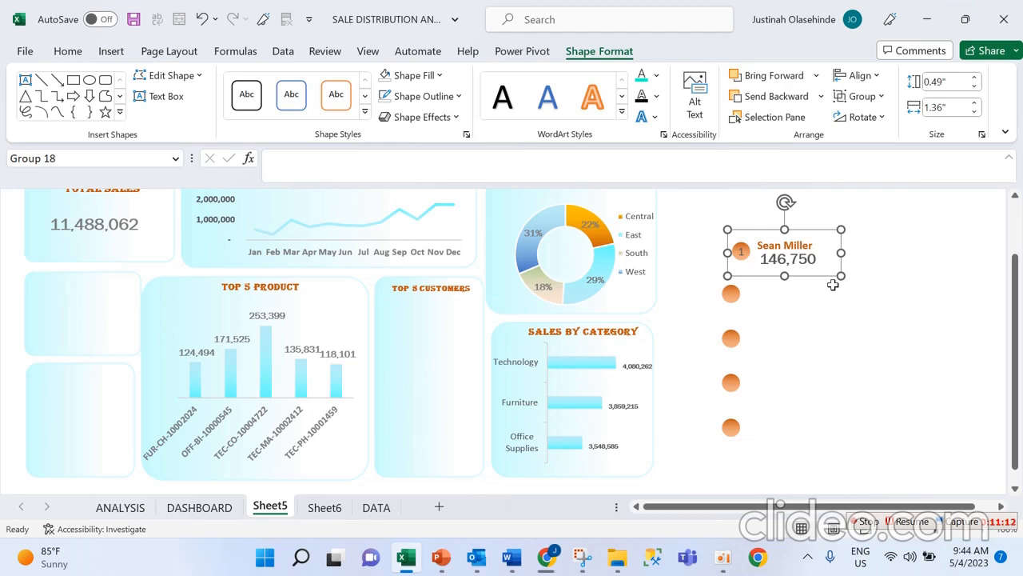
click(813, 300)
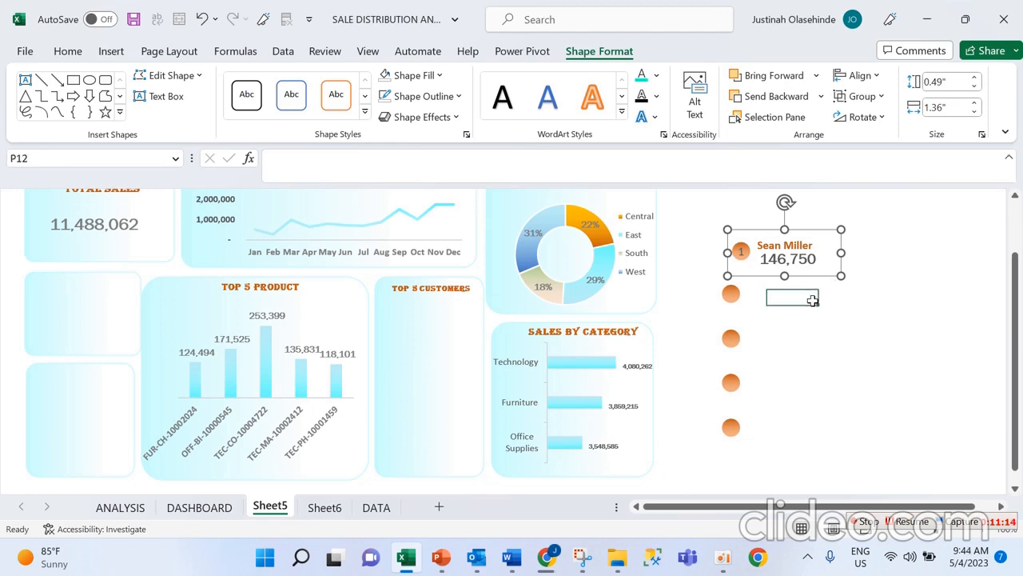
Move the grouped customer entry slightly left and up, and place a duplicate of it below
click(806, 258)
mouse_move(806, 257)
mouse_down()
mouse_move(831, 258)
mouse_move(780, 254)
mouse_move(799, 251)
mouse_move(792, 255)
mouse_up()
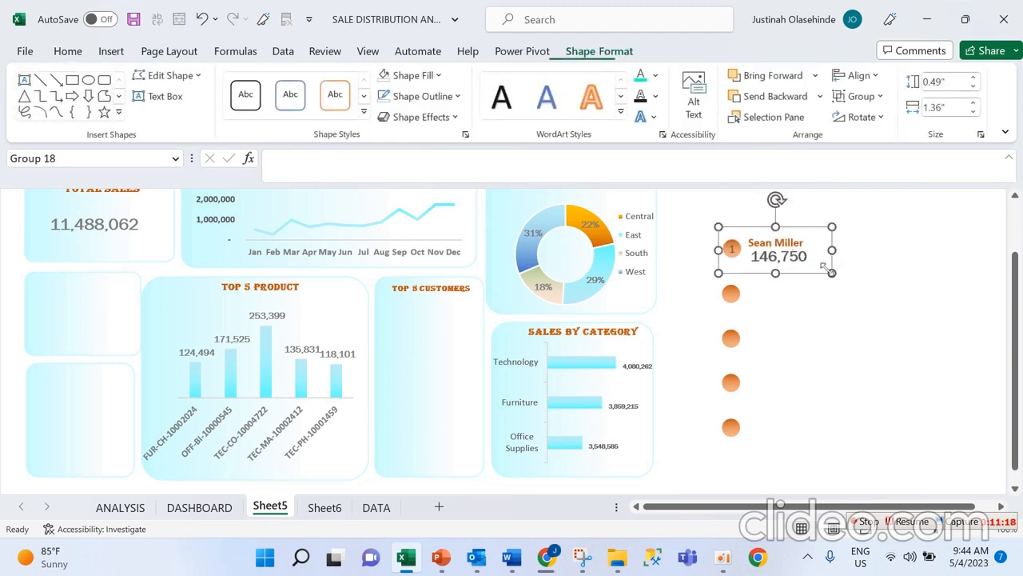
click(729, 295)
click(810, 235)
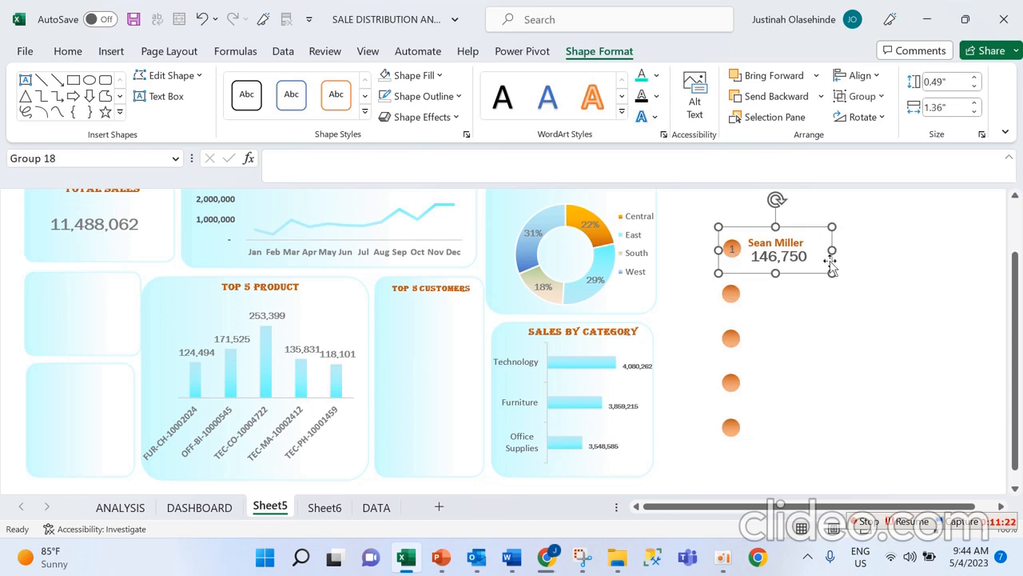
key(ctrl+d)
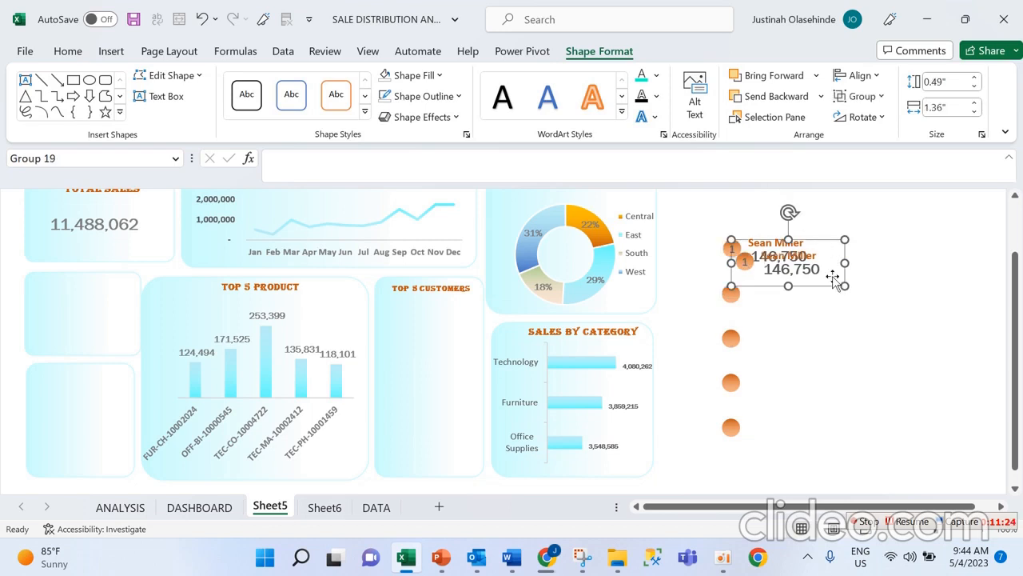
drag(833, 276, 846, 334)
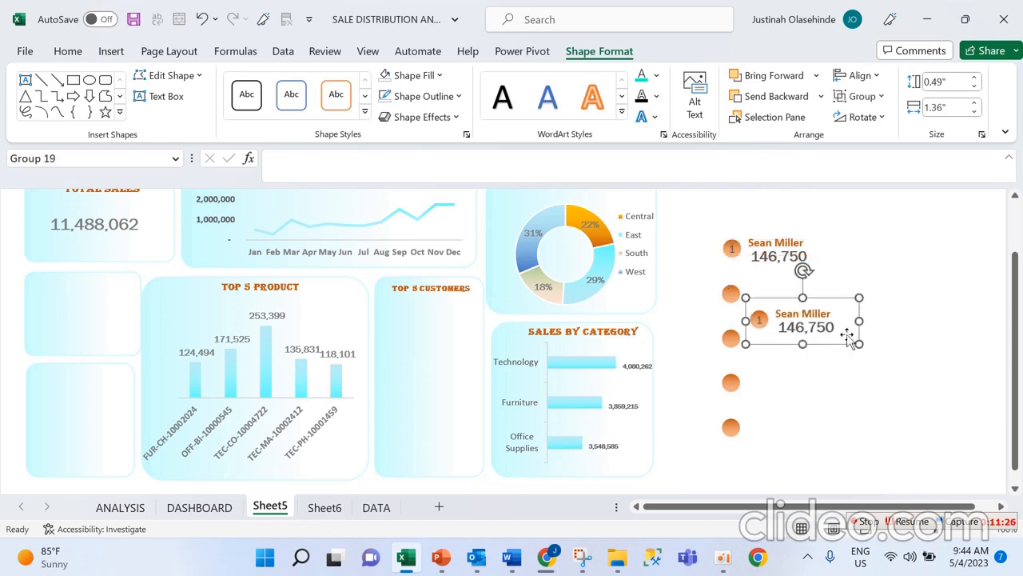
Narrow the duplicated entry's sales amount box from the left and change its circle number to 2
click(757, 324)
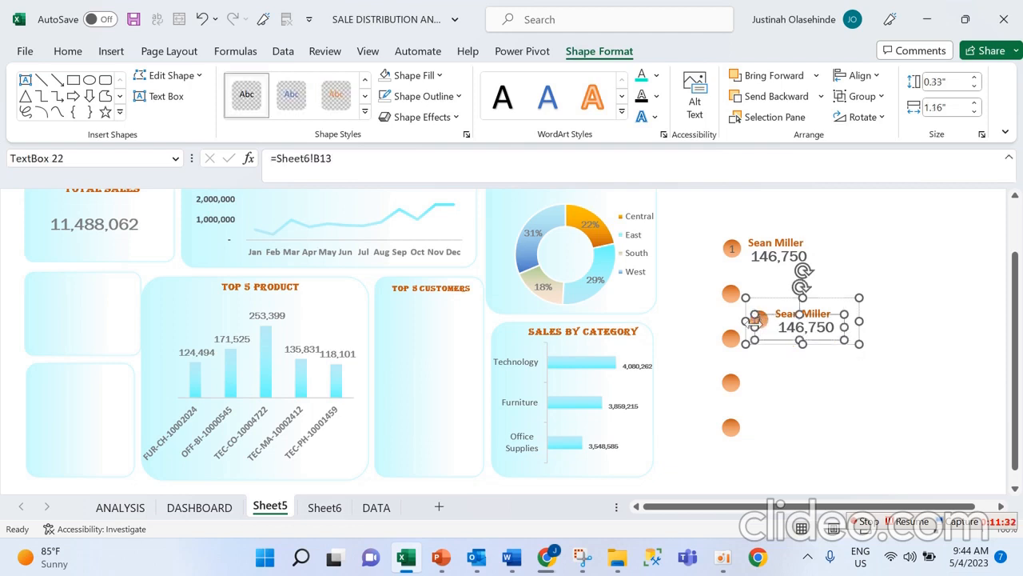
drag(755, 326, 776, 322)
click(761, 321)
click(765, 321)
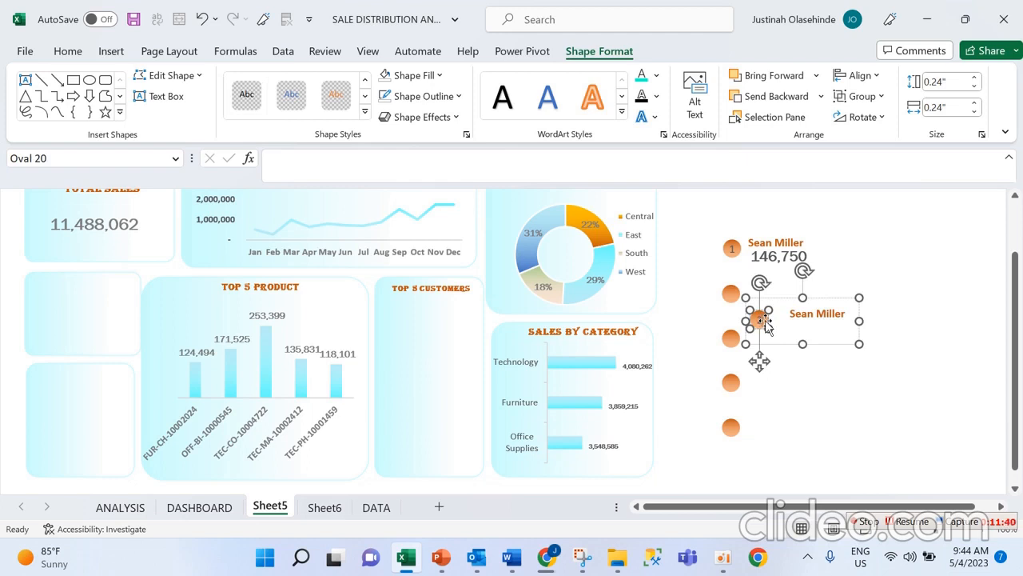
click(808, 360)
Enlarge the group numbered 2 so that its sales amount fits inside its box
click(809, 314)
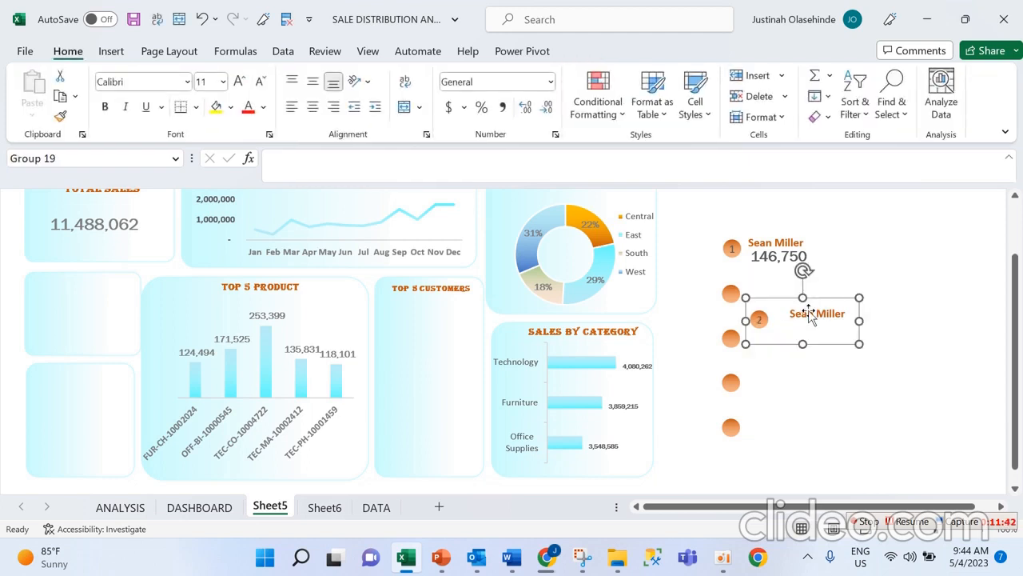
drag(862, 343, 880, 354)
click(839, 359)
Check the customer table on Sheet6 and relink the name box beside circle 2 to =Sheet6!A10
click(826, 318)
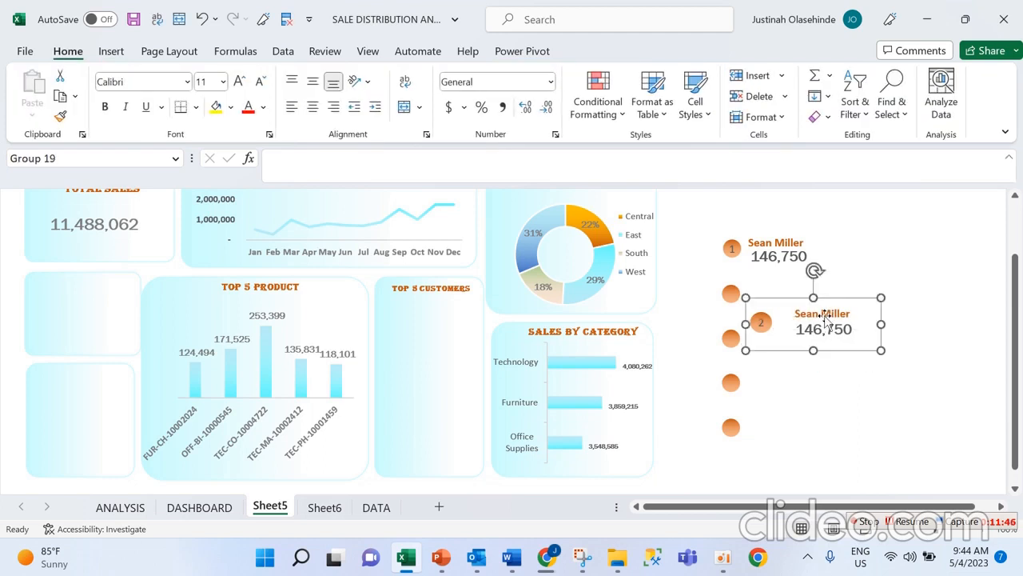
click(826, 318)
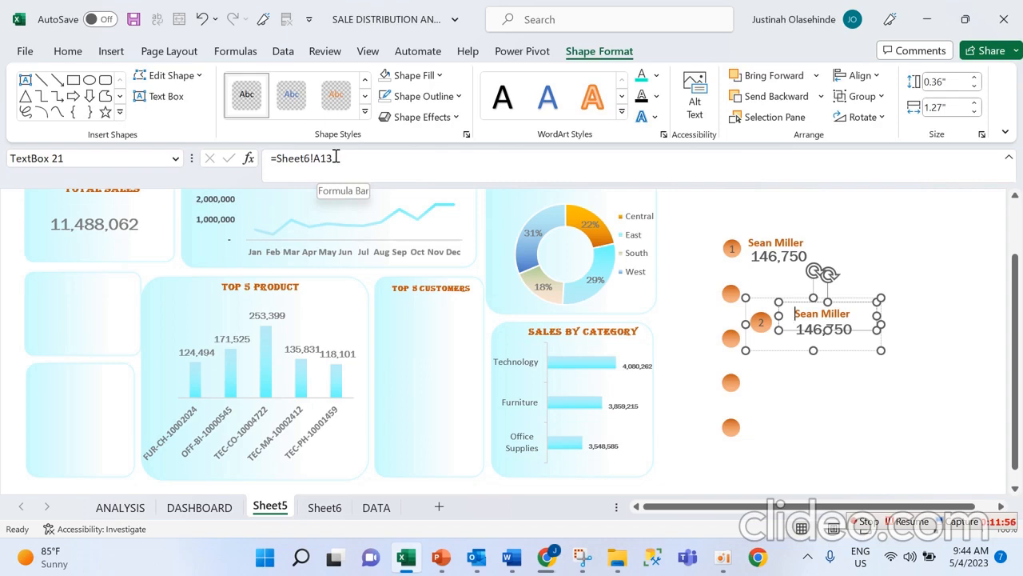
click(324, 509)
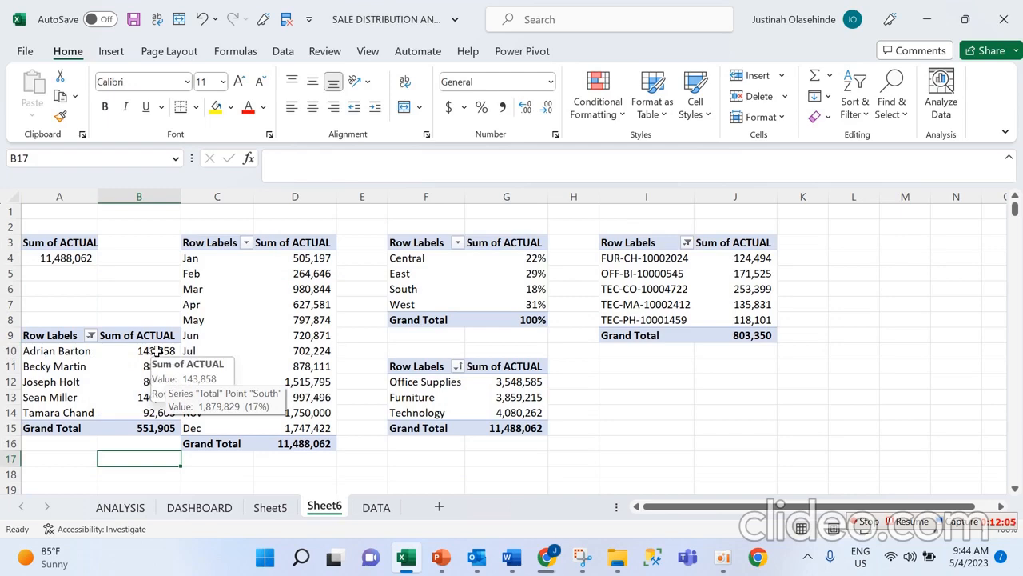
click(283, 514)
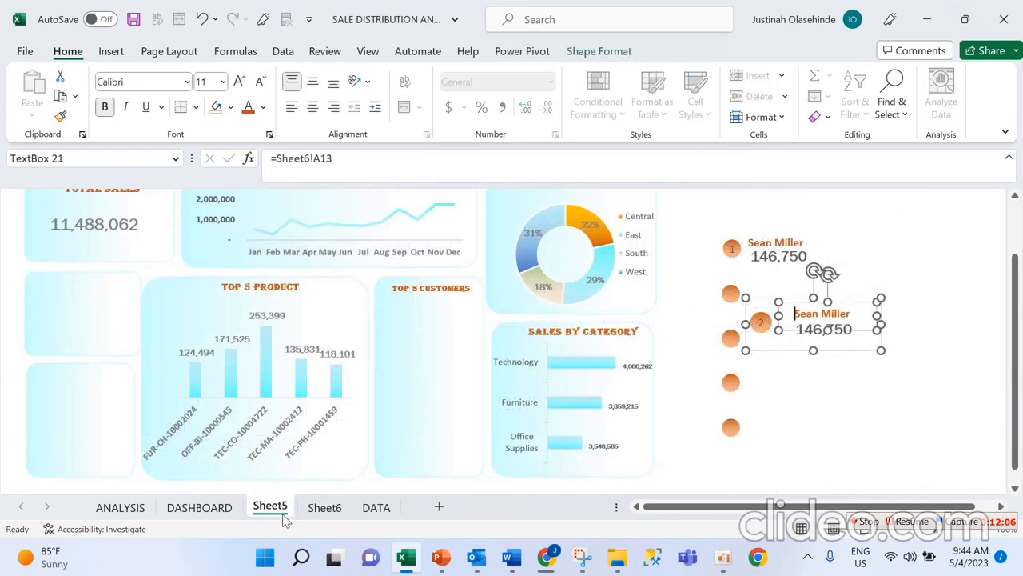
click(331, 158)
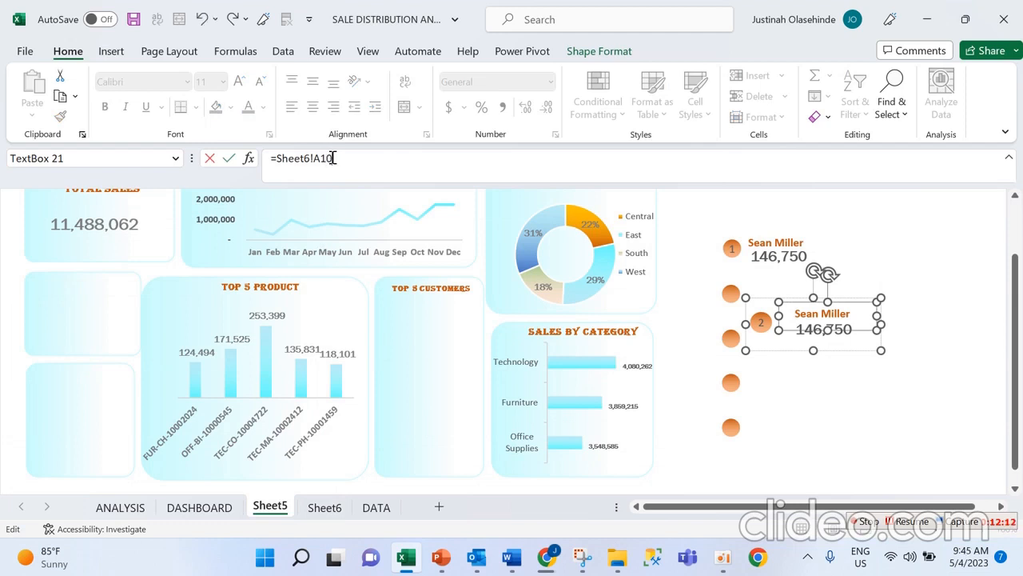
key(Return)
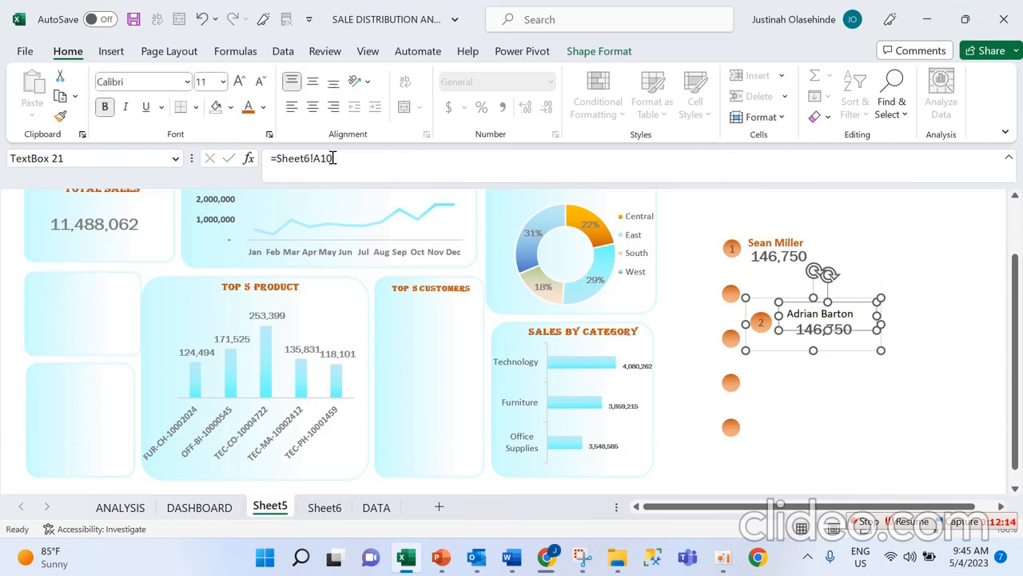
Relink the sales amount box in the entry numbered 2 to =Sheet6!B10
click(847, 436)
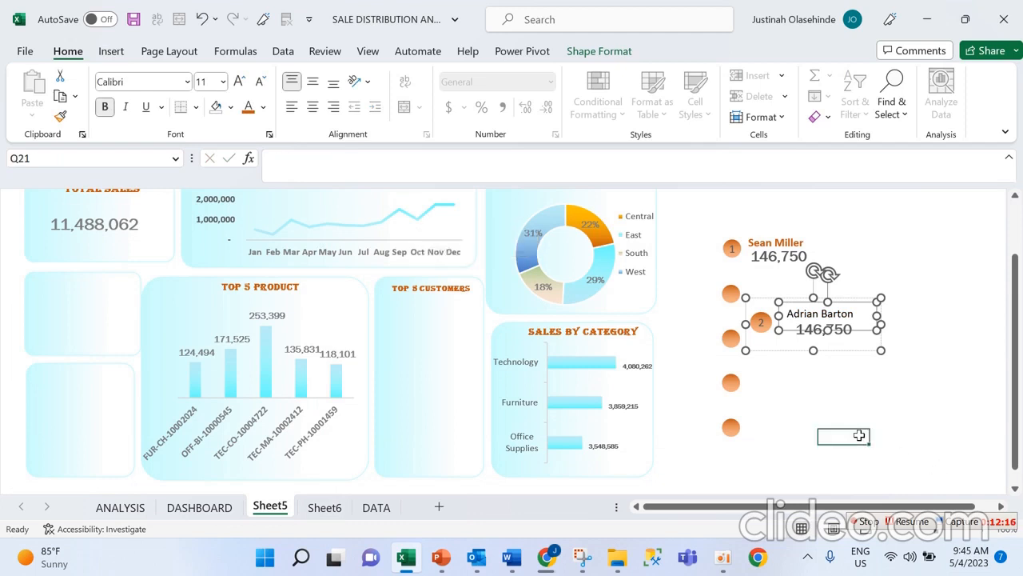
click(839, 337)
click(840, 336)
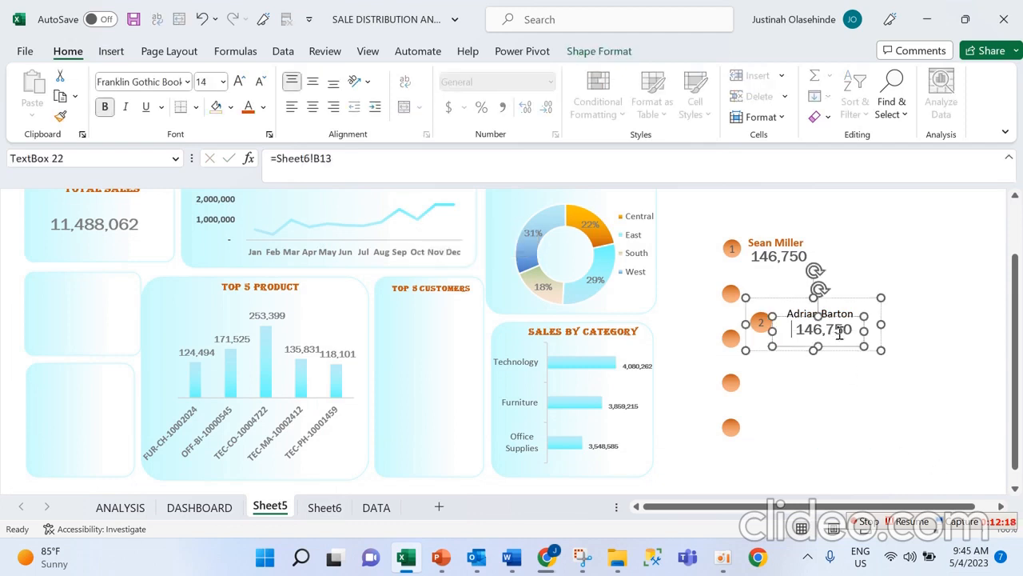
click(340, 166)
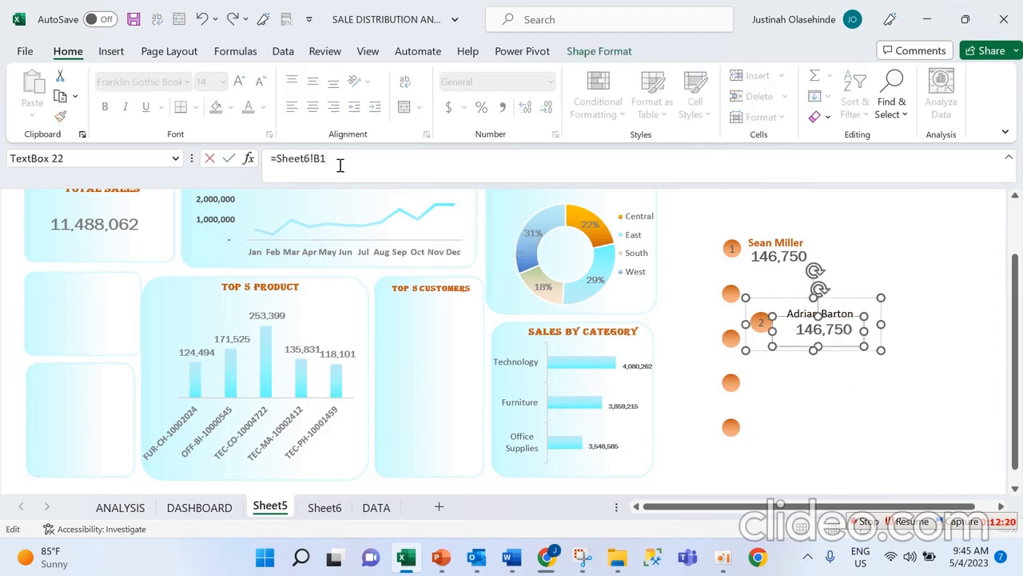
text(0)
key(Return)
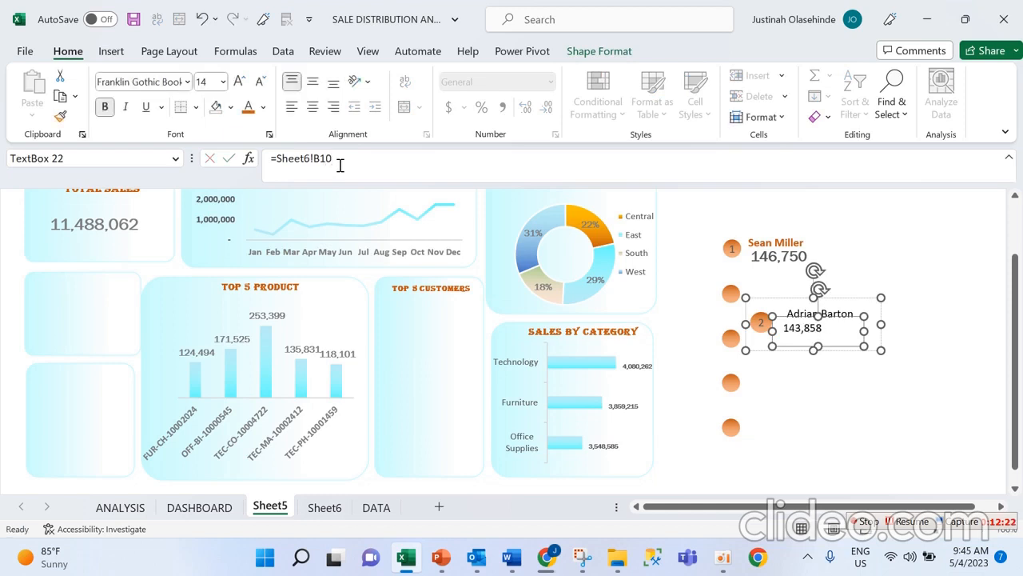
click(843, 404)
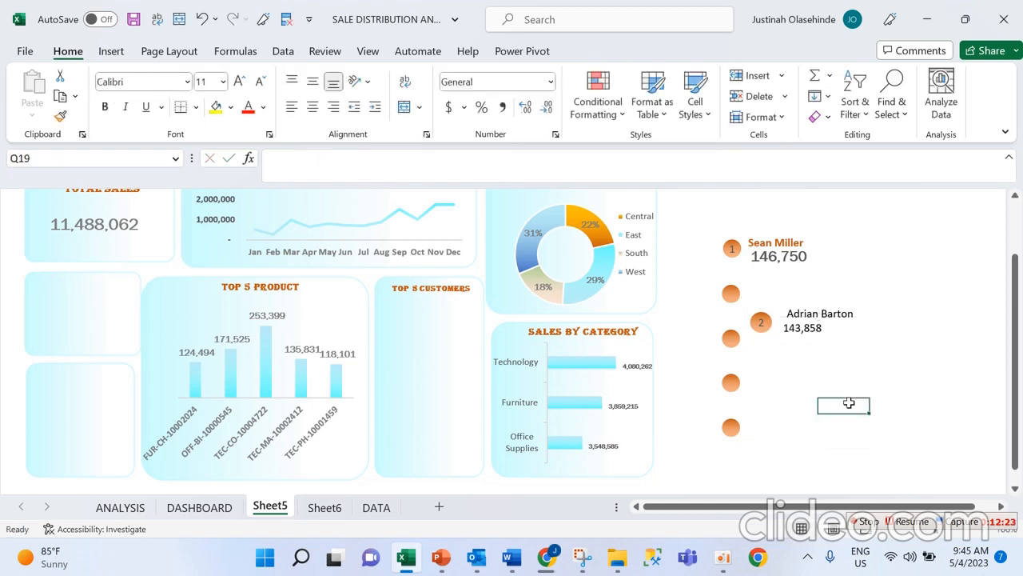
click(776, 245)
click(822, 326)
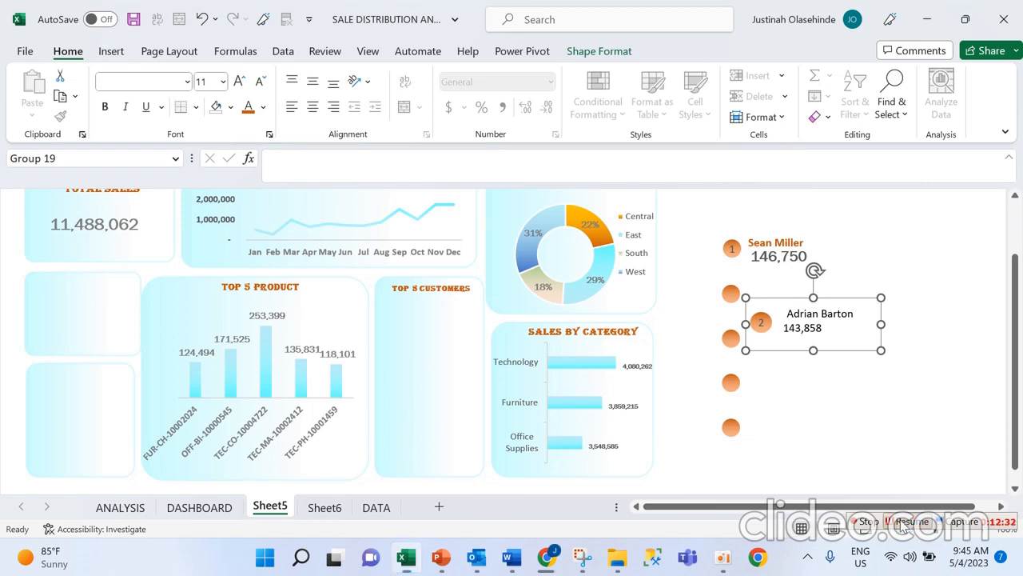
click(901, 524)
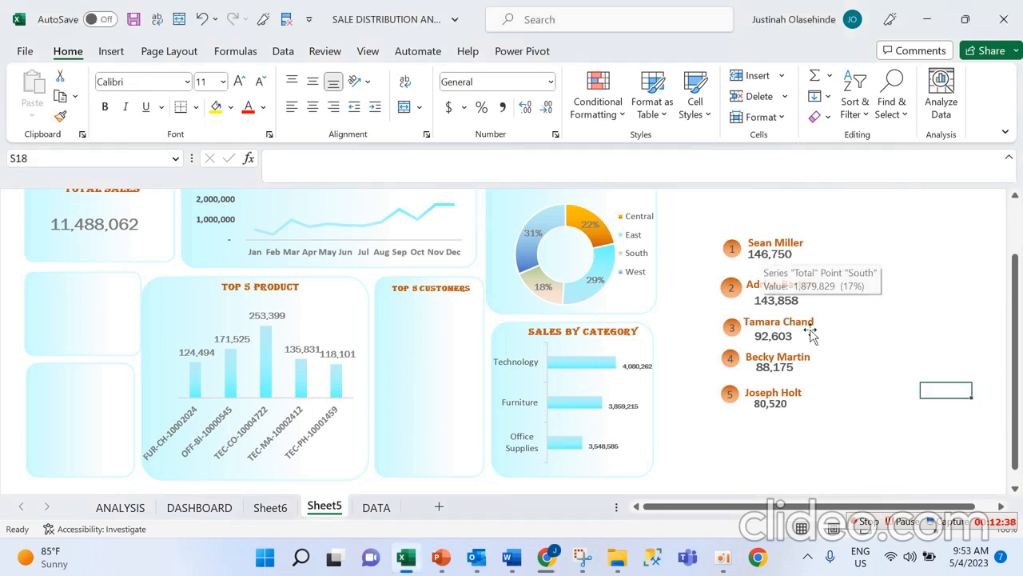
click(775, 288)
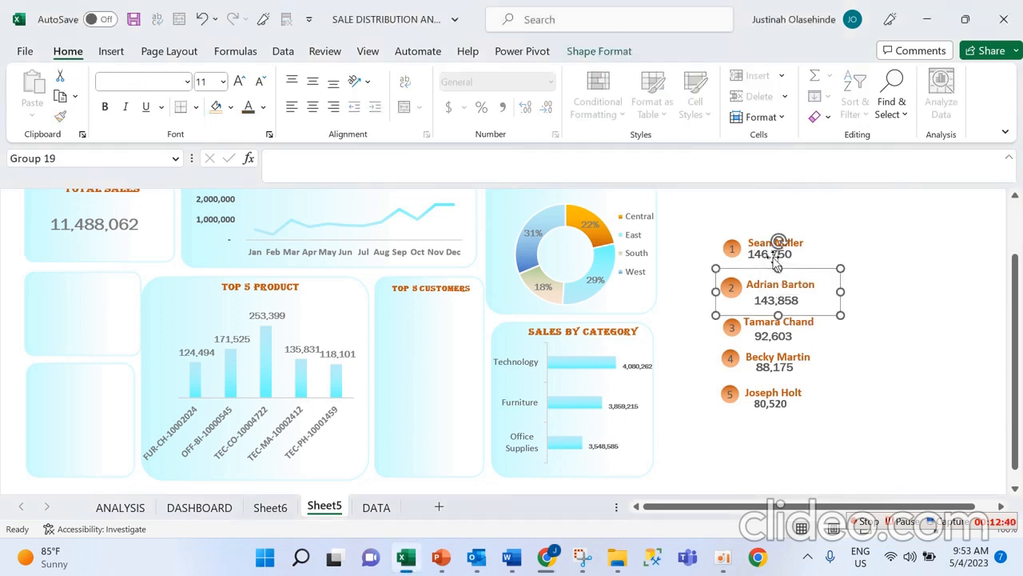
Select all five numbered customer entries and align them with one another using Align Center
click(743, 250)
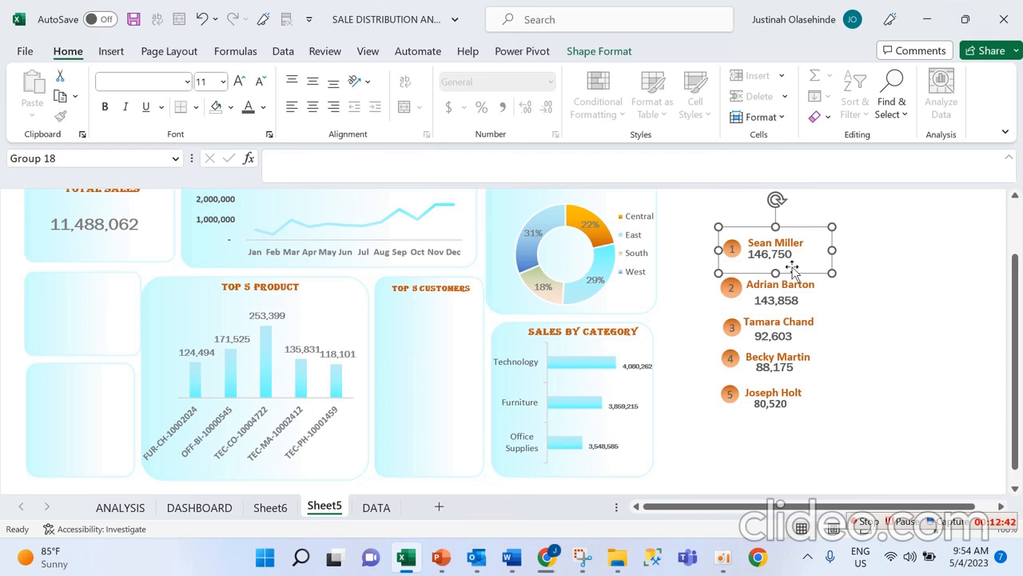
ctrl+click(791, 293)
ctrl+click(789, 334)
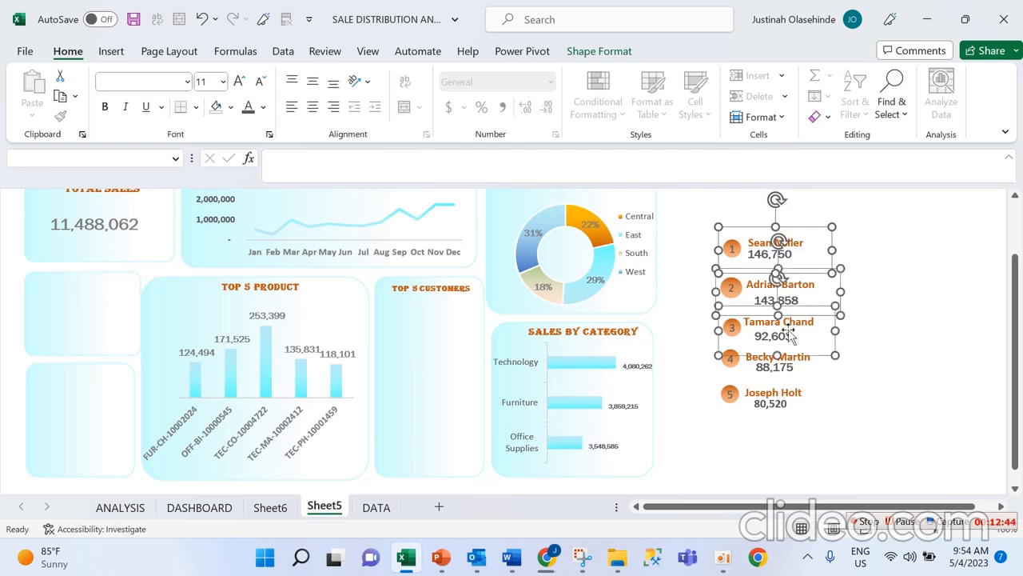
ctrl+click(780, 368)
ctrl+click(781, 399)
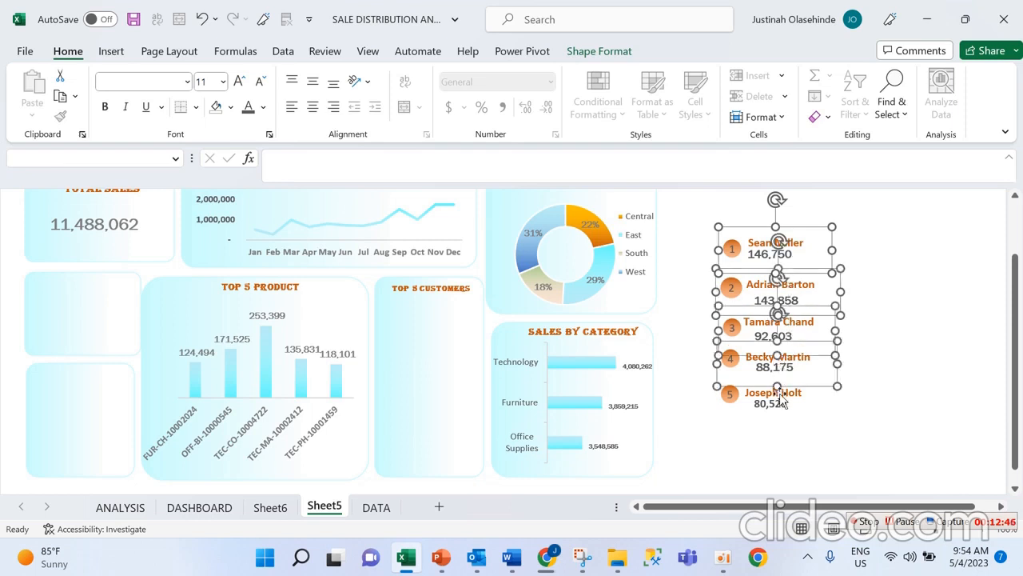
ctrl+click(780, 397)
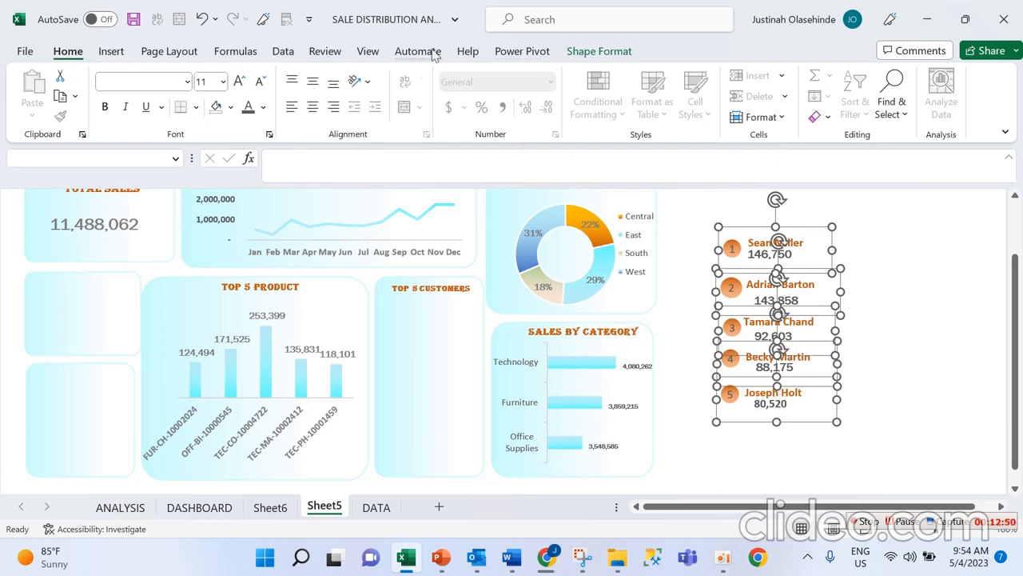
click(617, 48)
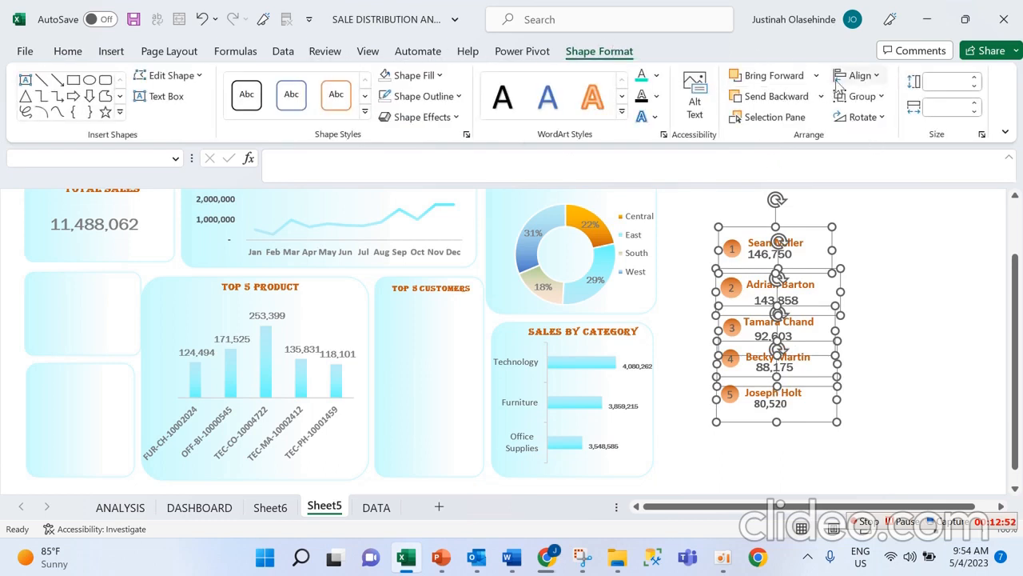
click(860, 75)
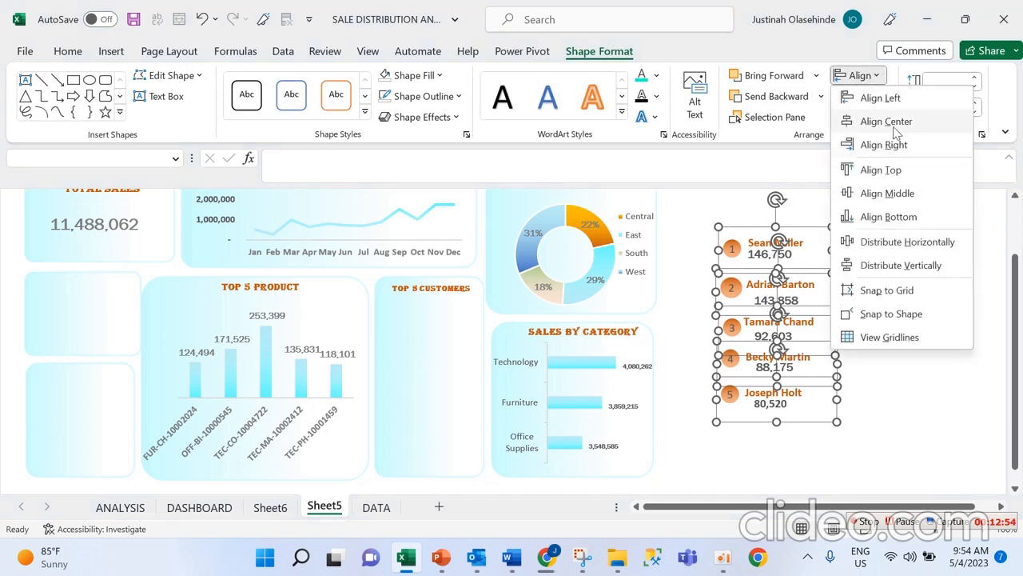
click(889, 123)
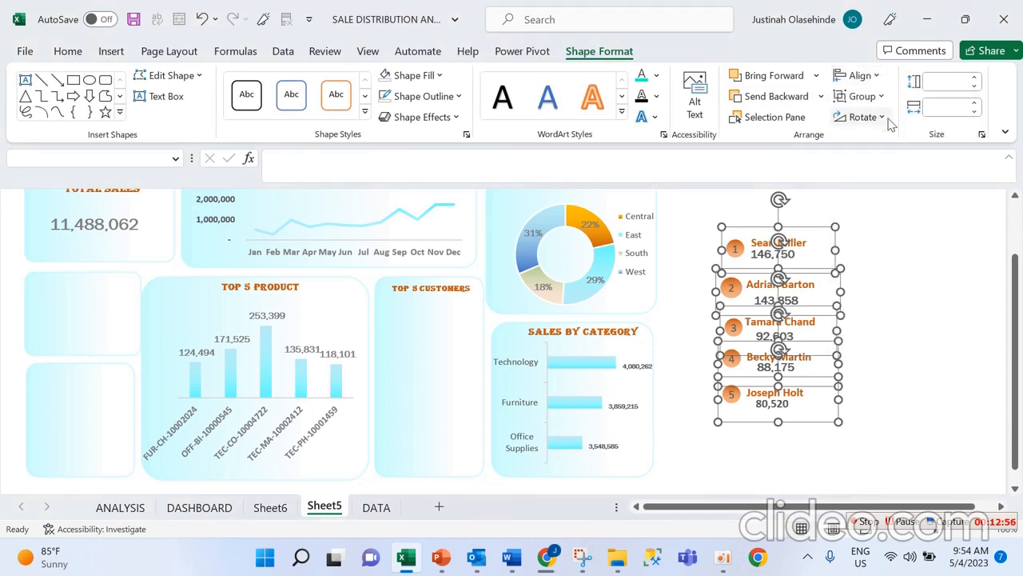
Distribute the five selected customer entries vertically and horizontally
click(870, 75)
click(925, 266)
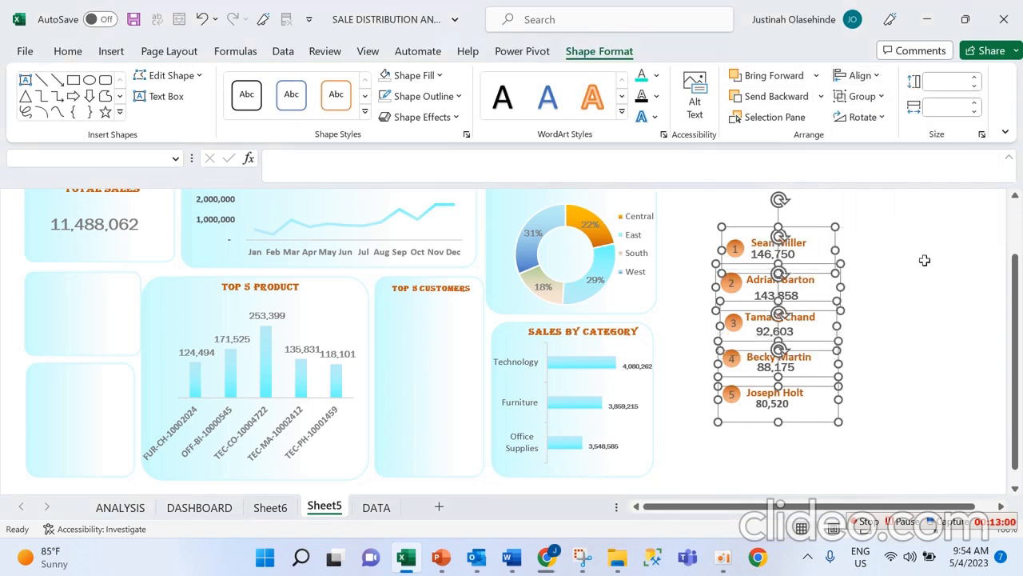
click(860, 96)
click(874, 77)
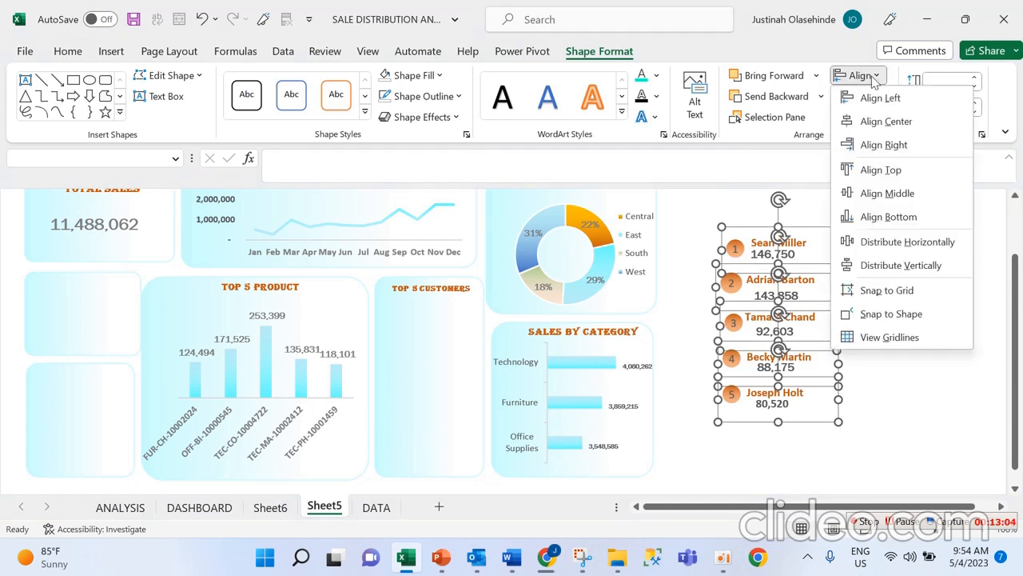
click(927, 244)
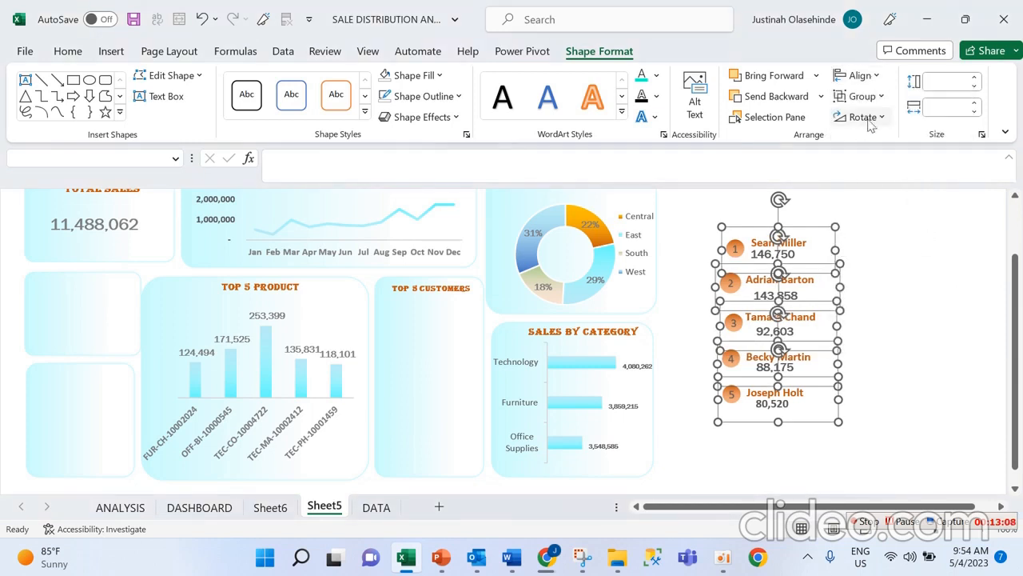
Group the five customer entries into one object and move it slightly to the left
click(882, 96)
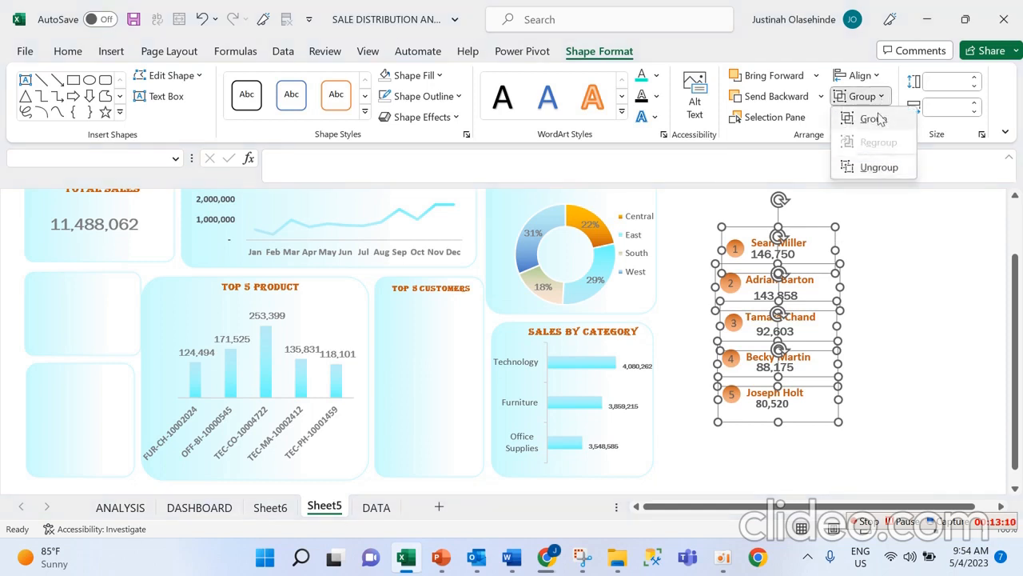
click(873, 119)
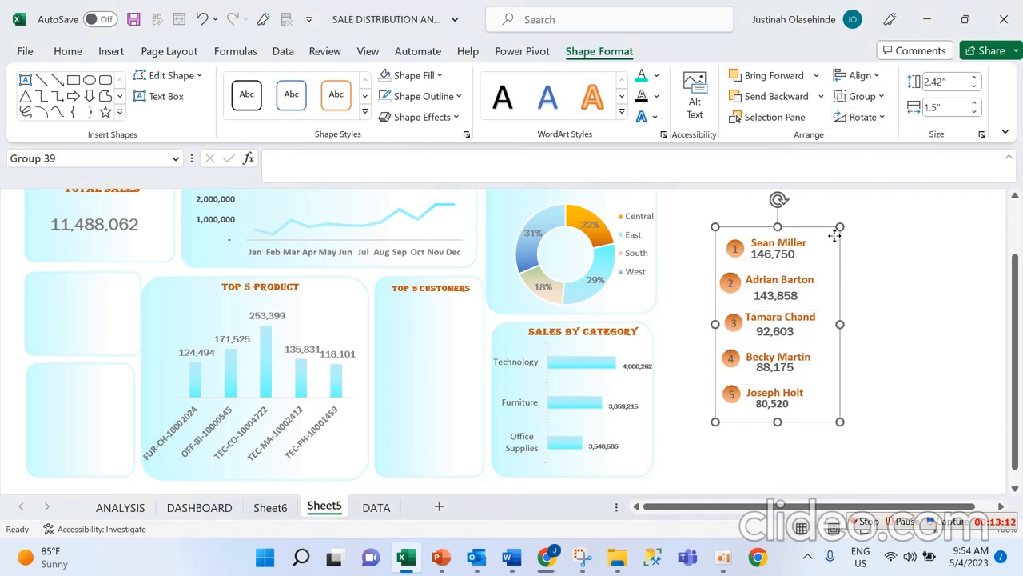
drag(835, 235, 813, 235)
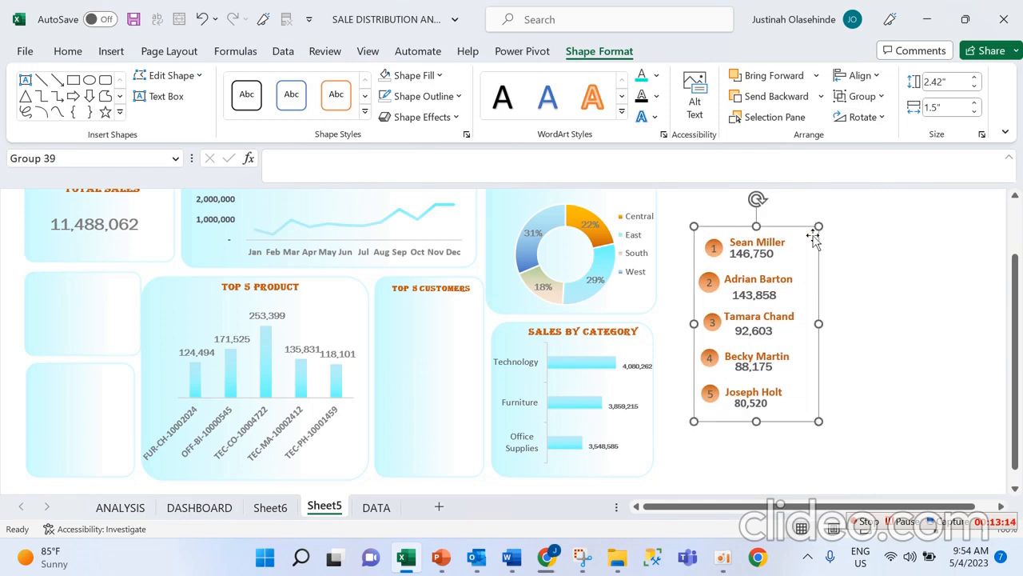
Nudge circle 2 slightly to the right inside the grouped customer list to line it up with the other circles
click(711, 285)
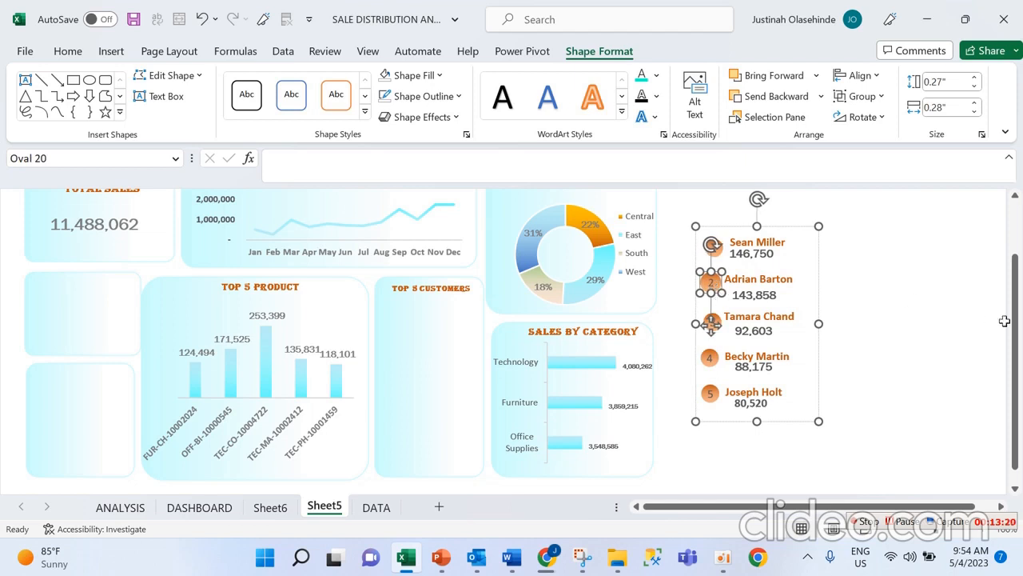
click(879, 343)
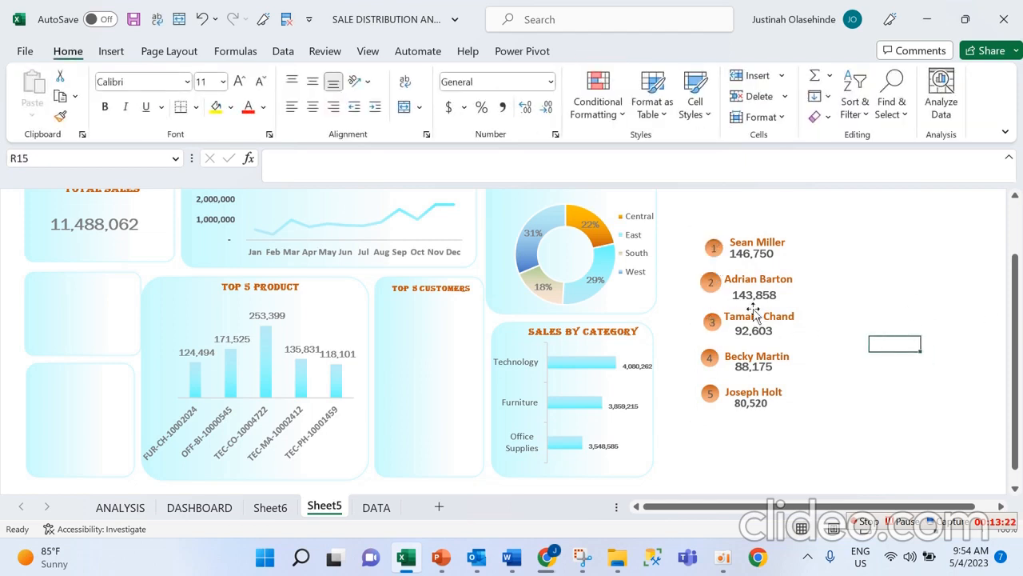
click(735, 295)
click(734, 294)
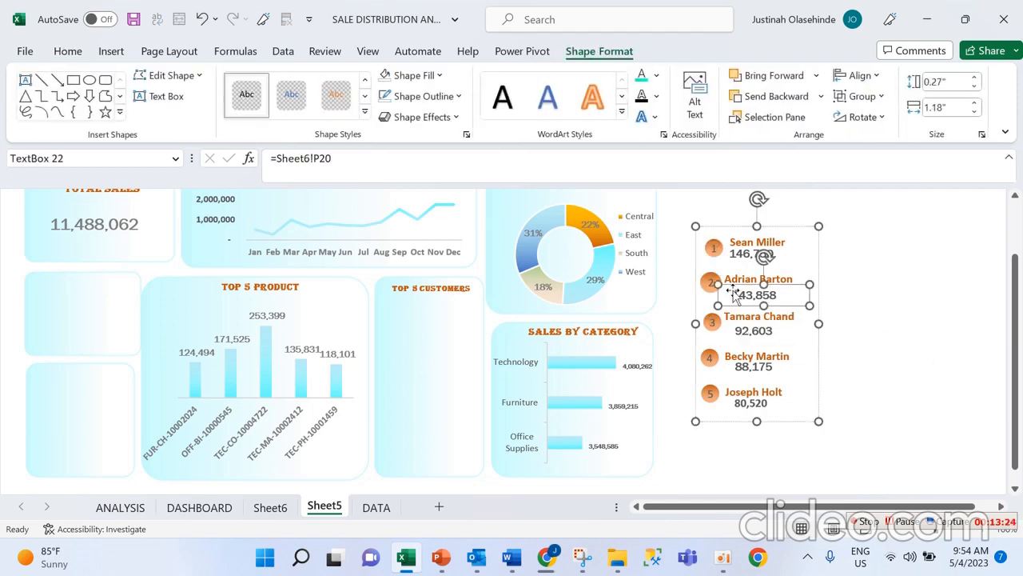
click(710, 280)
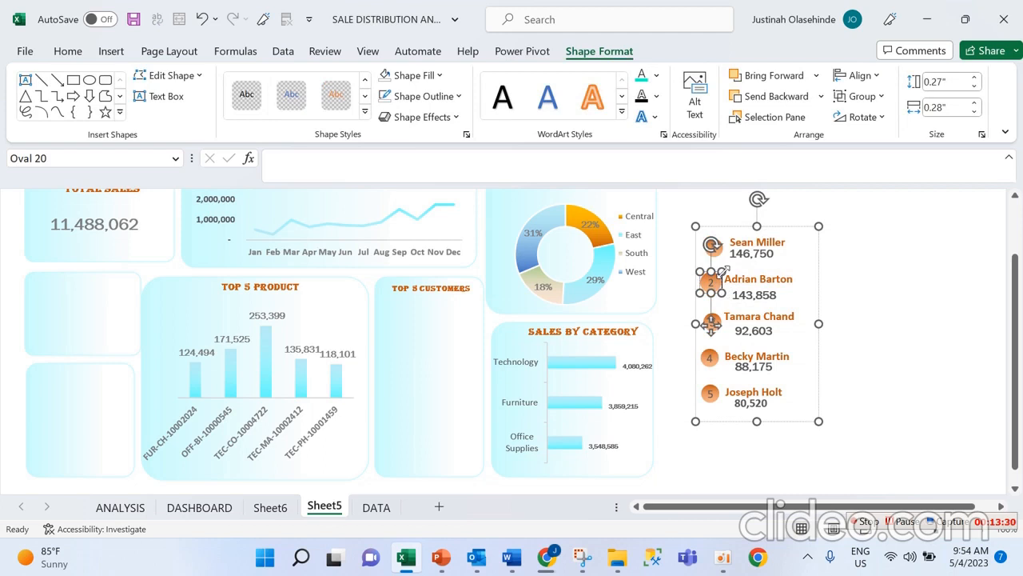
click(831, 281)
Place the grouped customer list on the TOP 5 CUSTOMERS card, just below its title
click(815, 248)
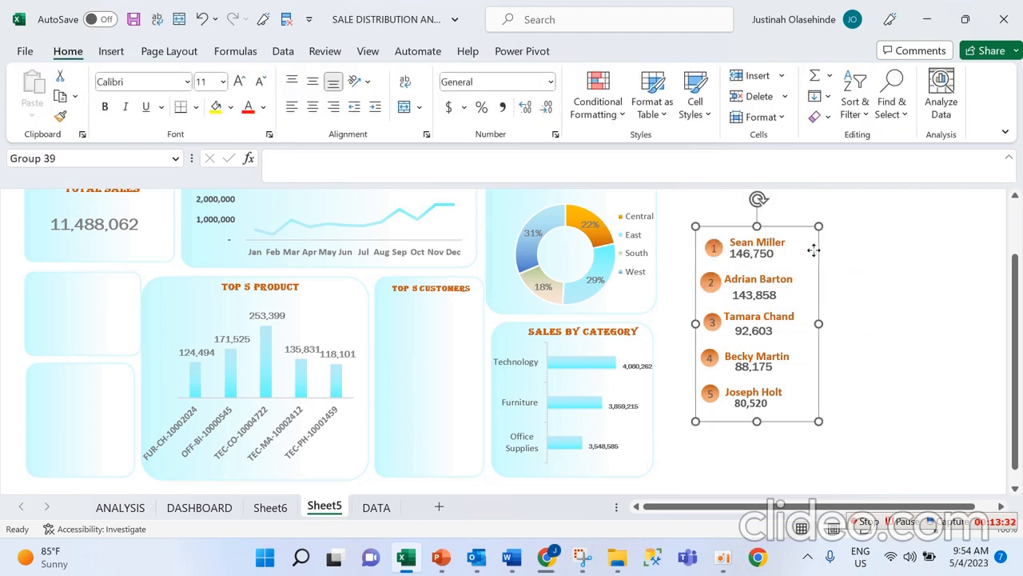
drag(815, 248, 491, 309)
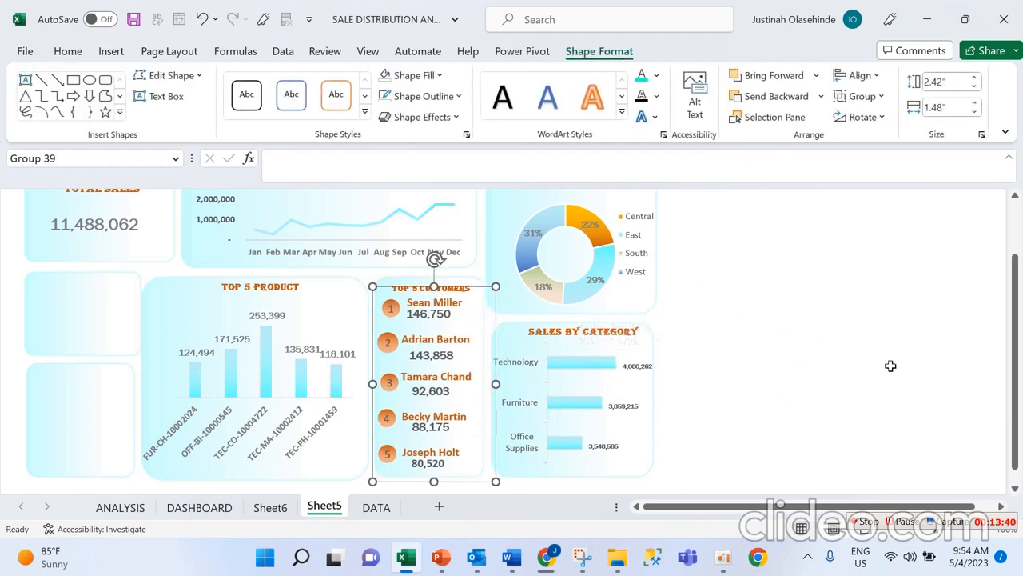
click(990, 348)
drag(464, 359, 462, 360)
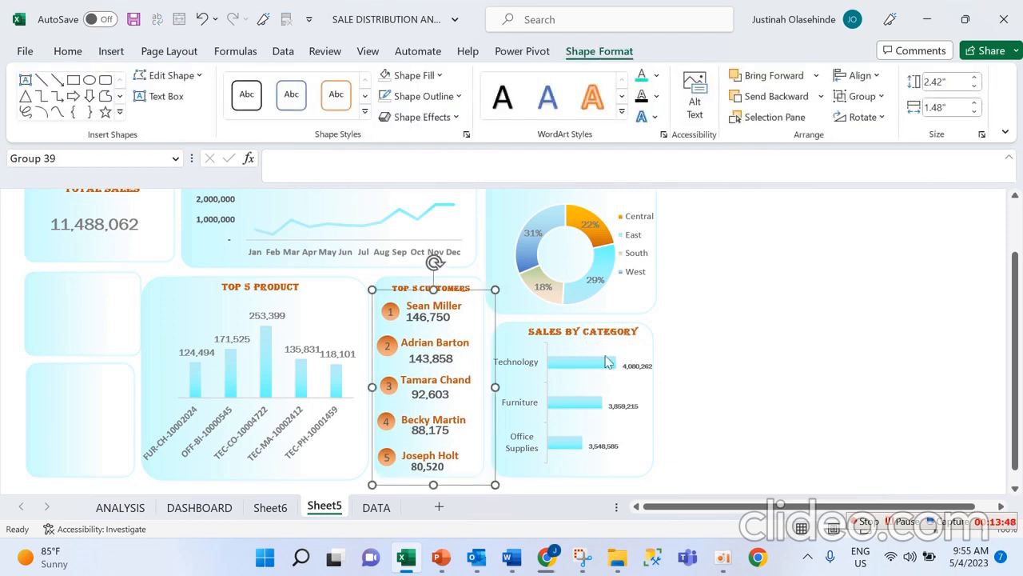
click(904, 313)
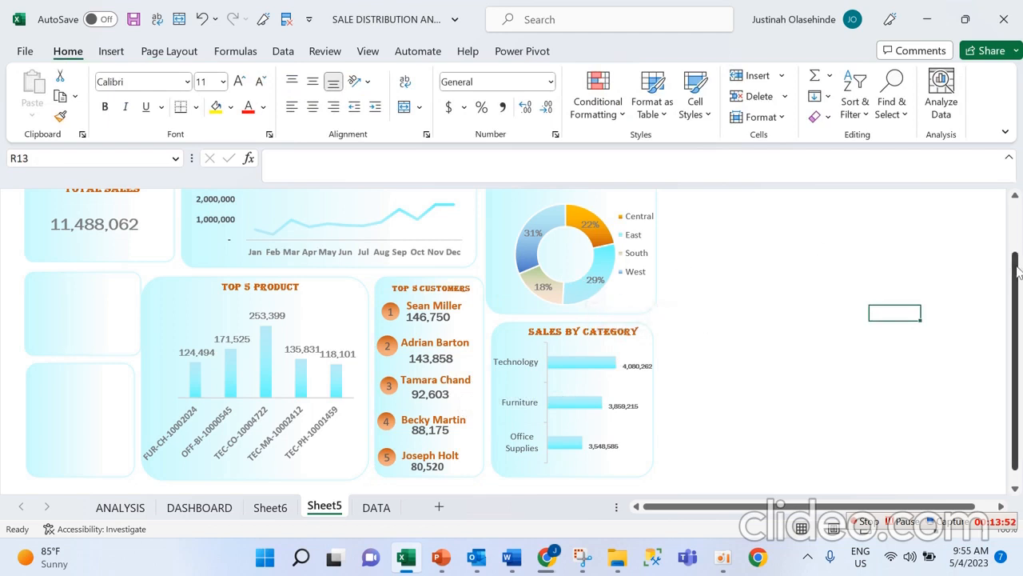
Insert MONTH and Region slicers for the total sales pivot table in cell A4 of Sheet6
drag(1017, 273, 1005, 196)
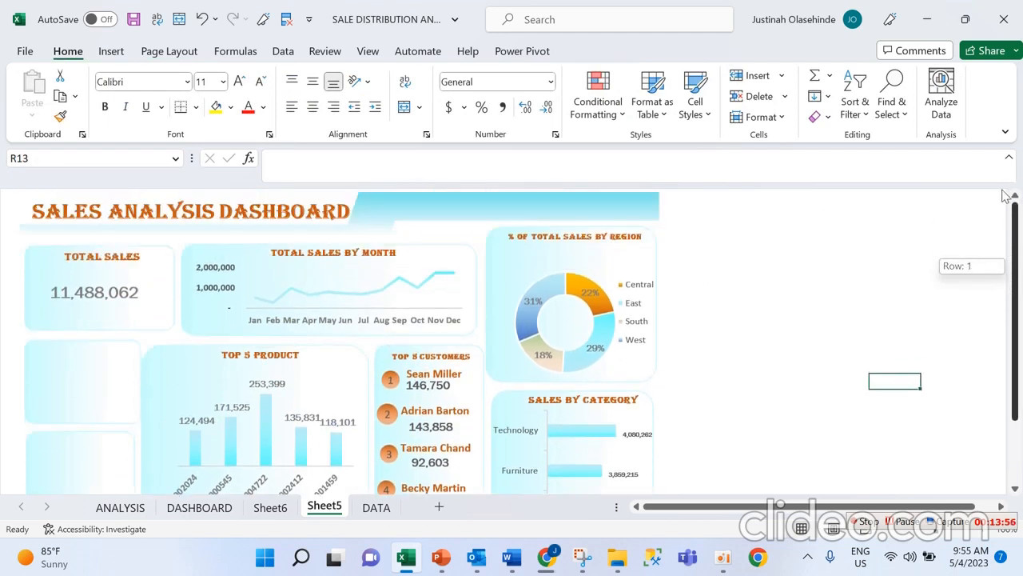
click(723, 257)
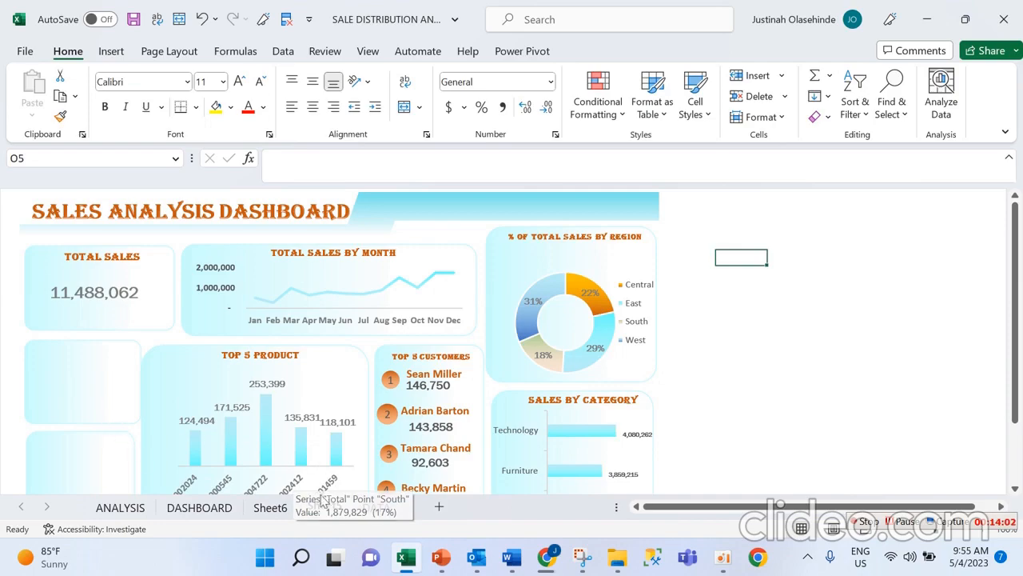
click(376, 508)
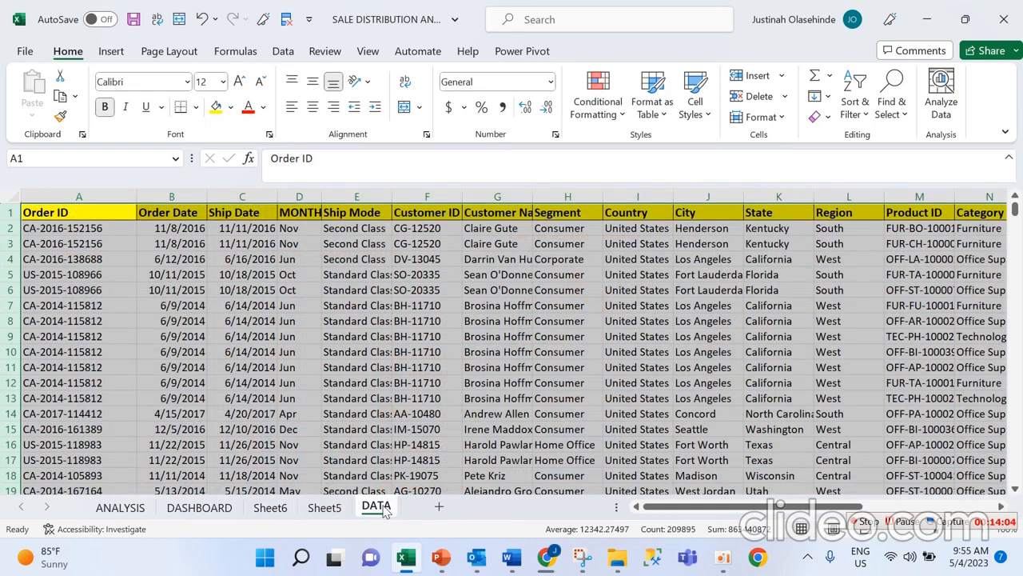
click(276, 509)
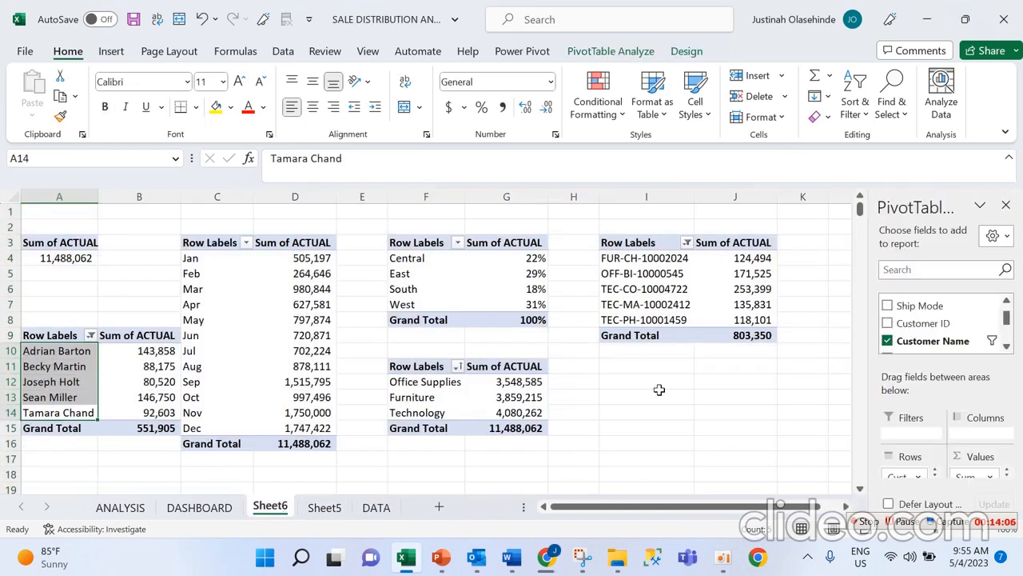
click(88, 254)
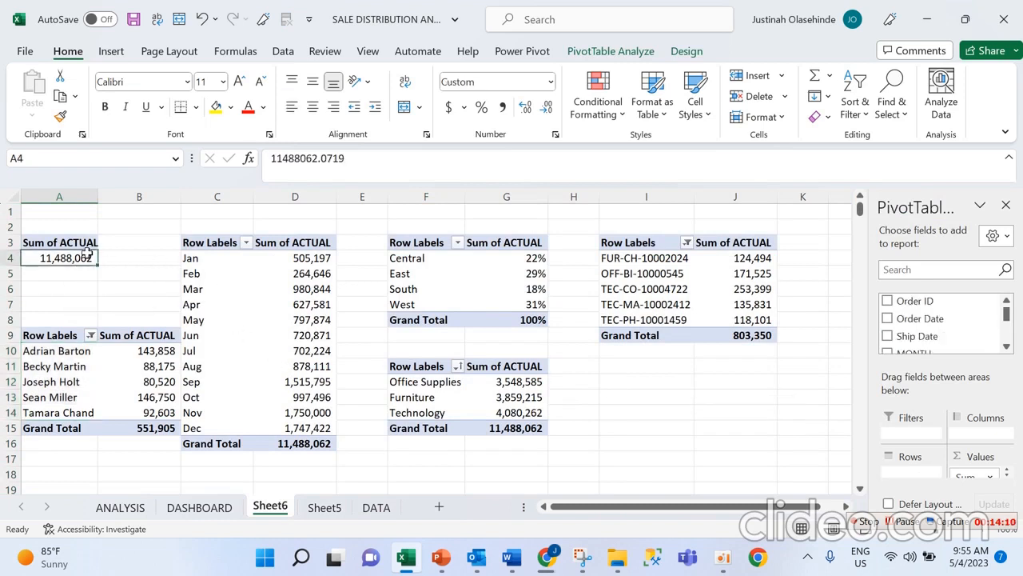
click(112, 51)
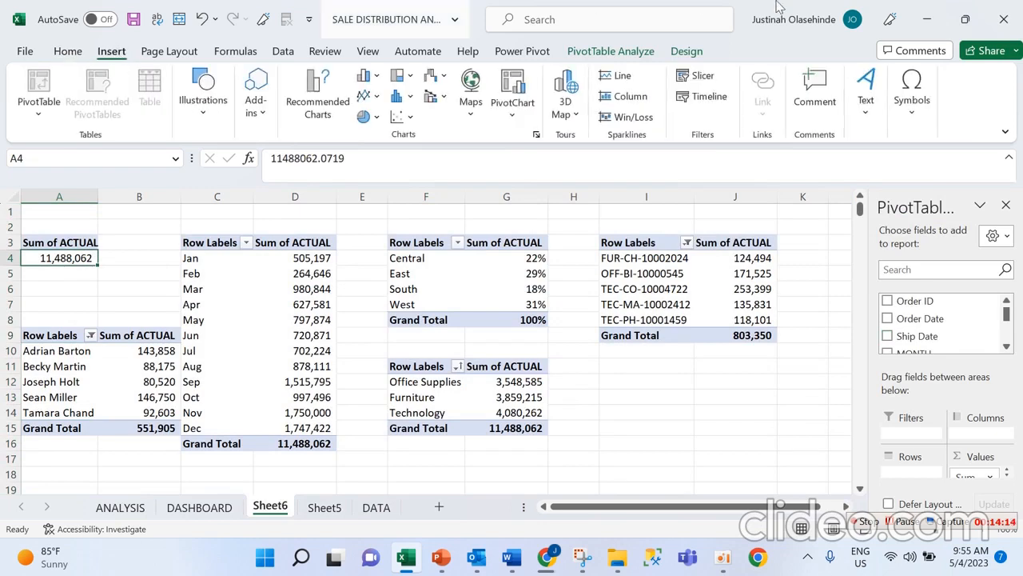
click(703, 75)
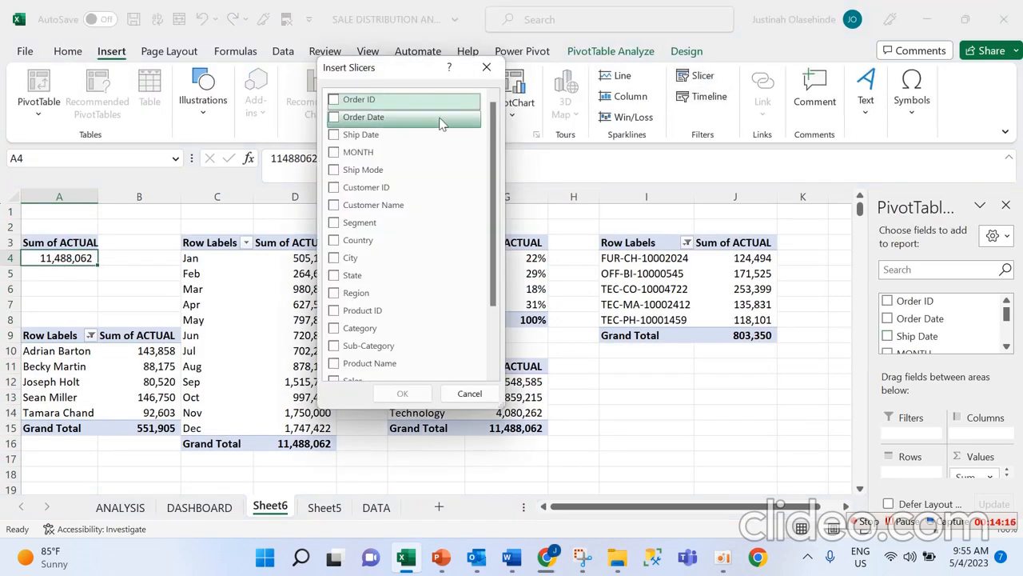
click(339, 155)
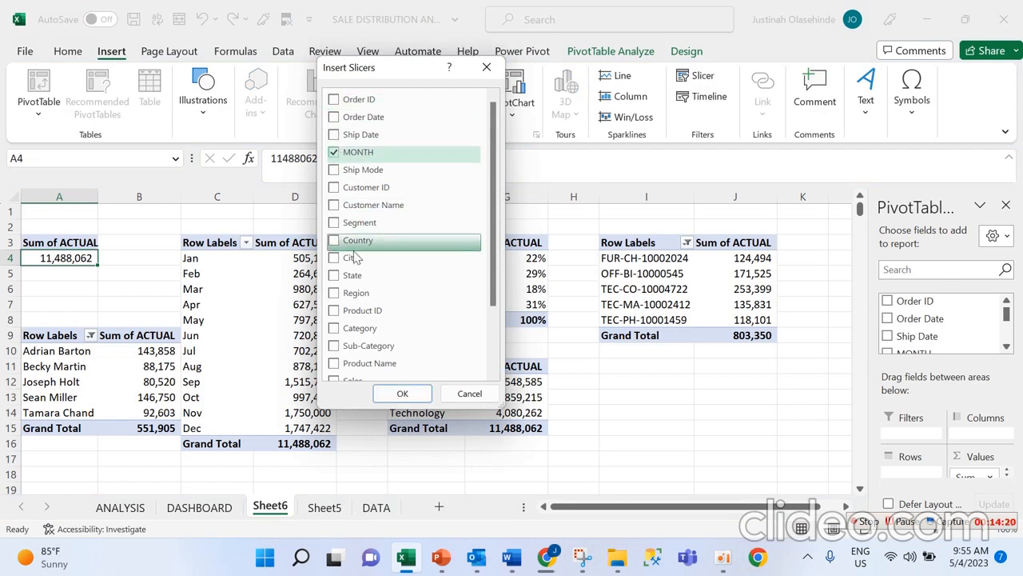
click(335, 293)
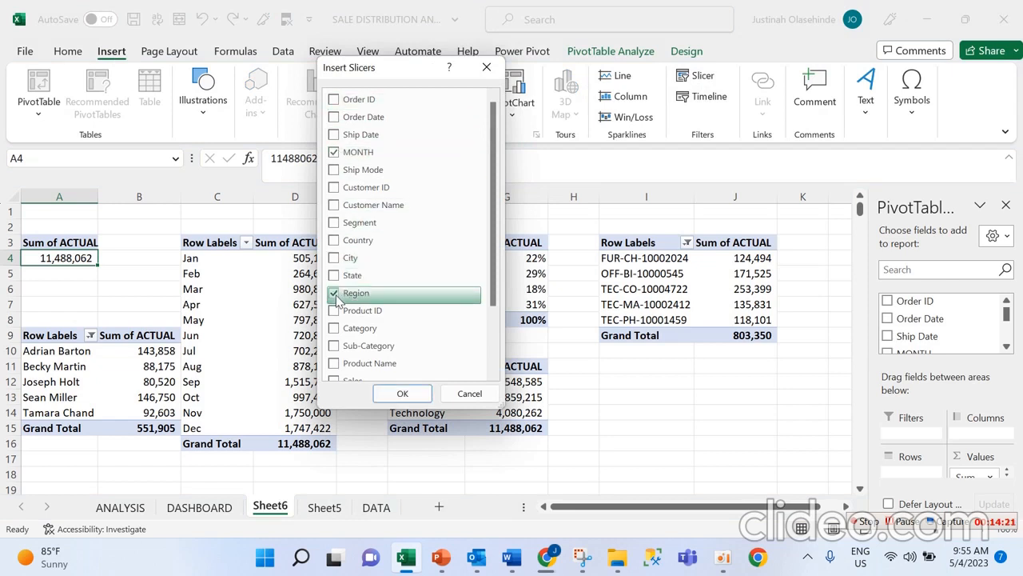
click(400, 392)
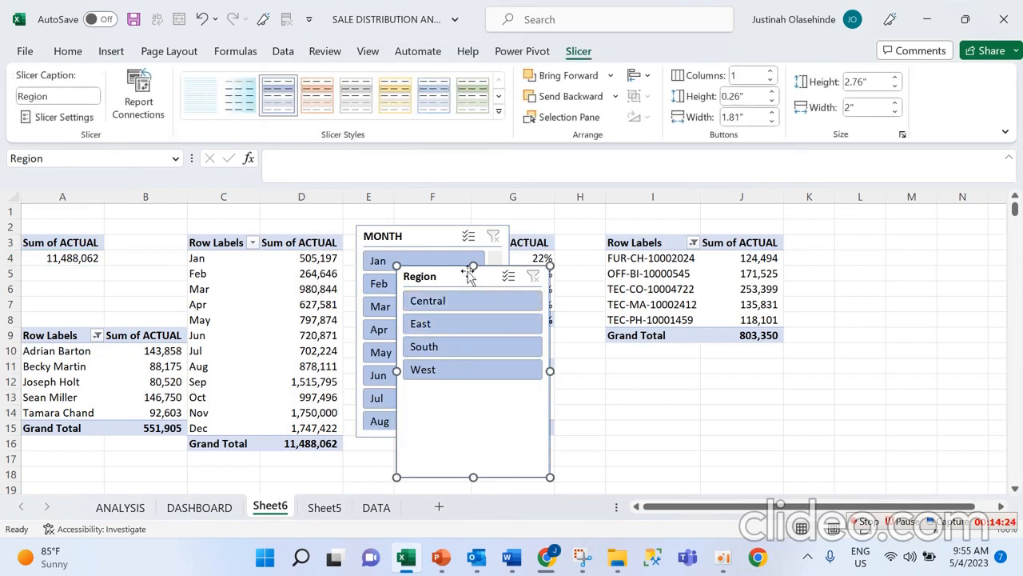
Move the Region slicer off the MONTH slicer so the two sit side by side
drag(470, 276, 434, 242)
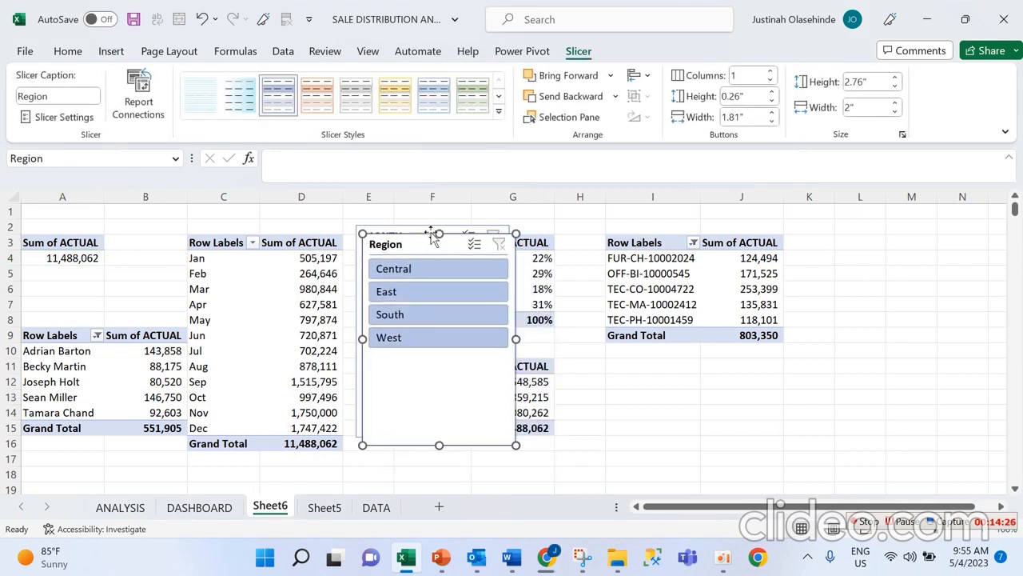
click(428, 230)
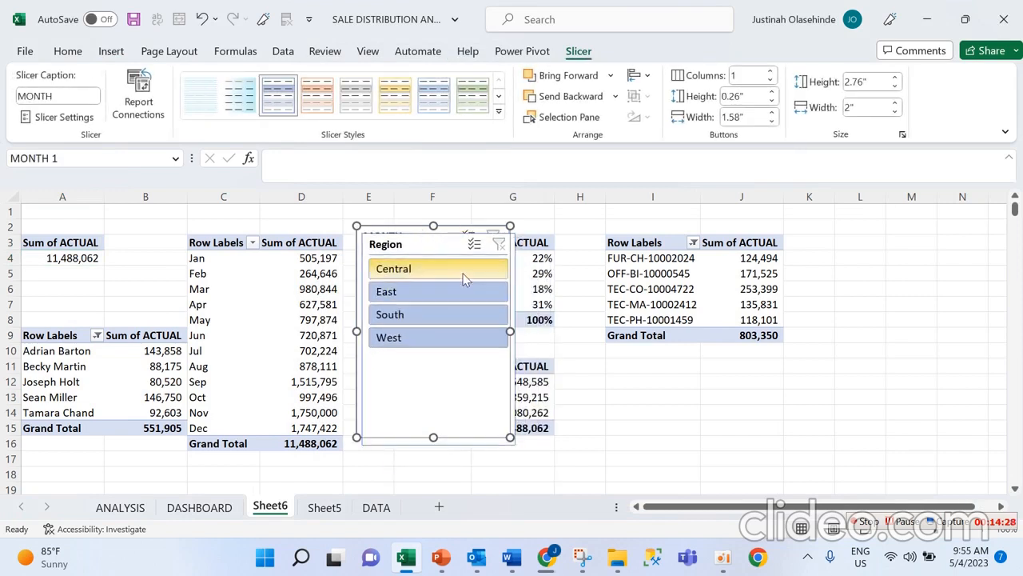
drag(440, 243, 591, 232)
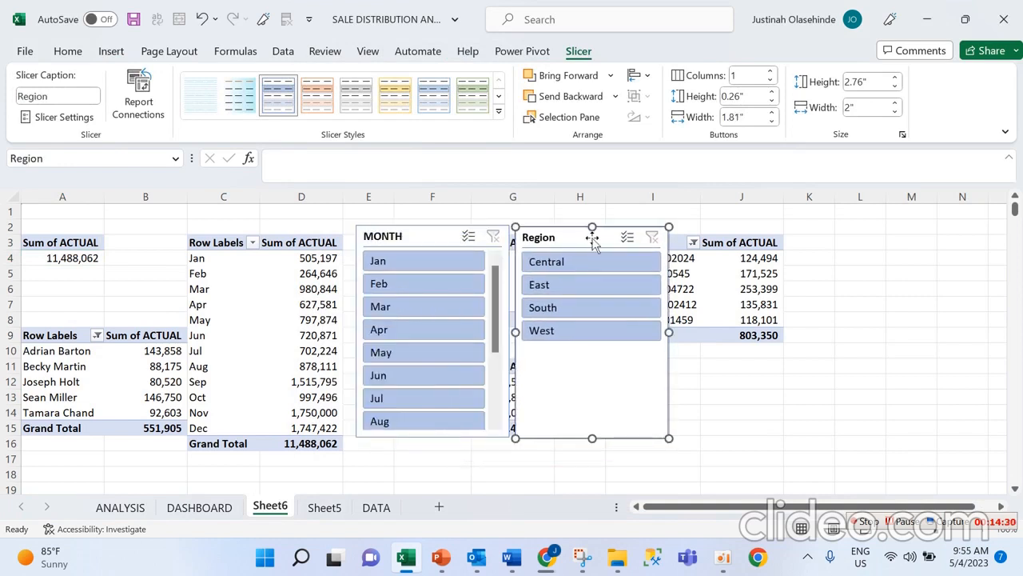
Apply the custom light-blue gradient style to the Region and MONTH slicers and resize the MONTH slicer to about 2.71" high by 2.17" wide
click(247, 102)
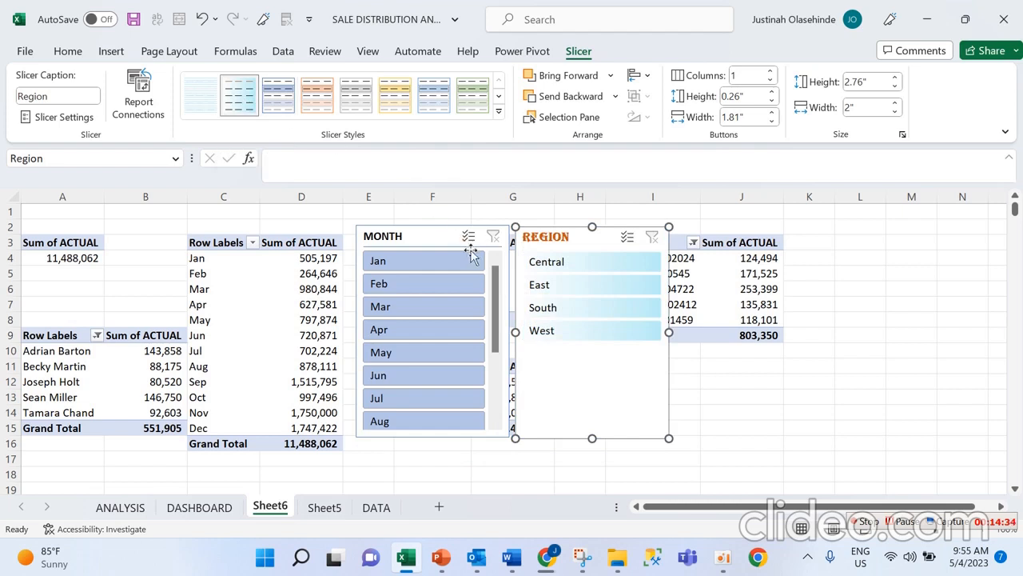
click(440, 240)
click(248, 102)
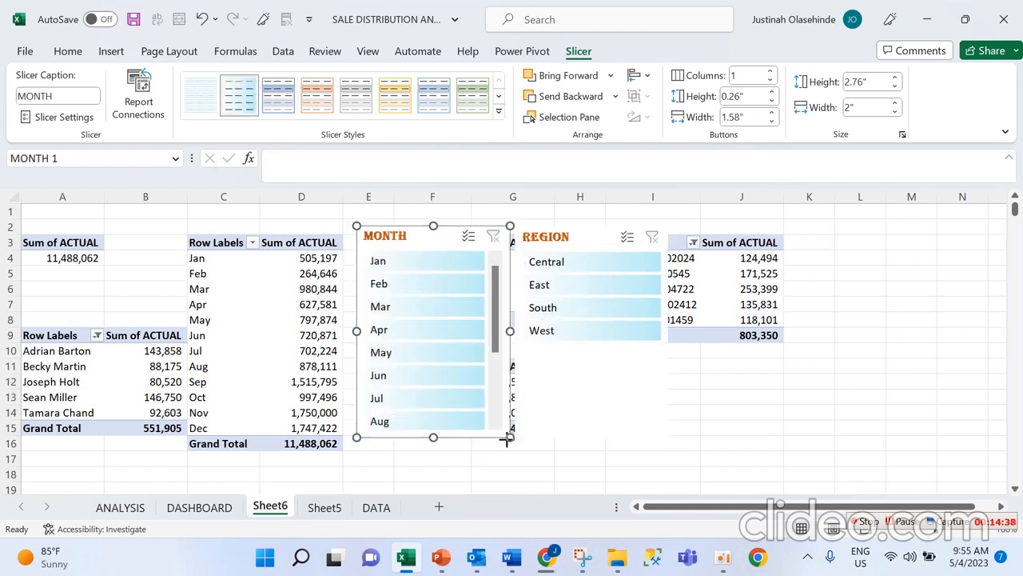
mouse_move(509, 436)
mouse_down()
mouse_move(520, 416)
mouse_move(519, 376)
mouse_move(522, 433)
mouse_up()
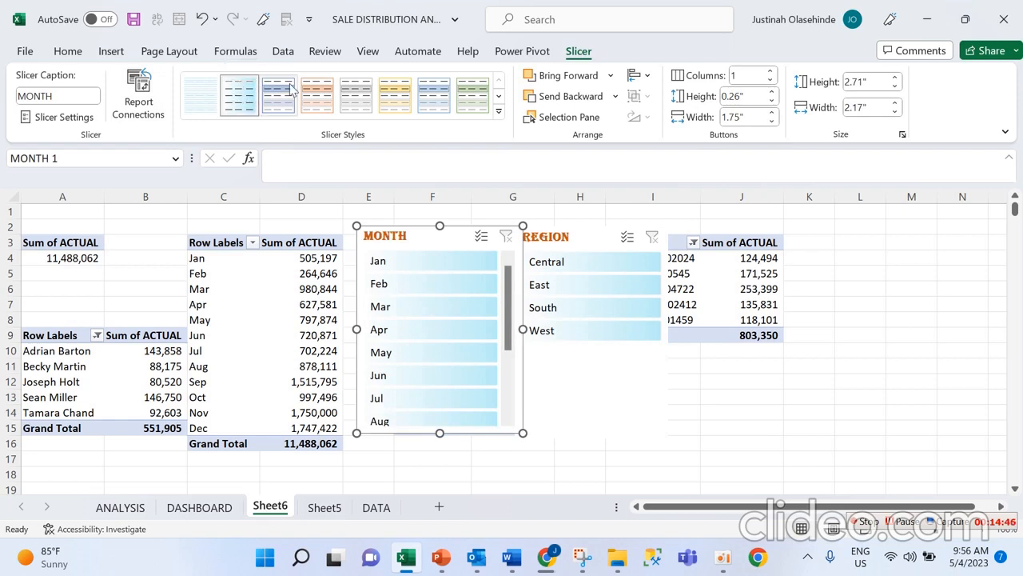
Duplicate the default blue slicer style from the Region slicer and remove the borders of its Whole Slicer element
click(591, 420)
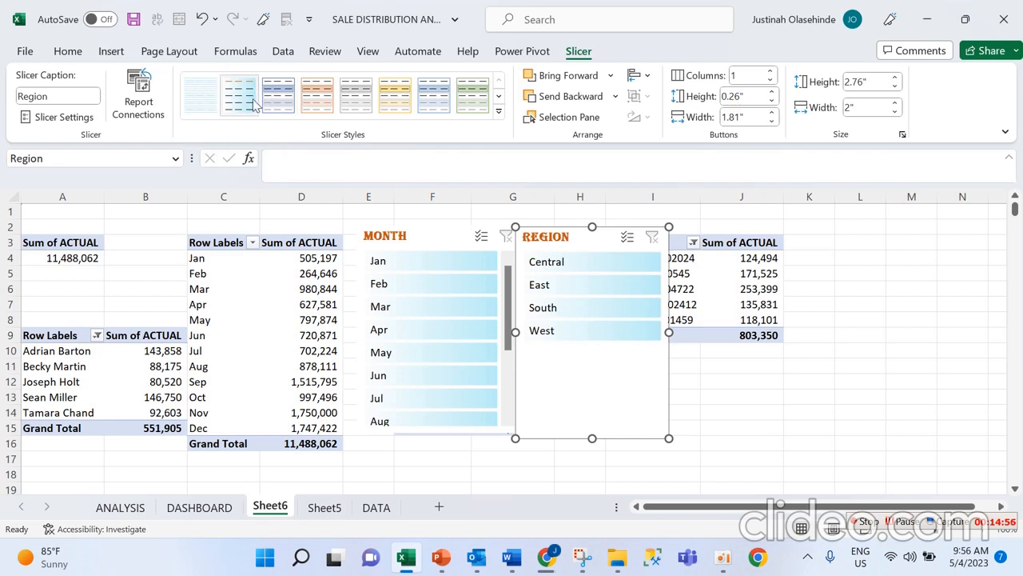
right_click(286, 107)
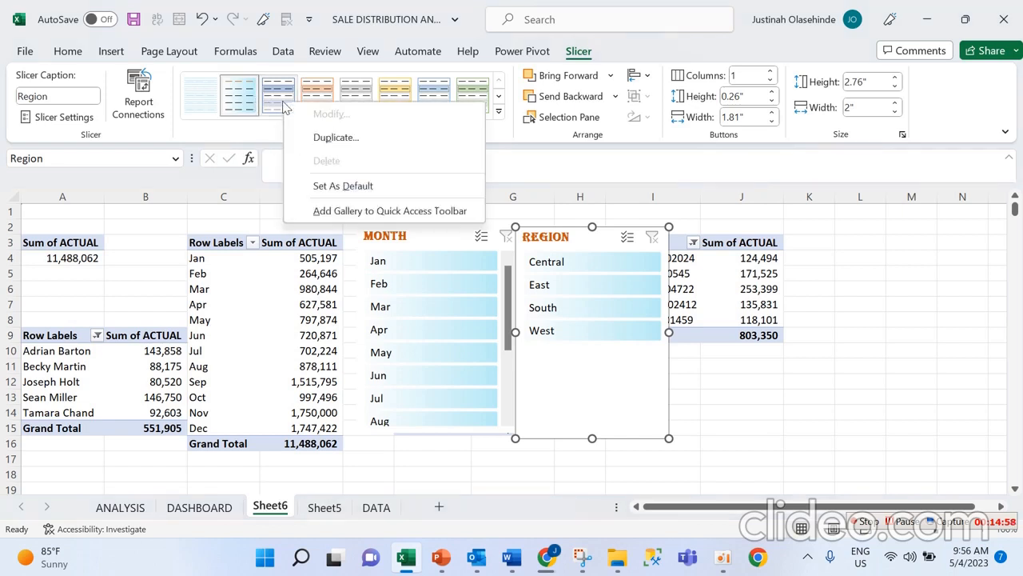
click(336, 137)
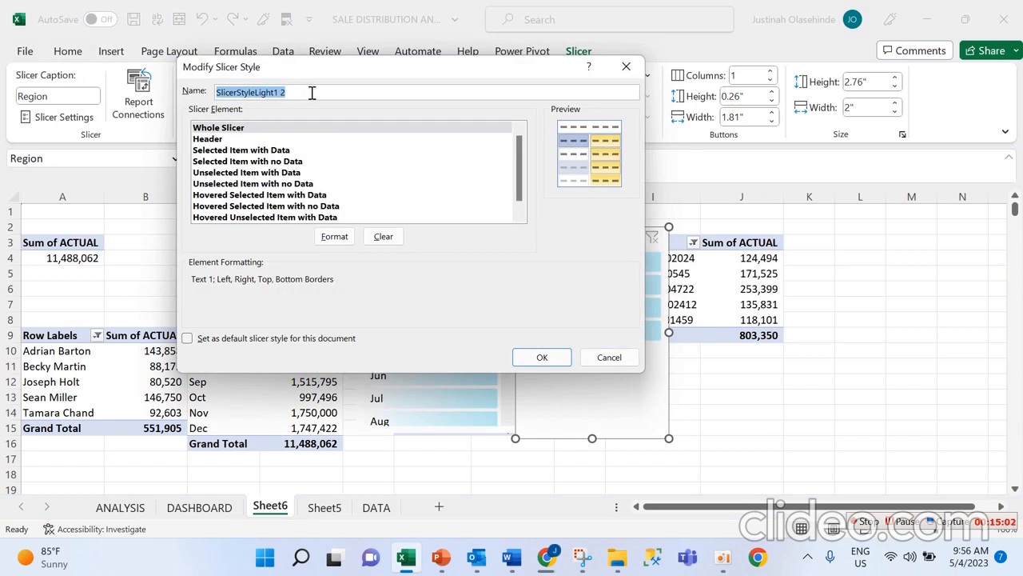
click(248, 129)
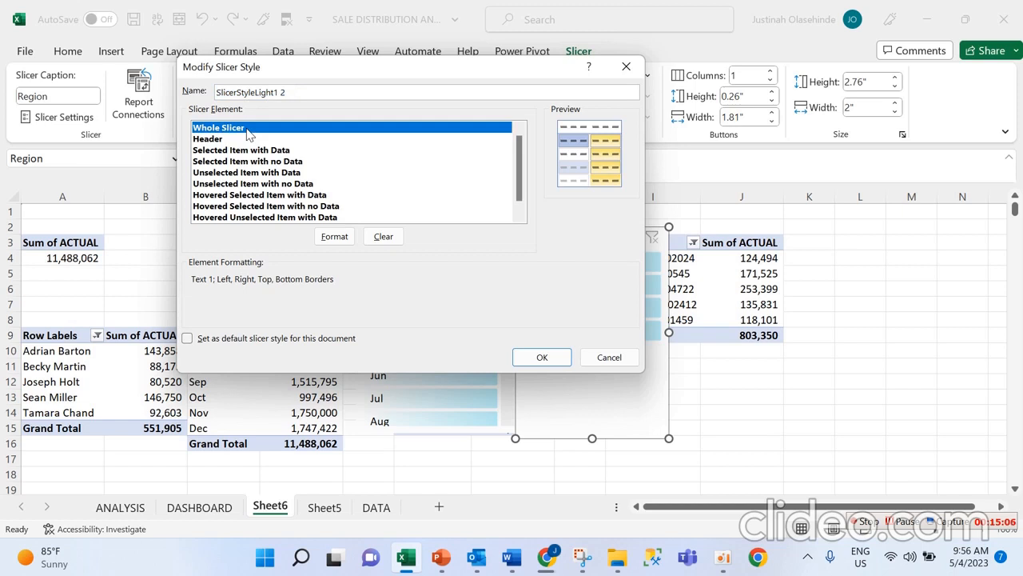
click(346, 243)
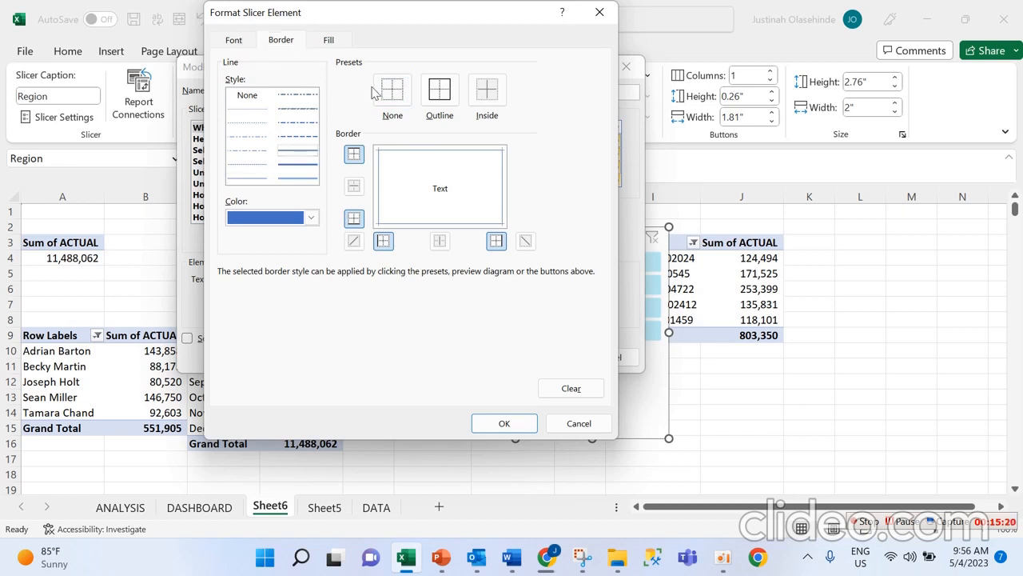
Fill the Whole Slicer element with a horizontal white-cyan-white gradient, save the duplicated style and apply it to the Region slicer
click(333, 40)
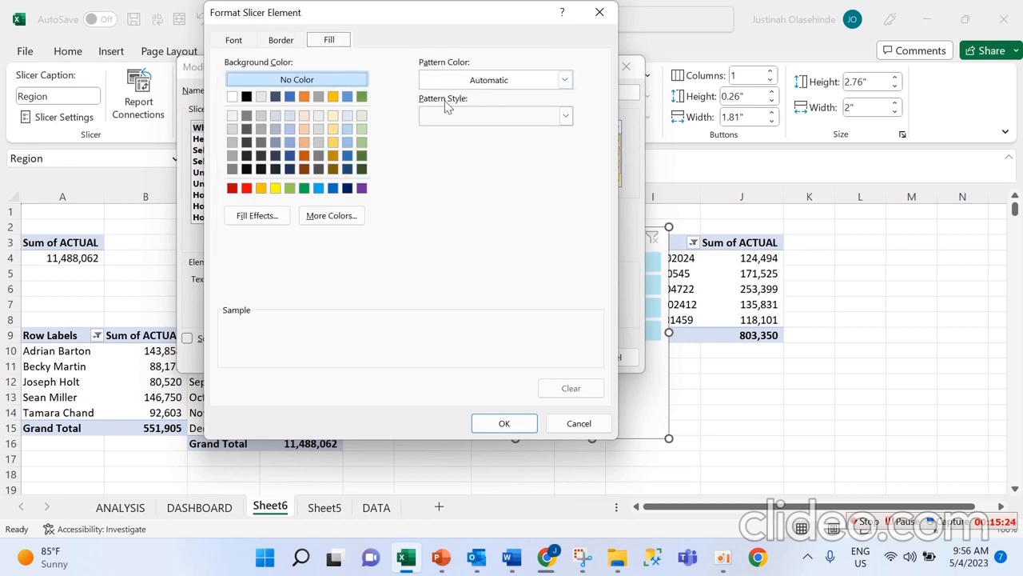
click(263, 216)
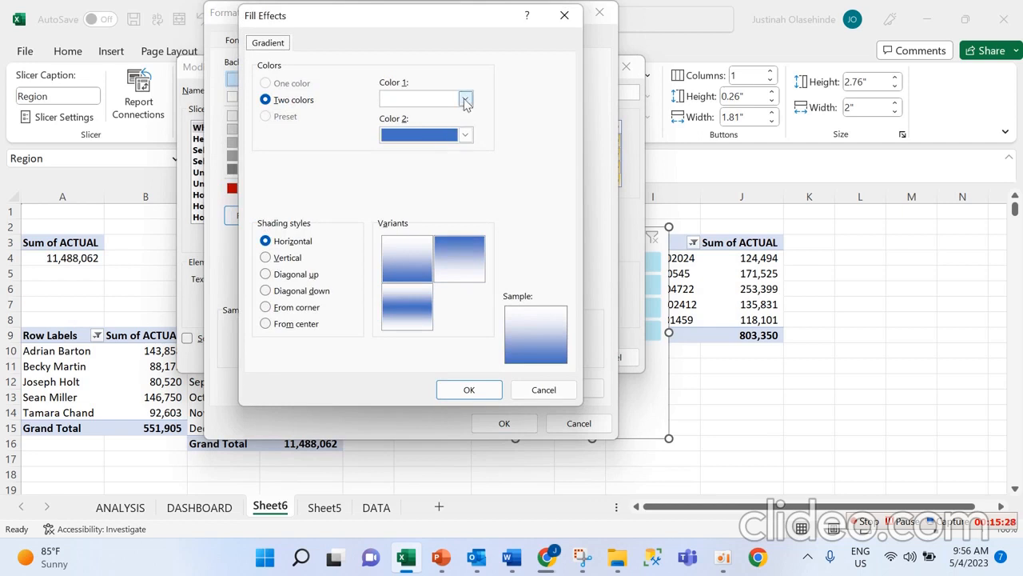
click(465, 134)
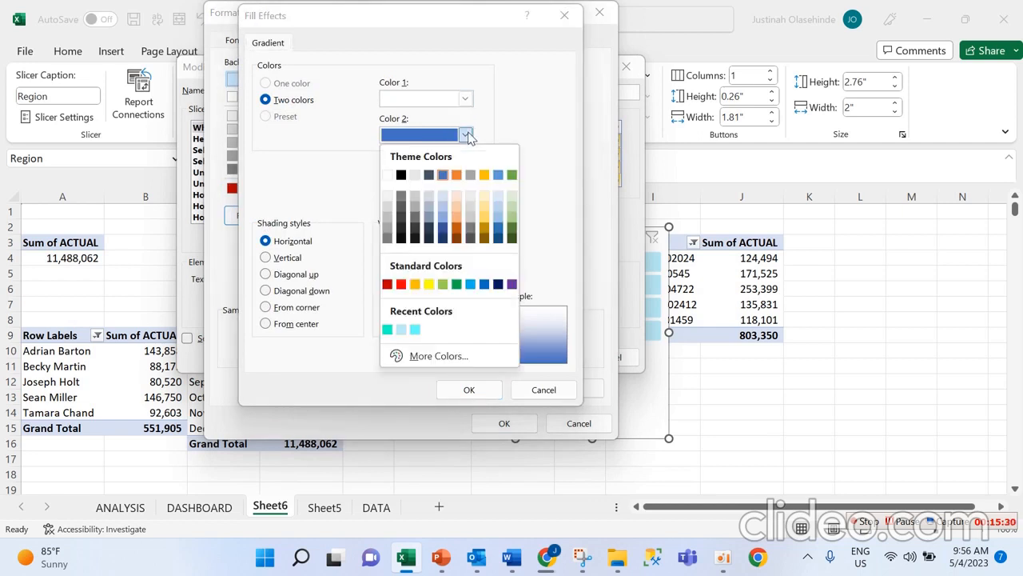
click(415, 331)
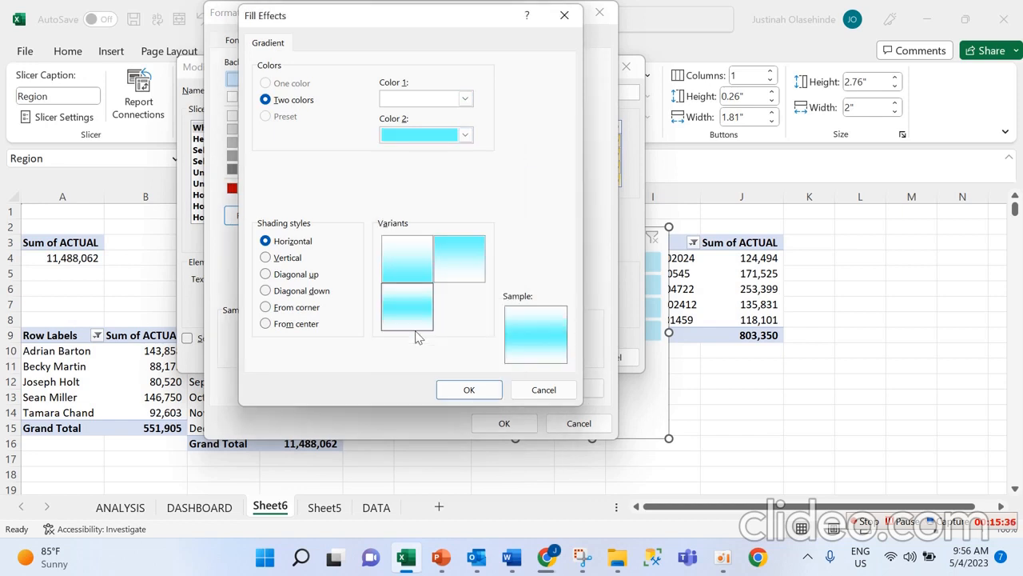
click(479, 389)
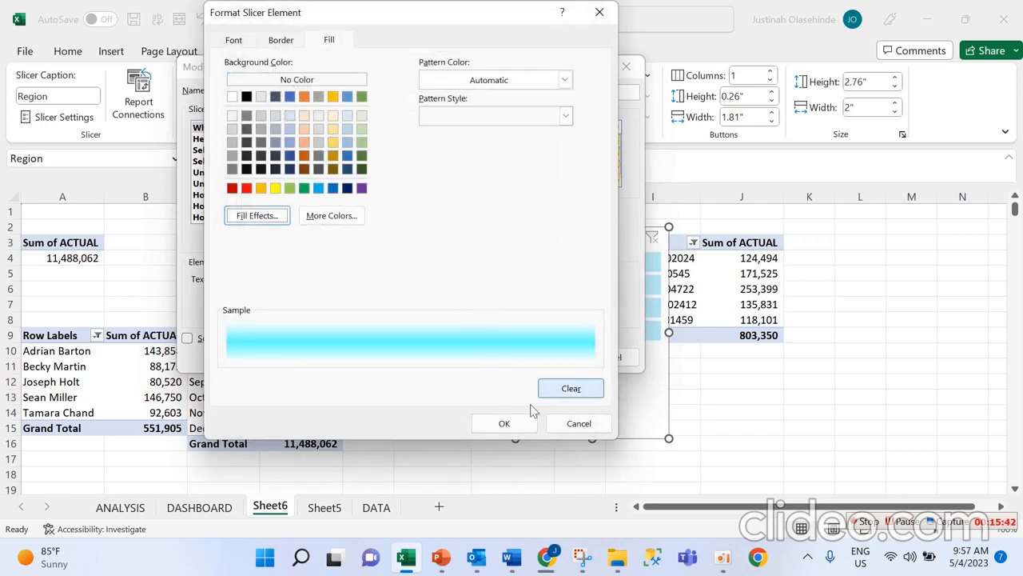
click(518, 424)
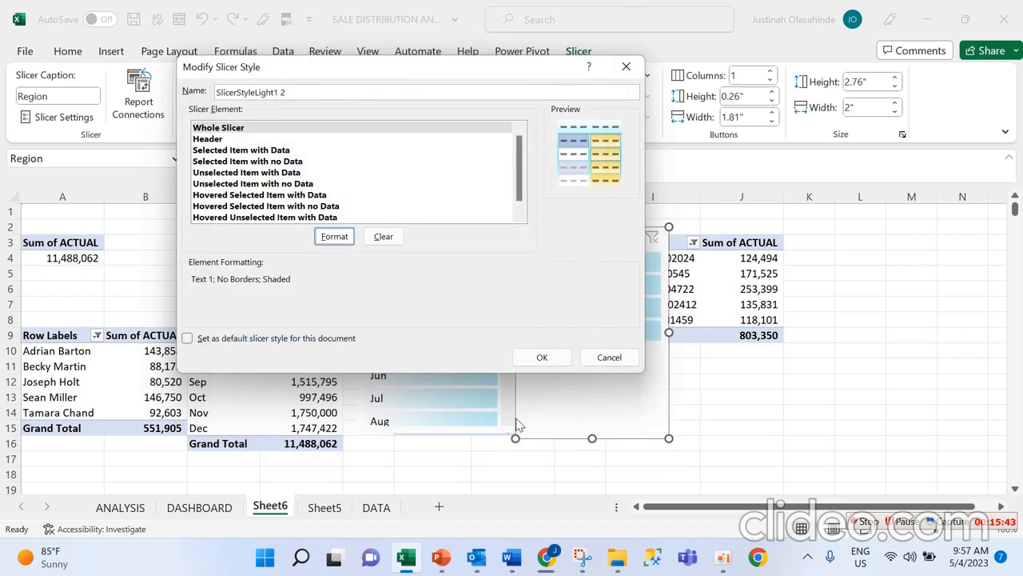
click(540, 356)
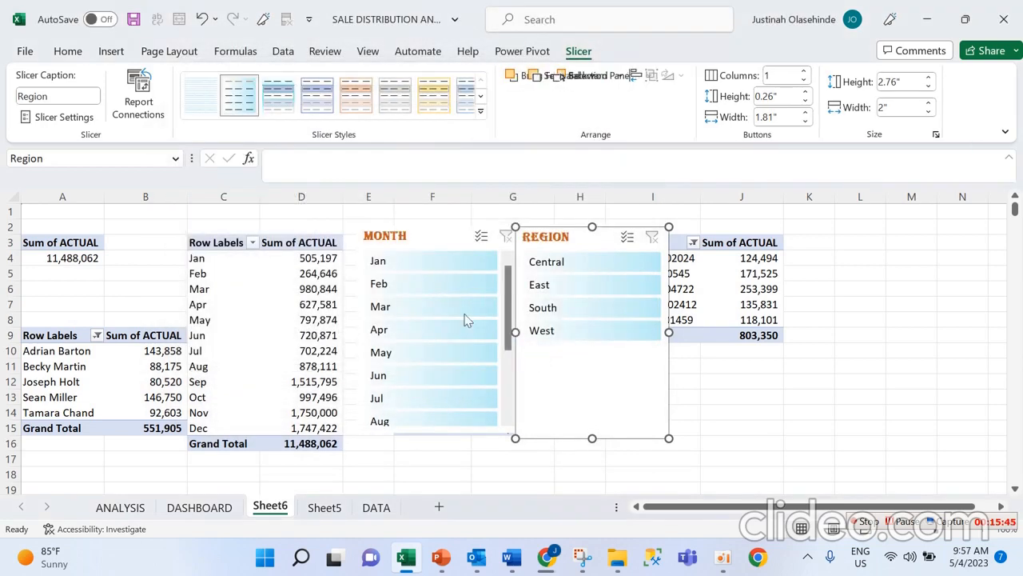
click(288, 96)
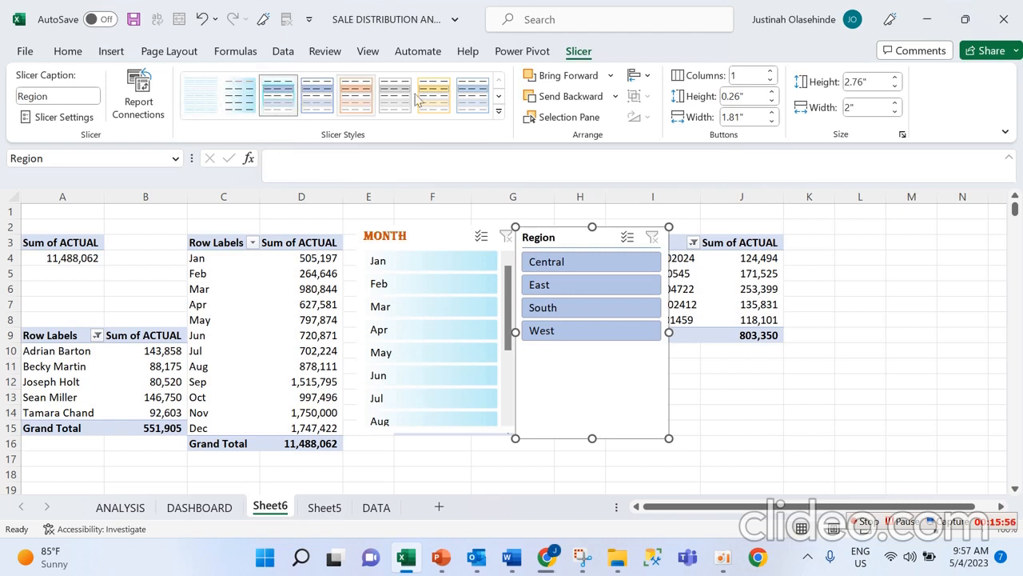
Create a new slicer style and fill its Whole Slicer element with a horizontal two-color gradient from white to the recent cyan
click(500, 113)
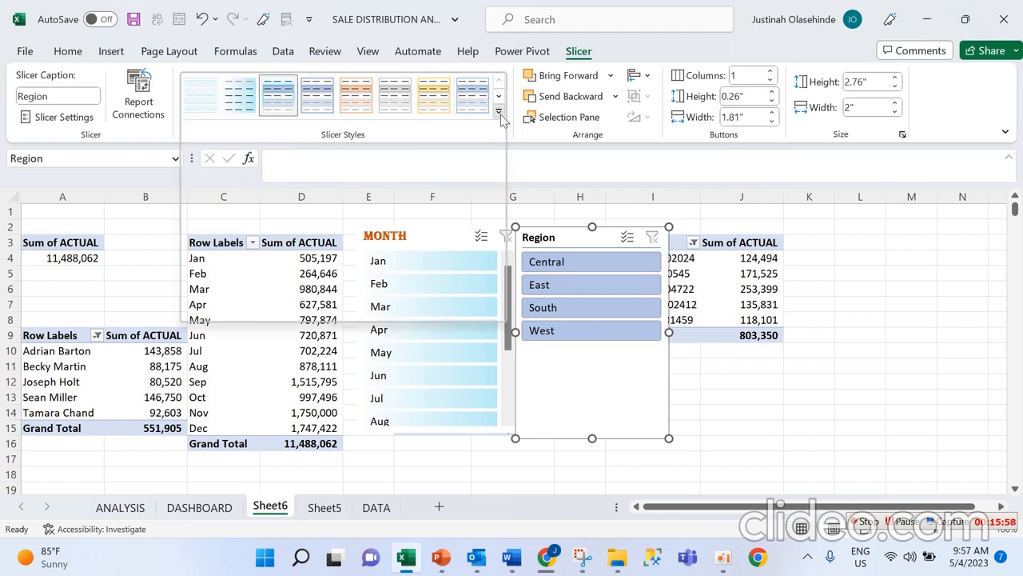
click(285, 310)
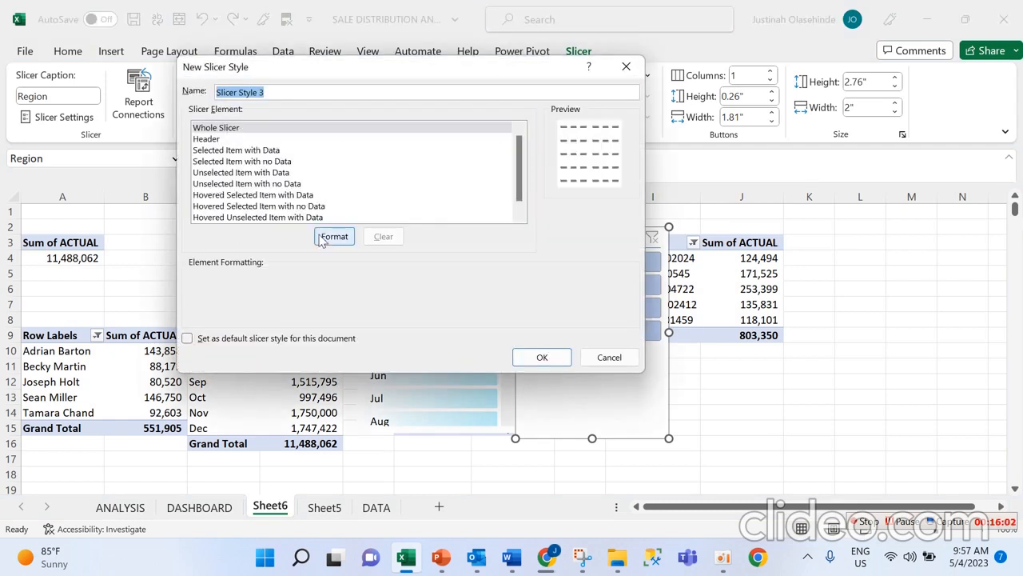
click(334, 237)
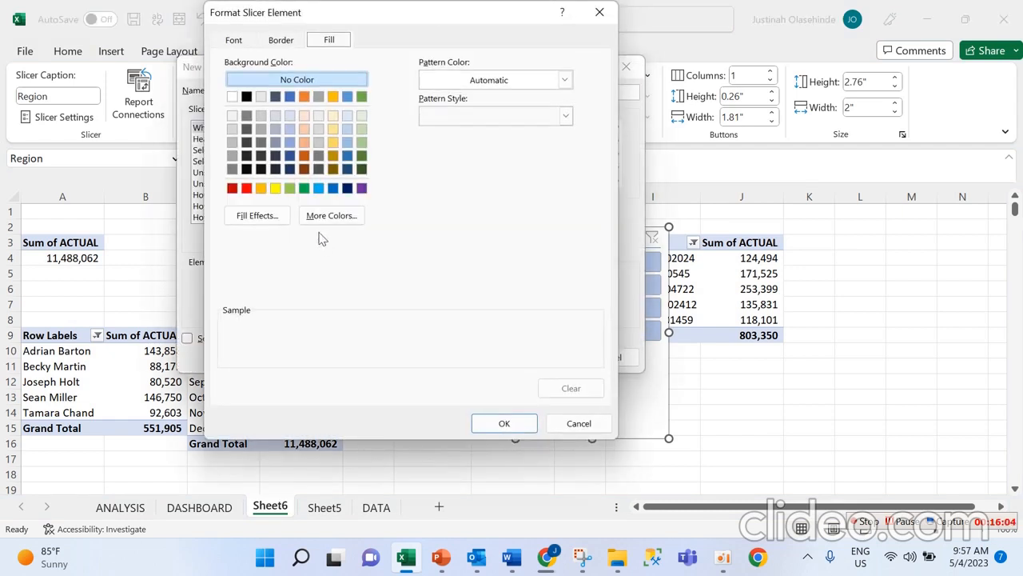
click(280, 222)
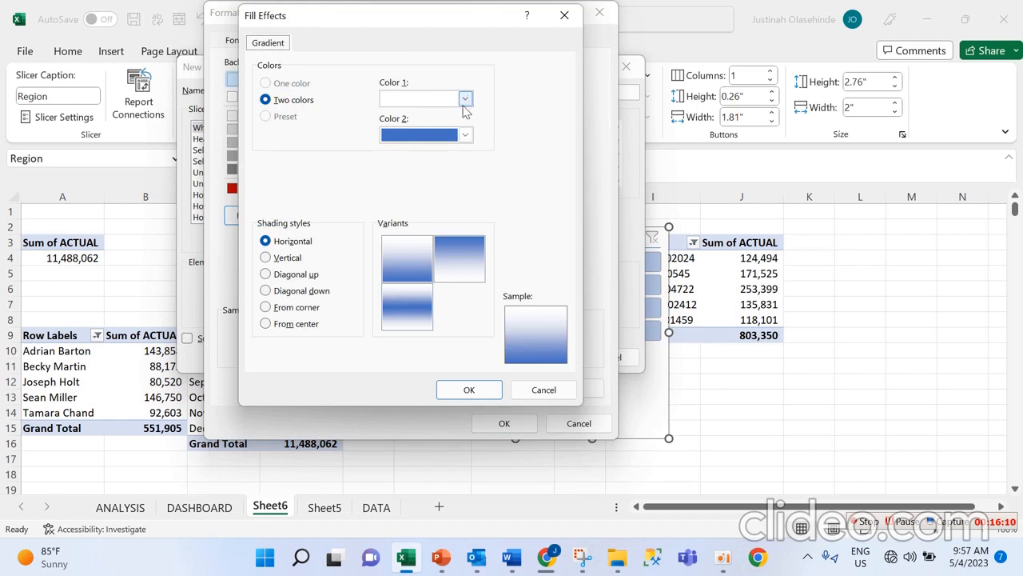
click(466, 135)
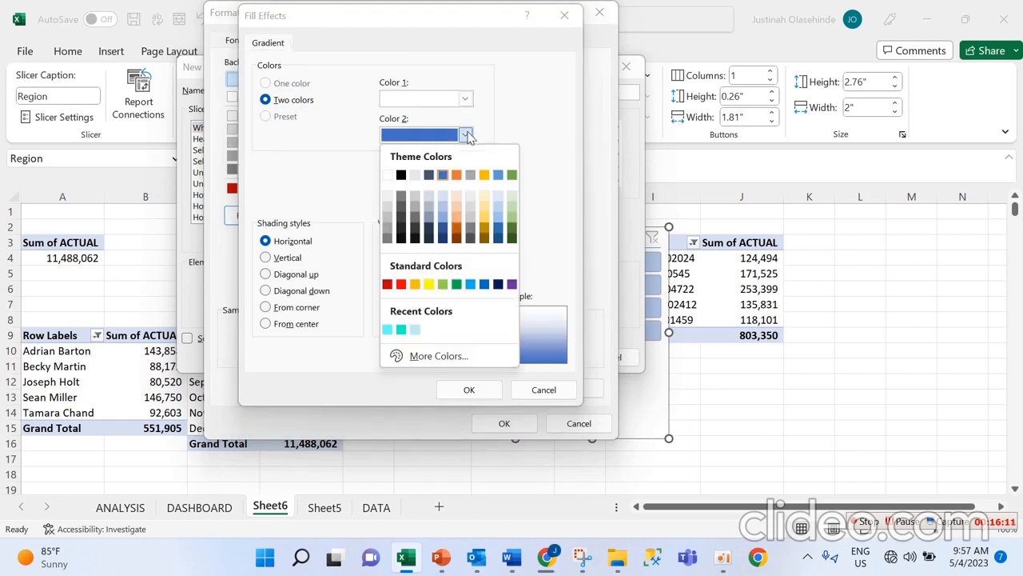
click(389, 330)
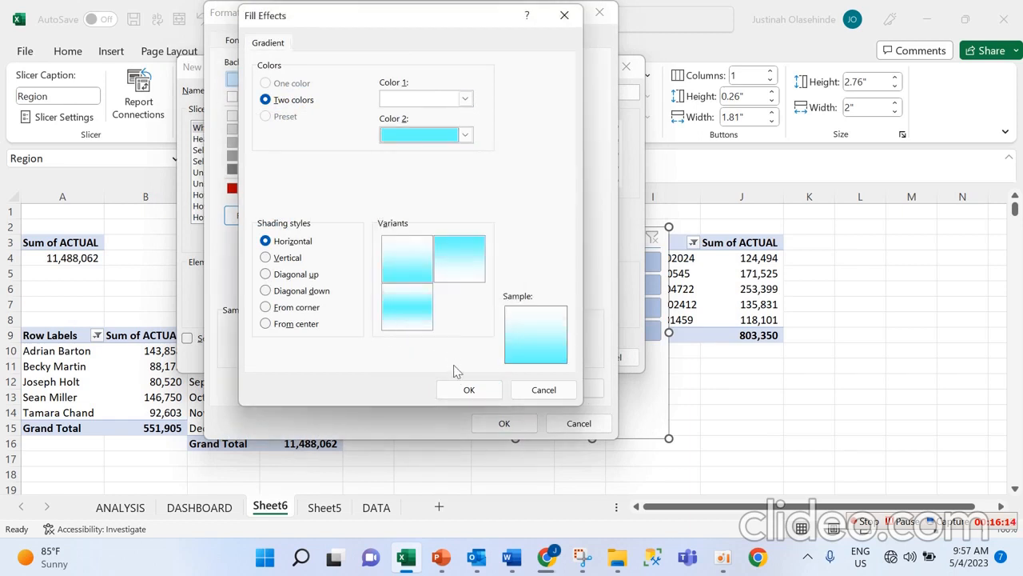
click(462, 389)
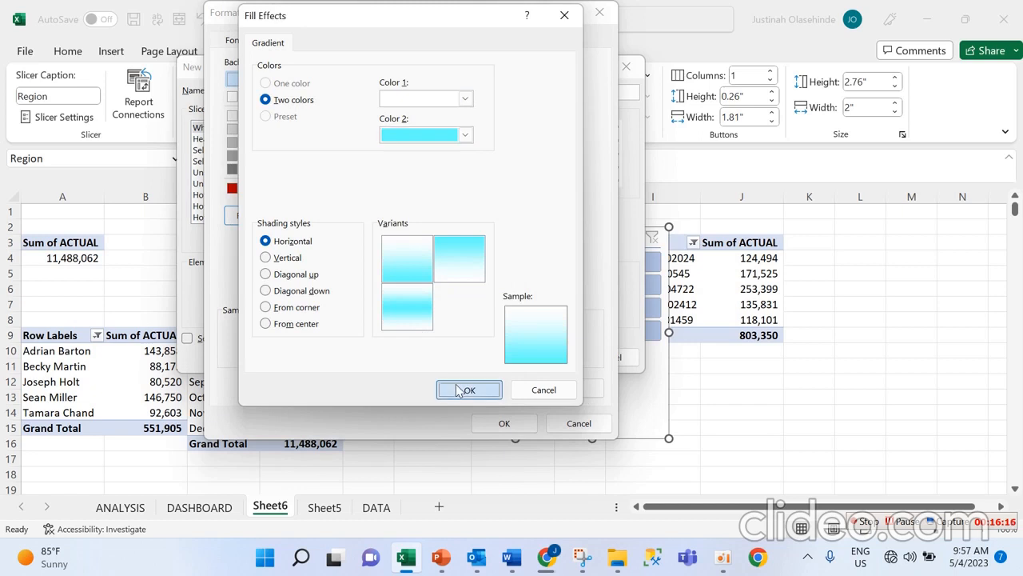
Give the new style's Whole Slicer element a dashed outline border
click(301, 43)
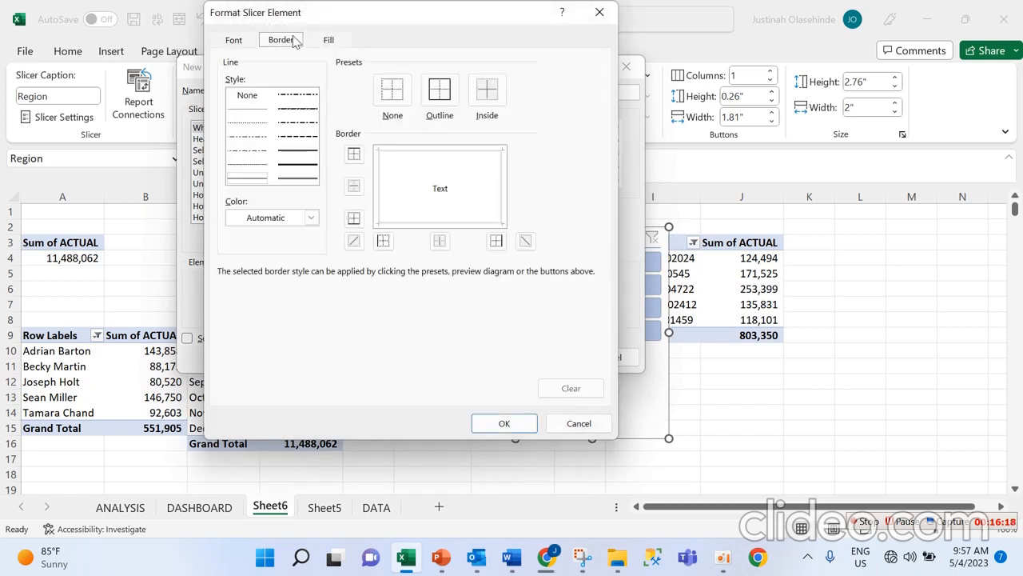
click(402, 94)
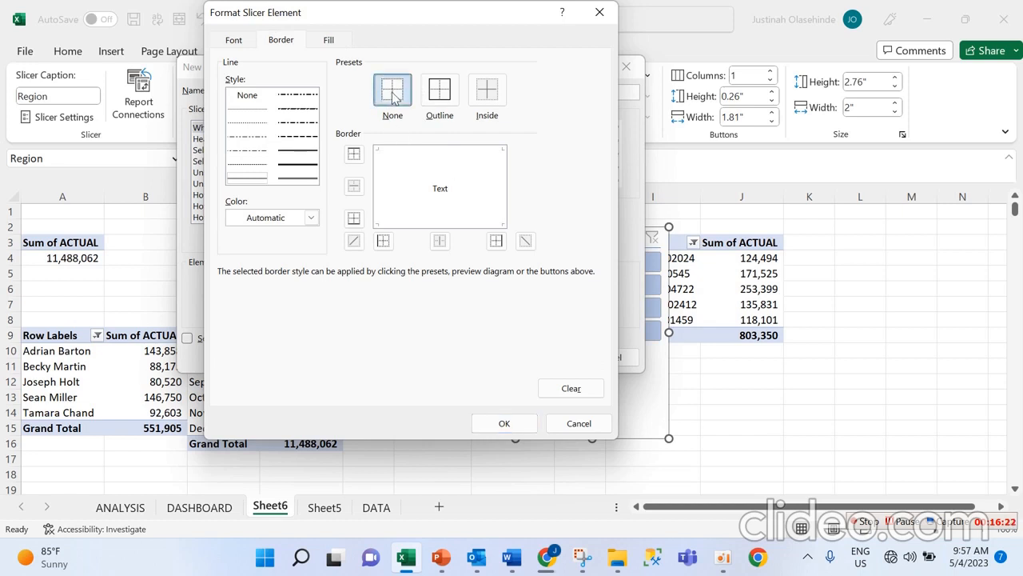
click(309, 156)
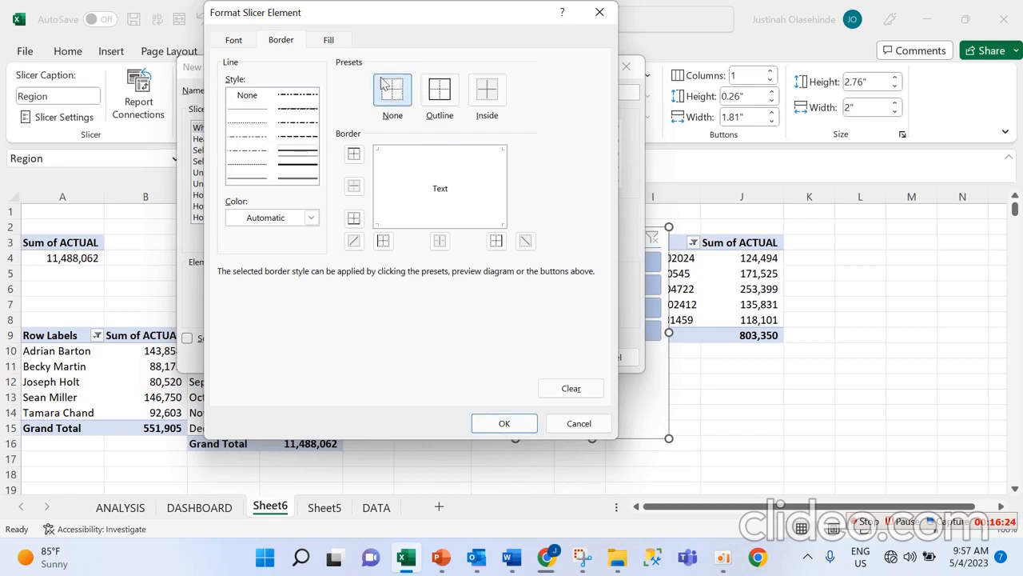
click(309, 141)
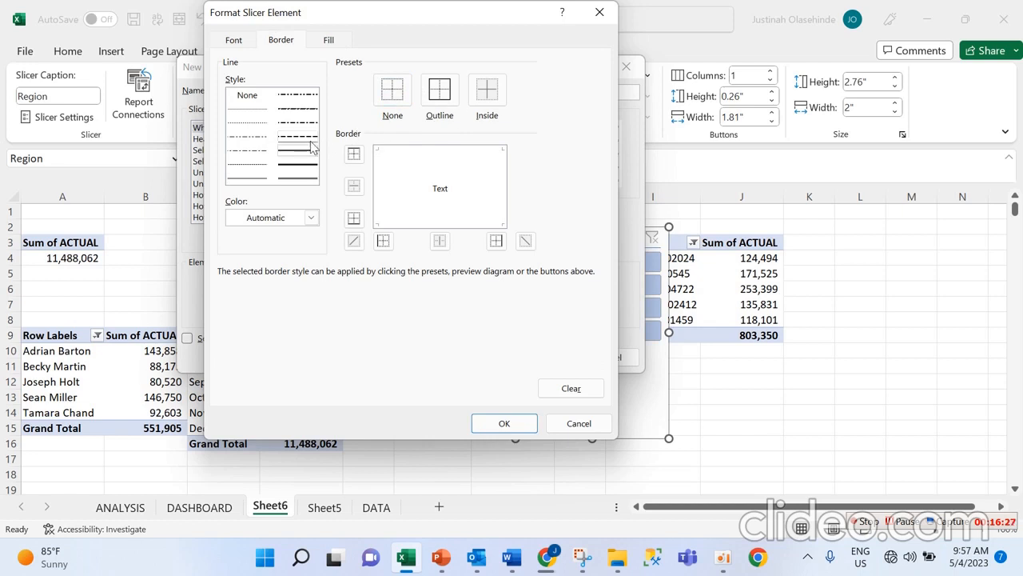
click(429, 99)
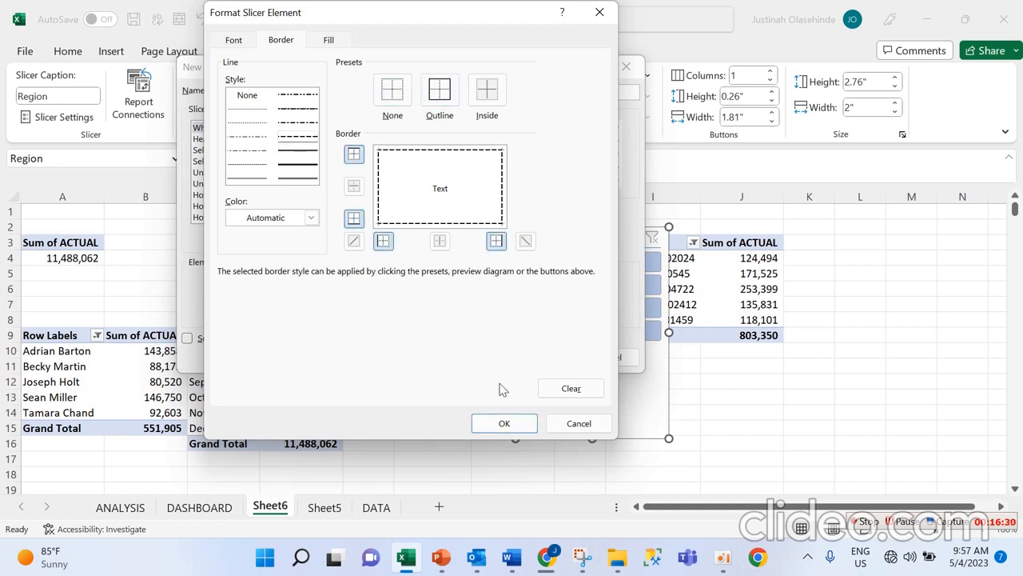
click(504, 423)
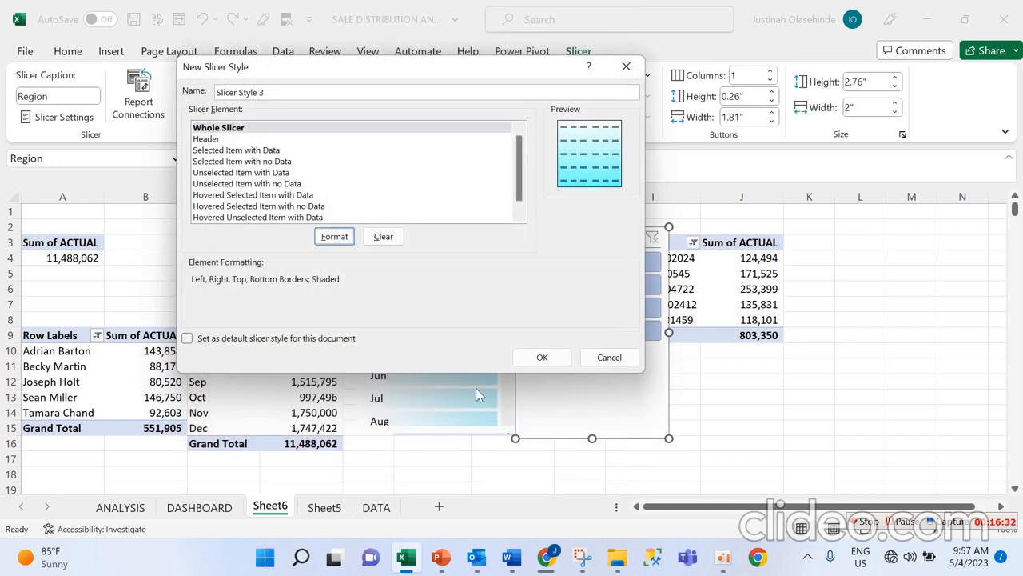
Format the new style's Header element in orange, bold Calibri (Body) text and save the slicer style
click(235, 140)
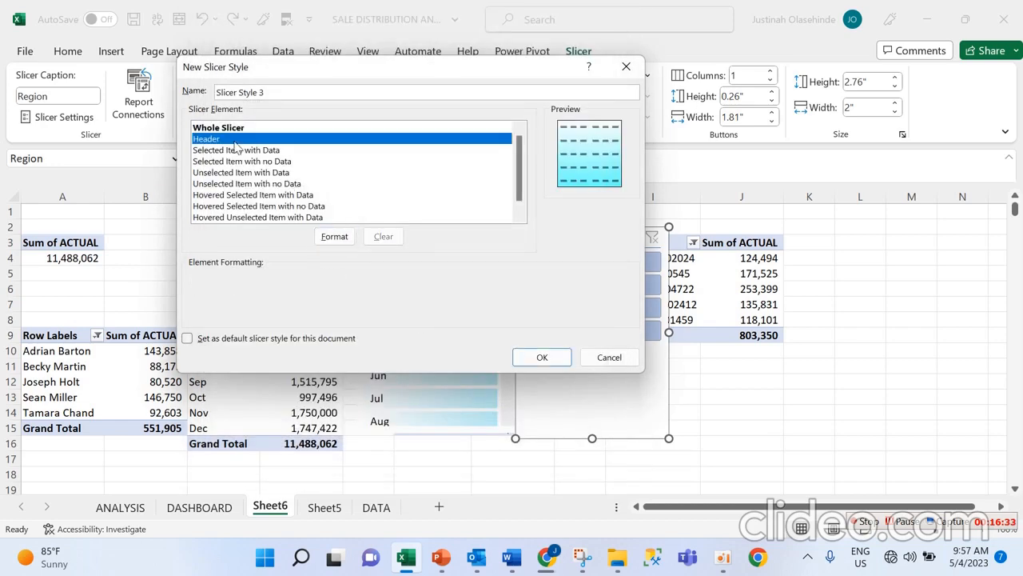
click(334, 236)
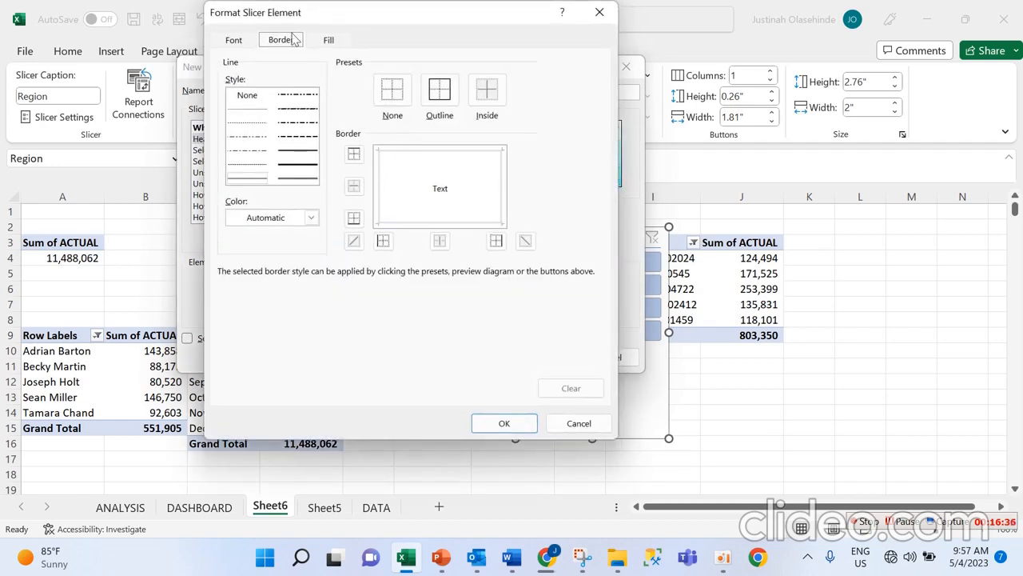
click(240, 41)
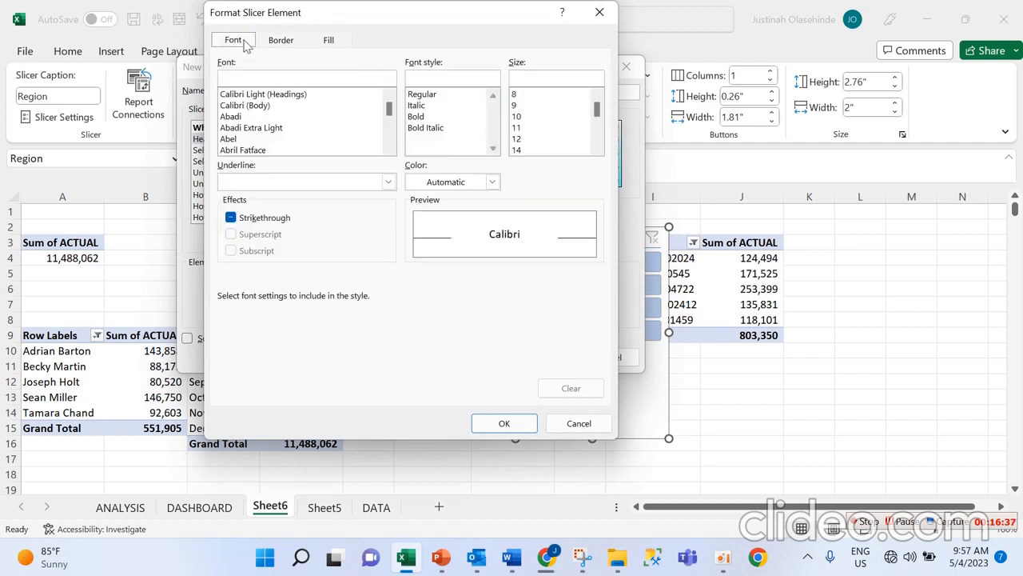
click(482, 182)
click(479, 253)
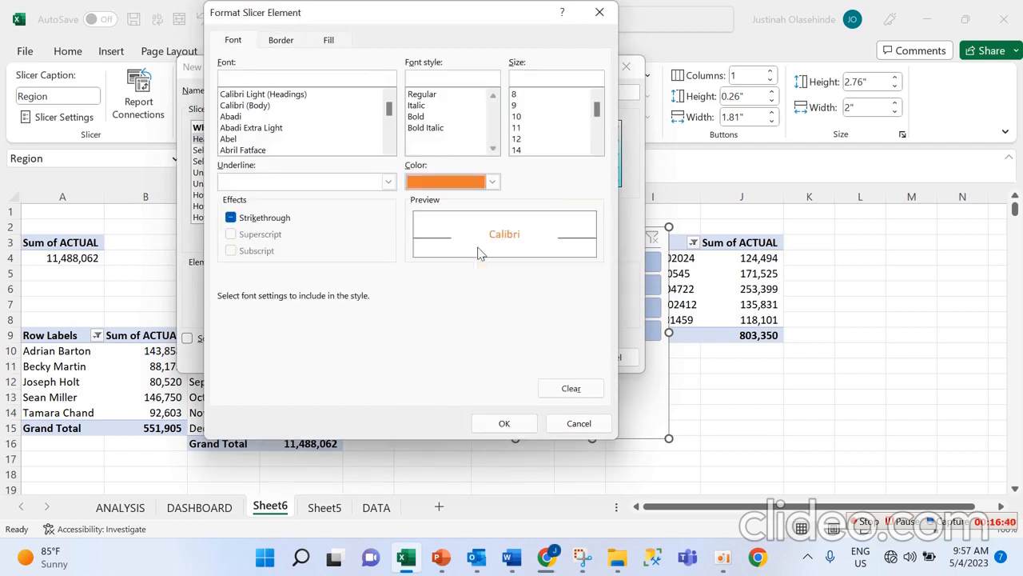
click(424, 120)
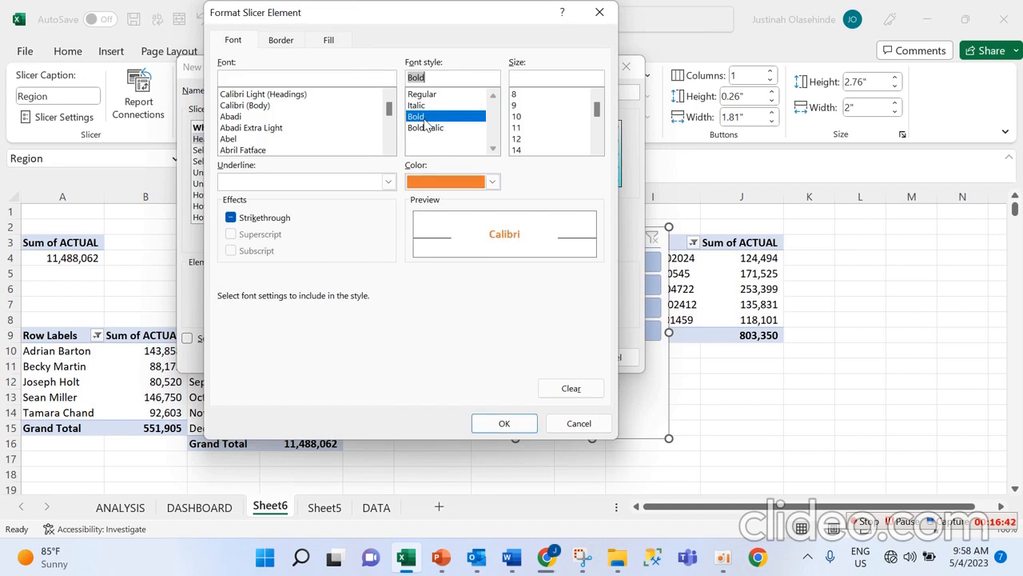
click(244, 106)
click(269, 95)
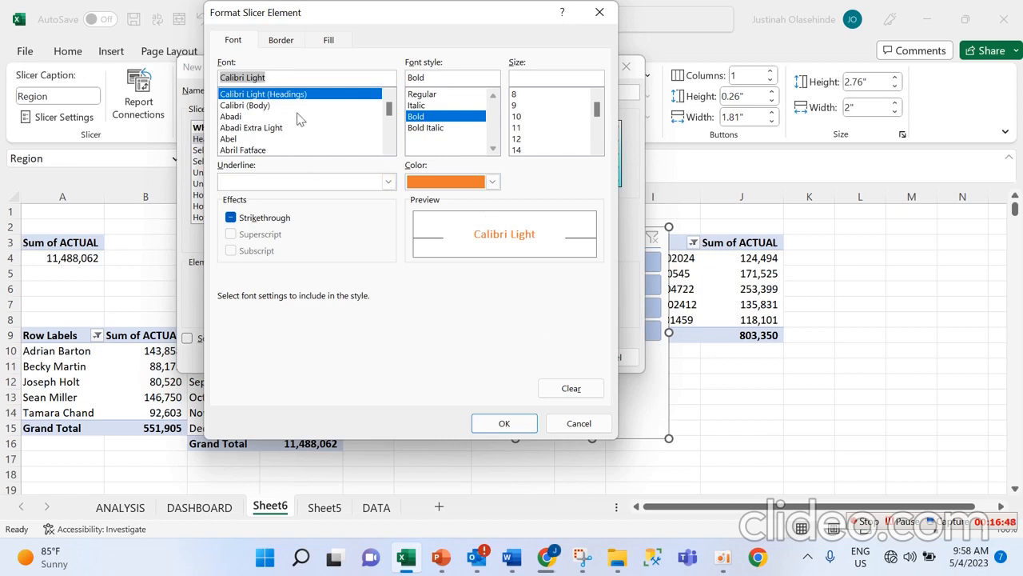
click(269, 107)
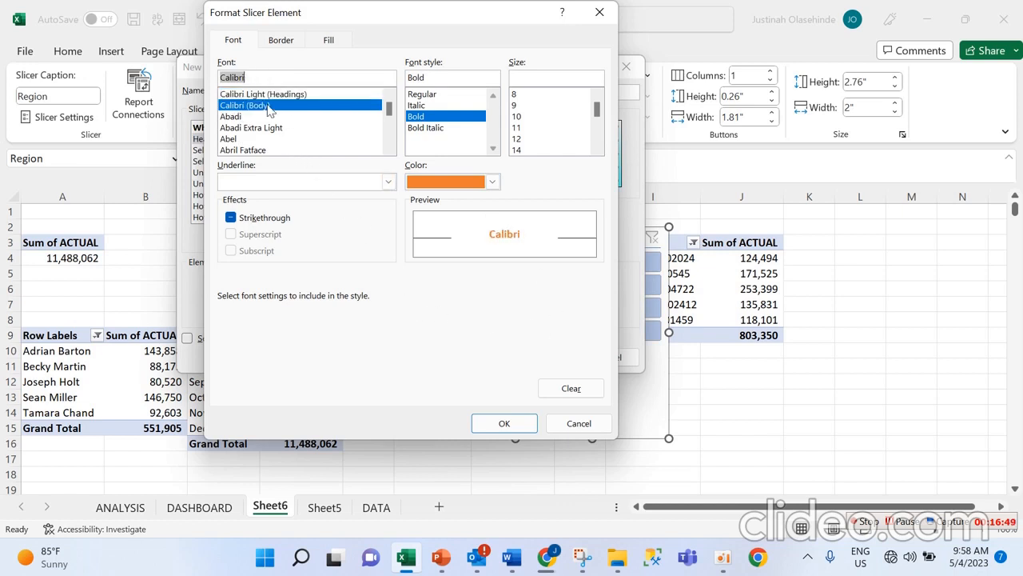
click(503, 424)
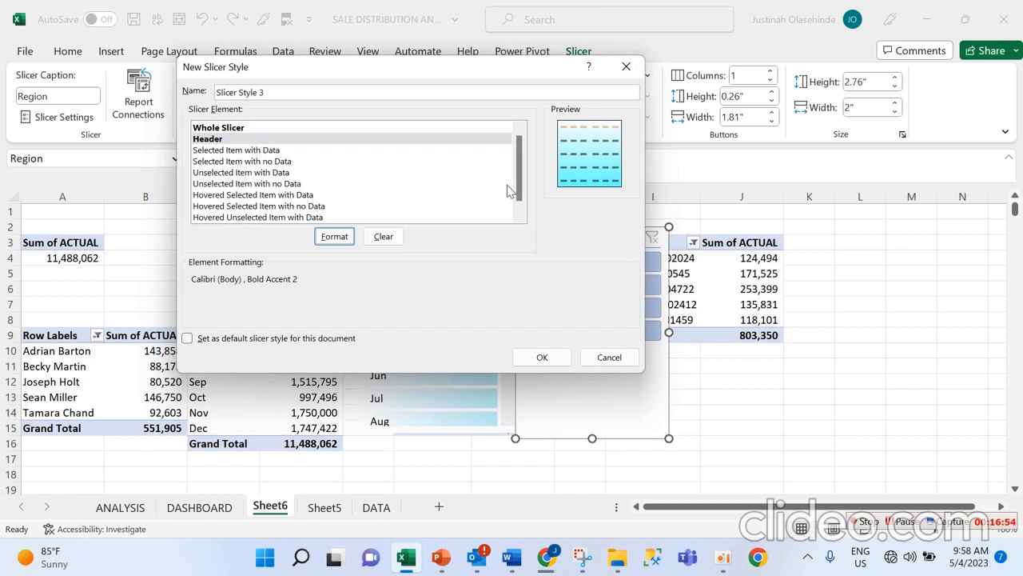
click(543, 357)
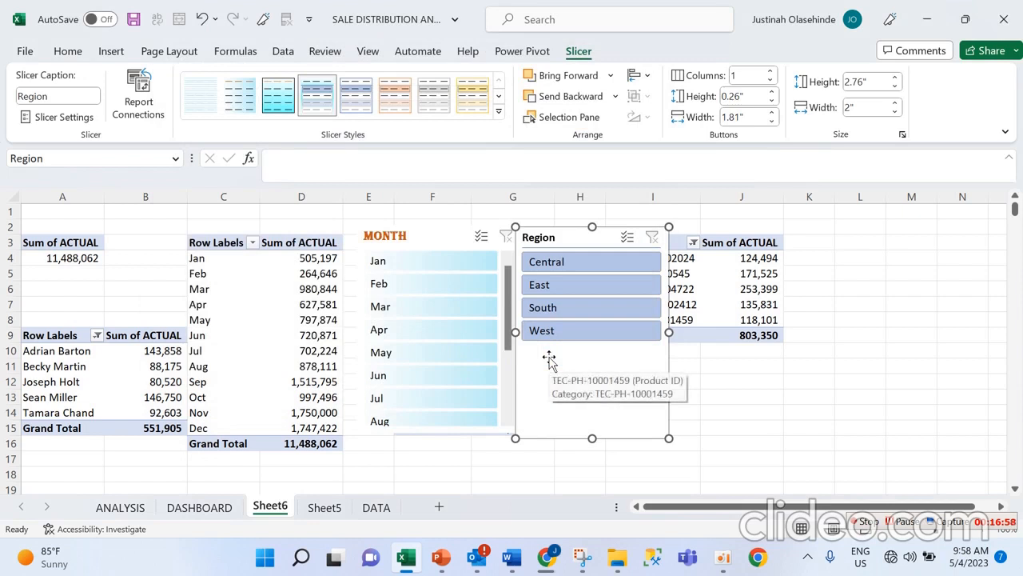
Compare the new style with Slicer Style 2 on the Region slicer, keep Slicer Style 2, and resize the slicer to about 1.56" high by 1.96" wide
click(283, 106)
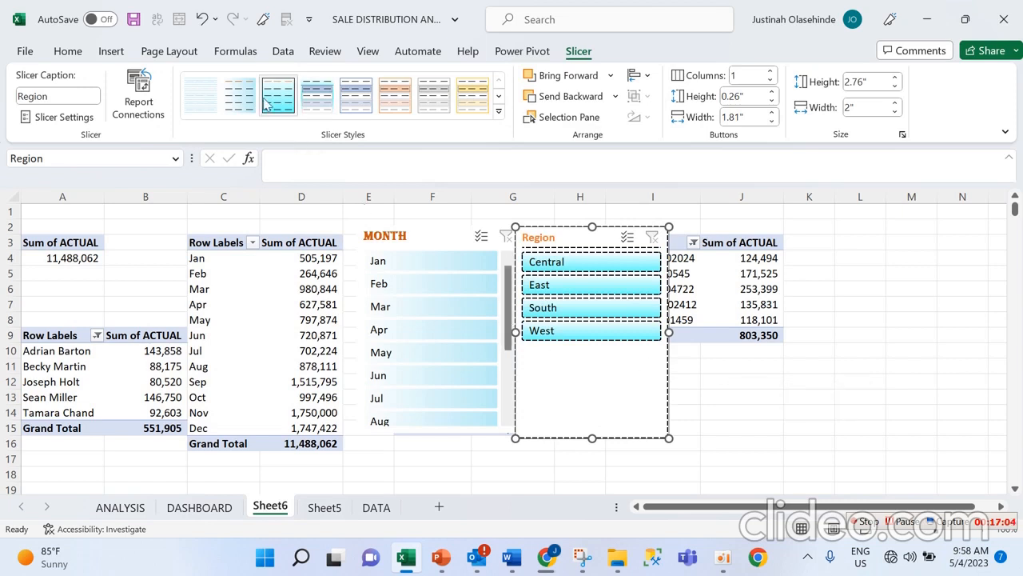
click(237, 106)
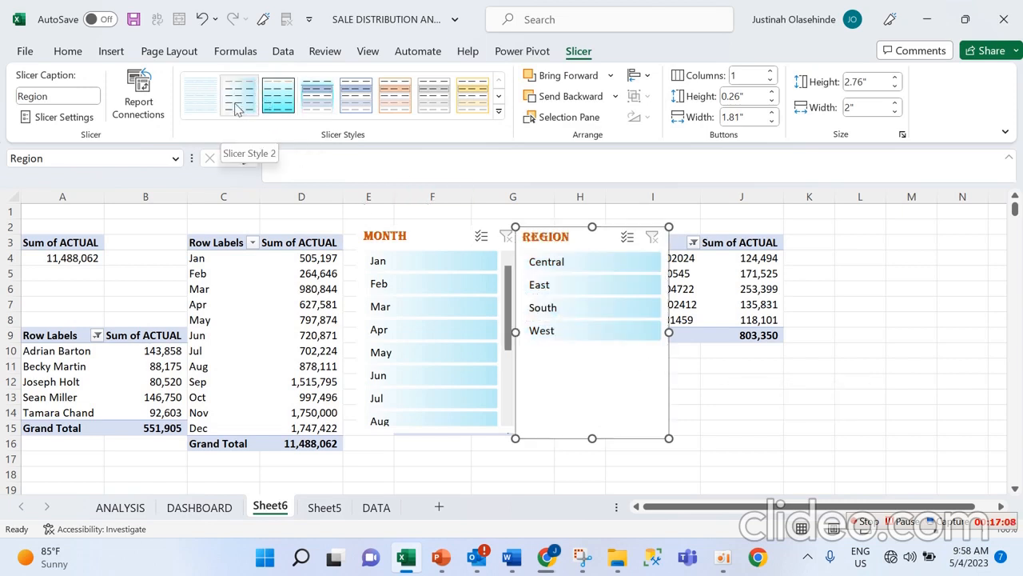
click(277, 104)
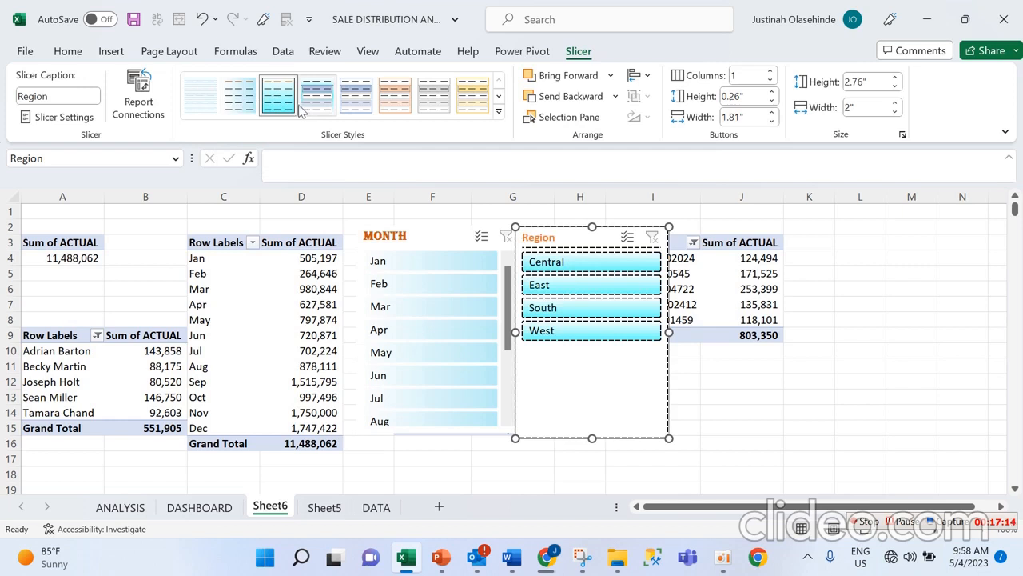
click(241, 98)
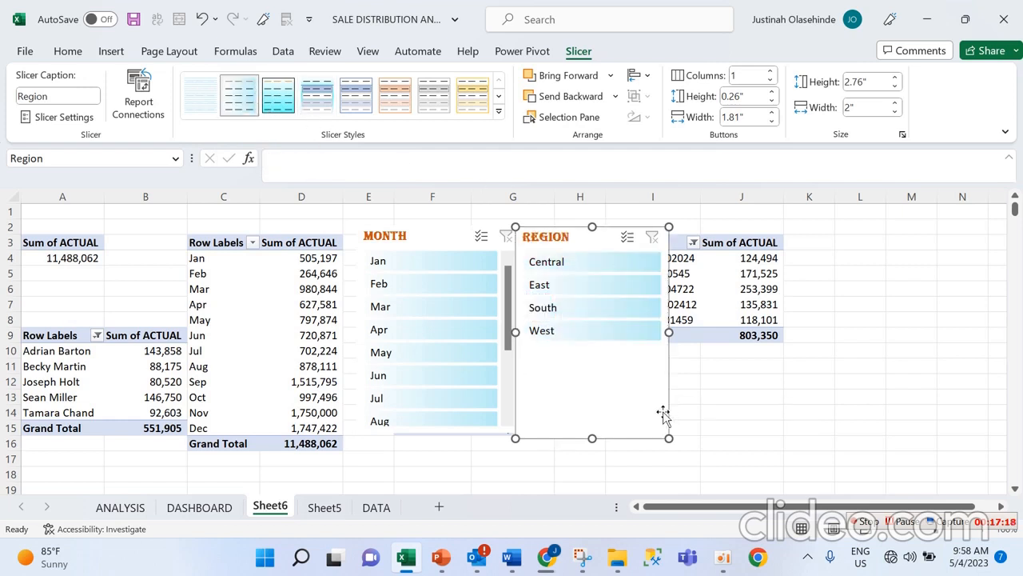
drag(663, 433, 665, 345)
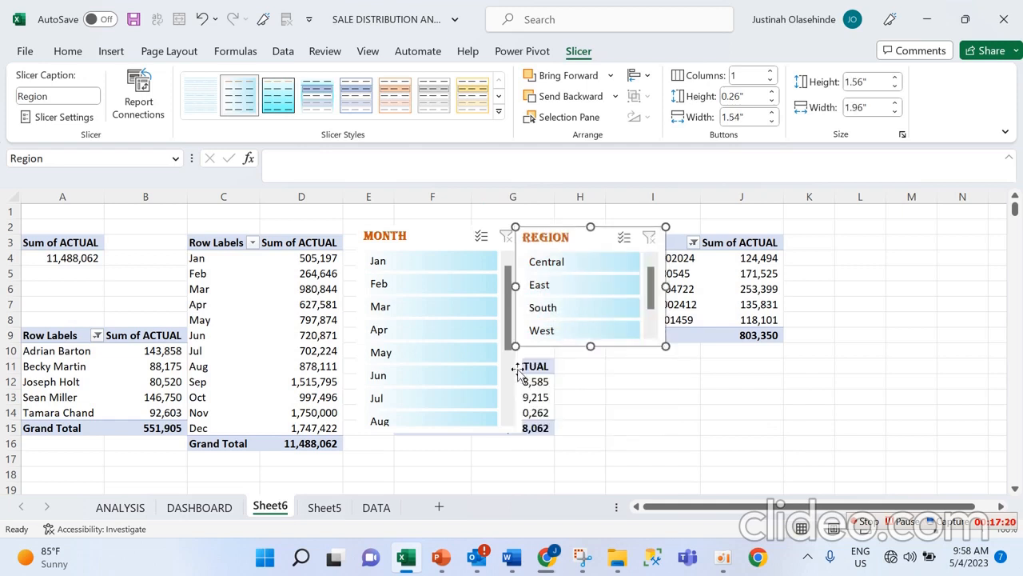
Cut the MONTH slicer from Sheet6 and paste it onto the dashboard in Sheet5
click(444, 240)
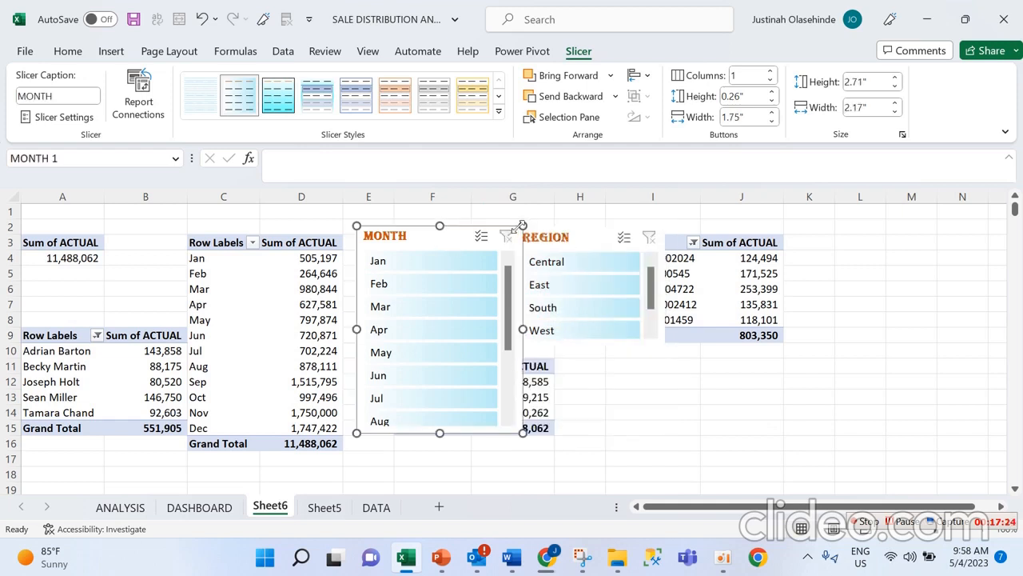
key(Delete)
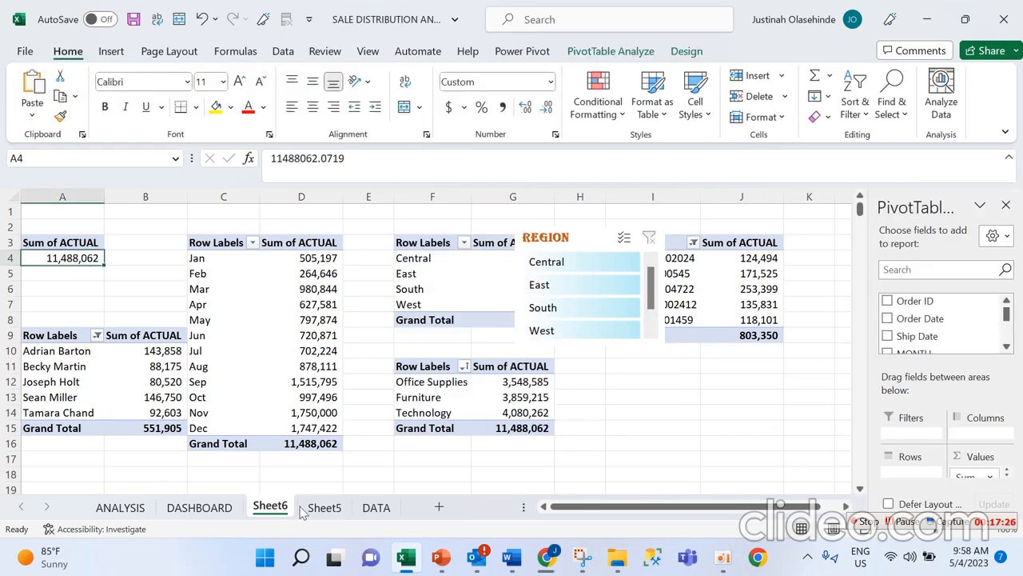
click(324, 507)
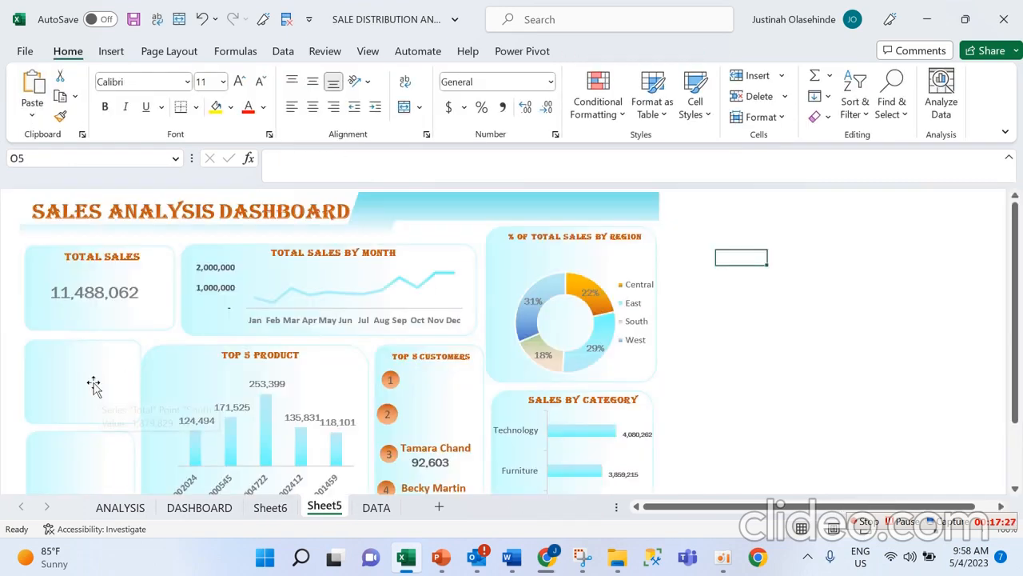
click(70, 470)
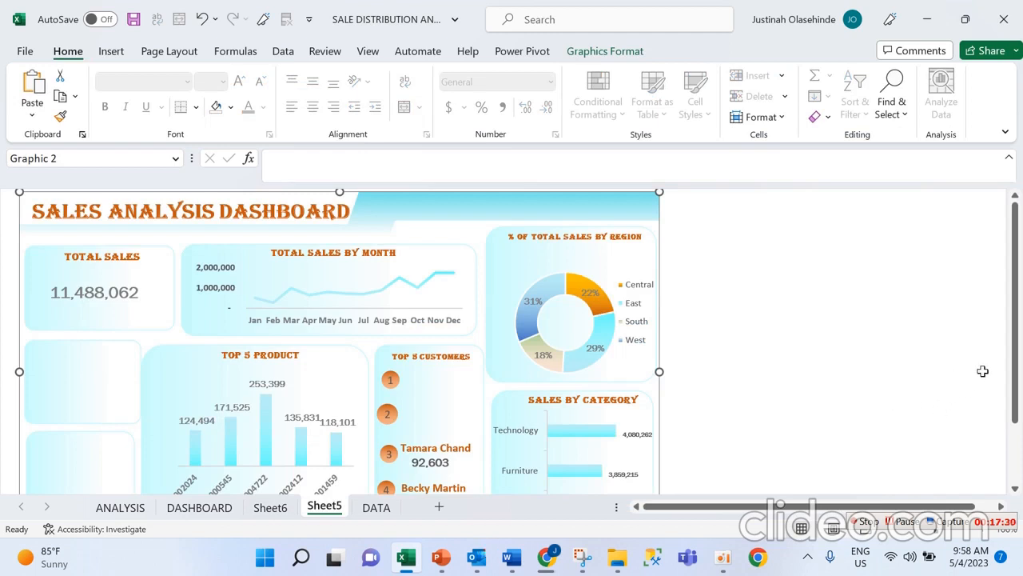
drag(1015, 373, 1020, 444)
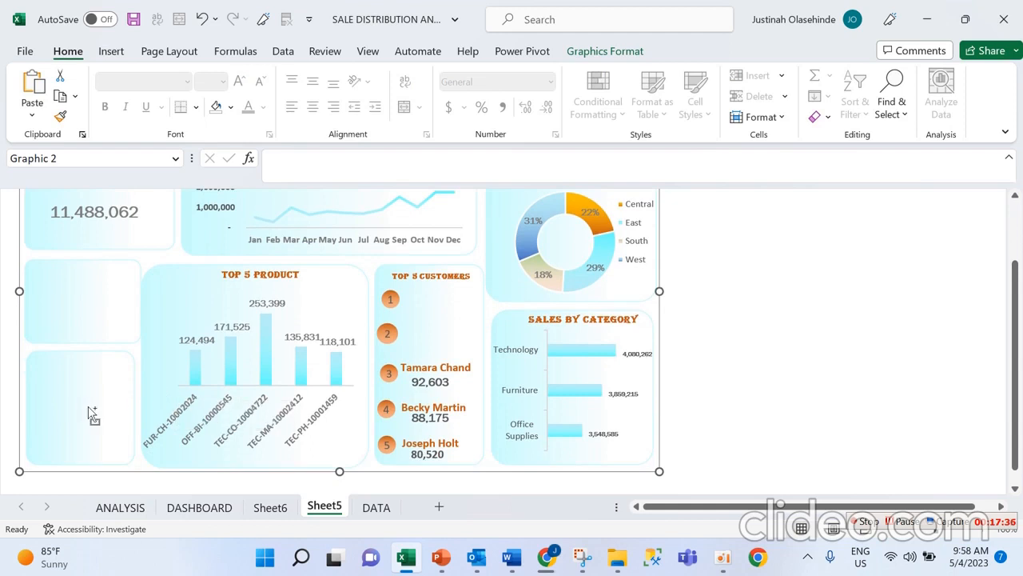
key(ctrl+v)
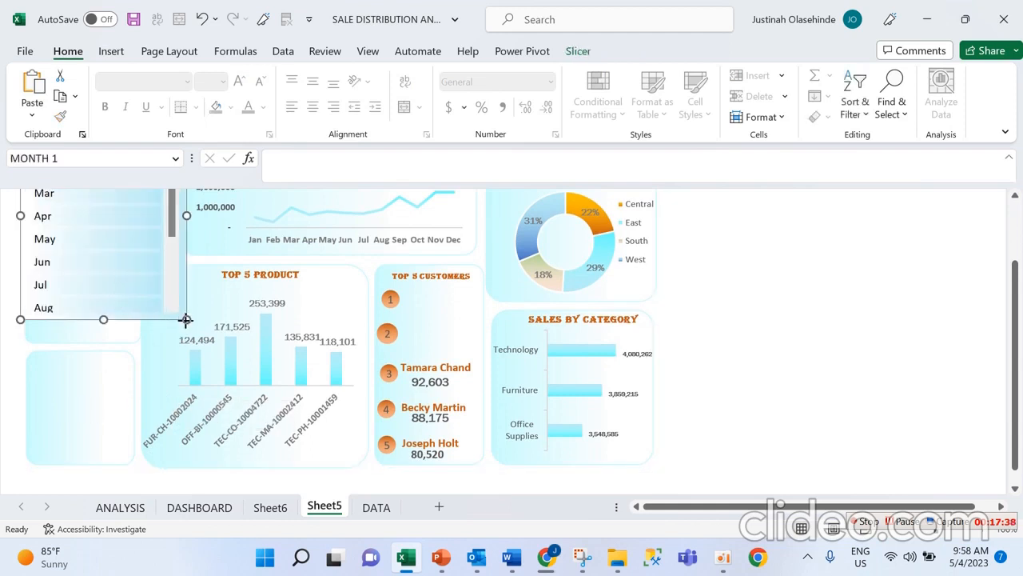
Fit the MONTH slicer into the empty card at about 1.71" high by 1.41" wide and arrange its buttons in 2 columns
drag(187, 319, 129, 455)
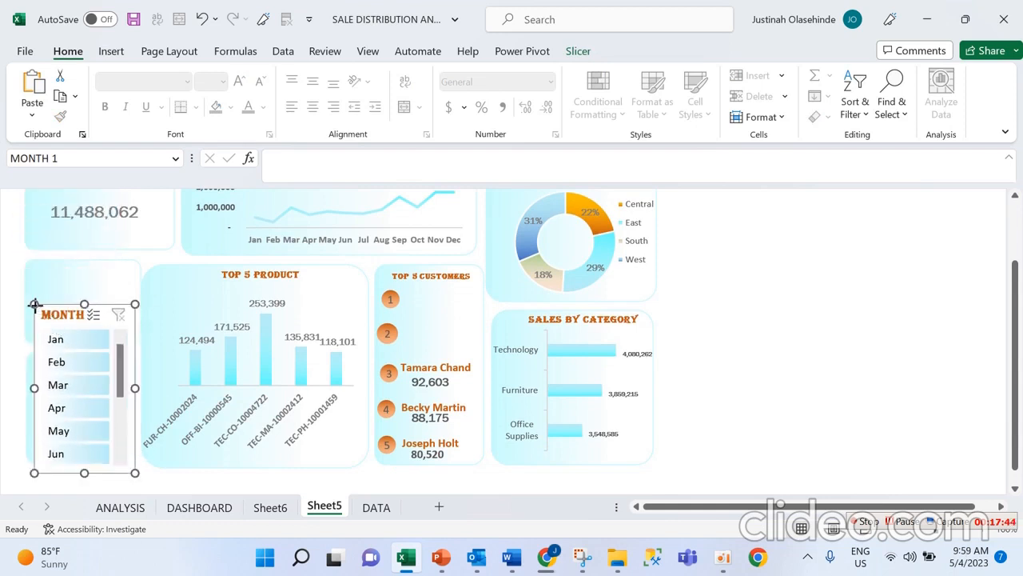
drag(35, 304, 27, 340)
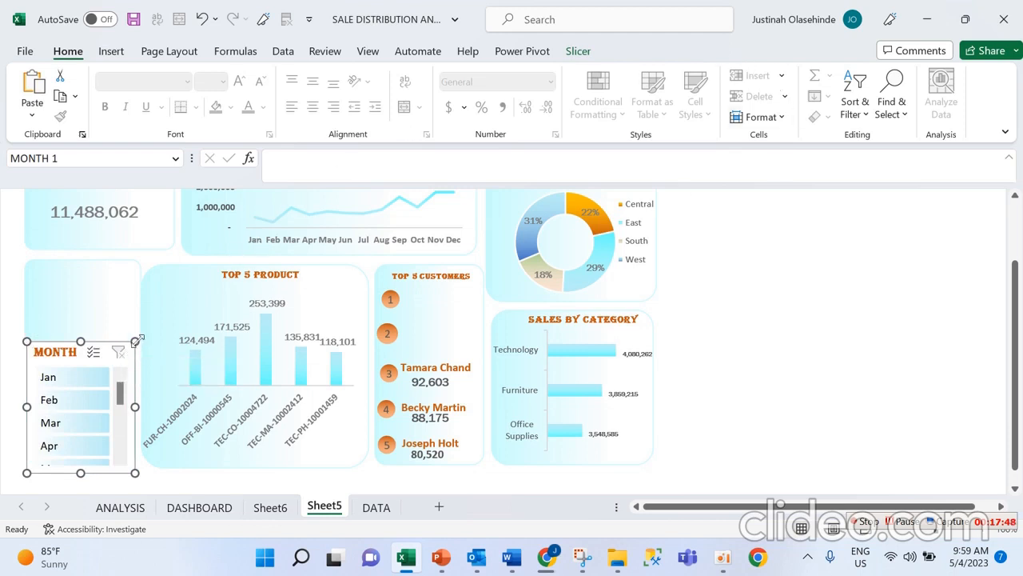
click(578, 51)
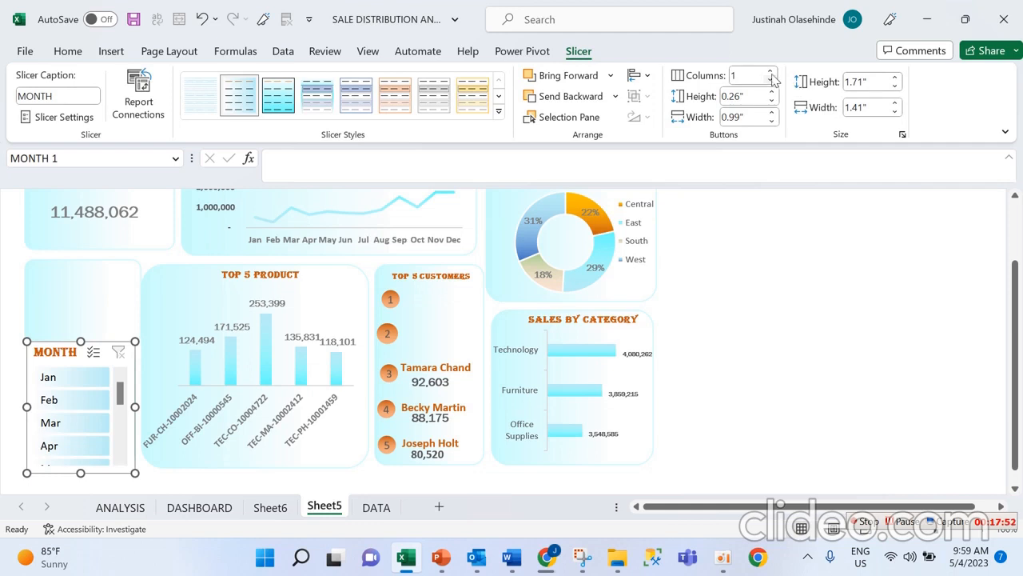
click(771, 72)
click(772, 71)
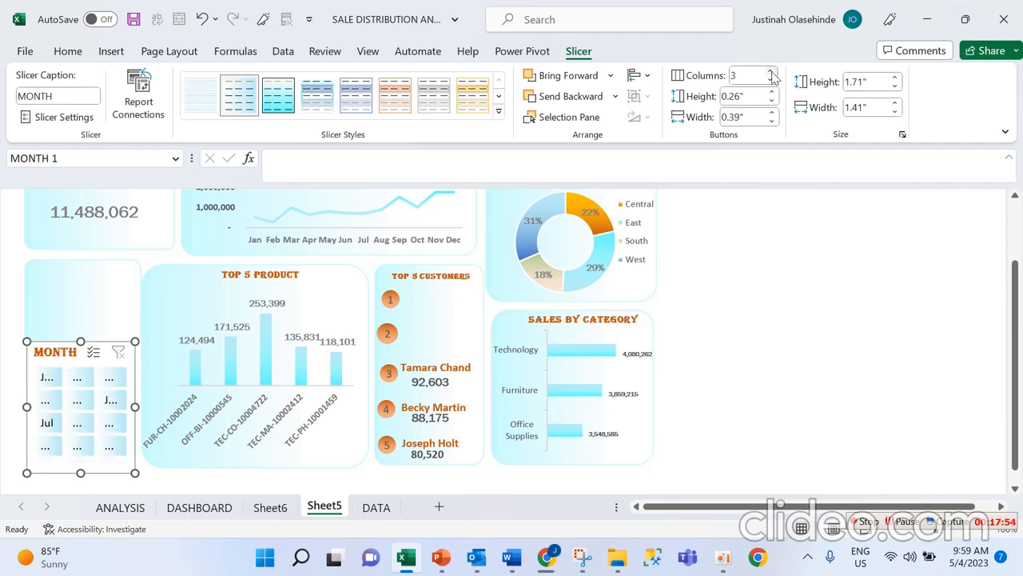
click(771, 80)
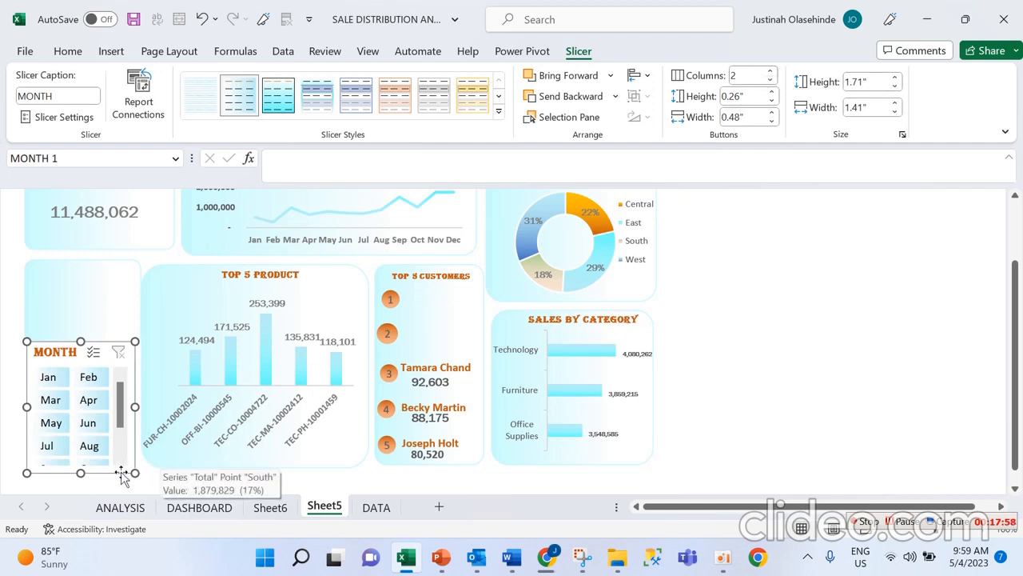
Enlarge the MONTH slicer to about 1.81" high by 1.39" wide, then nudge it lower on its card and trim its upper edge
drag(136, 473, 132, 481)
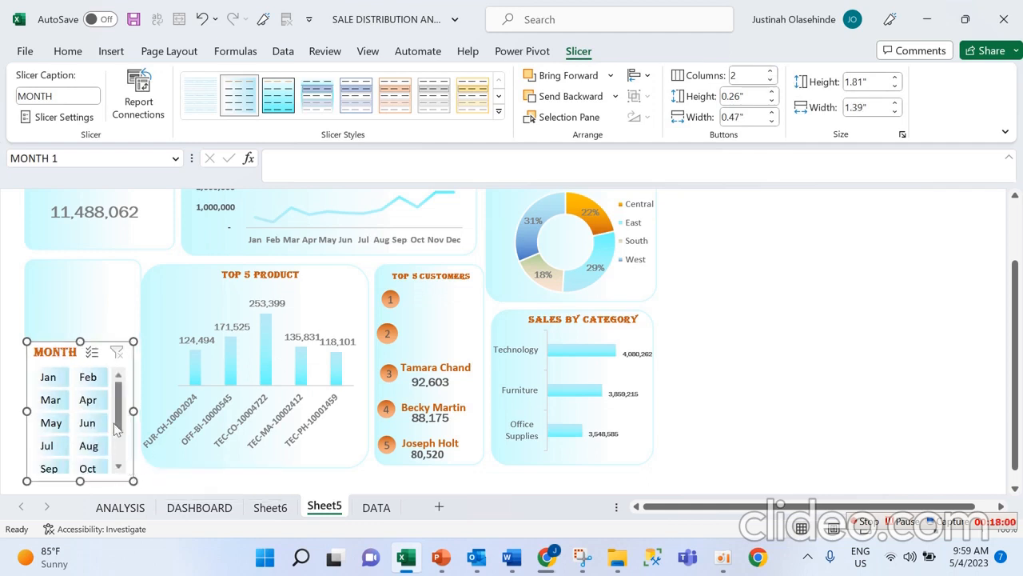
mouse_move(134, 342)
mouse_down()
mouse_move(126, 383)
mouse_move(136, 361)
mouse_up()
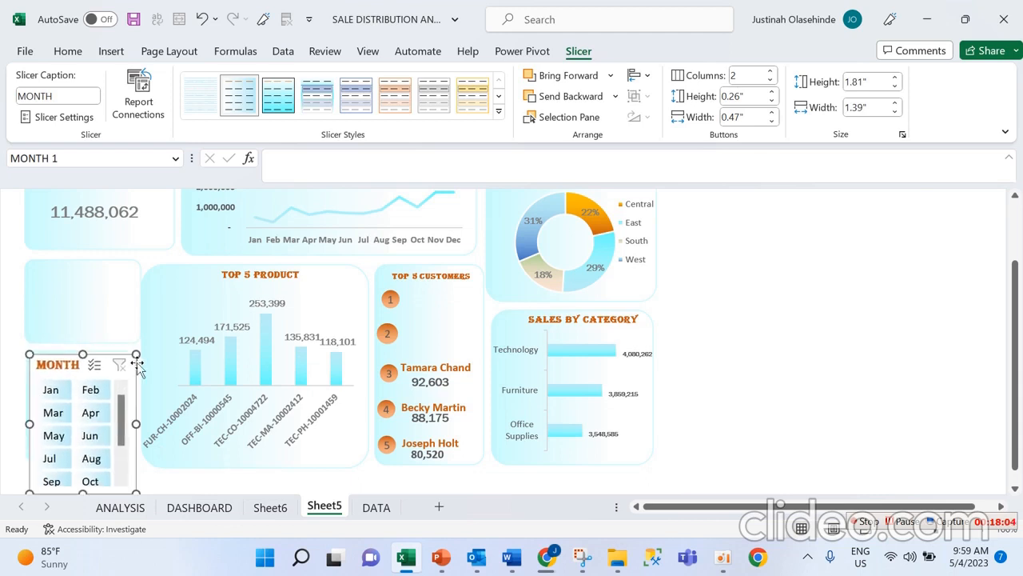
scroll(1017, 494, down, 3)
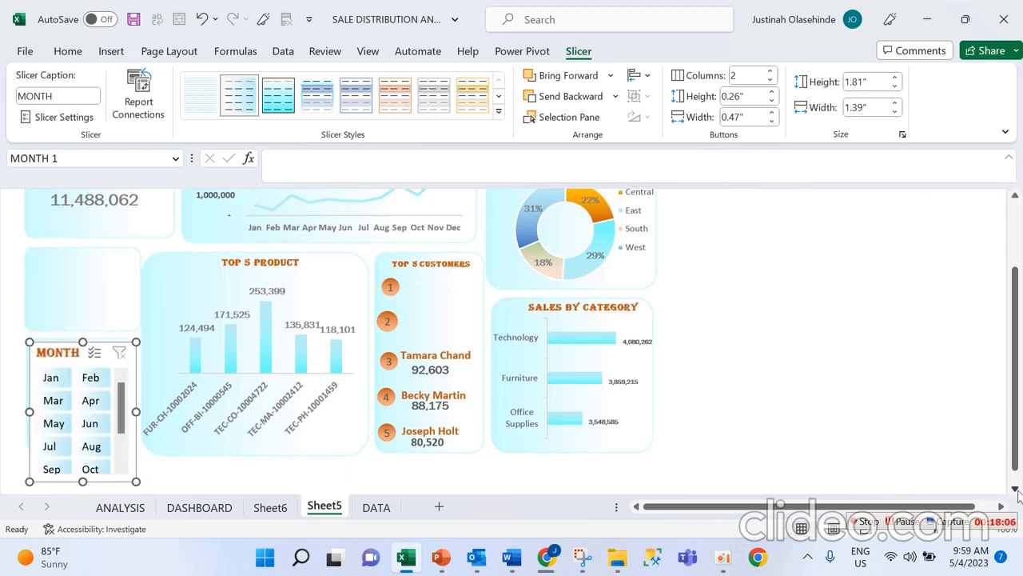
click(750, 491)
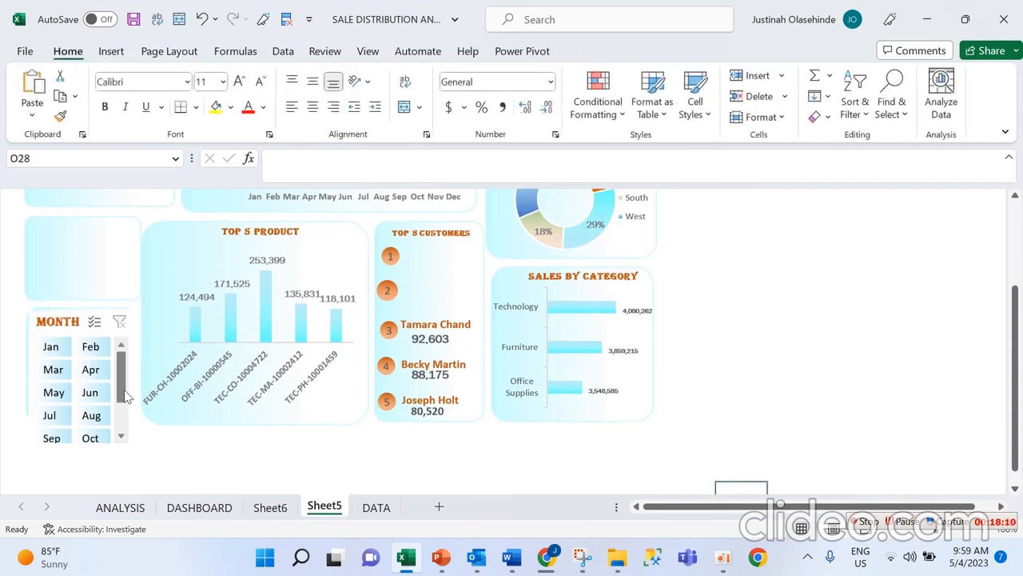
drag(125, 397, 130, 352)
click(92, 310)
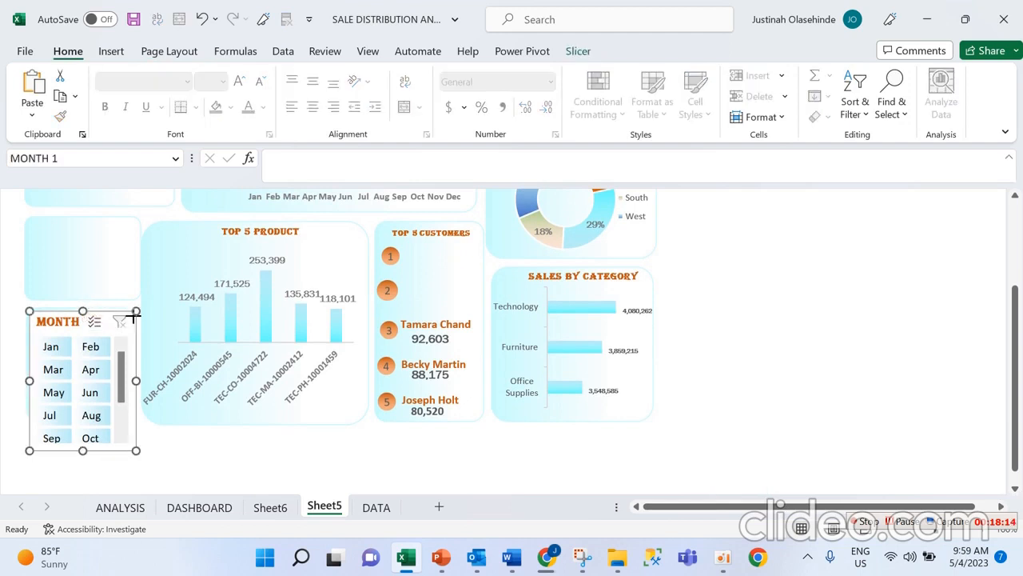
drag(133, 318, 136, 314)
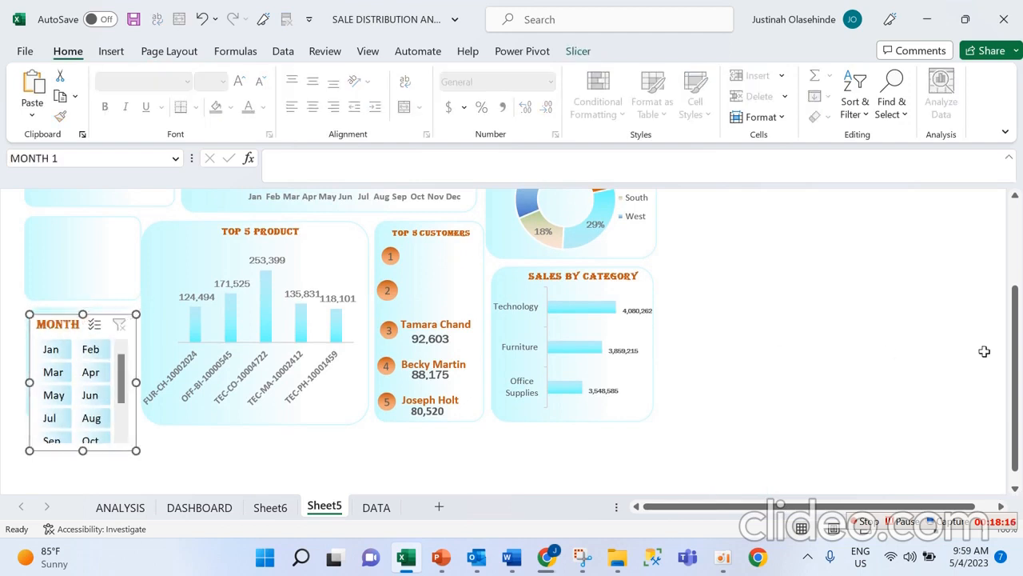
drag(1016, 356, 1016, 335)
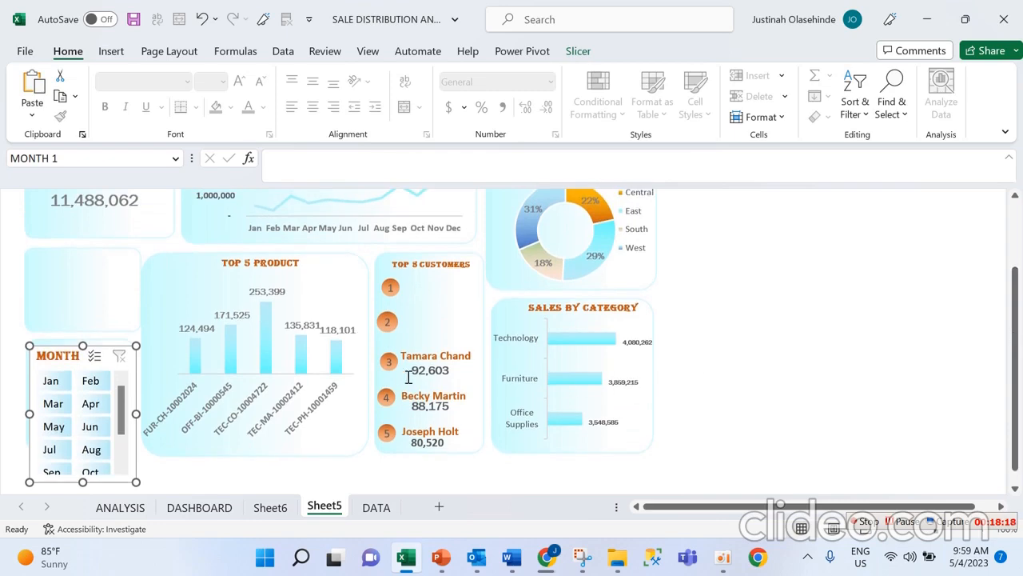
Cut the Region slicer from Sheet6 and paste it onto the dashboard in Sheet5
click(274, 508)
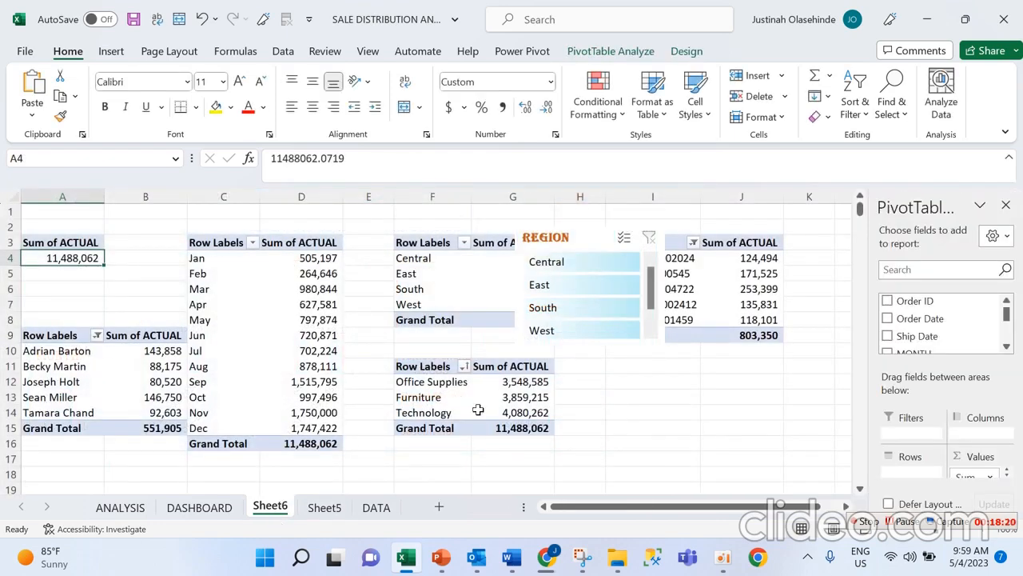
click(649, 340)
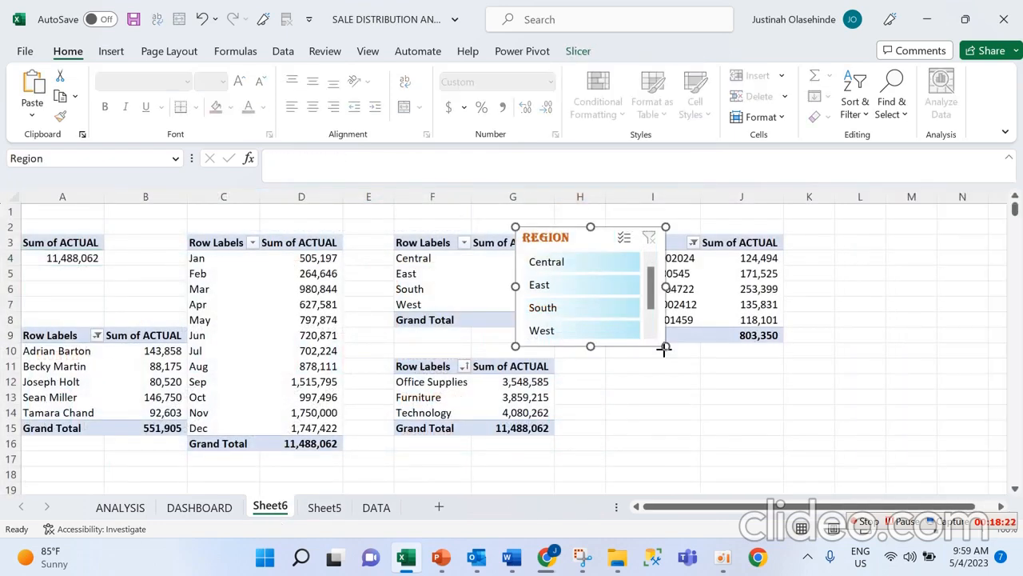
key(Delete)
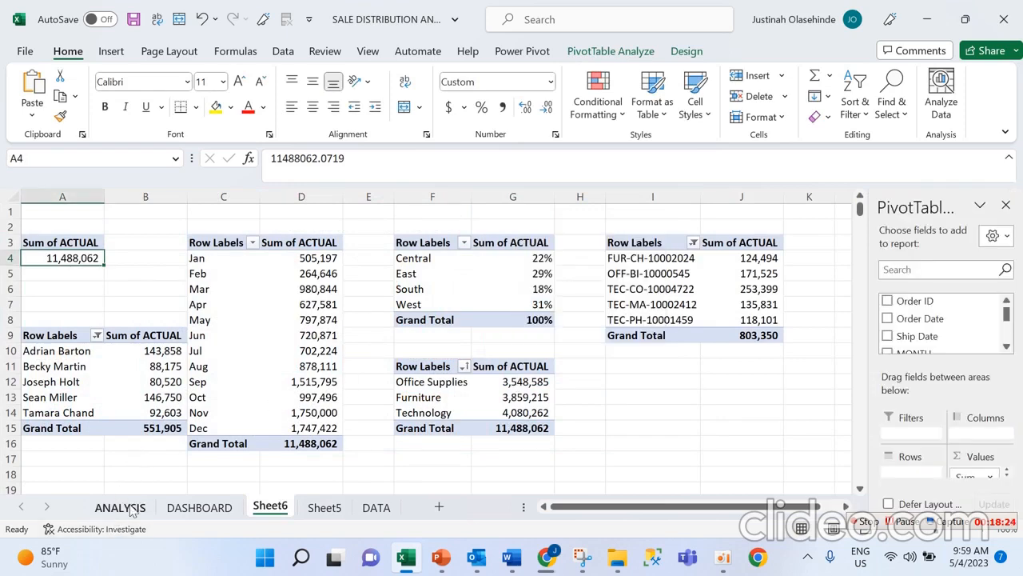
click(313, 507)
click(65, 288)
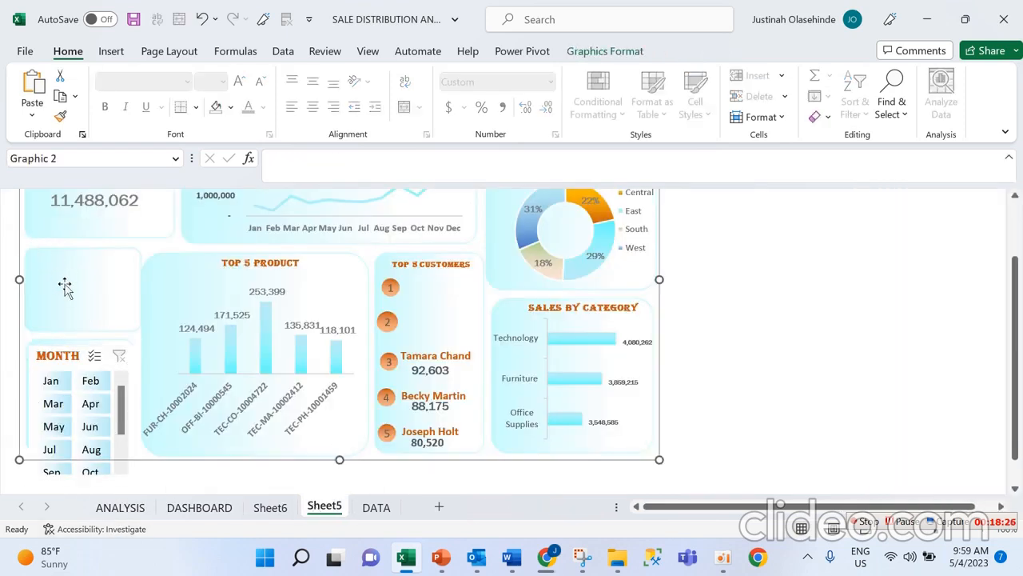
key(ctrl+v)
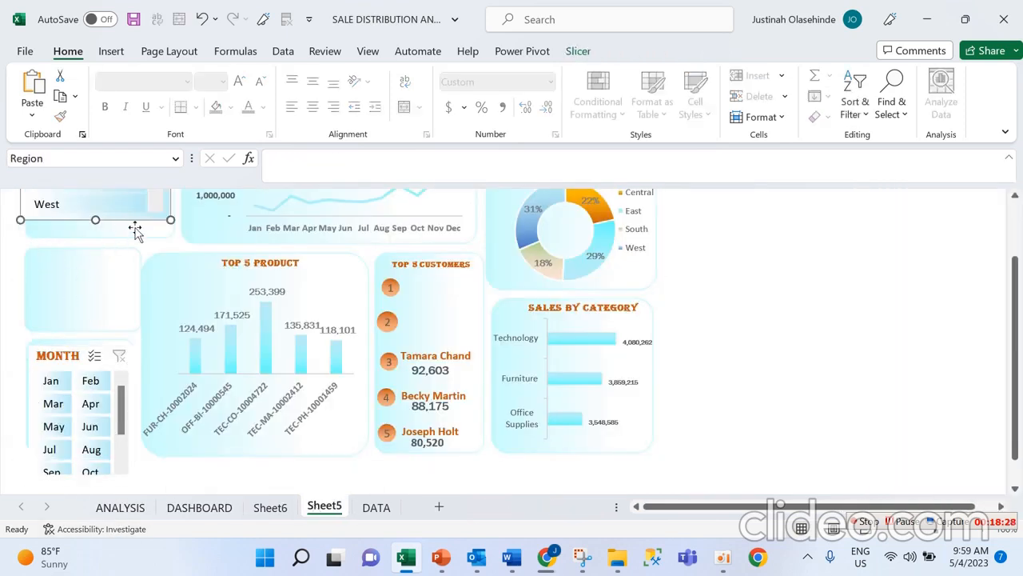
Fit the Region slicer into the card above MONTH at about 1.3" high by 1.49" wide, with its buttons in 2 columns
drag(151, 217, 136, 342)
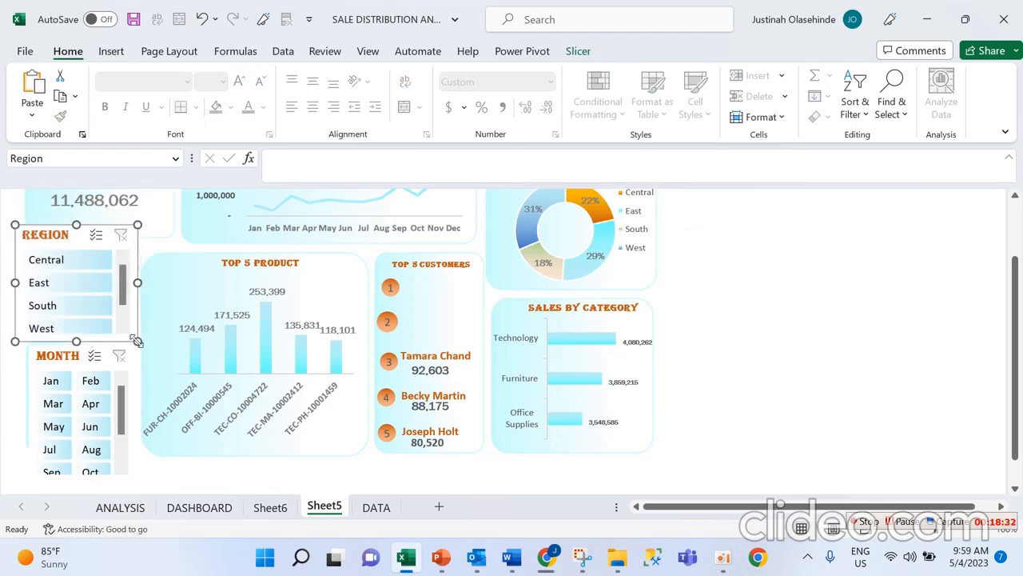
drag(9, 228, 22, 241)
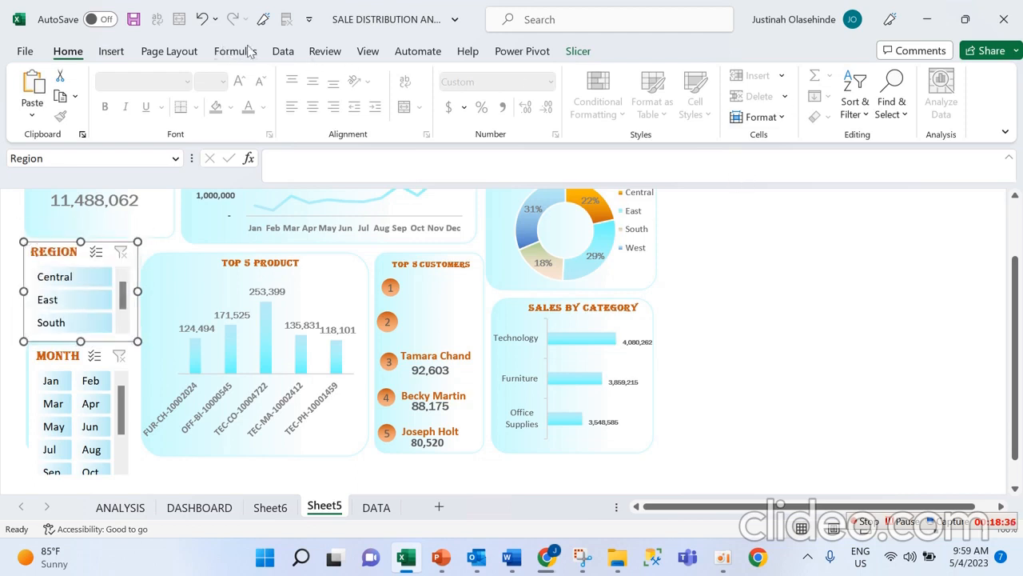
click(577, 51)
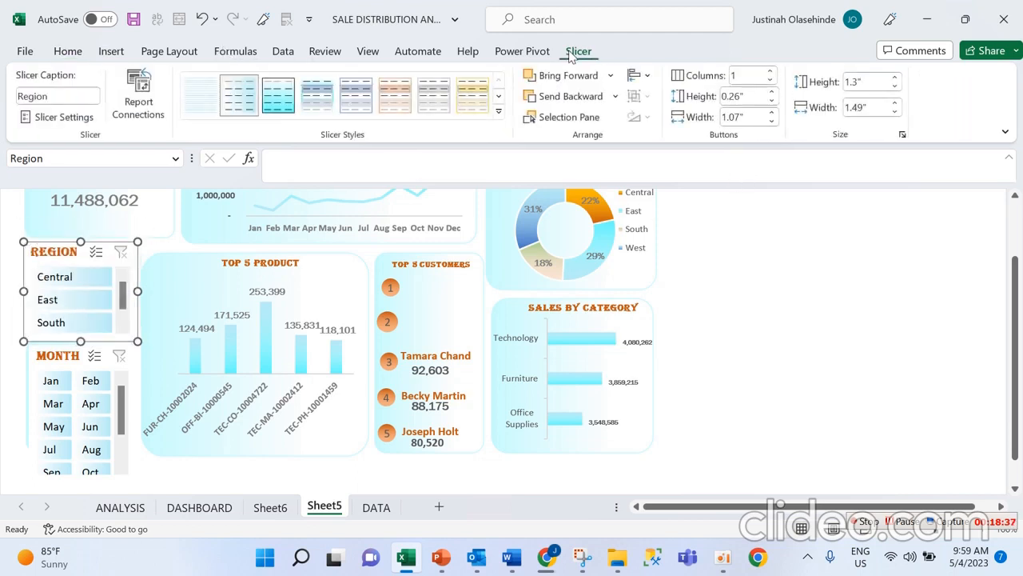
click(771, 71)
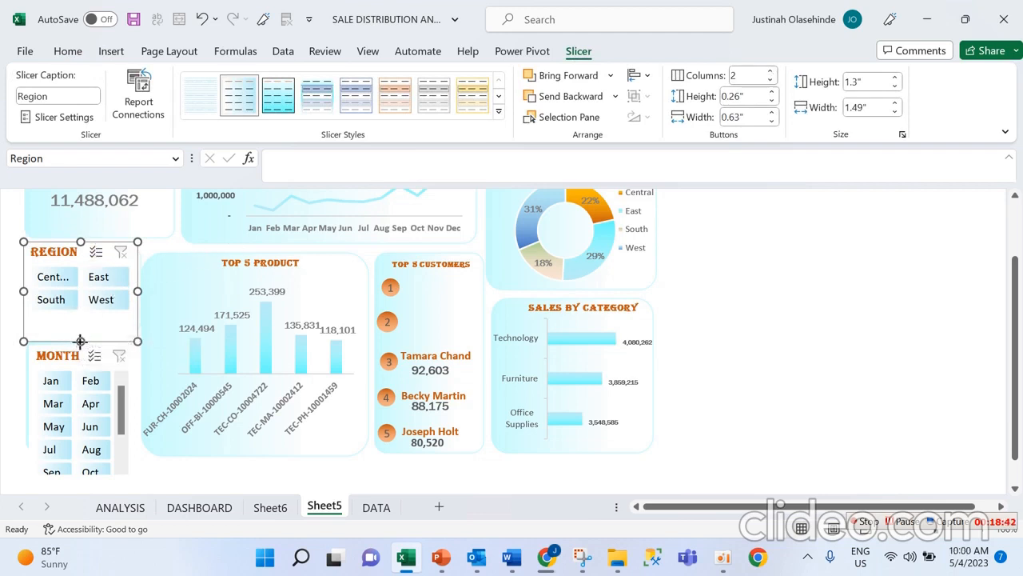
Shift the Region slicer slightly down within its card and resize it to about 1.1" high by 1.45" wide
drag(80, 341, 84, 313)
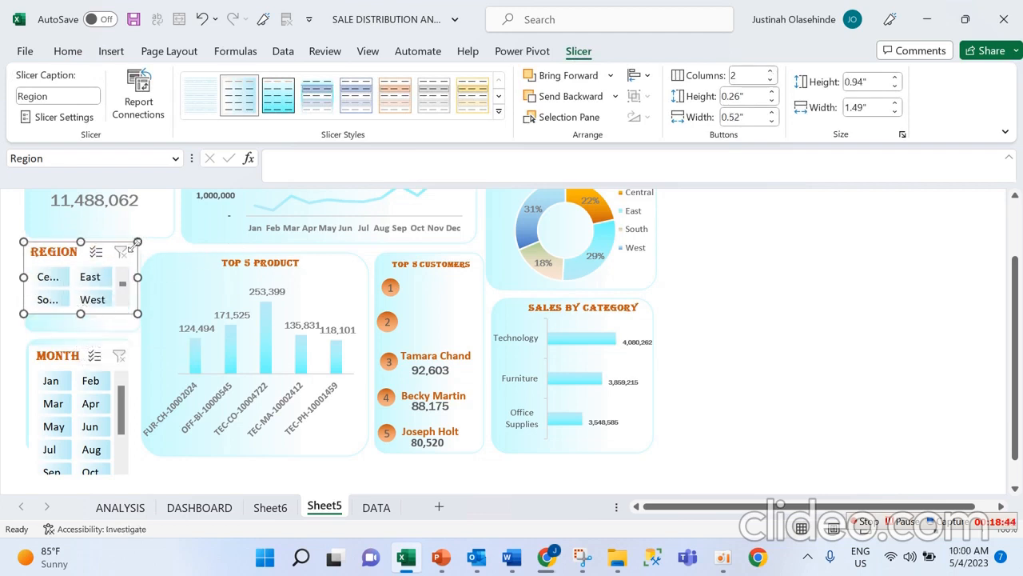
drag(132, 247, 131, 259)
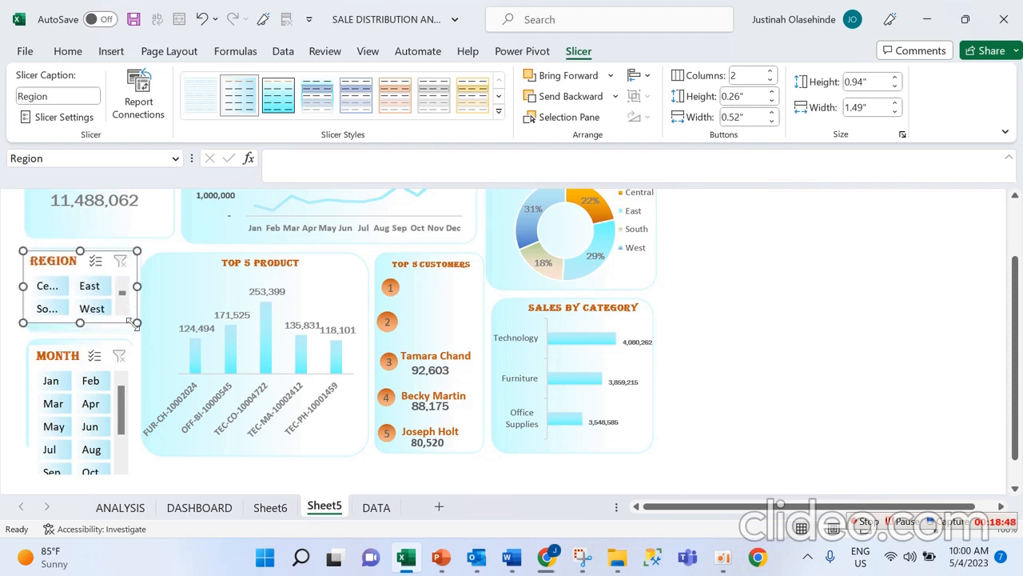
drag(137, 322, 135, 334)
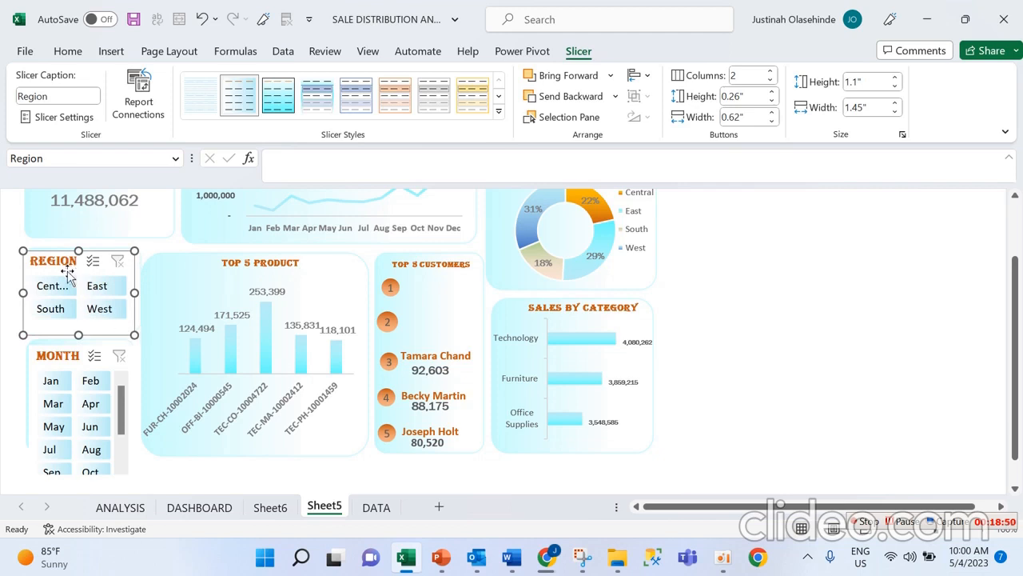
Test the Region slicer by filtering the dashboard to Central, then clear the filter
drag(1016, 268, 1015, 272)
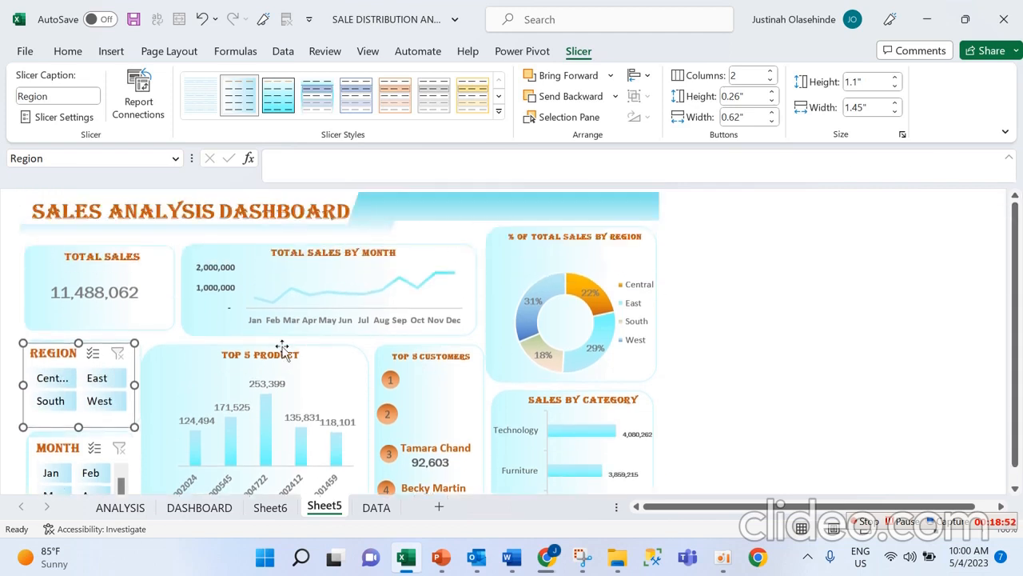
click(63, 381)
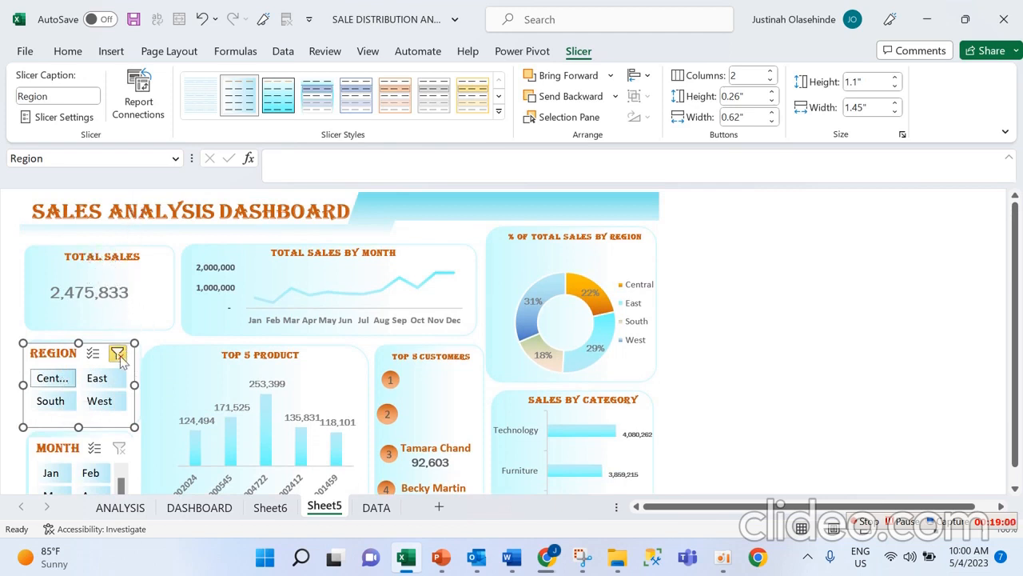
click(120, 355)
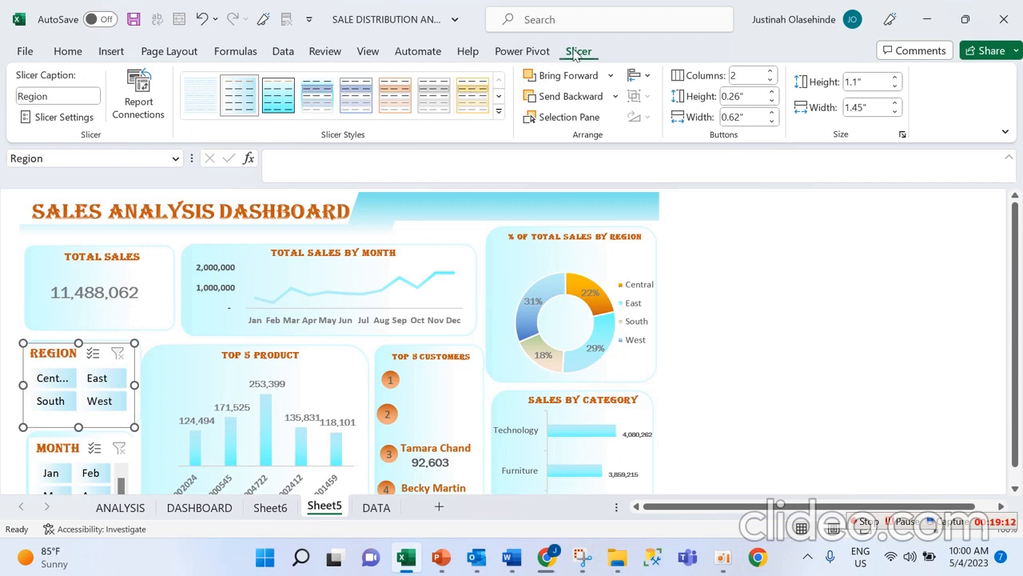
Connect the Region slicer to PivotTable36 through PivotTable40 on Sheet6 in addition to PivotTable35
click(143, 110)
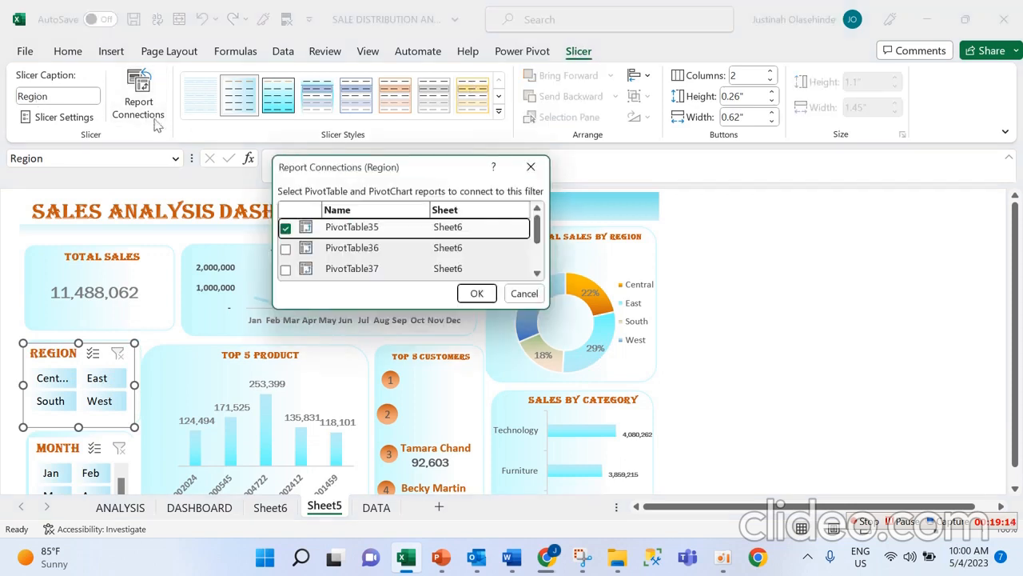
click(302, 256)
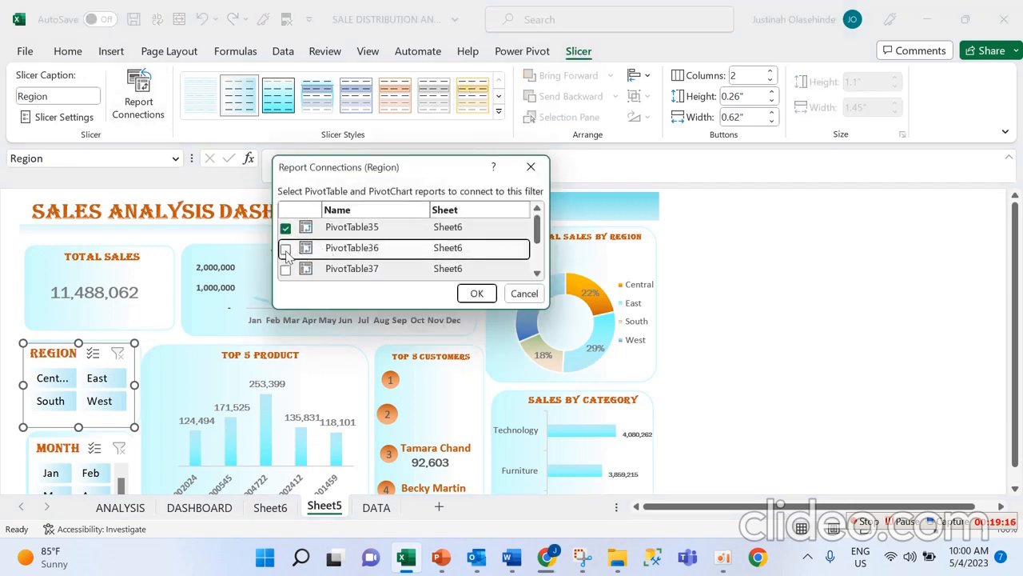
click(286, 269)
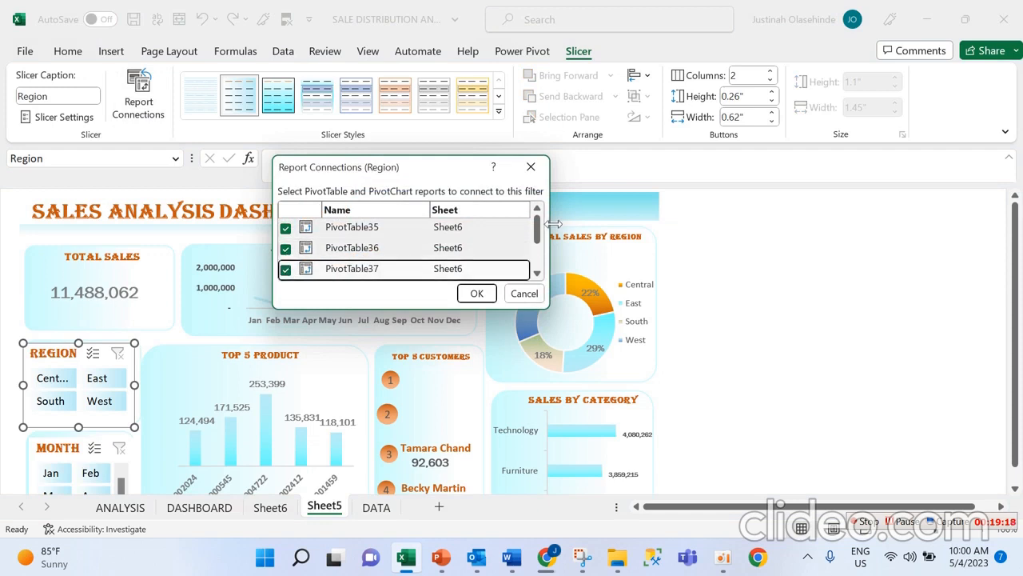
drag(541, 232, 542, 263)
click(286, 228)
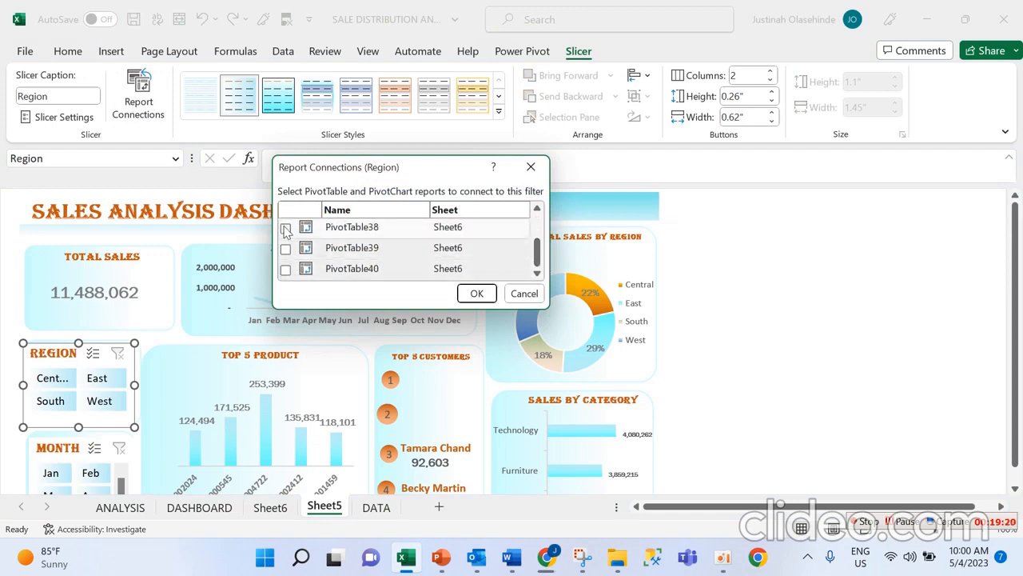
click(285, 248)
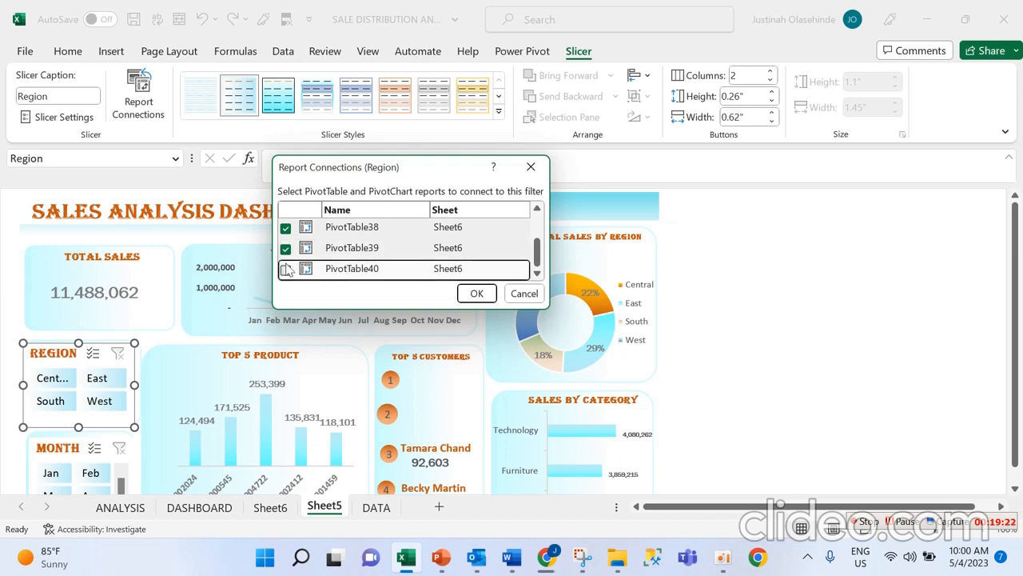
click(286, 269)
mouse_move(536, 245)
mouse_down()
mouse_move(537, 229)
mouse_move(534, 260)
mouse_up()
click(475, 293)
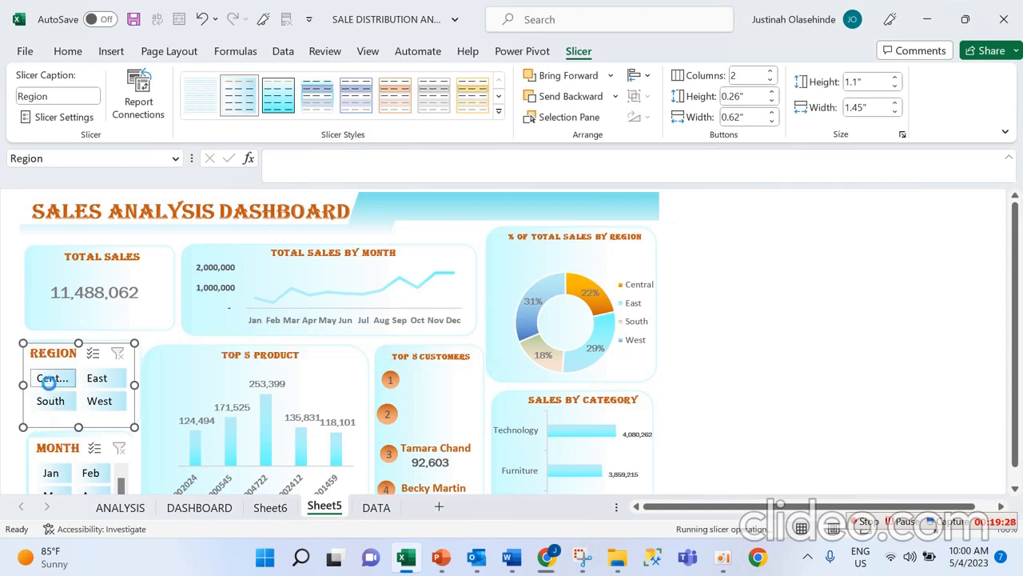
Check the Region slicer's connections by filtering the dashboard to Central and then to East
click(50, 385)
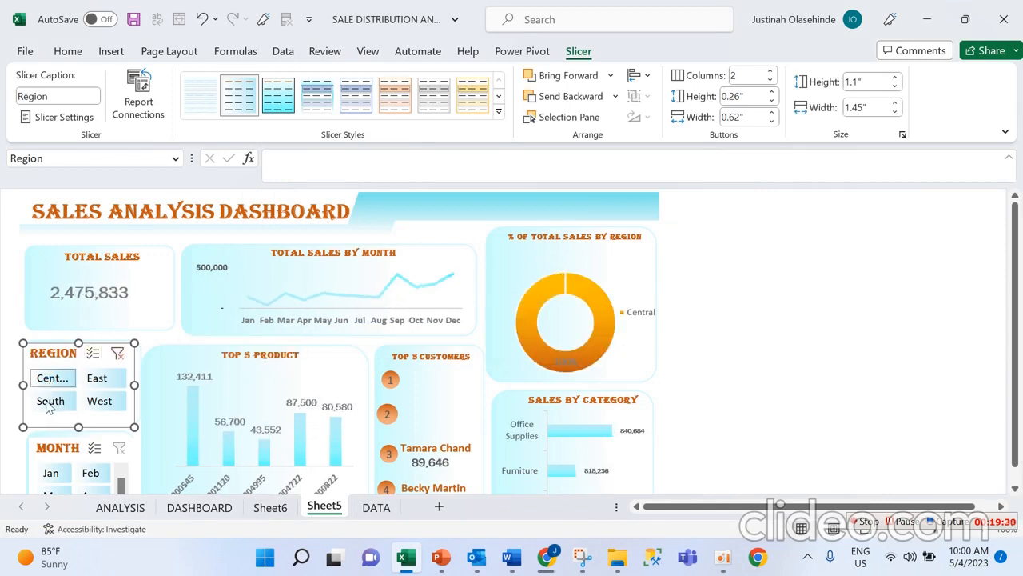
click(104, 383)
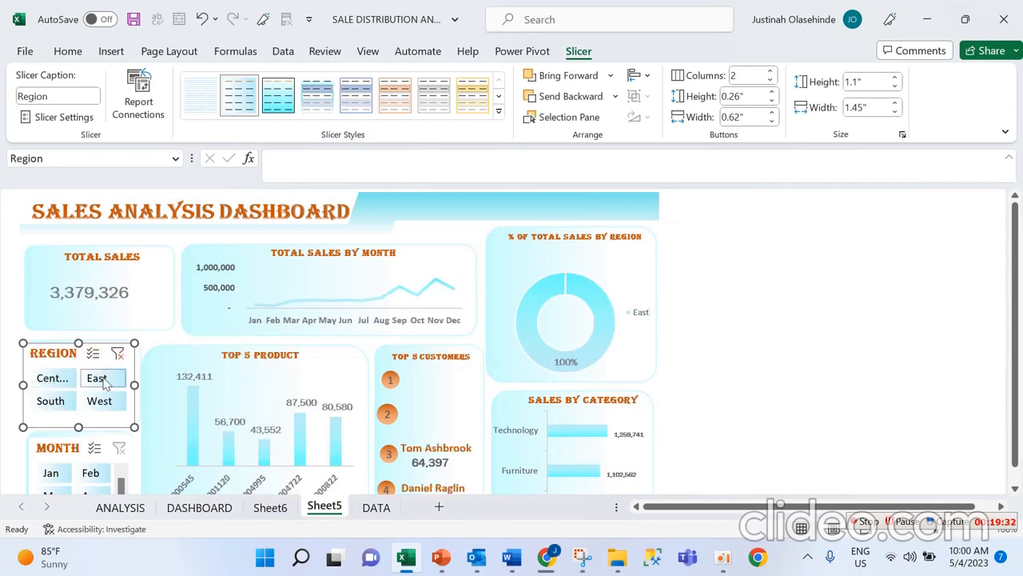
Test the Region slicer by filtering the dashboard to West and South, and clear its filter
click(101, 406)
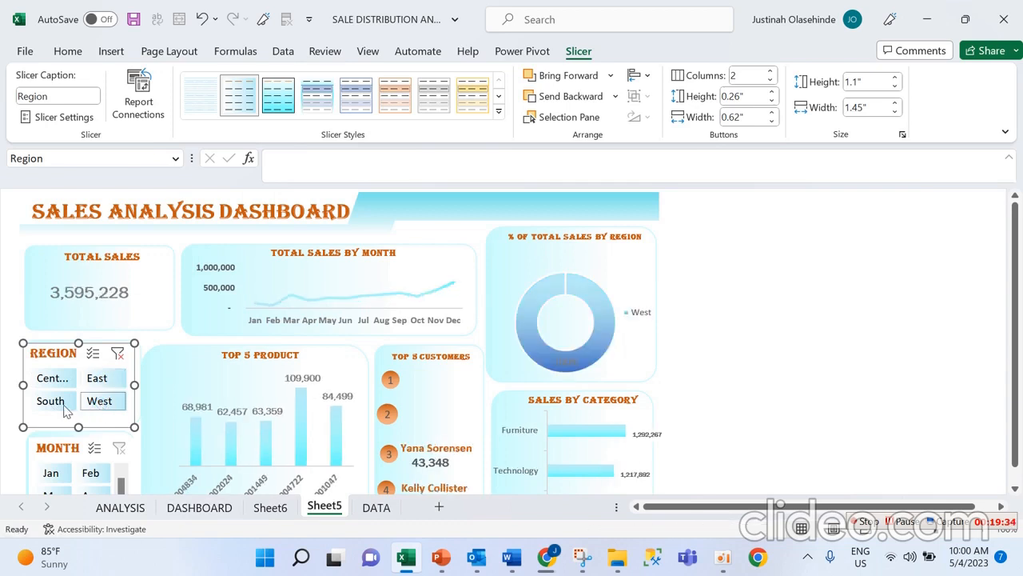
click(66, 406)
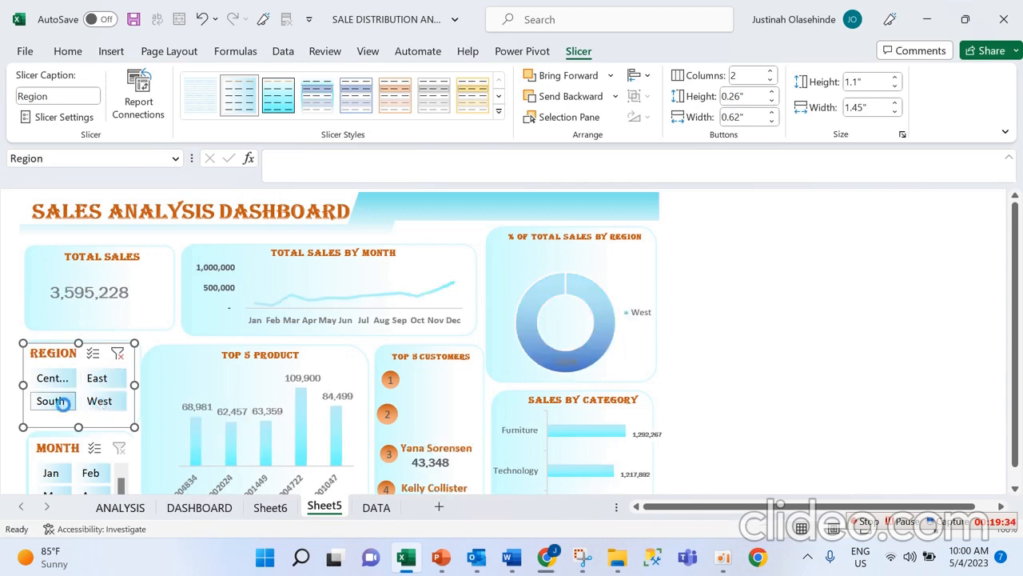
click(117, 353)
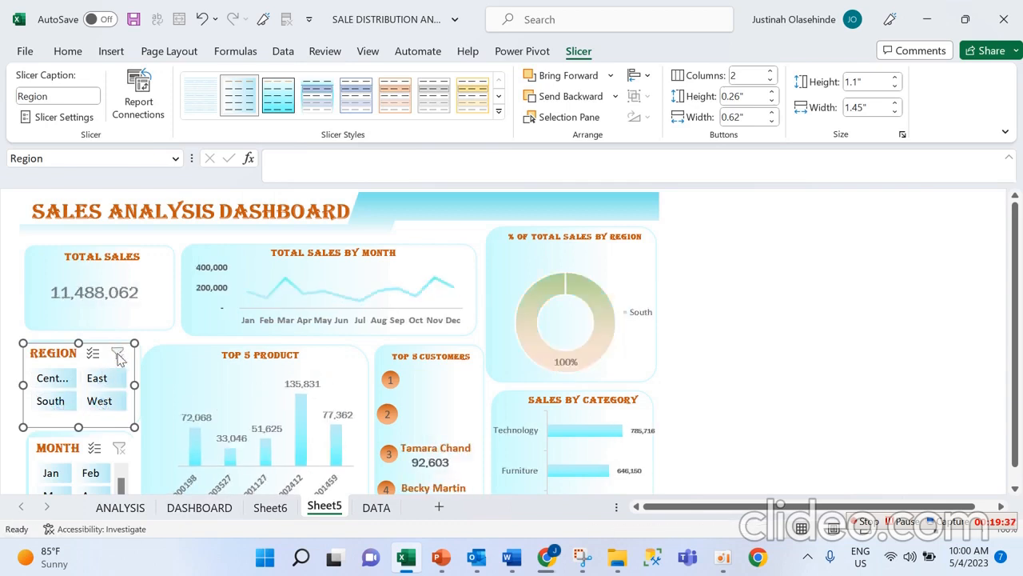
Connect the MONTH slicer to PivotTable36 through PivotTable40 on Sheet6 in addition to PivotTable35
click(67, 454)
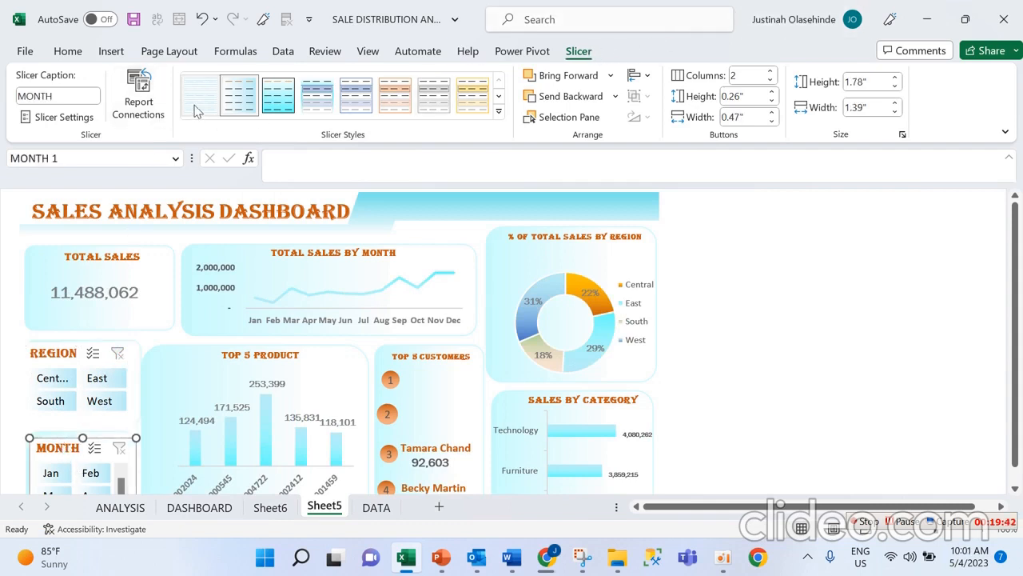
click(135, 96)
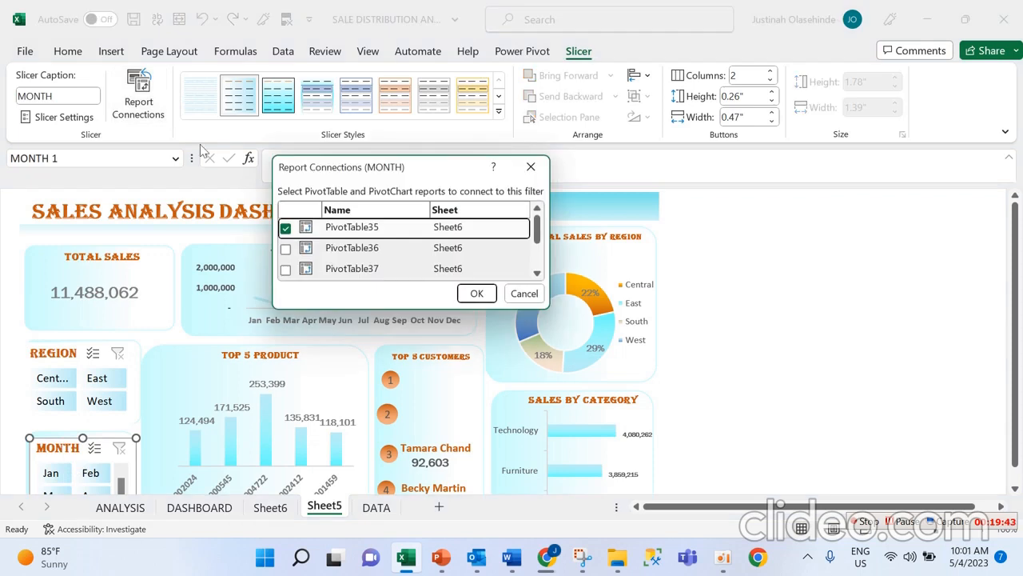
click(285, 249)
click(285, 270)
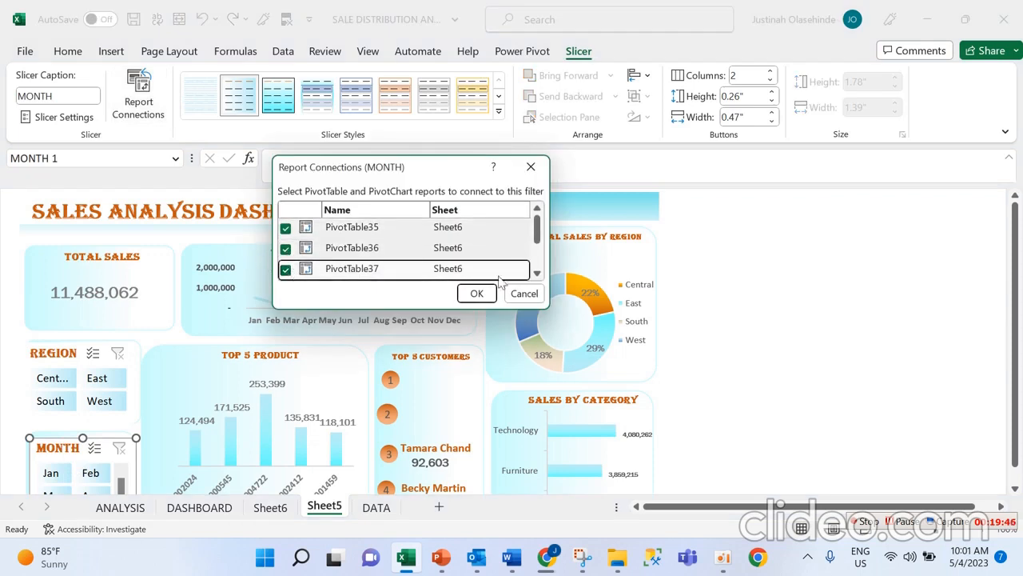
drag(537, 236, 537, 250)
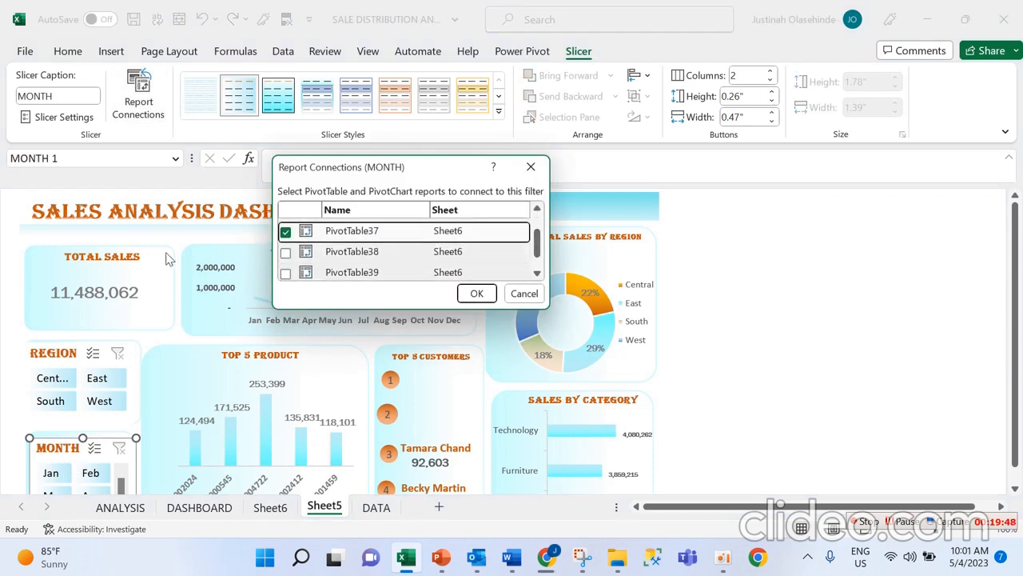
click(286, 254)
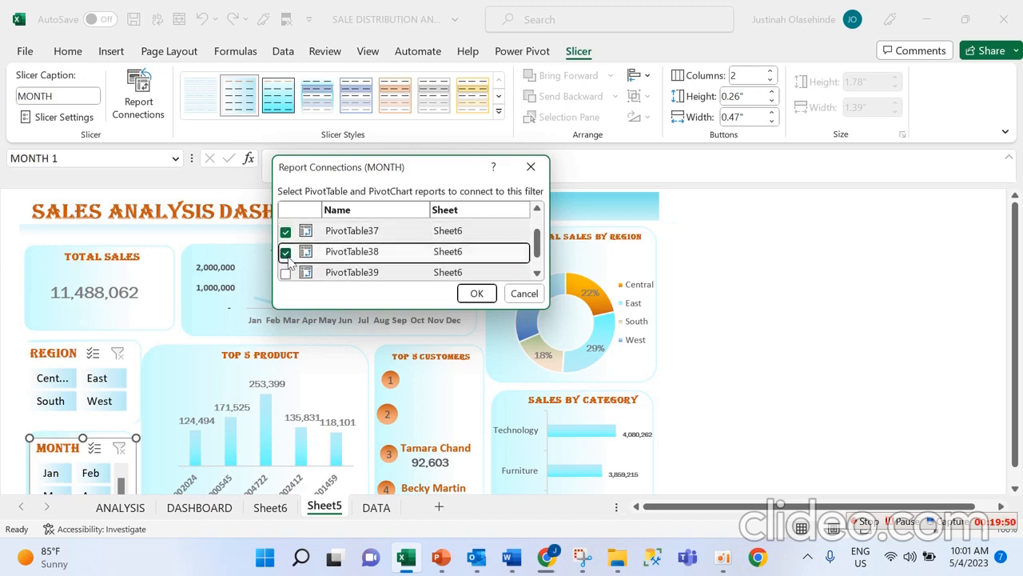
click(286, 273)
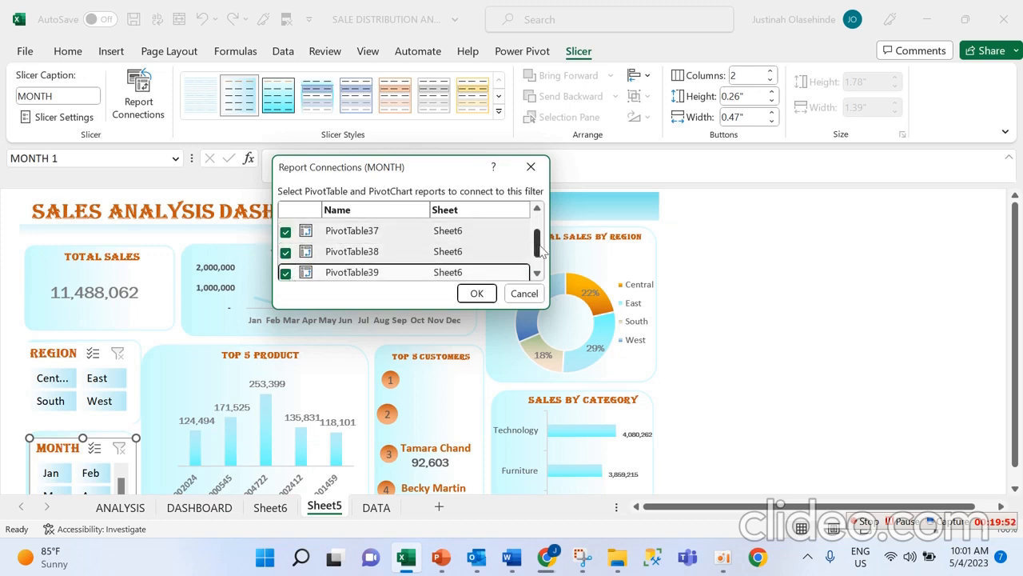
drag(539, 250, 539, 257)
click(286, 270)
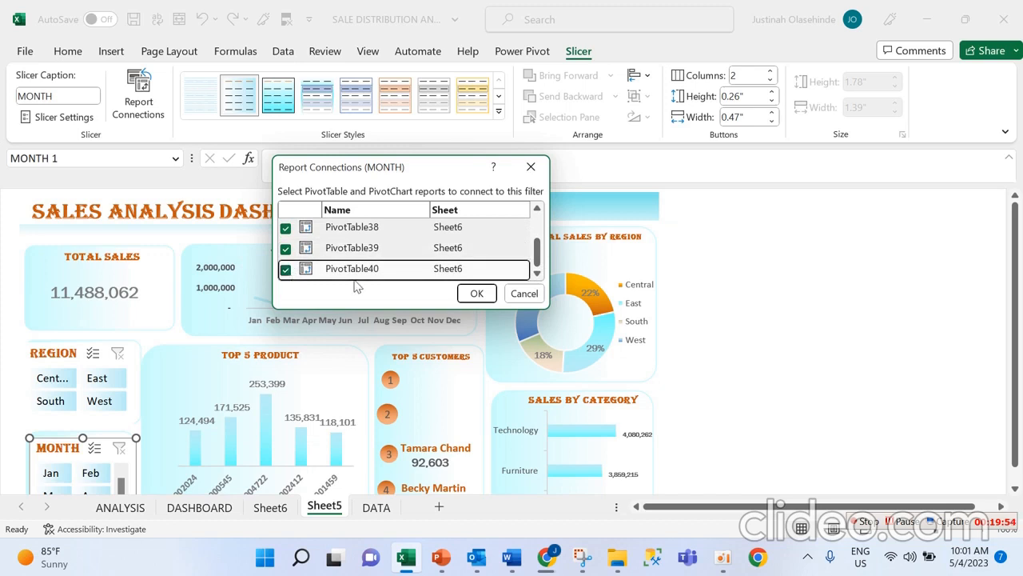
click(472, 294)
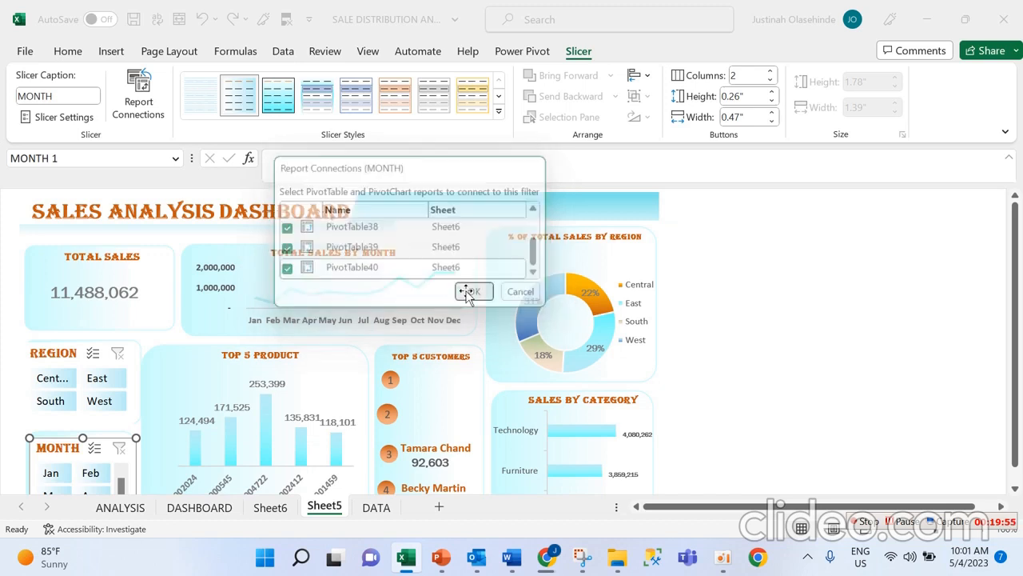
Test the MONTH slicer by filtering the dashboard to Jan, Feb, Mar and Apr in turn, and clear its filter
click(55, 475)
click(87, 474)
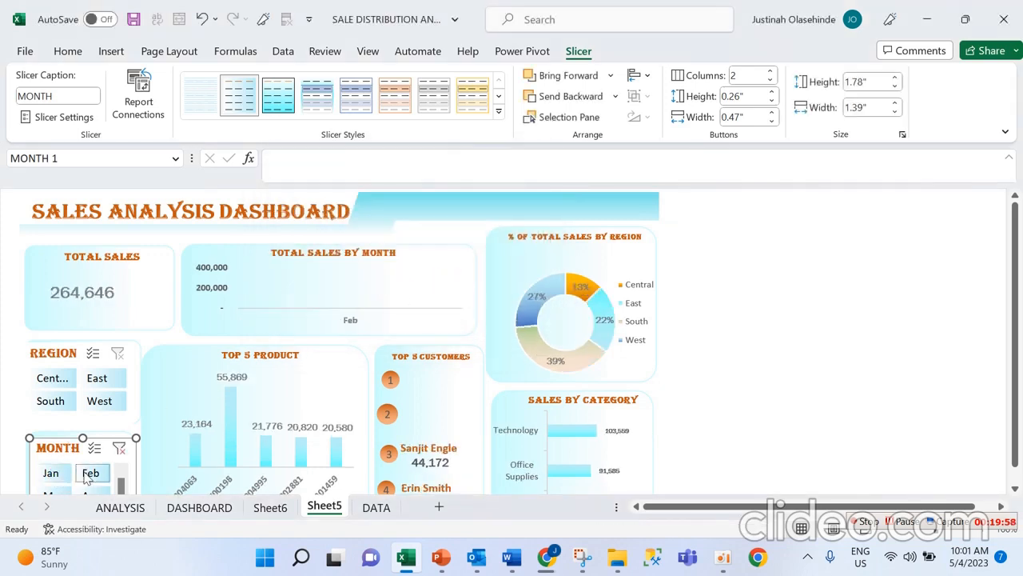
drag(1021, 365, 1020, 382)
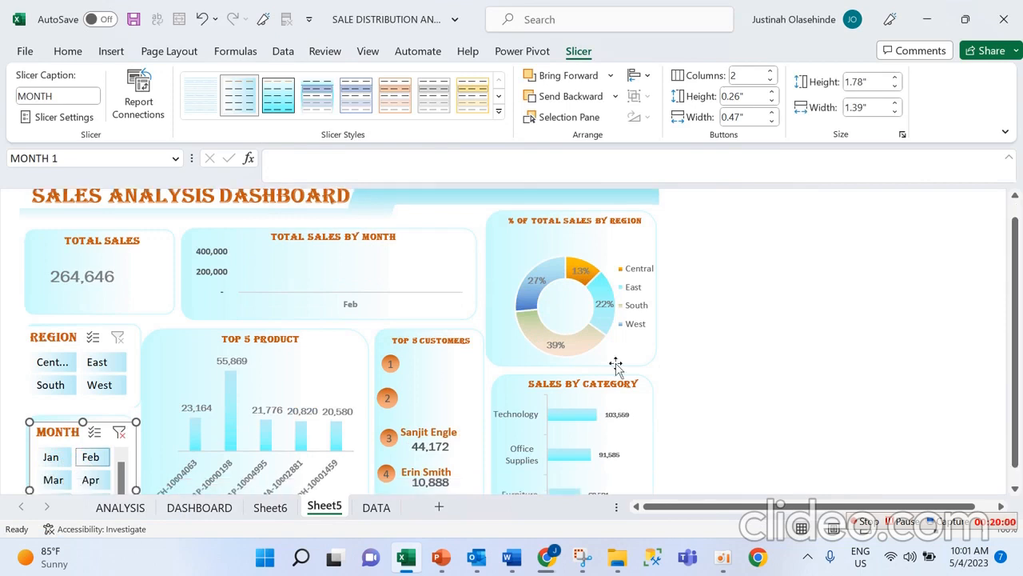
click(54, 479)
click(90, 478)
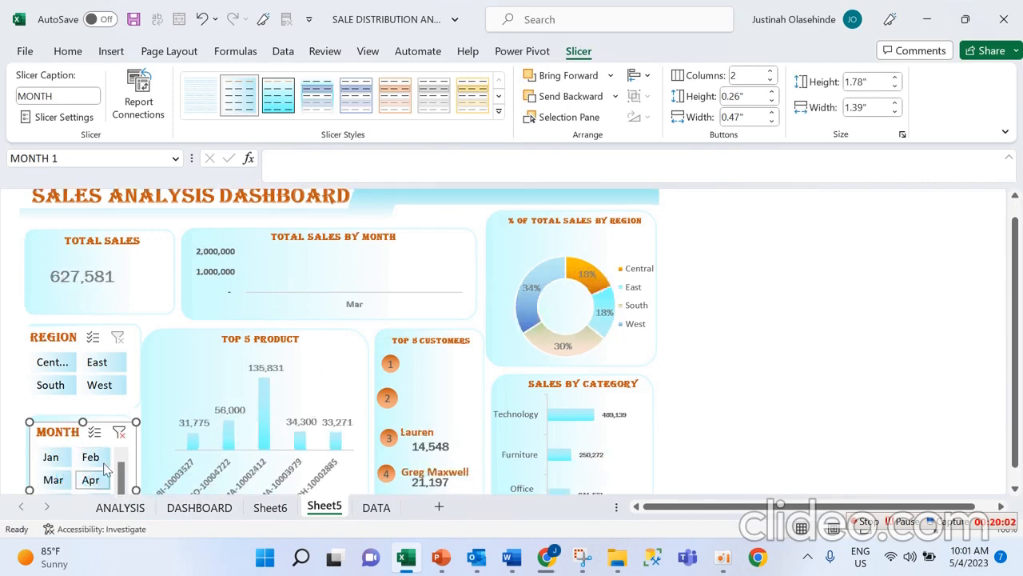
click(119, 433)
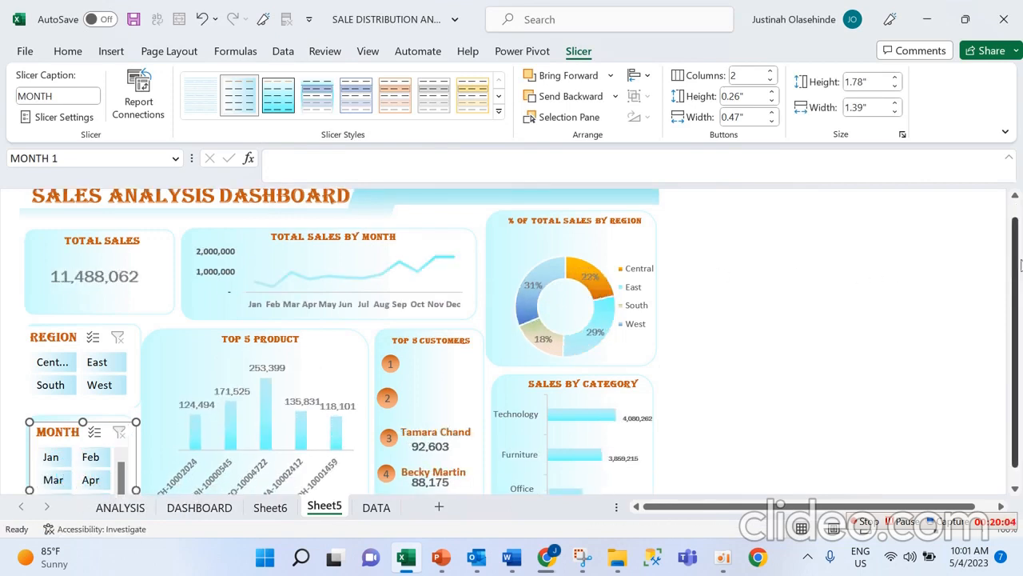
Examine the Top 5 Customers card on Sheet5 and compare it with the cards, charts and slicers on the DASHBOARD sheet
drag(1018, 266, 1019, 407)
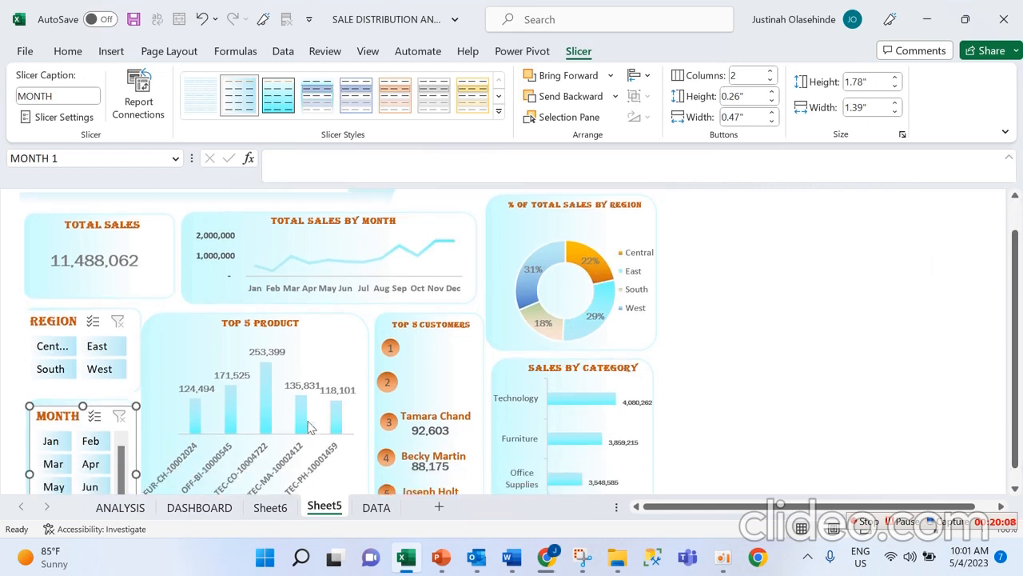
click(448, 393)
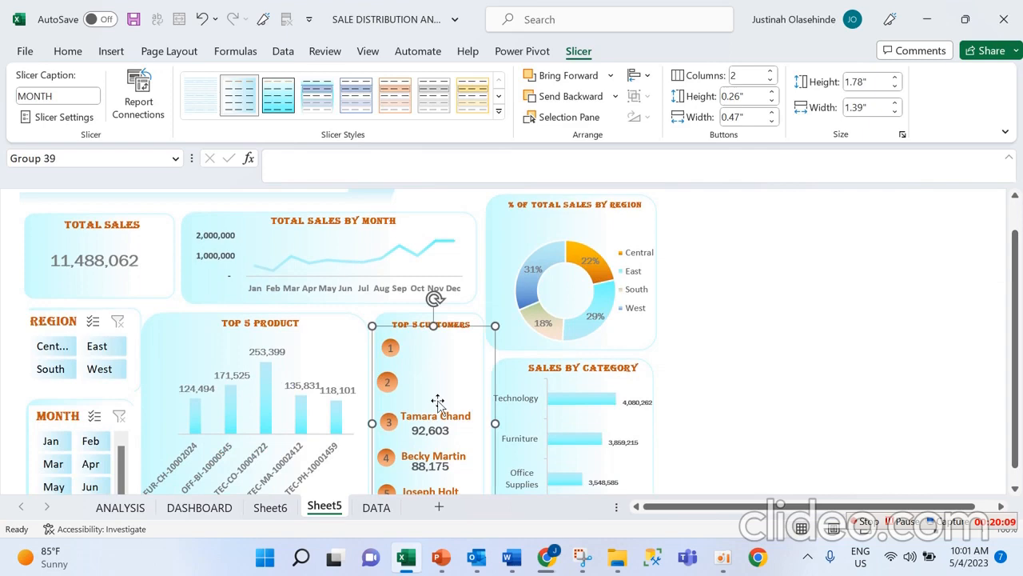
click(414, 361)
click(200, 508)
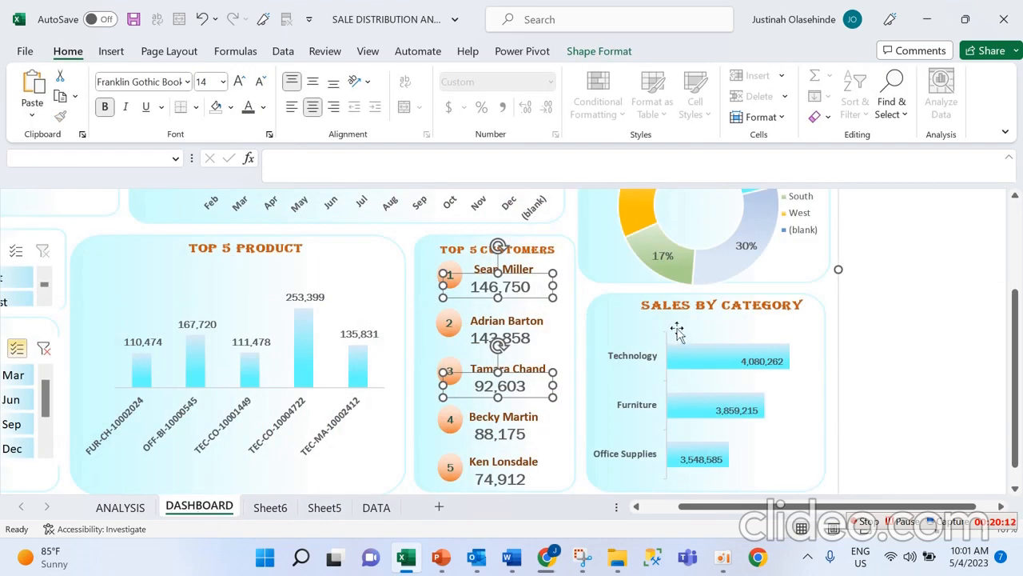
click(903, 327)
drag(1020, 304, 1021, 168)
drag(1020, 233, 1021, 431)
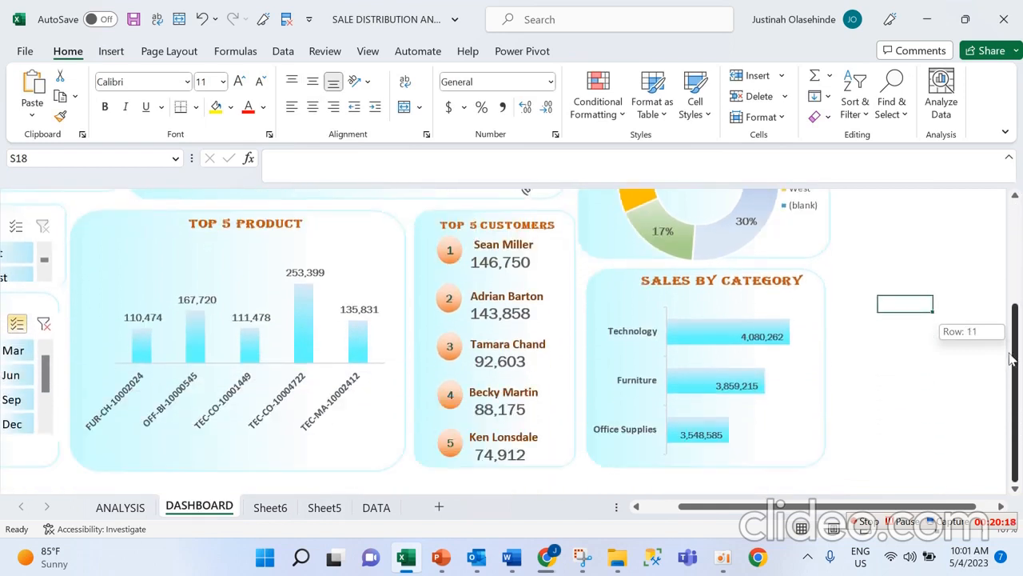
drag(1011, 358, 1014, 220)
drag(686, 507, 653, 509)
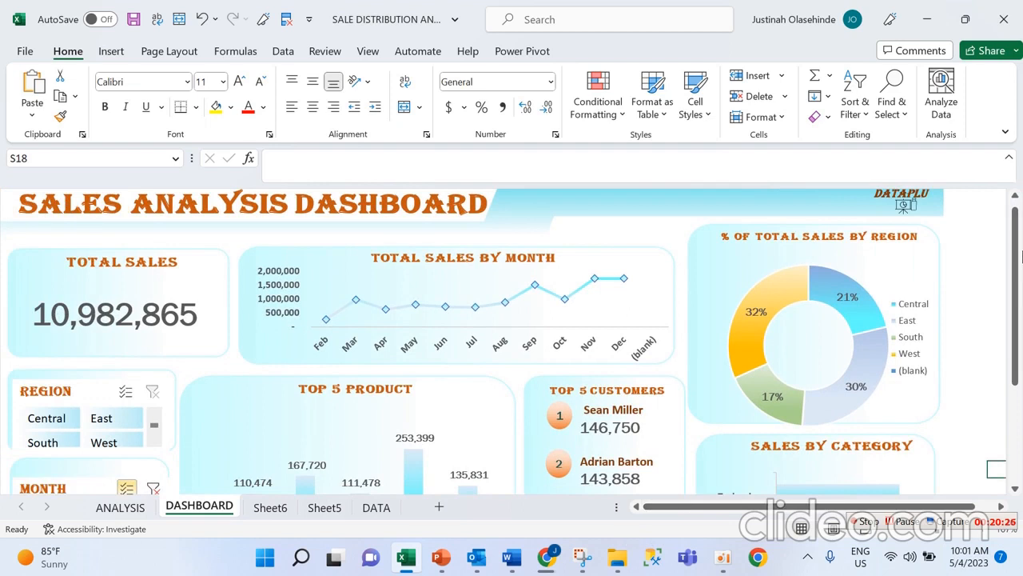
drag(1014, 252, 1020, 206)
click(745, 201)
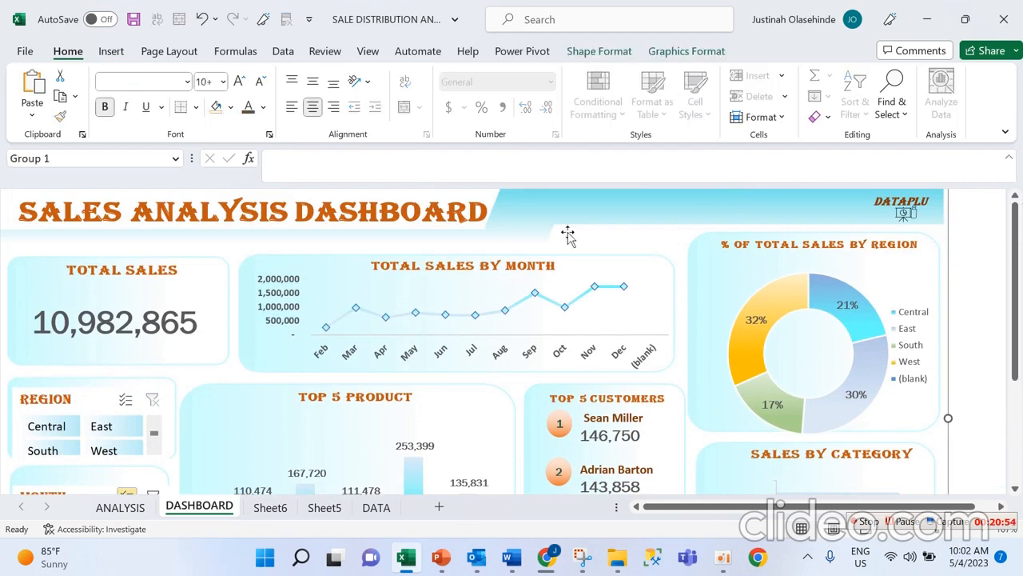